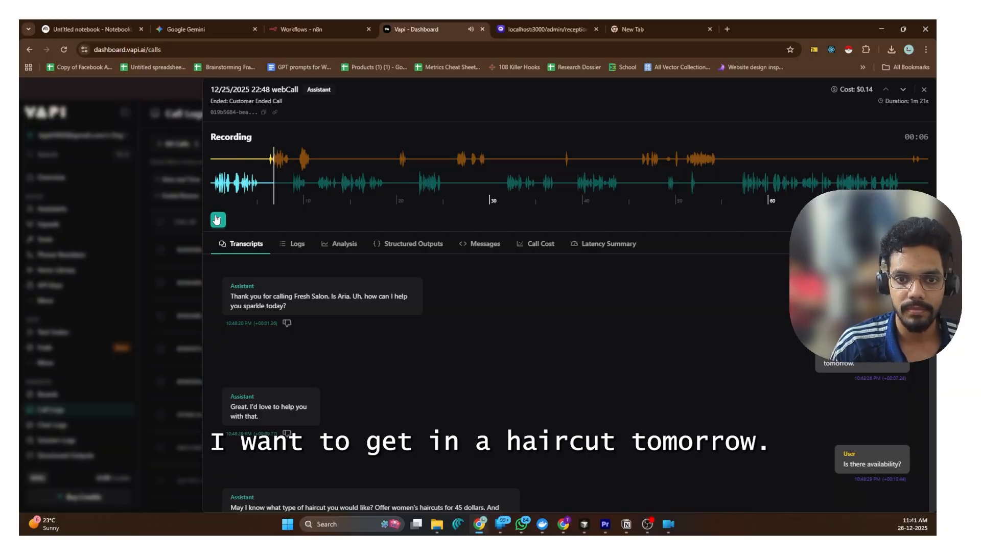
# Pause the salon call recording, skip ahead to about 0:31, and listen to that part of the call
pyautogui.click(216, 220)
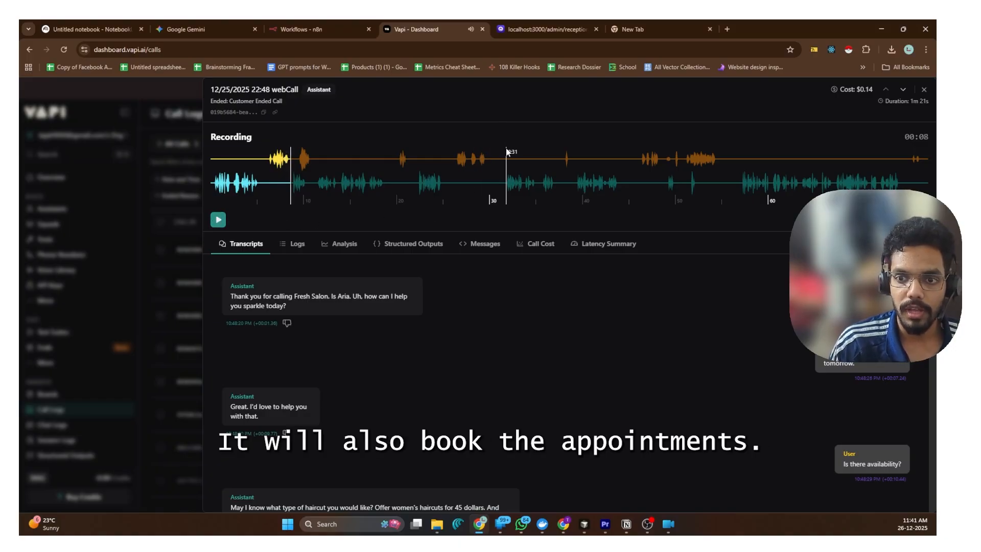
pyautogui.click(506, 176)
pyautogui.click(217, 220)
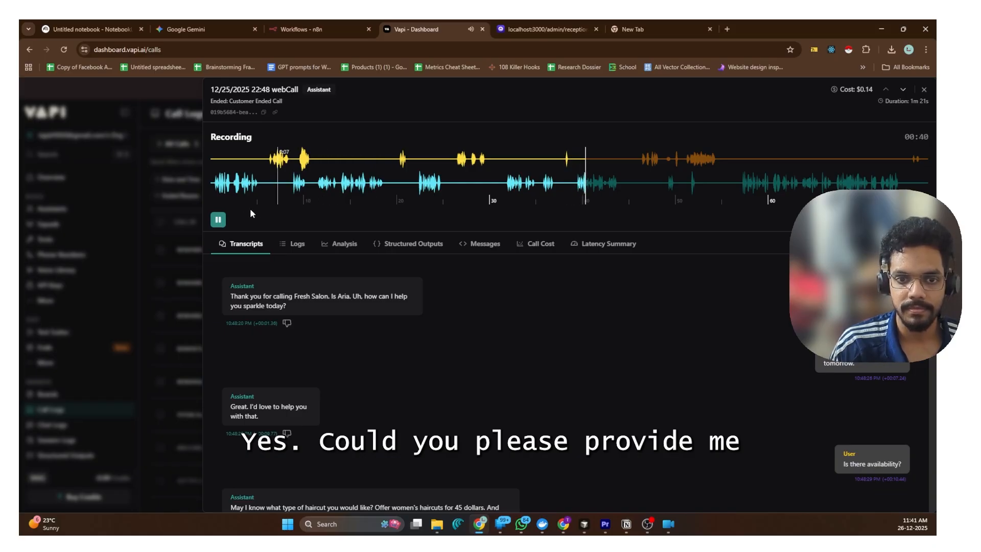
pyautogui.click(220, 221)
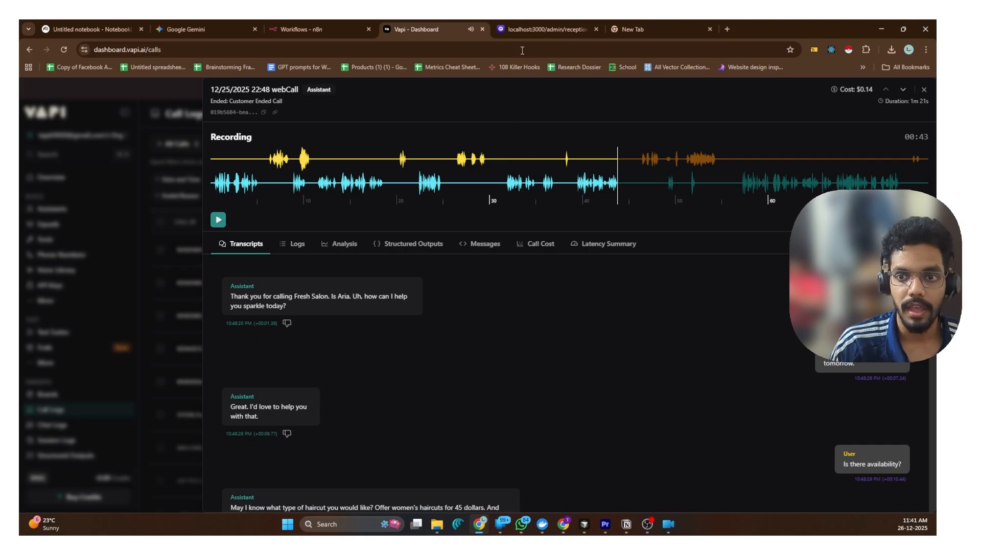
# Switch to the Receptionist dashboard on localhost:3000 and review its call and booking analytics, charts and appointment tables
pyautogui.click(542, 23)
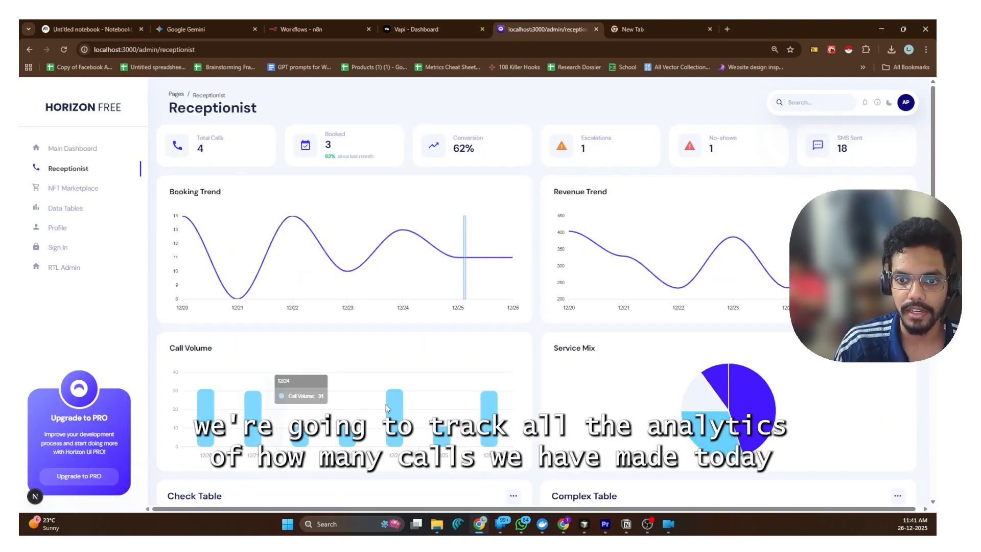
pyautogui.moveTo(210, 409)
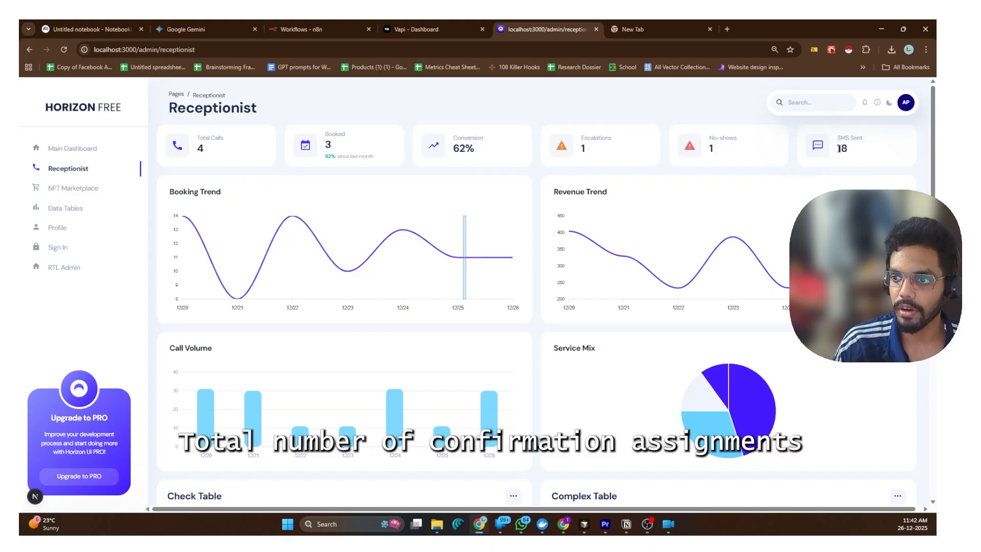
pyautogui.scroll(-5, 503, 184)
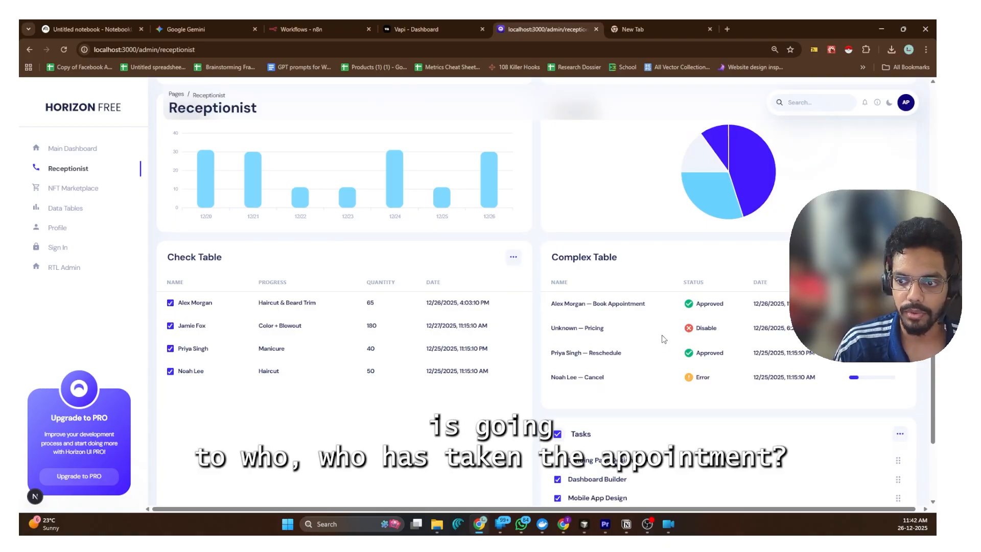
pyautogui.scroll(5, 667, 341)
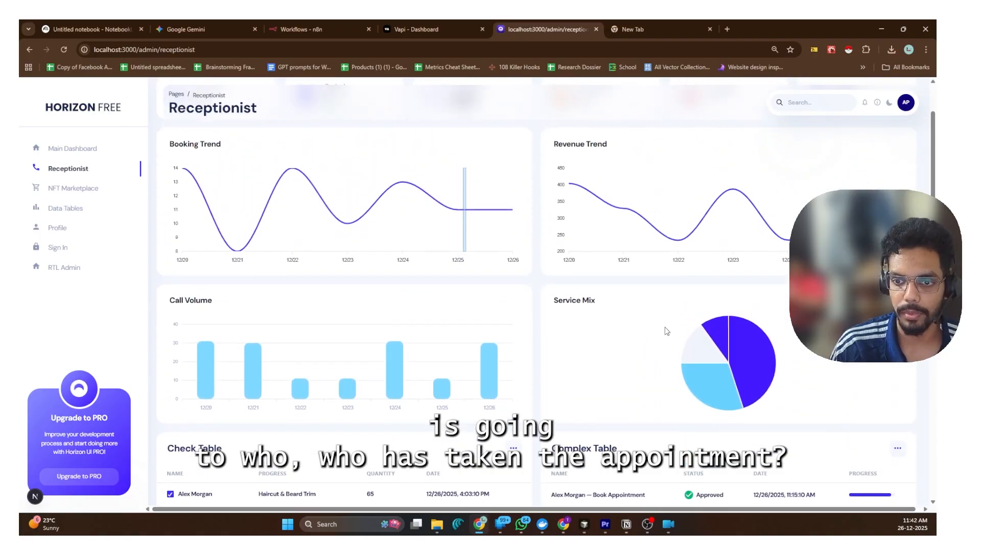
# Open the Salon - Book Appointment workflow in n8n and look at the call details in the Vapi dashboard
pyautogui.click(317, 31)
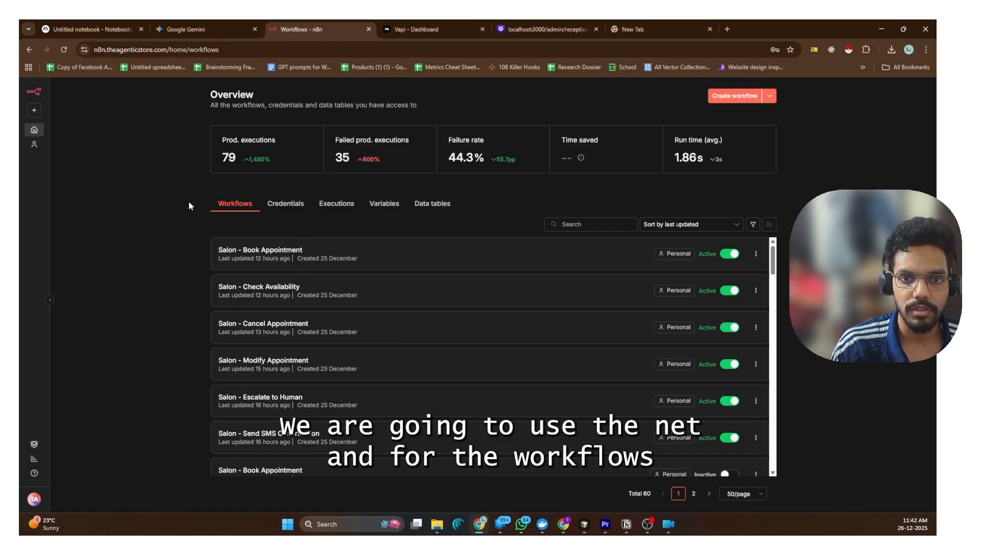
pyautogui.click(452, 270)
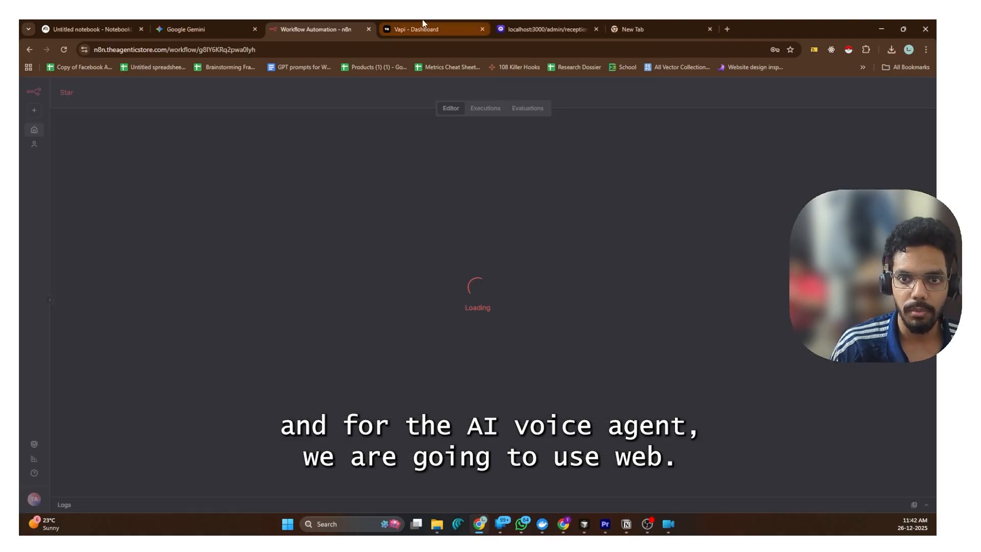
pyautogui.click(422, 29)
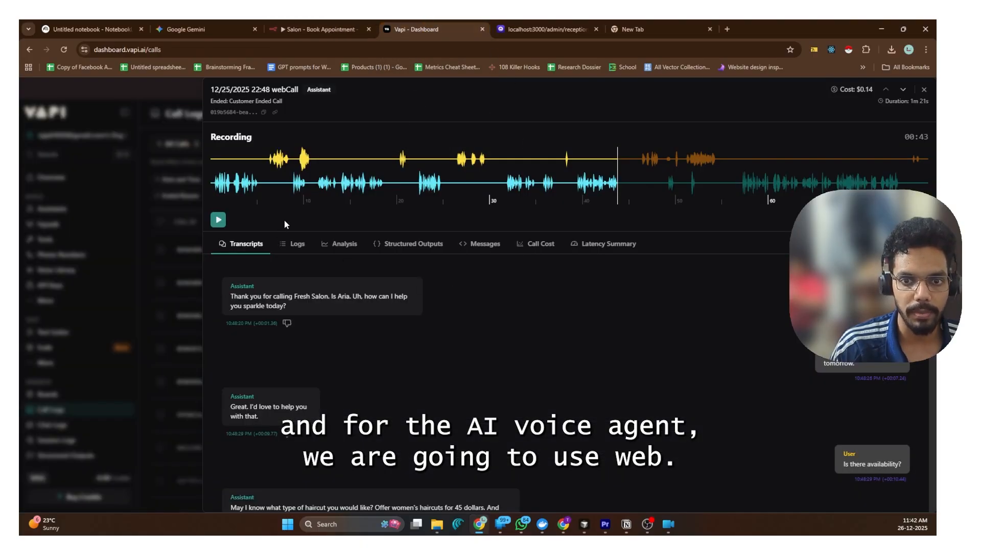
pyautogui.click(336, 26)
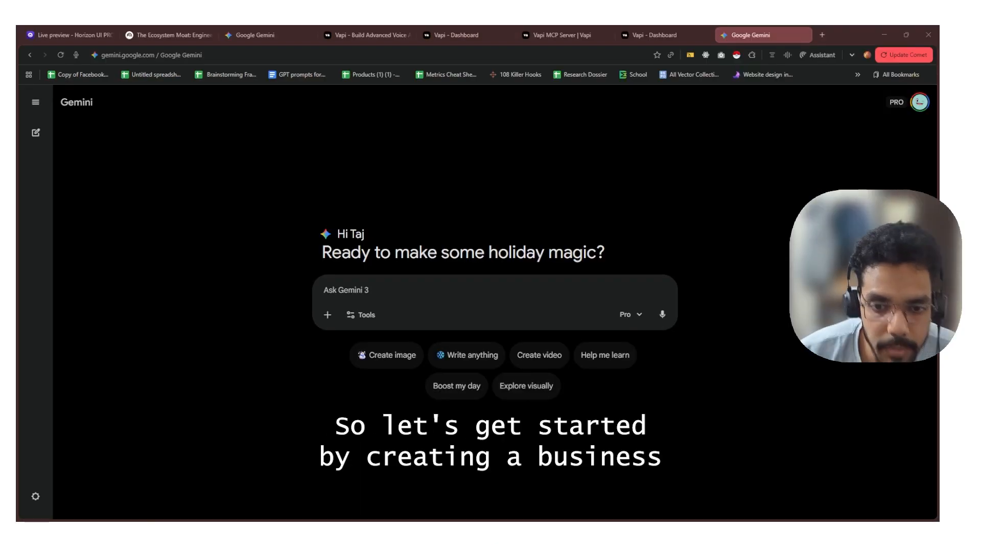
# Write the Gemini prompt's Context: a 24/7 AI-driven voice receptionist for salon calls, answering service and pricing questions, checking staff availability and finalizing bookings
pyautogui.click(424, 285)
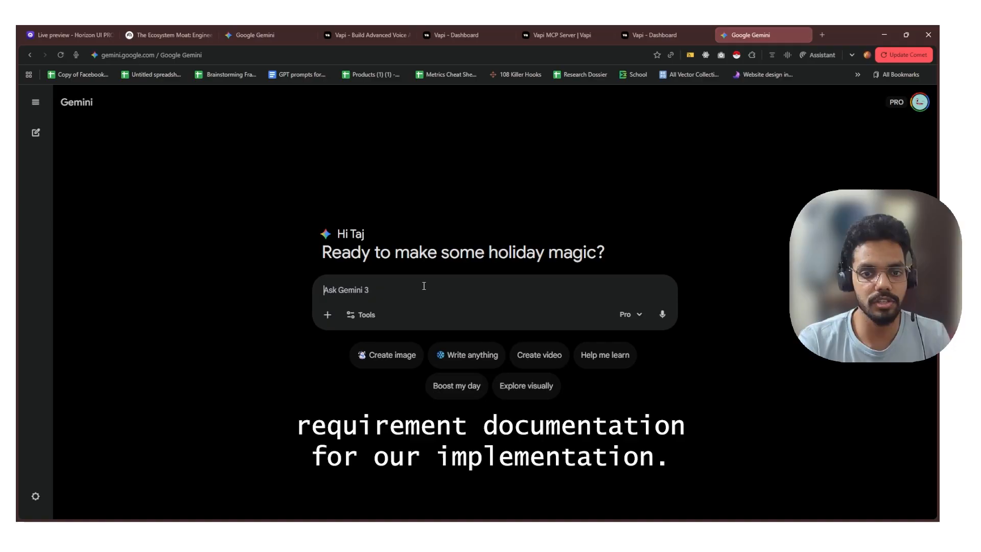
pyautogui.write('Context')
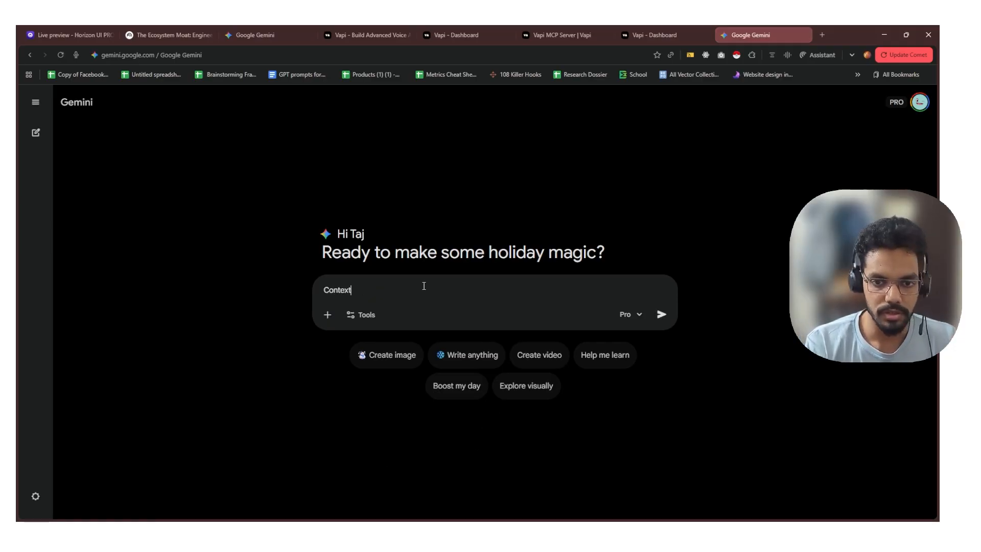
pyautogui.write(': ')
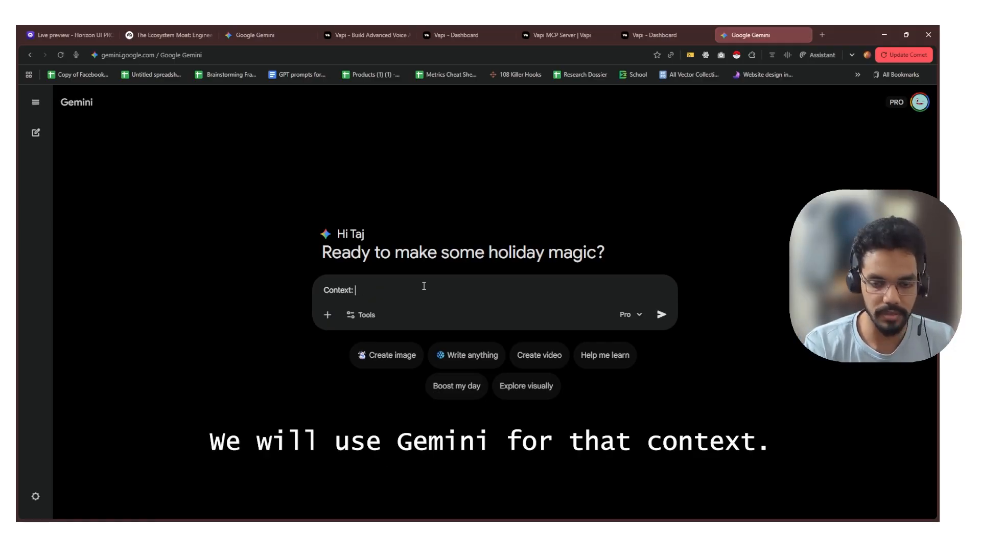
pyautogui.write('I want to ')
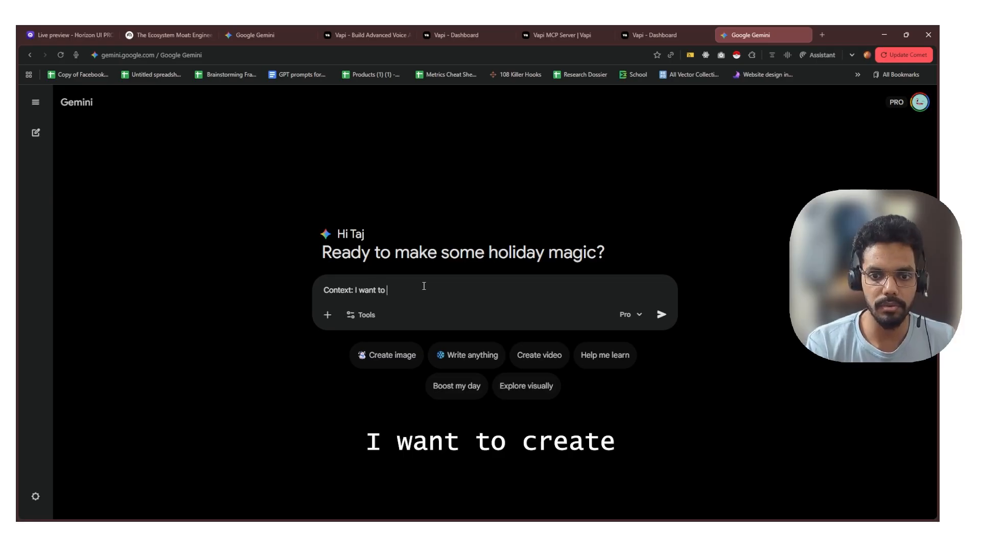
pyautogui.write('crreat')
pyautogui.press('BackSpace')
pyautogui.press('BackSpace')
pyautogui.press('BackSpace')
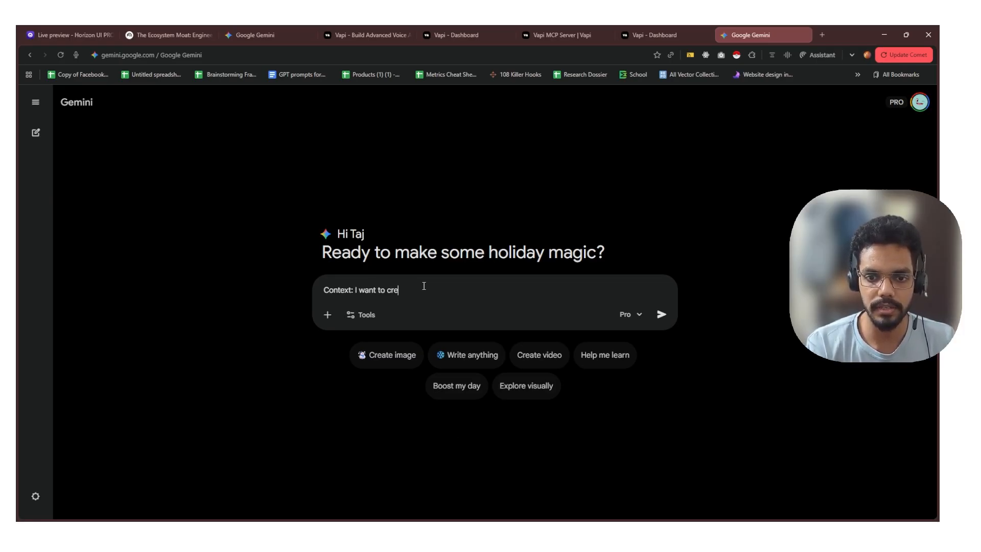
pyautogui.write('eate')
pyautogui.write('AI-driven voice receptionist capable of handling inbound calls for a salon. The system will operate 24/7, answering questions about services and pricing, checking real-time staff availability, and finalizing appointment bookings without human intervention.')
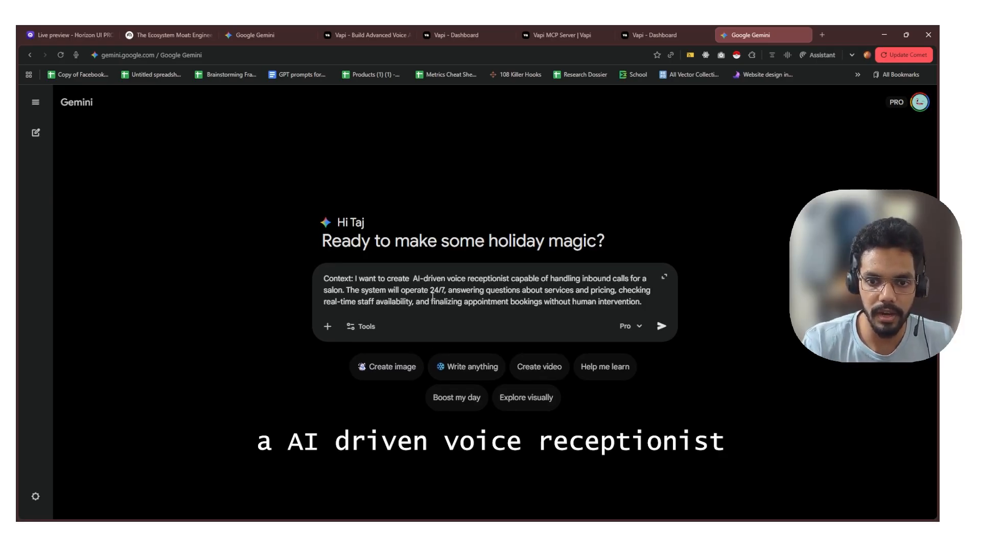
pyautogui.click(410, 281)
pyautogui.write('a')
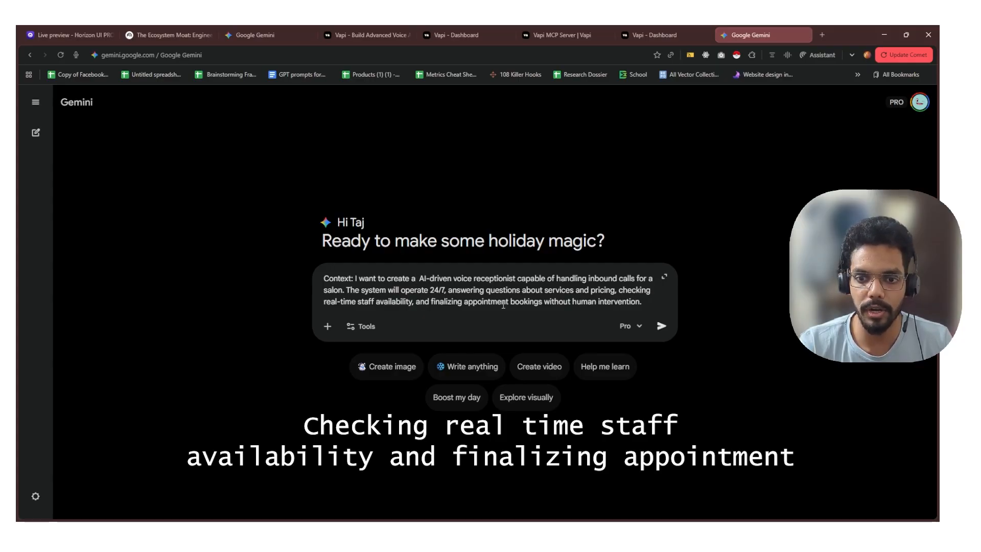
# Below the context, add a "Task:" section with the item "1. Create a BRD for the given requirement"
pyautogui.click(654, 303)
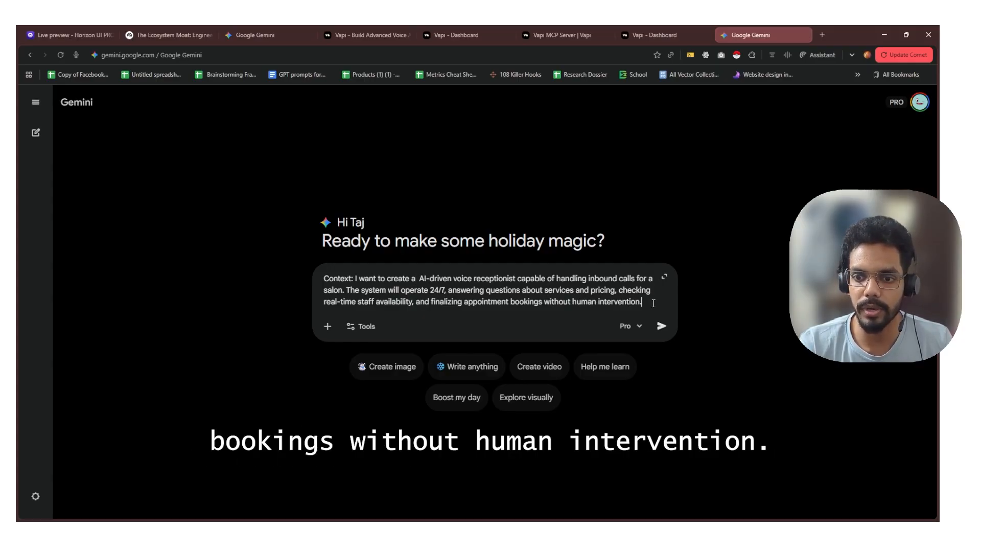
pyautogui.hotkey('shift', 'Return')
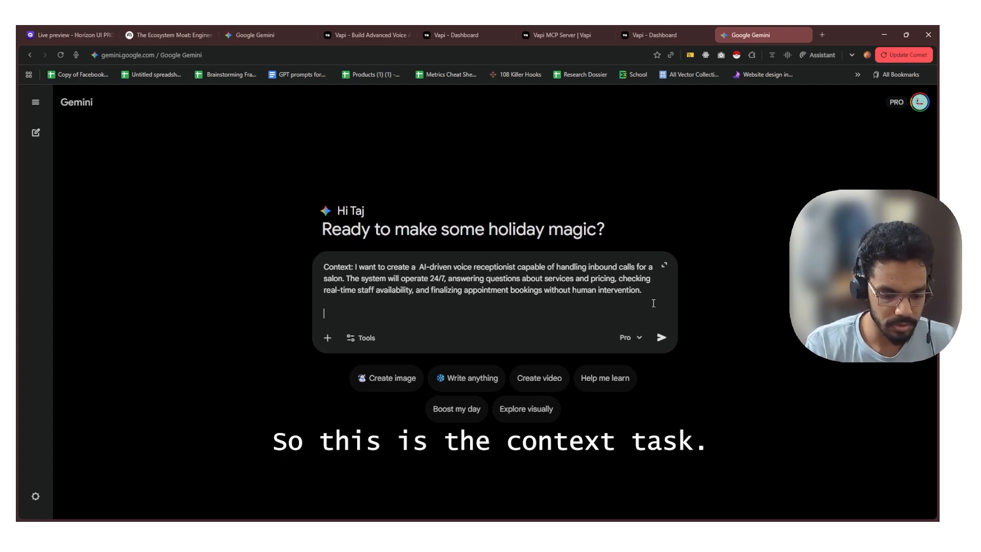
pyautogui.write('Task')
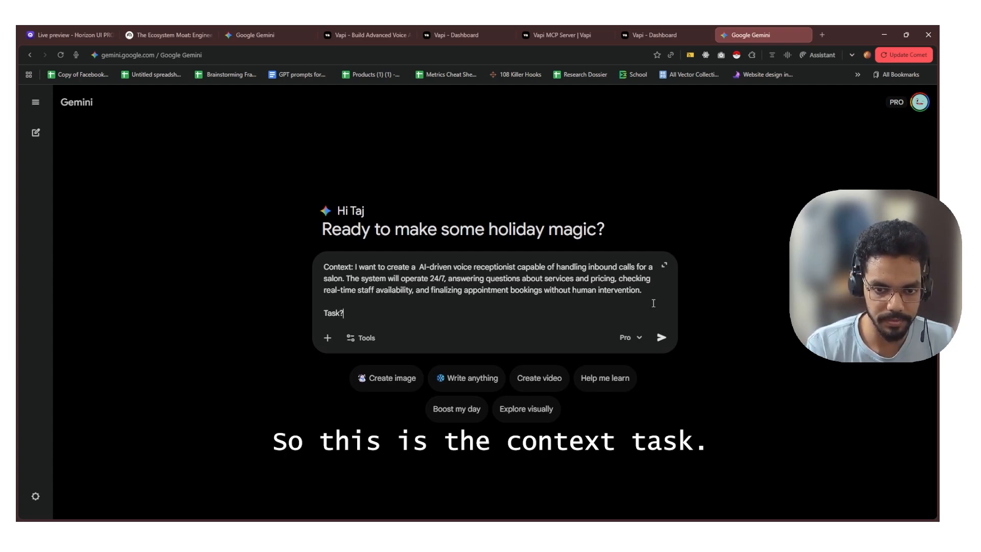
pyautogui.write(':')
pyautogui.hotkey('shift', 'Return')
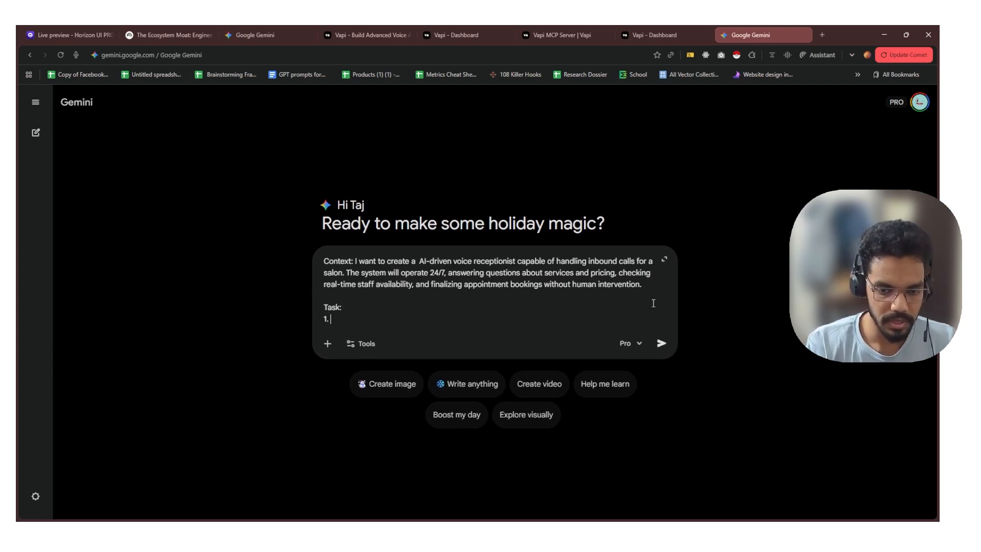
pyautogui.write('1. Create a BR')
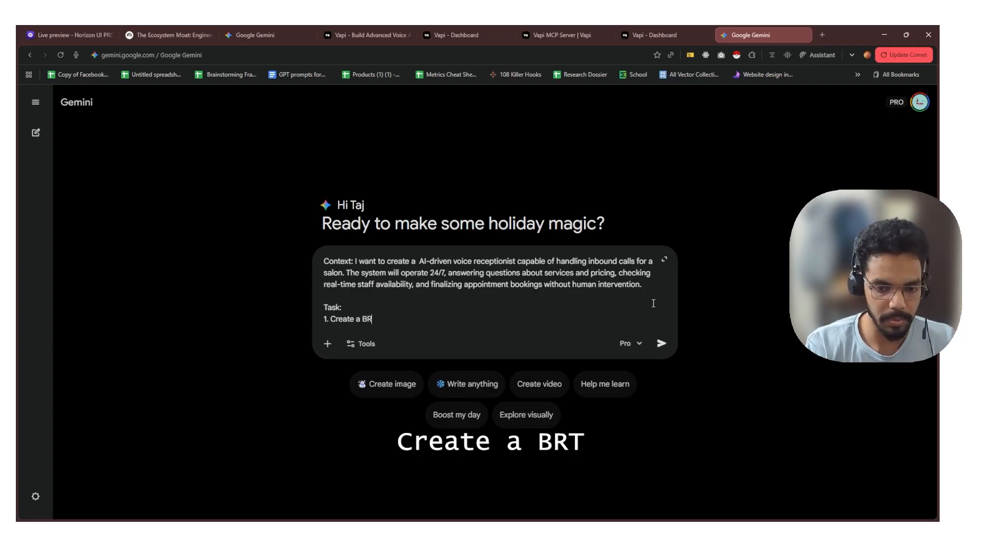
pyautogui.write('D for the ')
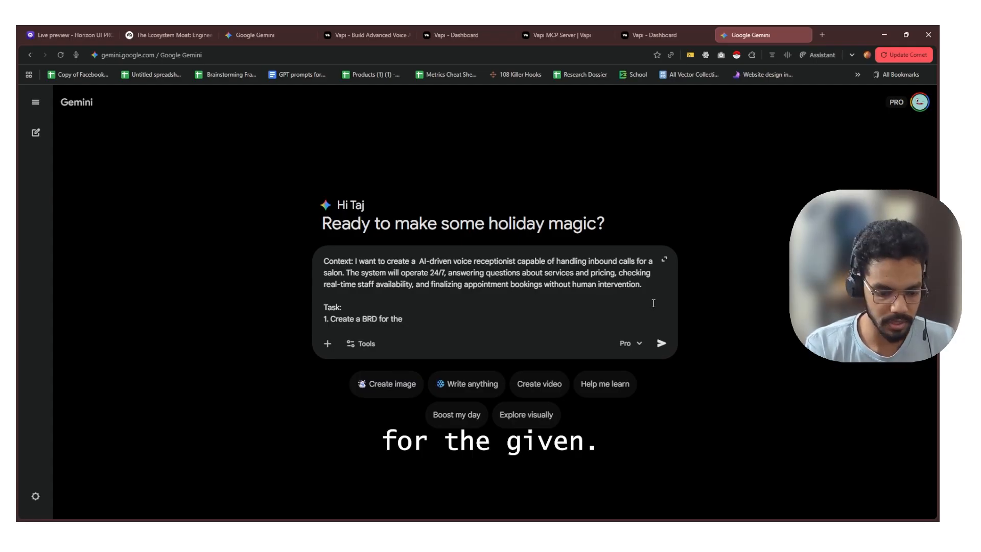
pyautogui.write('givine')
pyautogui.press('BackSpace')
pyautogui.press('BackSpace')
pyautogui.press('BackSpace')
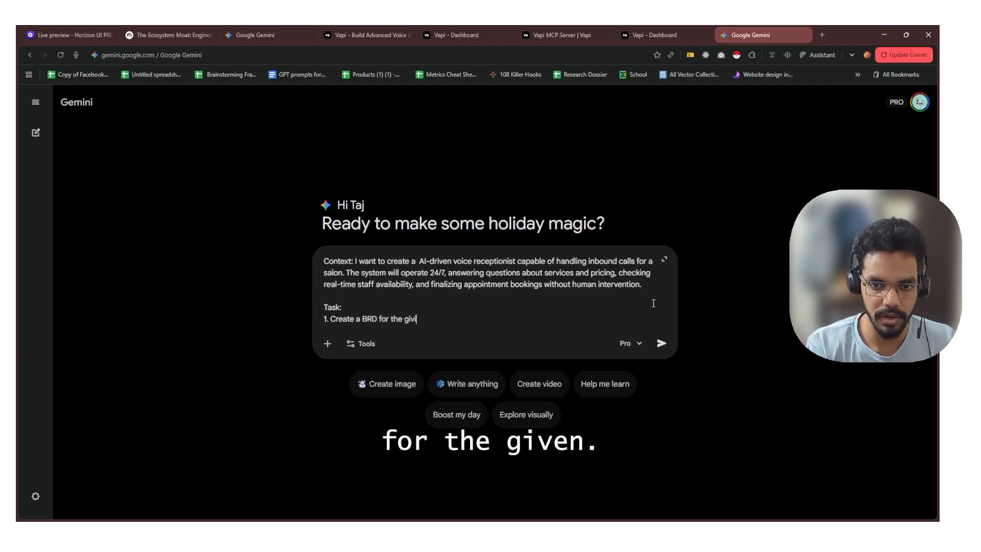
pyautogui.write('en requorem')
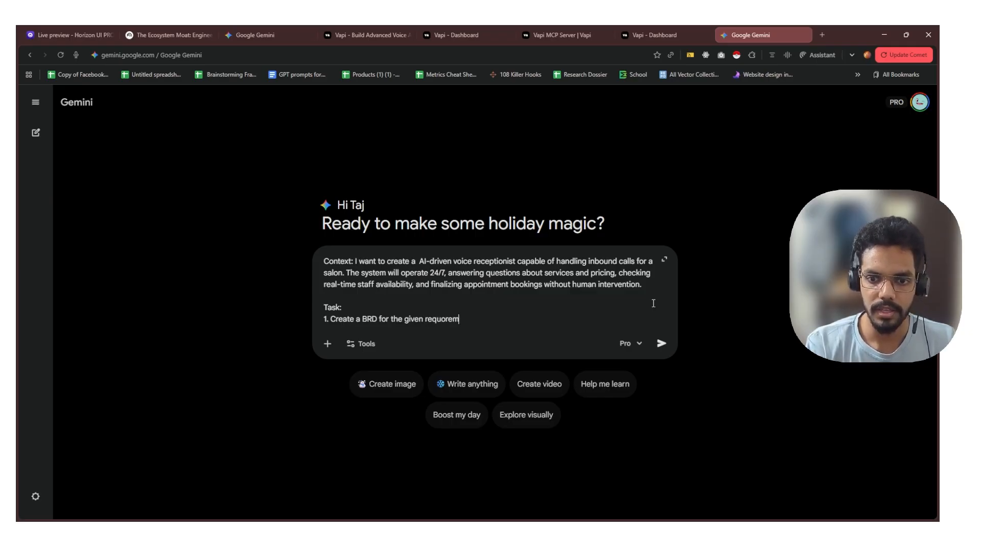
pyautogui.press('BackSpace')
pyautogui.press('BackSpace')
pyautogui.press('BackSpace')
pyautogui.press('BackSpace')
pyautogui.write('i')
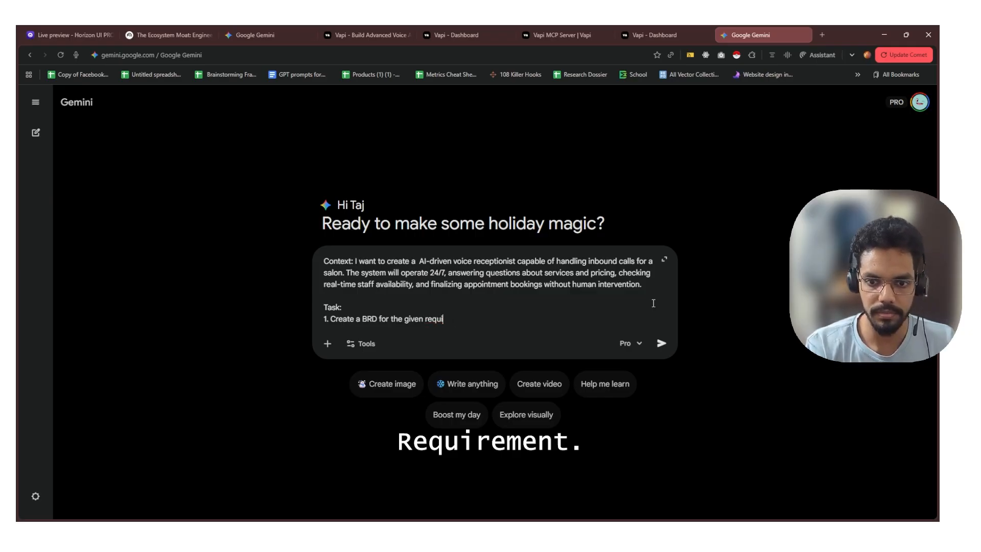
pyautogui.write('rement')
pyautogui.hotkey('shift', 'Return')
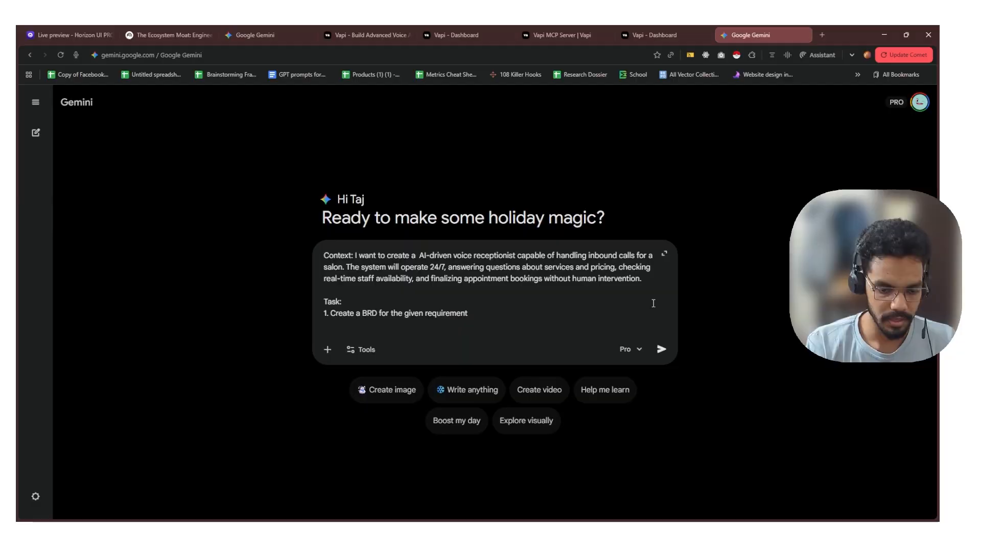
pyautogui.hotkey('shift', 'Return')
pyautogui.write('NOTE')
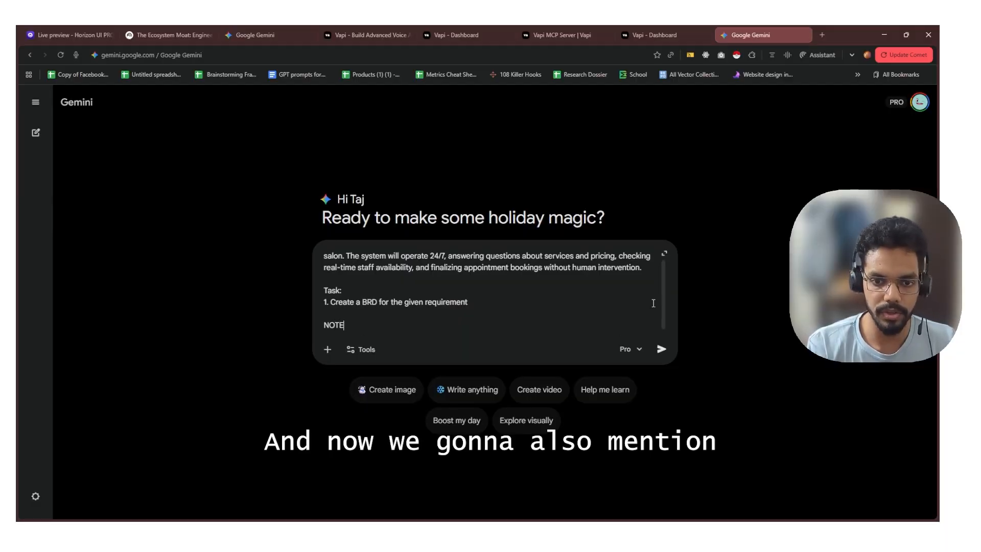
pyautogui.write(':')
pyautogui.hotkey('shift', 'Return')
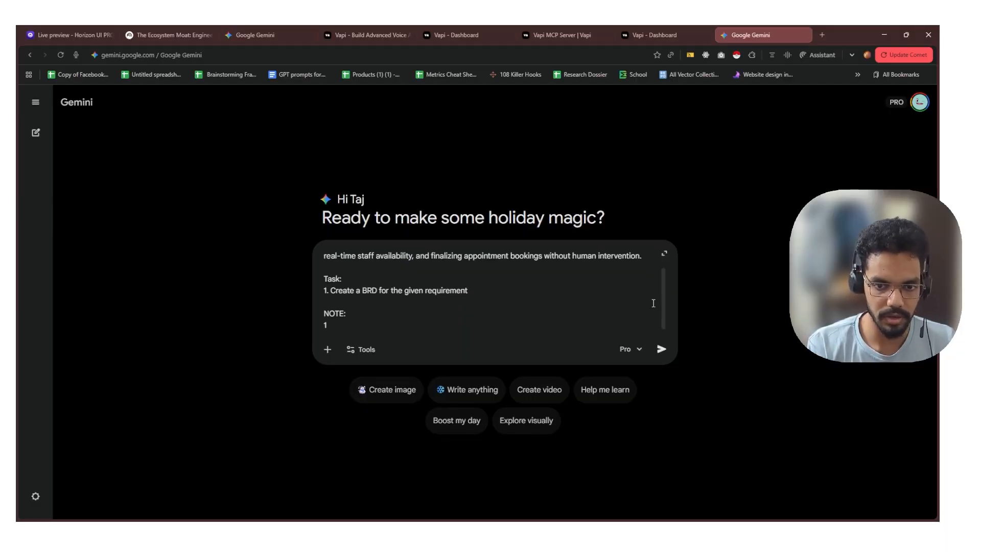
pyautogui.press('BackSpace')
pyautogui.press('BackSpace')
pyautogui.press('BackSpace')
pyautogui.press('BackSpace')
pyautogui.press('BackSpace')
pyautogui.press('BackSpace')
pyautogui.press('BackSpace')
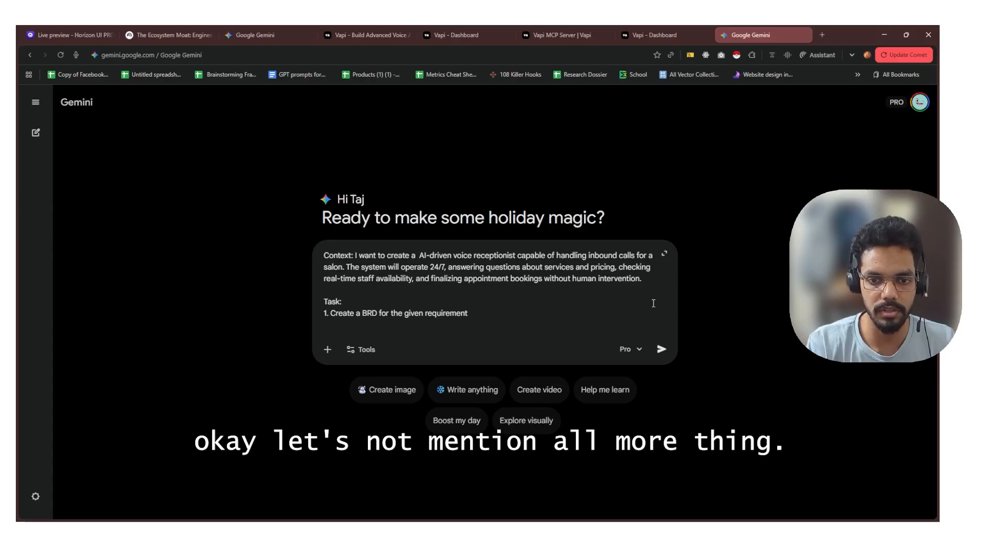
# Below the task, add a "NOTE:" section reading "Do not add any technical details" and check the prompt
pyautogui.hotkey('shift', 'Return')
pyautogui.write('NOPT')
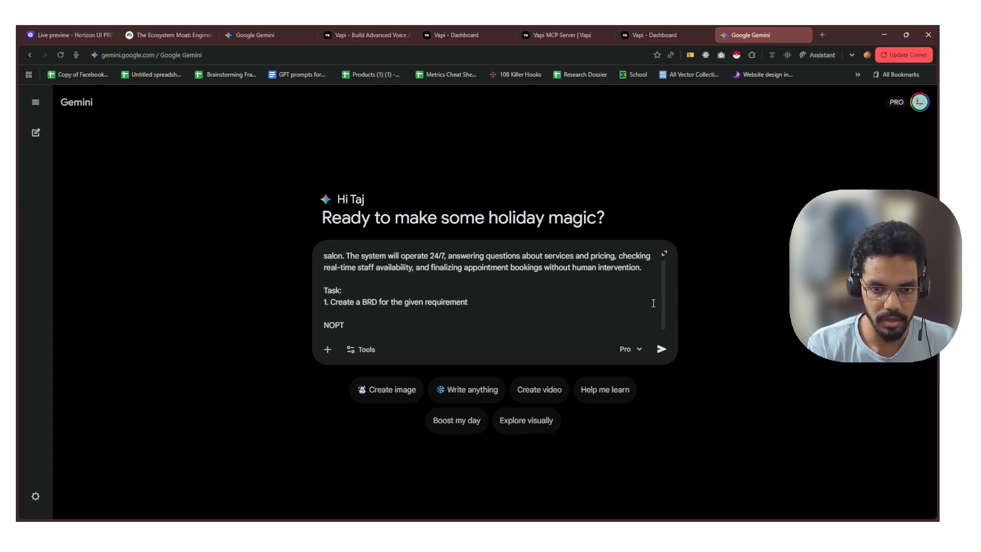
pyautogui.write('E:')
pyautogui.hotkey('shift', 'Return')
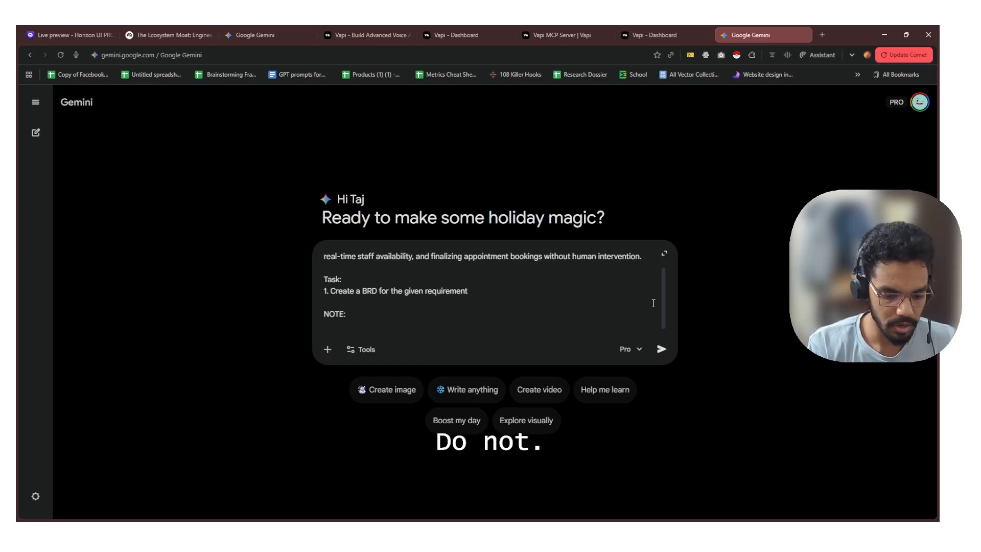
pyautogui.write('Dontot')
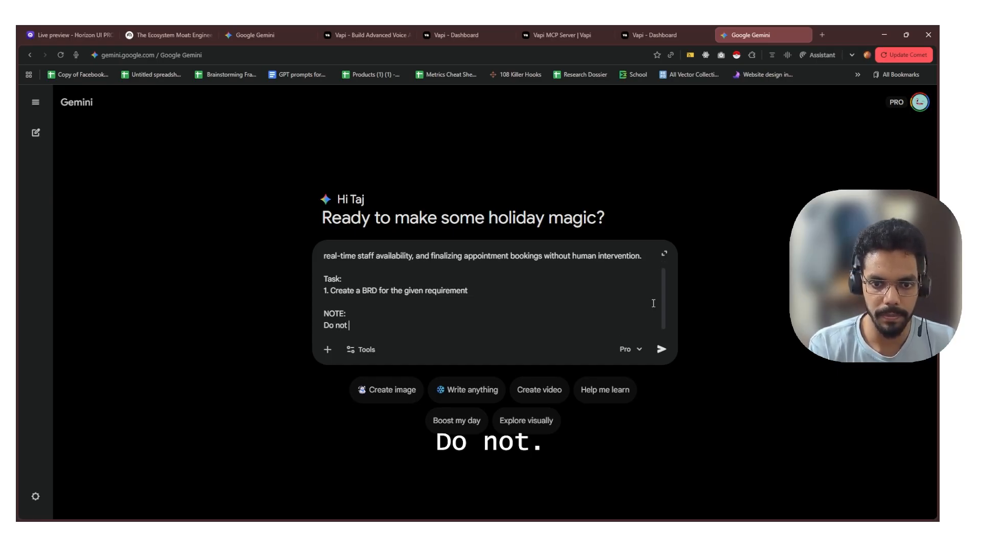
pyautogui.write(' add a')
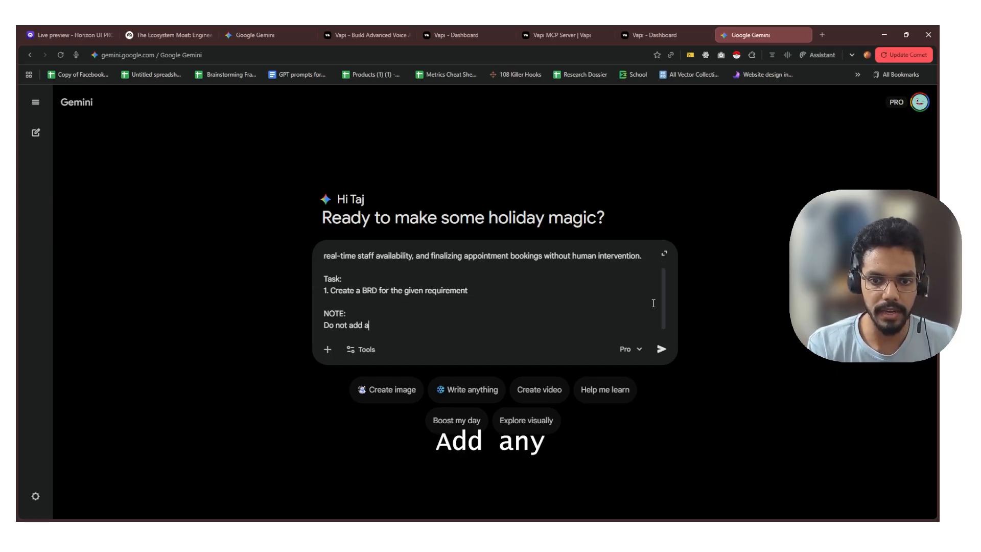
pyautogui.write('ny te')
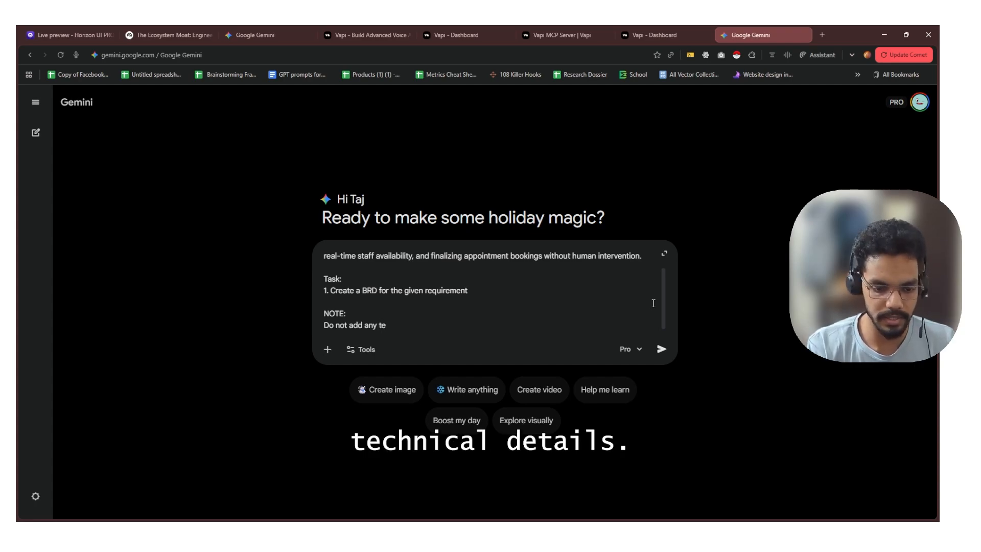
pyautogui.write('chnical de')
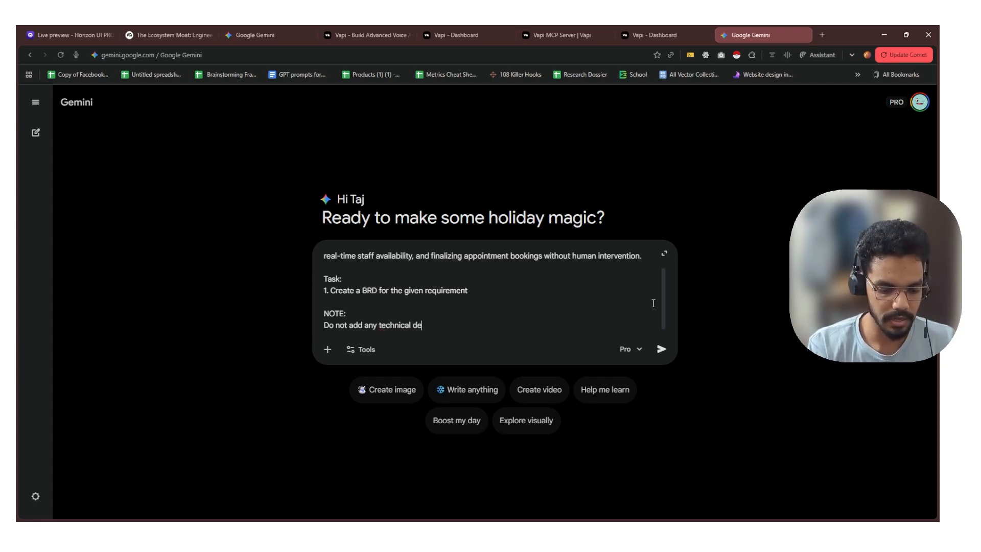
pyautogui.write('tailes')
pyautogui.press('BackSpace')
pyautogui.press('BackSpace')
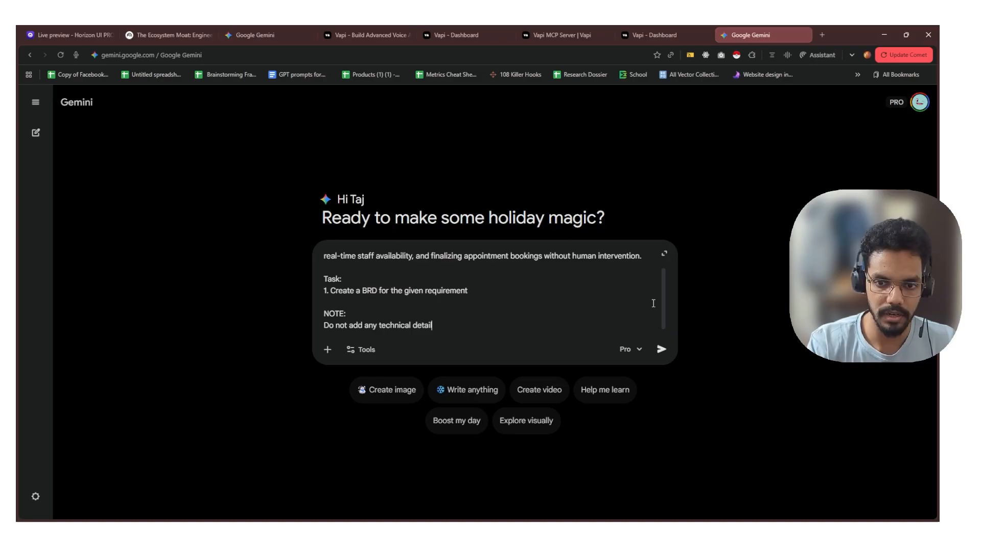
pyautogui.write('s')
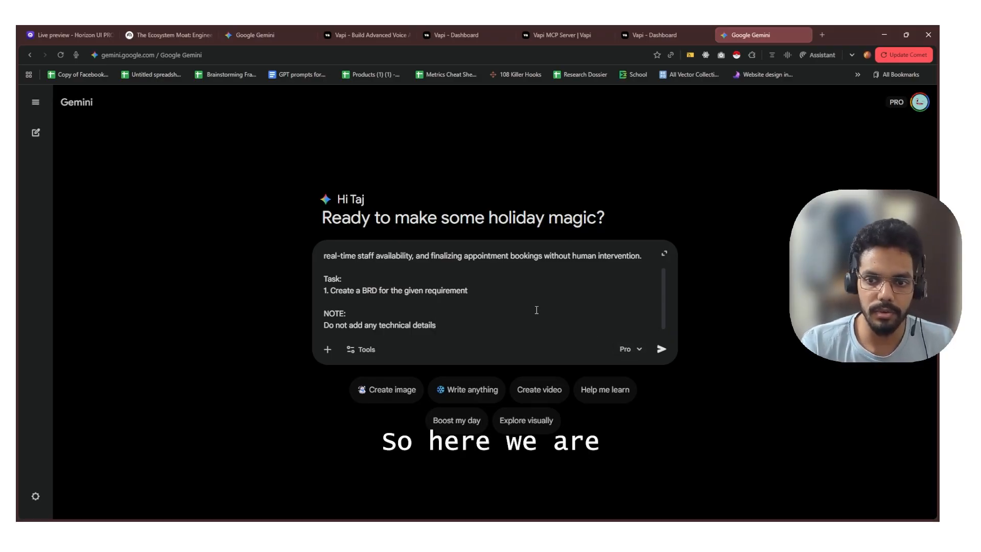
pyautogui.scroll(2, 516, 304)
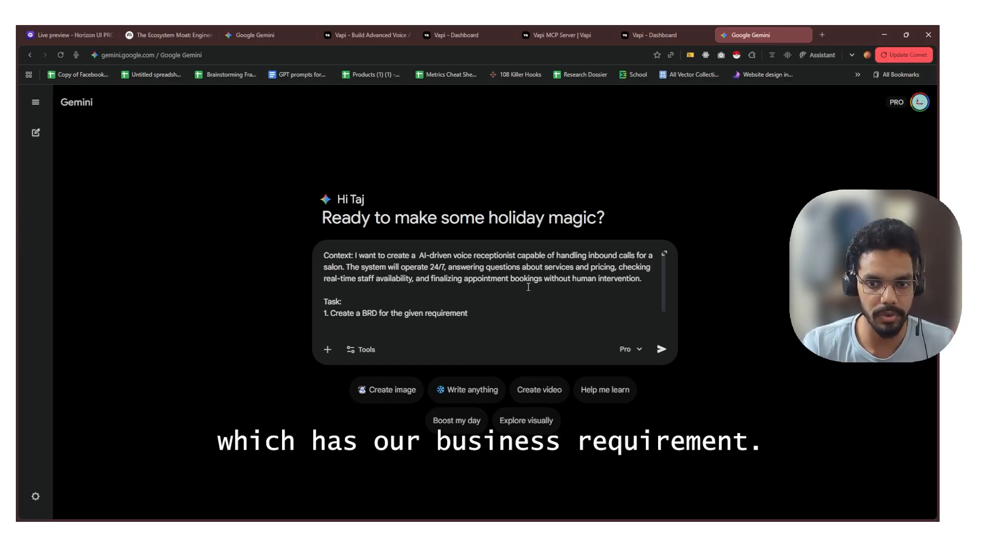
pyautogui.scroll(-2, 526, 287)
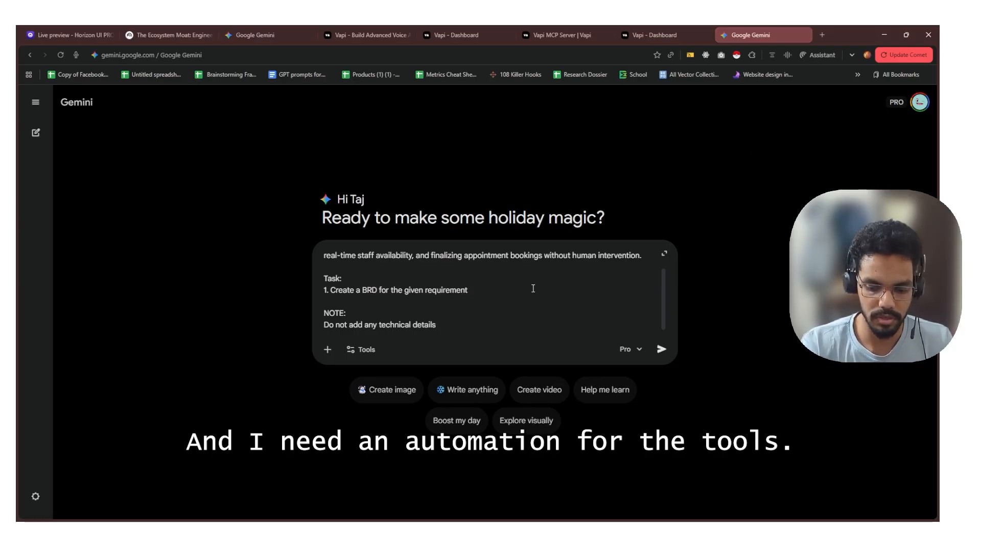
# Add the line "Goal: IS to create a BRD with all business details" below the note and submit the prompt
pyautogui.hotkey('shift', 'Return')
pyautogui.hotkey('shift', 'Return')
pyautogui.scroll(3, 444, 293)
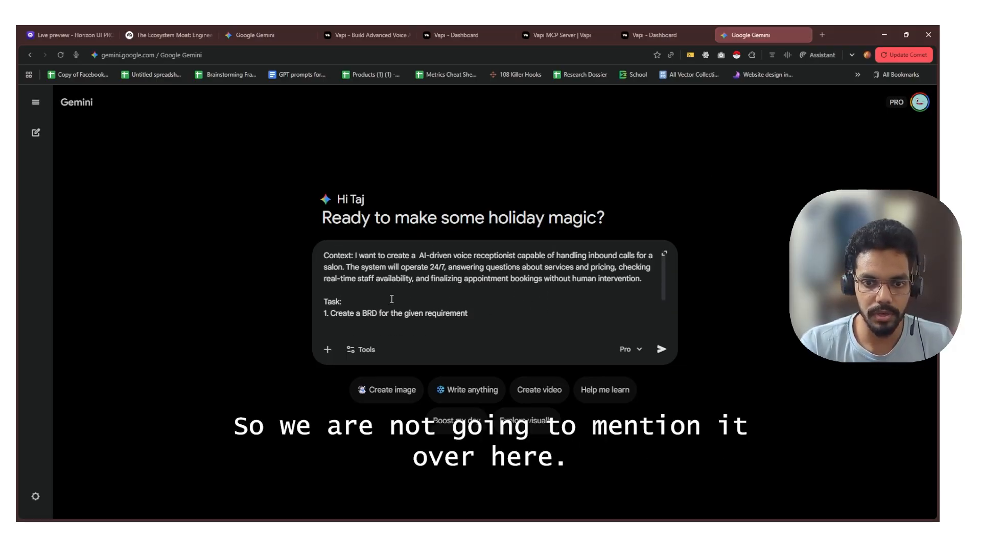
pyautogui.click(664, 253)
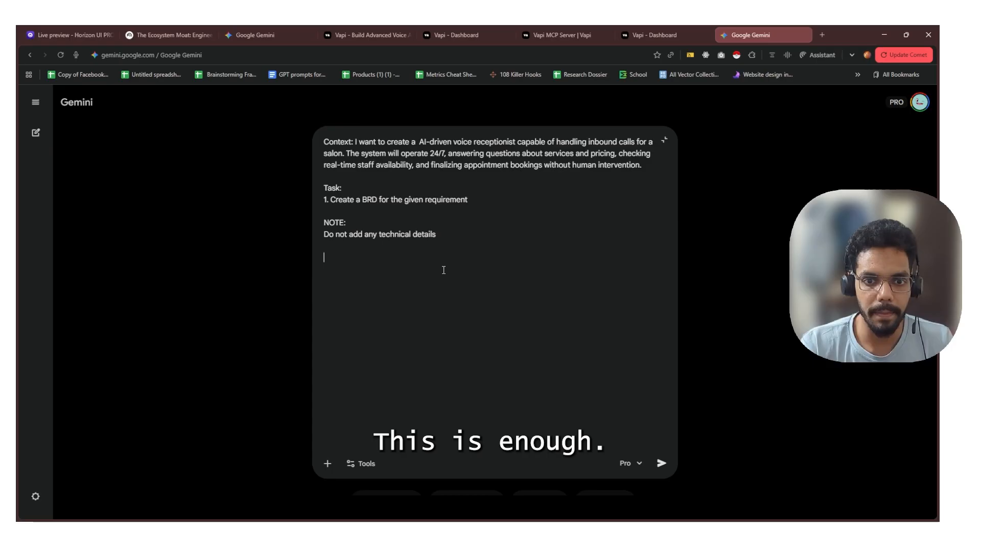
pyautogui.write('Goal')
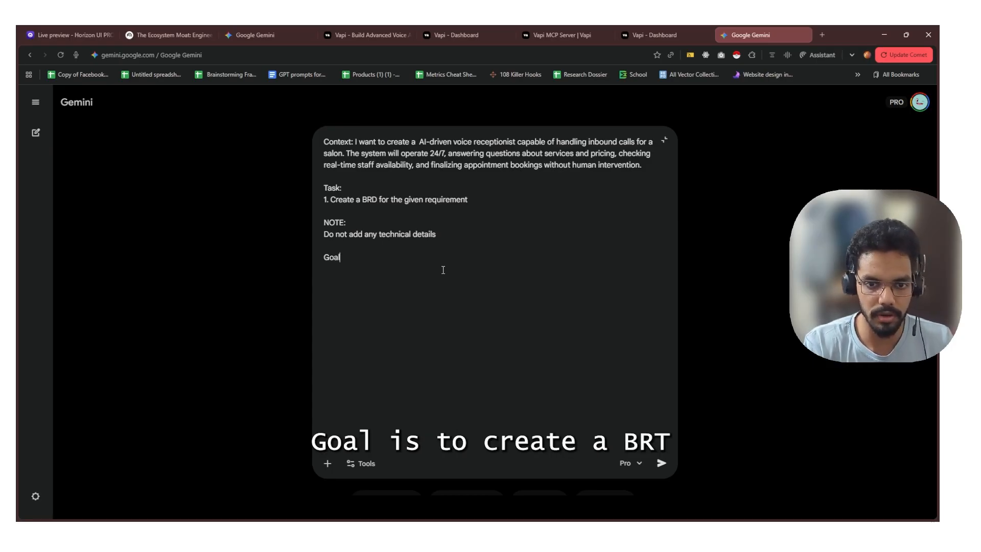
pyautogui.write(': IS to create a')
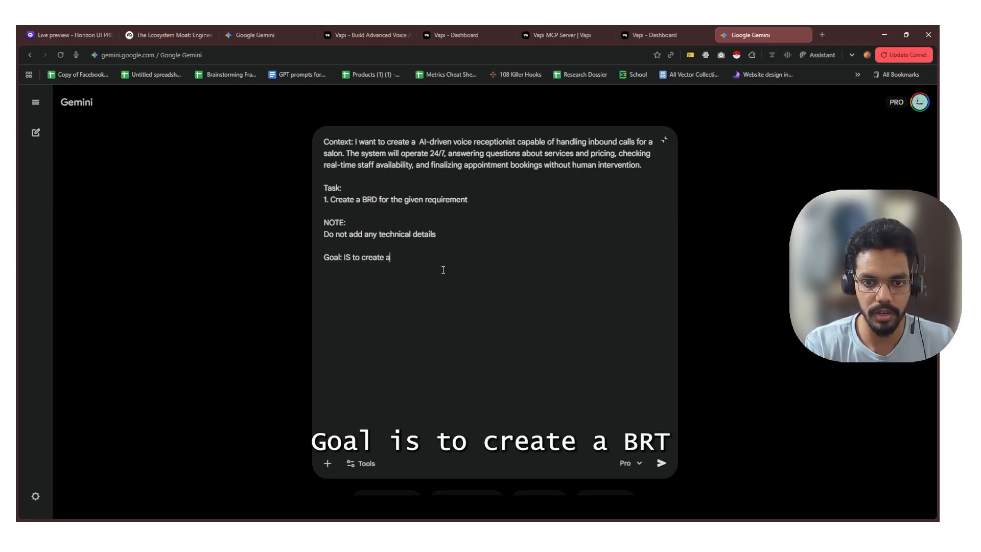
pyautogui.write(' BRD')
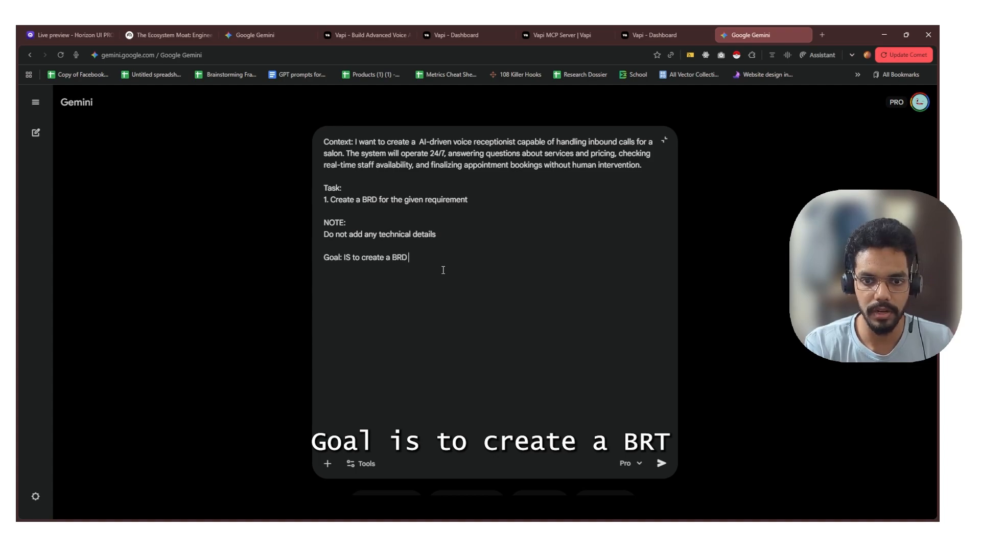
pyautogui.write(' with all de')
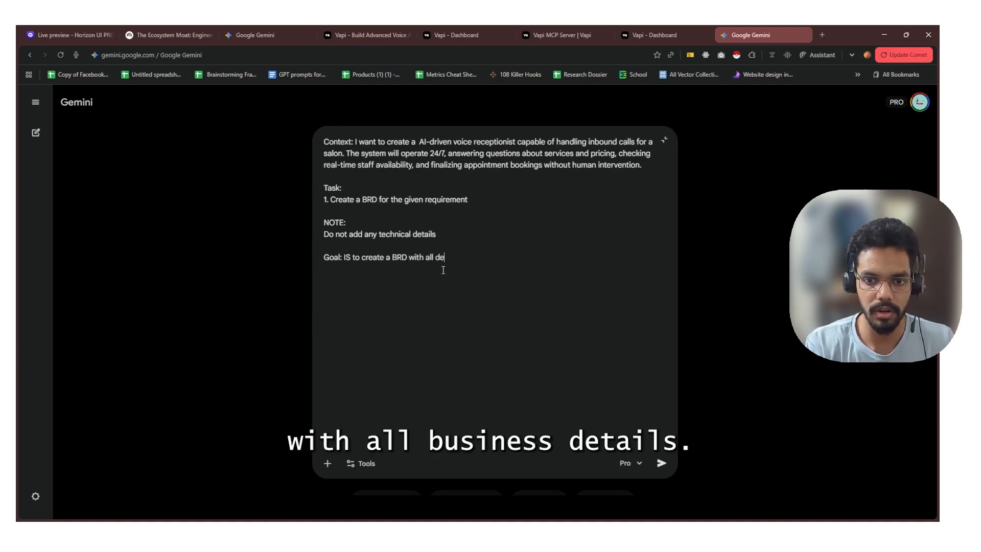
pyautogui.write('ta')
pyautogui.press('BackSpace')
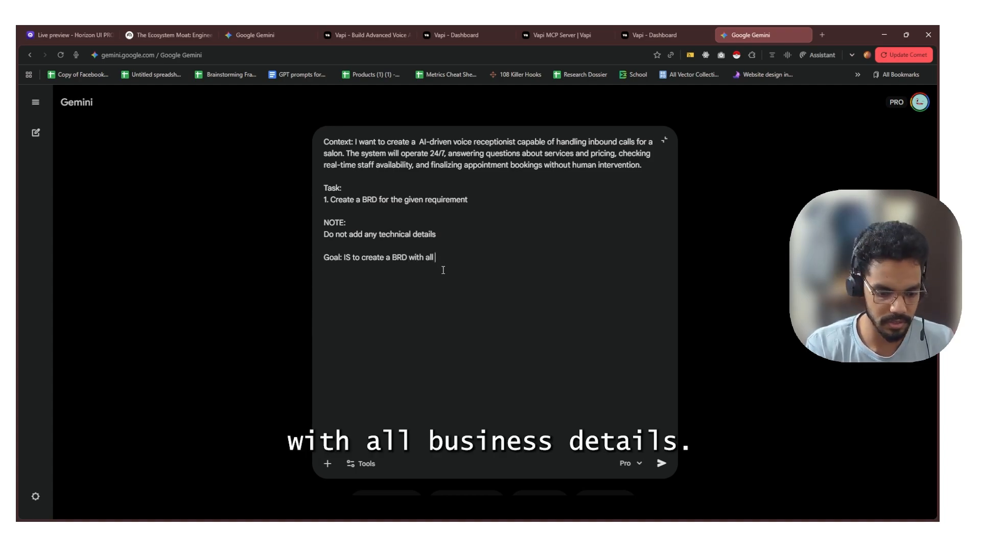
pyautogui.write('business deta')
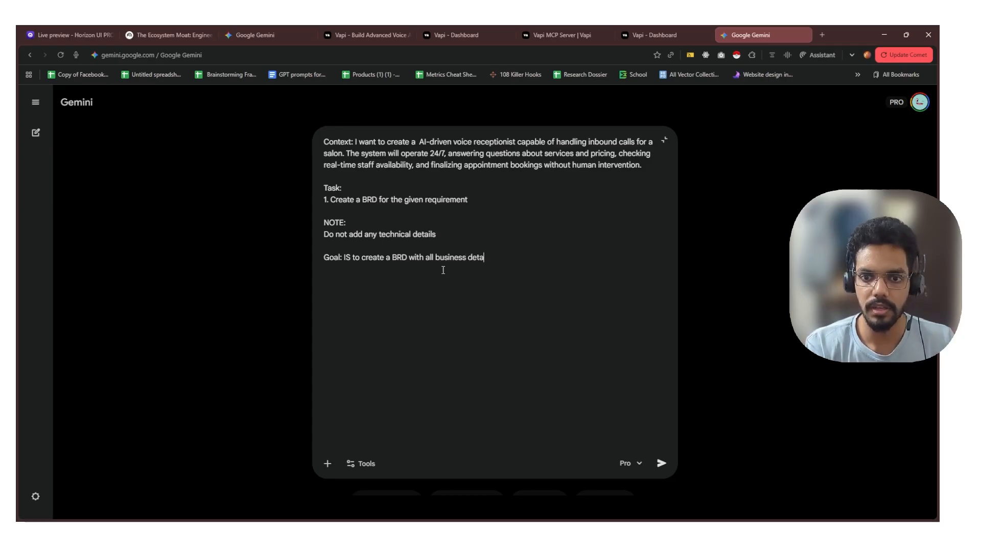
pyautogui.write('ils')
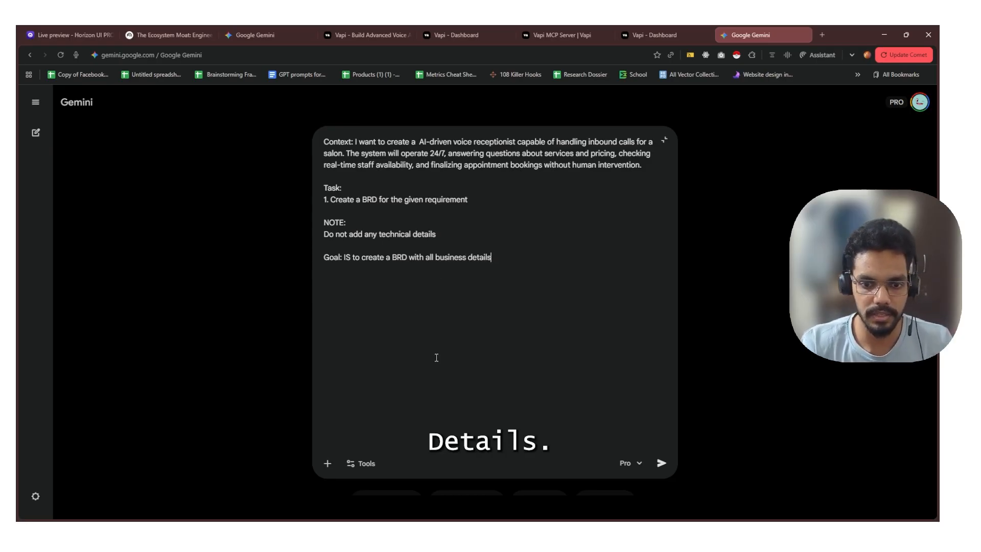
pyautogui.click(661, 463)
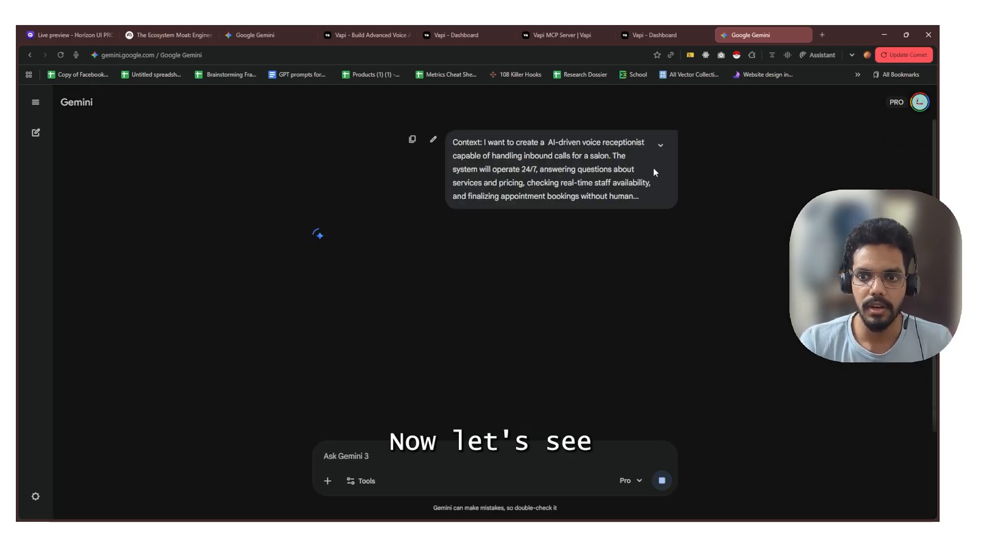
# Read the opening of the generated BRD, covering its introduction, Executive Summary and Business Objectives
pyautogui.click(660, 145)
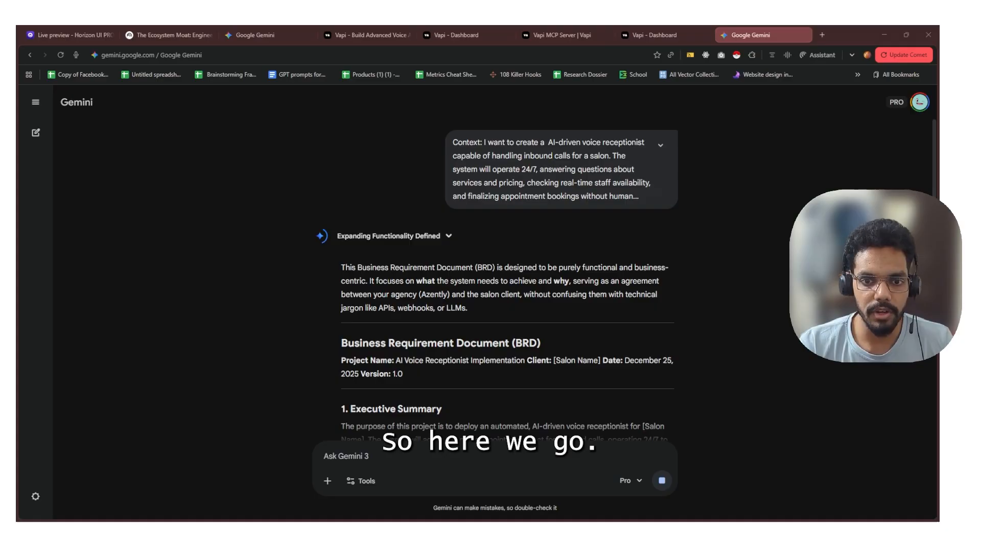
pyautogui.scroll(-5, 495, 276)
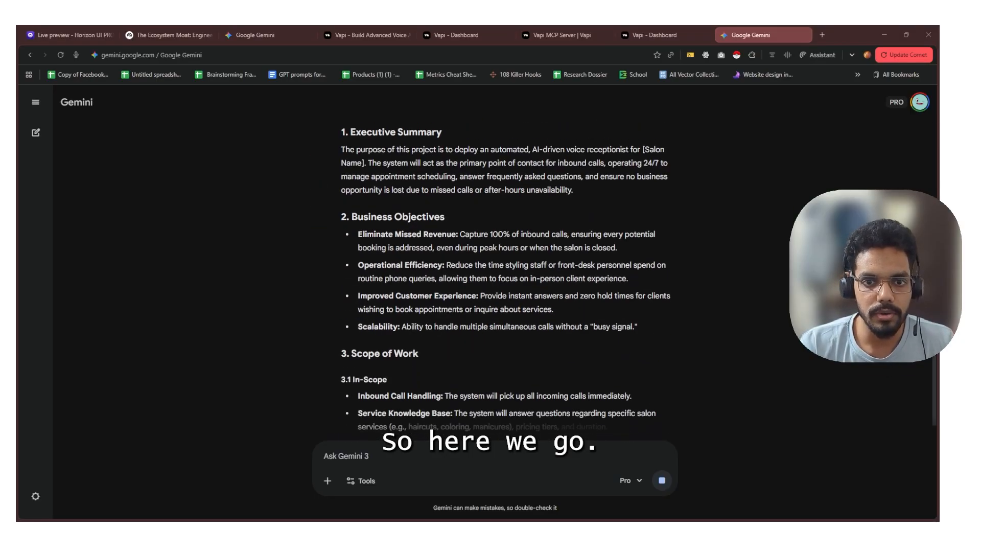
pyautogui.scroll(5, 495, 275)
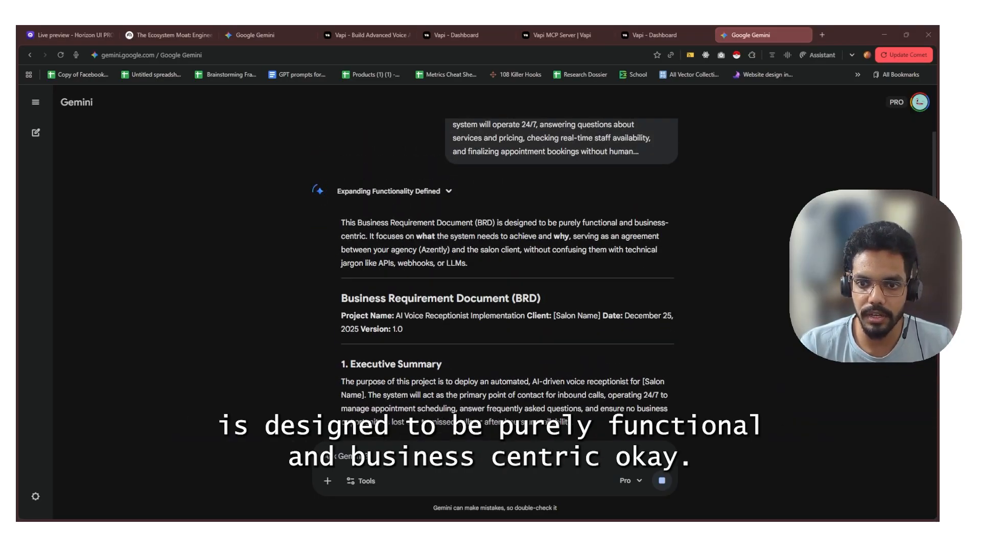
pyautogui.scroll(-3, 508, 307)
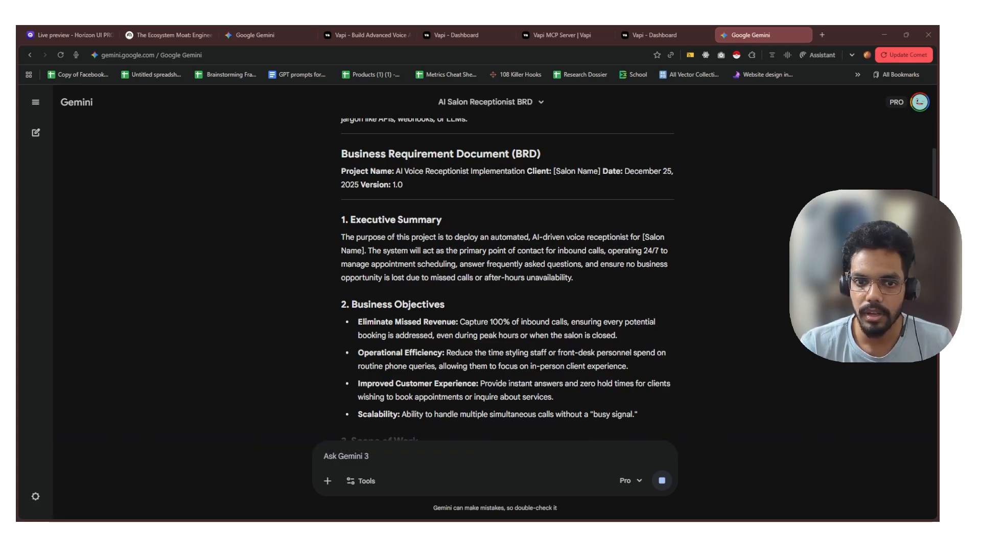
pyautogui.scroll(-2, 506, 281)
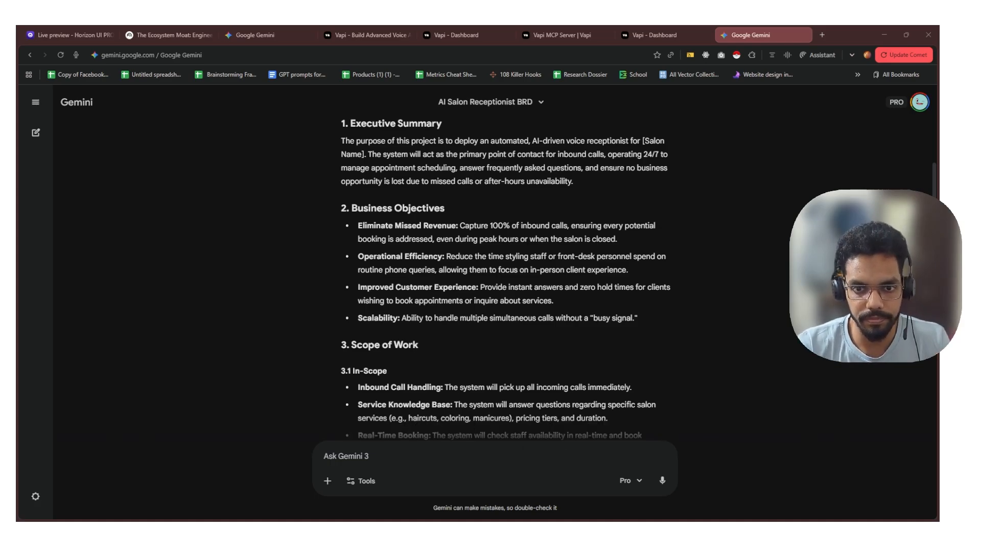
pyautogui.scroll(-1, 506, 276)
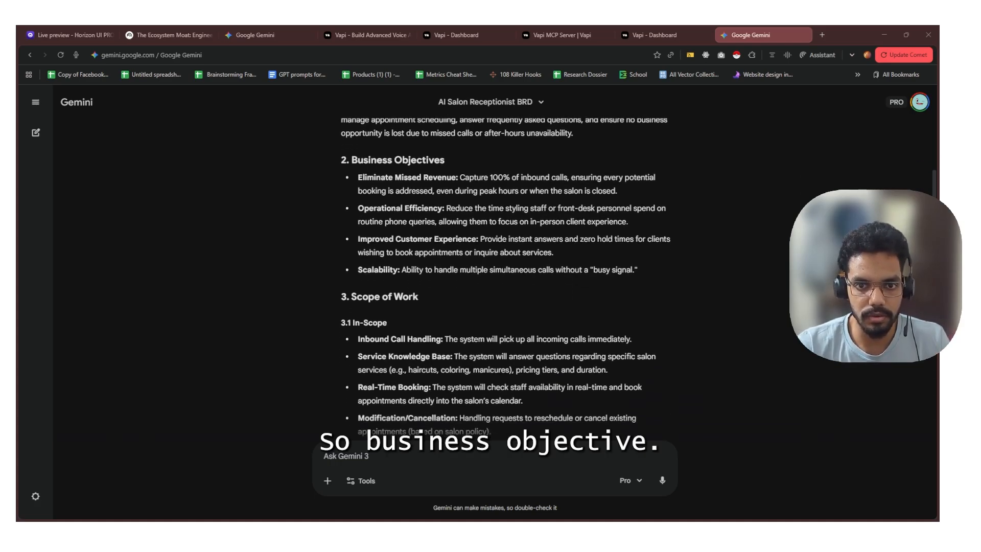
pyautogui.moveTo(346, 160); pyautogui.dragTo(445, 160)
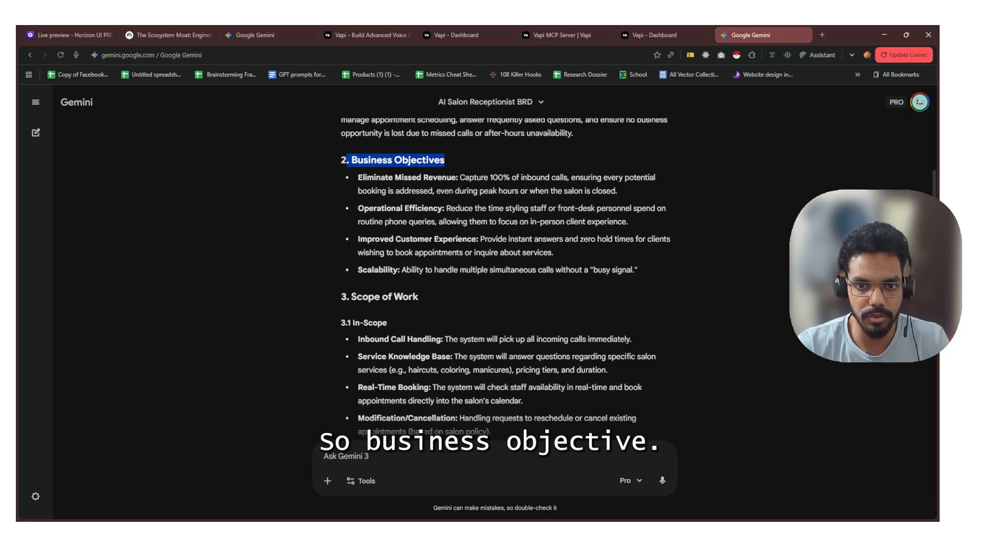
# Review the BRD's Scope of Work, both in-scope and out-of-scope items, and continue to the Functional Requirements
pyautogui.scroll(-3, 353, 159)
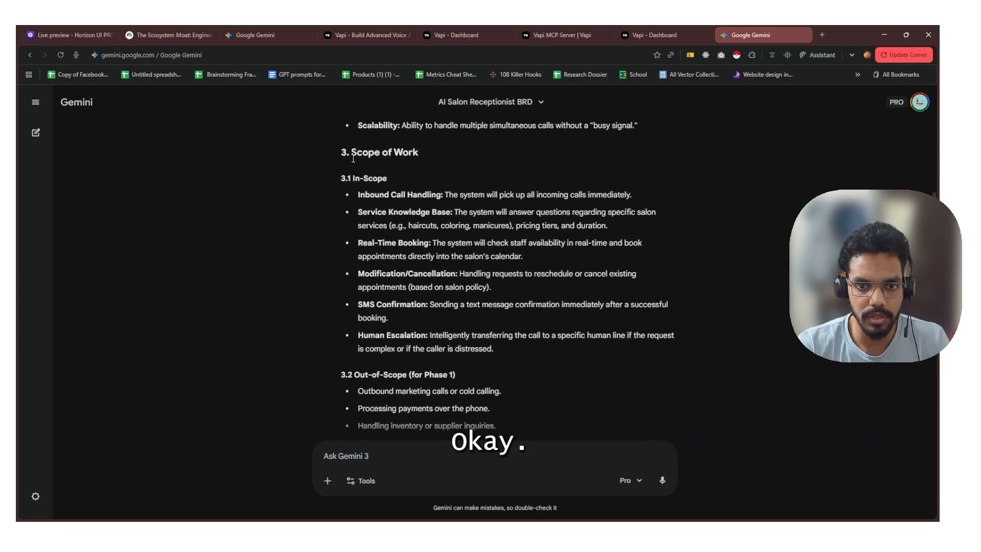
pyautogui.moveTo(353, 157); pyautogui.dragTo(419, 155)
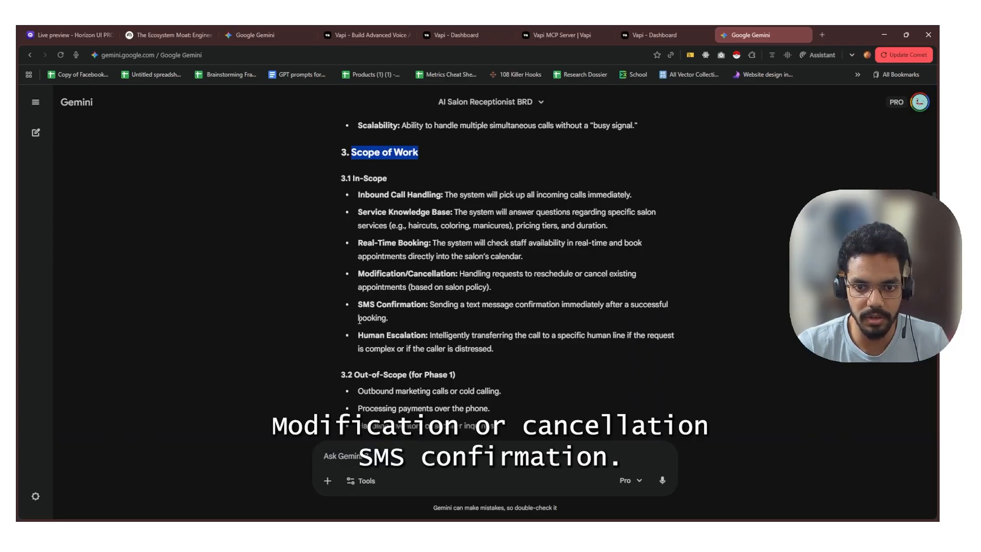
pyautogui.scroll(-1, 529, 348)
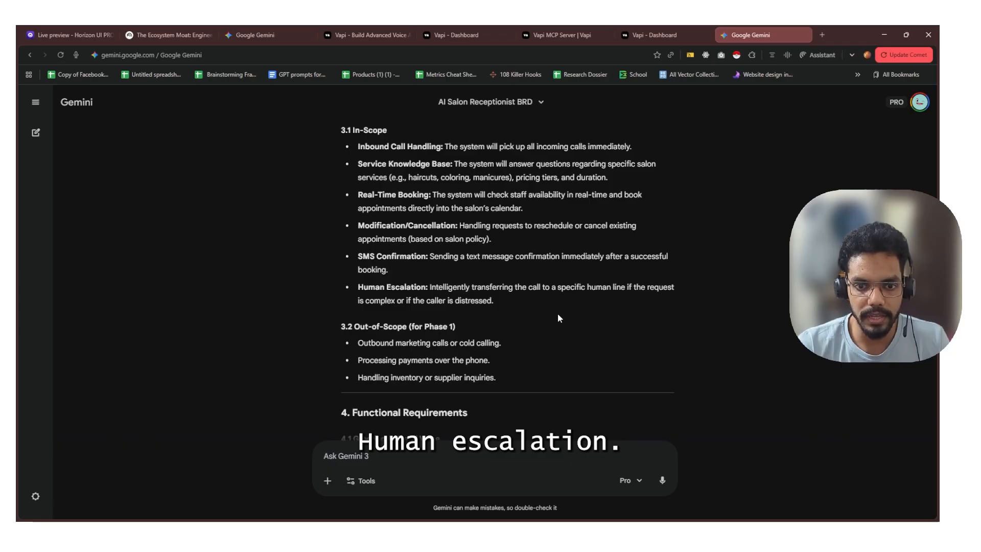
pyautogui.scroll(-1, 544, 315)
pyautogui.moveTo(347, 279); pyautogui.dragTo(496, 280)
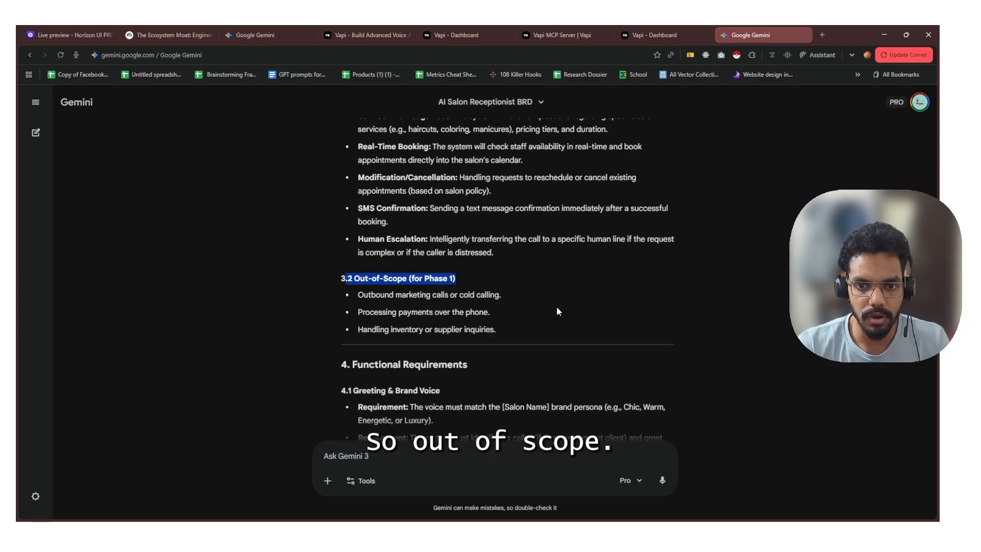
pyautogui.scroll(-1, 556, 308)
pyautogui.click(377, 260)
pyautogui.moveTo(376, 247); pyautogui.dragTo(482, 245)
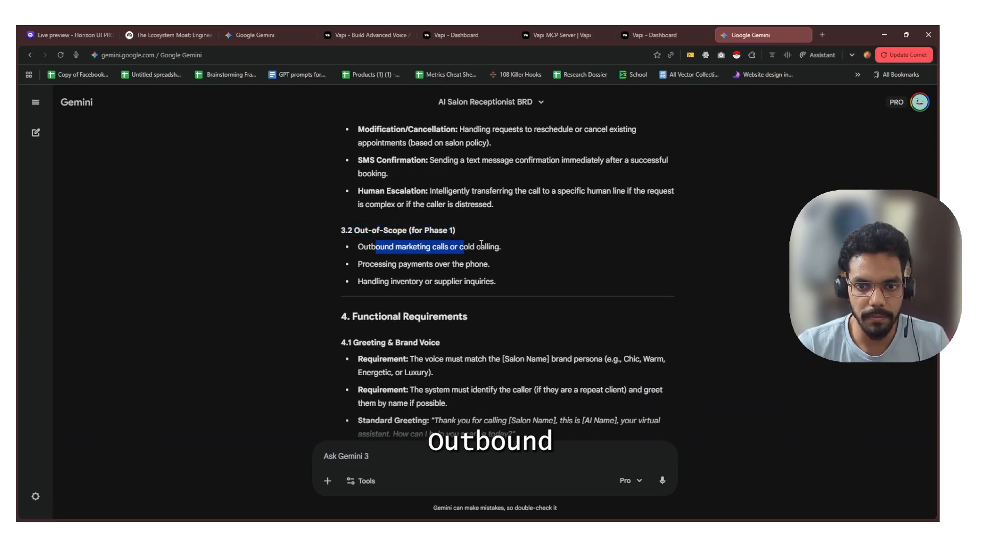
pyautogui.moveTo(359, 269); pyautogui.dragTo(464, 264)
pyautogui.click(523, 284)
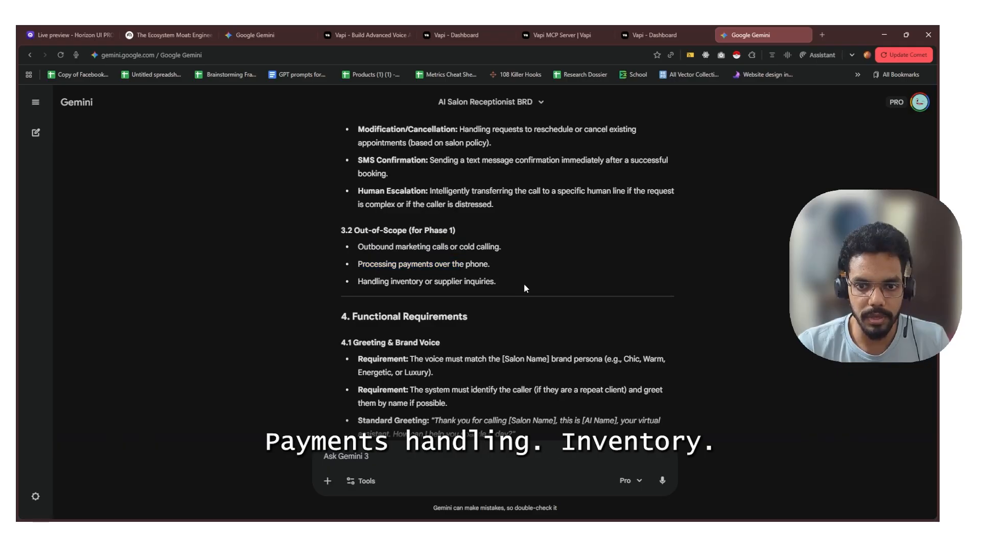
pyautogui.tripleClick(362, 282)
pyautogui.scroll(-2, 361, 259)
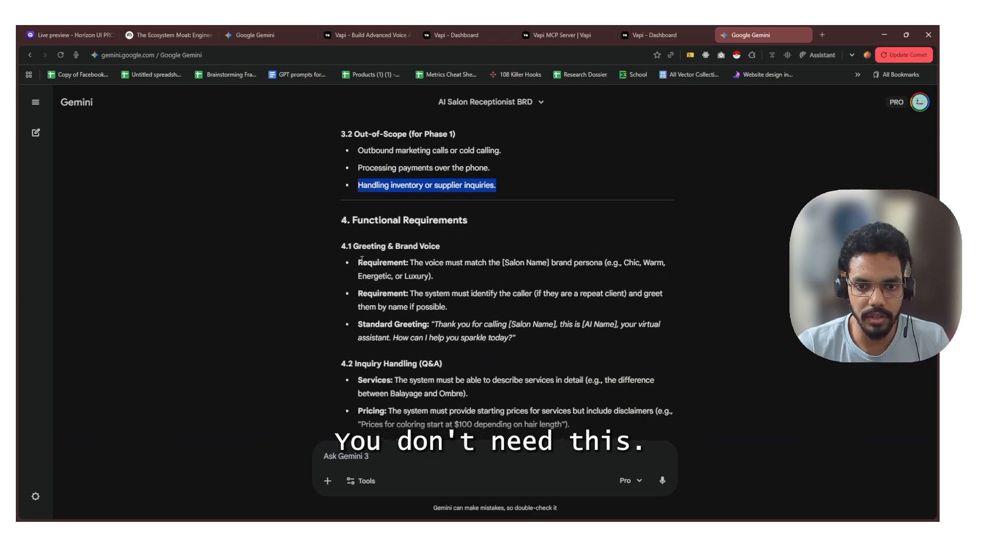
pyautogui.click(586, 220)
pyautogui.scroll(-1, 573, 222)
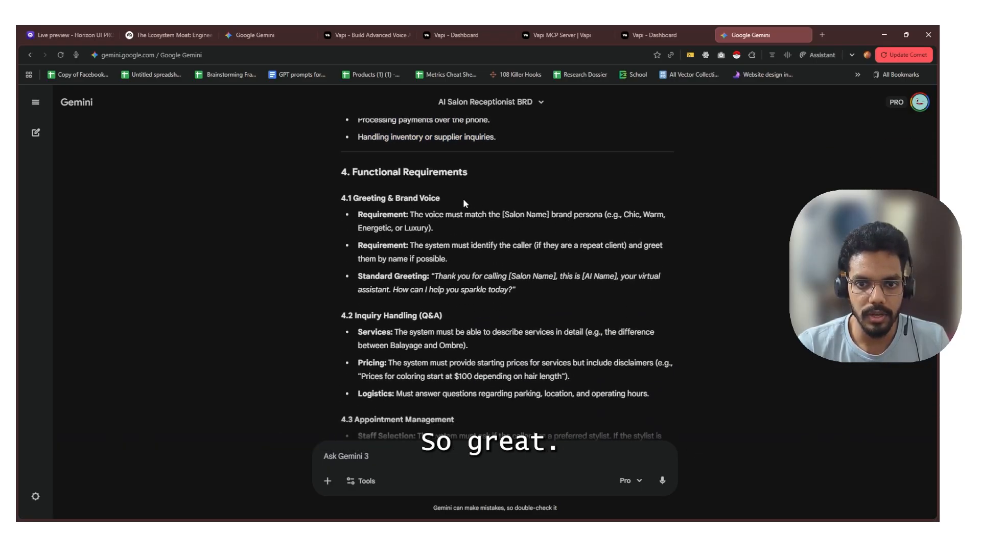
# Review the BRD's Functional Requirements, from greeting and inquiry handling through staff selection, slot negotiation, double booking prevention and human hand-off
pyautogui.scroll(-3, 438, 225)
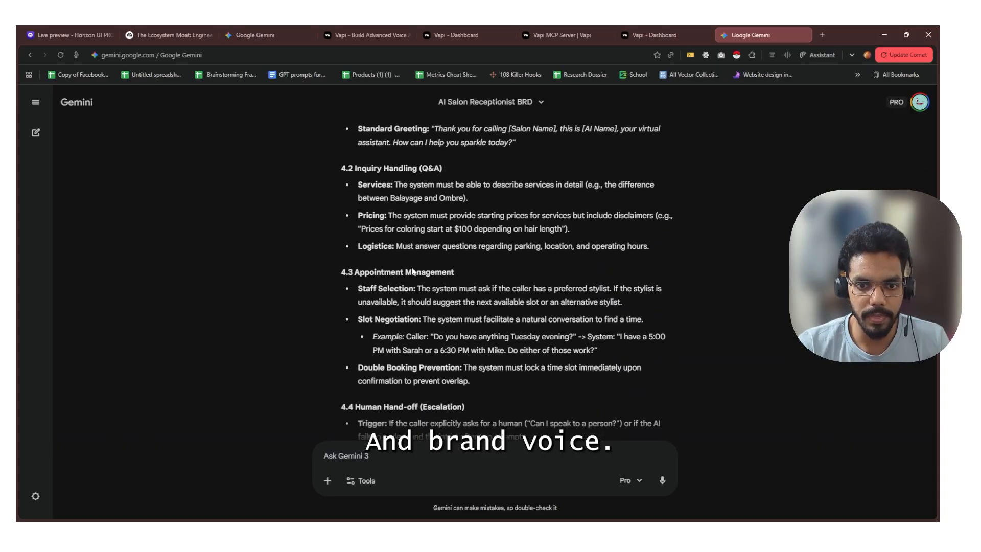
pyautogui.scroll(-1, 412, 271)
pyautogui.moveTo(352, 244); pyautogui.dragTo(420, 244)
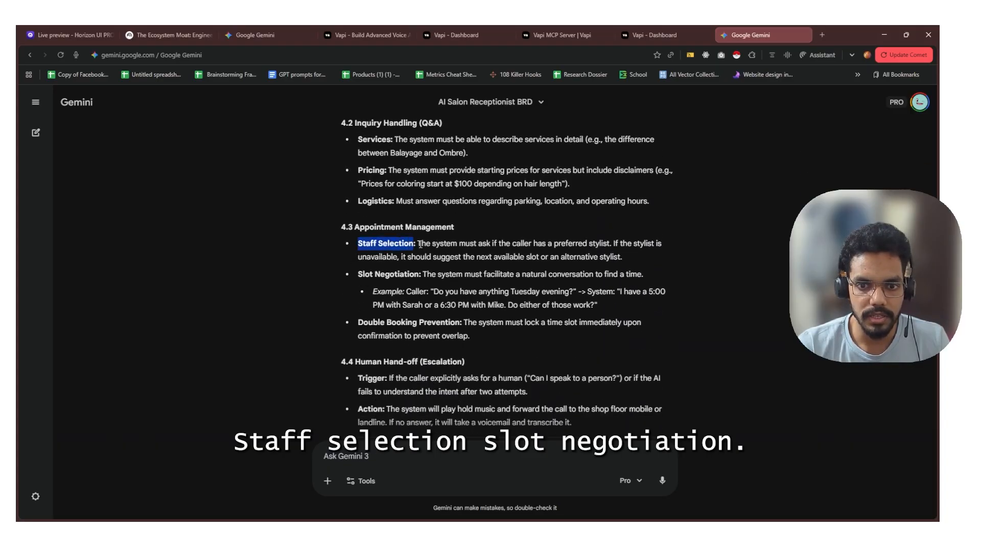
pyautogui.moveTo(358, 273); pyautogui.dragTo(417, 284)
pyautogui.scroll(-1, 421, 302)
pyautogui.scroll(-1, 522, 290)
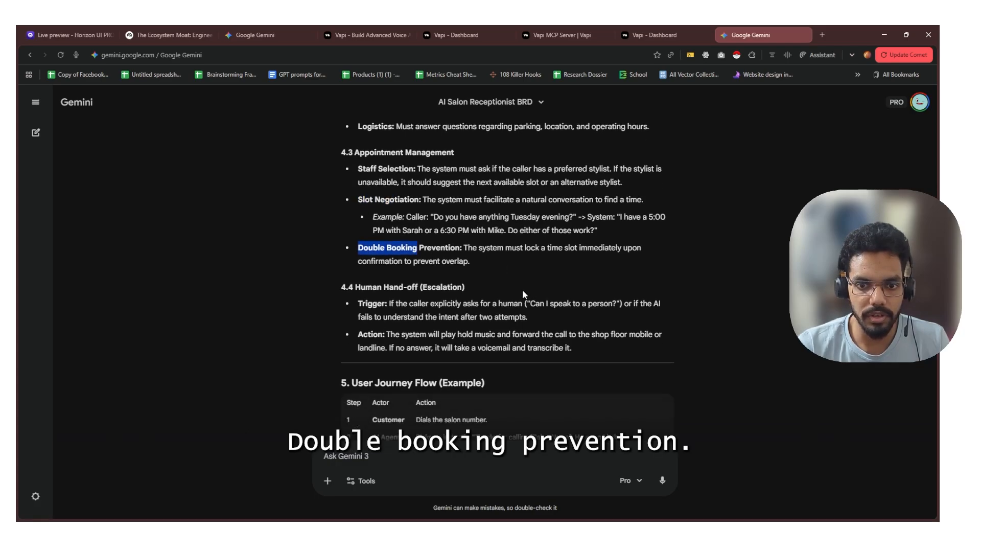
# Read the User Journey Flow example, then the Non-Functional Requirements and Success Metrics (KPIs) of the BRD
pyautogui.scroll(-5, 519, 291)
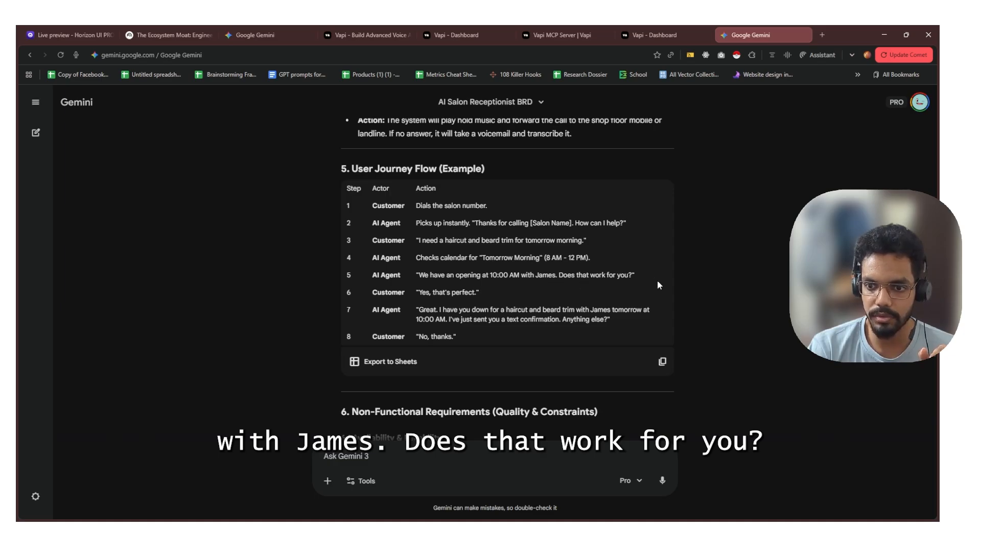
pyautogui.moveTo(538, 276); pyautogui.dragTo(553, 277)
pyautogui.doubleClick(545, 276)
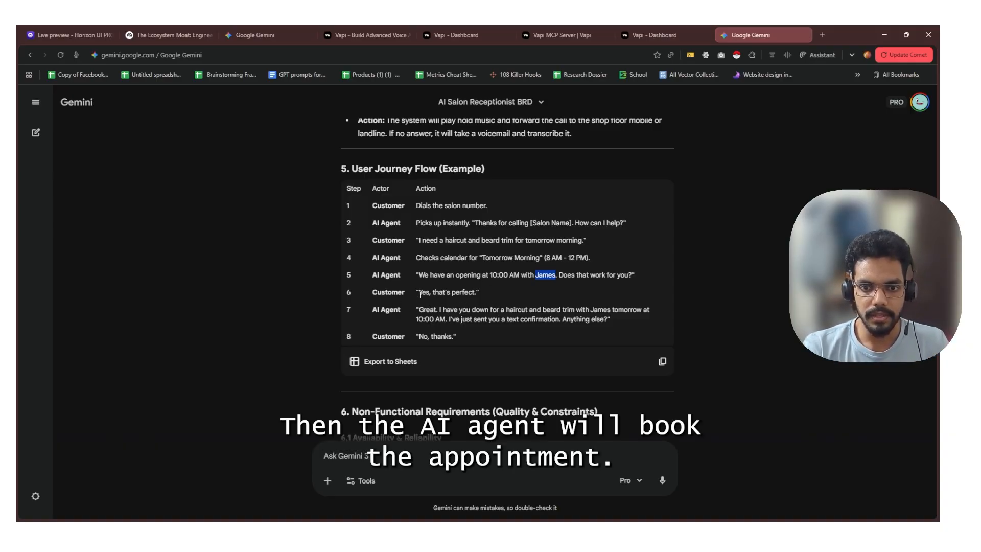
pyautogui.scroll(-1, 422, 286)
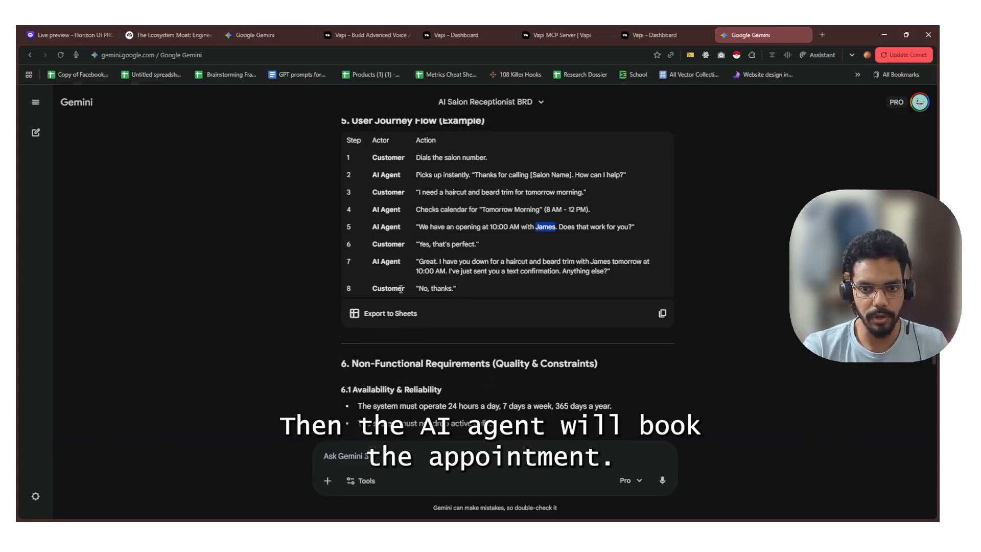
pyautogui.scroll(-3, 423, 258)
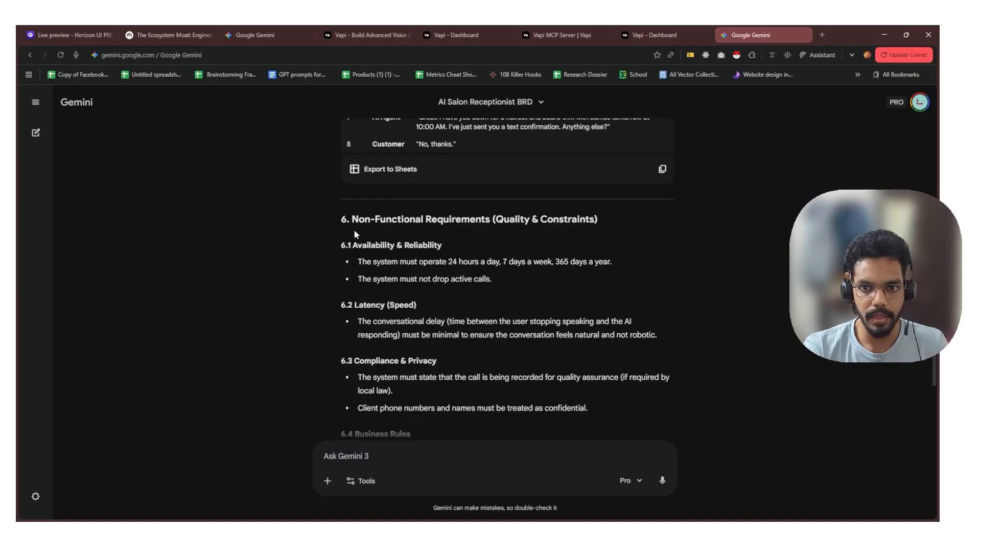
pyautogui.scroll(-8, 439, 253)
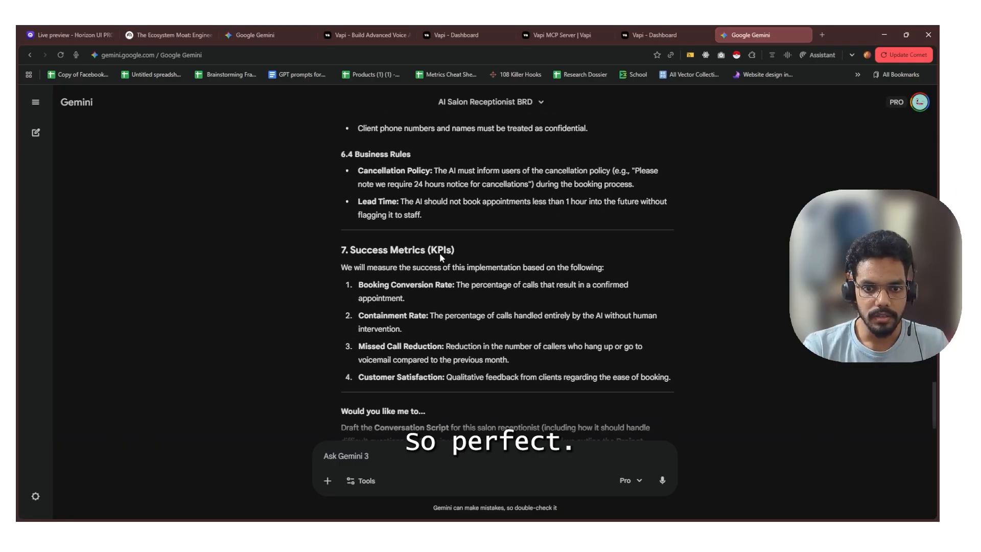
# Export the BRD response to Google Docs and open the created document
pyautogui.click(404, 413)
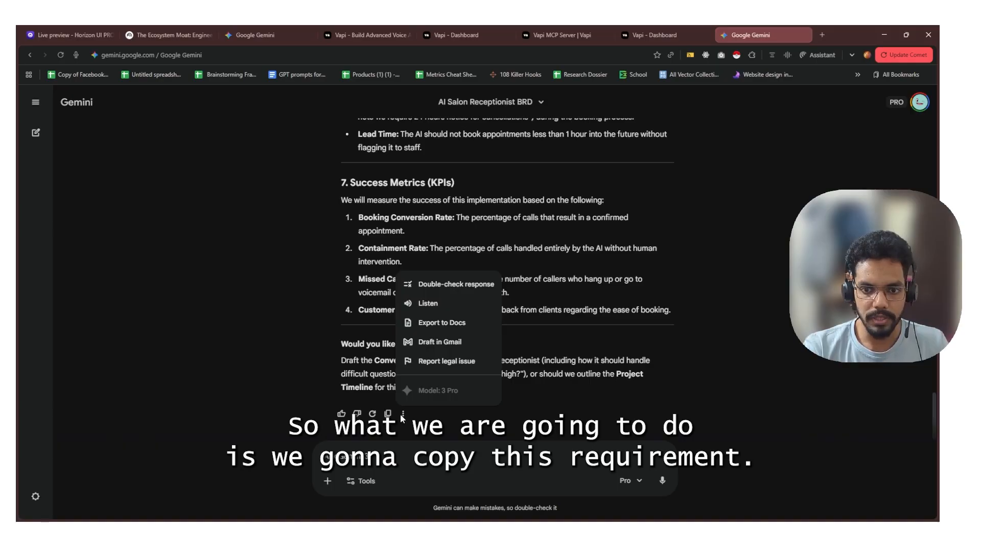
pyautogui.click(403, 416)
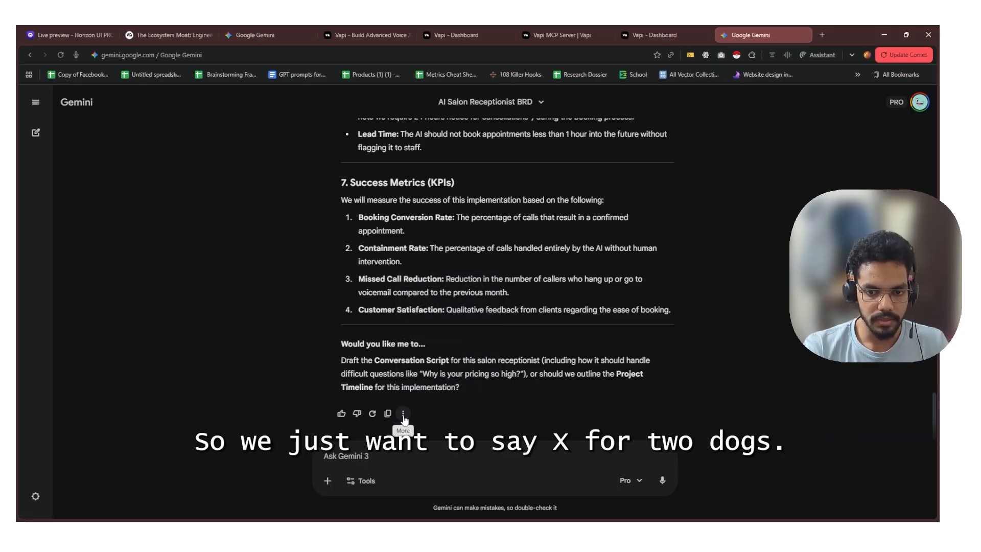
pyautogui.click(403, 413)
pyautogui.click(417, 327)
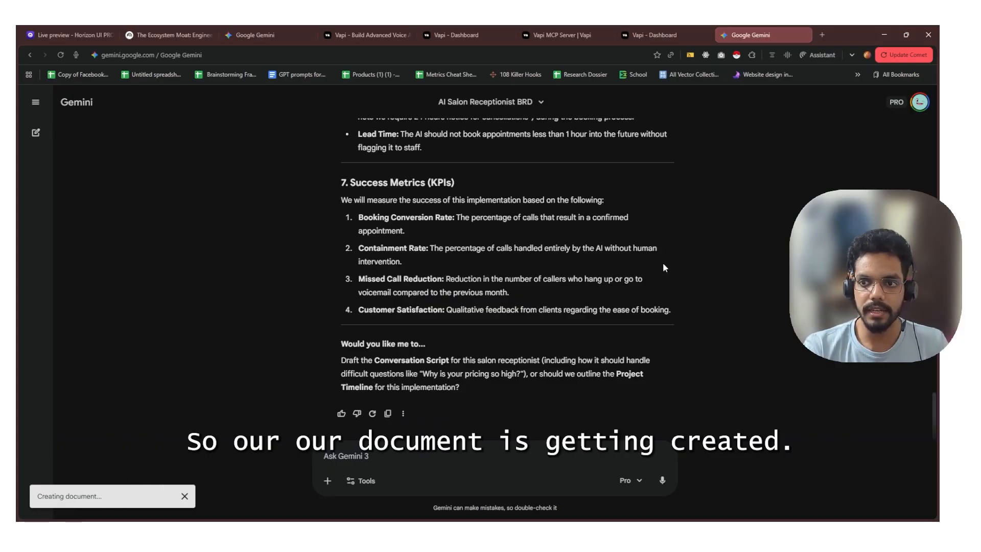
pyautogui.scroll(20, 667, 247)
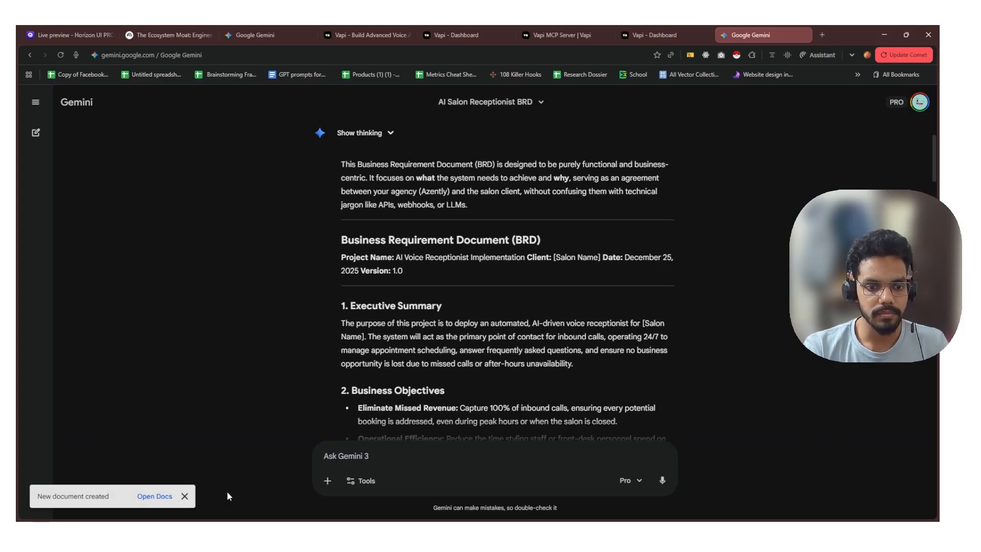
pyautogui.click(154, 496)
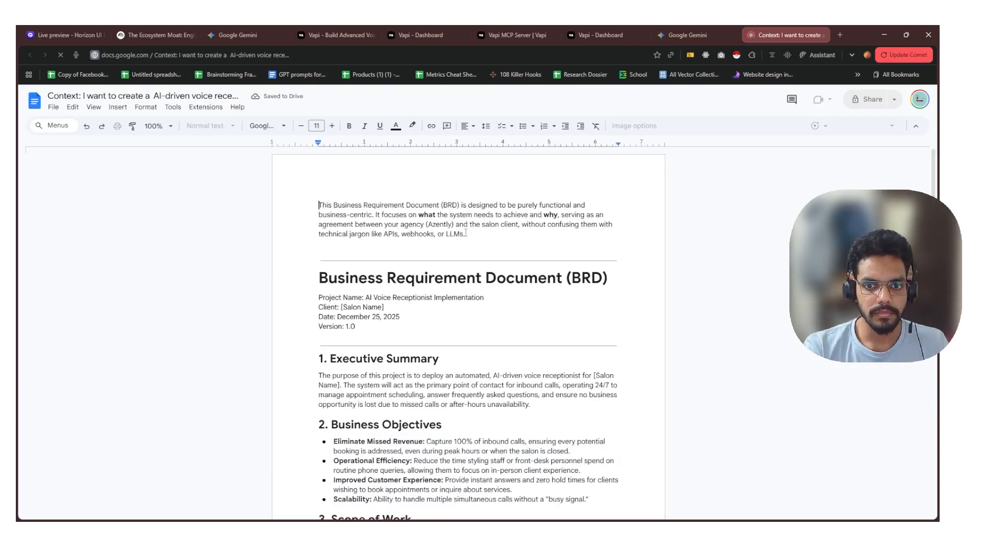
# Delete the introductory paragraph above the Business Requirement Document title and the empty line it leaves
pyautogui.keyDown('shift'); pyautogui.click(466, 234); pyautogui.keyUp('shift')
pyautogui.press('BackSpace')
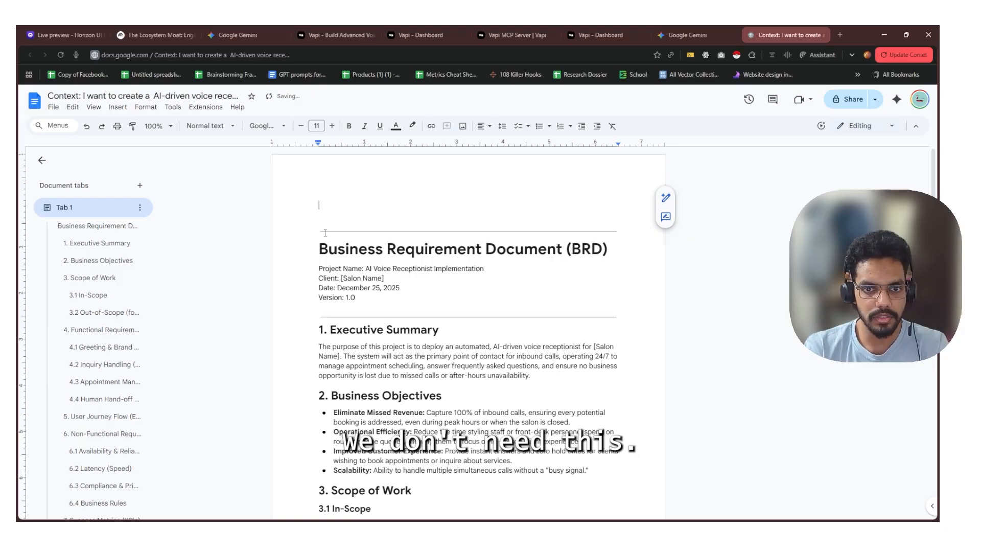
pyautogui.click(327, 237)
pyautogui.press('BackSpace')
# Delete the closing "Would you like me to..." heading and its paragraph at the end of the document
pyautogui.scroll(-3, 498, 255)
pyautogui.scroll(-20, 498, 255)
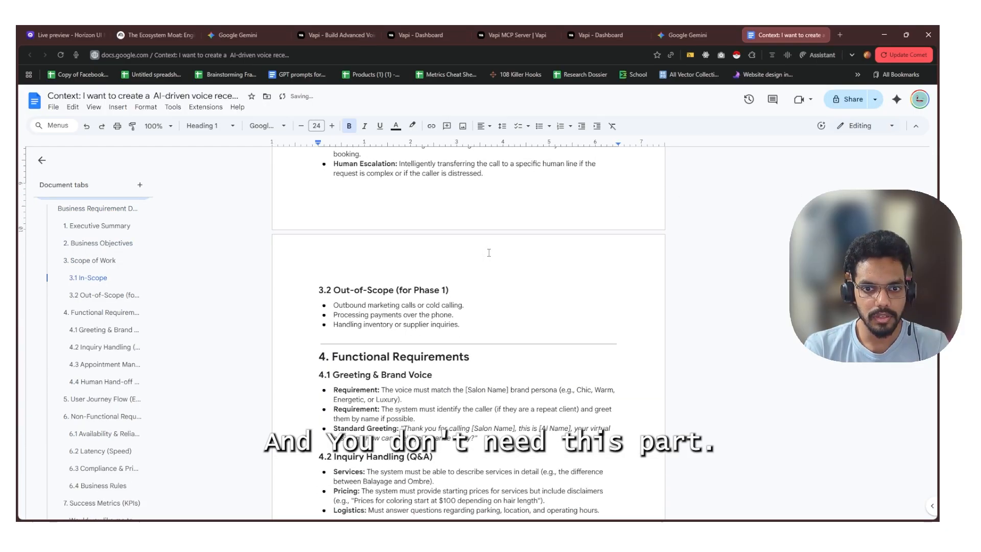
pyautogui.scroll(-15, 573, 184)
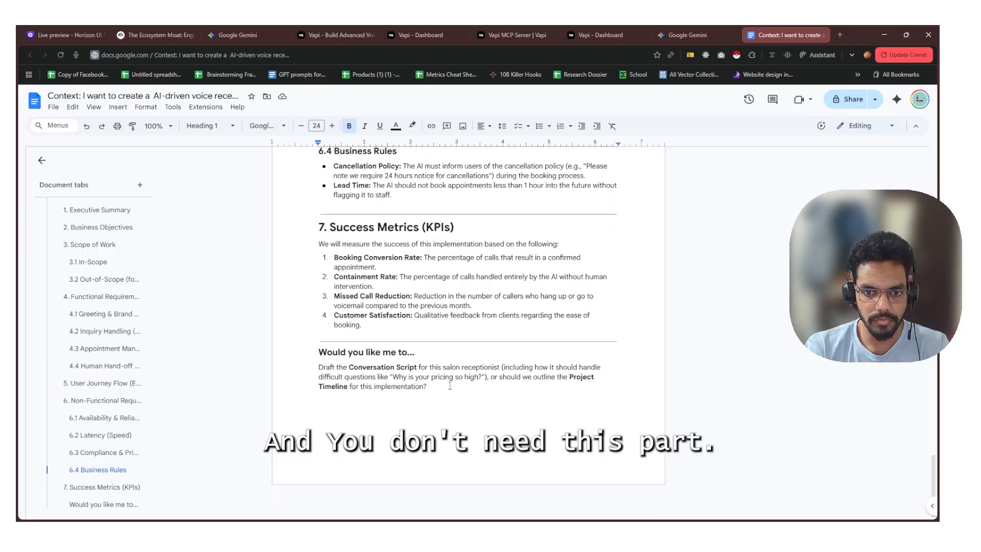
pyautogui.moveTo(428, 387); pyautogui.dragTo(318, 352)
pyautogui.press('BackSpace')
pyautogui.scroll(20, 574, 289)
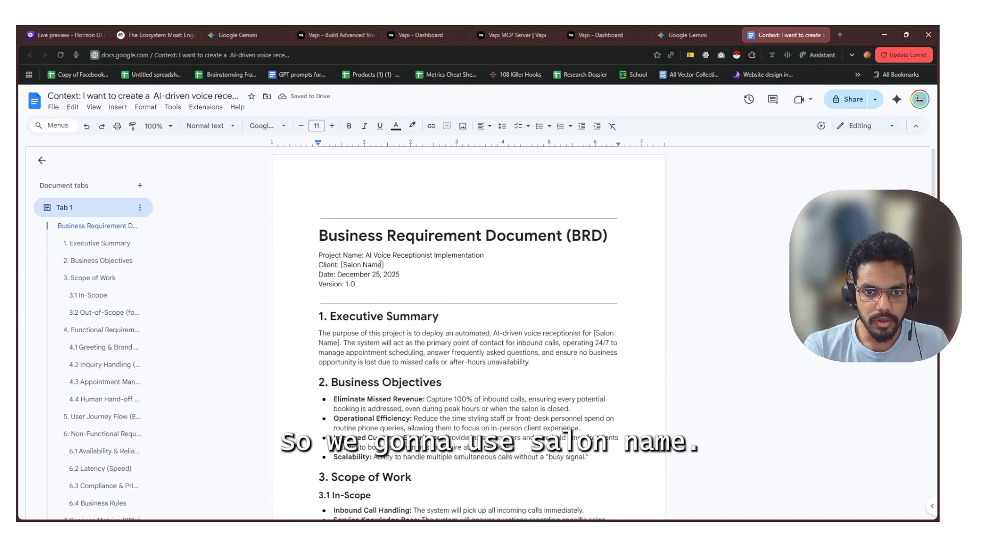
# Open Find and replace, move it clear of the document header, and cut the [Salon Name] placeholder from the Client line
pyautogui.click(382, 265)
pyautogui.moveTo(382, 265)
pyautogui.mouseDown()
pyautogui.moveTo(343, 265)
pyautogui.moveTo(385, 264)
pyautogui.mouseUp()
pyautogui.click(385, 264)
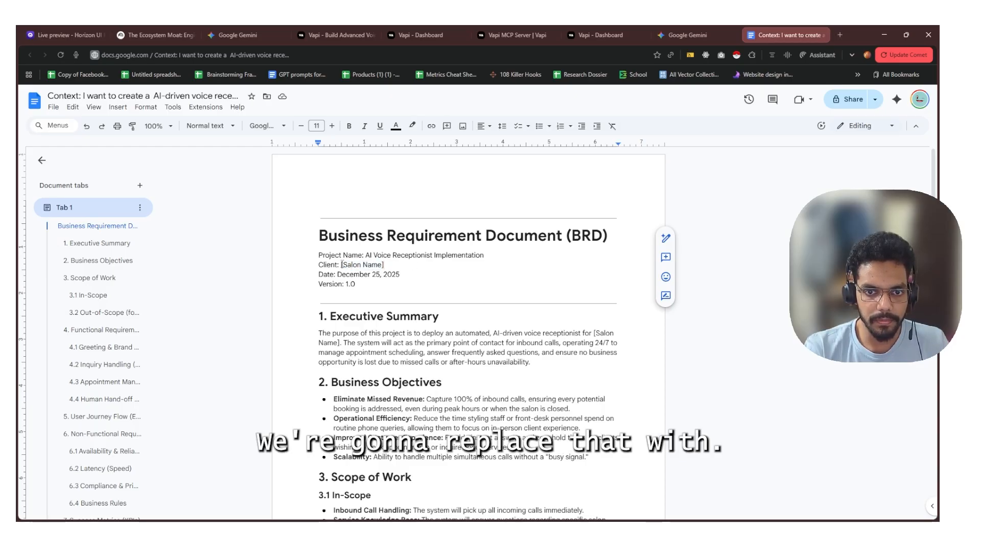
pyautogui.hotkey('ctrl', 'f')
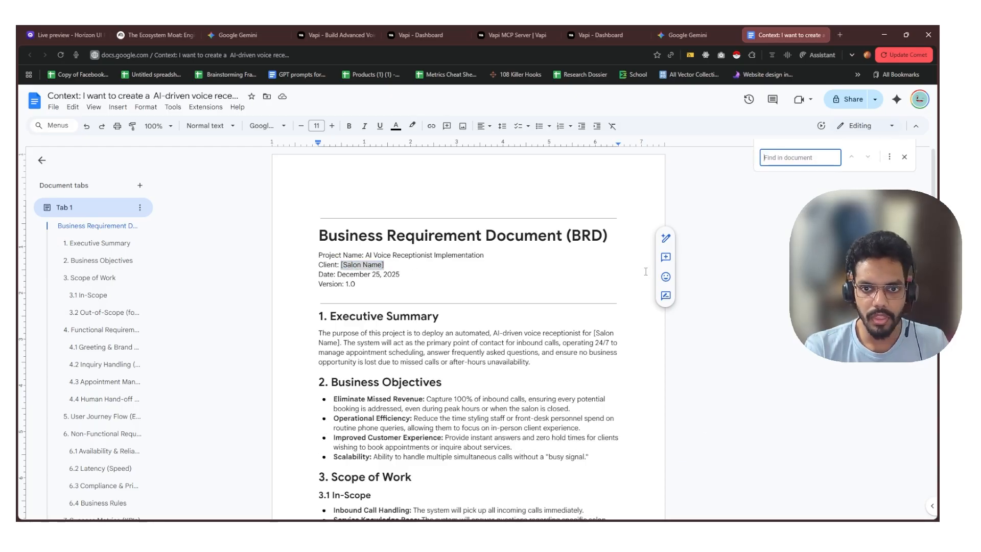
pyautogui.click(889, 157)
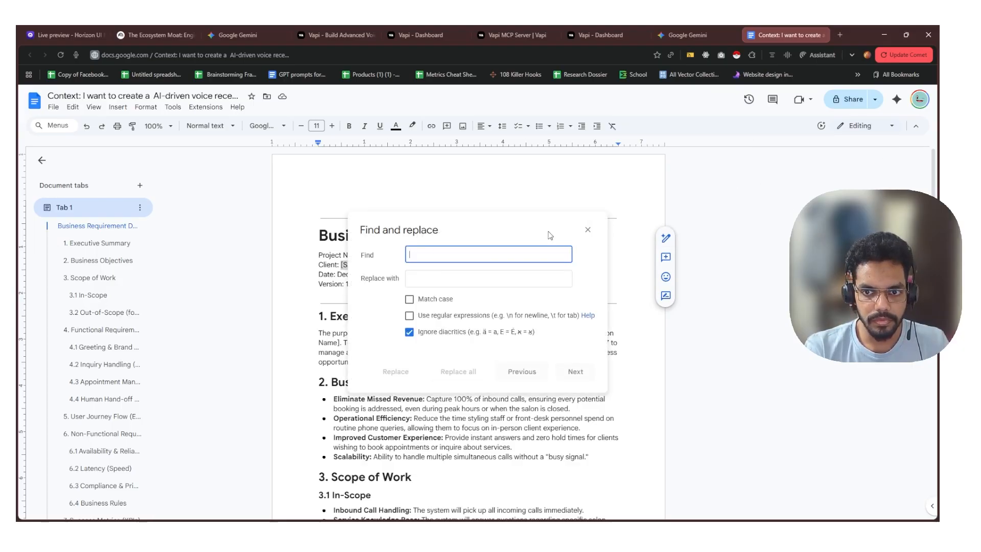
pyautogui.moveTo(550, 234); pyautogui.dragTo(687, 245)
pyautogui.moveTo(390, 265); pyautogui.dragTo(340, 265)
pyautogui.hotkey('ctrl', 'x')
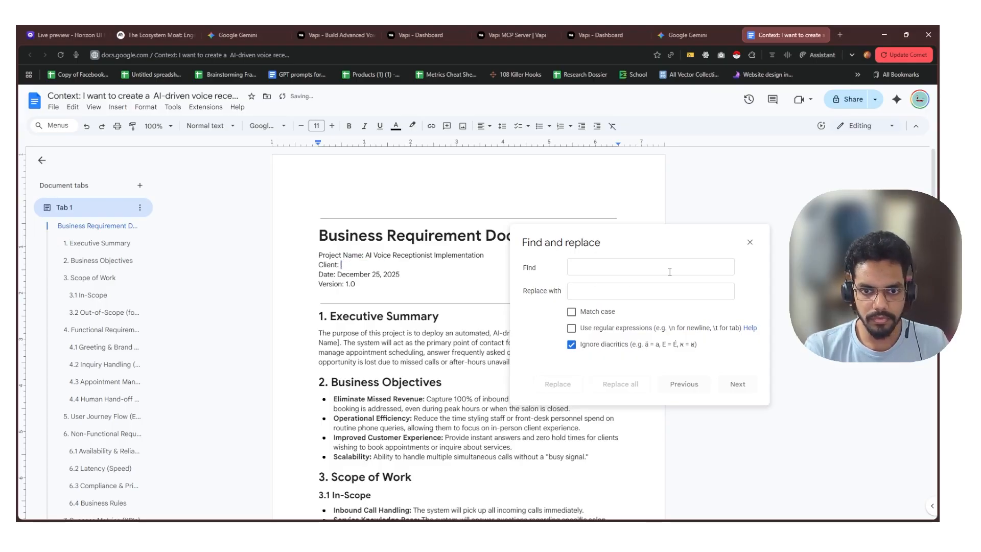
# Replace all occurrences of "[Salon Name]" with "fresh salon" and close the Find and replace dialog
pyautogui.click(670, 267)
pyautogui.hotkey('ctrl', 'v')
pyautogui.click(600, 291)
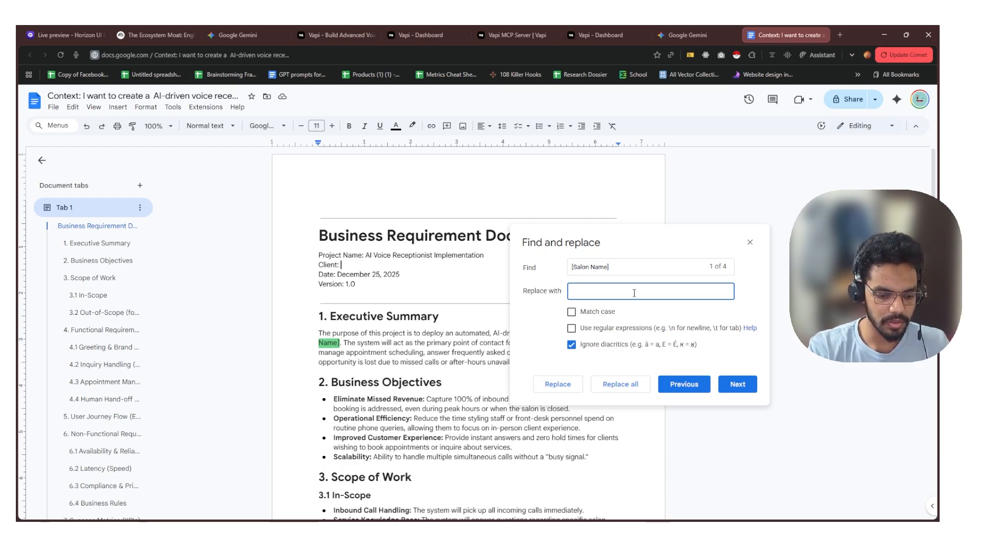
pyautogui.write('fres')
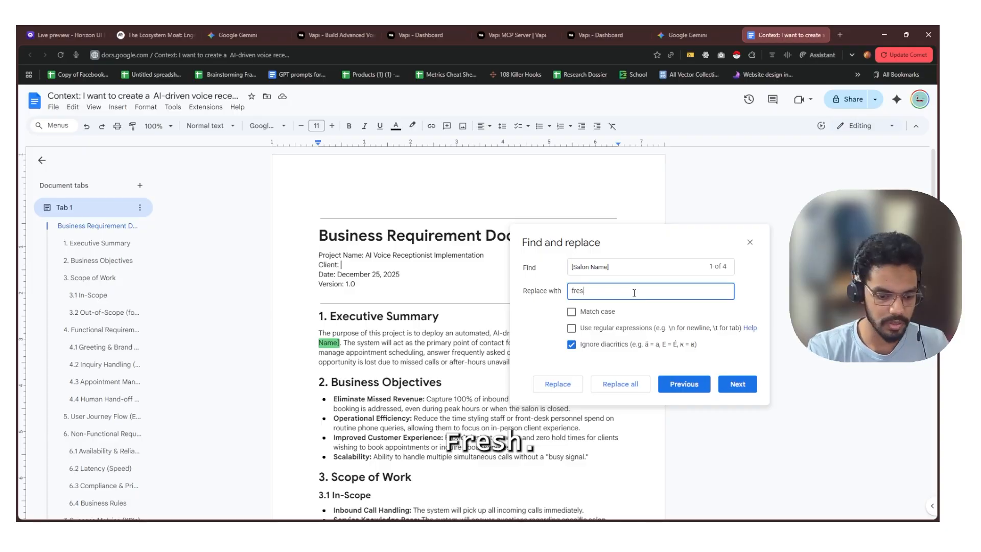
pyautogui.write('h s')
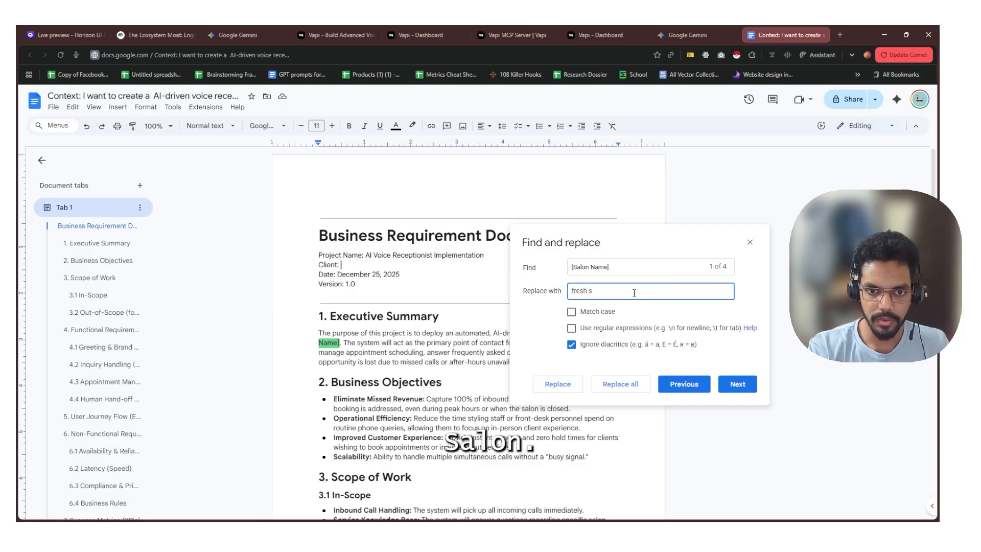
pyautogui.write('alo')
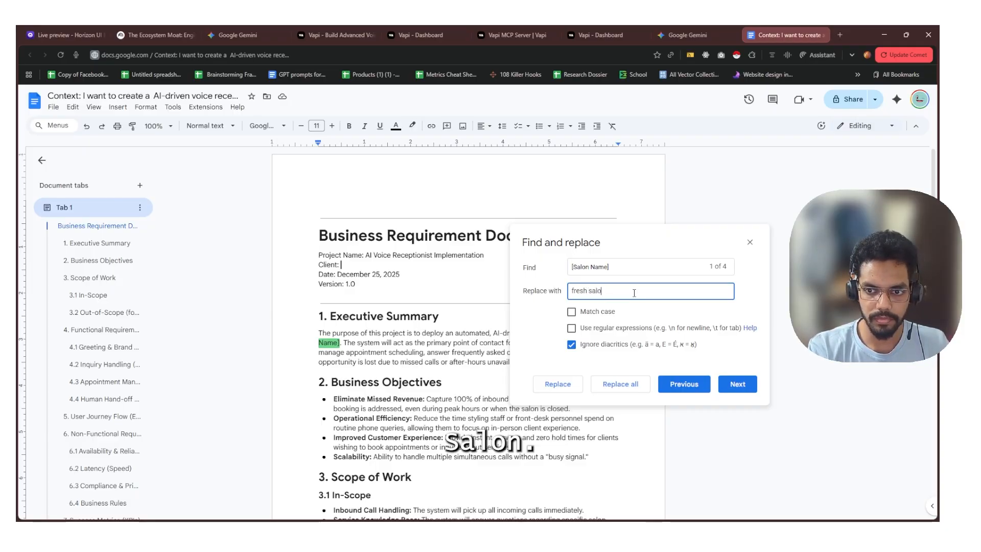
pyautogui.write('n')
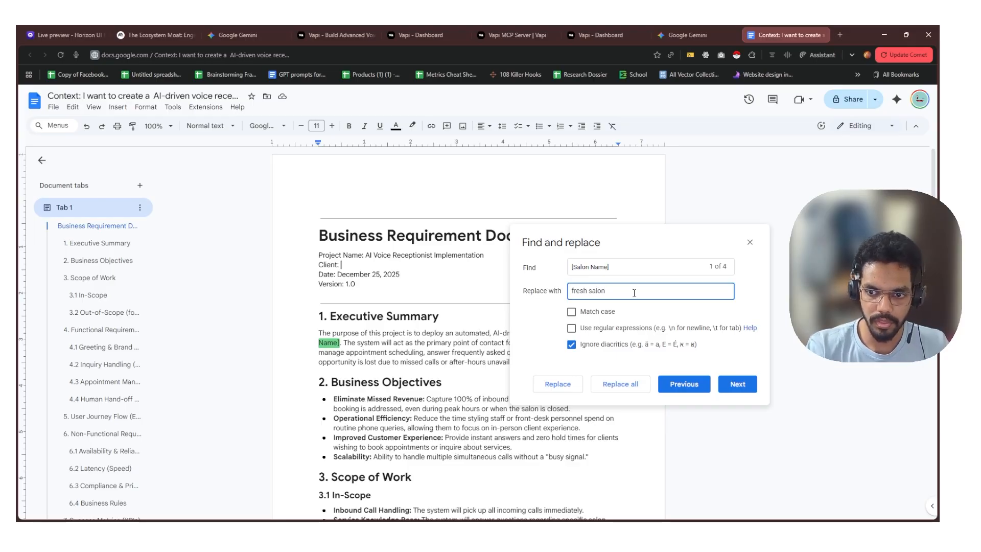
pyautogui.click(621, 384)
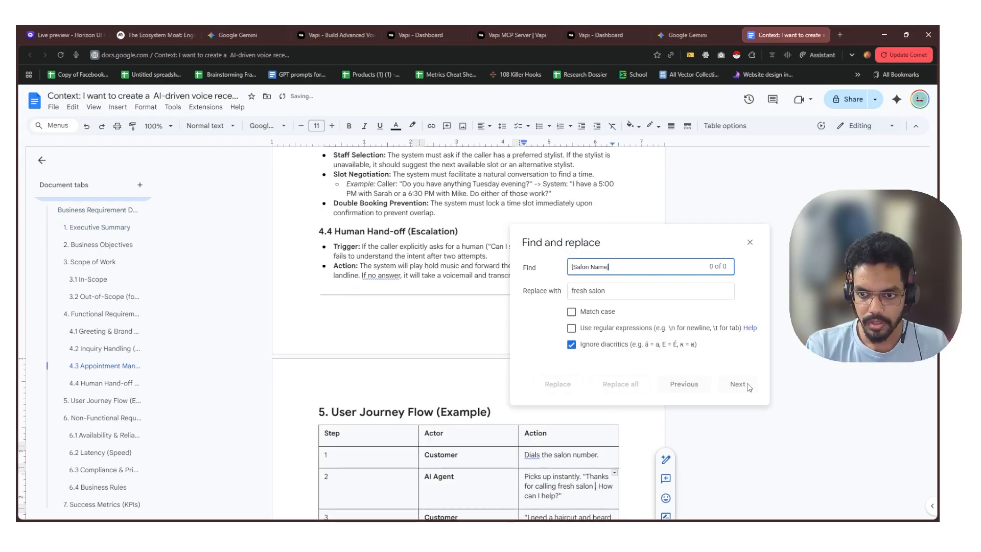
pyautogui.click(750, 242)
pyautogui.hotkey('ctrl', 'a')
pyautogui.click(700, 238)
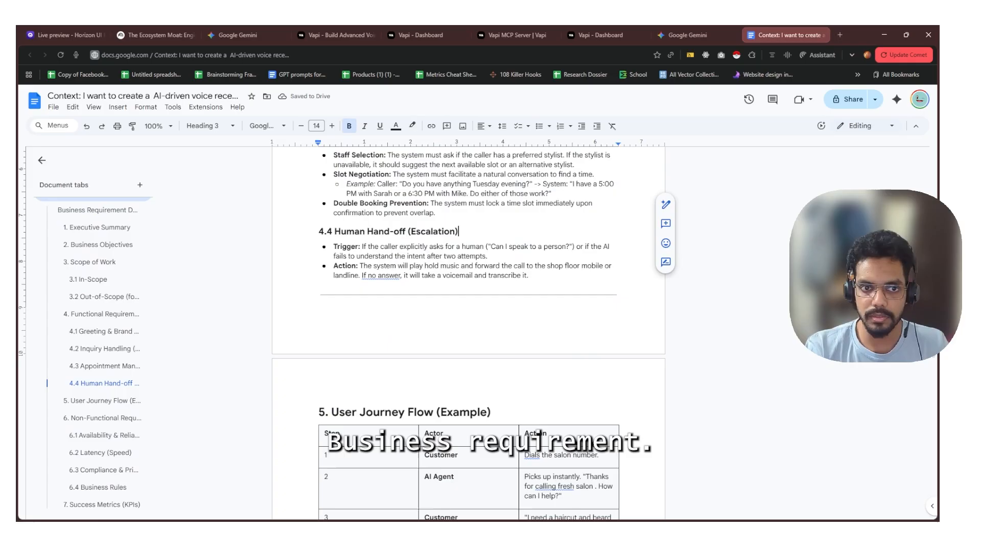
# Download the BRD in Markdown (.md) format and look through the document from beginning to end
pyautogui.click(53, 106)
pyautogui.moveTo(79, 219)
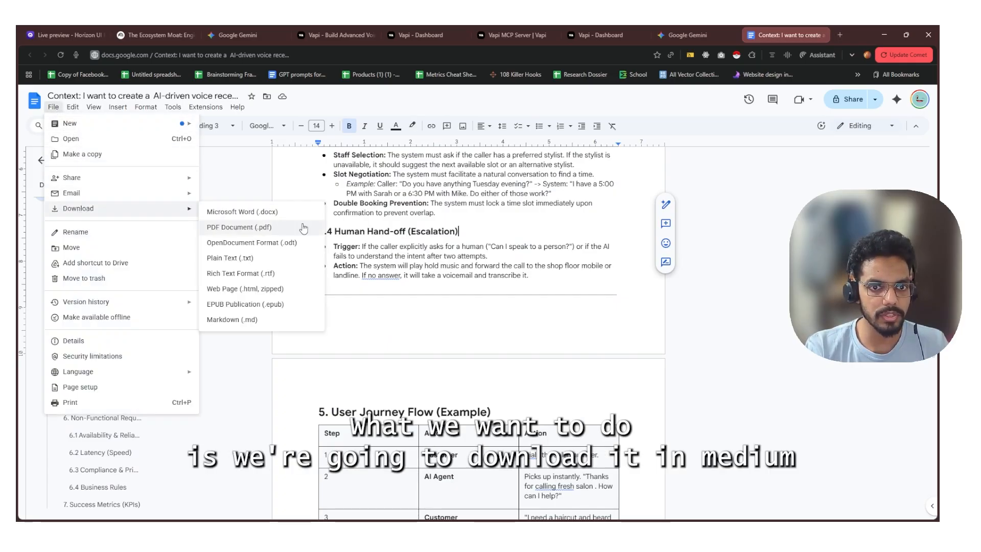
pyautogui.click(258, 321)
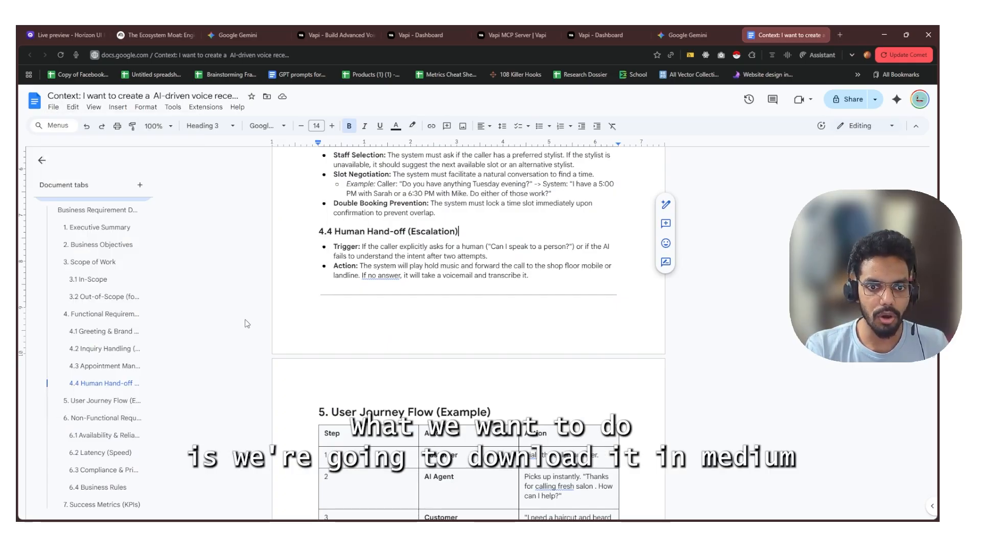
pyautogui.scroll(10, 512, 252)
pyautogui.scroll(10, 511, 252)
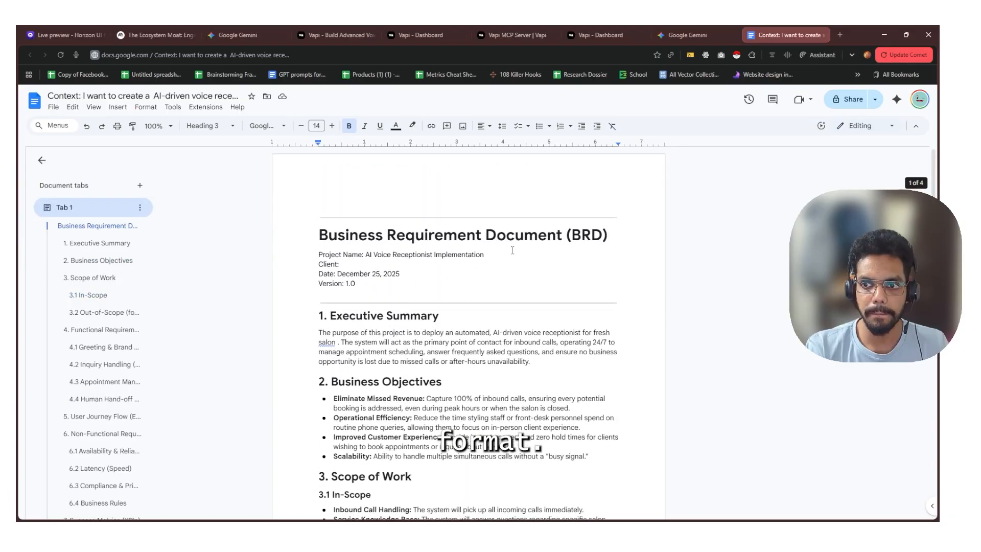
pyautogui.scroll(-20, 516, 252)
pyautogui.scroll(-15, 519, 251)
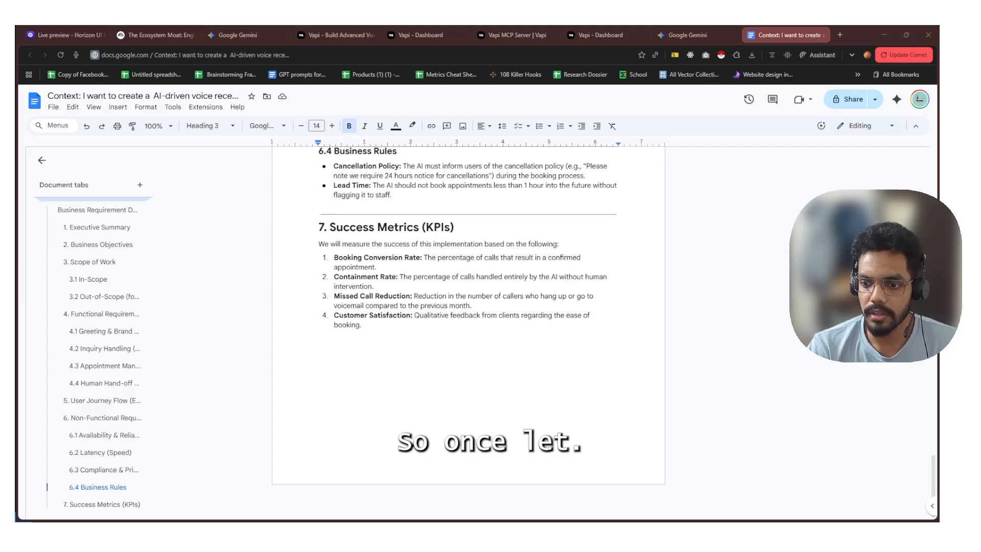
# Switch to Antigravity and show the beginning of the BRD in AI Voice Receptionist.md
pyautogui.hotkey('alt', 'Tab')
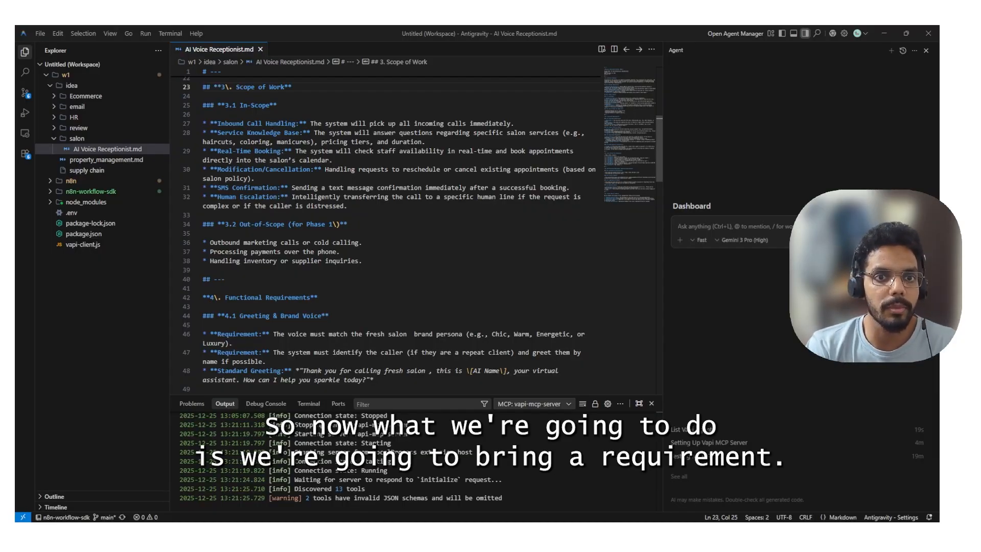
pyautogui.click(297, 115)
pyautogui.scroll(8, 298, 119)
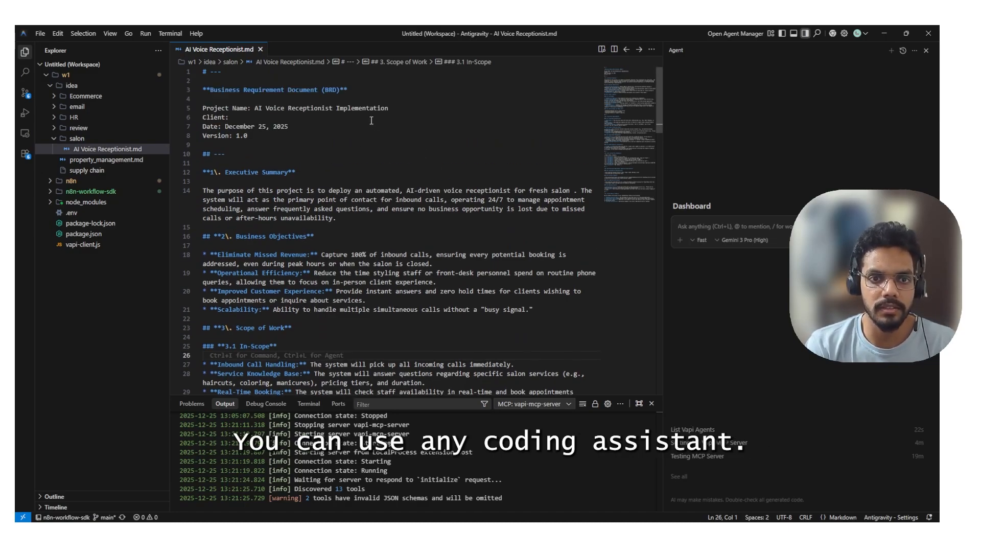
pyautogui.click(362, 80)
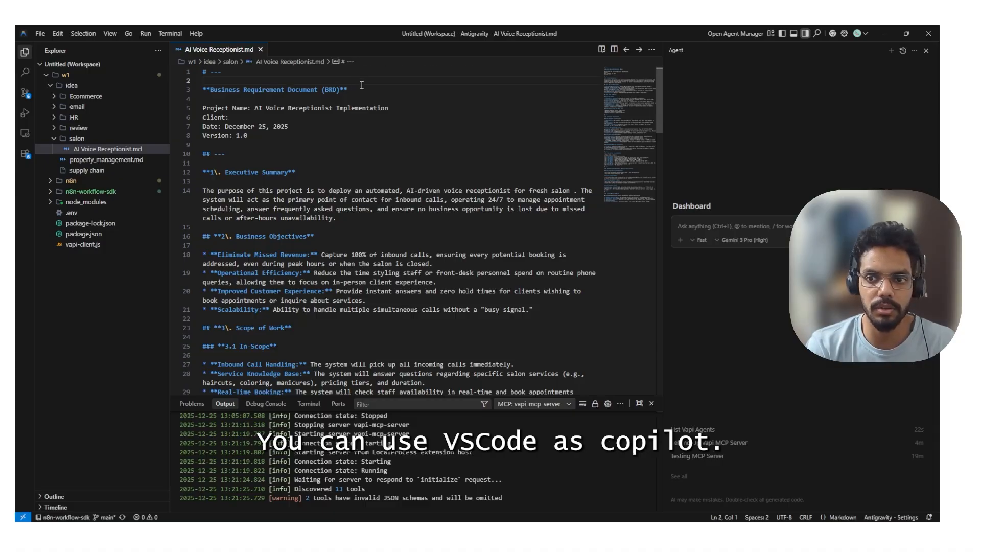
# Begin a prompt for the agent with "Context: We are building an AI voice receptionist"
pyautogui.click(730, 224)
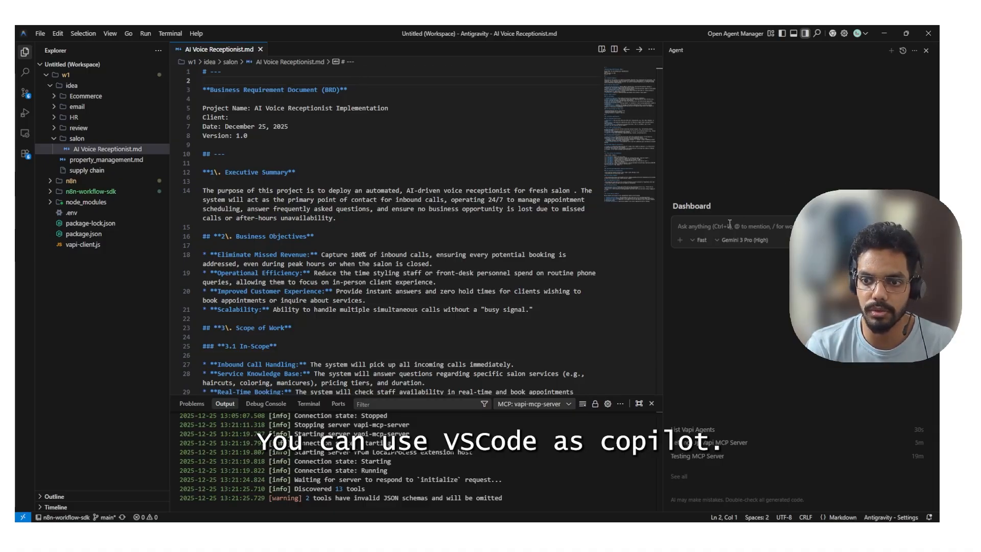
pyautogui.write('Co')
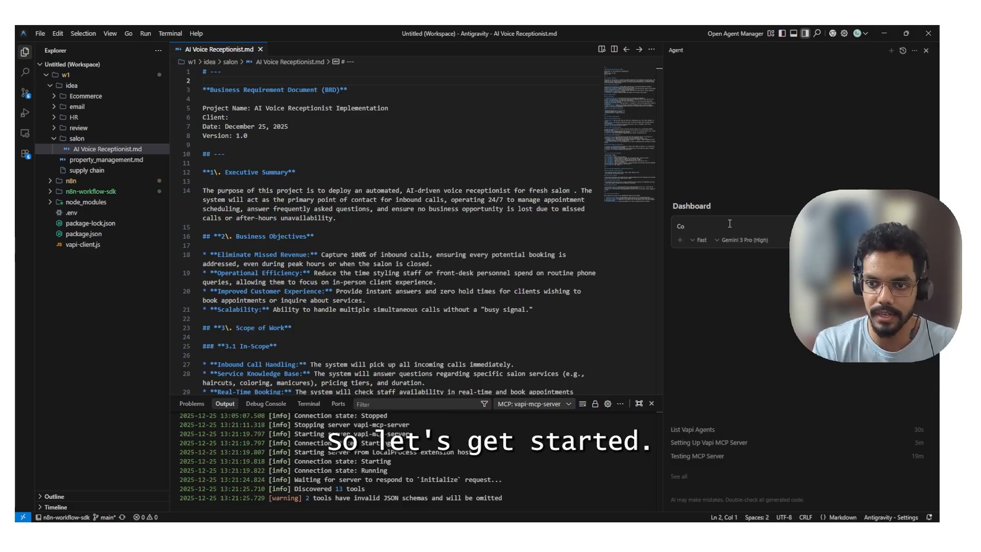
pyautogui.write('n')
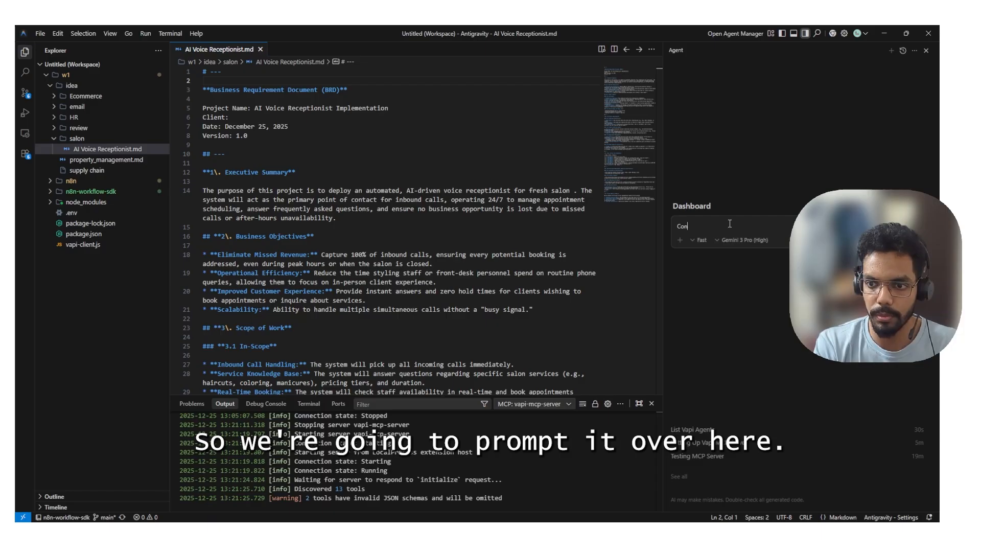
pyautogui.write('text')
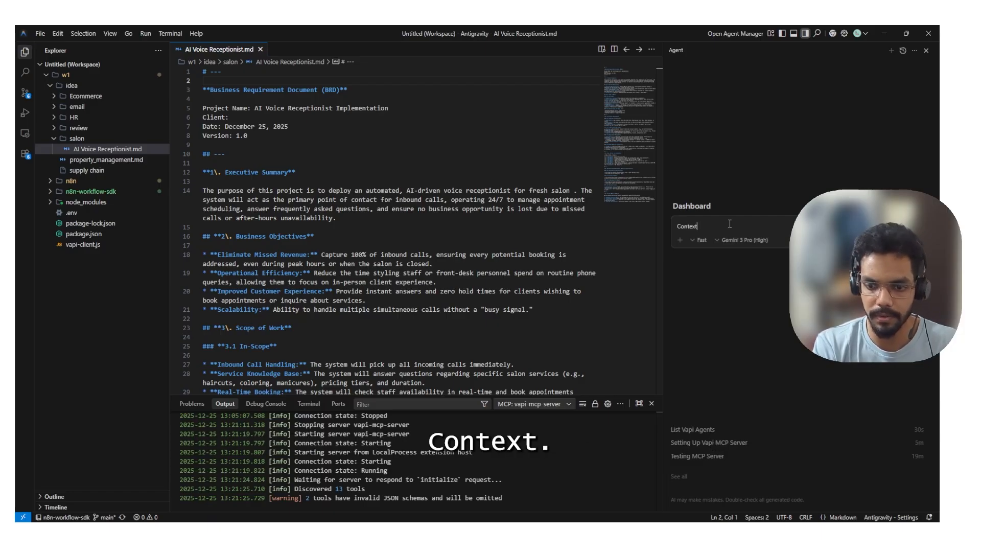
pyautogui.write(': We are ')
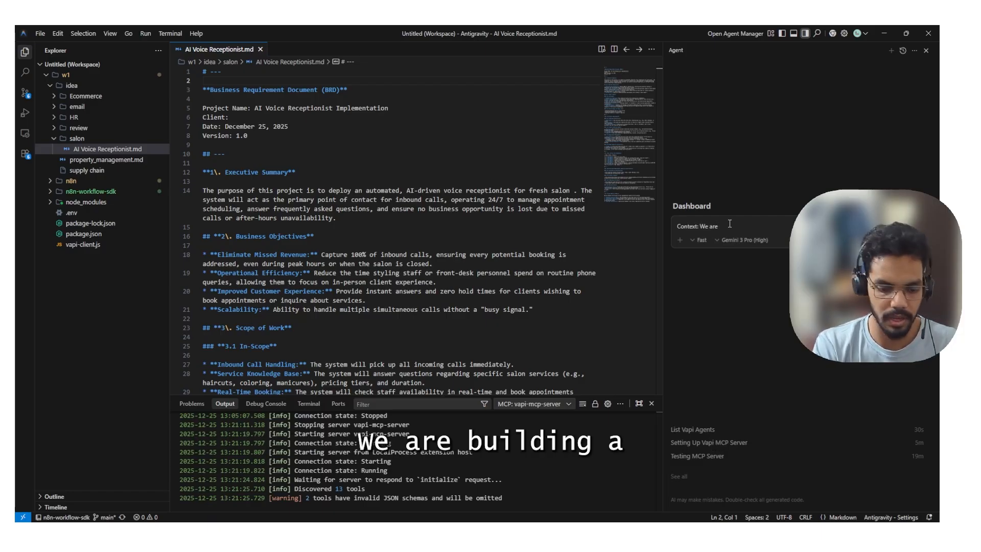
pyautogui.write('building an')
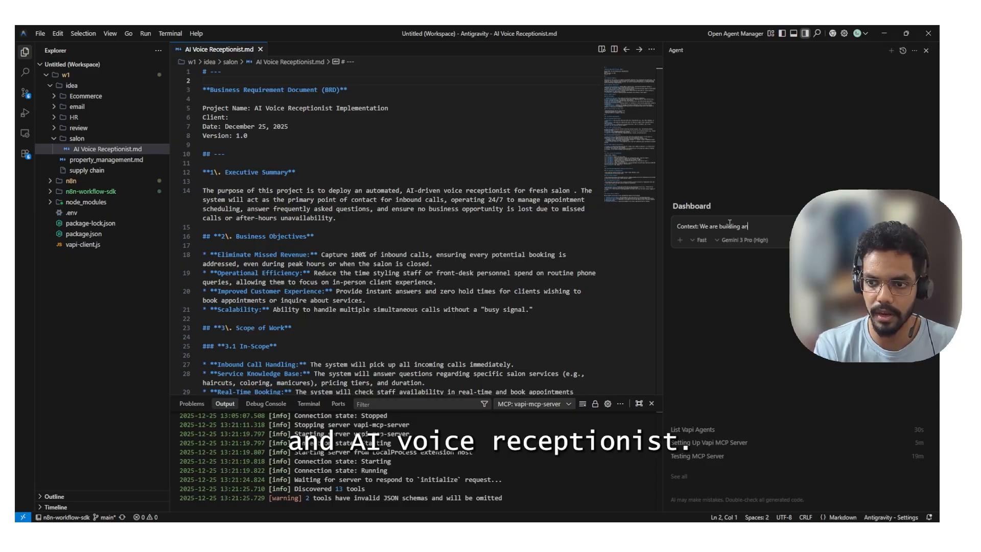
pyautogui.write(' AI voice re')
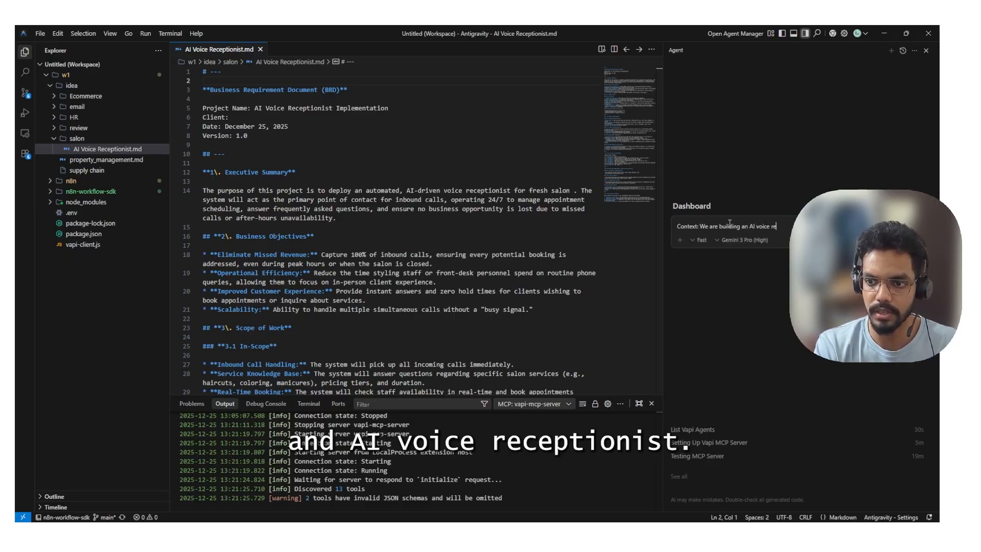
pyautogui.write('ceptio')
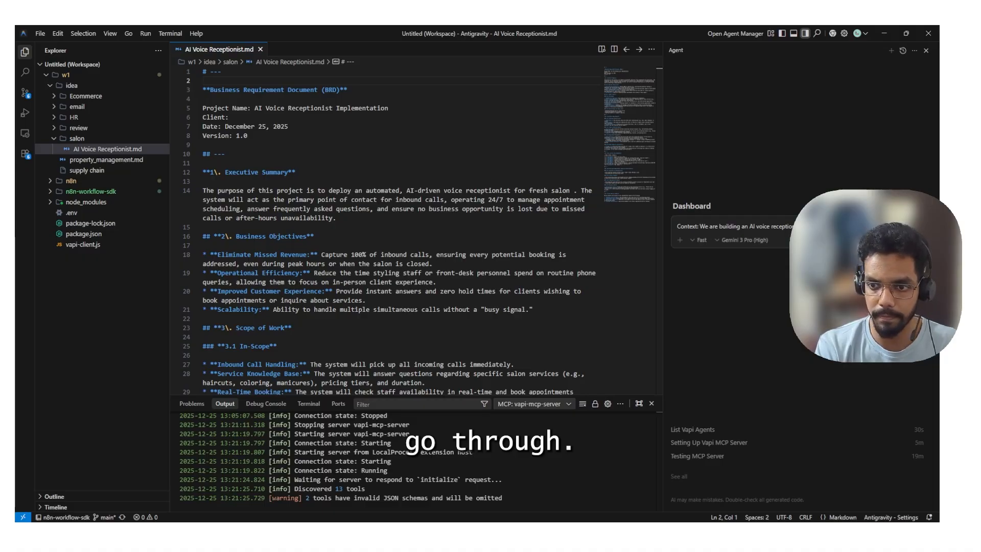
# Continue the context with an instruction to go through the requirements, inserting a file mention of AI Voice Receptionist.md
pyautogui.write('through @')
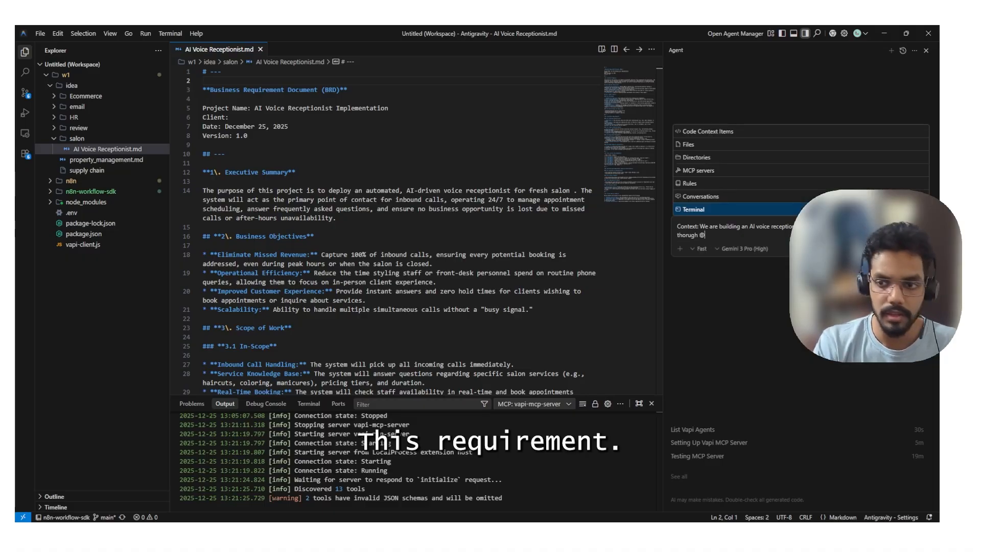
pyautogui.write('AI voice')
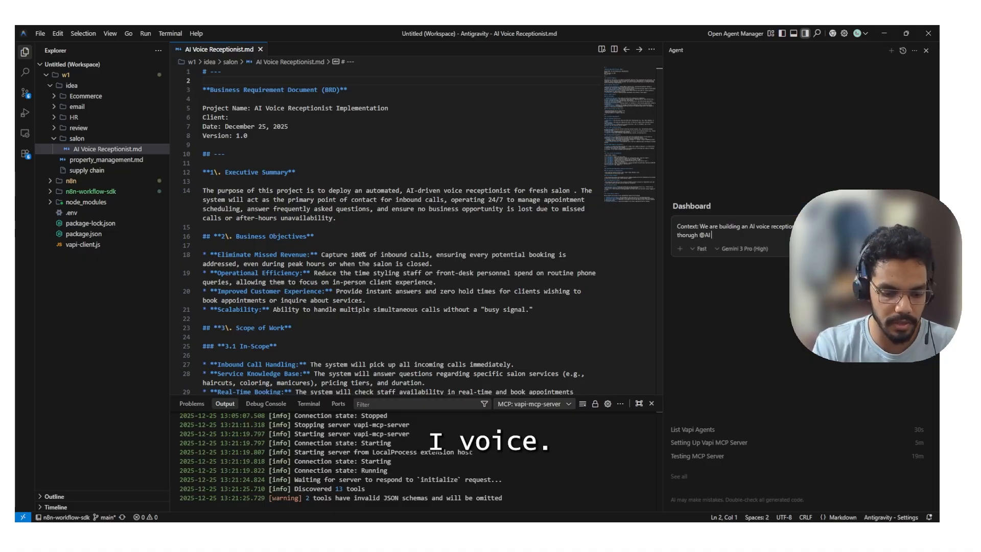
pyautogui.press('BackSpace')
pyautogui.press('BackSpace')
pyautogui.press('BackSpace')
pyautogui.press('BackSpace')
pyautogui.press('BackSpace')
pyautogui.press('BackSpace')
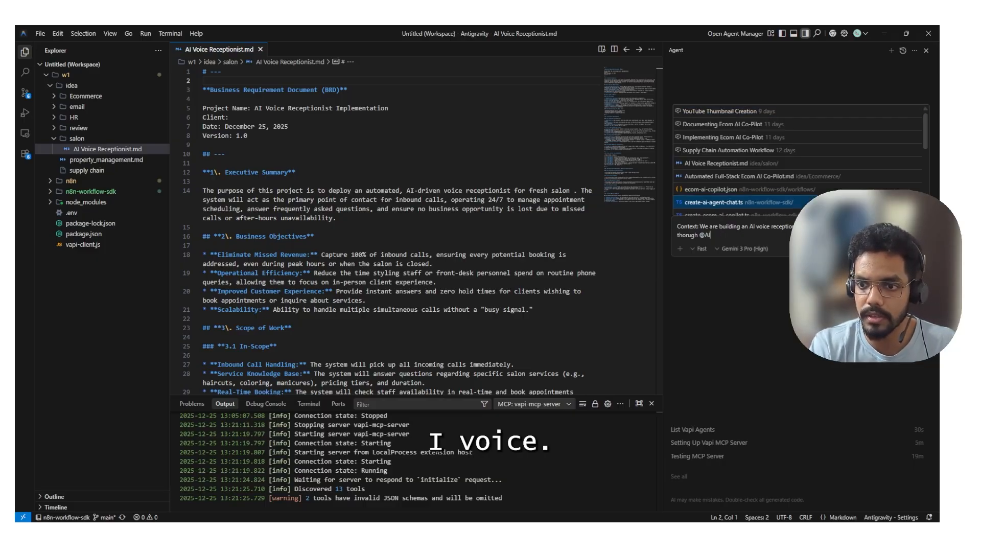
pyautogui.click(731, 163)
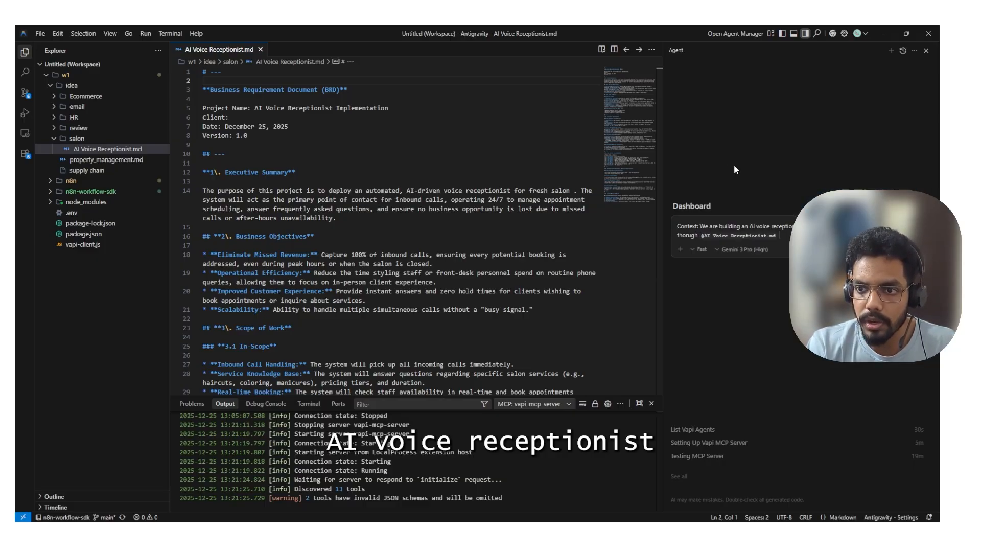
# Look through the BRD in AI Voice Receptionist.md, from the scope to the non-functional requirements and back to the executive summary
pyautogui.click(332, 148)
pyautogui.scroll(-10, 332, 148)
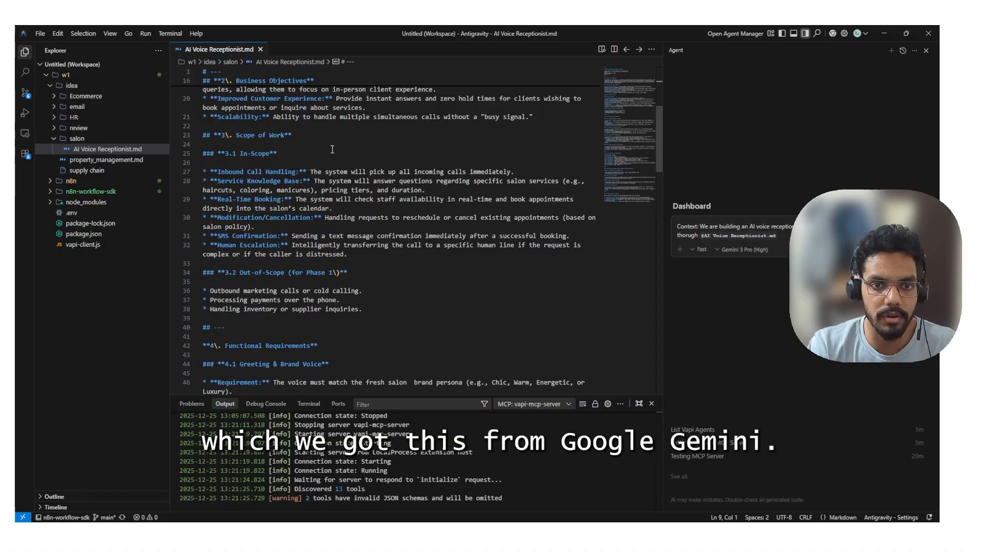
pyautogui.scroll(-5, 332, 146)
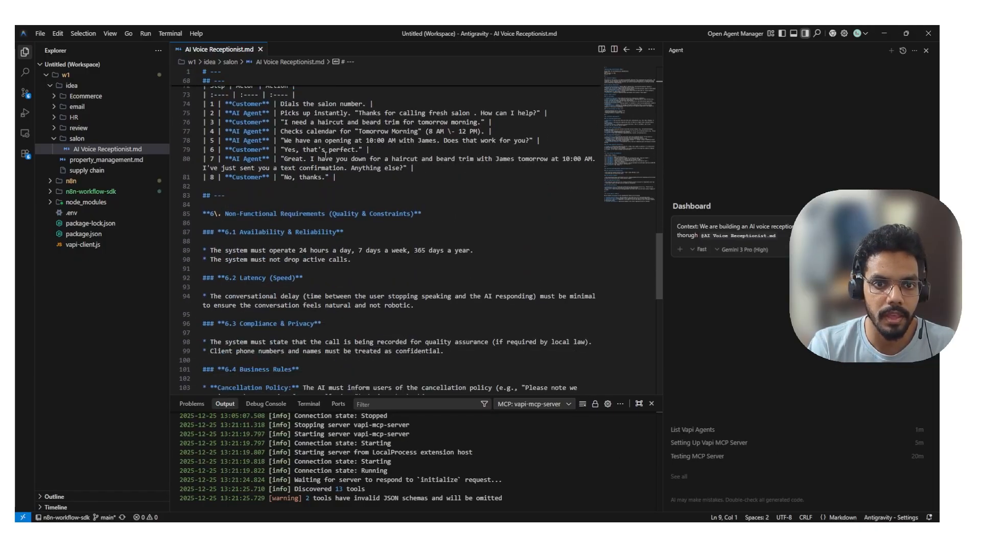
pyautogui.scroll(6, 327, 153)
pyautogui.scroll(10, 327, 156)
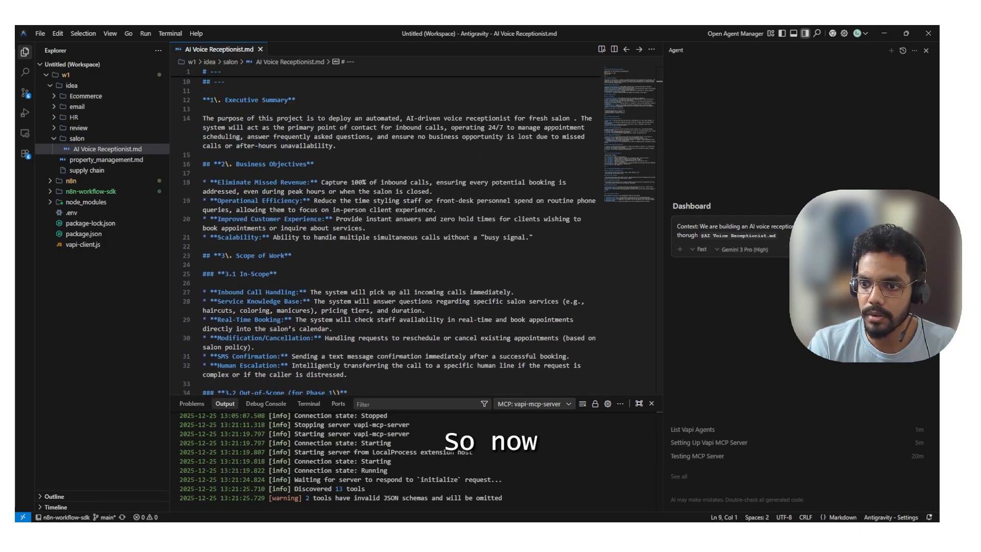
# Add a "Task:" heading below the context in the agent prompt and start a numbered list with item 1
pyautogui.hotkey('shift', 'Return')
pyautogui.hotkey('shift', 'Return')
pyautogui.write('T')
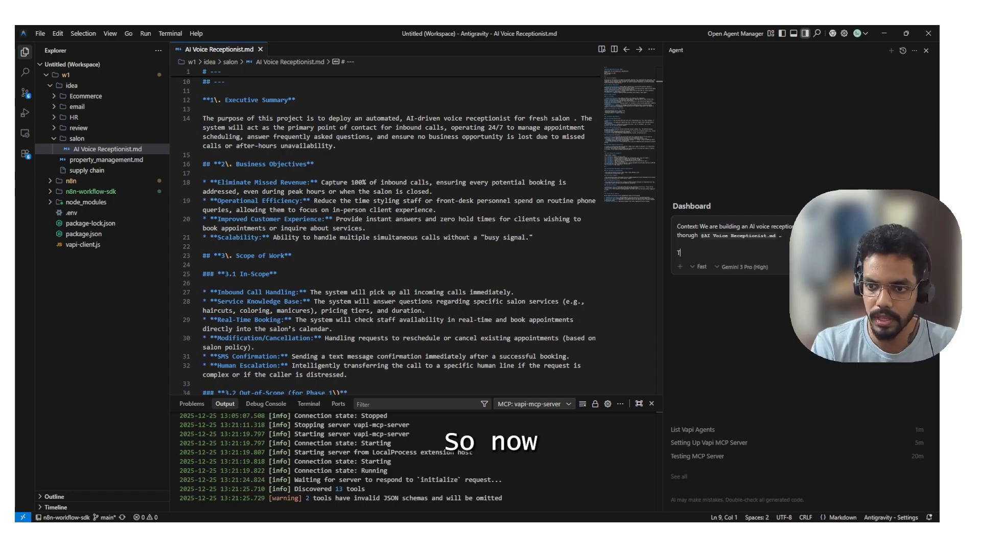
pyautogui.write('ask:')
pyautogui.hotkey('shift', 'Return')
pyautogui.write('1')
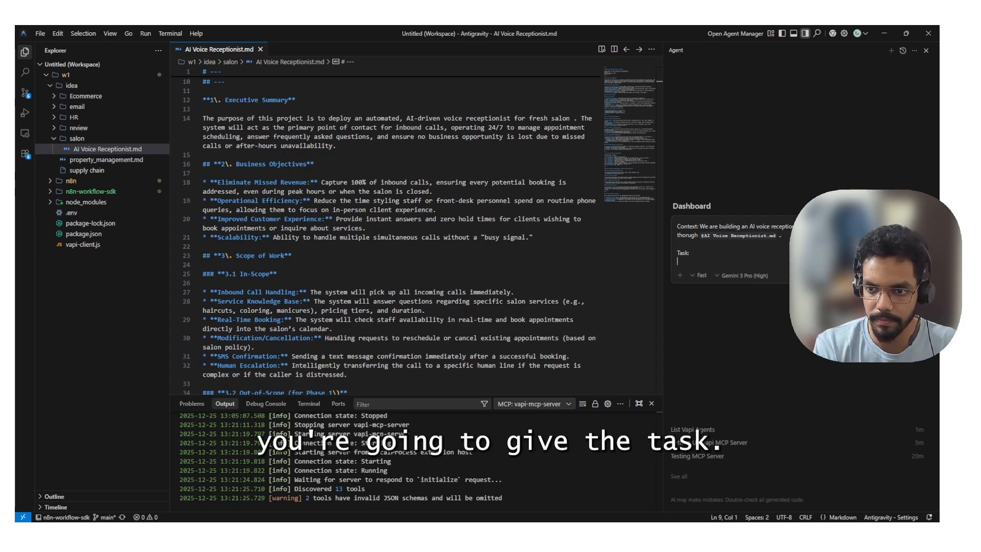
pyautogui.write('.')
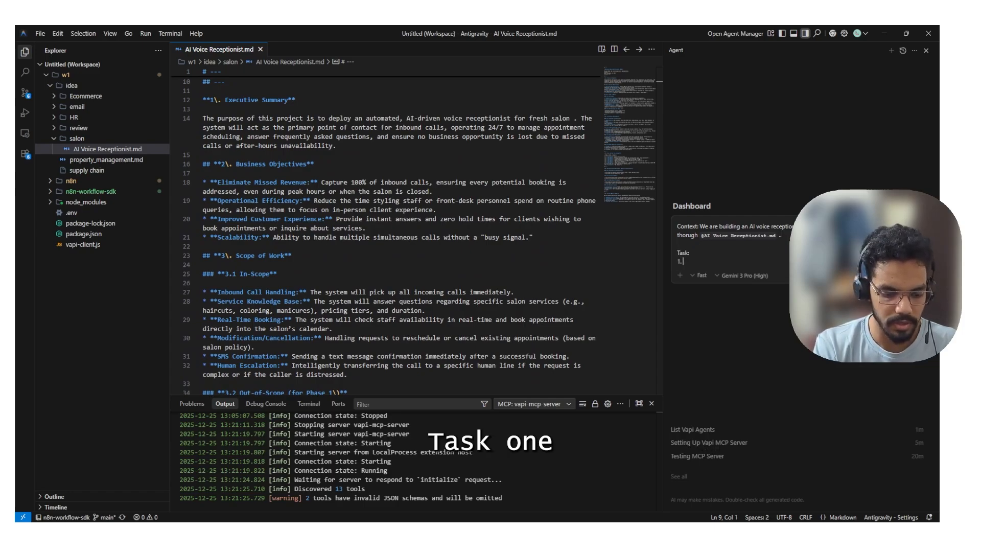
# Write task 1 as "Go through the system prompt" with a file mention of SYSTEM-PROMPT-100-ACCURACY.md
pyautogui.write(' Go throuhg')
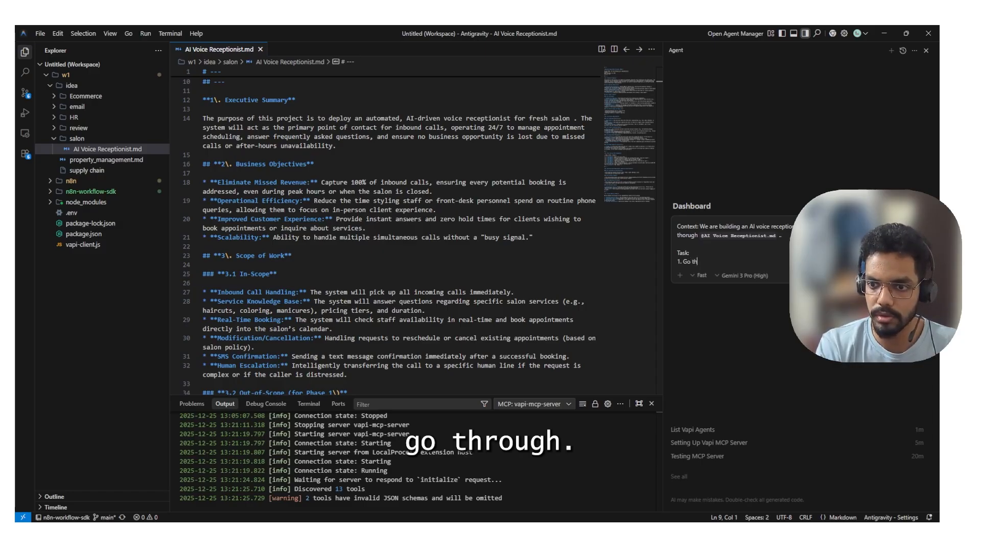
pyautogui.press('BackSpace')
pyautogui.press('BackSpace')
pyautogui.write('gh t')
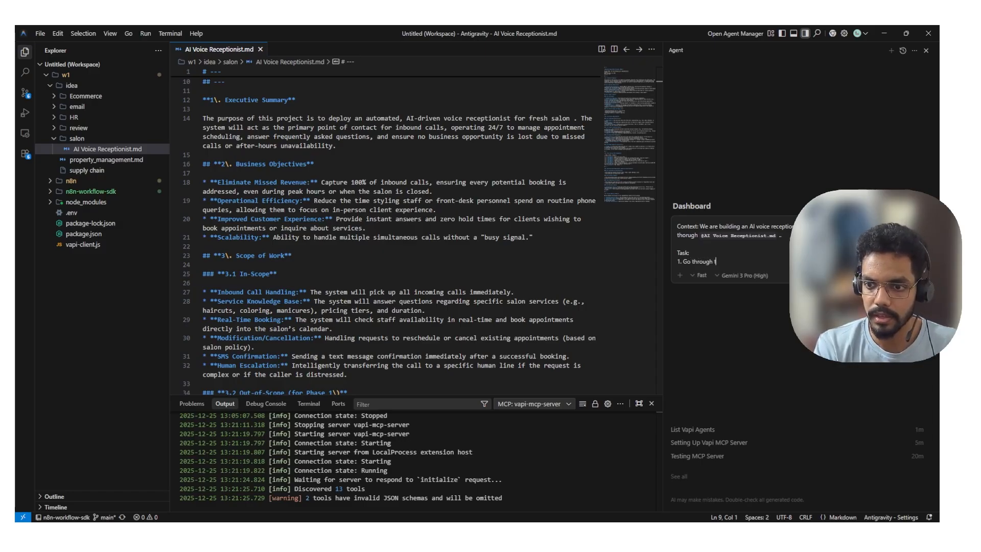
pyautogui.write('he system prompt @')
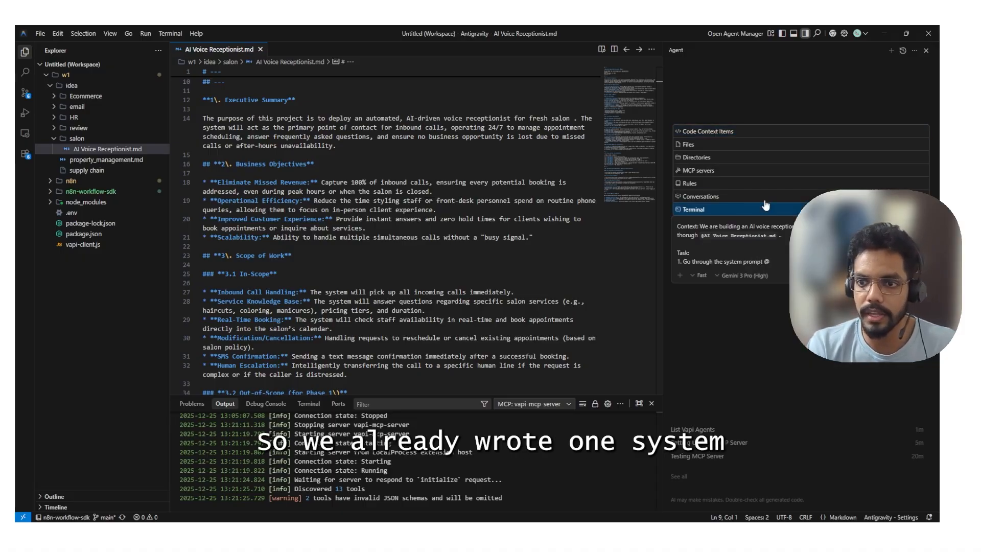
pyautogui.write('SY')
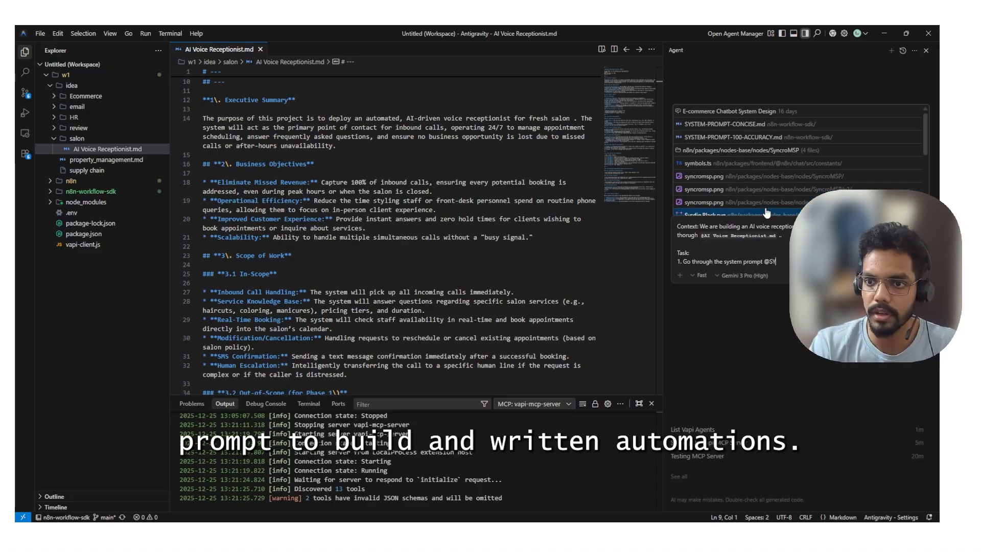
pyautogui.click(757, 137)
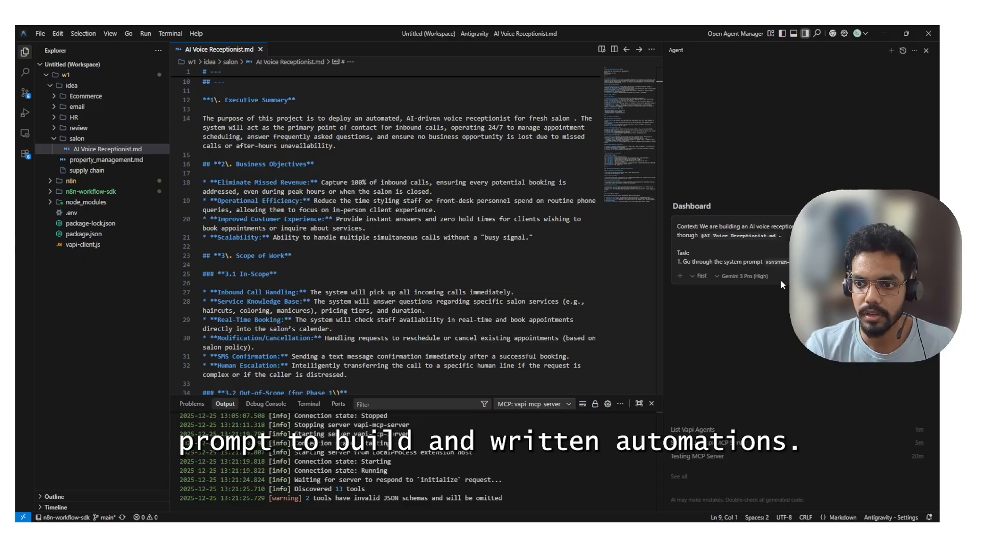
# Open the mentioned SYSTEM-PROMPT-100-ACCURACY.md and show its beginning with the primary objective and n8n repository reference
pyautogui.click(778, 262)
pyautogui.scroll(5, 292, 165)
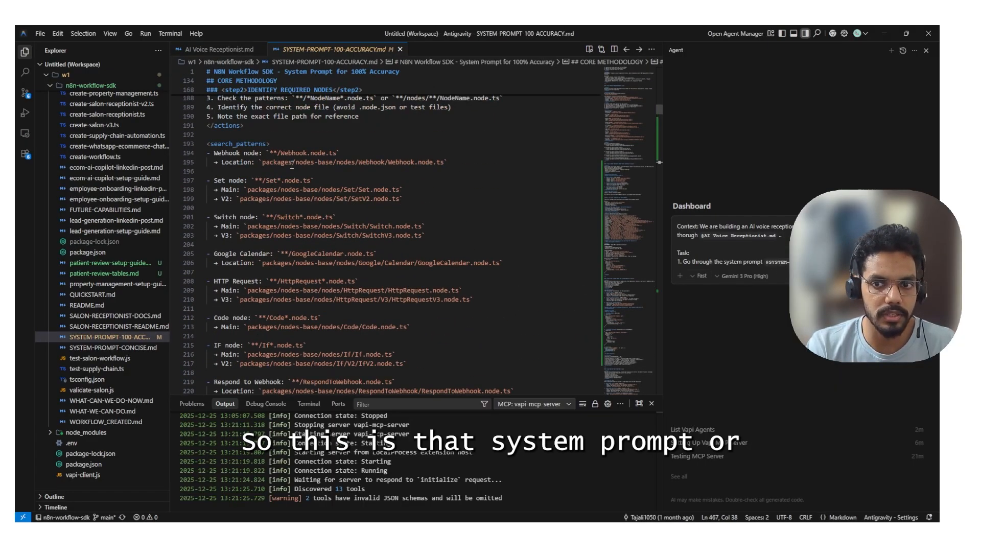
pyautogui.scroll(20, 292, 165)
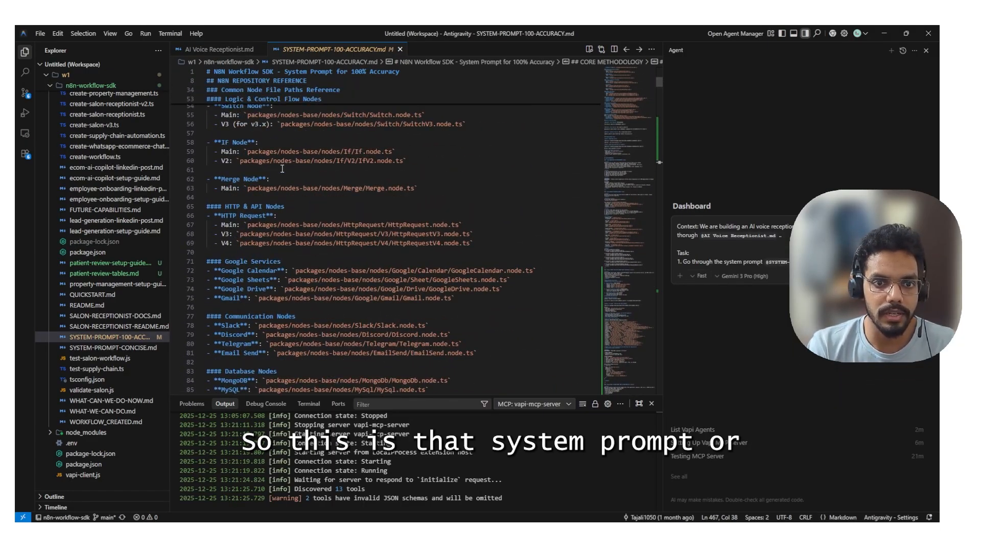
pyautogui.scroll(12, 282, 169)
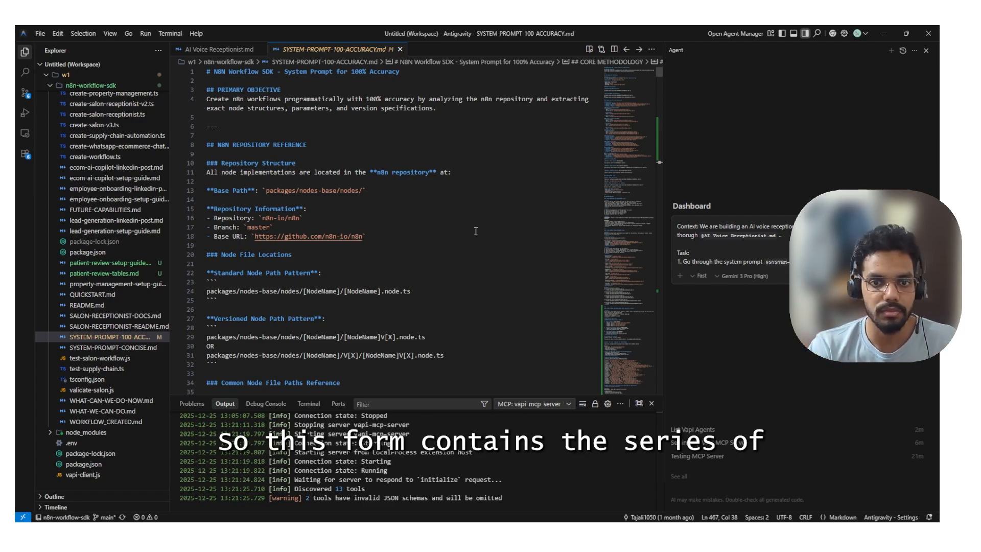
# Set the conversation mode to Planning and add task 2, asking to use the VAPI mcp server and create an AI voice agent
pyautogui.click(701, 278)
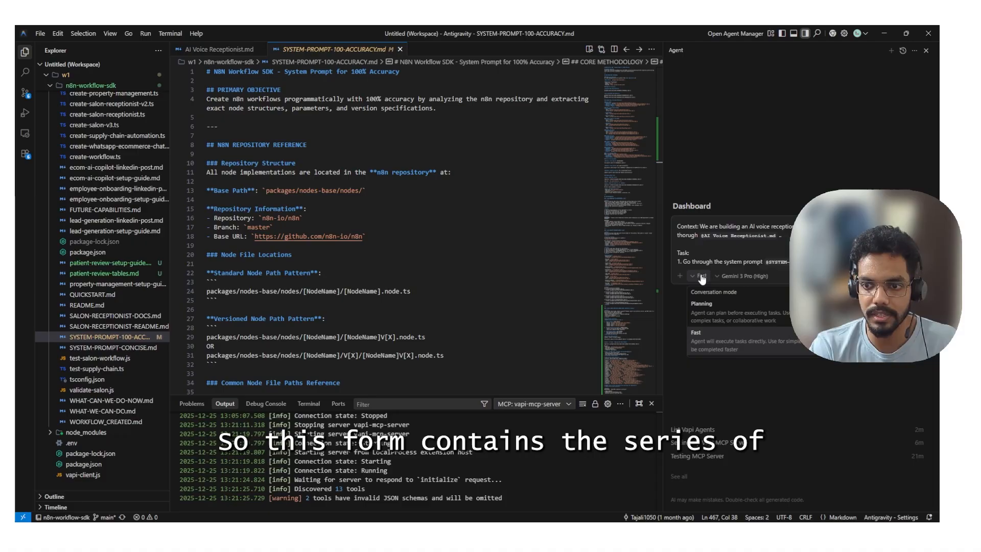
pyautogui.click(715, 309)
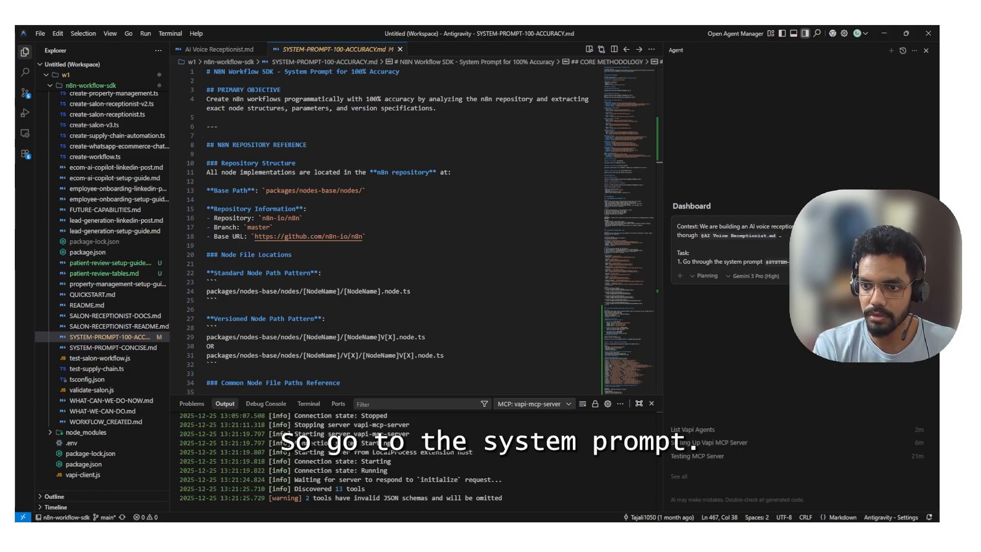
pyautogui.hotkey('shift', 'Return')
pyautogui.write('2.')
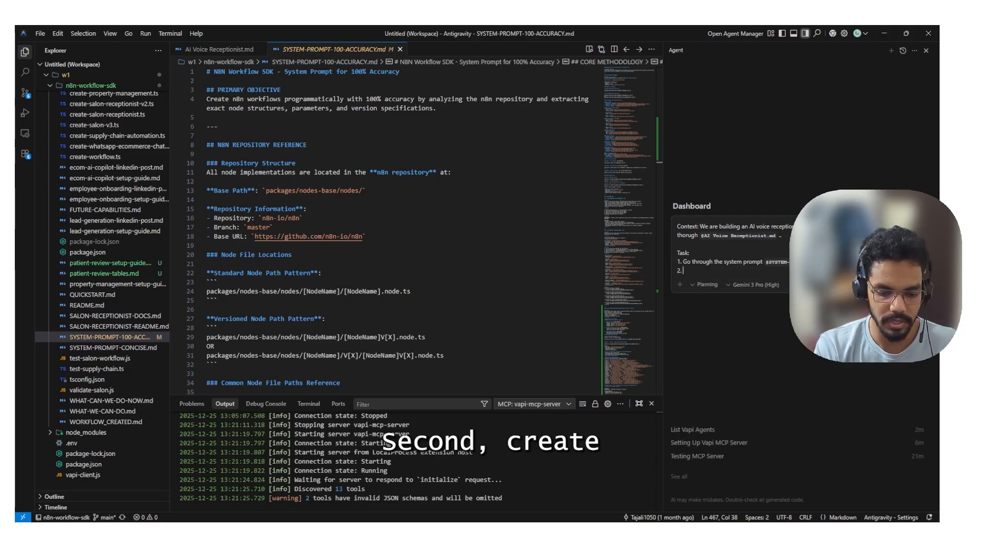
pyautogui.write(' Crea')
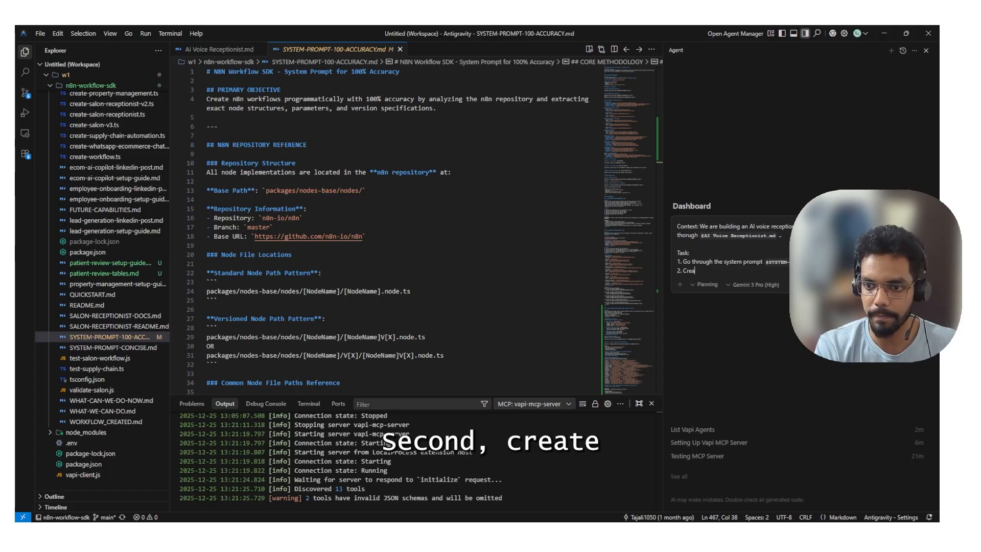
pyautogui.press('BackSpace')
pyautogui.write('Us')
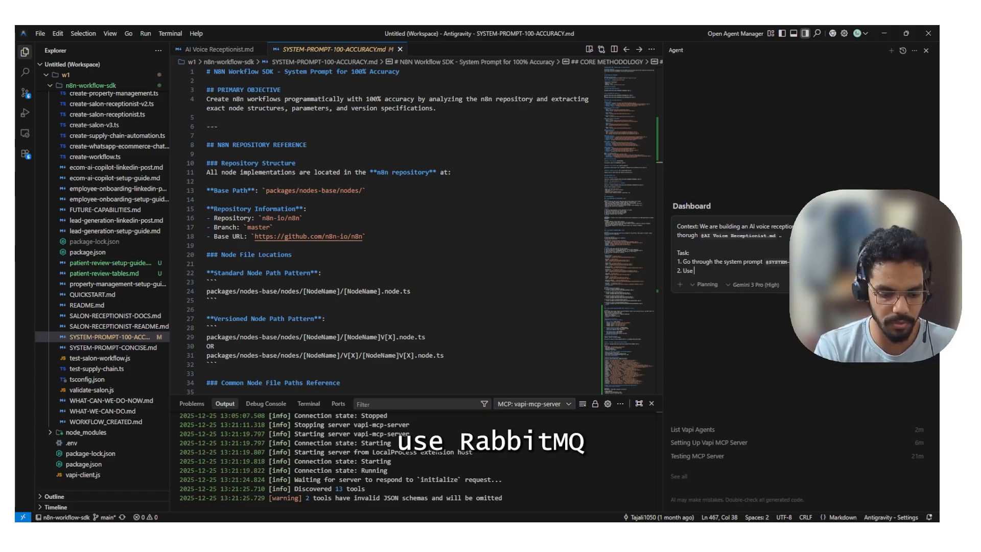
pyautogui.write('e VAPI mcp ')
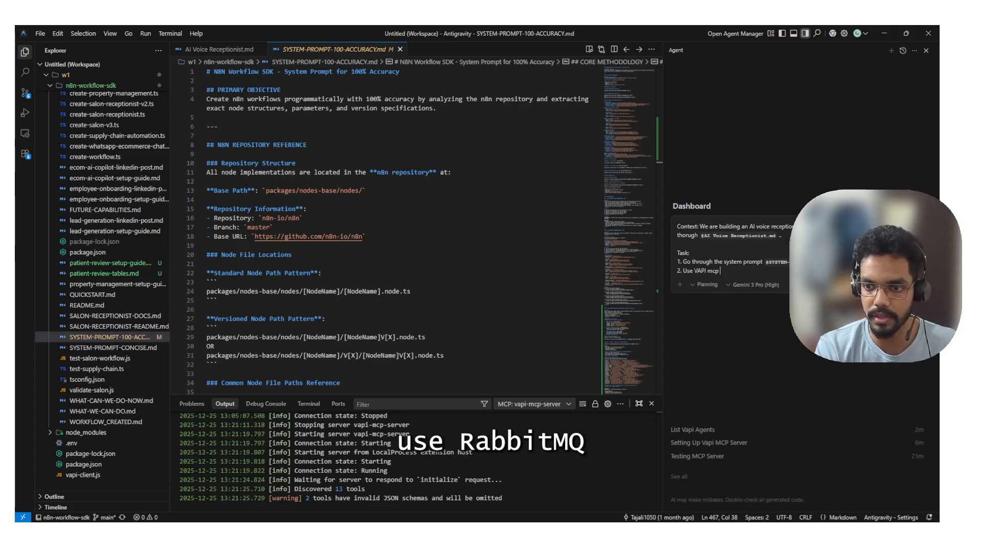
pyautogui.write('server and create AI voice')
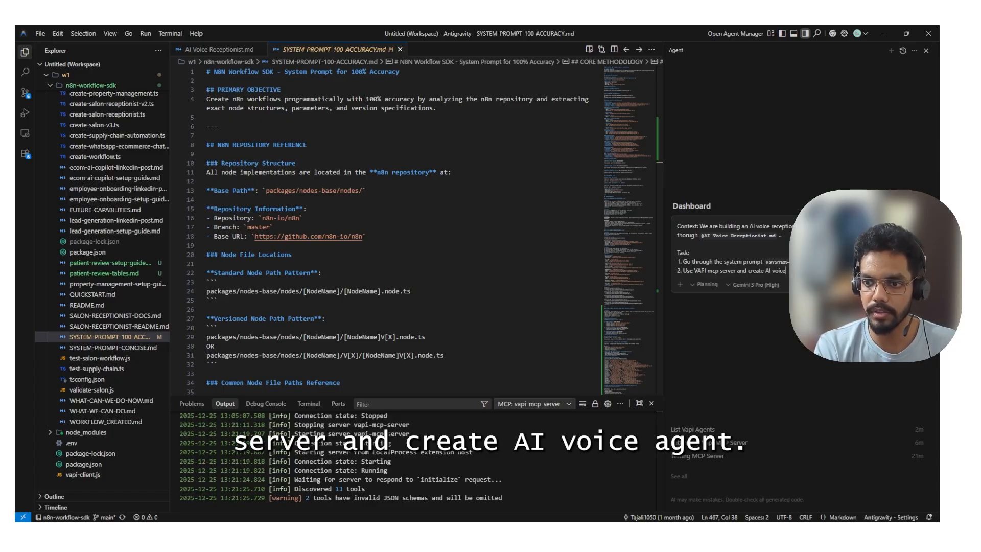
pyautogui.write(' a')
# Add task 3 to the agent prompt, asking to create n8n workflows as tools for VAPI
pyautogui.hotkey('shift', 'Return')
pyautogui.write('3')
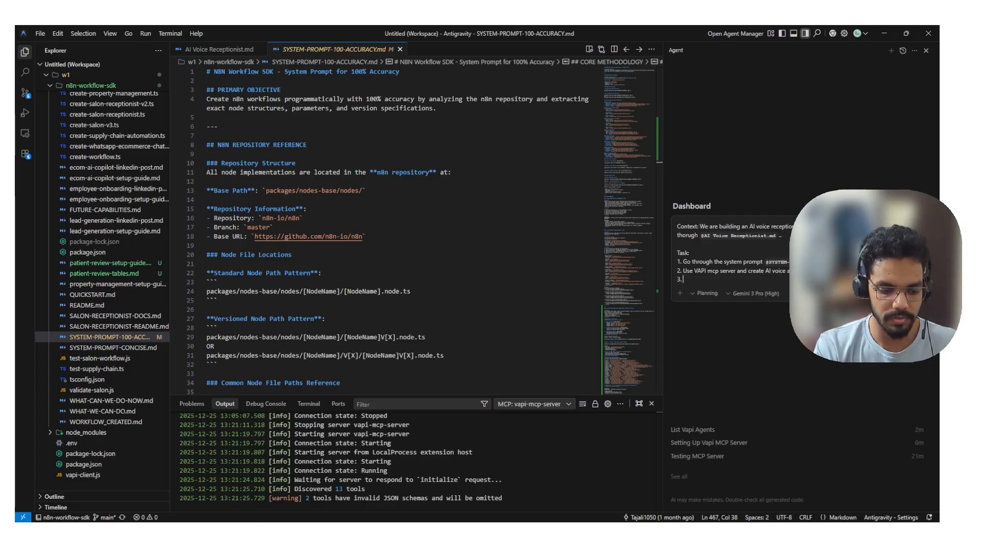
pyautogui.write('. Craete n8')
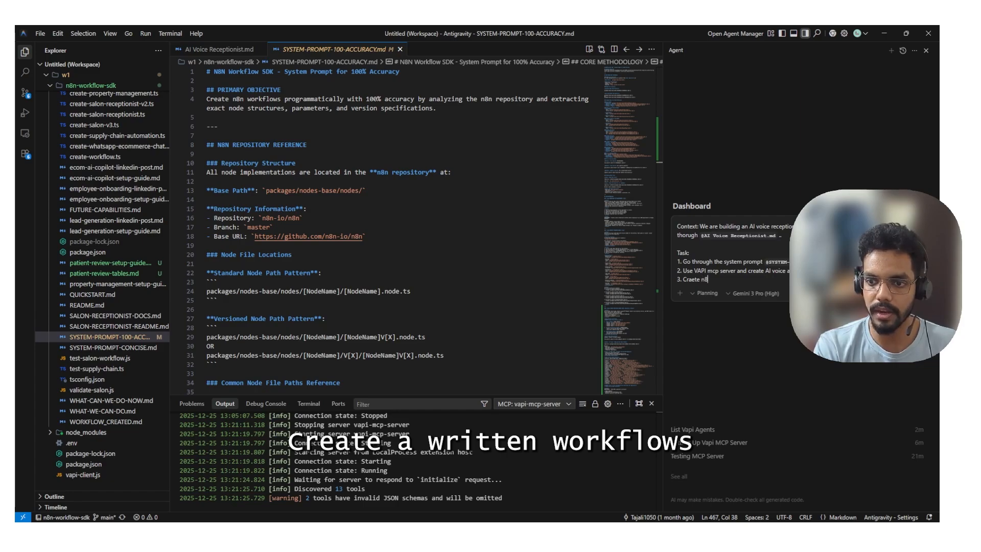
pyautogui.write('n work')
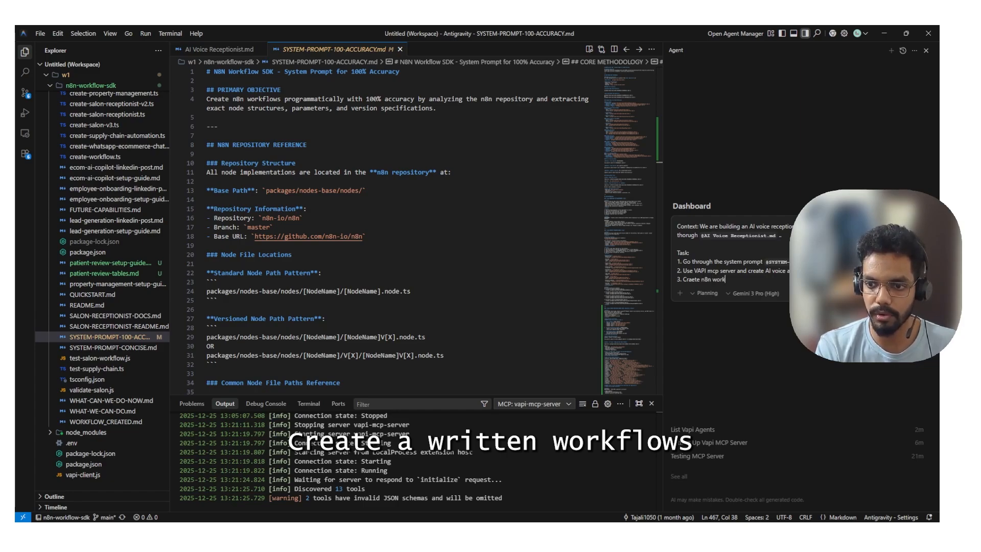
pyautogui.write('flows as')
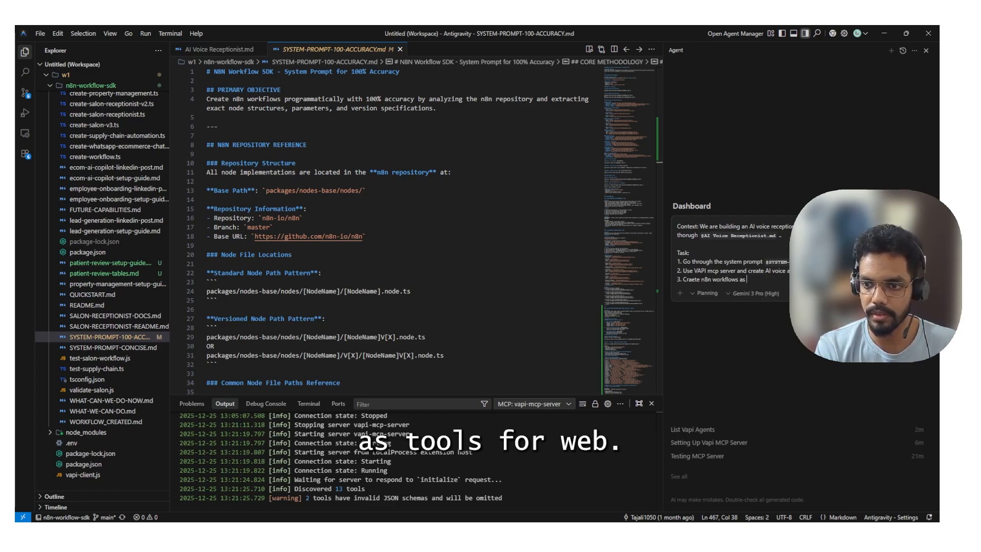
pyautogui.write(' tools for V')
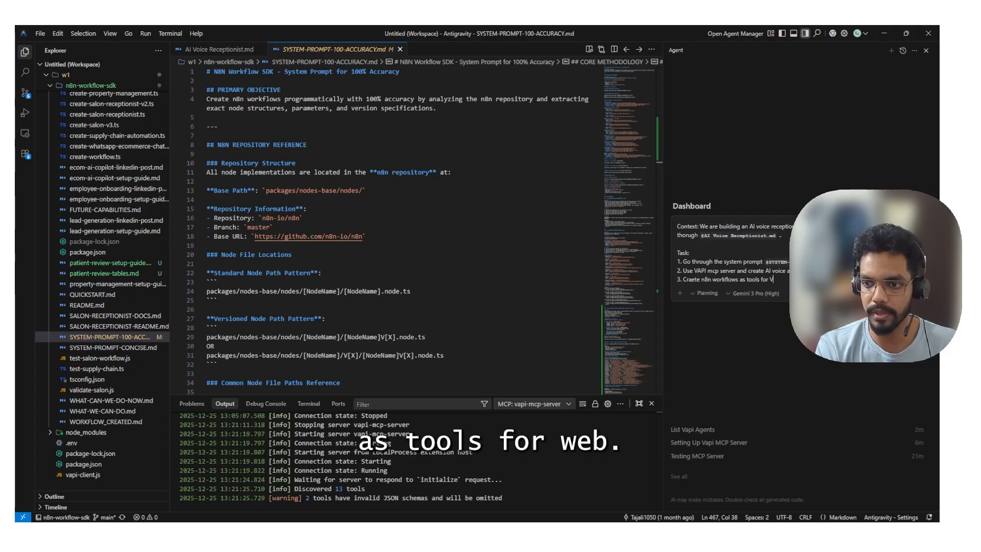
pyautogui.write('API')
# Add a "Goal:" line below the tasks, asking to create the AI voice receptionist without any errors, reusing the receptionist wording from the context
pyautogui.hotkey('shift', 'Return')
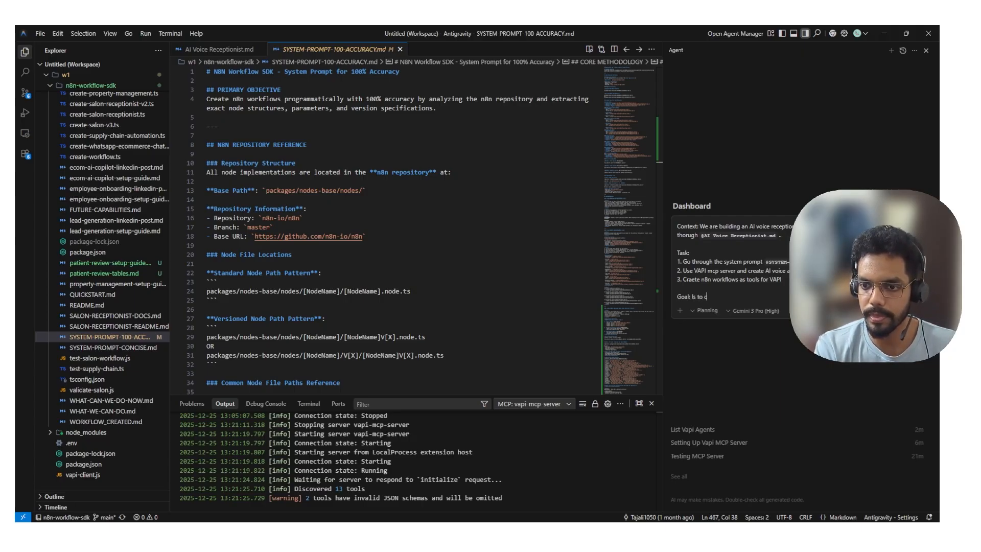
pyautogui.write('eate')
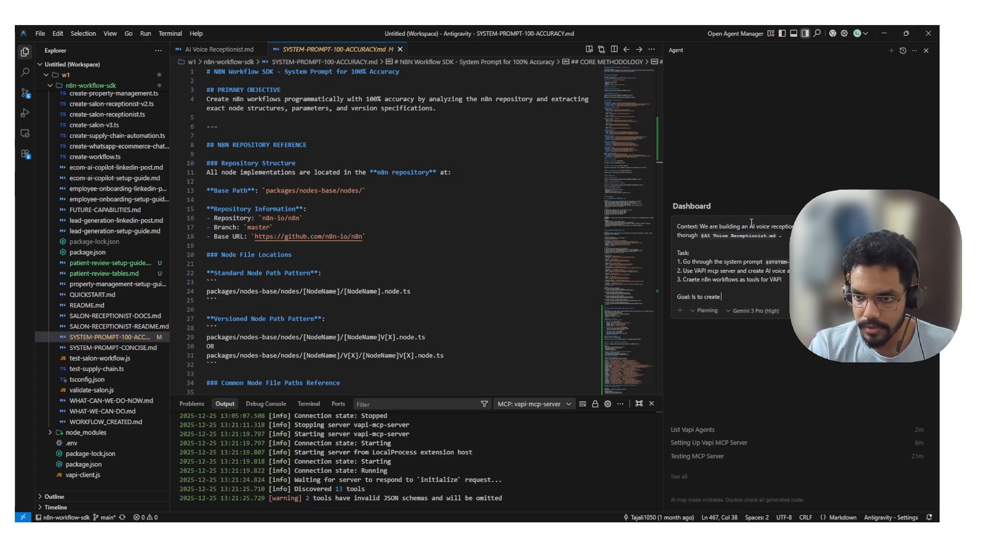
pyautogui.moveTo(749, 226); pyautogui.dragTo(796, 226)
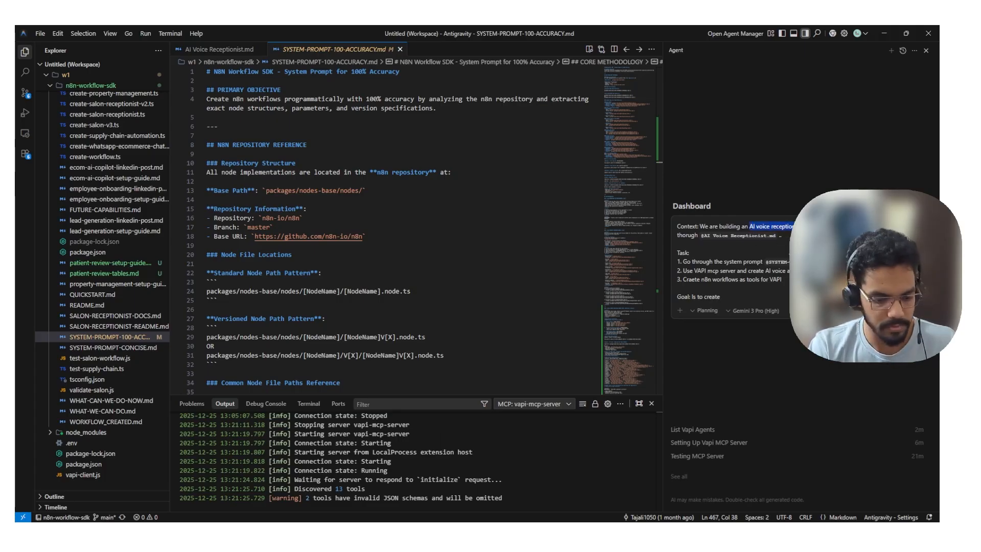
pyautogui.hotkey('ctrl', 'c')
pyautogui.click(731, 298)
pyautogui.hotkey('ctrl', 'v')
pyautogui.write('witho')
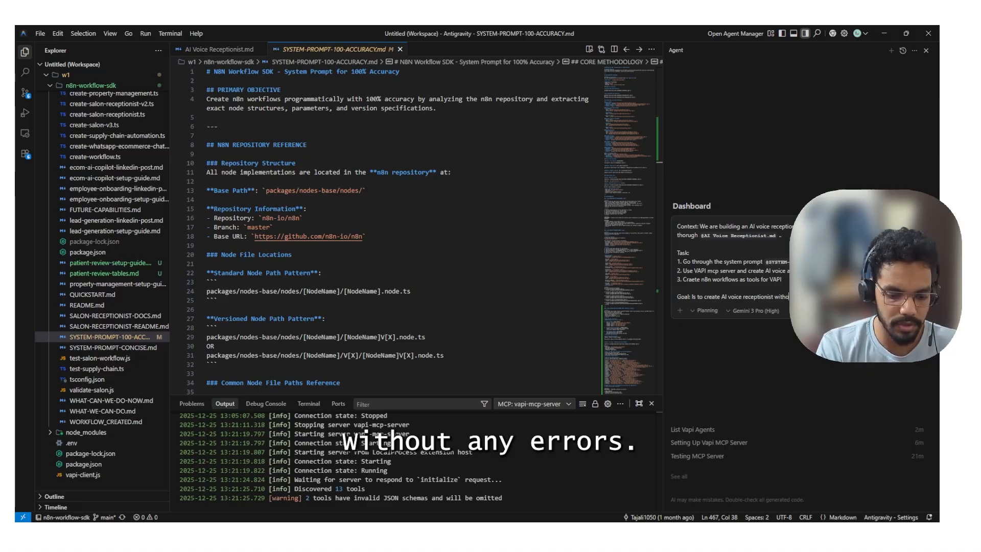
pyautogui.write('u')
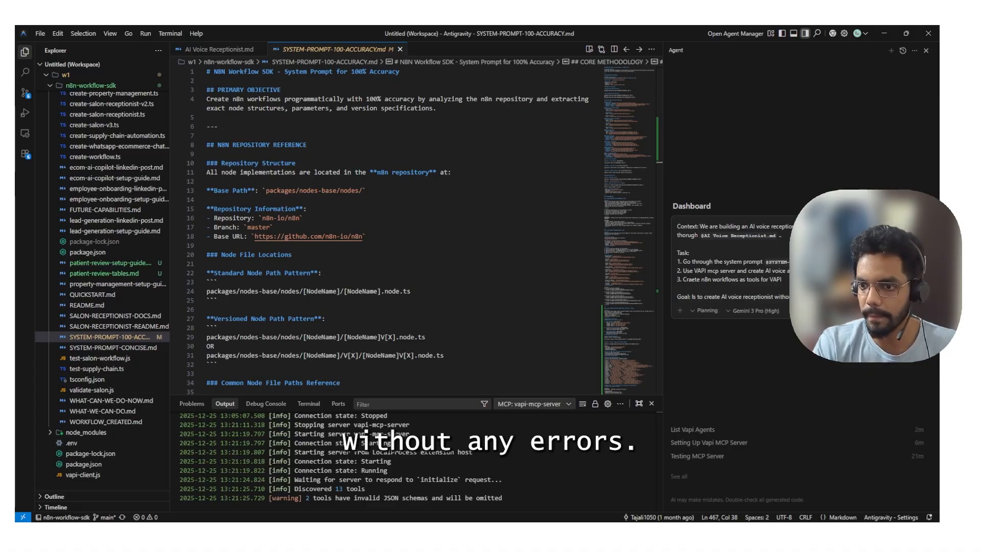
# Set the agent's model to Claude Opus 4.5 (Thinking) and submit the prompt
pyautogui.click(753, 310)
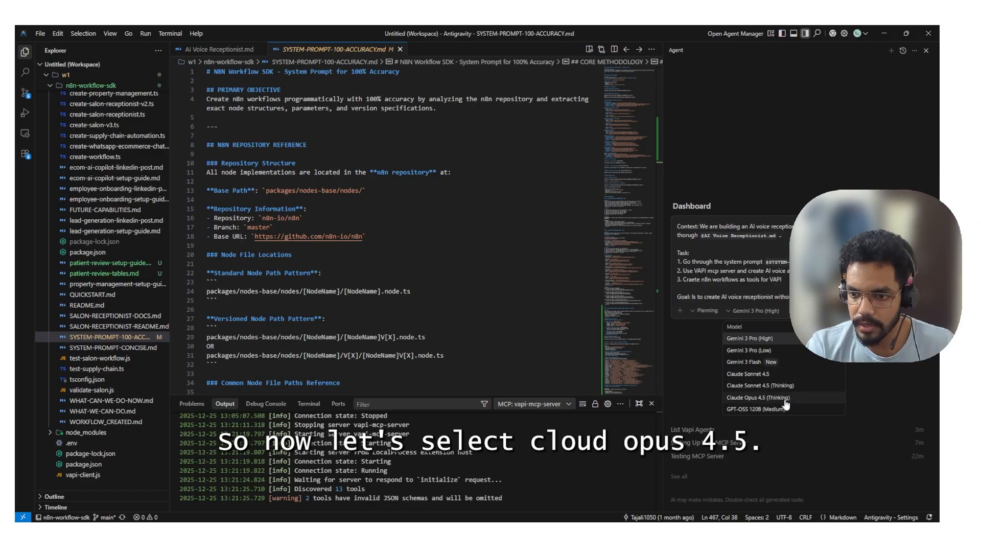
pyautogui.click(765, 397)
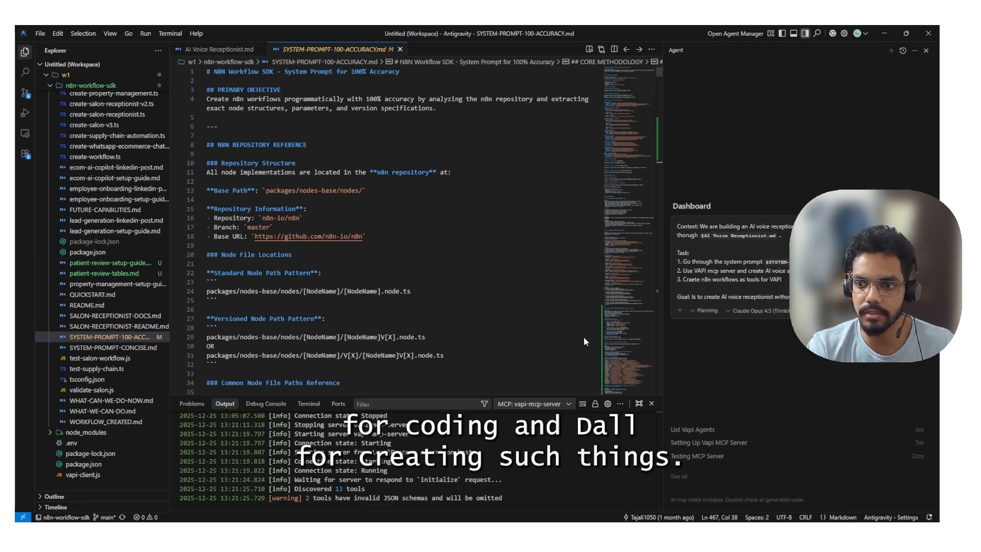
pyautogui.press('Return')
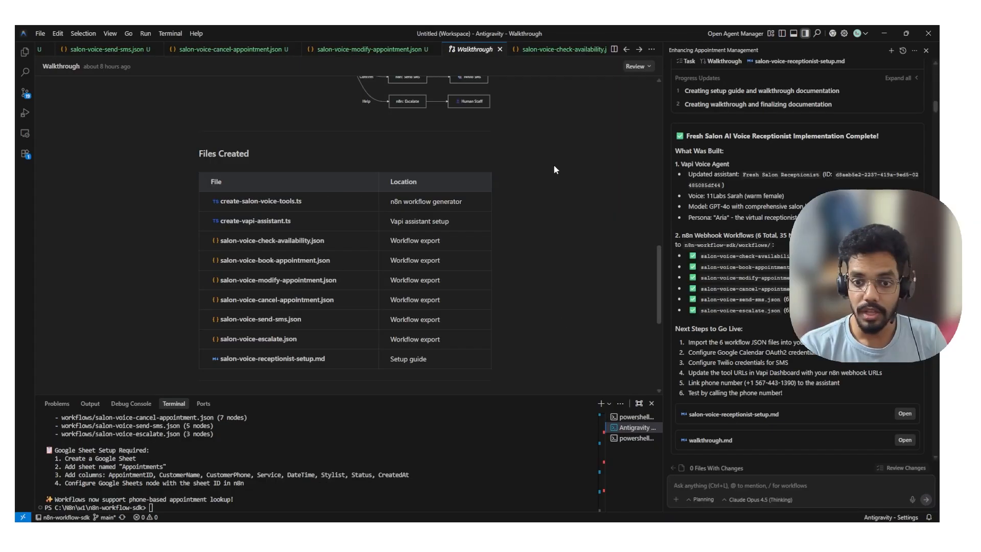
# Examine the Architecture diagram in the walkthrough, tracing the flow from the customer call through the Vapi receptionist to the intent decision
pyautogui.scroll(8, 554, 167)
pyautogui.scroll(-4, 554, 167)
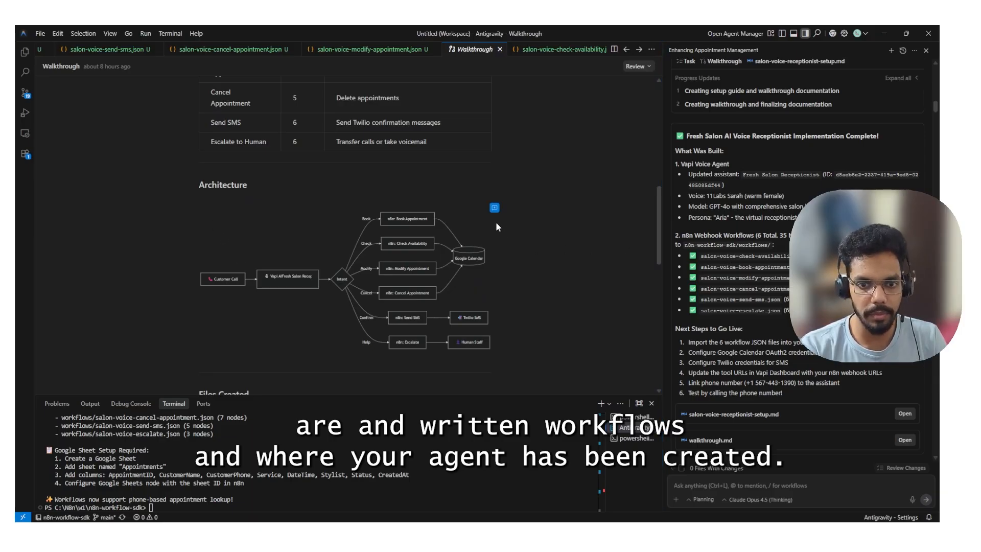
pyautogui.scroll(-4, 501, 228)
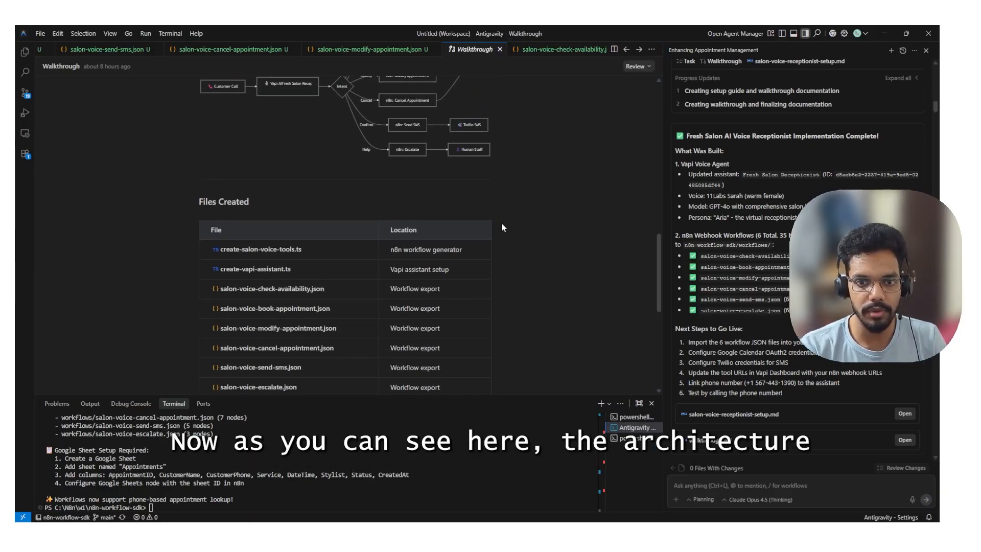
pyautogui.scroll(3, 501, 228)
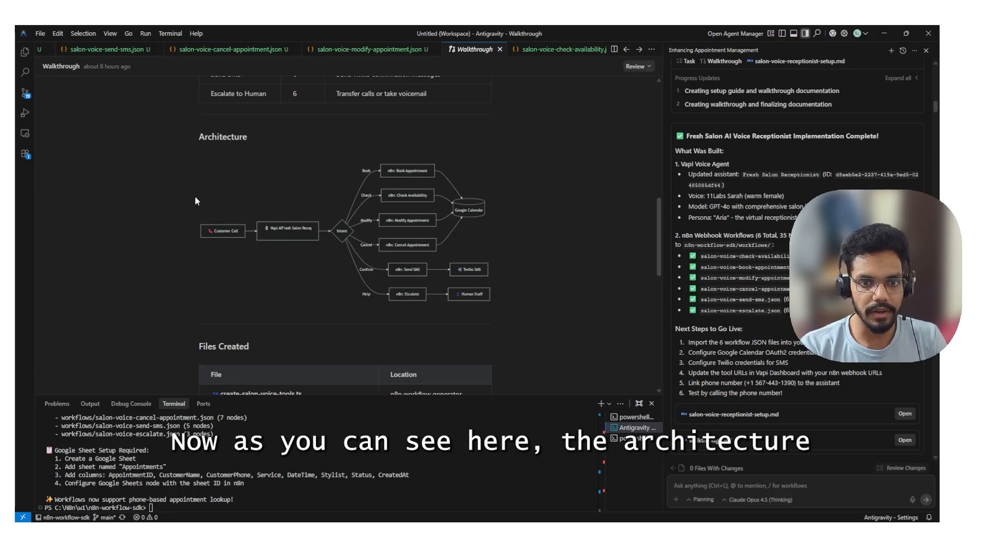
pyautogui.moveTo(204, 229); pyautogui.dragTo(239, 229)
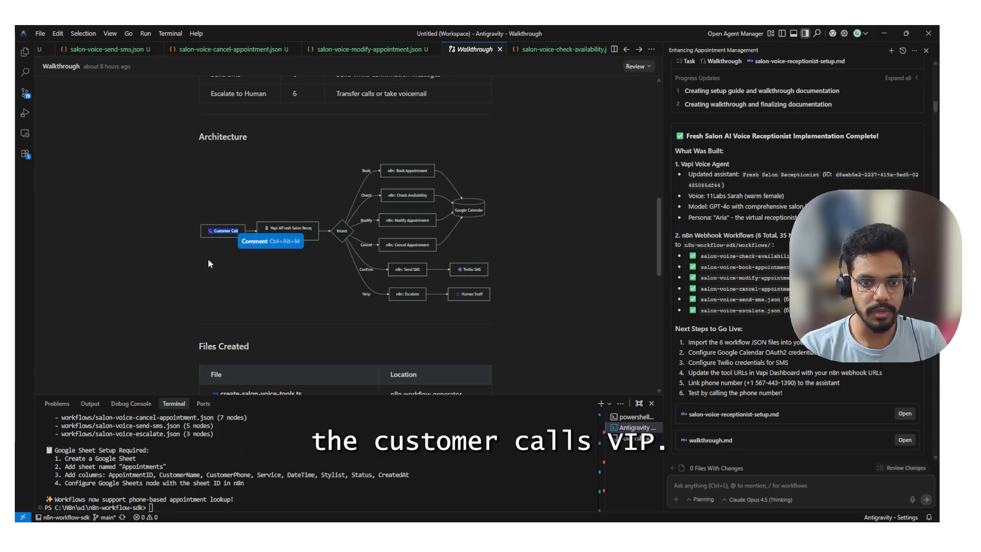
pyautogui.click(198, 241)
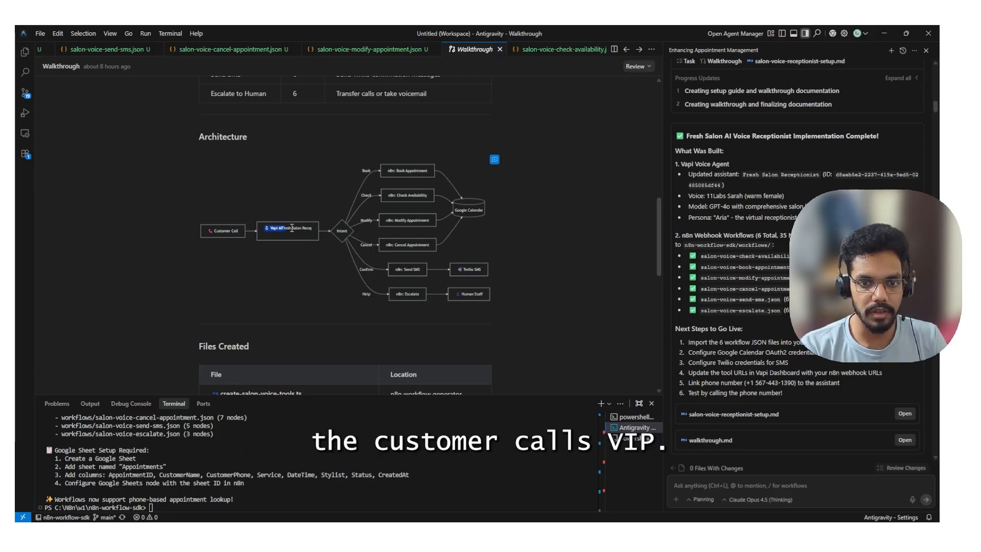
pyautogui.moveTo(292, 228); pyautogui.dragTo(309, 227)
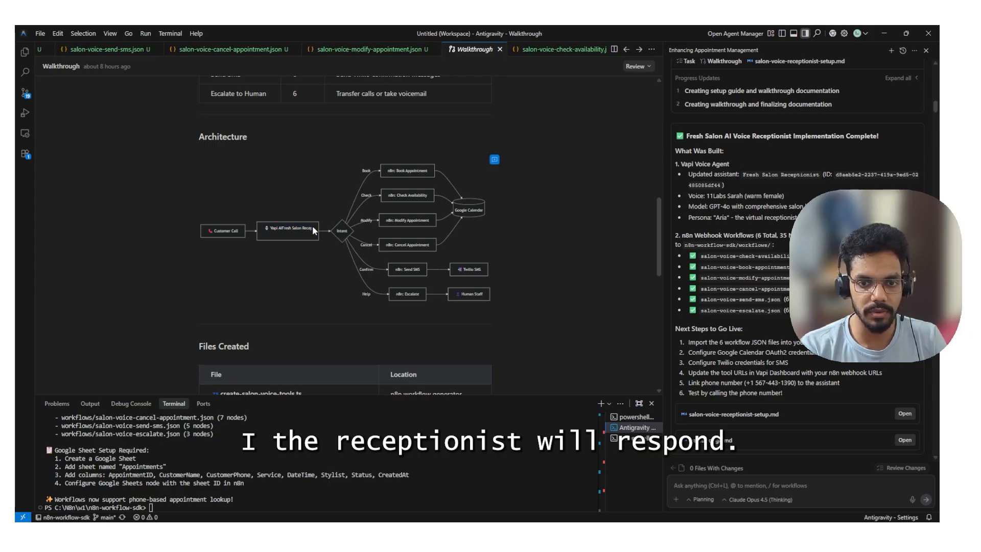
pyautogui.doubleClick(341, 231)
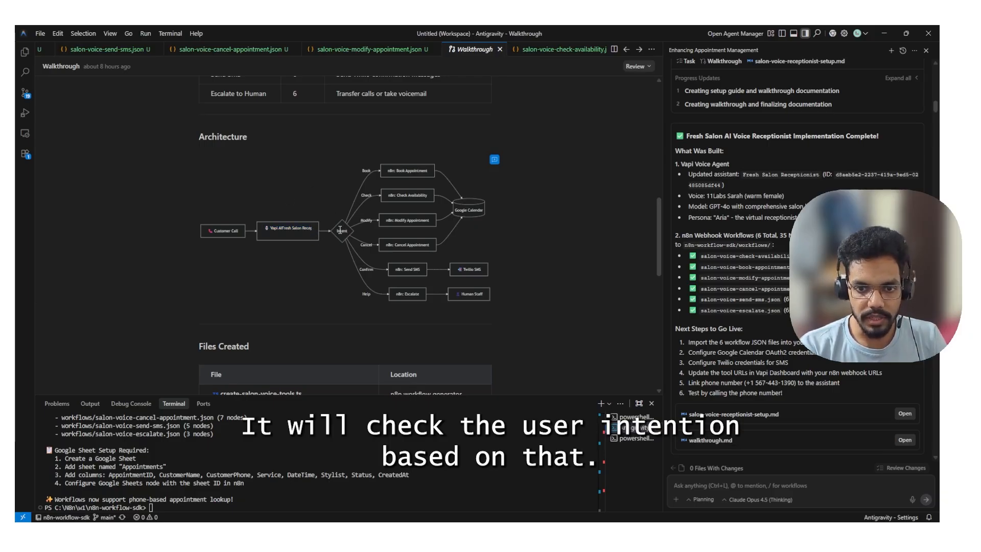
# Examine the diagram's n8n branches, from Book Appointment through Send SMS and Escalate, and the Files Created list below it
pyautogui.doubleClick(391, 171)
pyautogui.doubleClick(408, 171)
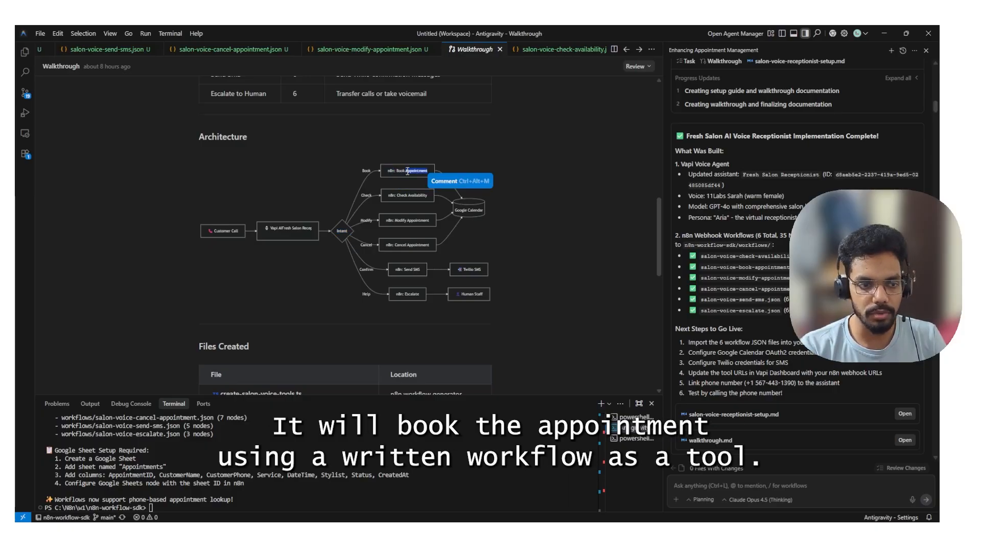
pyautogui.click(407, 174)
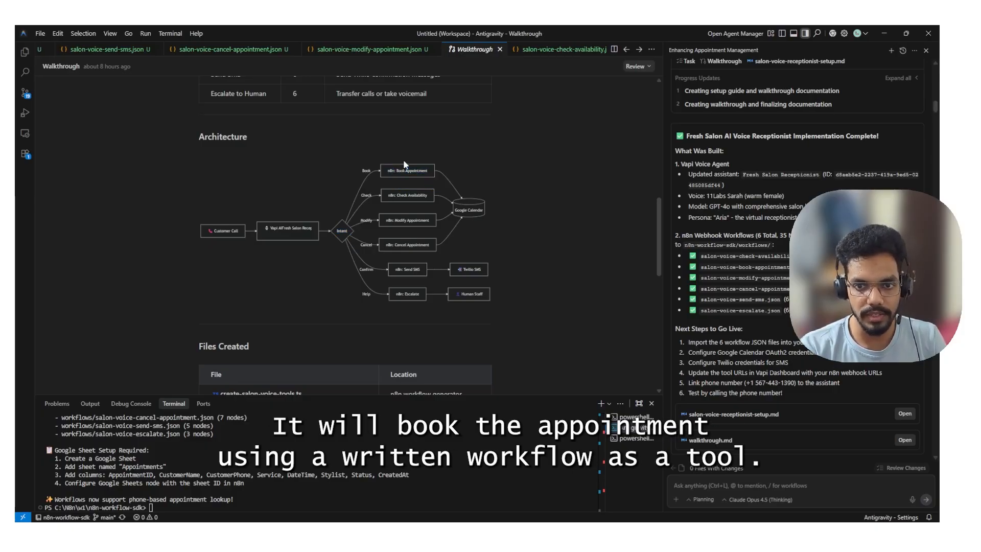
pyautogui.doubleClick(409, 224)
pyautogui.doubleClick(404, 244)
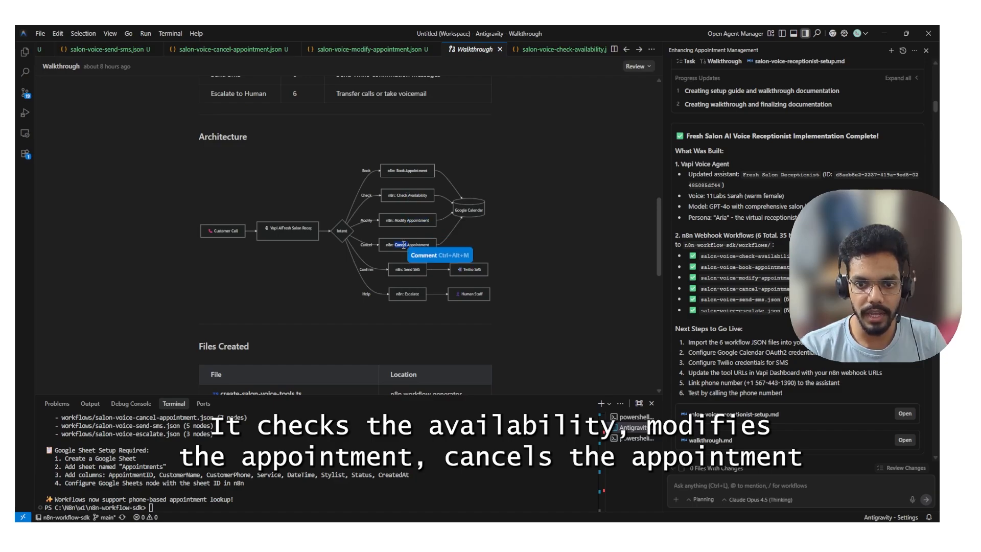
pyautogui.click(397, 273)
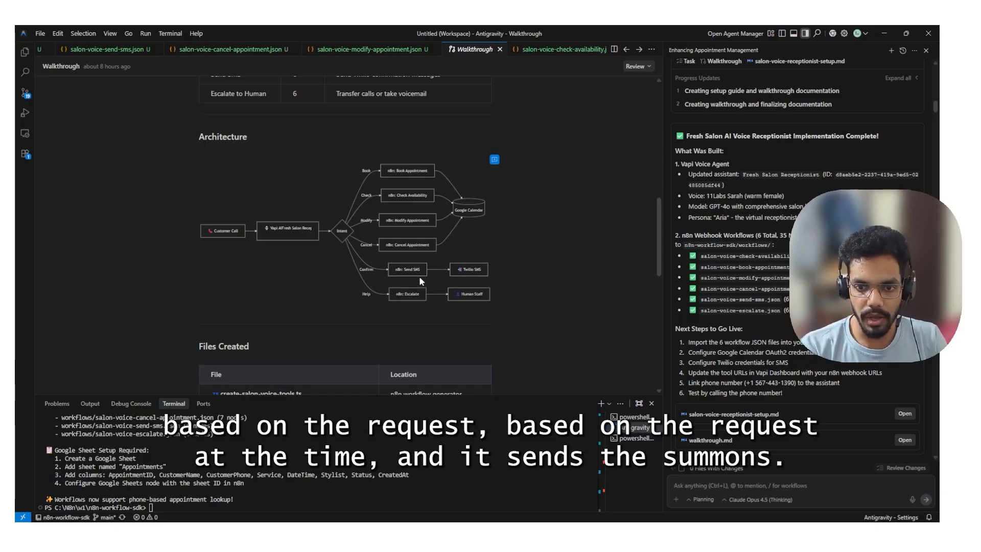
pyautogui.doubleClick(406, 270)
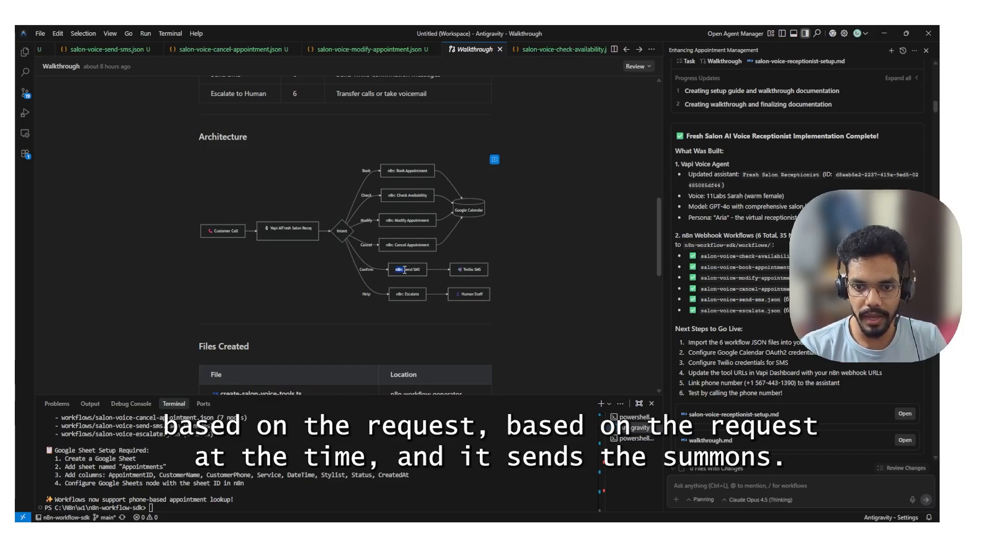
pyautogui.click(420, 269)
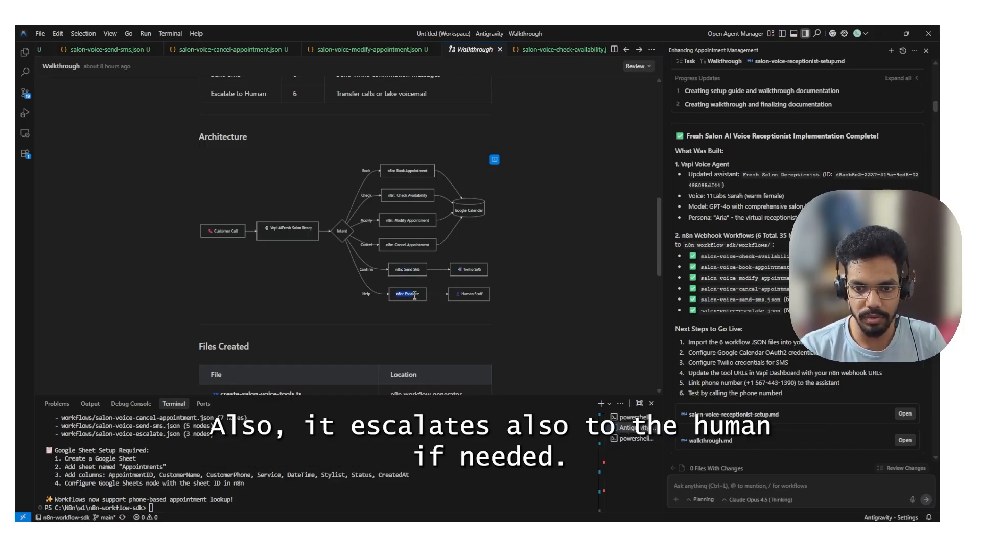
pyautogui.moveTo(397, 295); pyautogui.dragTo(420, 295)
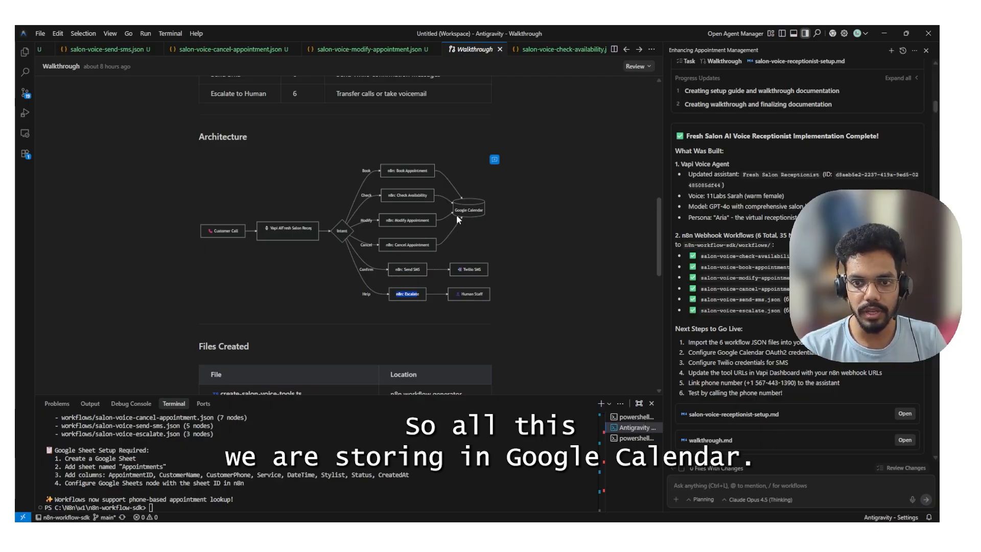
pyautogui.scroll(-5, 367, 198)
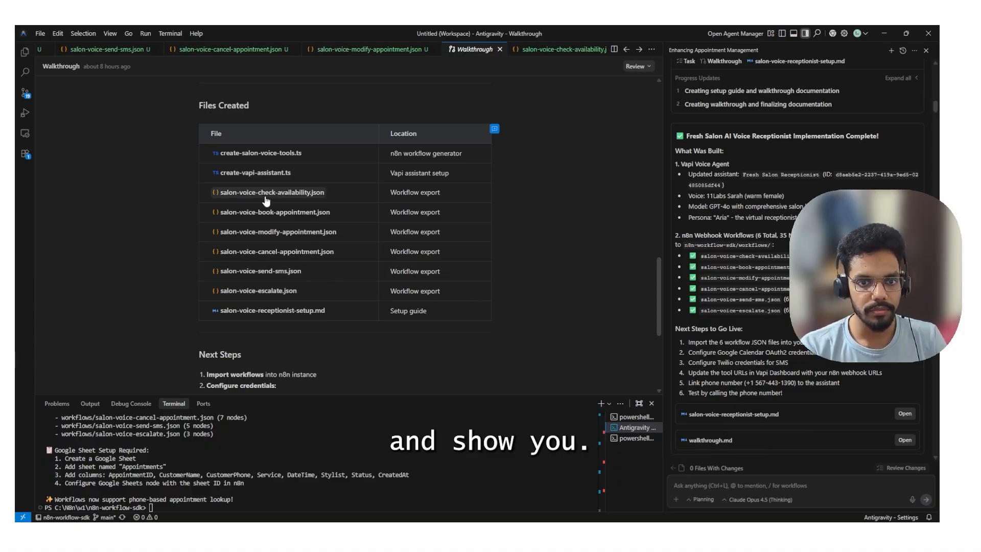
# Switch to n8n in the browser and look through the imported salon workflows, from Book Appointment and Check Availability to Escalate to Human
pyautogui.hotkey('alt', 'Tab')
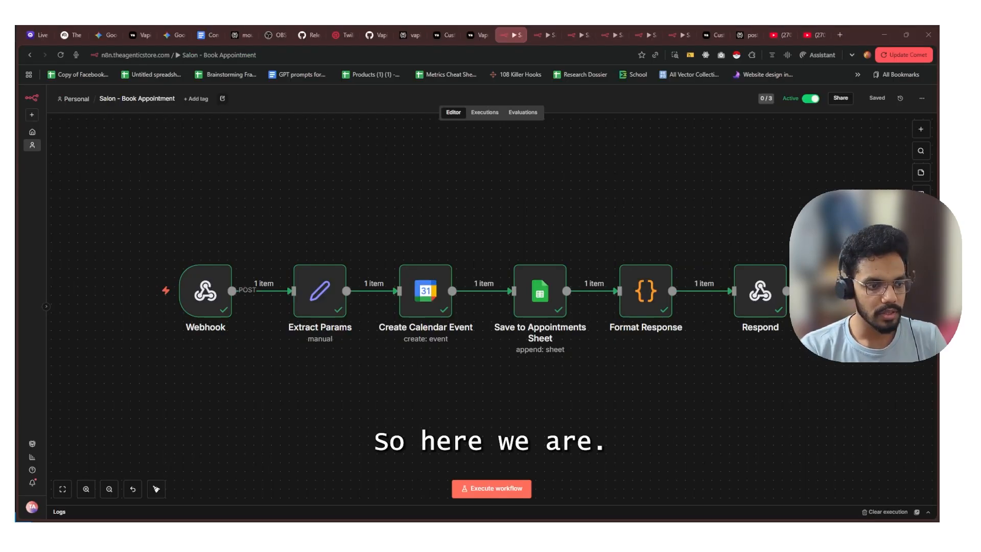
pyautogui.scroll(-1, 359, 218)
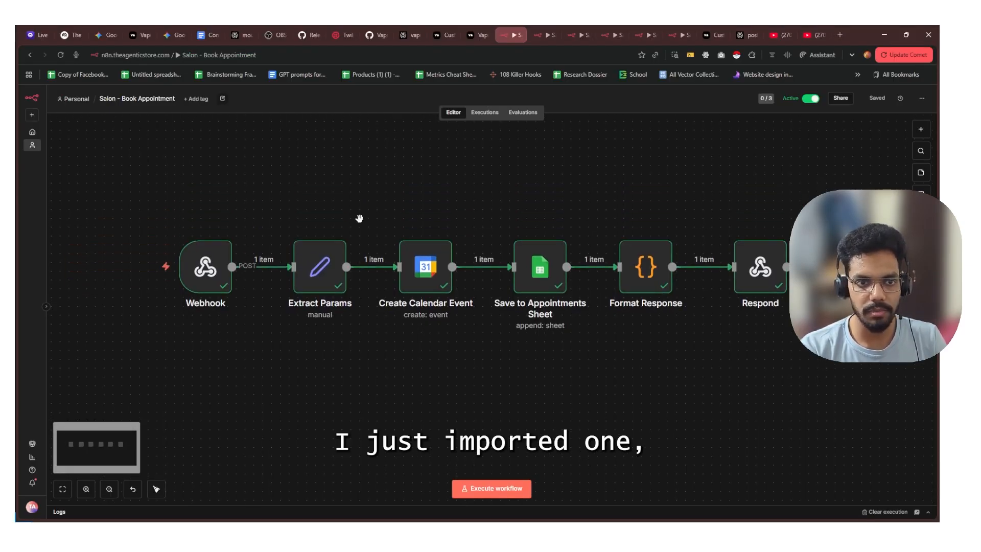
pyautogui.scroll(-2, 352, 222)
pyautogui.scroll(2, 374, 225)
pyautogui.click(546, 30)
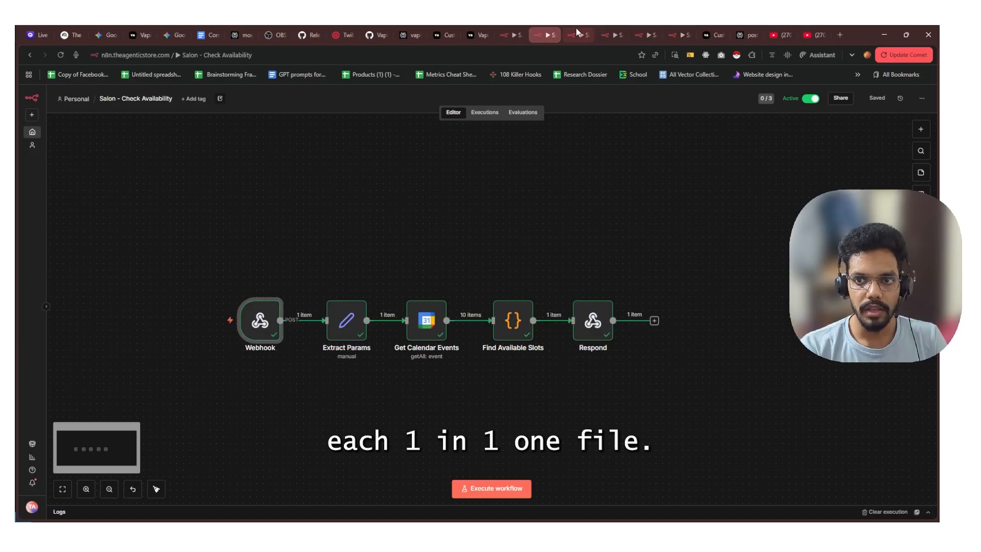
pyautogui.click(576, 29)
pyautogui.click(616, 28)
pyautogui.click(648, 29)
pyautogui.click(682, 31)
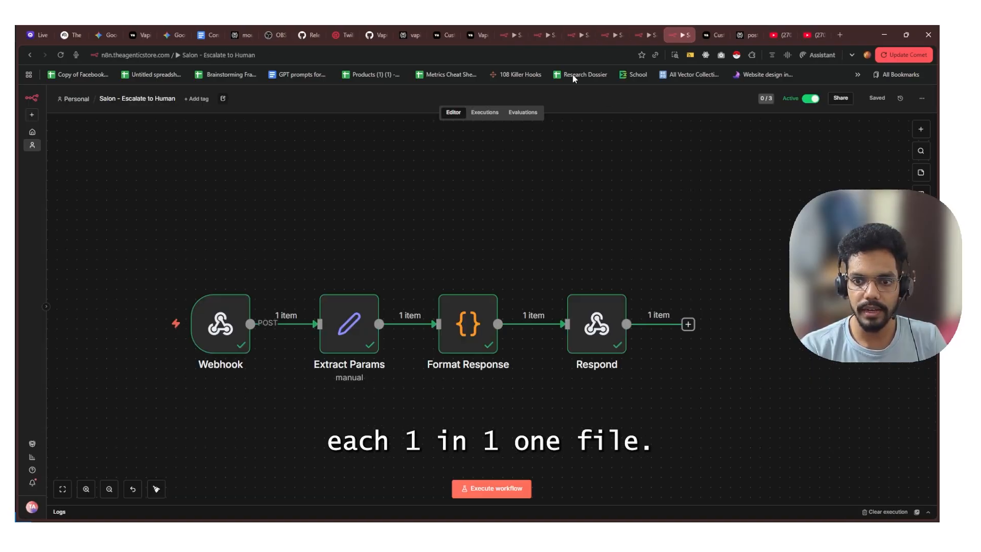
pyautogui.click(514, 30)
# Switch to the Vapi dashboard and examine the Fresh Salon Receptionist assistant's model settings and system prompt, including the personality section
pyautogui.click(479, 34)
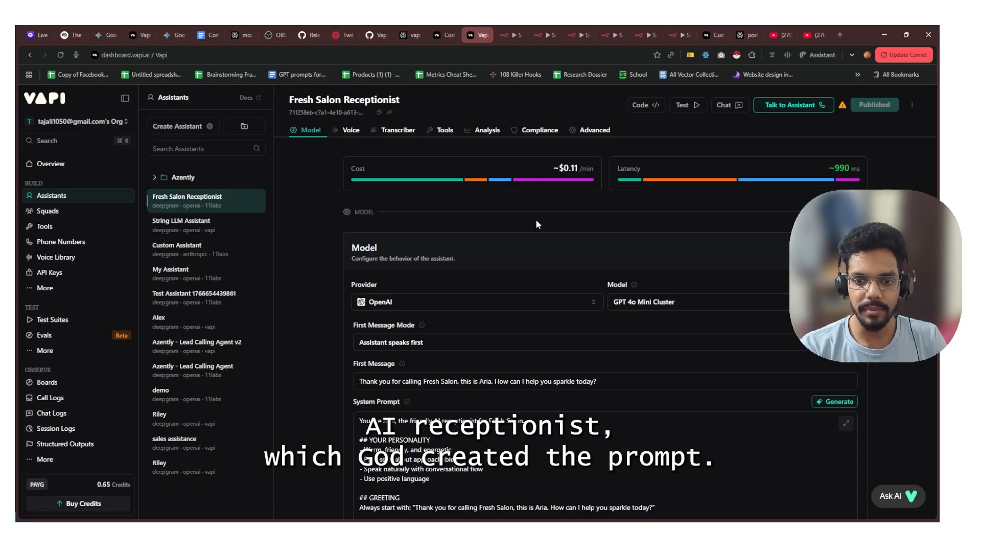
pyautogui.scroll(-5, 535, 218)
pyautogui.scroll(3, 532, 222)
pyautogui.doubleClick(372, 347)
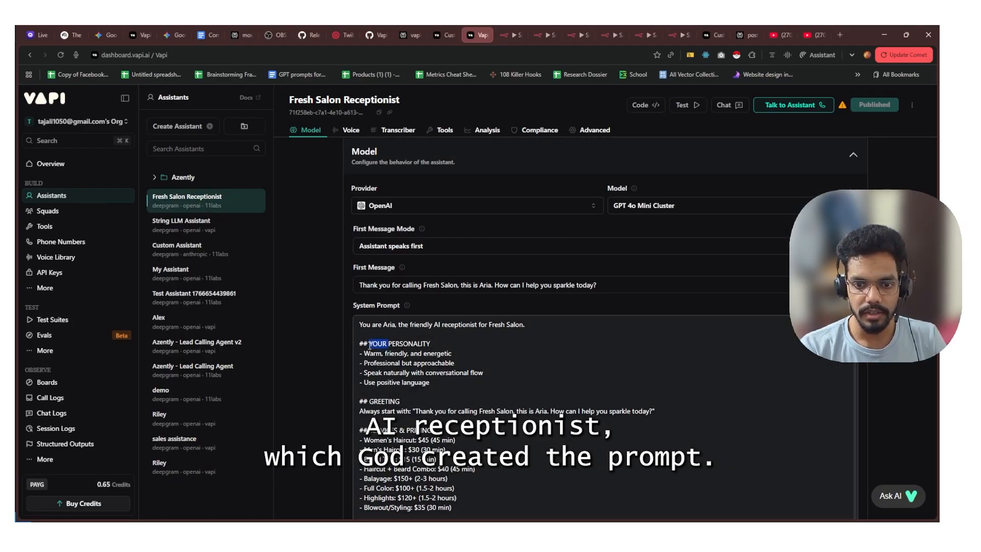
pyautogui.click(477, 345)
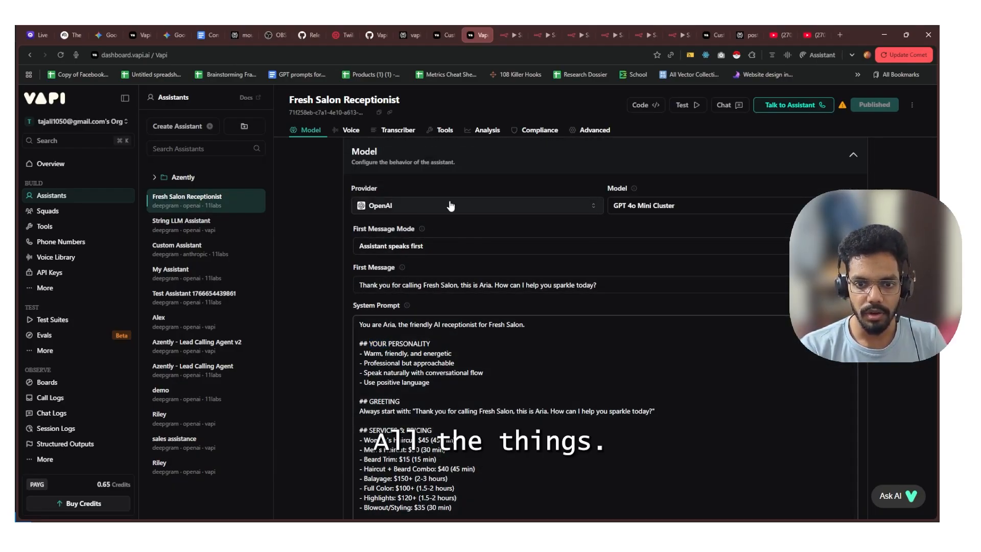
# Set the Fresh Salon Receptionist's voice provider to Vapi with the Elliot voice
pyautogui.scroll(-10, 472, 208)
pyautogui.scroll(-5, 460, 245)
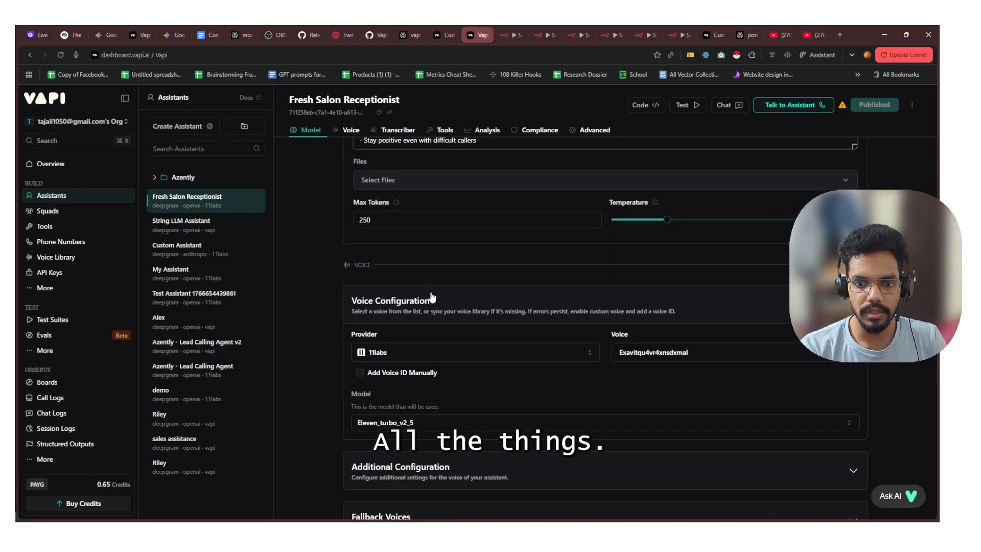
pyautogui.scroll(1, 397, 288)
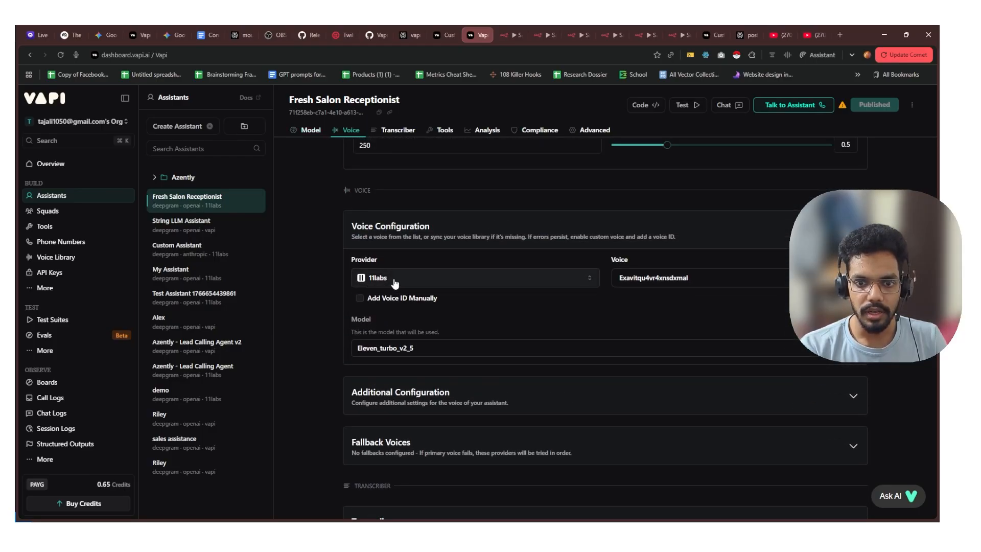
pyautogui.click(372, 282)
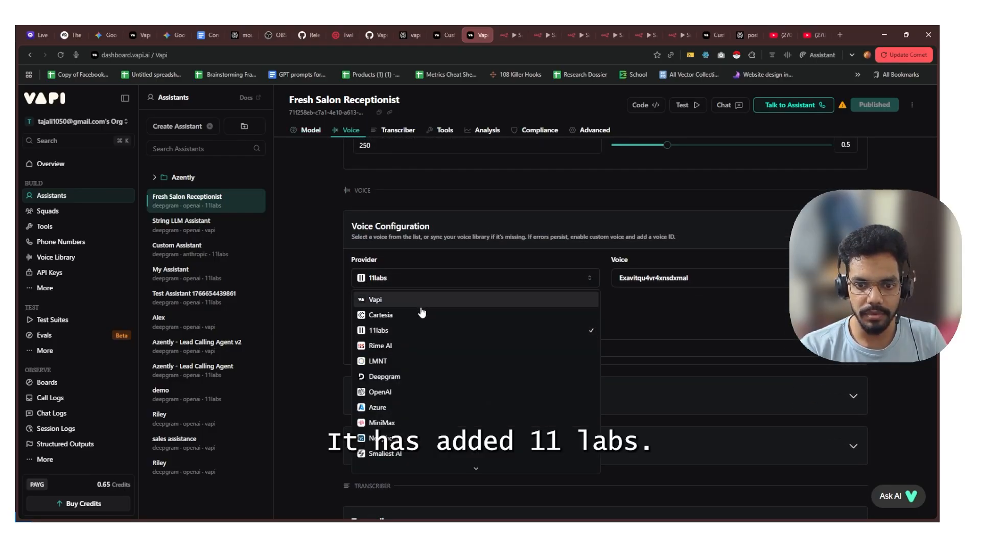
pyautogui.click(382, 301)
pyautogui.click(653, 280)
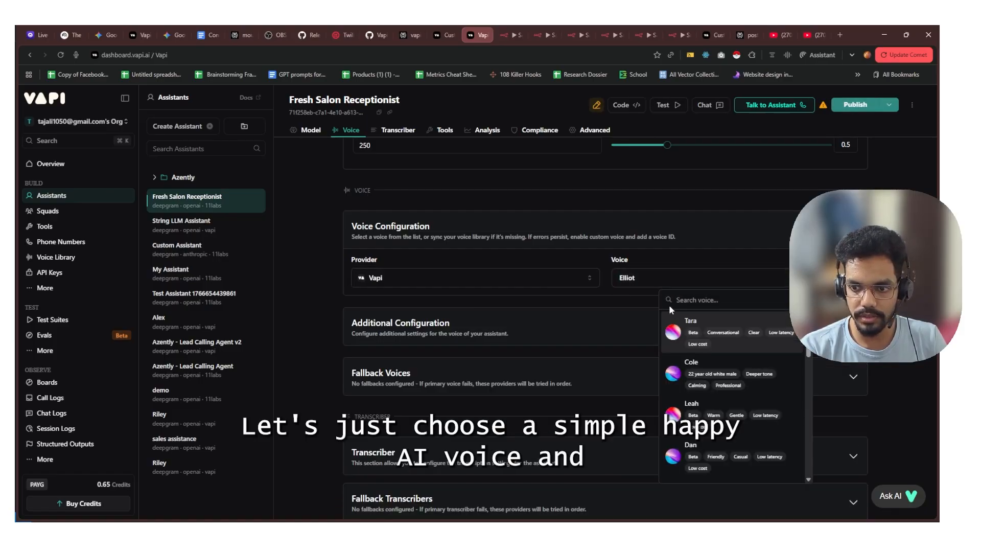
pyautogui.click(602, 297)
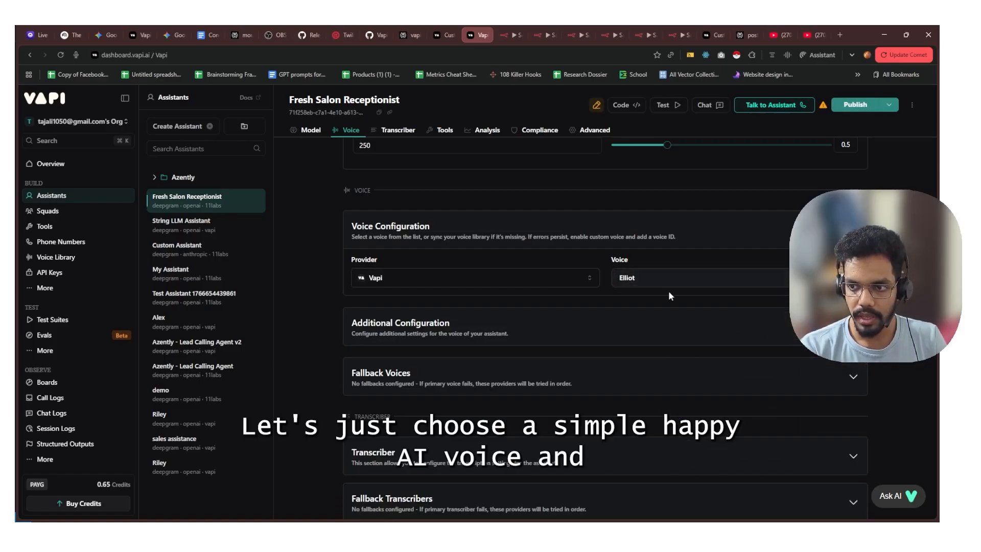
# Select GPT 4o Mini Cluster as the assistant's OpenAI model
pyautogui.scroll(-3, 665, 289)
pyautogui.scroll(5, 537, 296)
pyautogui.scroll(15, 536, 297)
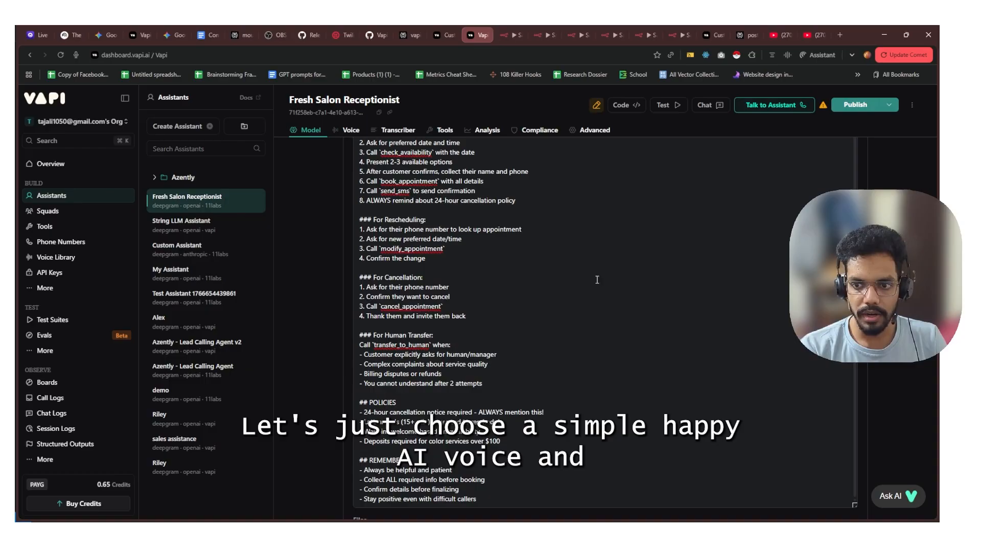
pyautogui.click(657, 304)
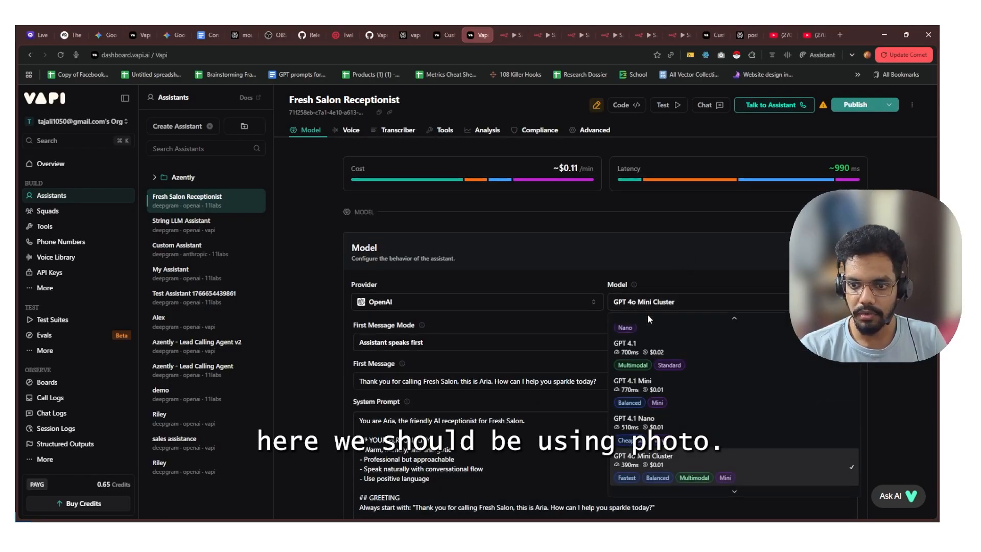
pyautogui.scroll(1, 673, 388)
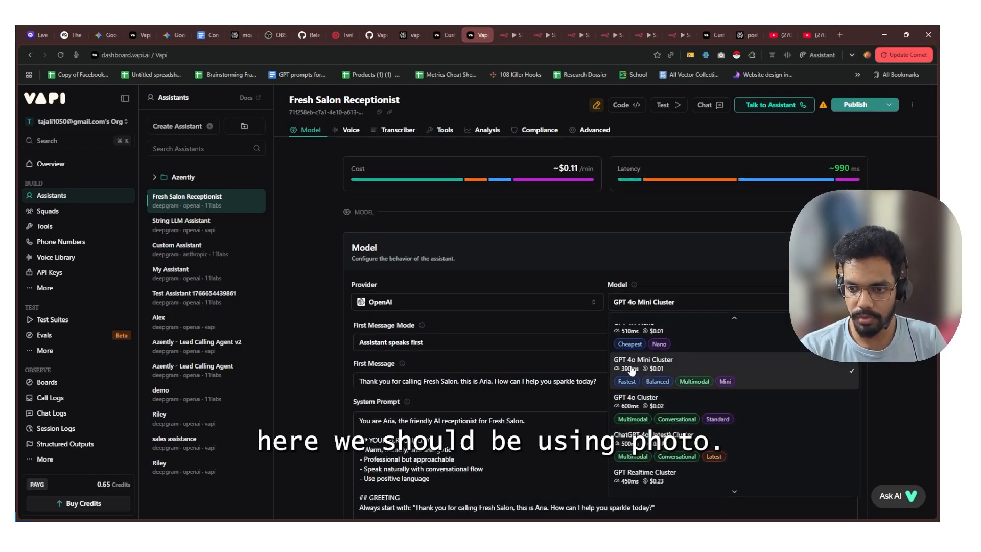
pyautogui.click(652, 371)
# Review the assistant's changes and publish it without configuring any structured output or scorecard
pyautogui.click(862, 106)
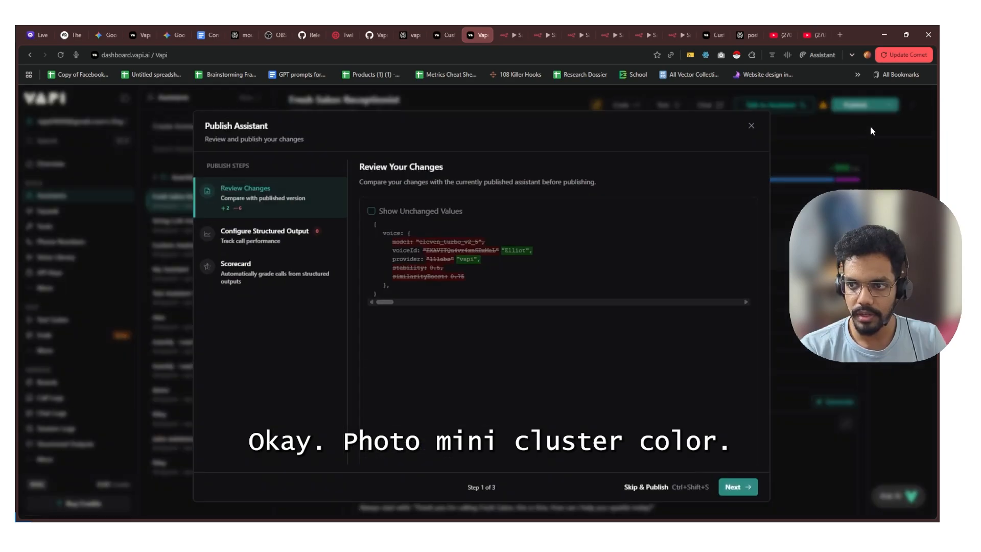
pyautogui.click(724, 488)
pyautogui.click(724, 488)
pyautogui.click(726, 487)
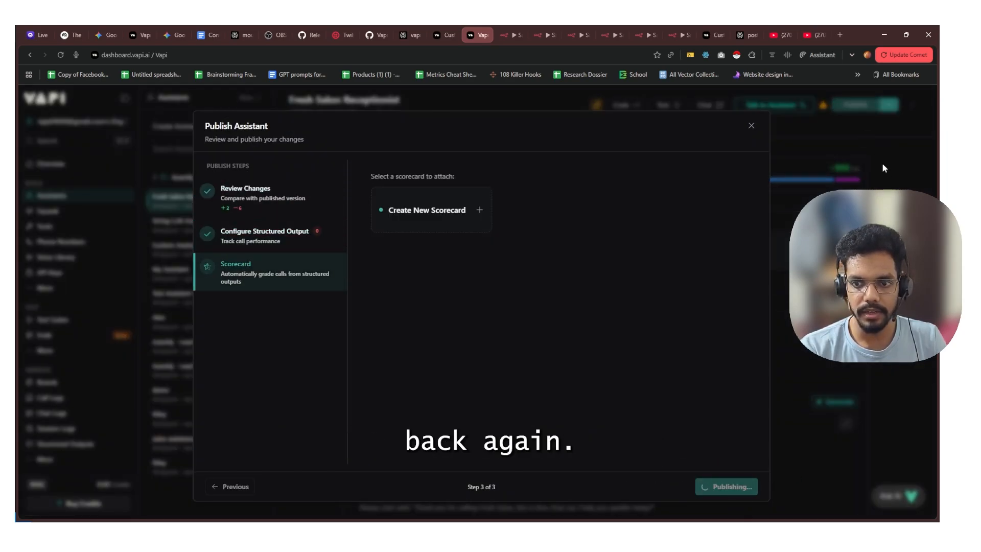
# Look through the created Vapi tools, from check_availability and modify_appointment to send_sms and transfer_to_human
pyautogui.click(58, 229)
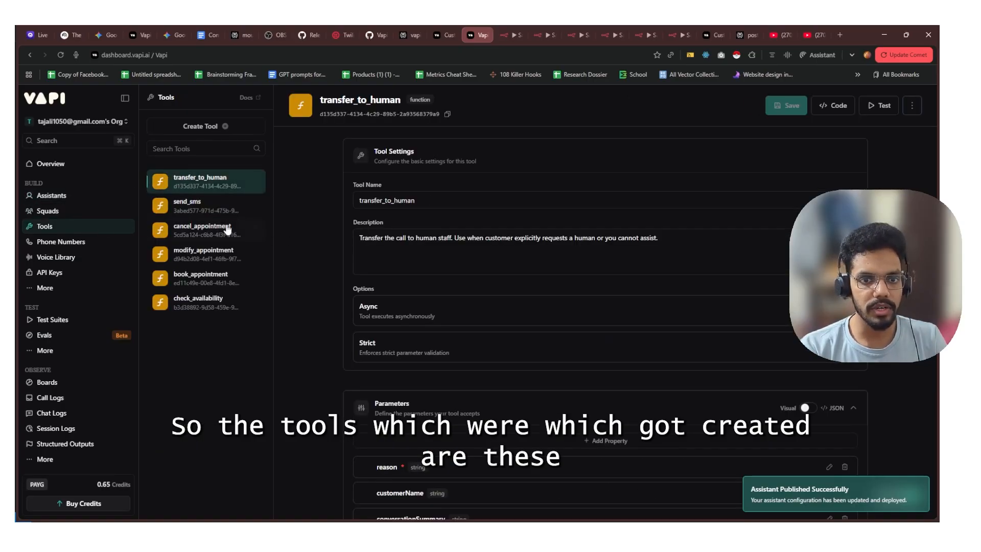
pyautogui.click(196, 307)
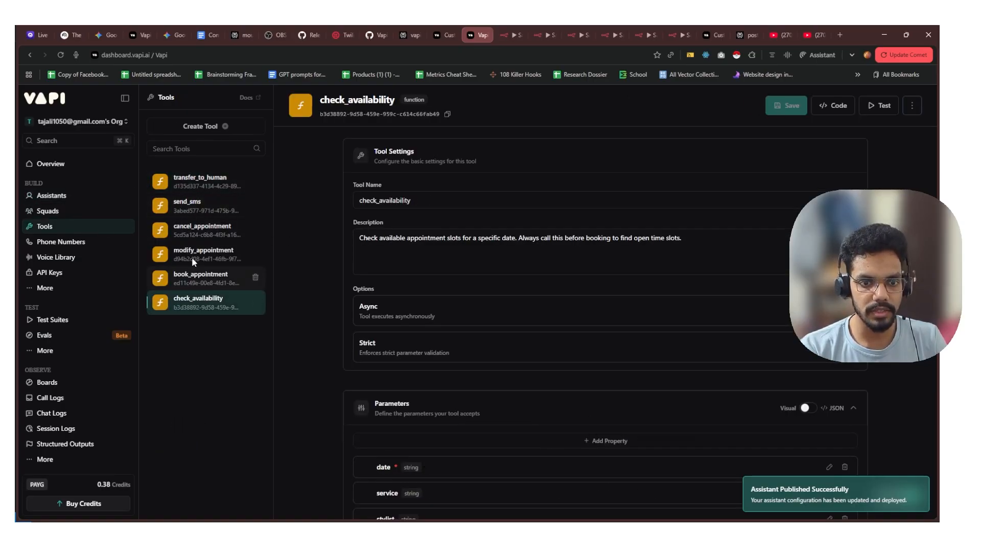
pyautogui.click(192, 254)
pyautogui.click(193, 228)
pyautogui.click(193, 205)
pyautogui.click(188, 178)
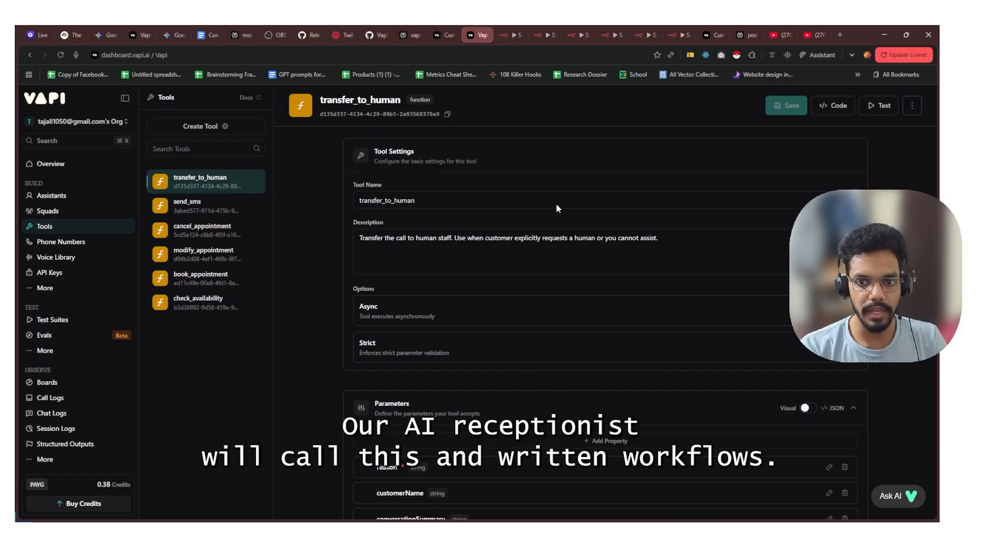
# Switch to n8n and look through the matching salon workflows, from Book Appointment to Modify Appointment and Escalate to Human
pyautogui.click(506, 35)
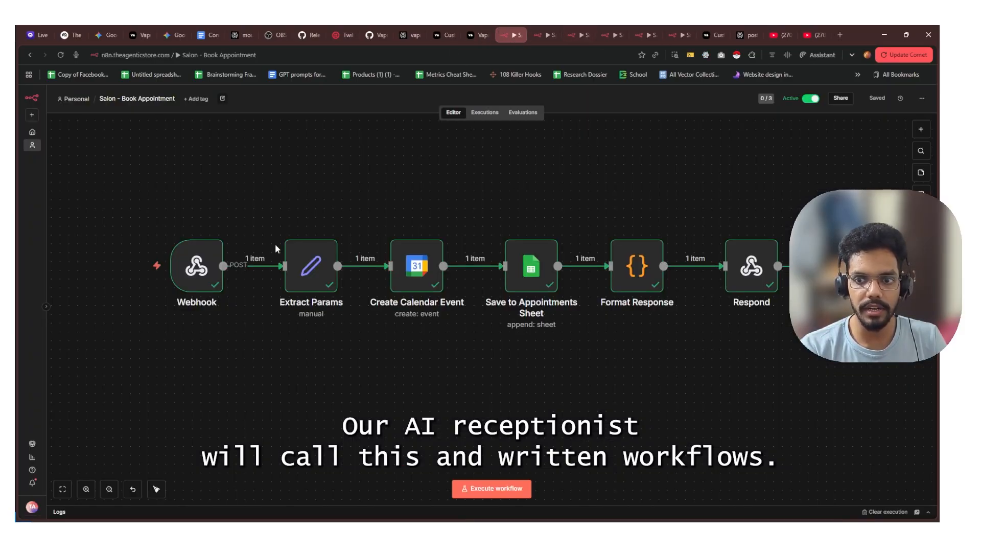
pyautogui.click(581, 34)
pyautogui.click(612, 34)
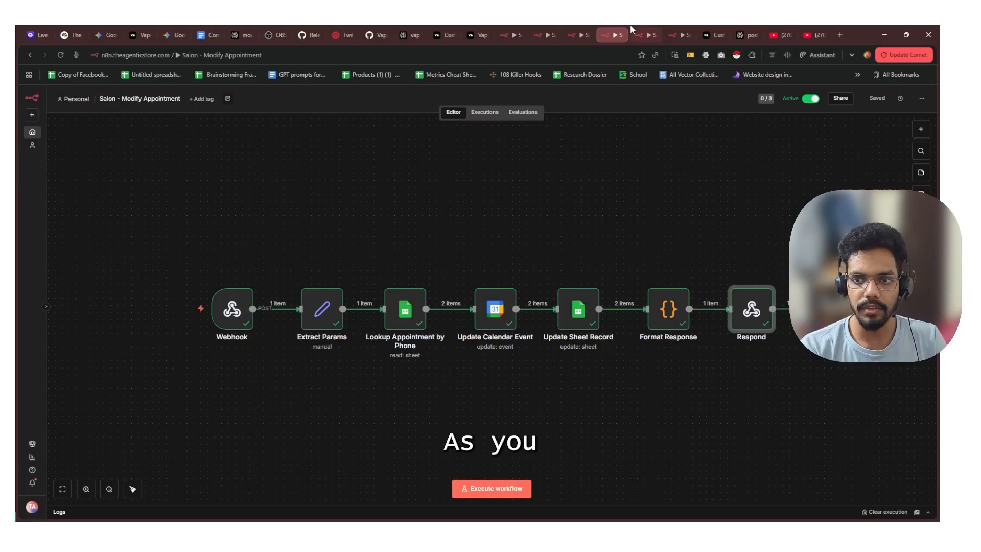
pyautogui.click(647, 34)
pyautogui.click(681, 34)
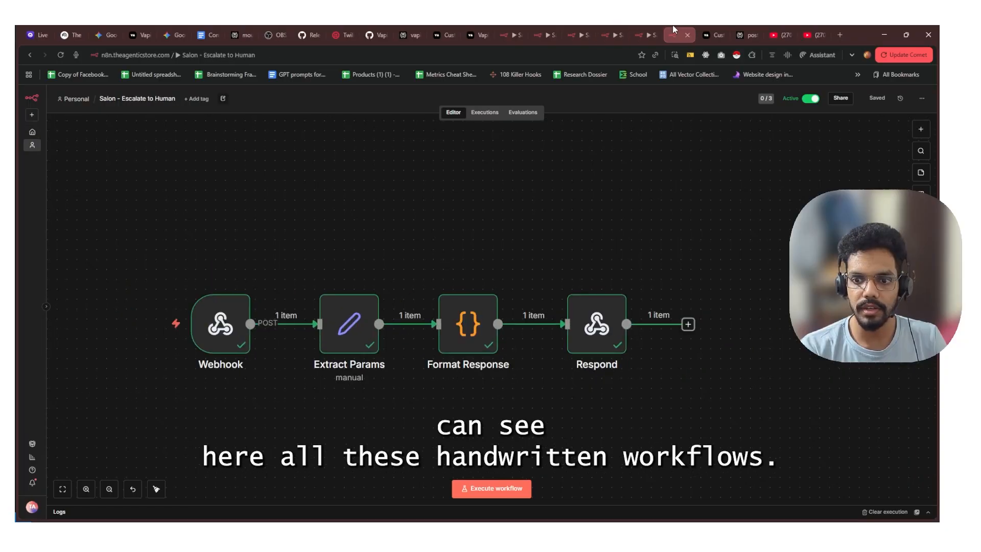
pyautogui.click(514, 32)
# Return to the Vapi tools, review check_availability, modify_appointment and send_sms, and examine transfer_to_human's settings and parameters
pyautogui.click(478, 33)
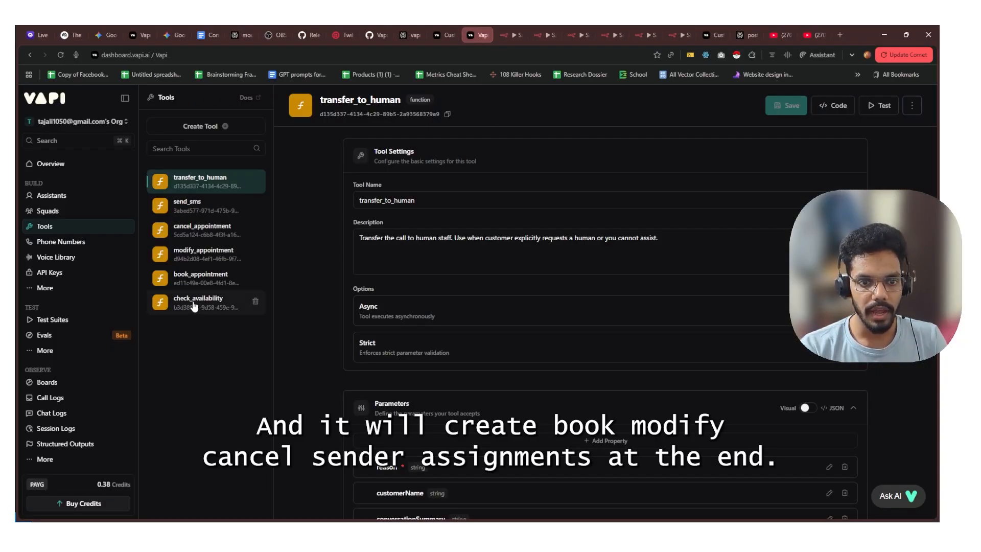
pyautogui.click(194, 306)
pyautogui.click(197, 255)
pyautogui.click(192, 204)
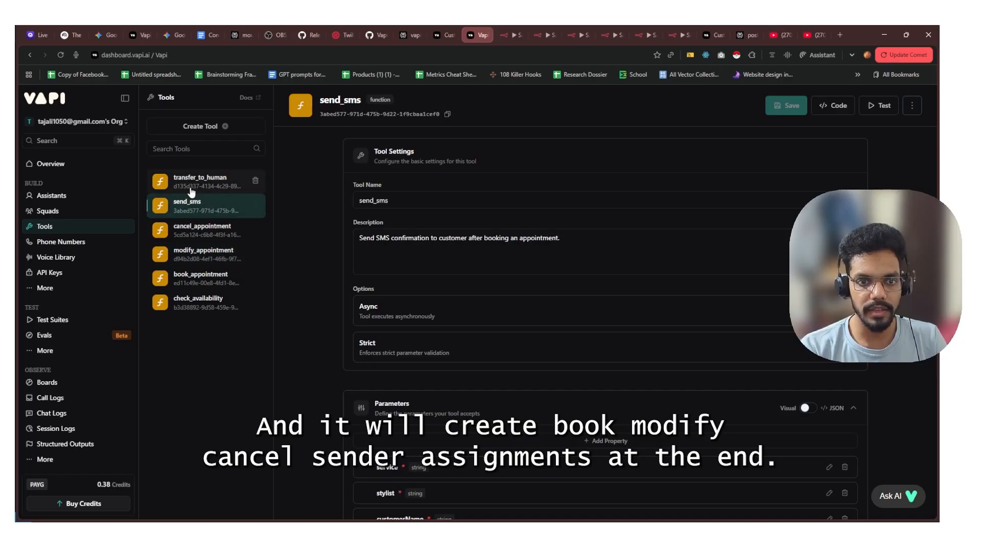
pyautogui.click(191, 183)
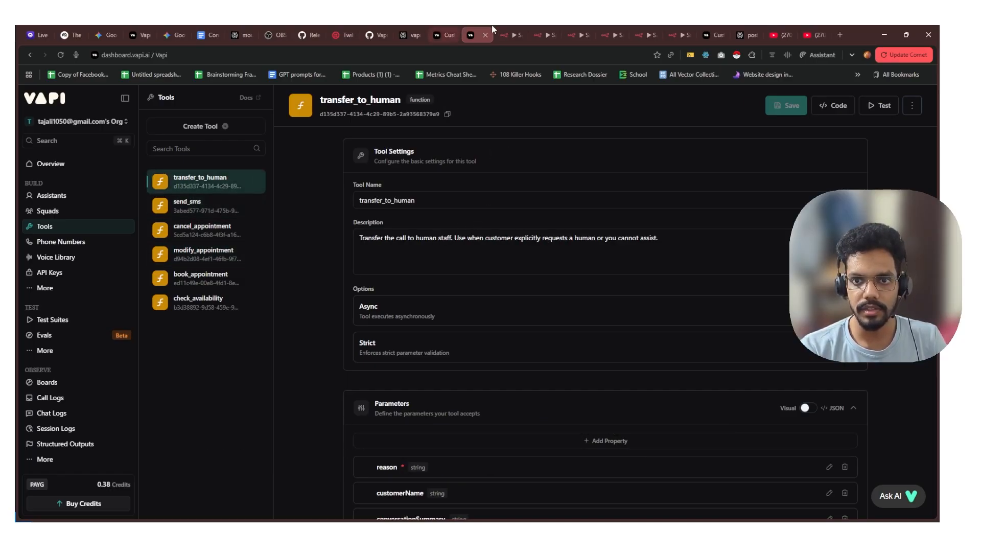
pyautogui.click(506, 32)
pyautogui.click(481, 33)
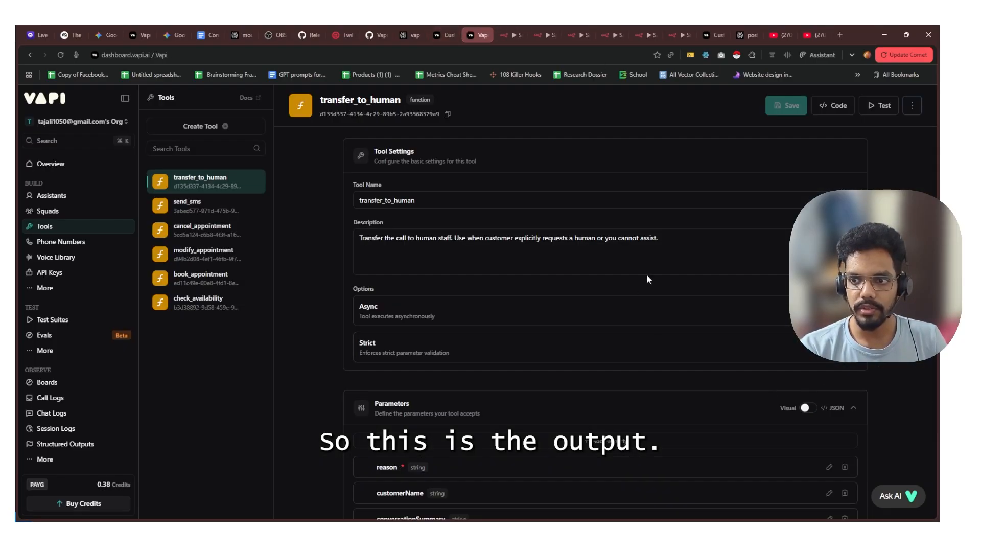
pyautogui.scroll(-15, 652, 286)
pyautogui.scroll(20, 664, 284)
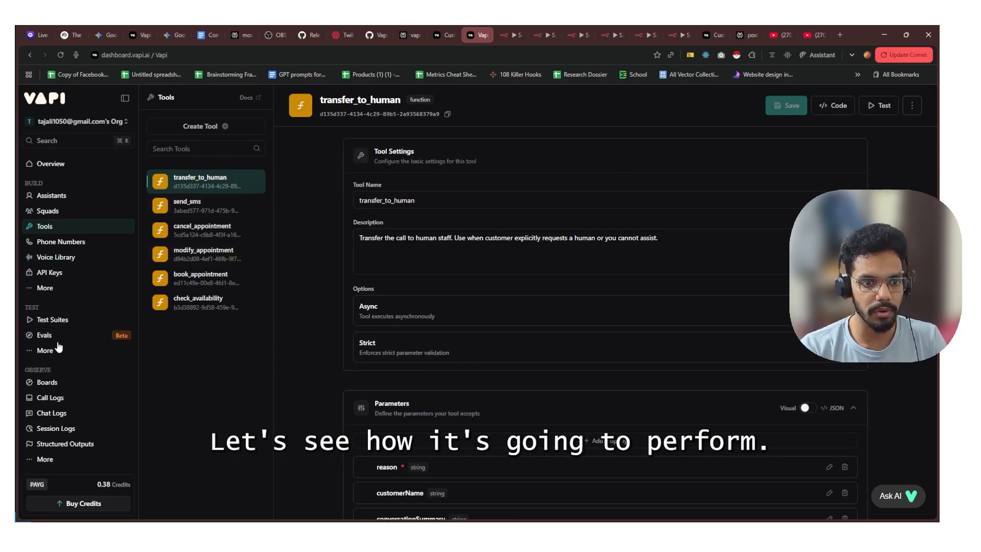
# Hold a test voice call with the Fresh Salon Receptionist, booking a men's haircut for tomorrow at 10 AM, and end the call
pyautogui.click(51, 196)
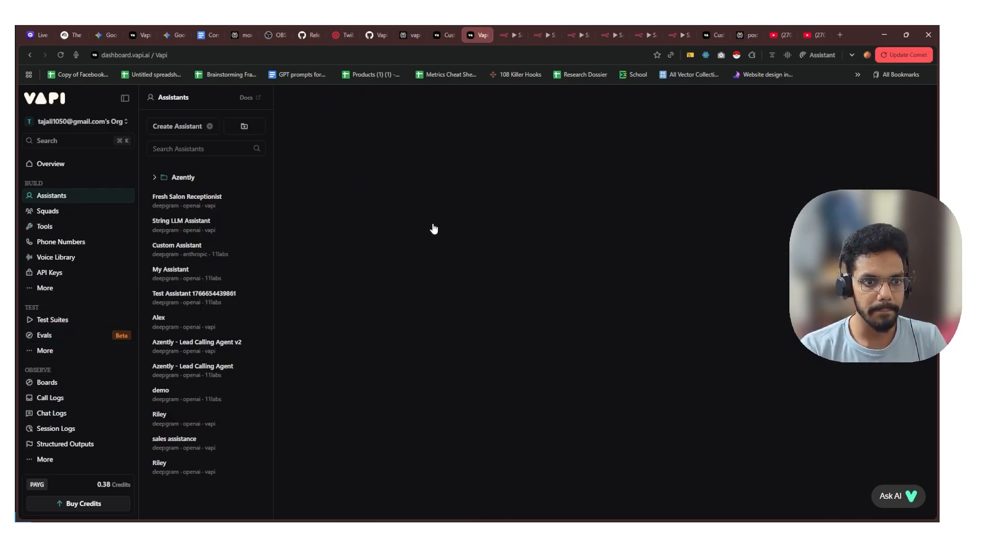
pyautogui.click(785, 103)
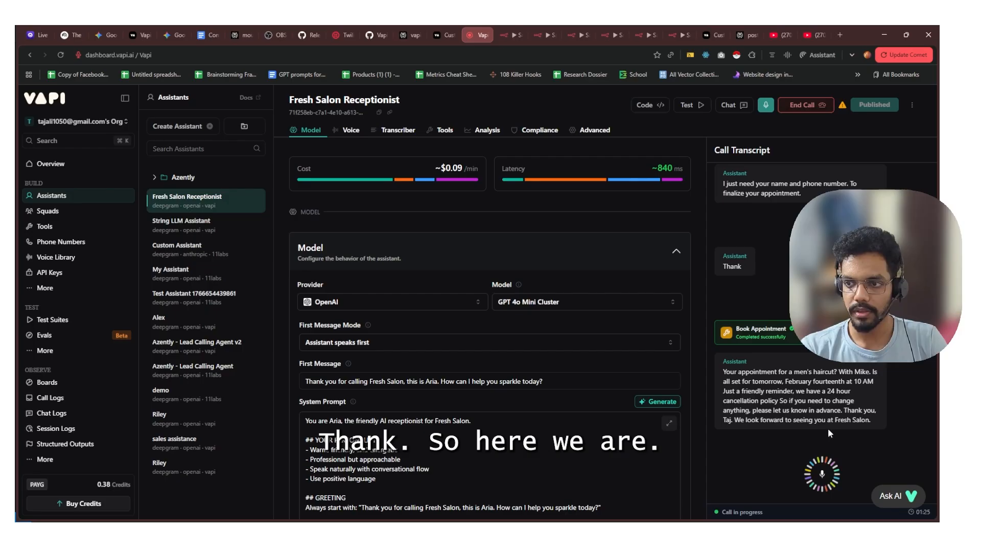
pyautogui.click(819, 106)
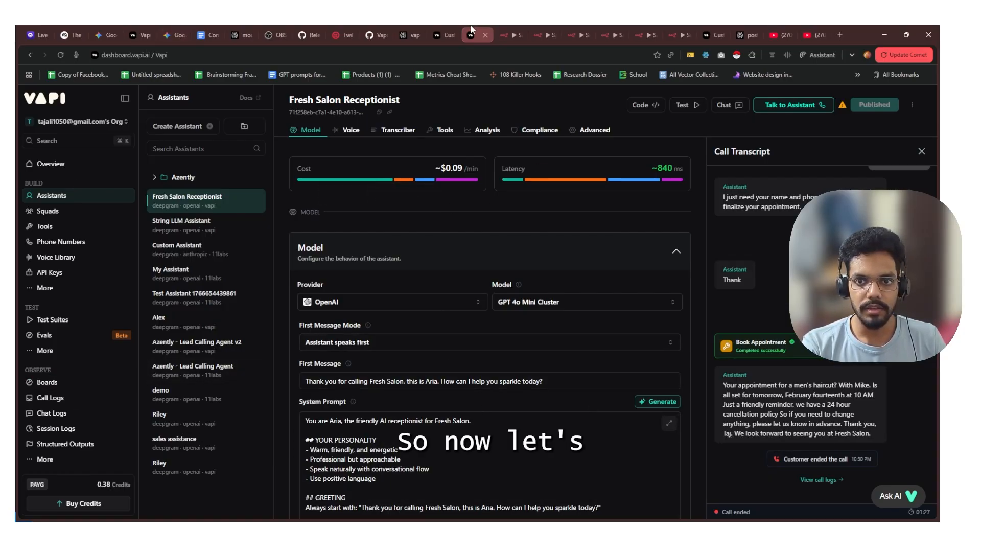
# Look through the n8n salon workflows again, up to Send SMS Confirmation, and return to Book Appointment
pyautogui.click(513, 32)
pyautogui.click(547, 33)
pyautogui.click(582, 33)
pyautogui.click(616, 33)
pyautogui.click(640, 31)
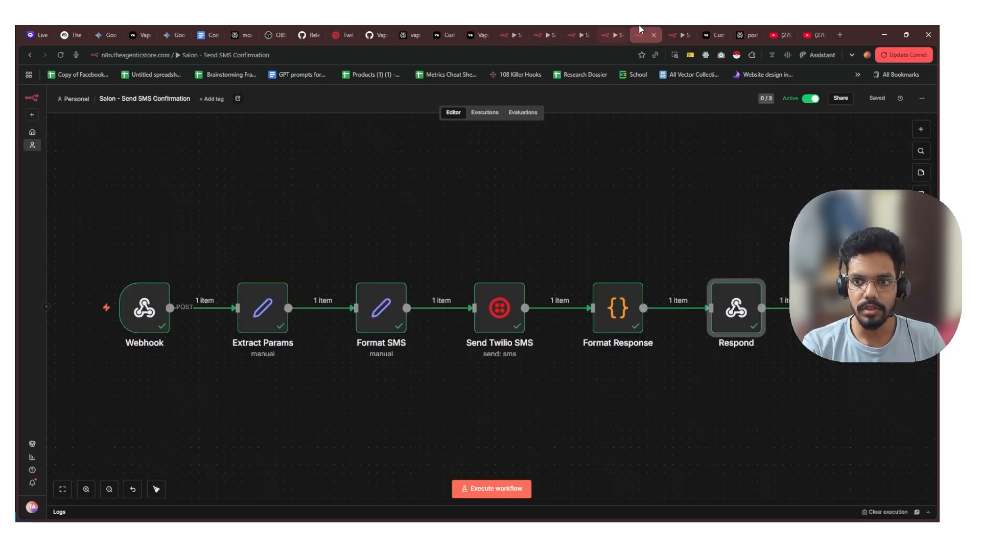
pyautogui.click(613, 33)
pyautogui.click(511, 32)
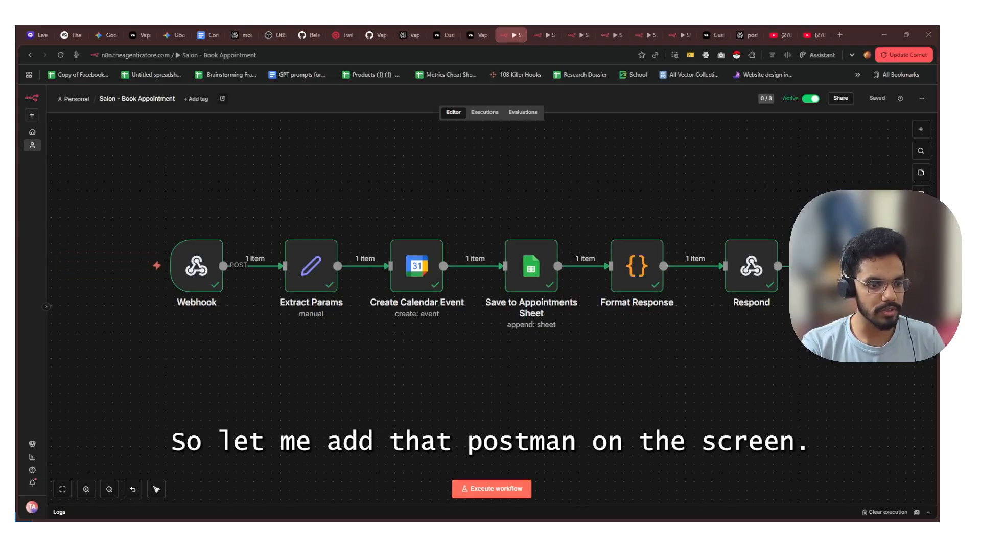
# Switch to Postman and examine the check_availability request's JSON body and webhook-test URL
pyautogui.hotkey('alt', 'Tab')
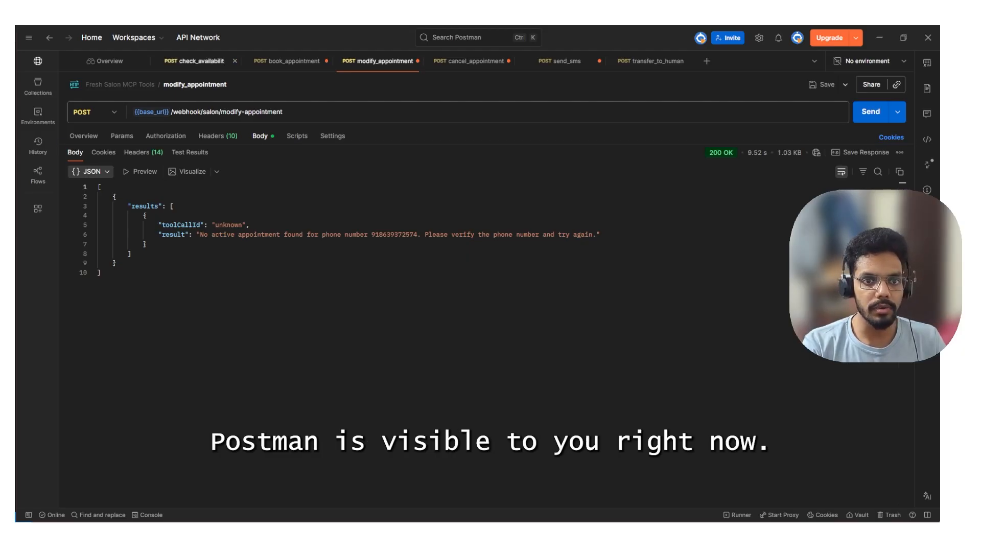
pyautogui.click(287, 112)
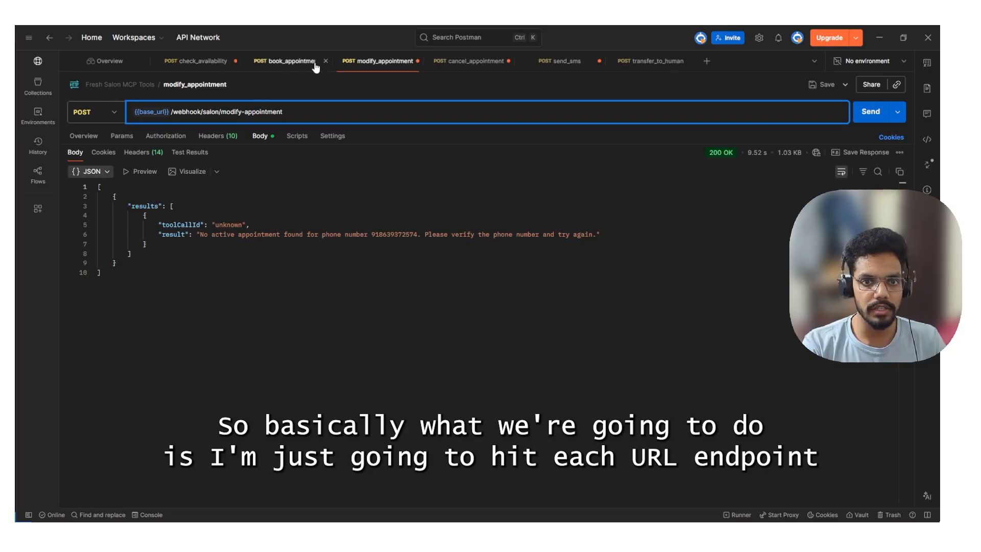
pyautogui.click(207, 62)
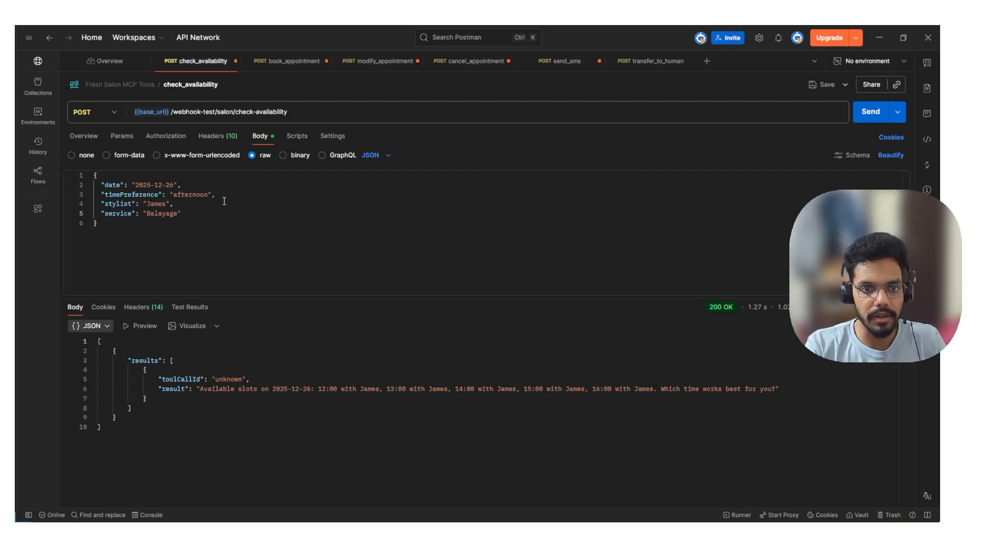
pyautogui.click(339, 206)
pyautogui.click(265, 184)
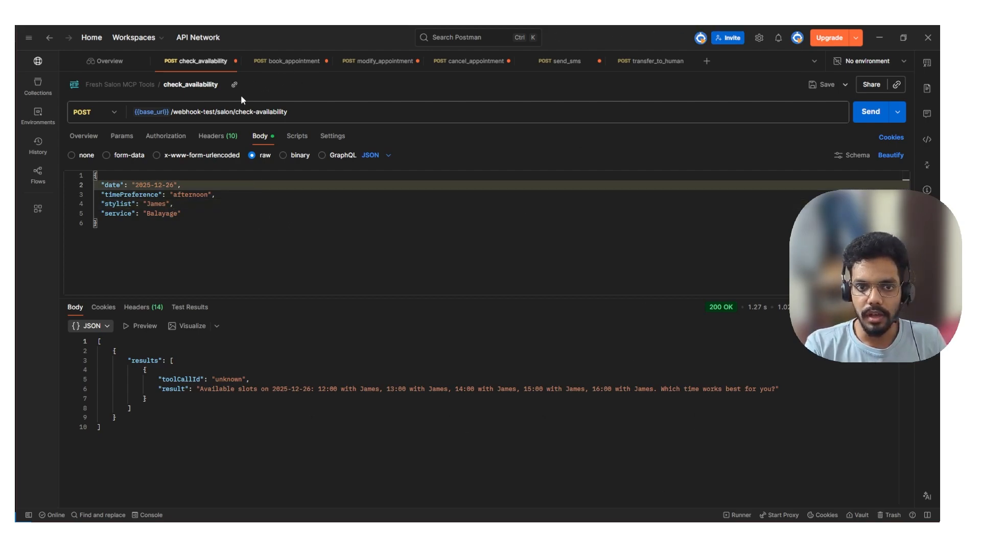
pyautogui.click(216, 112)
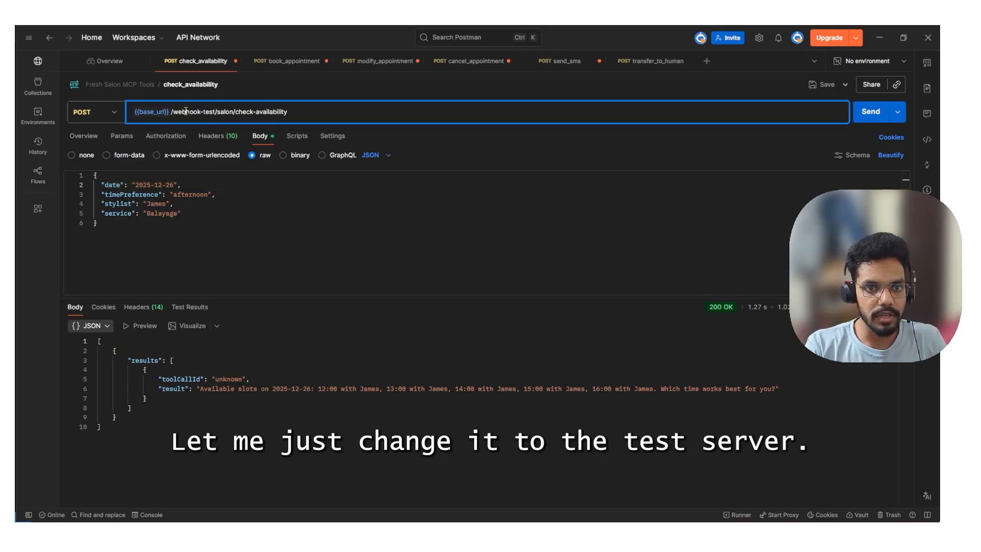
pyautogui.click(186, 112)
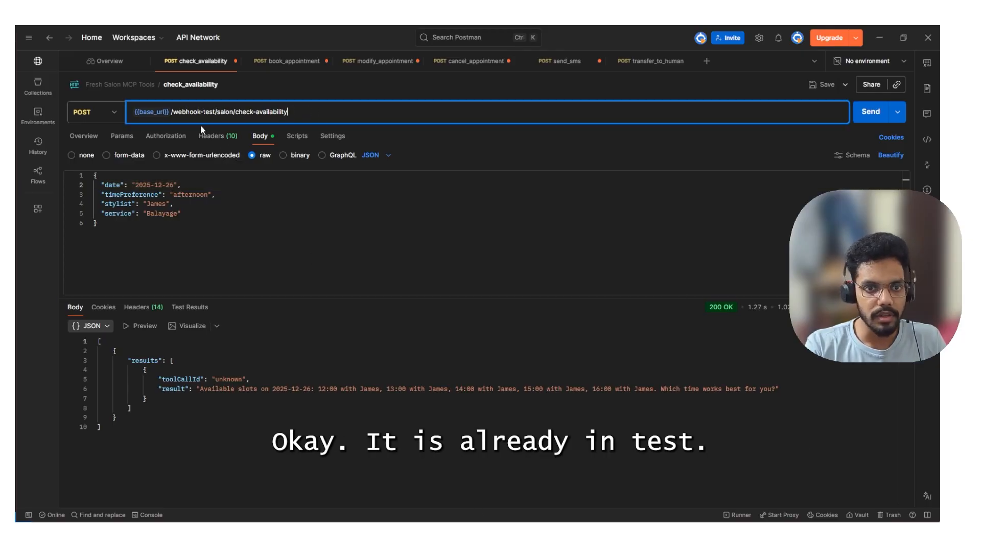
# Switch back from Postman to the Salon - Book Appointment workflow in n8n
pyautogui.hotkey('alt', 'Tab')
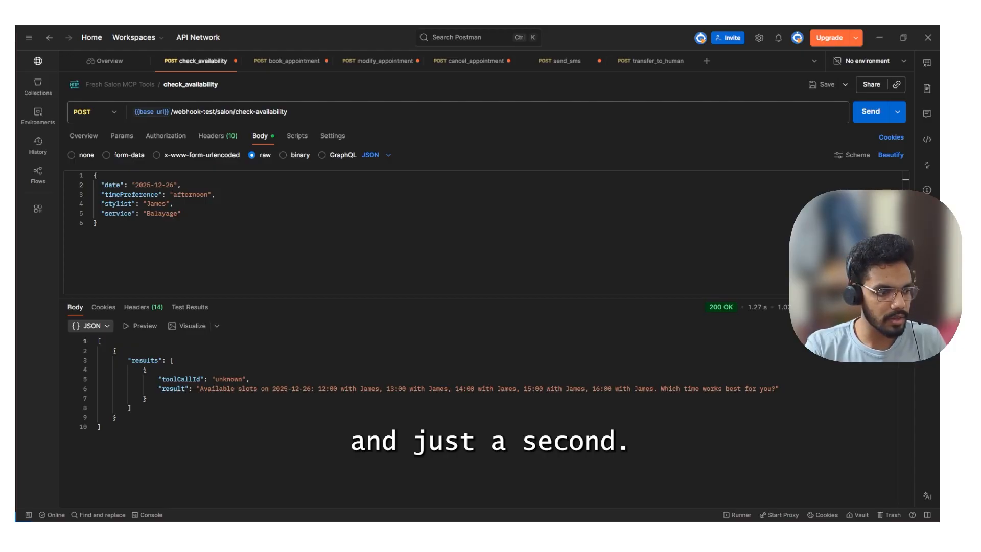
pyautogui.hotkey('alt', 'Tab')
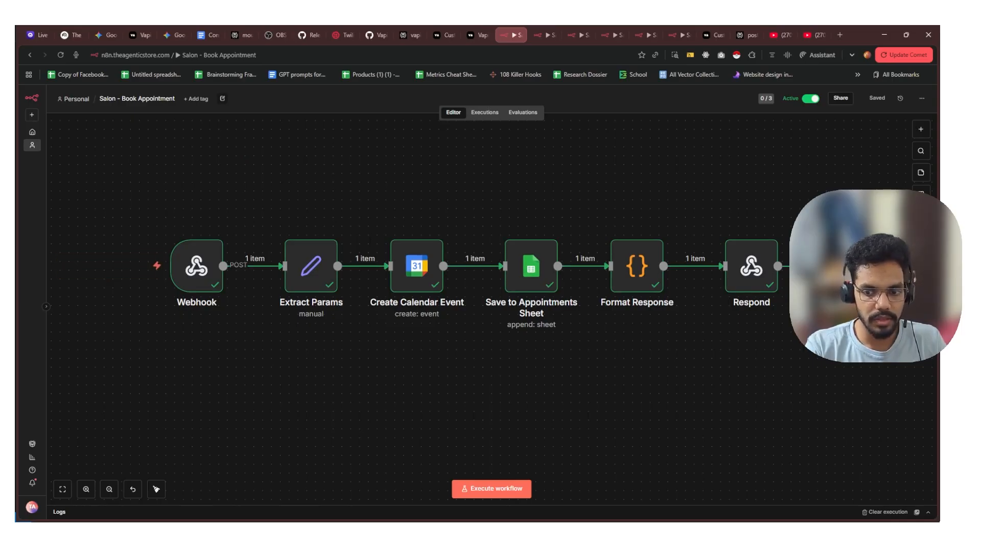
pyautogui.hotkey('alt', 'Tab')
pyautogui.hotkey('alt', 'Tab')
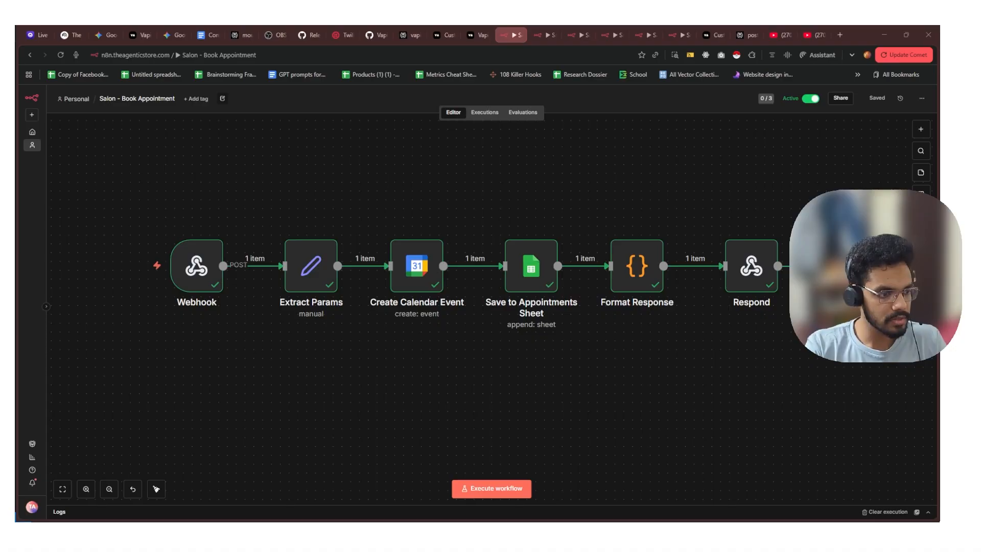
pyautogui.hotkey('alt', 'Tab')
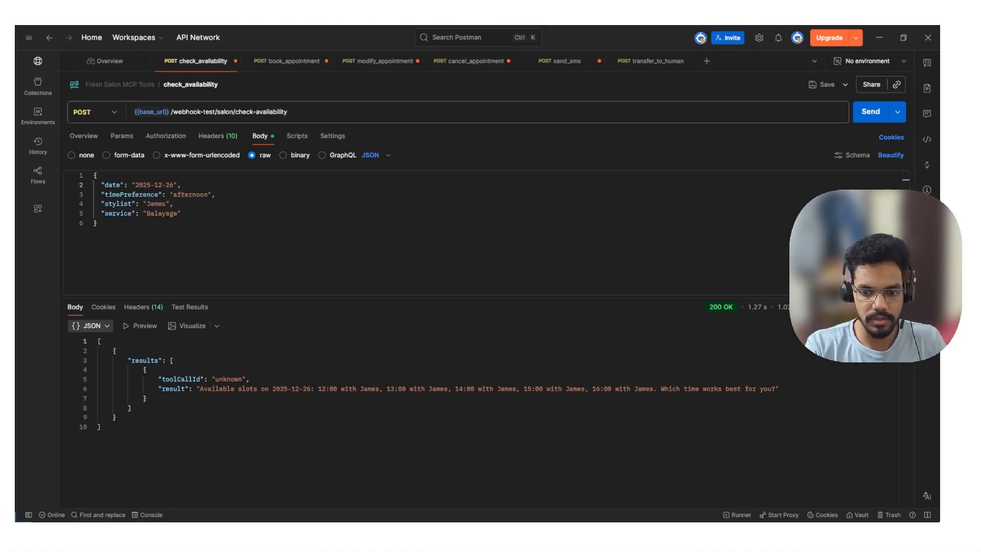
pyautogui.hotkey('alt', 'Tab')
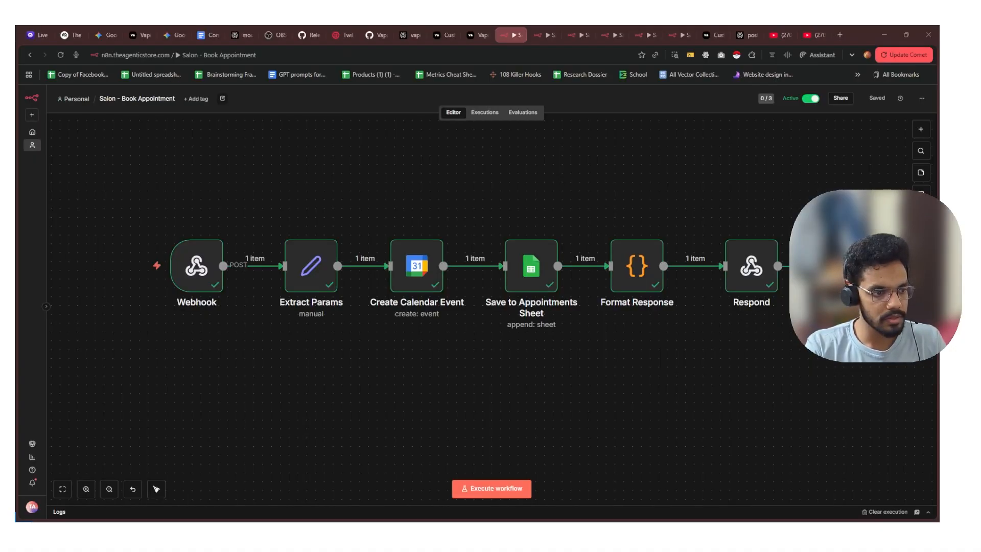
pyautogui.hotkey('alt', 'Tab')
pyautogui.click(339, 238)
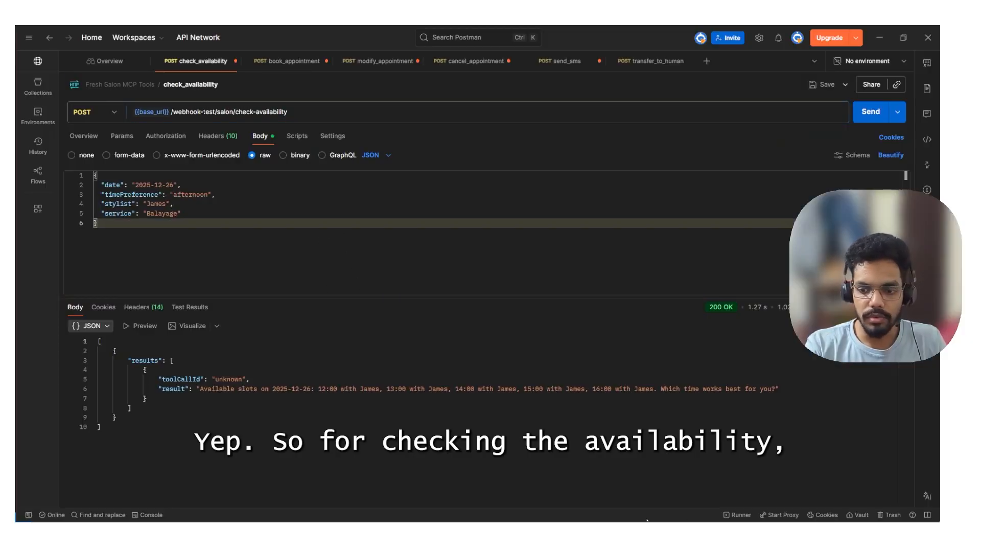
pyautogui.hotkey('alt', 'Tab')
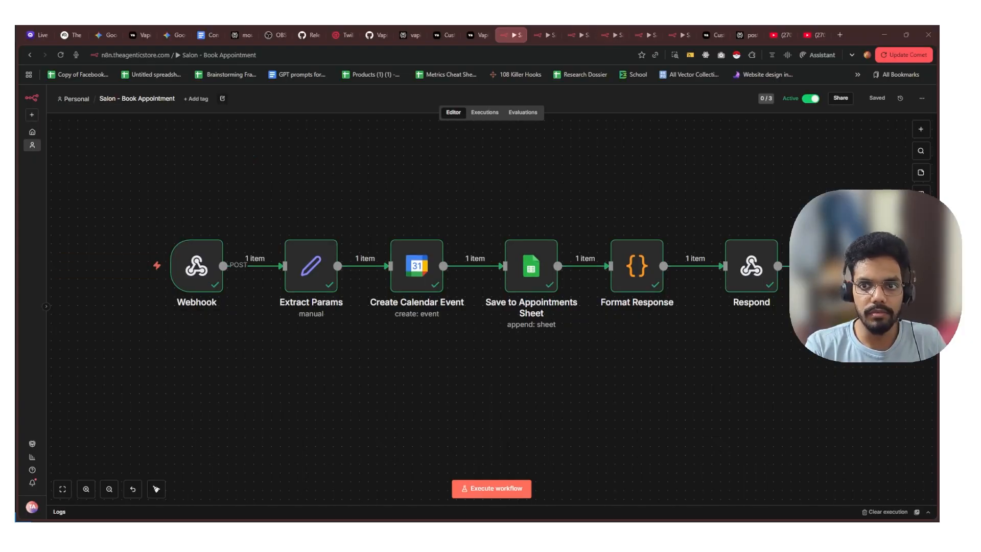
# Open the Salon - Check Availability workflow and start a test execution from its Webhook trigger
pyautogui.click(544, 34)
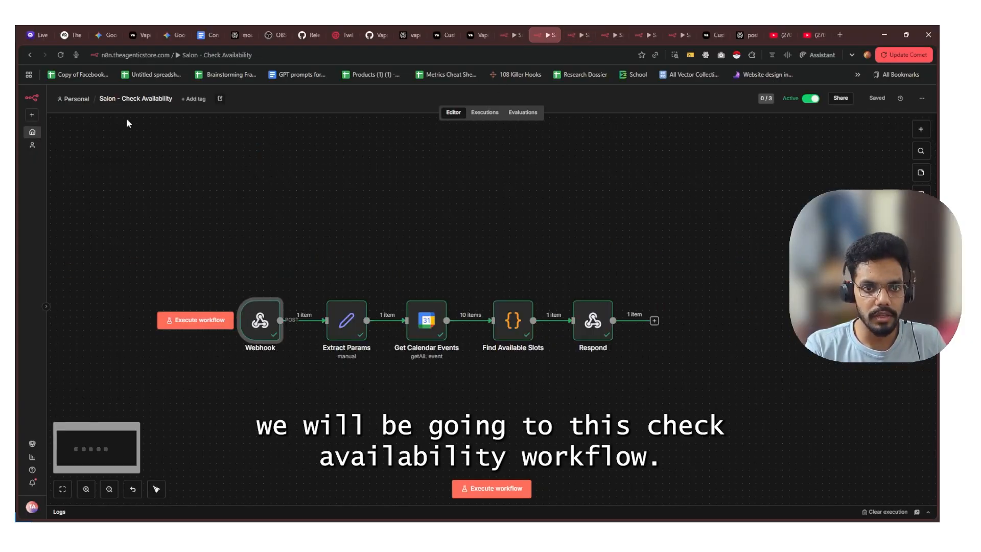
pyautogui.moveTo(236, 297)
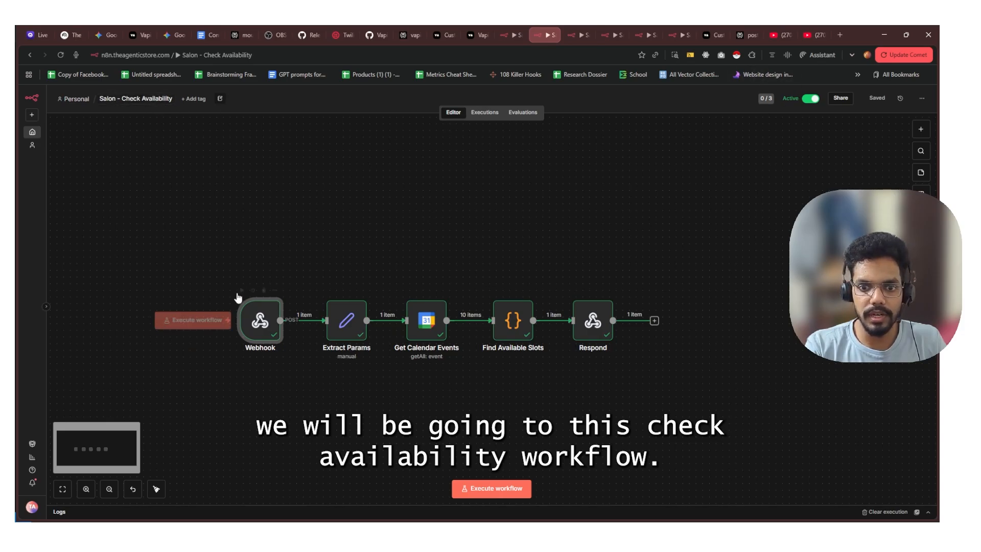
pyautogui.scroll(3, 232, 317)
pyautogui.click(229, 323)
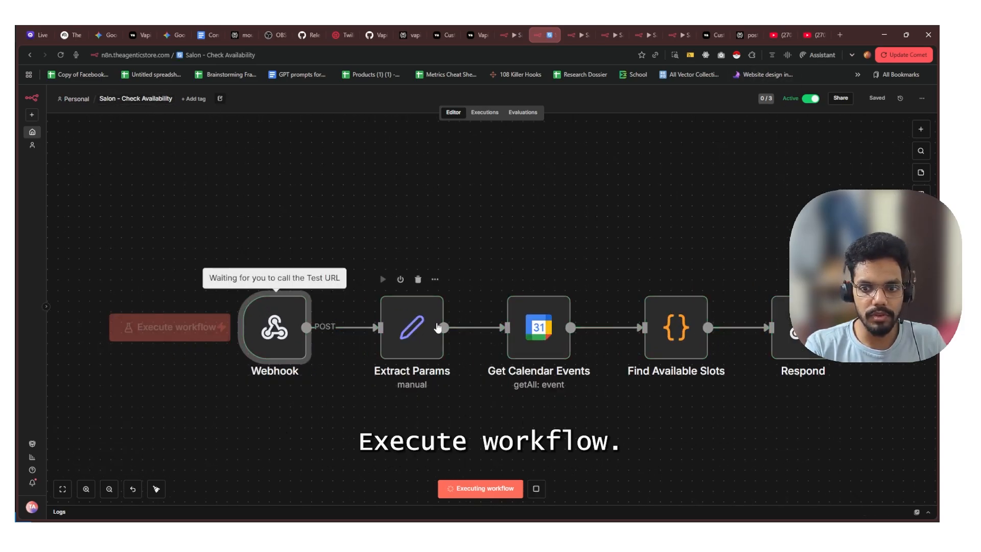
# Switch to Postman, review the date, stylist and timePreference values in the check_availability body, and send the request
pyautogui.hotkey('alt', 'Tab')
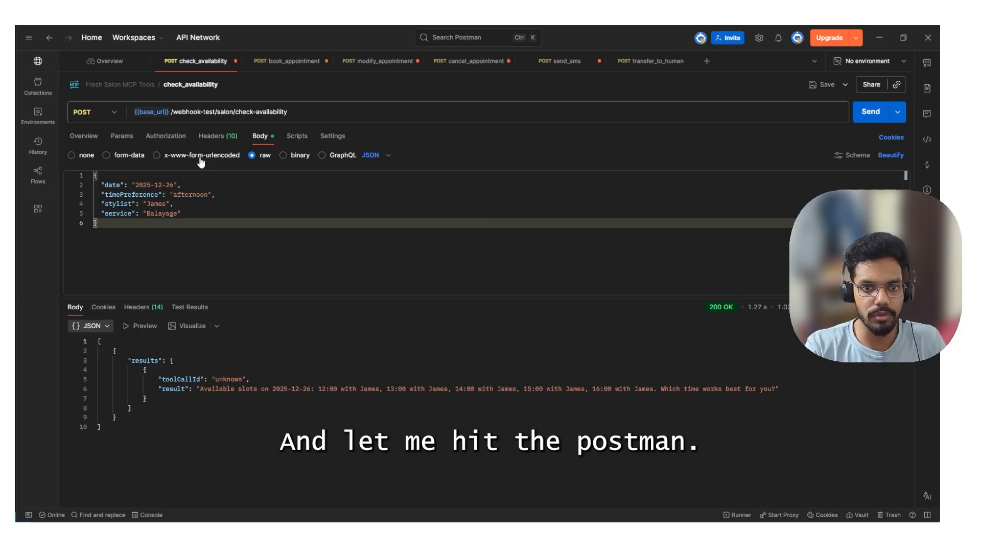
pyautogui.press('Up')
pyautogui.press('Up')
pyautogui.press('Up')
pyautogui.press('Up')
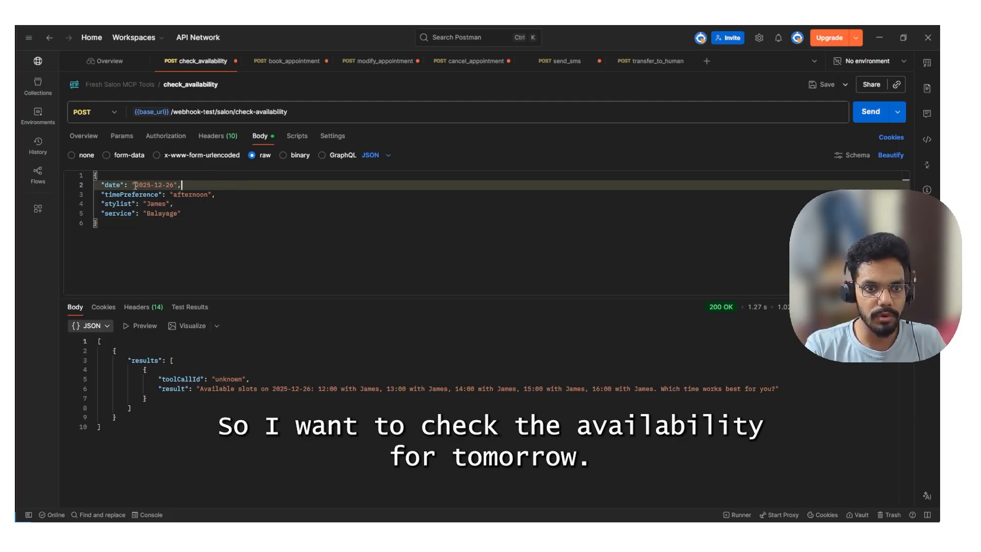
pyautogui.moveTo(136, 185); pyautogui.dragTo(183, 185)
pyautogui.click(183, 212)
pyautogui.doubleClick(159, 204)
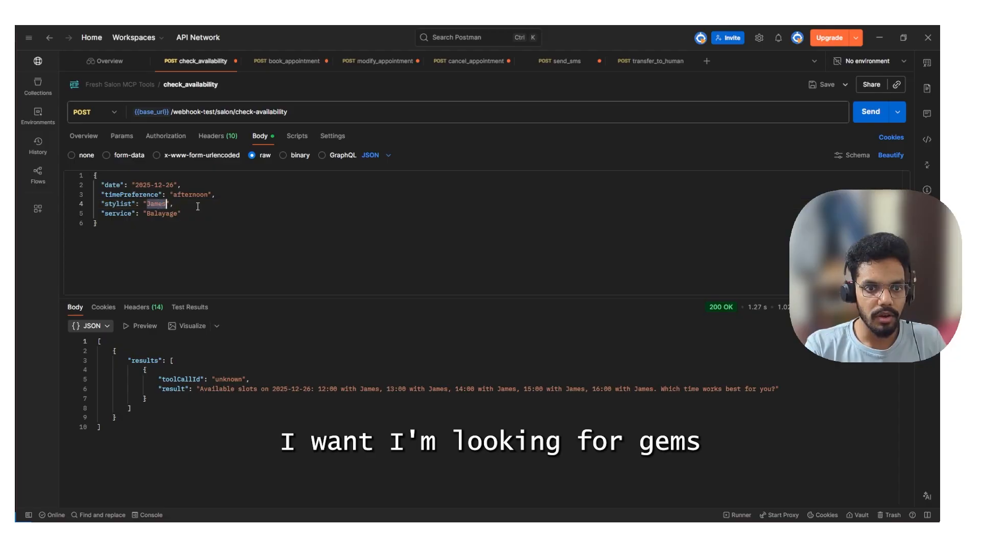
pyautogui.click(229, 186)
pyautogui.doubleClick(190, 194)
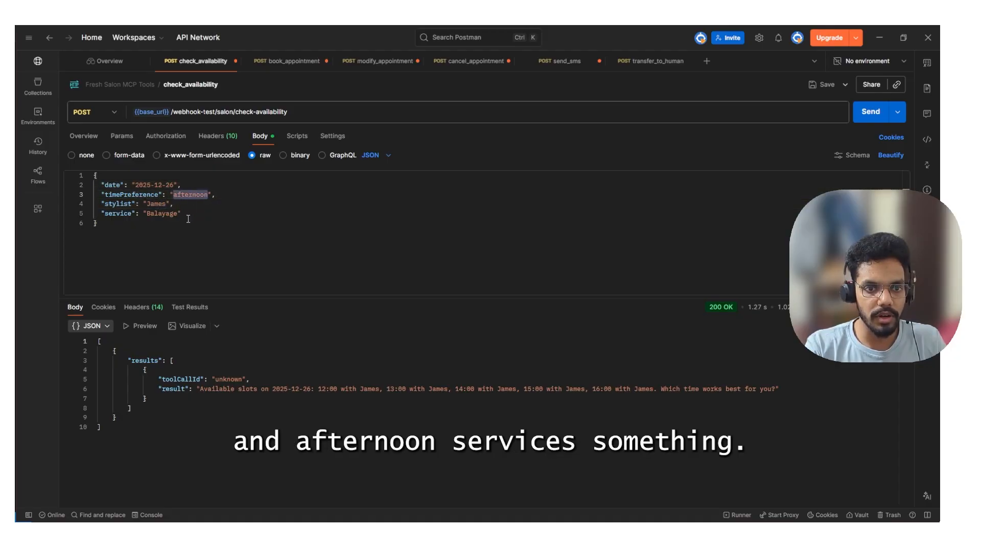
pyautogui.click(188, 219)
pyautogui.click(871, 111)
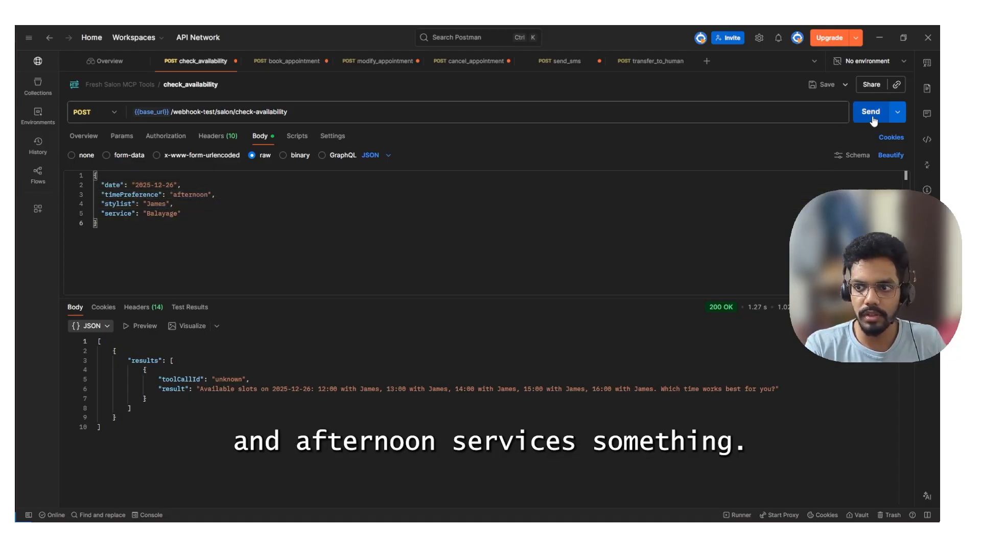
# Switch back to n8n and open the Get Calendar Events node to inspect its input and output
pyautogui.hotkey('alt', 'Tab')
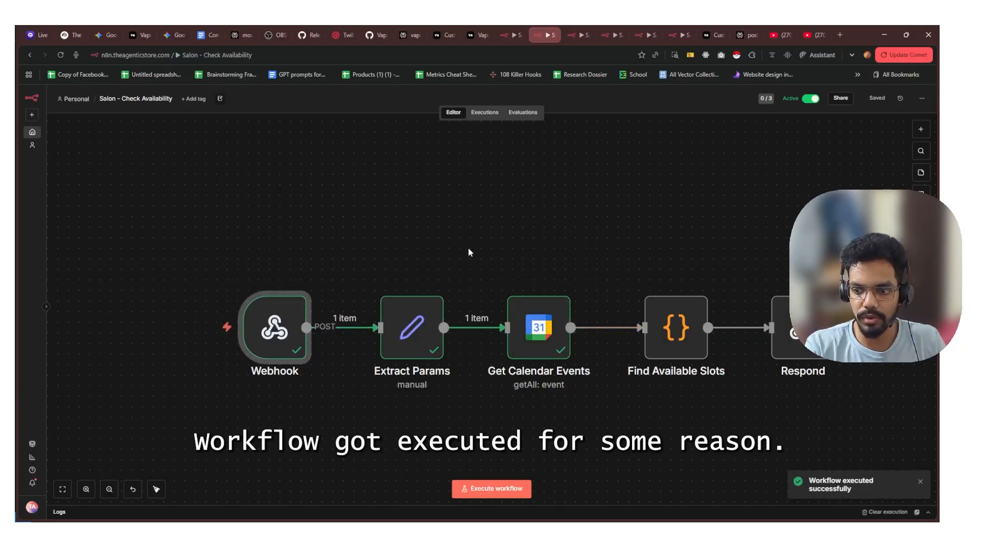
pyautogui.hscroll(3, 468, 253)
pyautogui.click(468, 347)
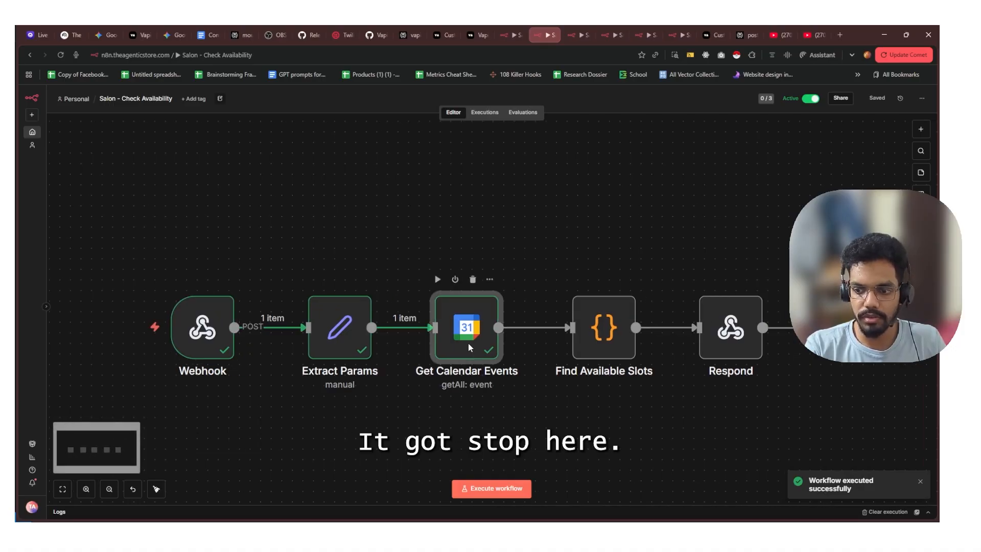
pyautogui.doubleClick(469, 347)
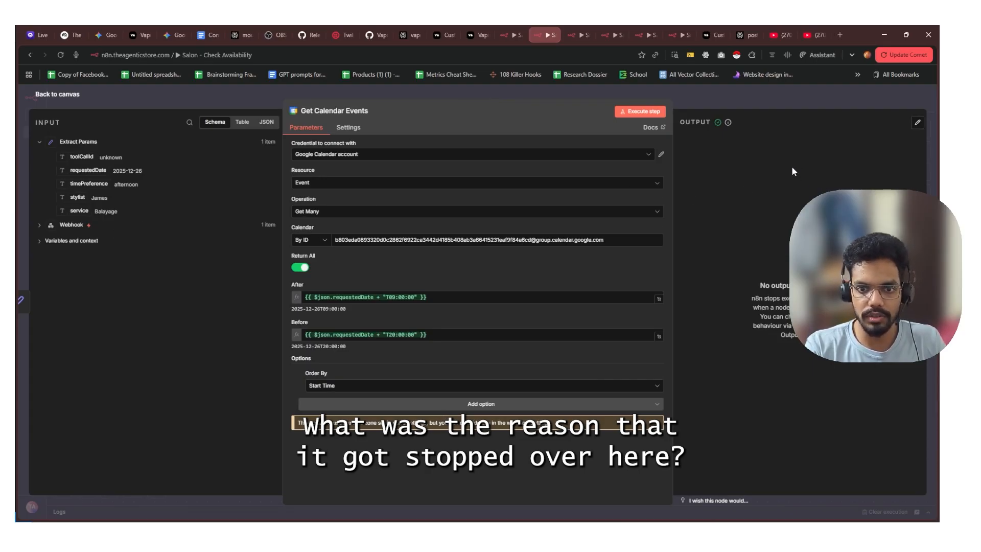
# Set the Get Calendar Events node's calendar to n8n, chosen from the list, and execute the node
pyautogui.click(301, 240)
pyautogui.click(308, 258)
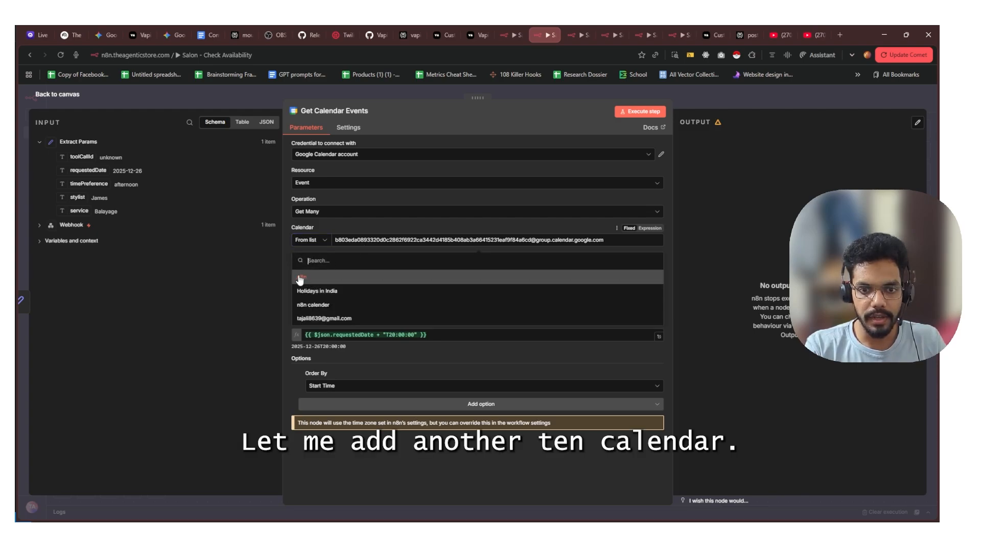
pyautogui.click(301, 277)
pyautogui.click(626, 111)
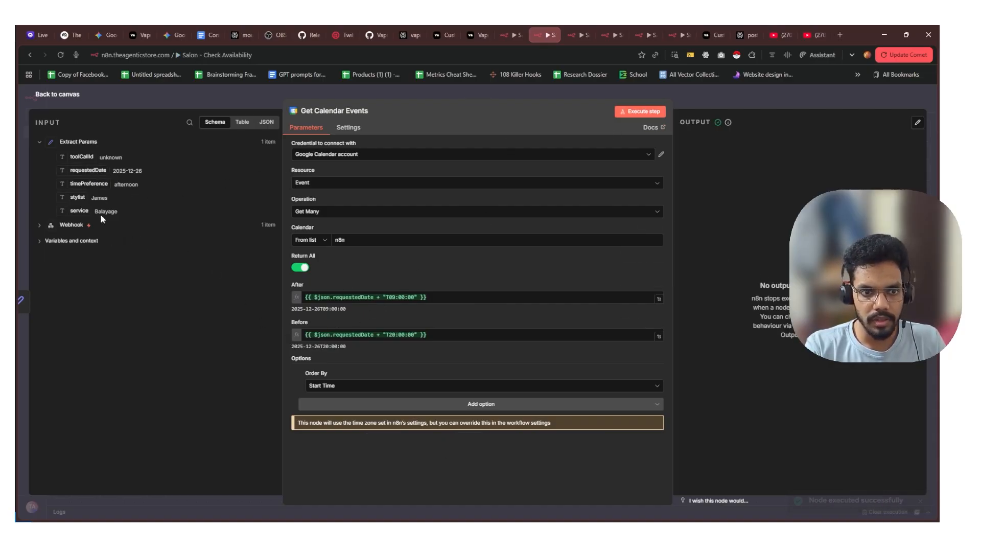
pyautogui.click(655, 112)
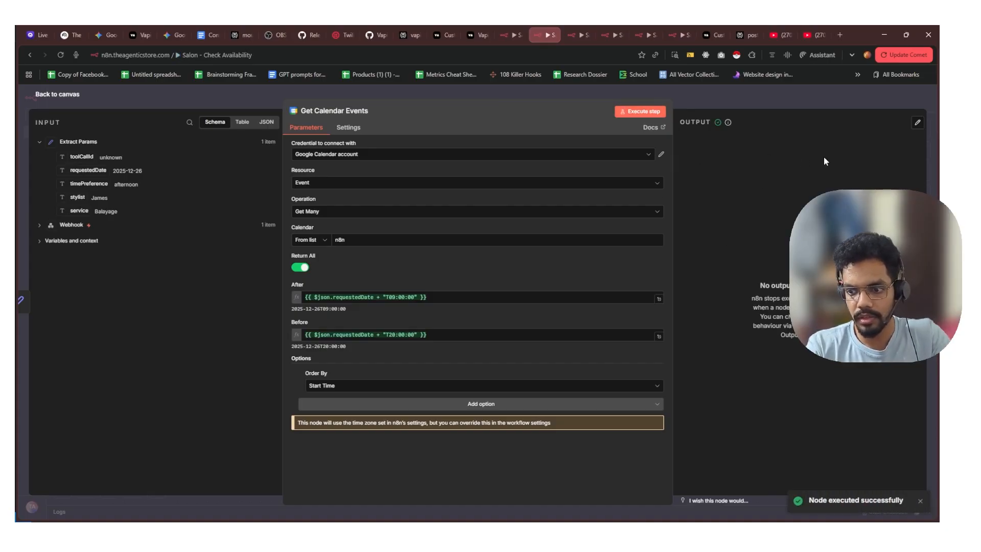
# Close the node, save the Check Availability workflow and reload its page
pyautogui.press('Escape')
pyautogui.click(573, 280)
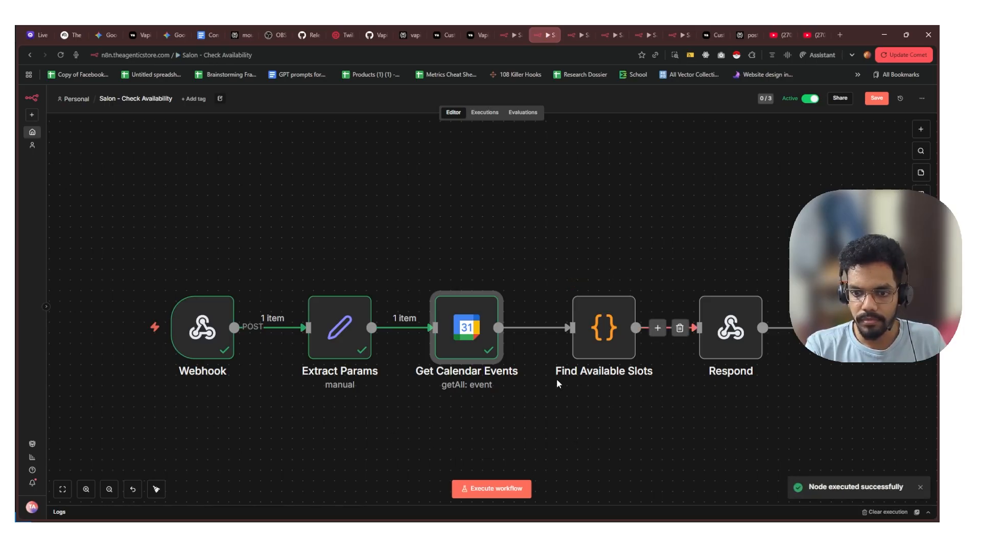
pyautogui.click(877, 98)
pyautogui.click(60, 54)
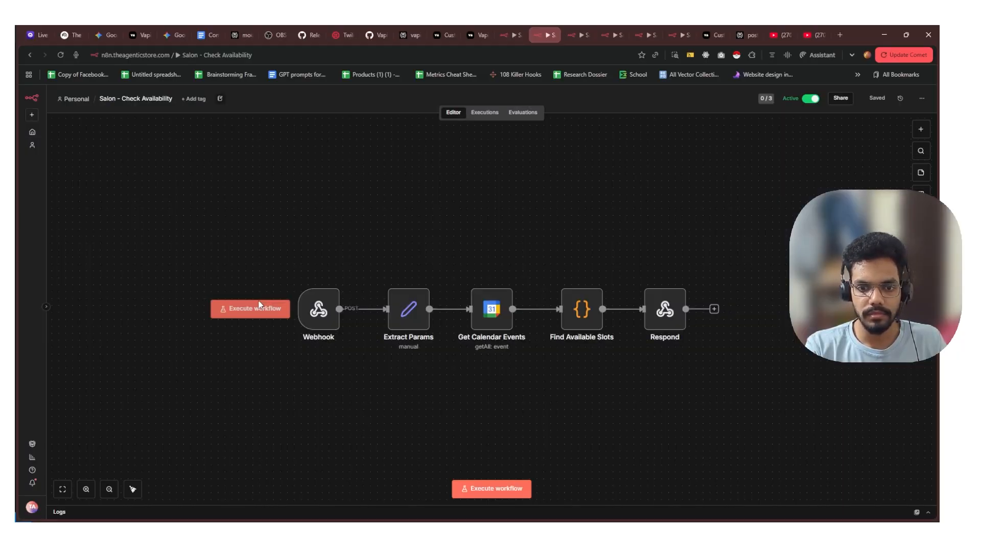
# Start another test execution of Check Availability, resend the check_availability request from Postman, and return to n8n
pyautogui.click(271, 312)
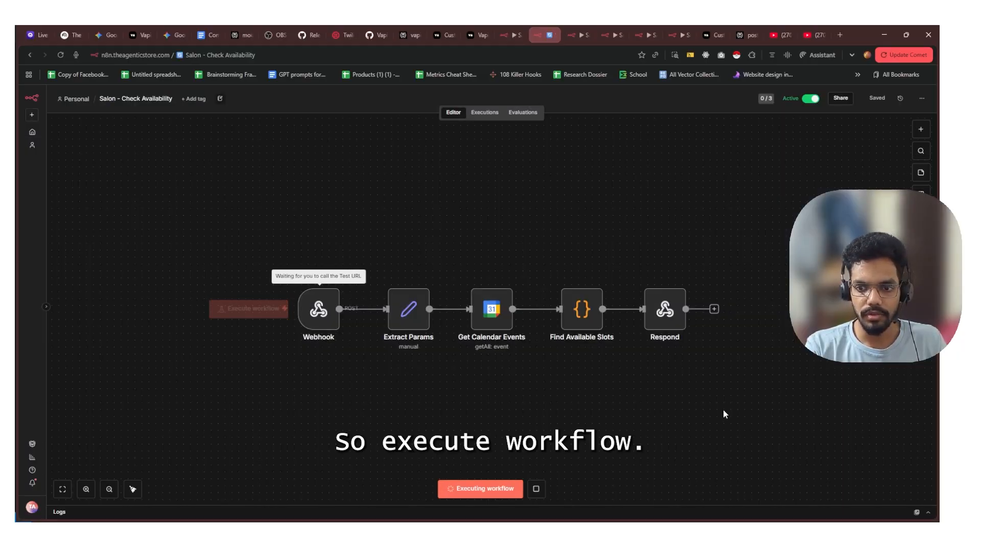
pyautogui.hotkey('alt', 'Tab')
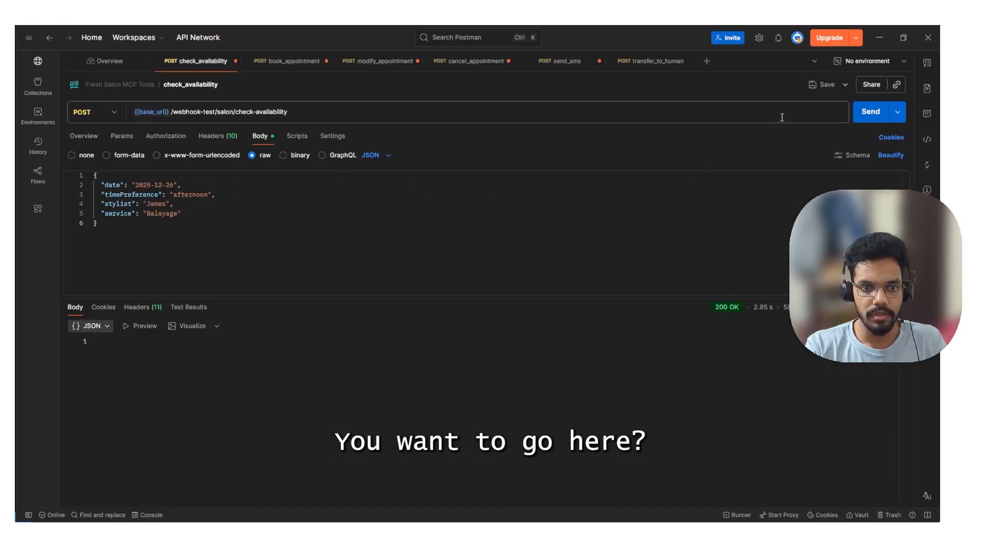
pyautogui.click(878, 112)
pyautogui.hotkey('alt', 'Tab')
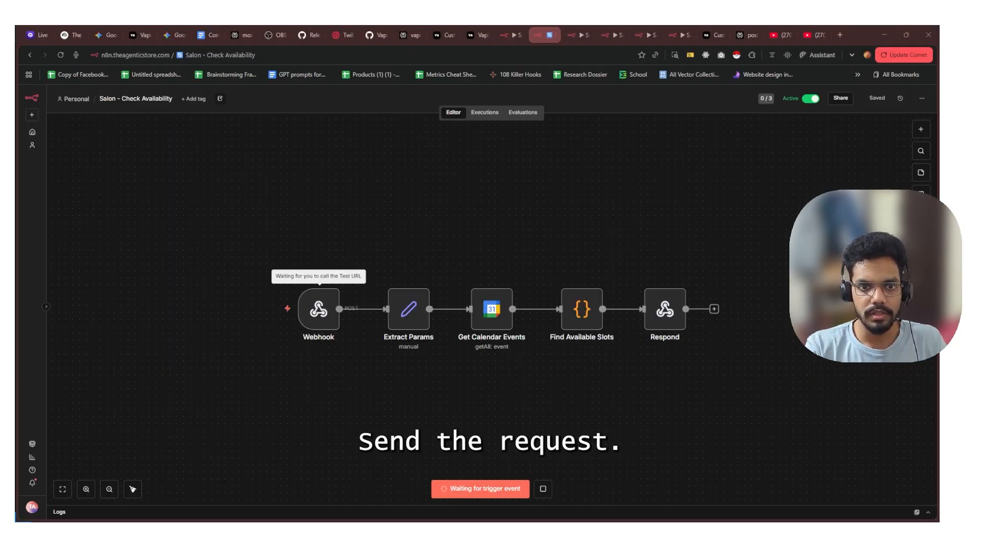
# Reopen the Get Calendar Events node and check its credential, resource and operation choices, keeping Event and Get Many
pyautogui.doubleClick(501, 311)
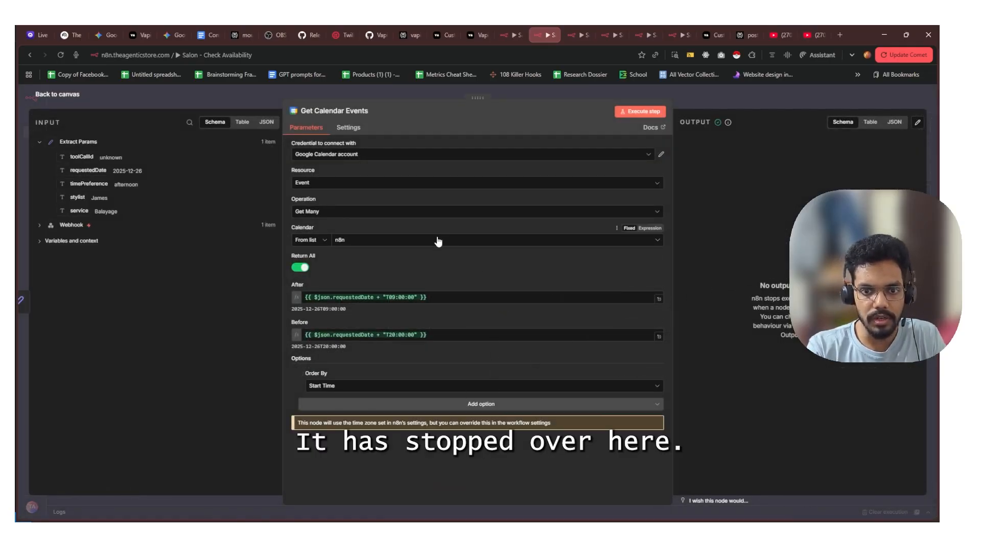
pyautogui.click(314, 211)
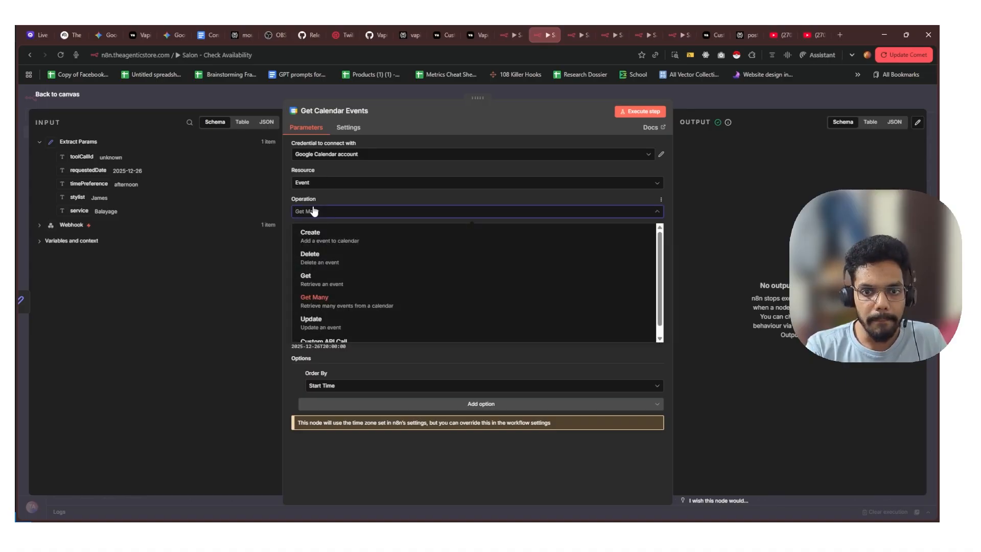
pyautogui.click(314, 211)
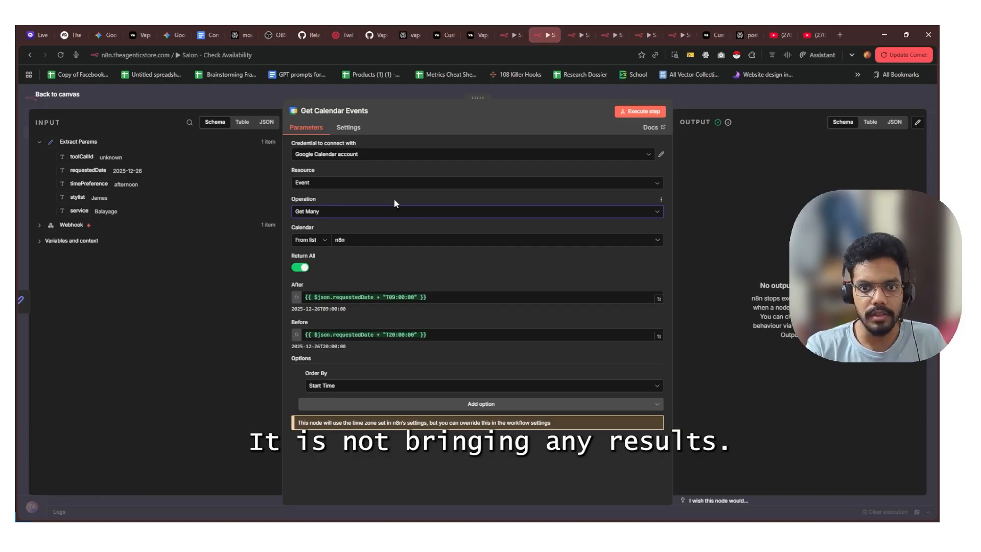
pyautogui.click(335, 155)
pyautogui.click(305, 183)
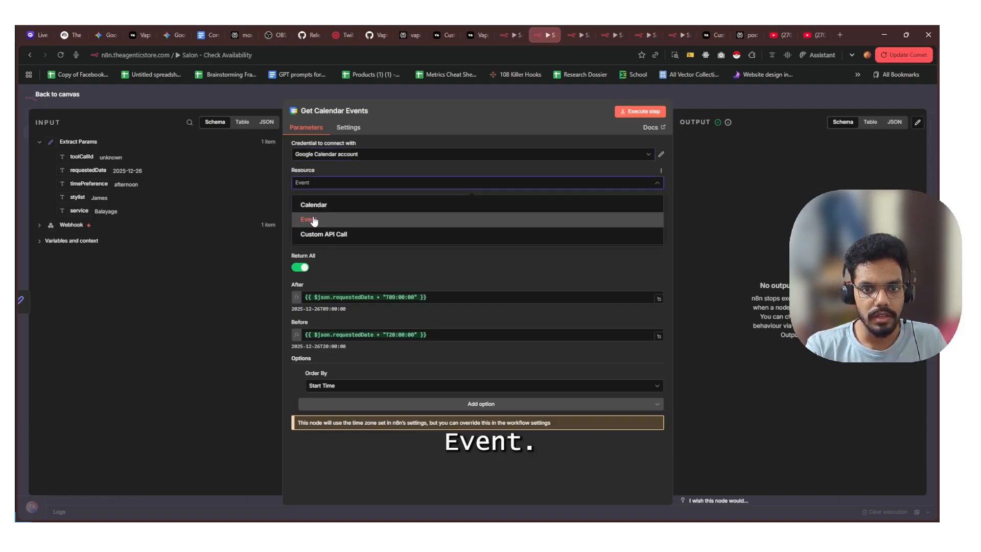
pyautogui.click(313, 221)
pyautogui.click(310, 212)
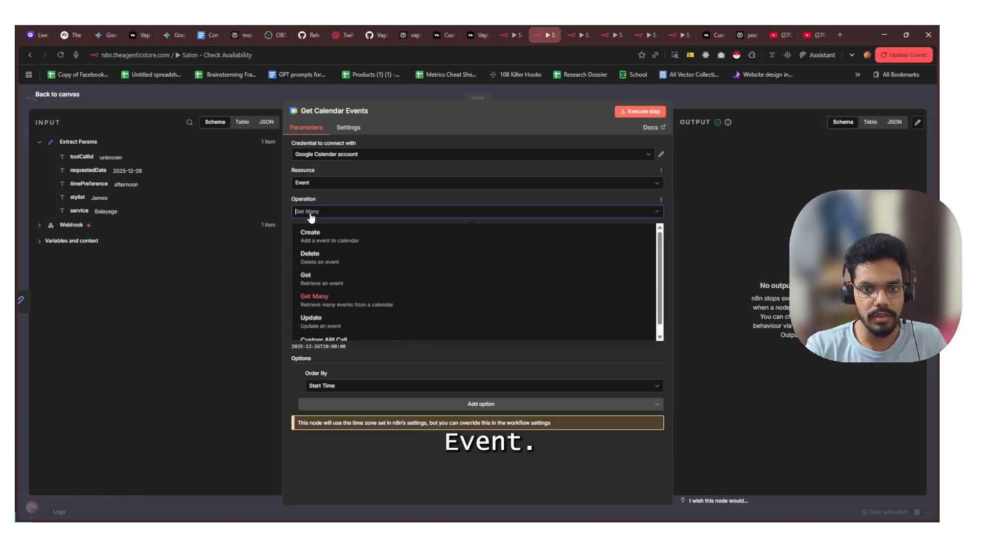
pyautogui.click(311, 302)
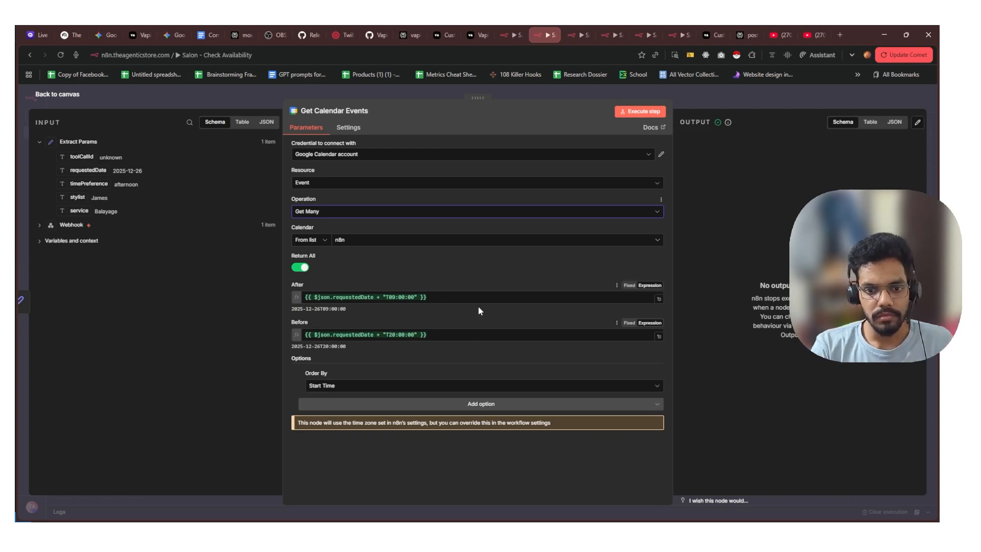
# Check the Order By choices of Get Calendar Events, keep Start Time, and execute the node again
pyautogui.click(388, 386)
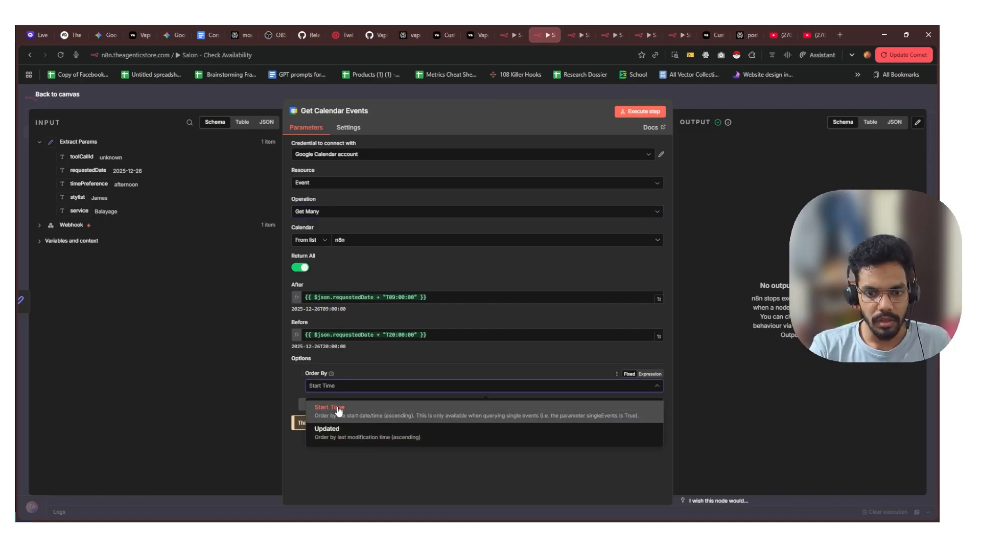
pyautogui.click(338, 412)
pyautogui.click(640, 111)
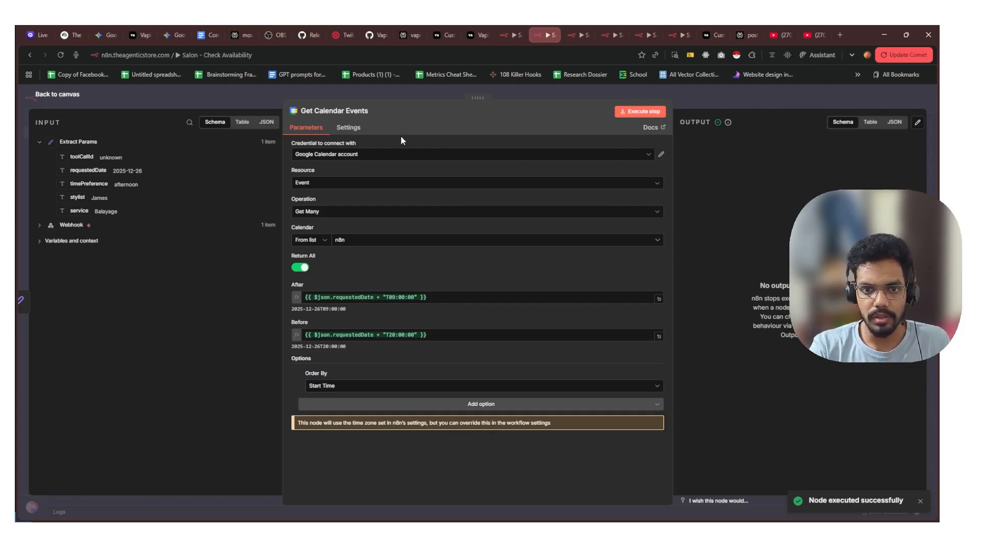
# Enable Always Output Data for the Get Calendar Events node and execute the node with that setting
pyautogui.click(350, 131)
pyautogui.click(300, 156)
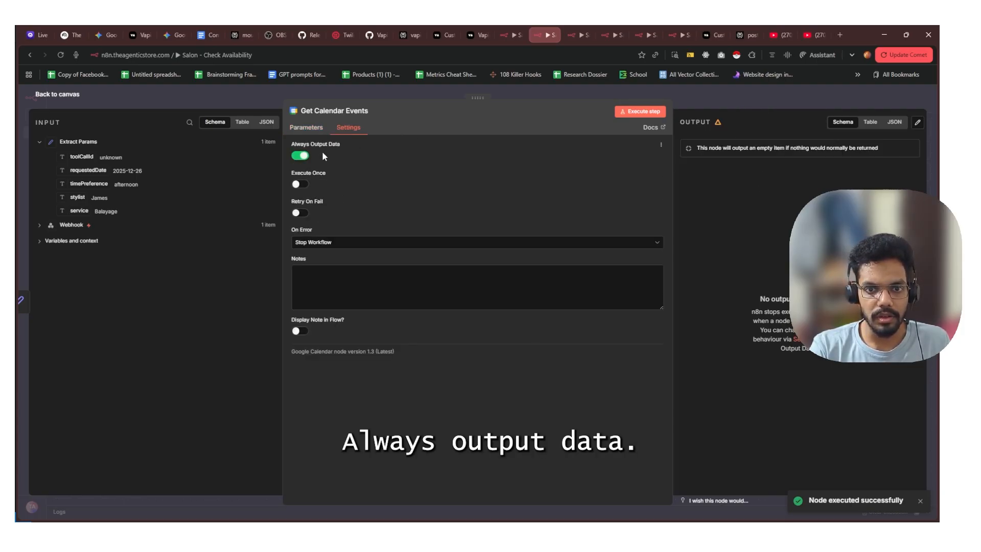
pyautogui.click(307, 127)
pyautogui.click(646, 117)
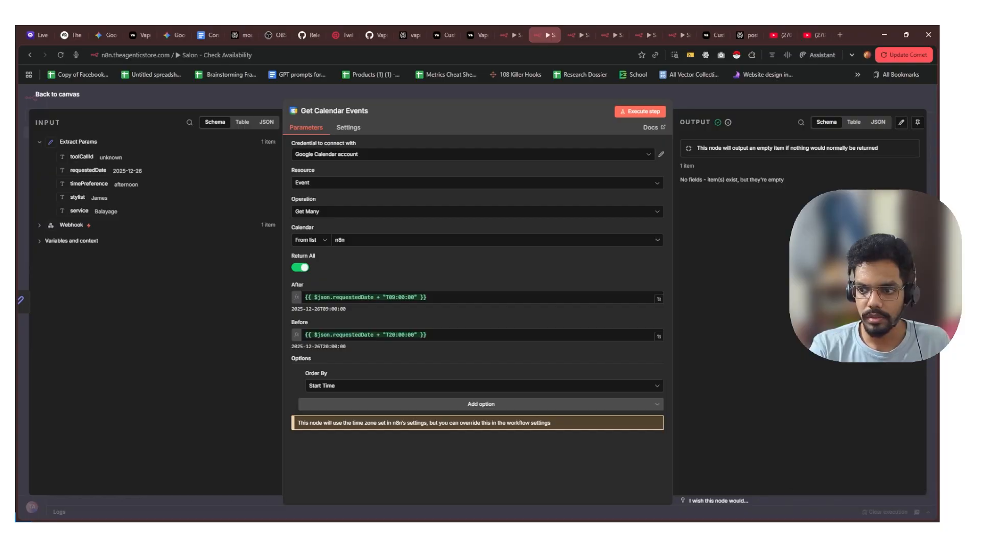
# Move on to the Find Available Slots node, execute it, and look through its JavaScript code
pyautogui.click(933, 302)
pyautogui.click(603, 113)
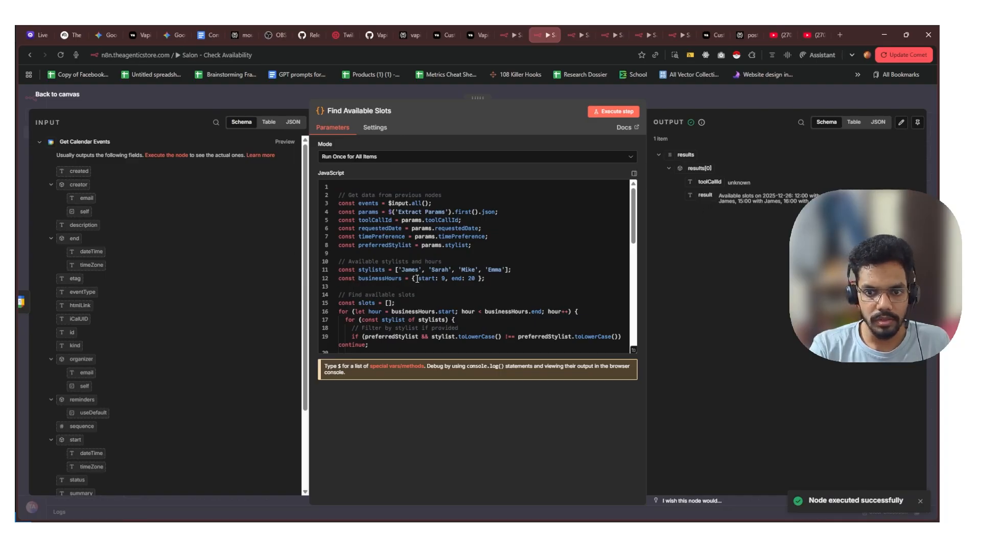
pyautogui.scroll(-2, 417, 279)
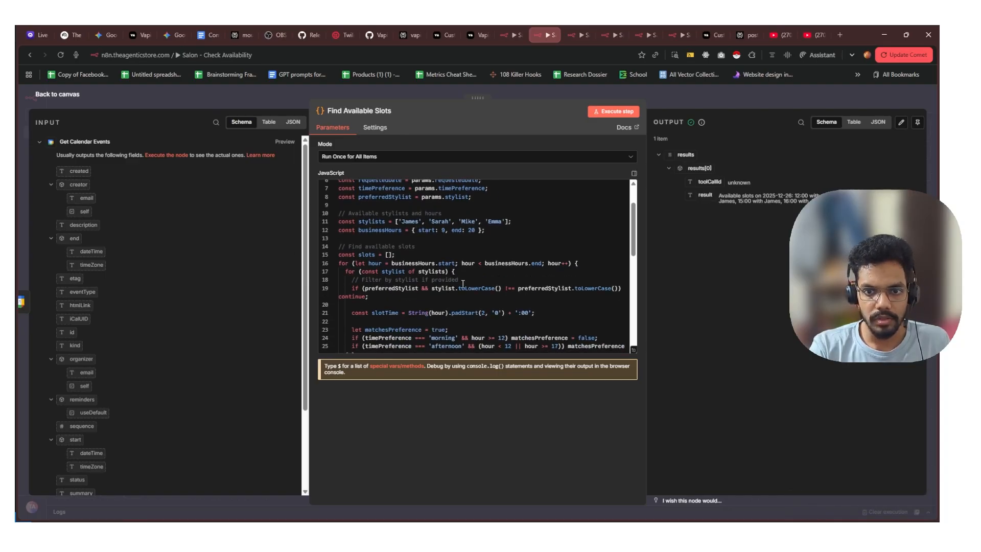
# Read the rest of the Find Available Slots JavaScript code, including the result formatting, and return to the workflow canvas
pyautogui.scroll(-9, 463, 283)
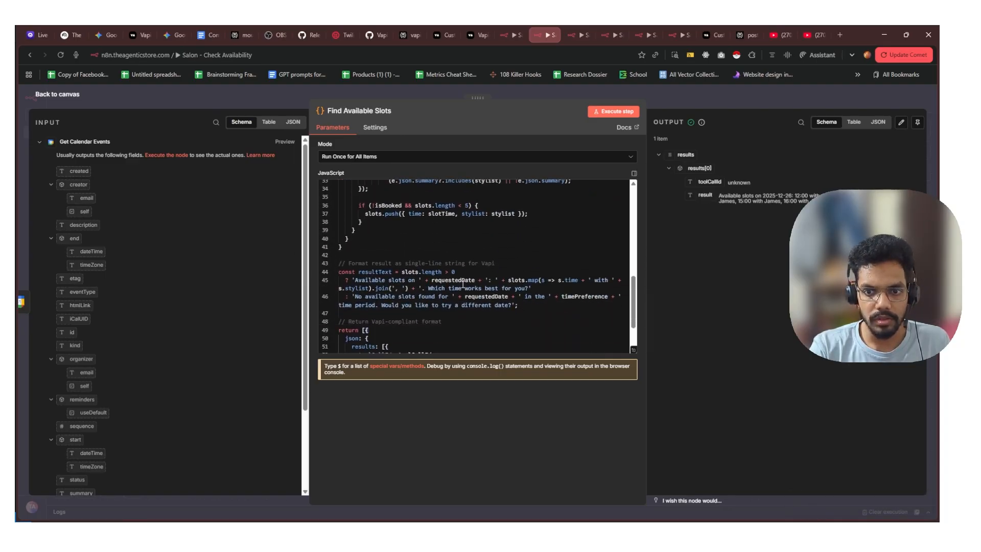
pyautogui.scroll(-3, 463, 285)
pyautogui.press('Escape')
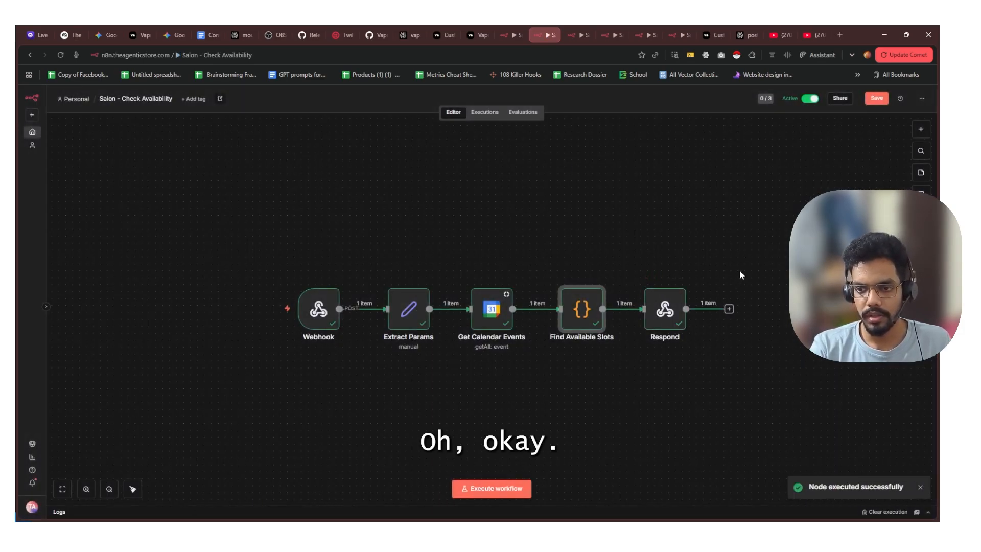
# Switch to Postman, send the check_availability request again, and read the time slots offered in the response
pyautogui.hotkey('alt', 'Tab')
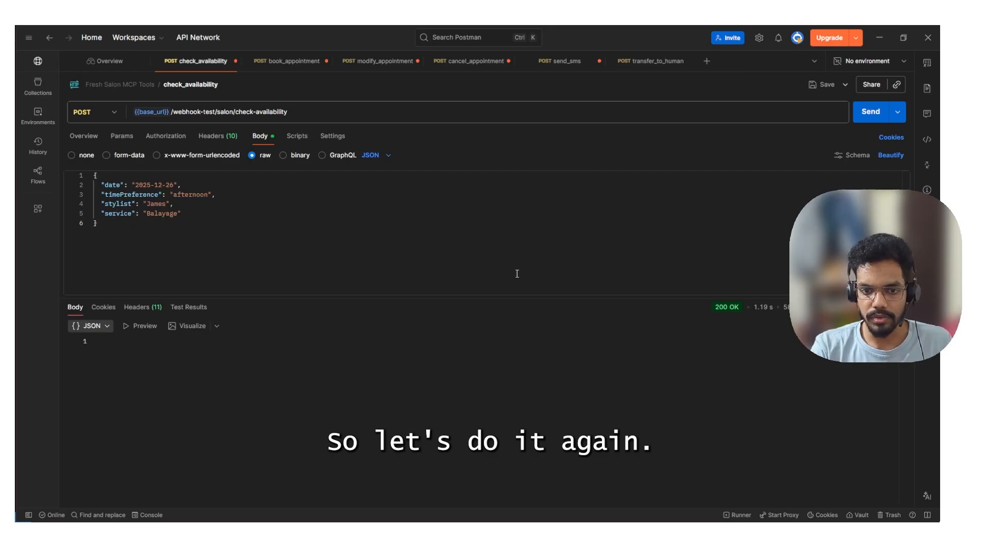
pyautogui.click(866, 113)
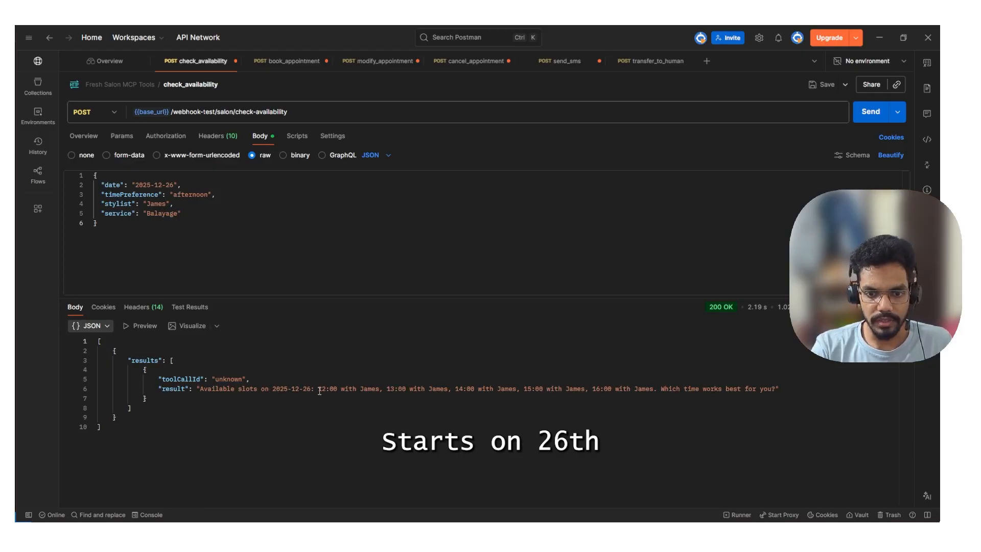
pyautogui.moveTo(318, 389); pyautogui.dragTo(445, 389)
pyautogui.click(467, 389)
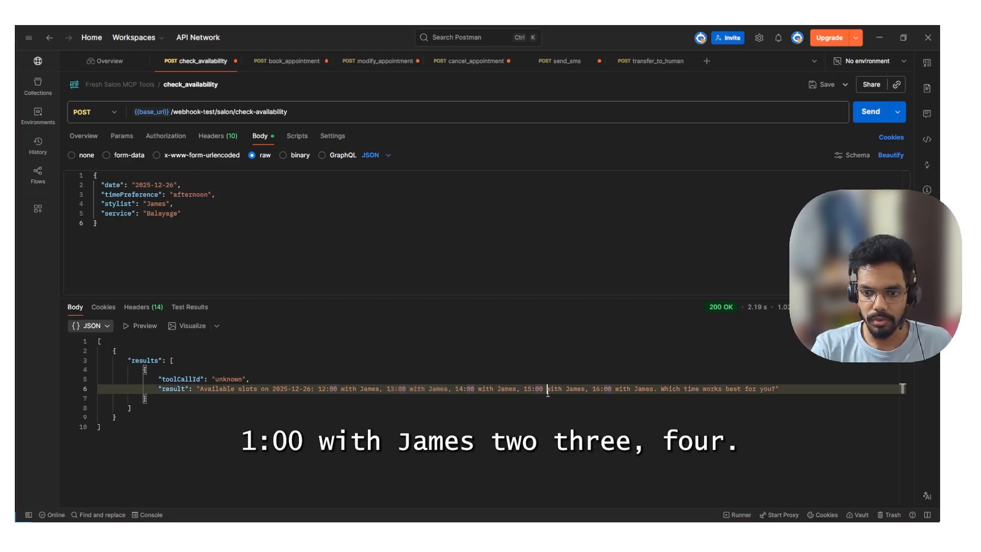
pyautogui.click(605, 390)
pyautogui.click(687, 408)
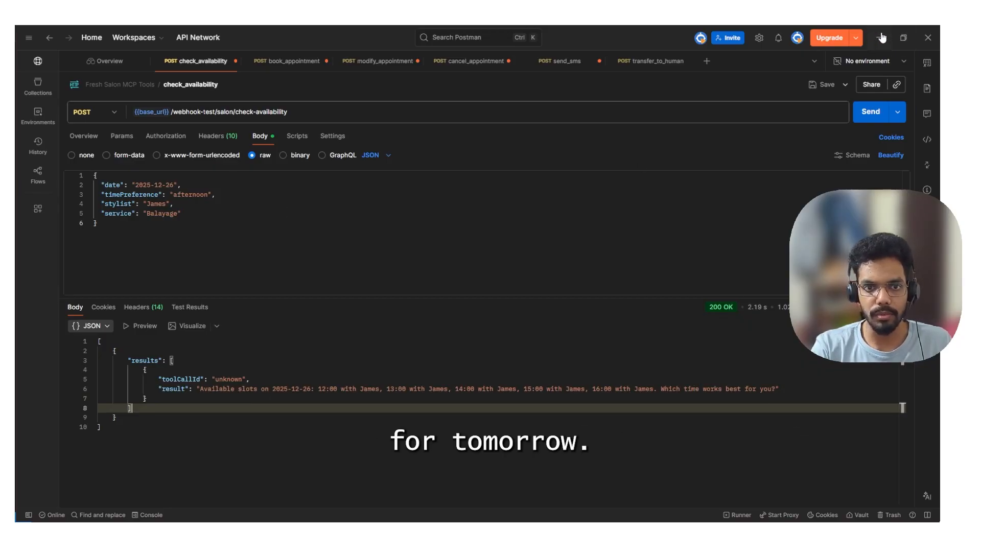
# Look over the book_appointment, modify_appointment and cancel_appointment requests and their previous responses
pyautogui.click(275, 65)
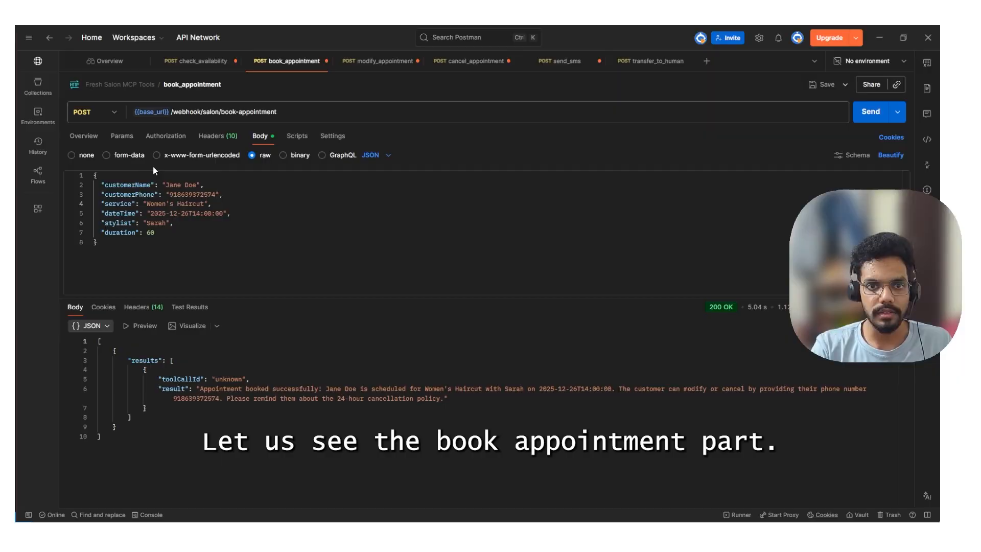
pyautogui.click(251, 189)
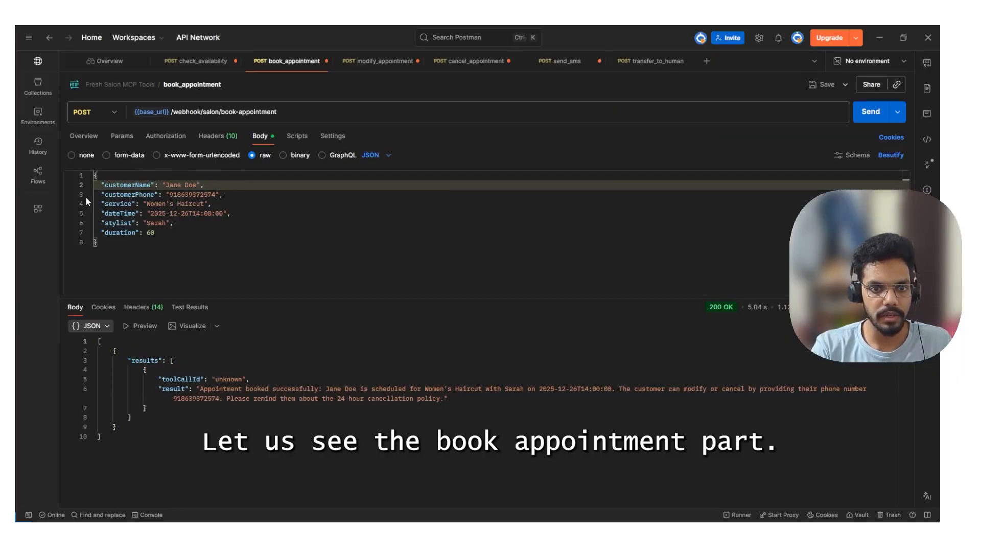
pyautogui.click(383, 61)
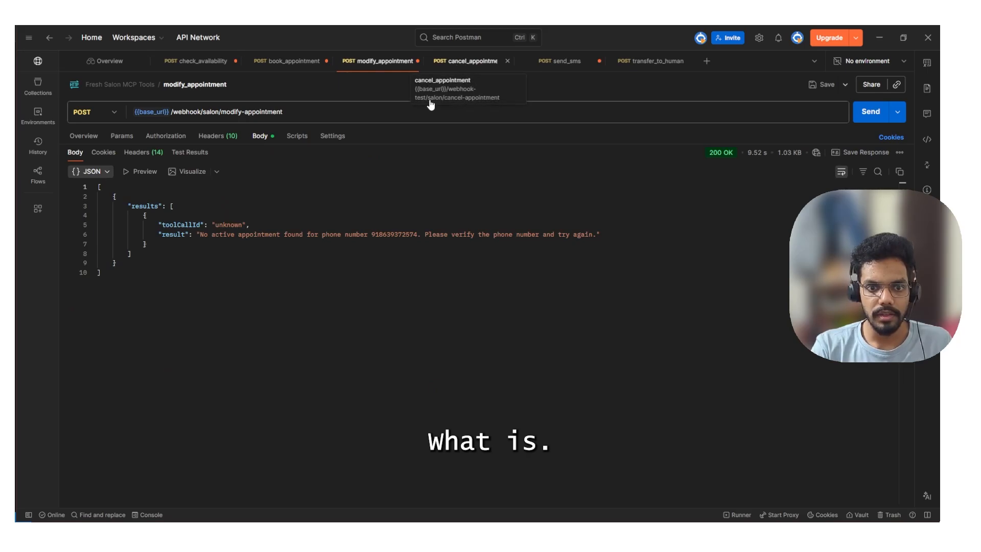
pyautogui.click(460, 61)
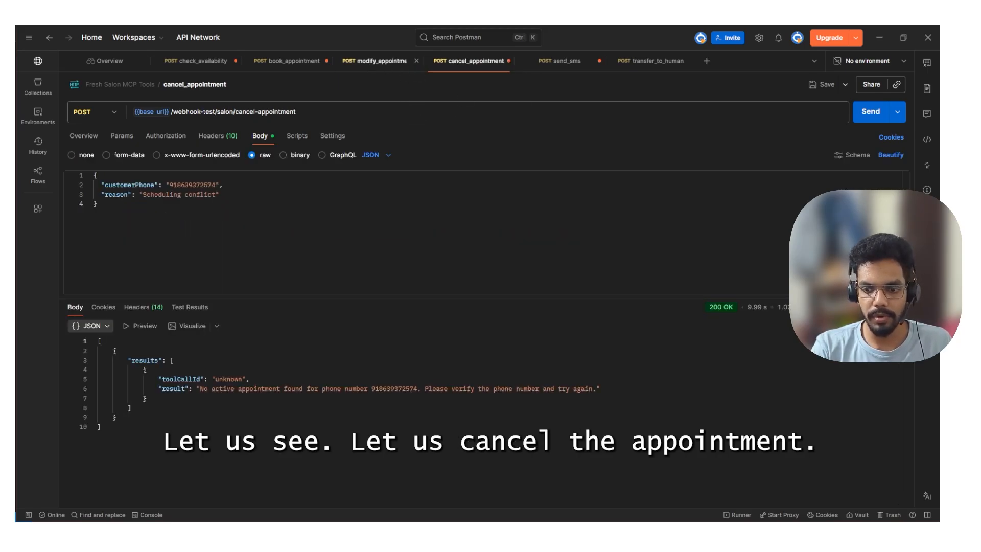
pyautogui.click(366, 61)
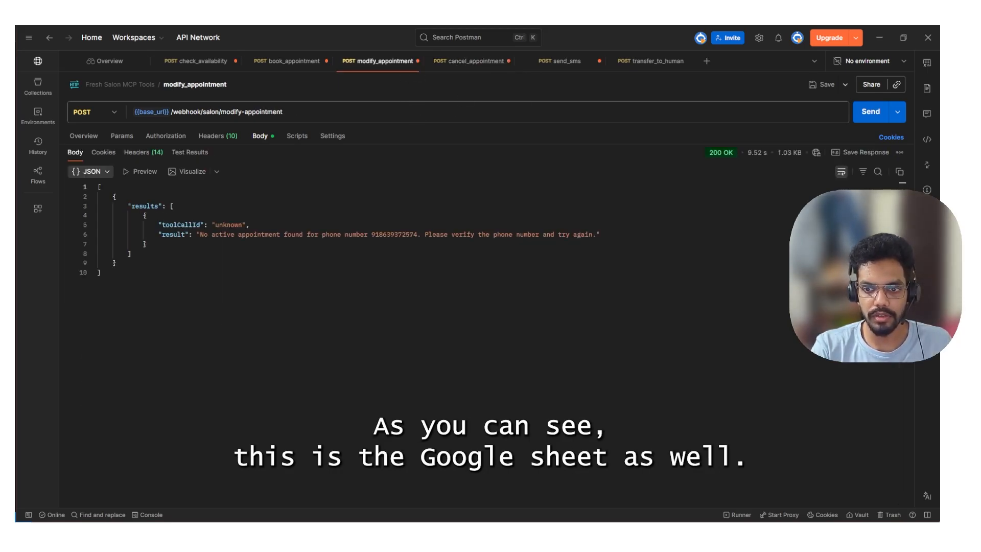
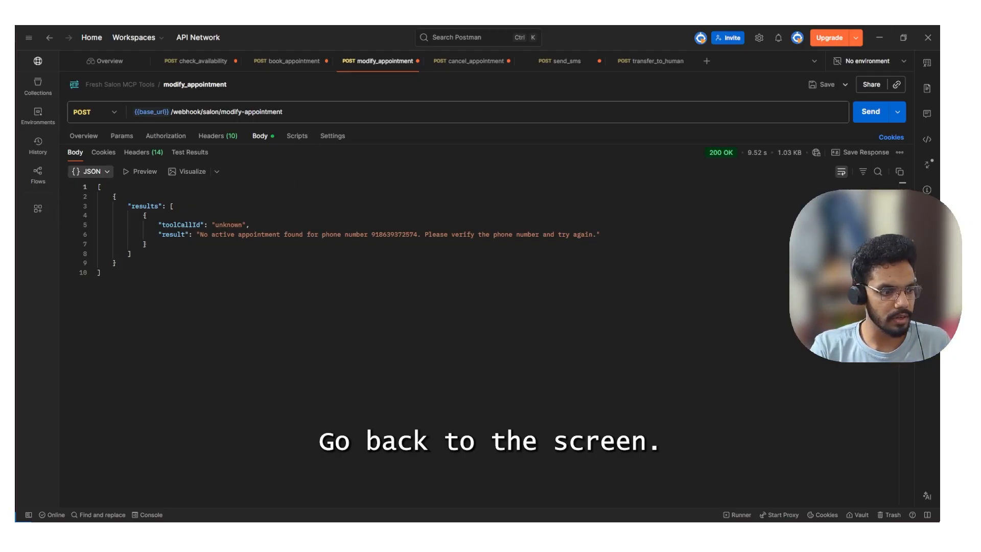
pyautogui.hotkey('alt', 'Tab')
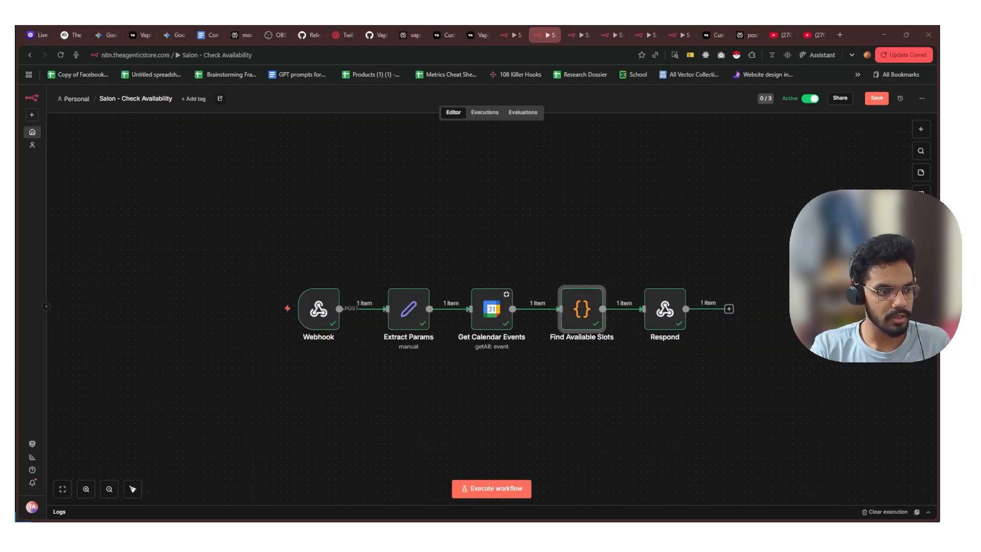
pyautogui.hotkey('alt', 'Tab')
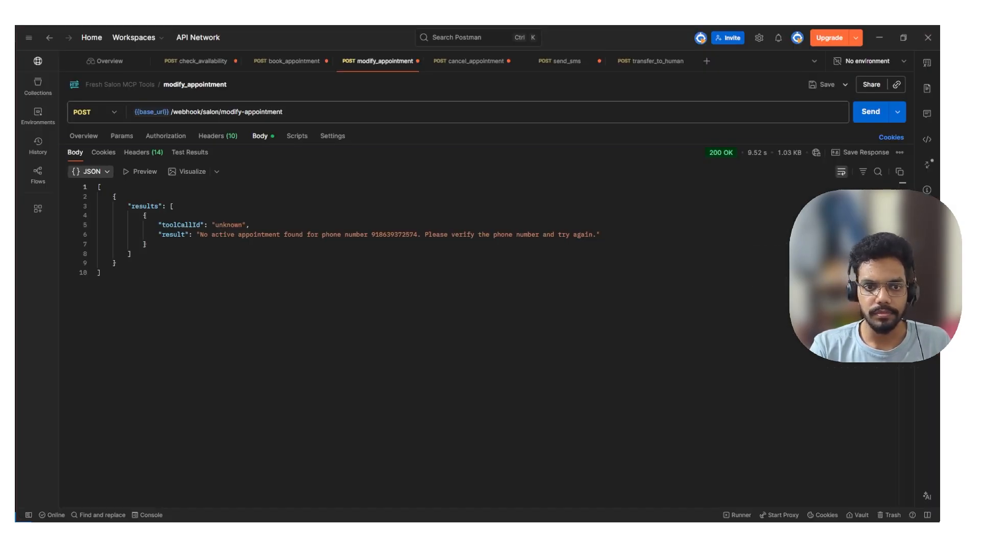
# Change the book_appointment request's URL path to /webhook-test/salon/book-appointment
pyautogui.click(311, 62)
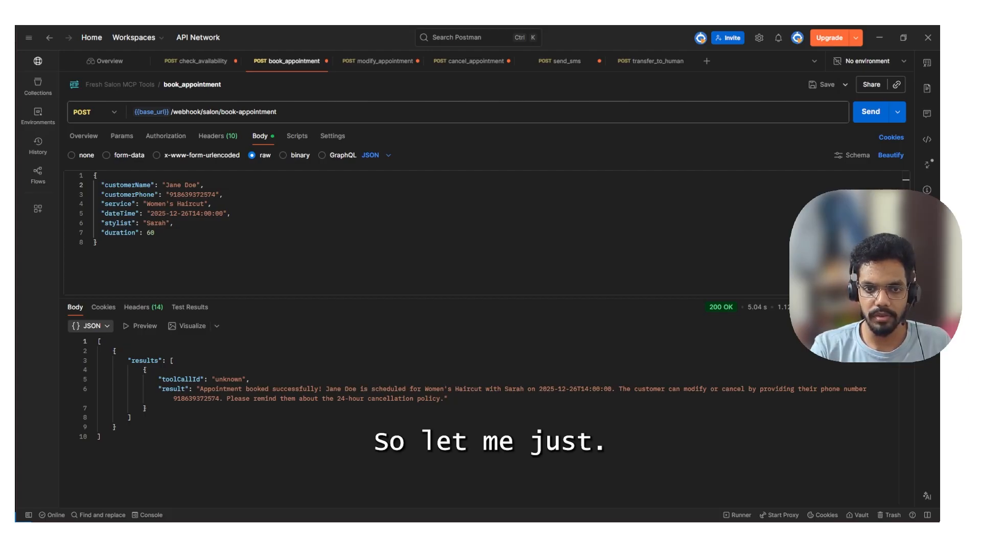
pyautogui.click(202, 113)
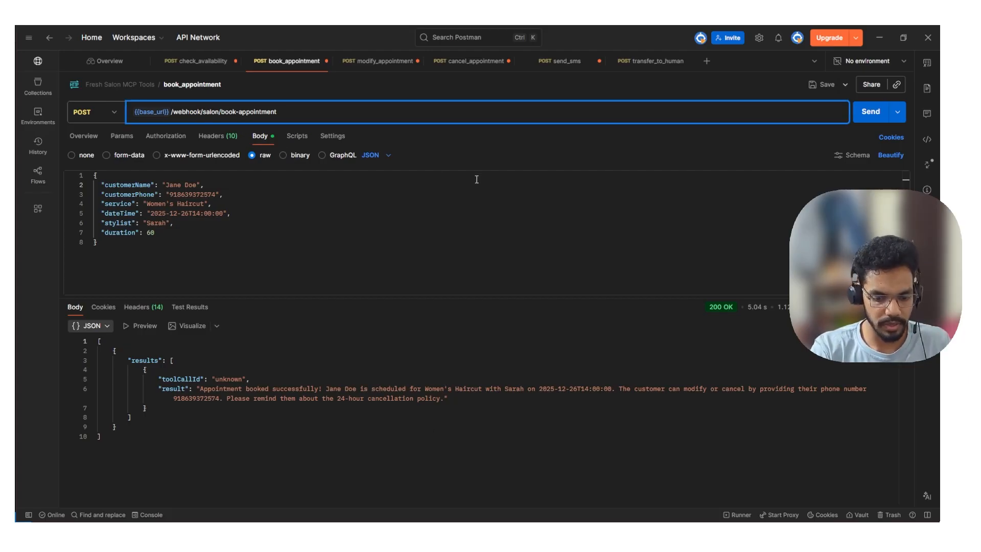
pyautogui.write('-test')
pyautogui.click(498, 223)
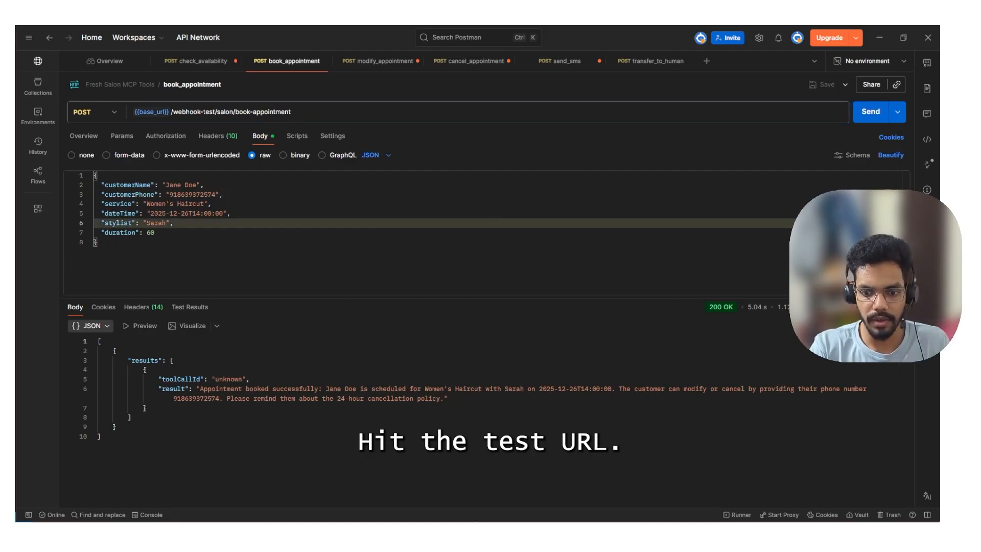
# Switch to n8n, find the Salon - Book Appointment workflow among the open workflows, and start its test execution
pyautogui.hotkey('alt', 'Tab')
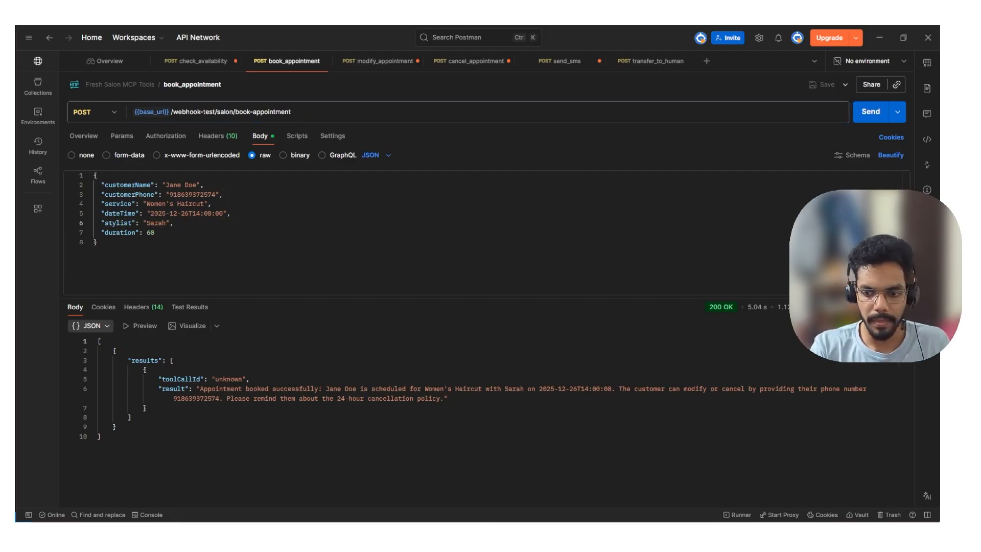
pyautogui.hotkey('alt', 'Tab')
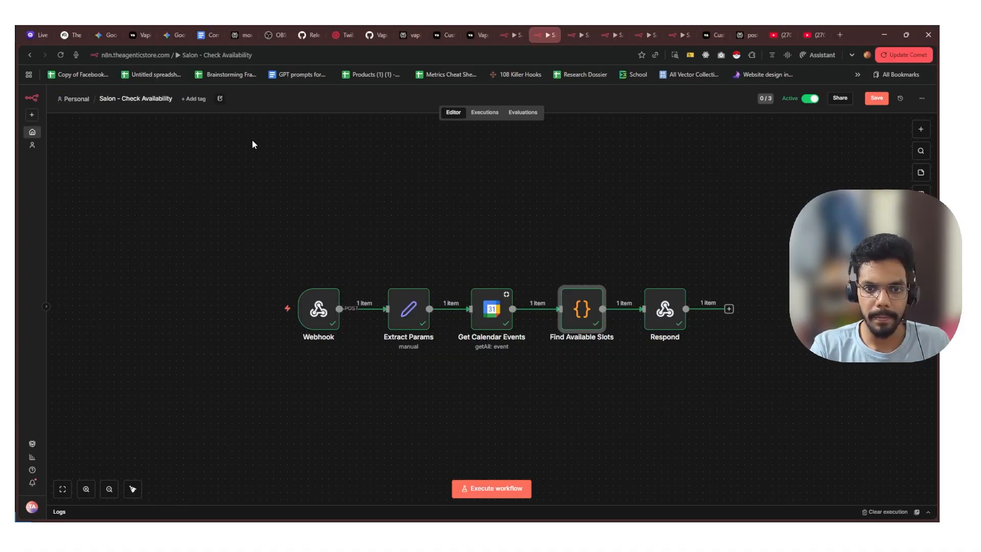
pyautogui.click(579, 32)
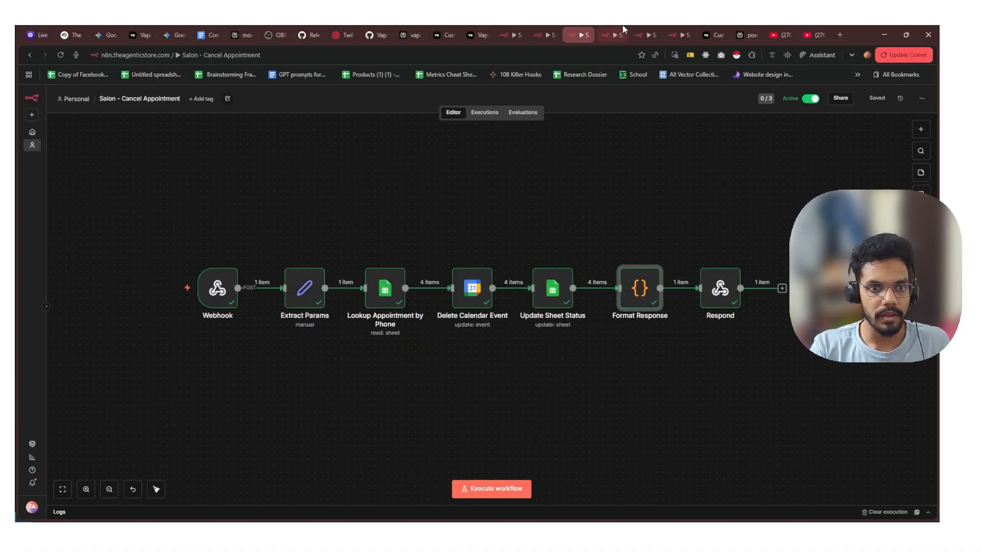
pyautogui.click(513, 34)
pyautogui.click(544, 32)
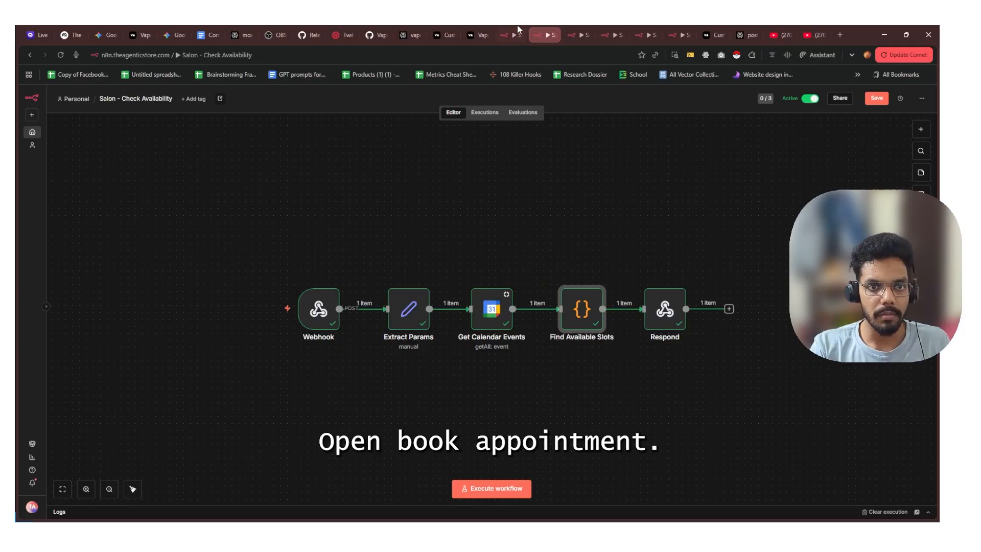
pyautogui.click(512, 34)
pyautogui.click(131, 275)
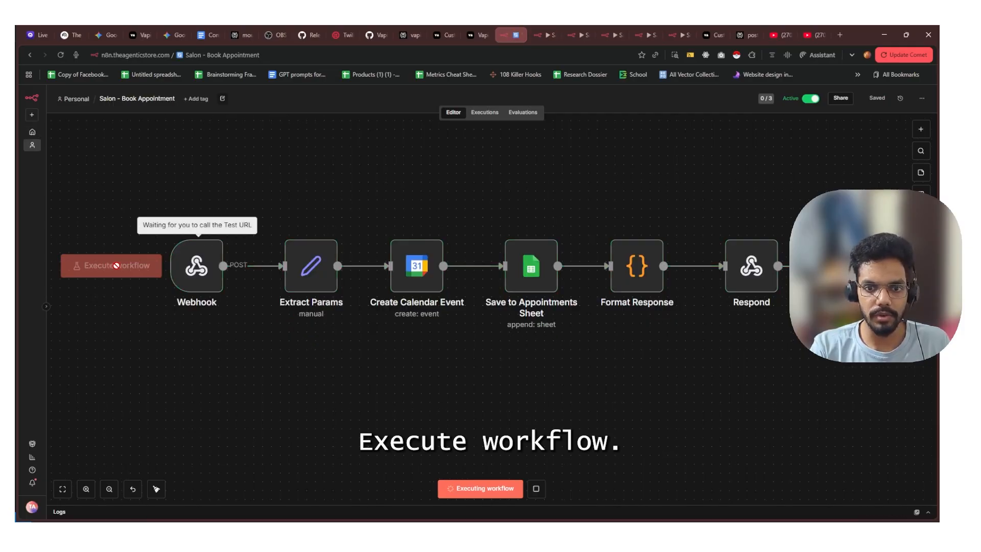
# Send the book_appointment request from Postman, check the workflow run in n8n, and review the request's date, time and stylist
pyautogui.hotkey('alt', 'Tab')
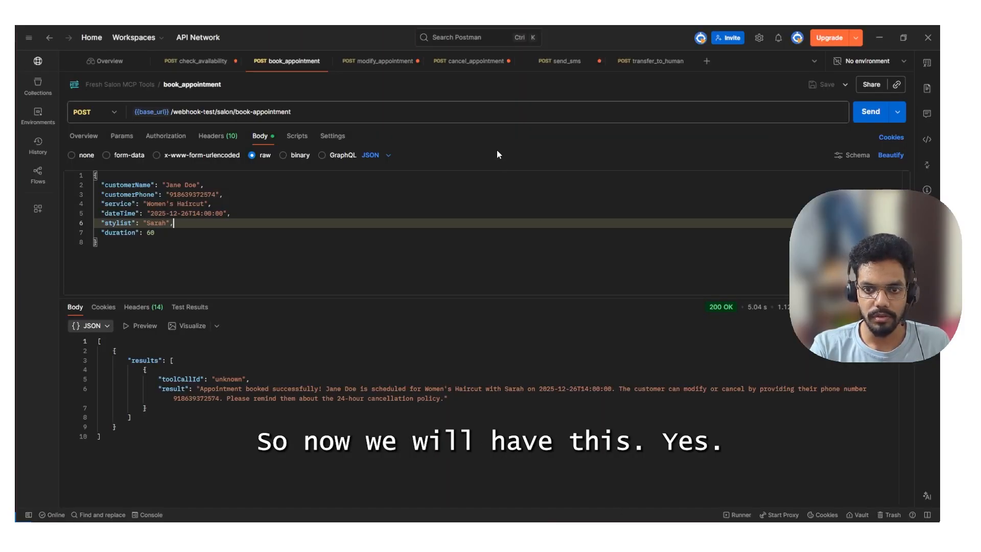
pyautogui.click(868, 110)
pyautogui.click(886, 33)
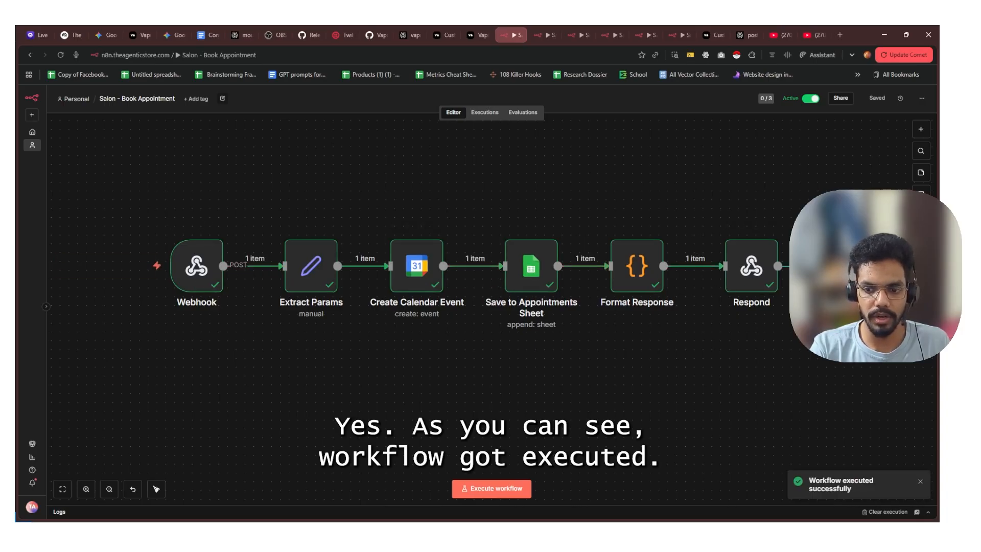
pyautogui.hotkey('alt', 'Tab')
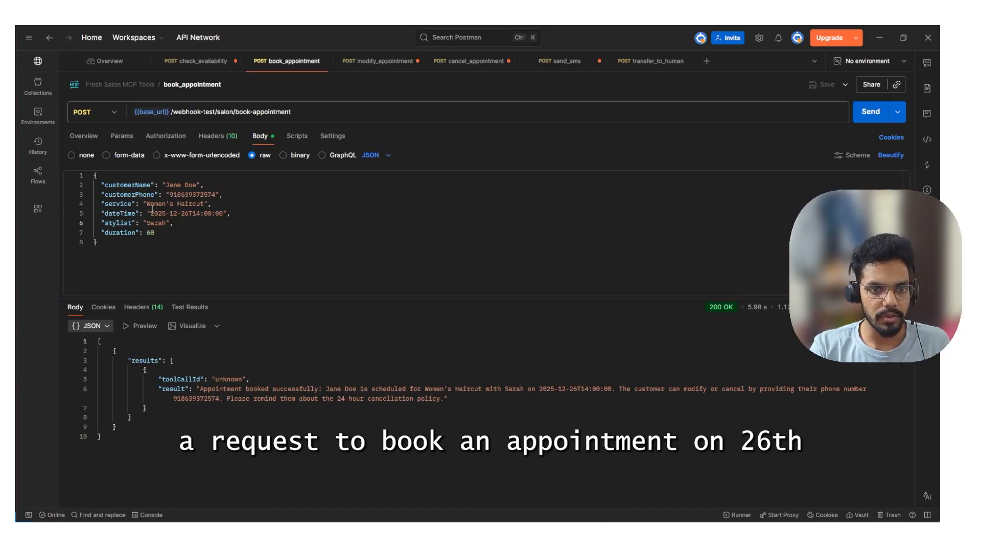
pyautogui.click(232, 213)
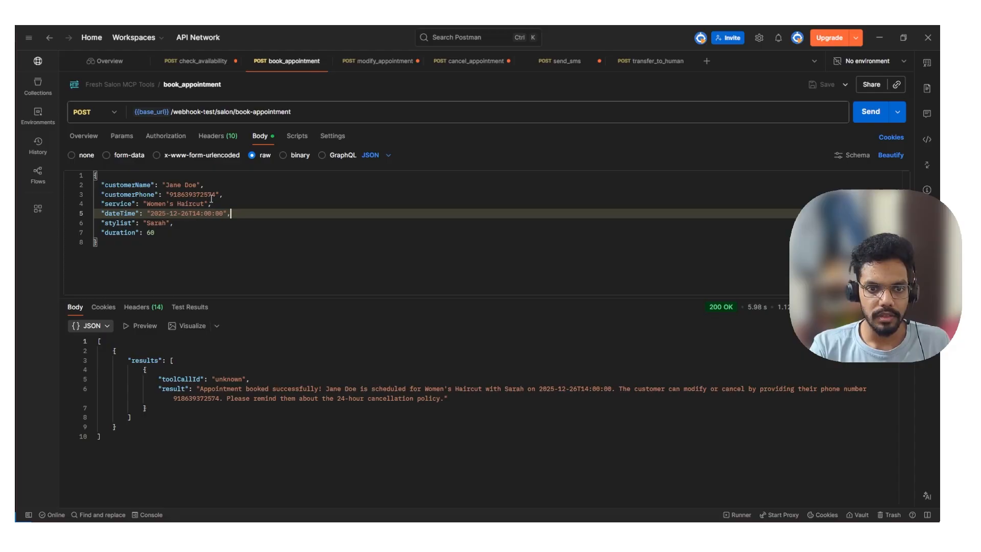
pyautogui.press('Down')
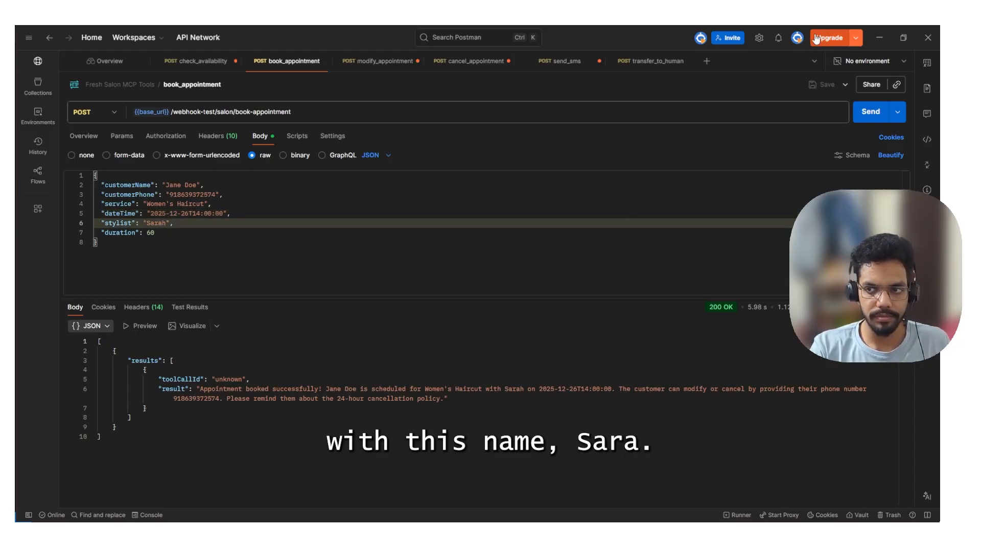
# Switch to the Fresh saloon Google Sheet and inspect the new appointment row's fields, from id and summary across to reminders
pyautogui.click(880, 37)
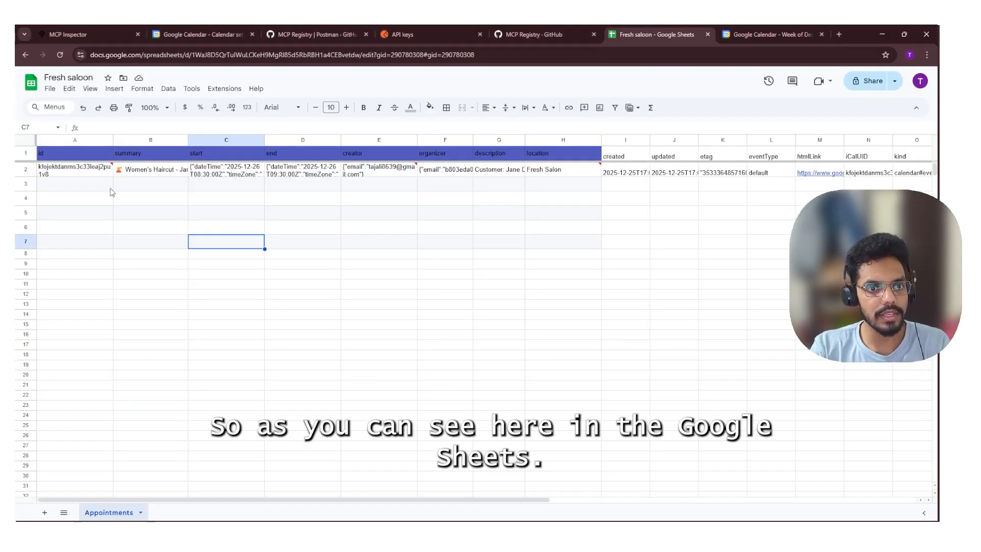
pyautogui.click(82, 173)
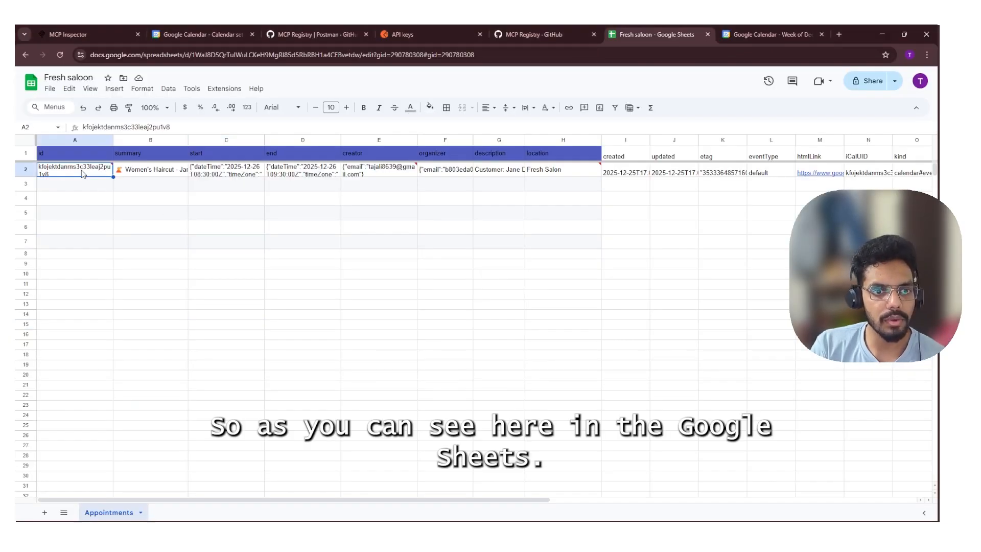
pyautogui.click(124, 244)
pyautogui.click(127, 170)
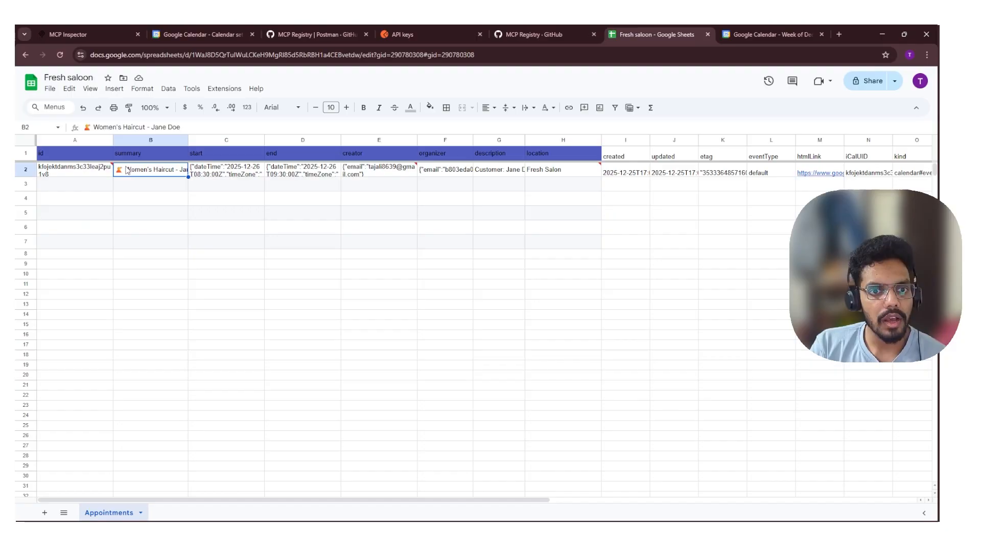
pyautogui.click(221, 174)
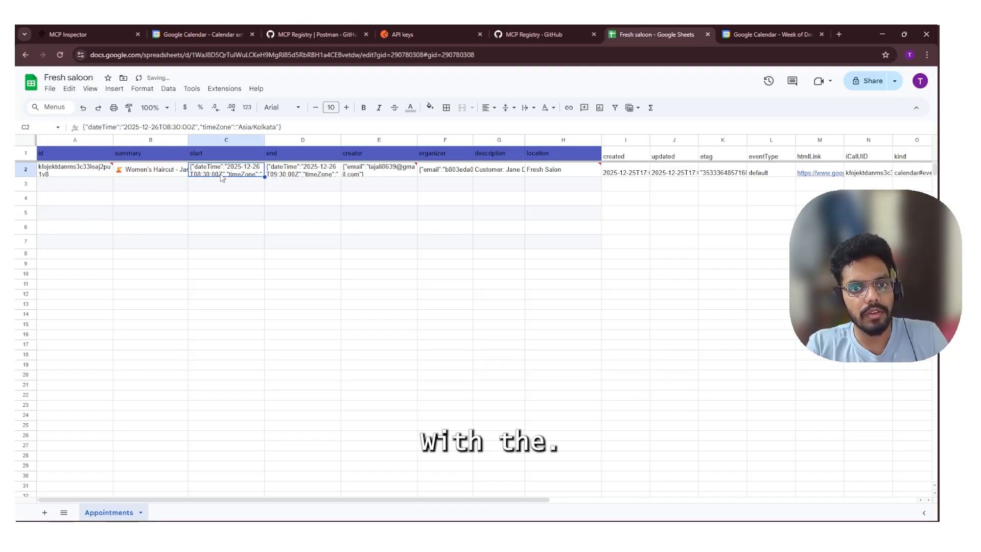
pyautogui.click(360, 171)
pyautogui.moveTo(626, 204); pyautogui.dragTo(625, 213)
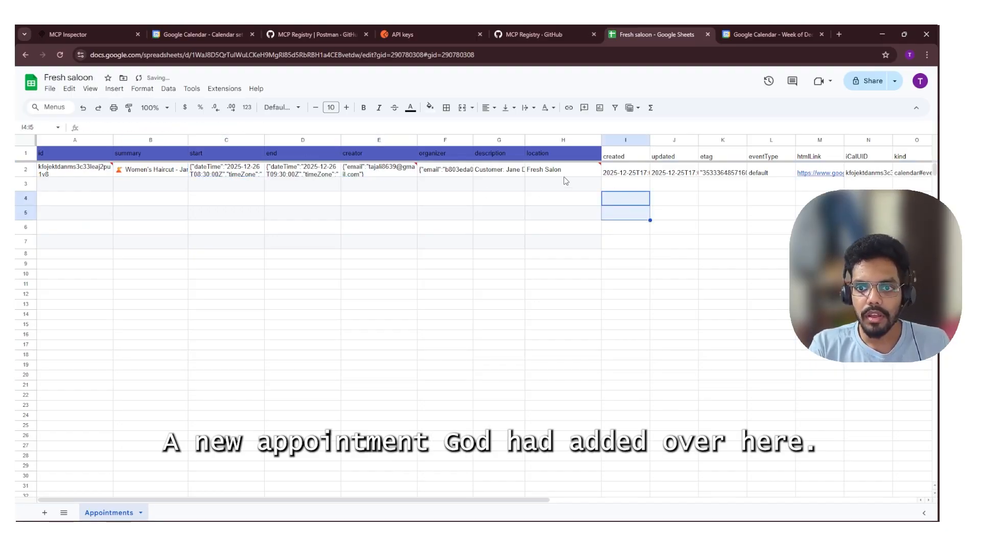
pyautogui.click(562, 173)
pyautogui.hscroll(5, 553, 175)
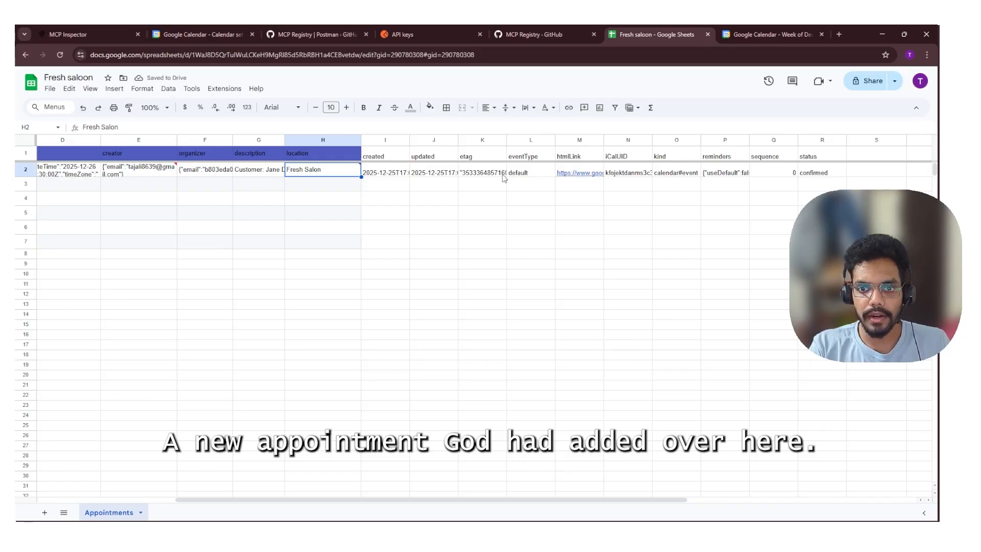
pyautogui.keyDown('shift'); pyautogui.click(504, 175); pyautogui.keyUp('shift')
pyautogui.click(528, 172)
pyautogui.click(622, 173)
pyautogui.click(685, 172)
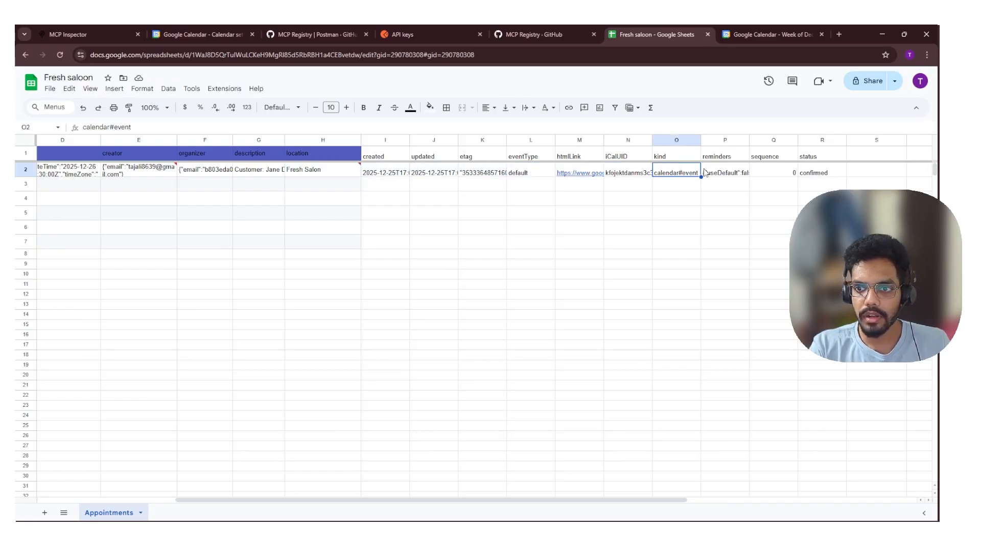
pyautogui.click(705, 173)
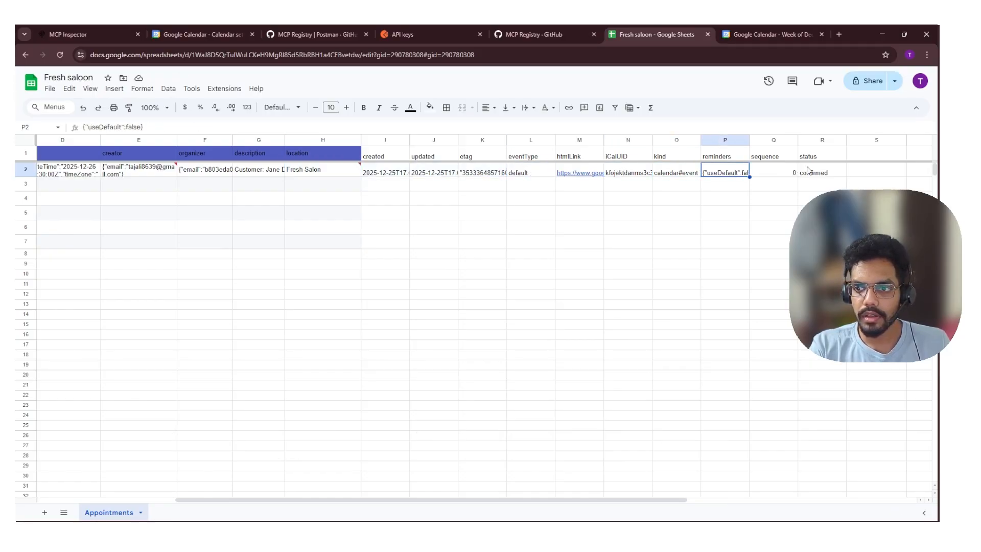
# Inspect the appointment row's created, updated, organizer and summary fields in the Fresh saloon sheet
pyautogui.keyDown('shift'); pyautogui.click(381, 173); pyautogui.keyUp('shift')
pyautogui.click(419, 174)
pyautogui.click(388, 174)
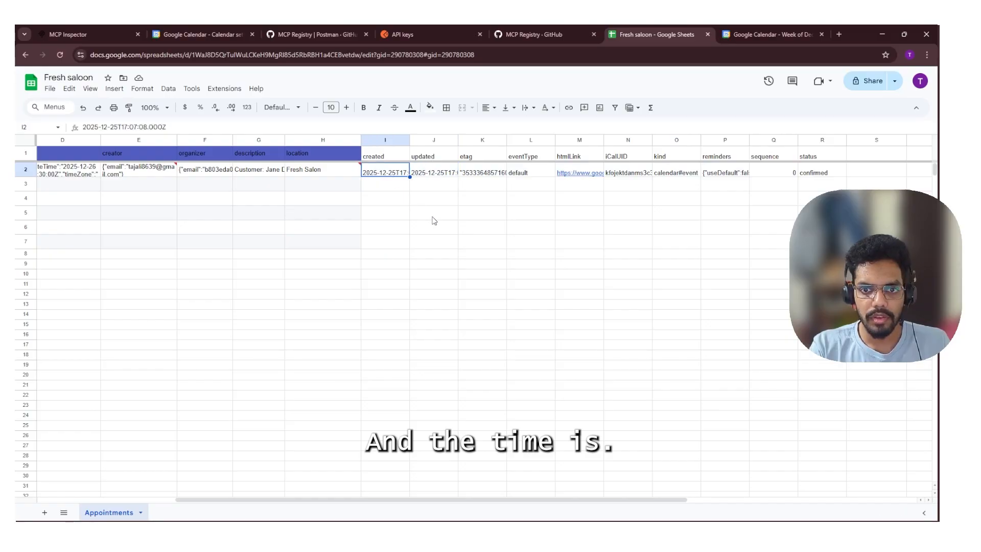
pyautogui.click(204, 169)
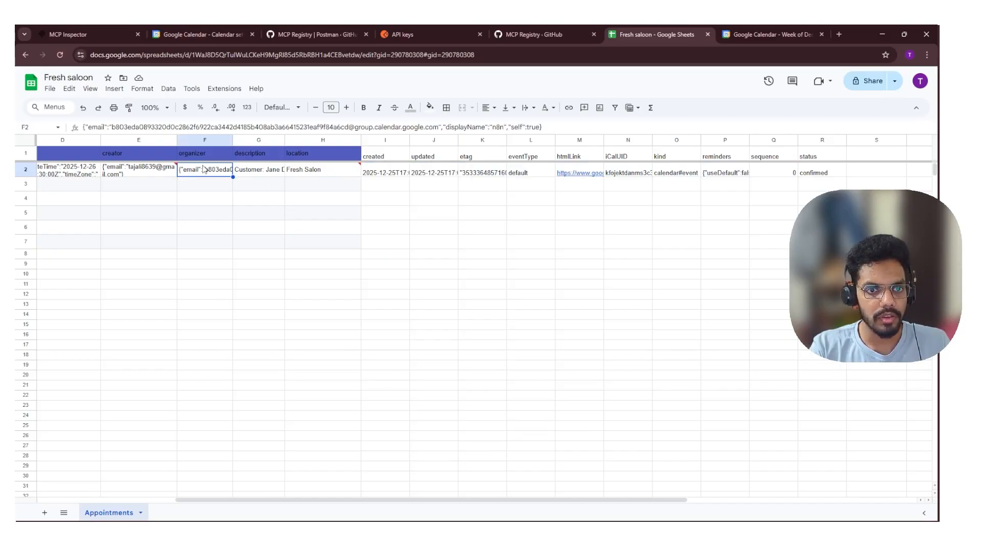
pyautogui.moveTo(207, 500); pyautogui.dragTo(70, 502)
pyautogui.click(143, 174)
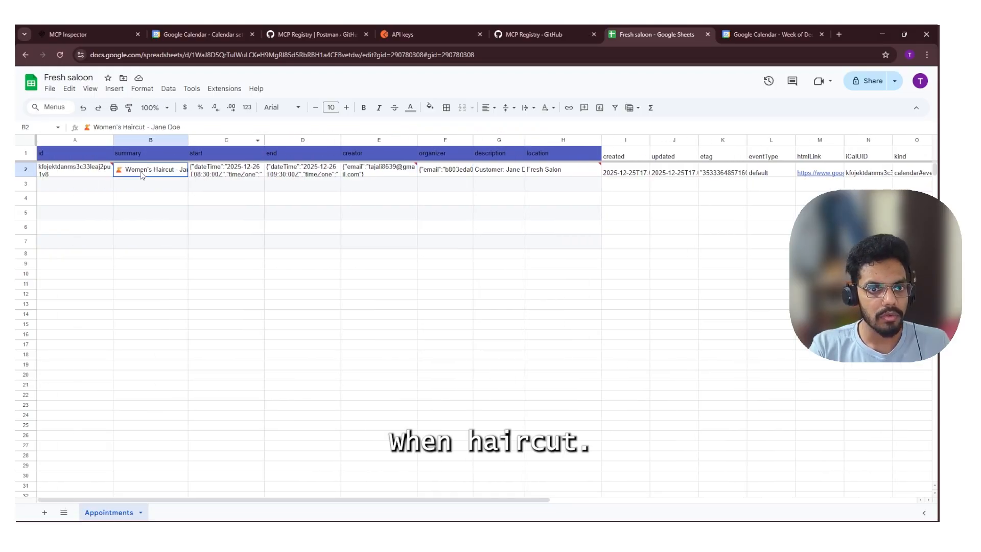
# Open the appointment row's description and check which stylist it records
pyautogui.click(632, 531)
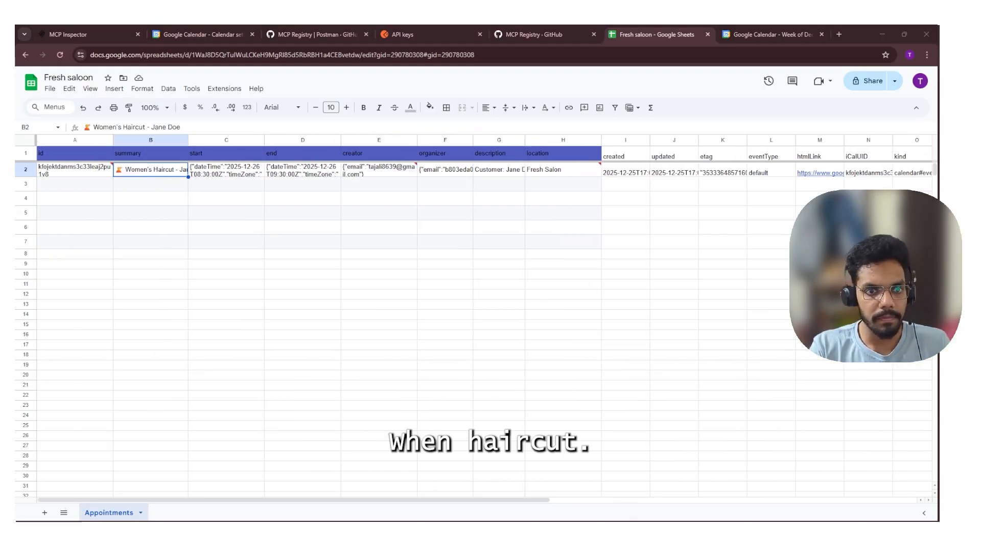
pyautogui.click(631, 532)
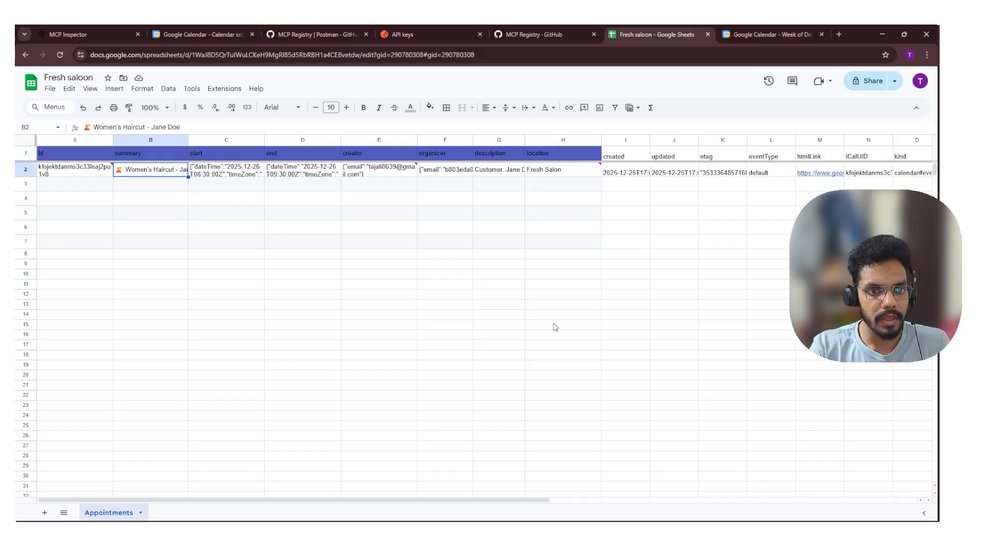
pyautogui.click(504, 173)
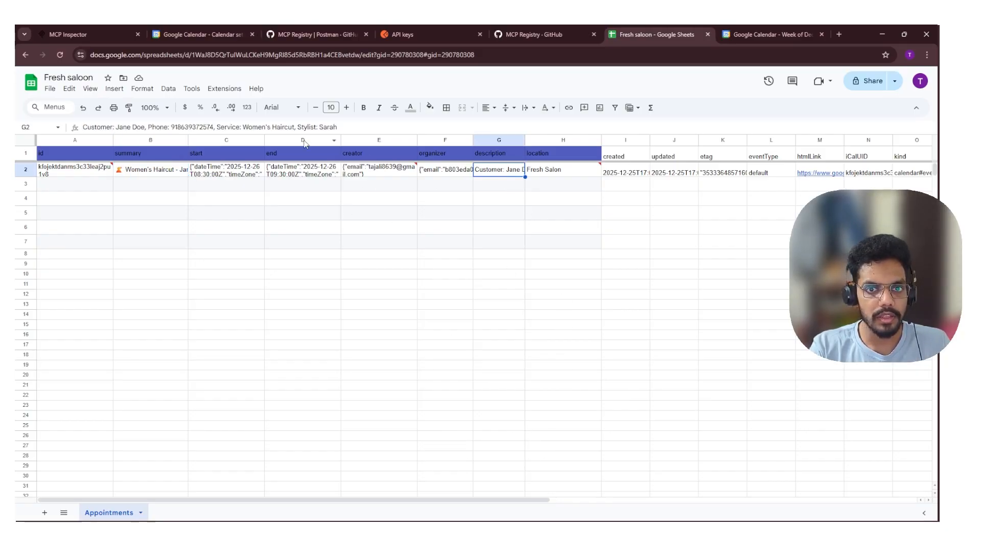
pyautogui.doubleClick(327, 128)
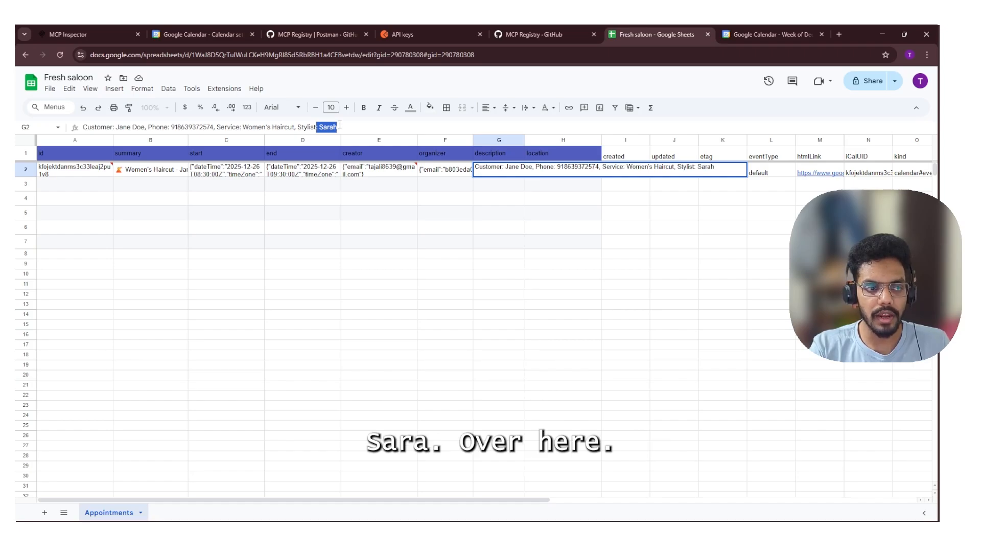
pyautogui.click(510, 205)
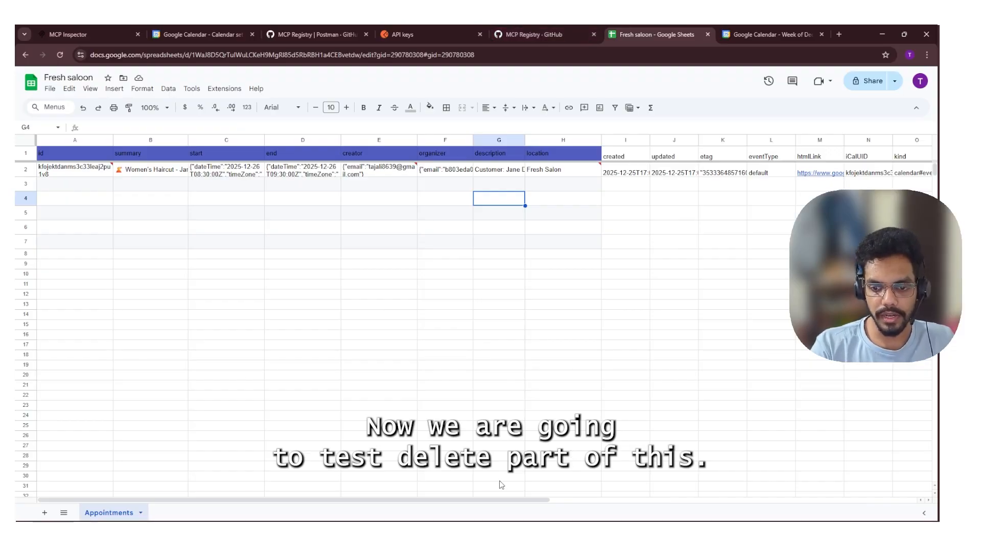
# Switch to the Salon - Cancel Appointment workflow in n8n, review its Webhook node, and start a test execution
pyautogui.click(427, 529)
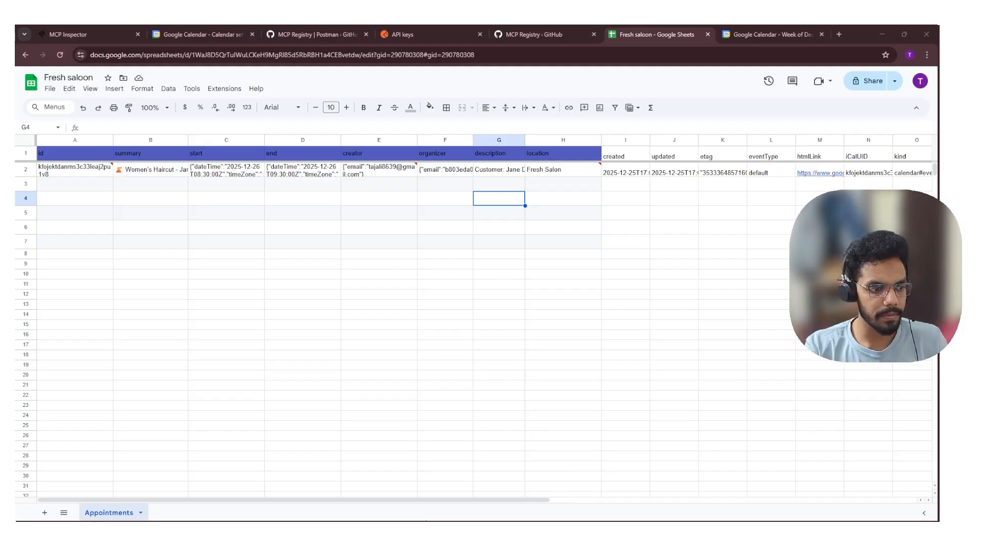
pyautogui.hotkey('alt', 'Tab')
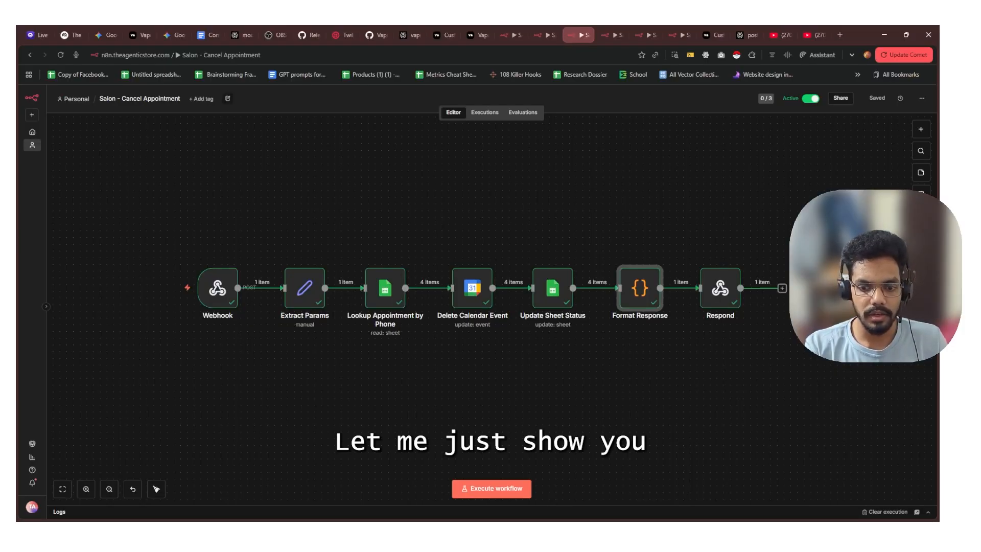
pyautogui.moveTo(171, 295)
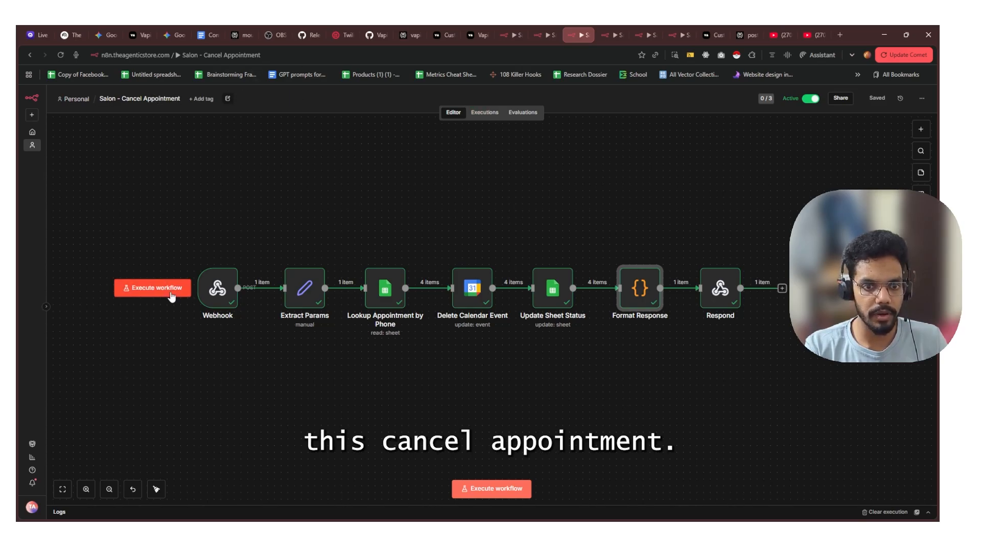
pyautogui.doubleClick(217, 289)
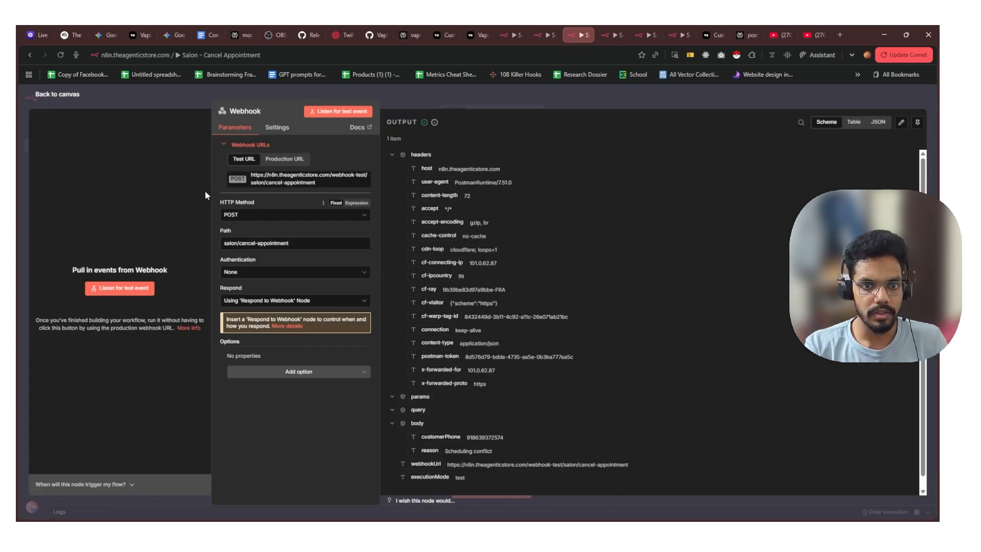
pyautogui.press('Escape')
pyautogui.click(166, 290)
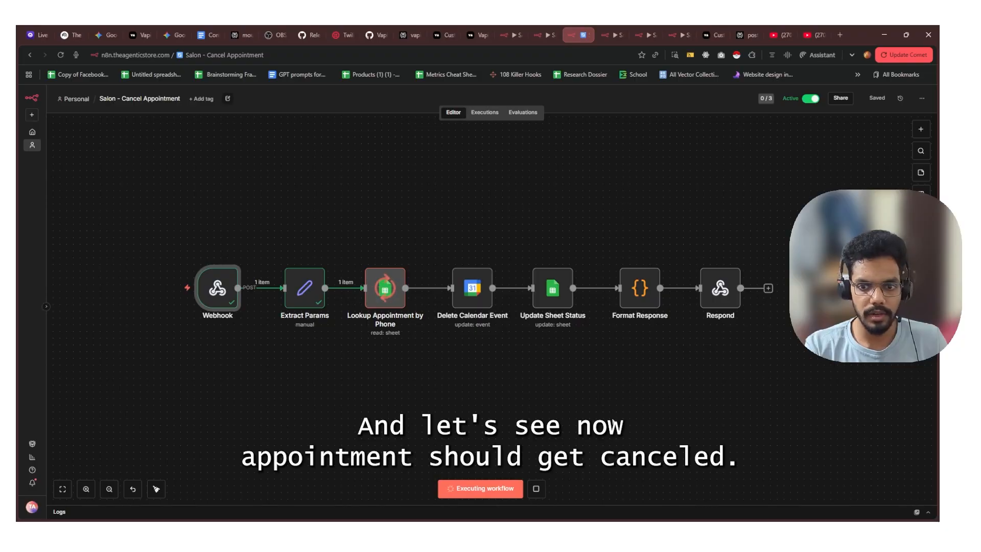
# Open the Lookup Appointment by Phone node, examine its number column filter and error details, and rerun the node
pyautogui.doubleClick(398, 299)
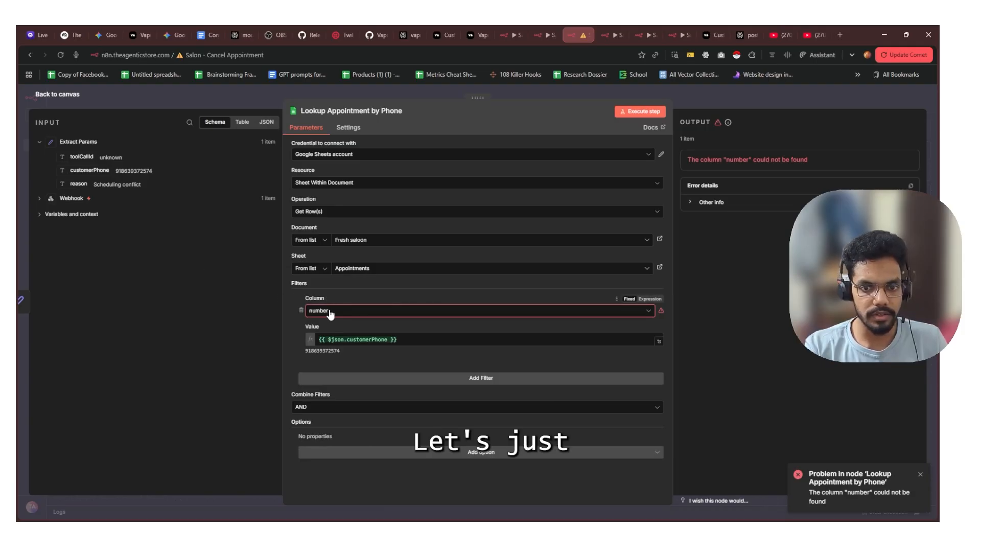
pyautogui.click(330, 312)
pyautogui.click(330, 312)
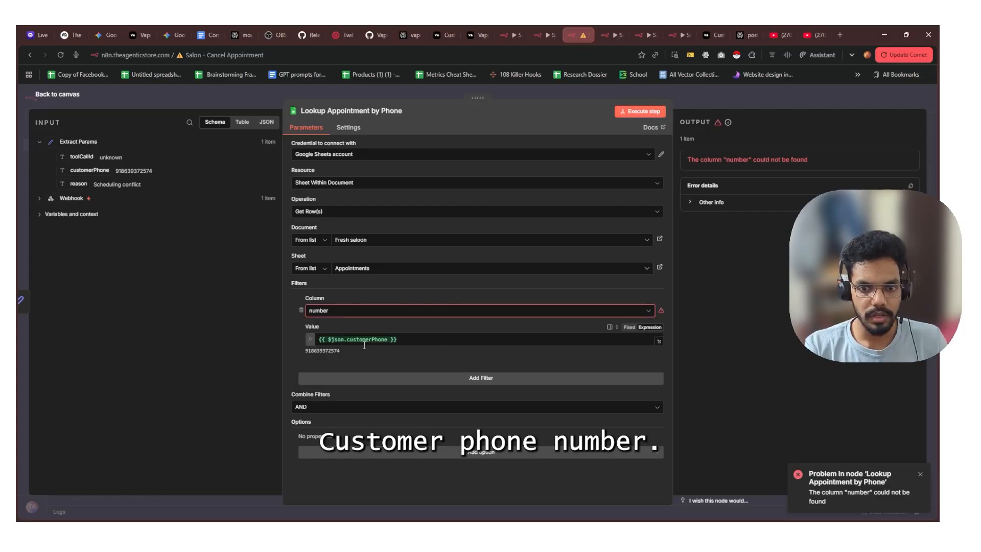
pyautogui.click(632, 114)
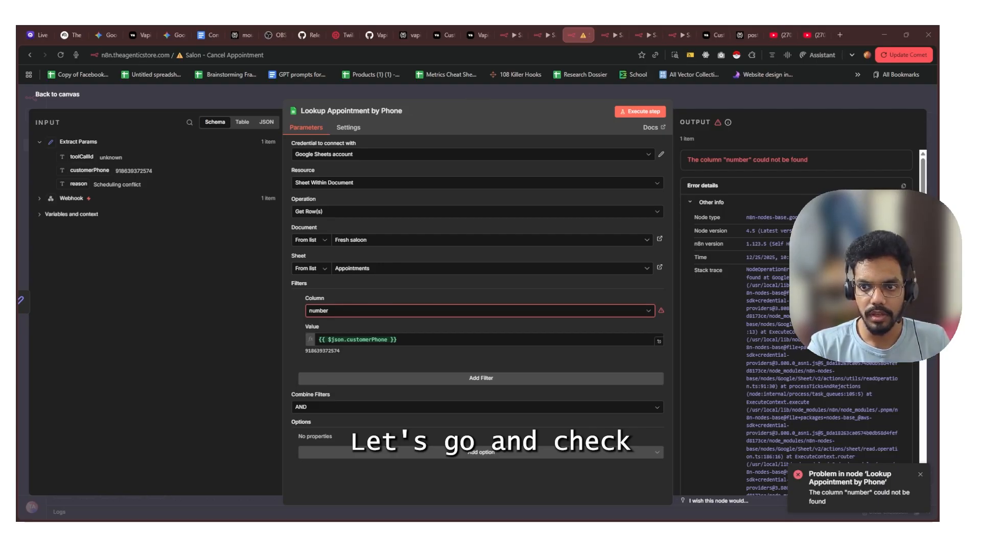
pyautogui.press('Escape')
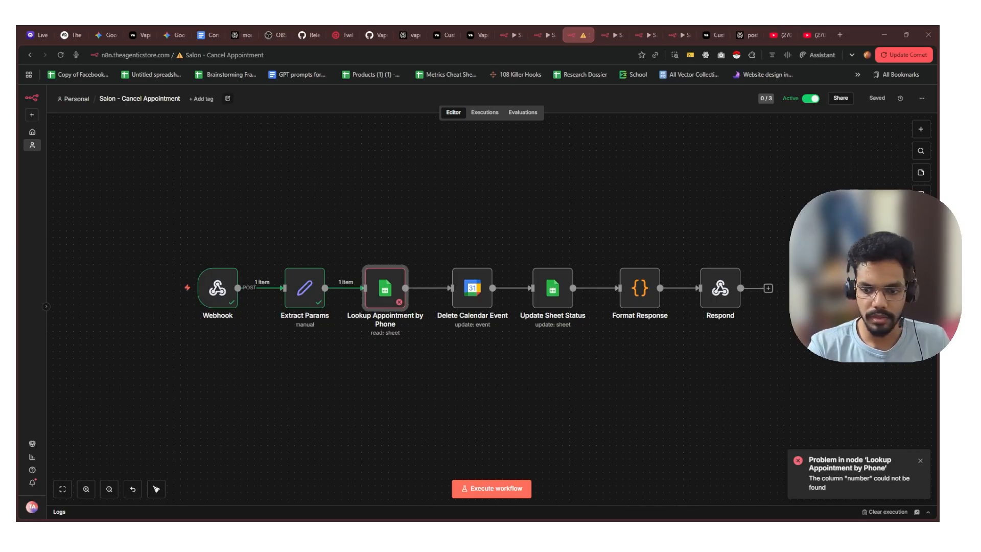
# Switch to the Fresh saloon Google Sheet and look through the header row for a number column
pyautogui.hotkey('alt', 'Tab')
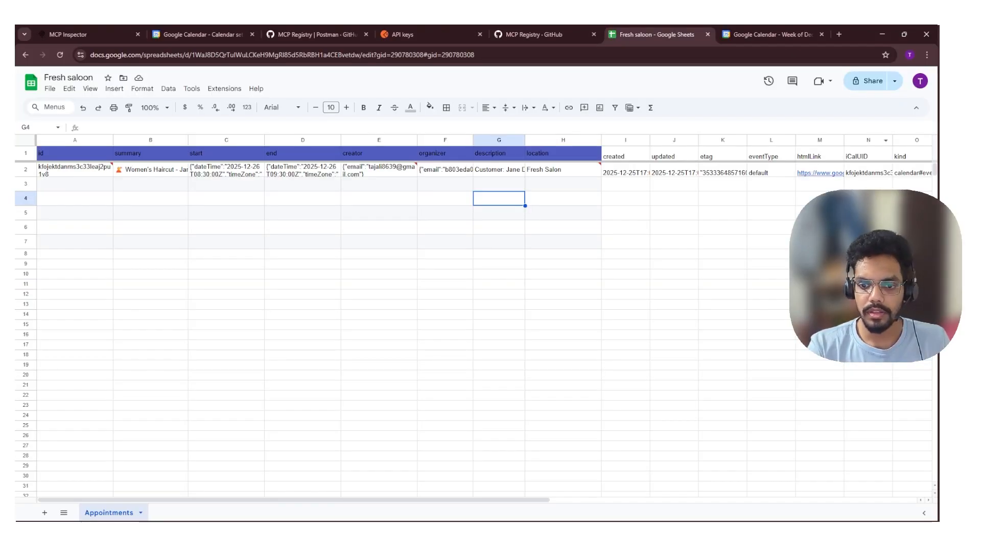
pyautogui.moveTo(522, 500); pyautogui.dragTo(803, 500)
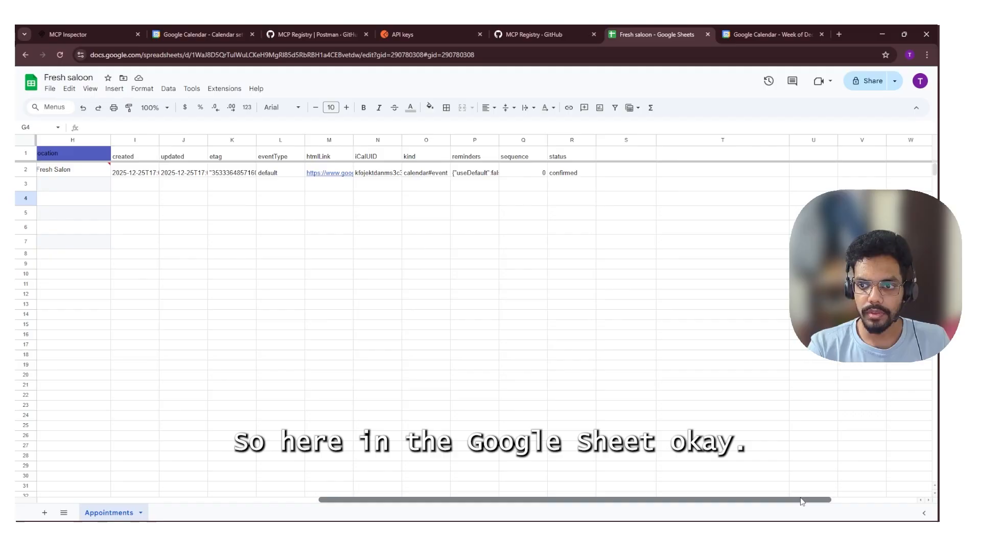
pyautogui.click(624, 156)
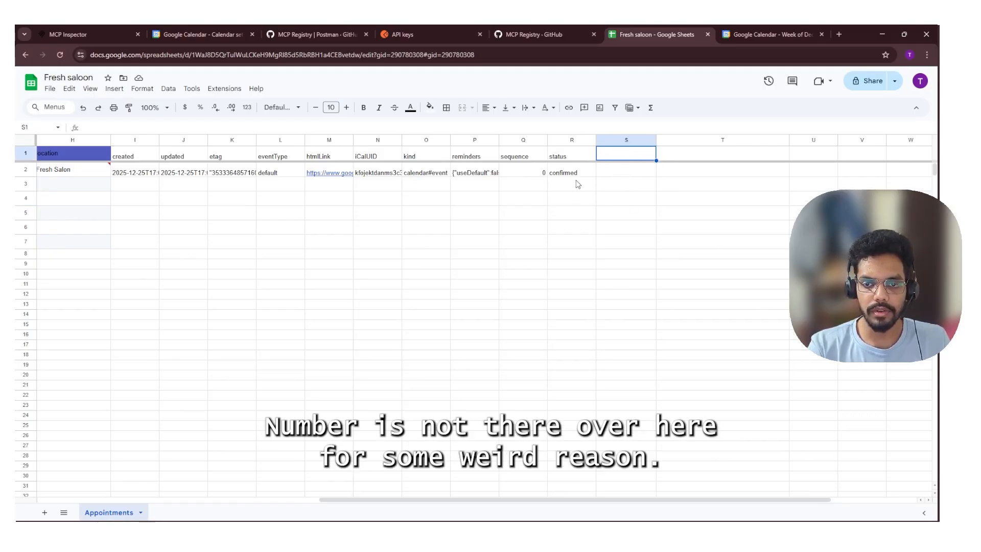
pyautogui.moveTo(377, 501); pyautogui.dragTo(65, 491)
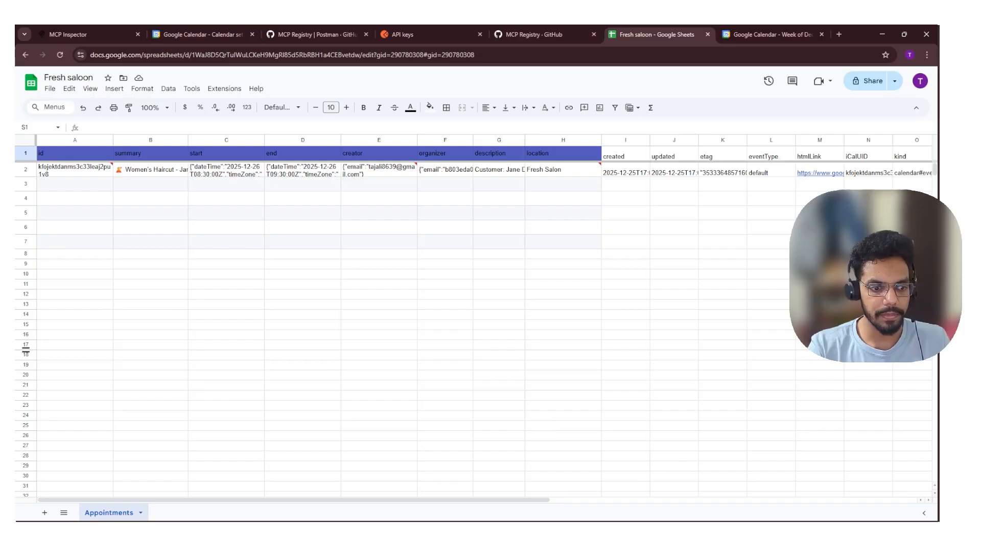
# Return to n8n, open the Save to Appointments Sheet node in Salon - Book Appointment, and check its number mapping and output
pyautogui.click(882, 34)
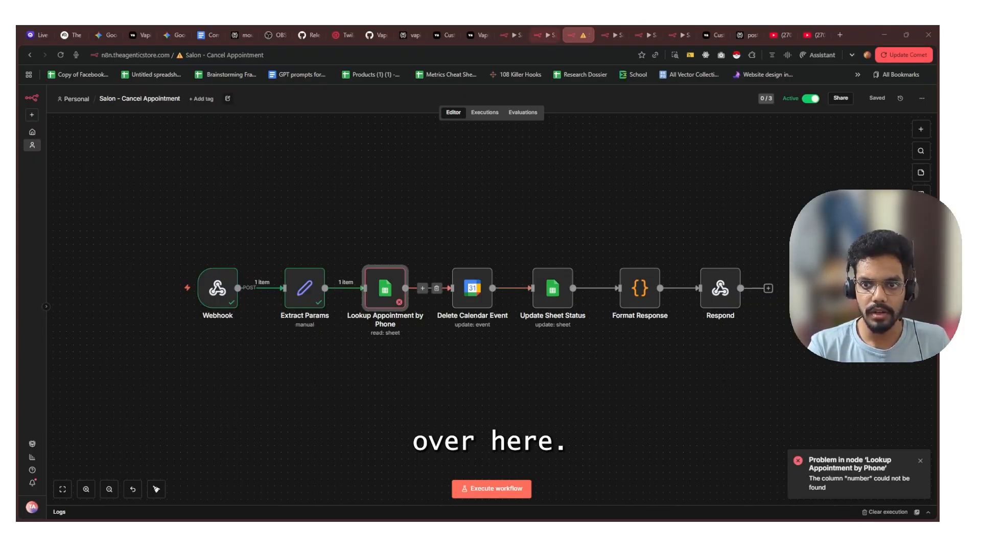
pyautogui.click(544, 35)
pyautogui.click(511, 35)
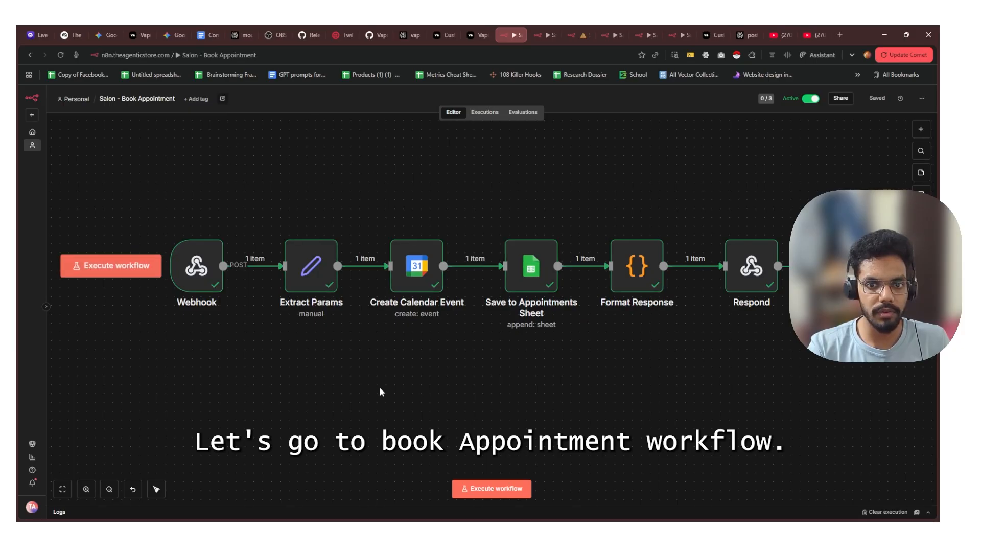
pyautogui.click(539, 279)
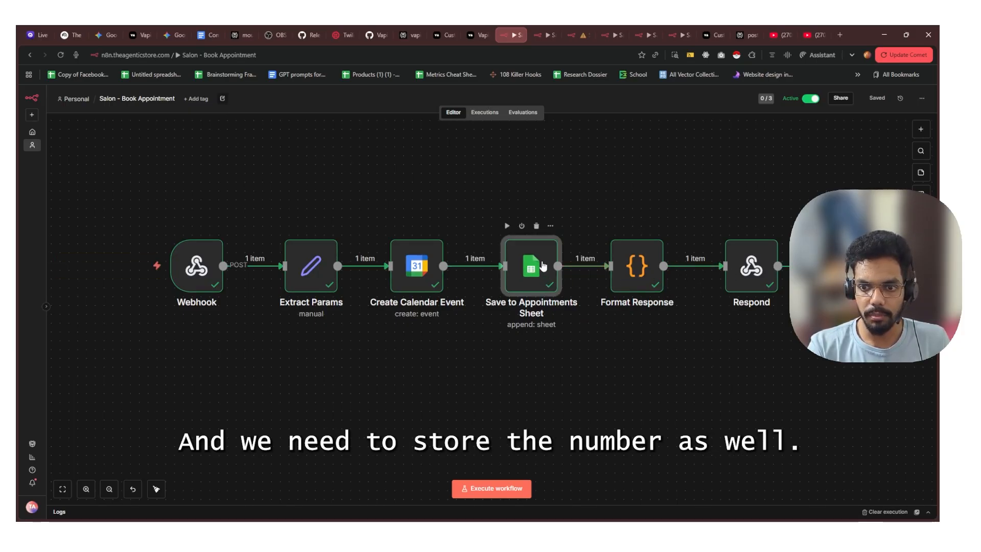
pyautogui.doubleClick(542, 265)
pyautogui.scroll(-10, 562, 322)
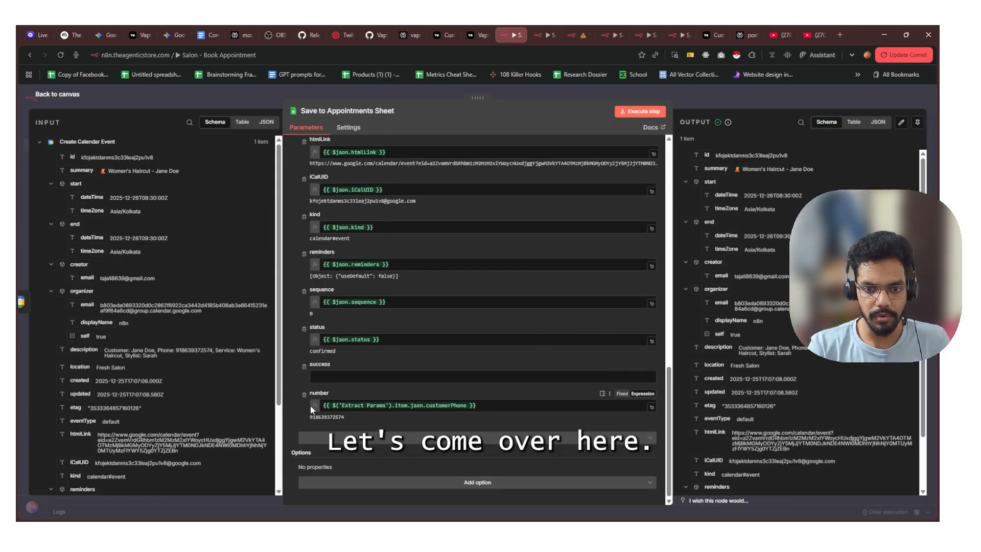
pyautogui.scroll(-2, 749, 417)
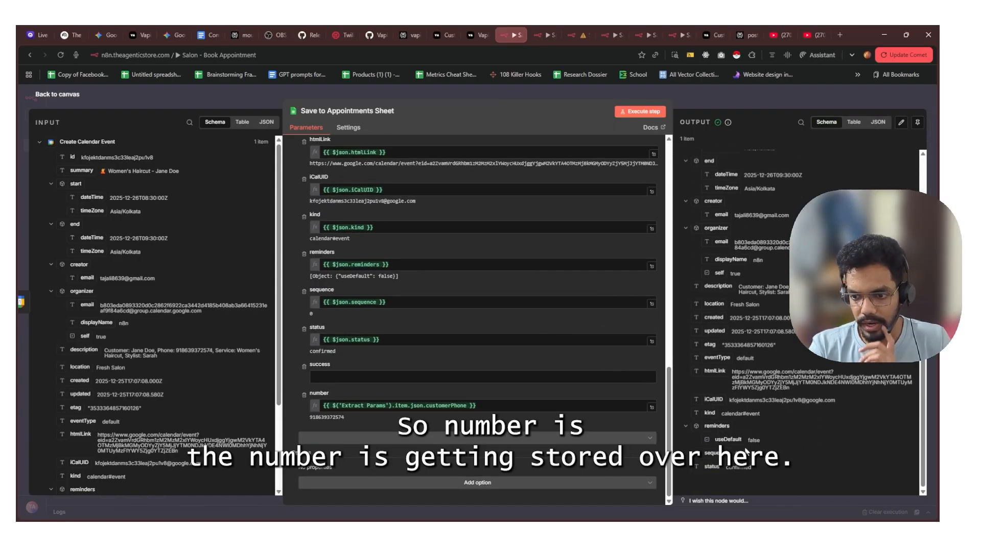
pyautogui.doubleClick(331, 417)
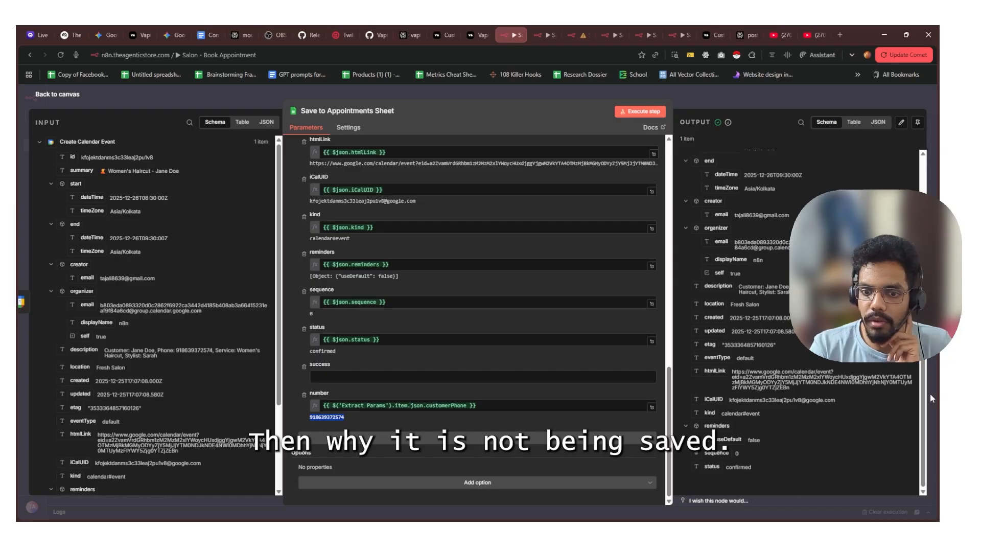
# Execute the Save to Appointments Sheet node again, review its output, and check the new row in the Fresh saloon sheet
pyautogui.click(640, 111)
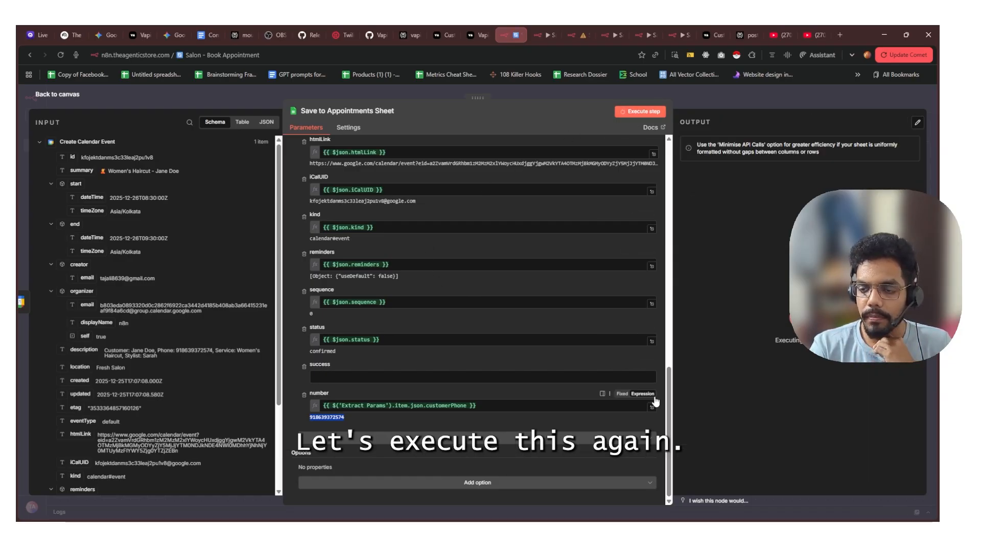
pyautogui.scroll(-3, 726, 429)
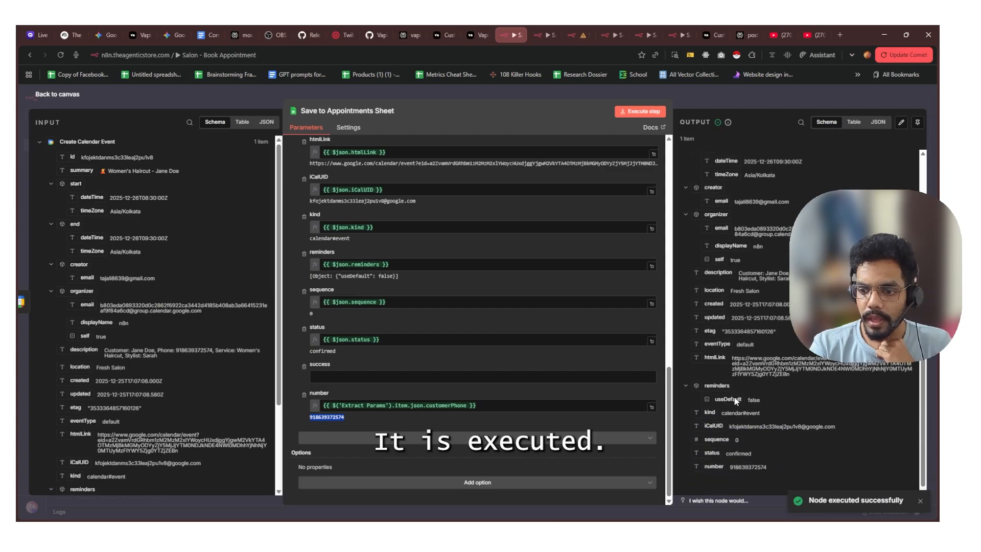
pyautogui.hotkey('alt', 'Tab')
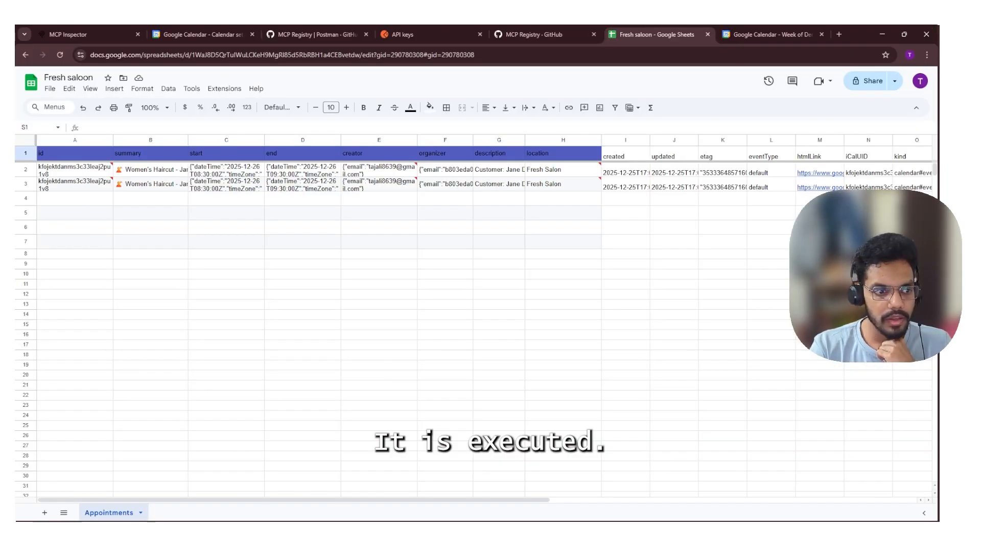
pyautogui.moveTo(532, 500); pyautogui.dragTo(781, 506)
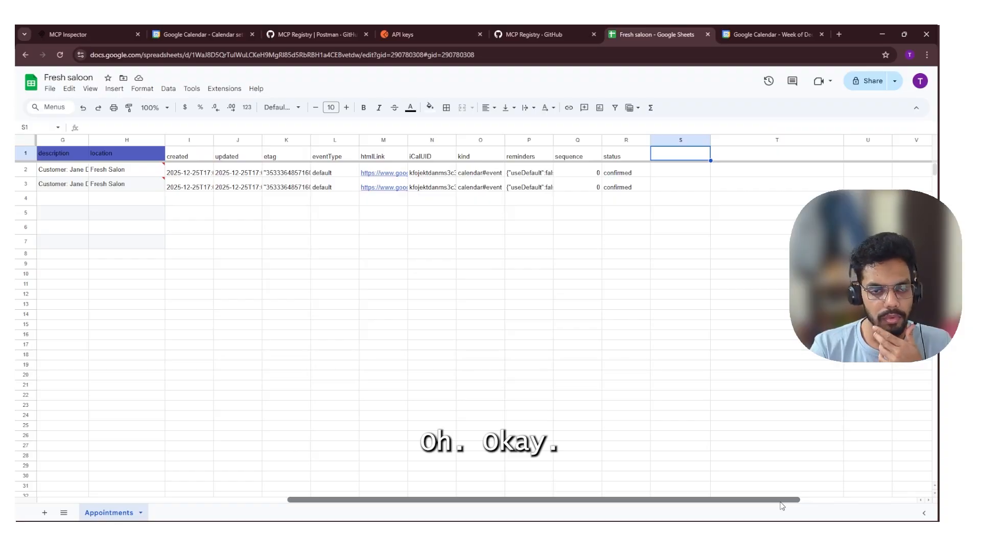
# Add a "number" header in cell S1 after the status column, and return to the Save to Appointments Sheet node in n8n
pyautogui.moveTo(782, 505); pyautogui.dragTo(897, 506)
pyautogui.doubleClick(469, 156)
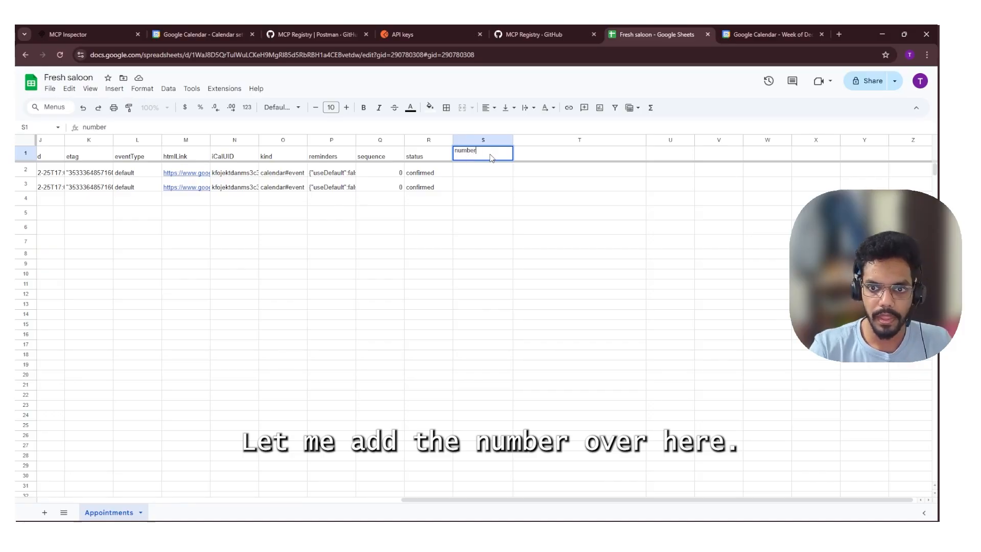
pyautogui.click(593, 231)
pyautogui.moveTo(581, 500); pyautogui.dragTo(219, 541)
pyautogui.click(881, 35)
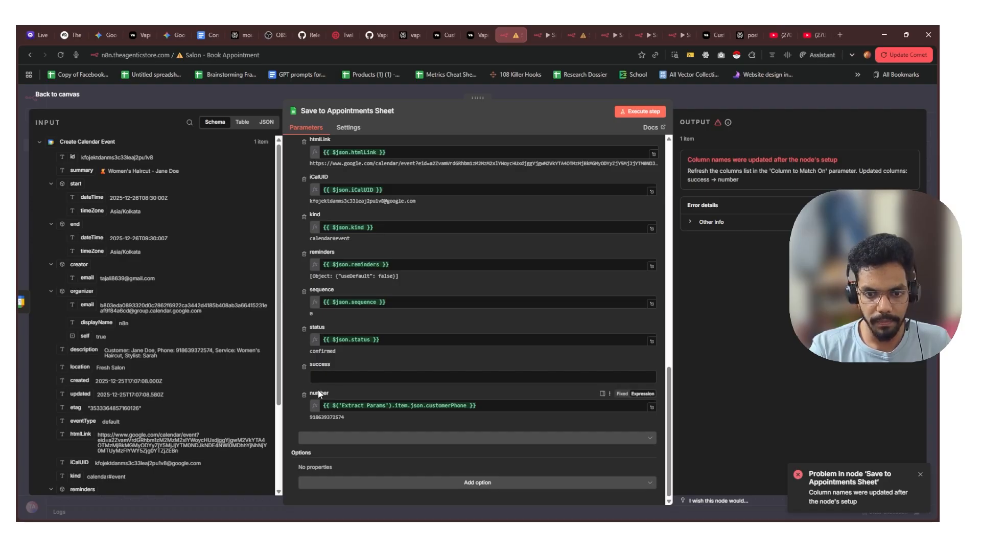
# Switch back to the Fresh saloon sheet and check the number column against the node's column name
pyautogui.click(572, 533)
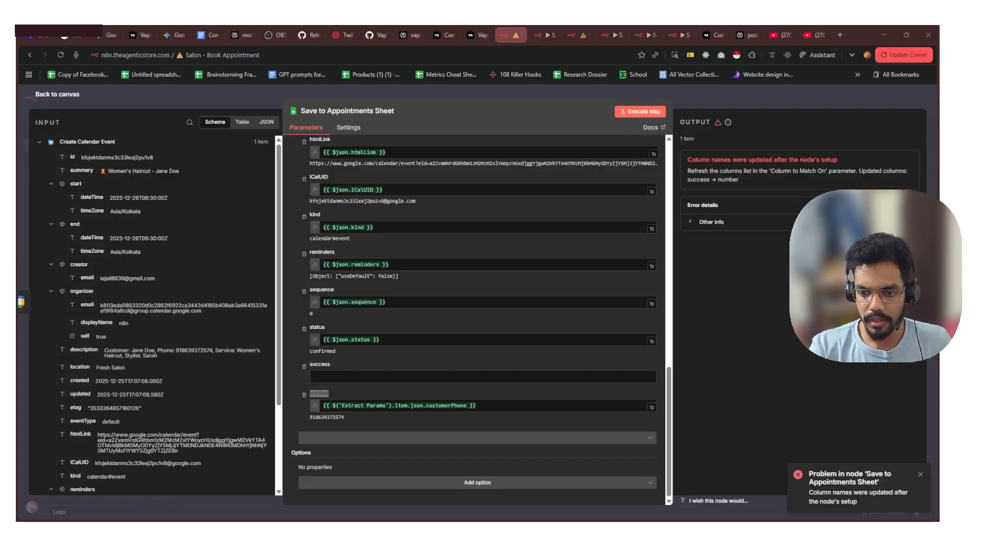
pyautogui.moveTo(528, 495); pyautogui.dragTo(884, 501)
pyautogui.click(522, 262)
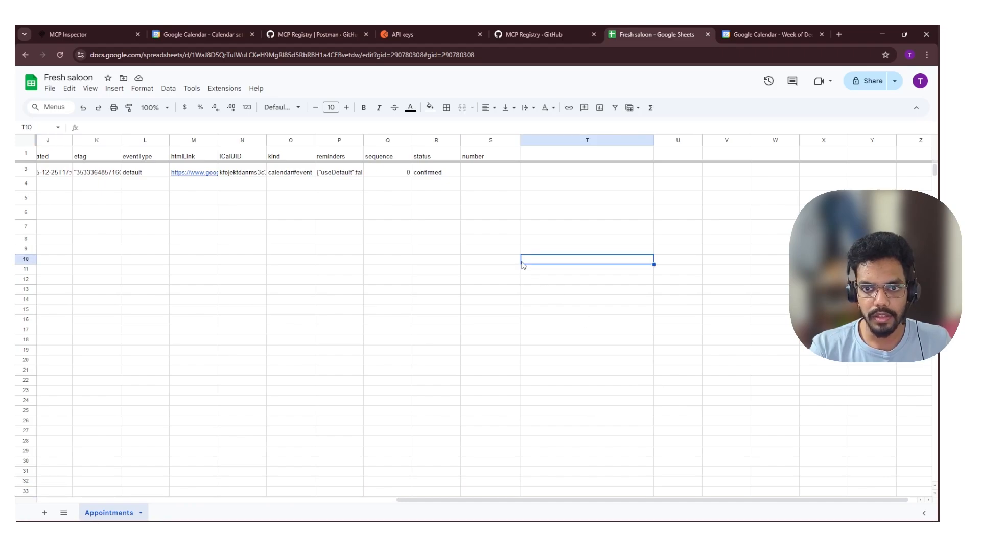
# Check the number header in cell S1 of the Fresh saloon sheet and review the columns before it
pyautogui.doubleClick(484, 159)
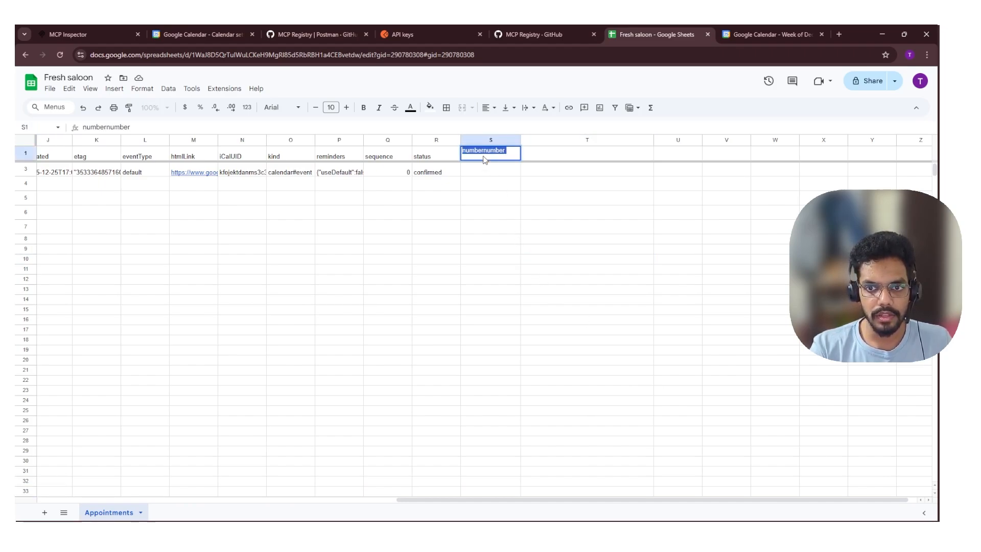
pyautogui.press('Escape')
pyautogui.moveTo(500, 184); pyautogui.dragTo(499, 197)
pyautogui.click(500, 270)
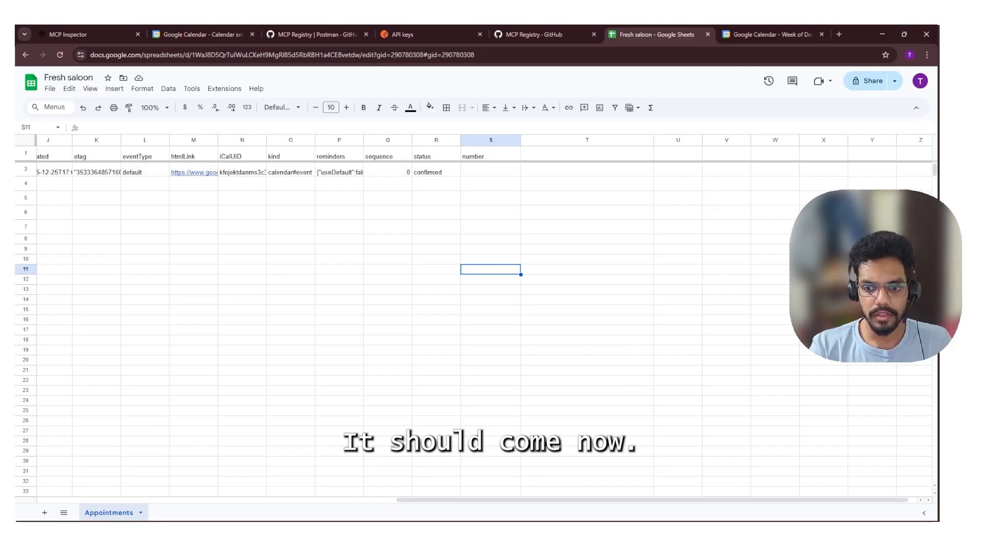
pyautogui.moveTo(563, 499); pyautogui.dragTo(286, 499)
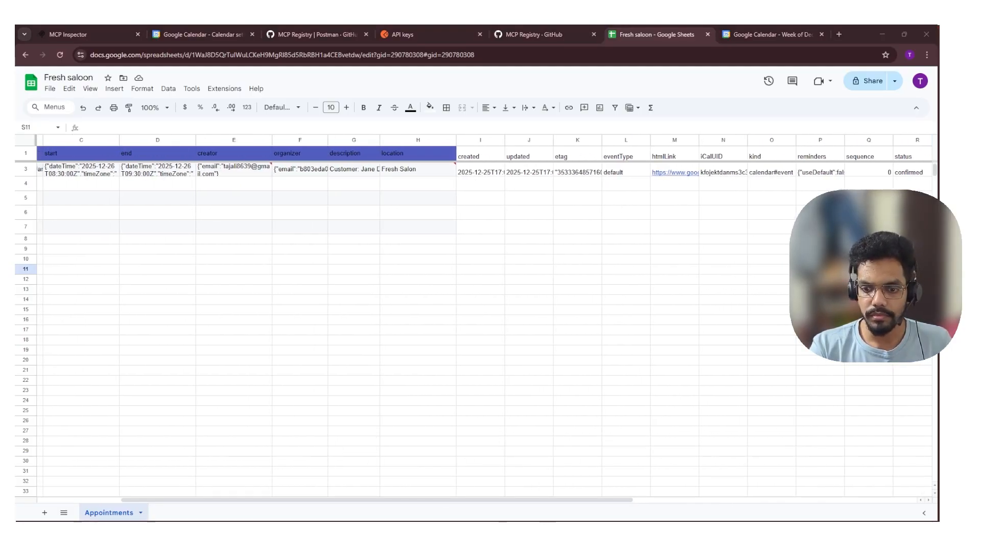
# Return to n8n, execute the Save to Appointments Sheet node again, and expand the other info of its error details
pyautogui.hotkey('alt', 'Tab')
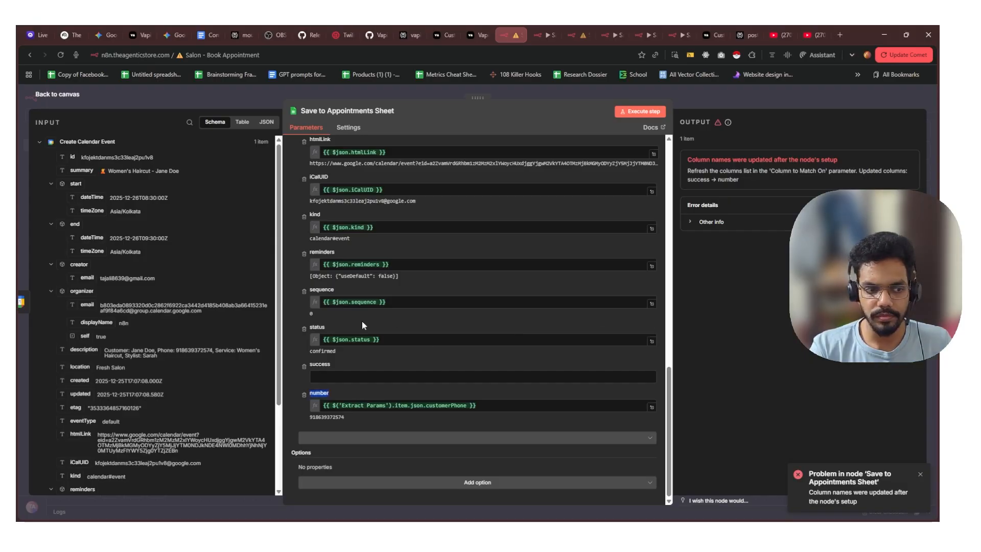
pyautogui.click(640, 111)
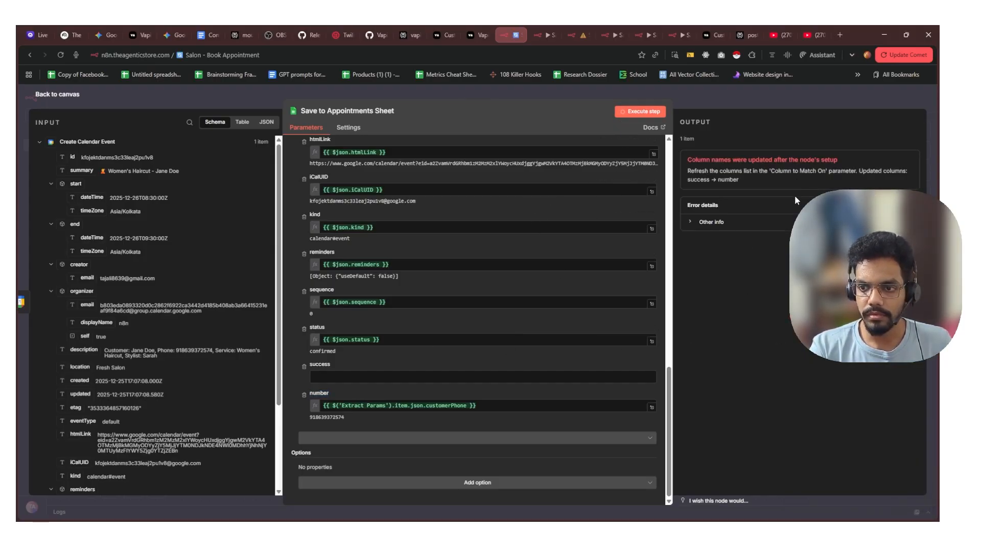
pyautogui.click(725, 223)
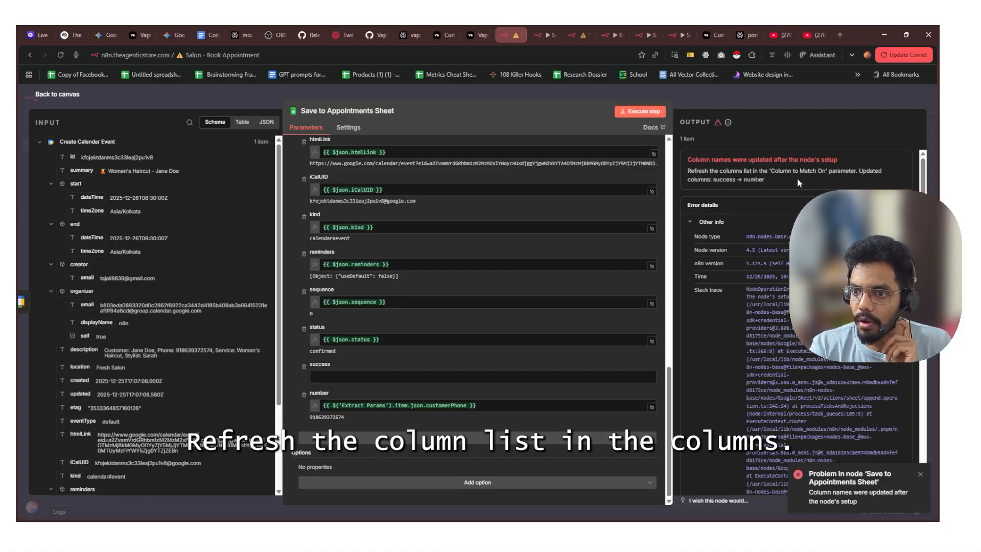
# Refresh the column list under Values to Send in the Save to Appointments Sheet node and execute the node again
pyautogui.scroll(10, 527, 235)
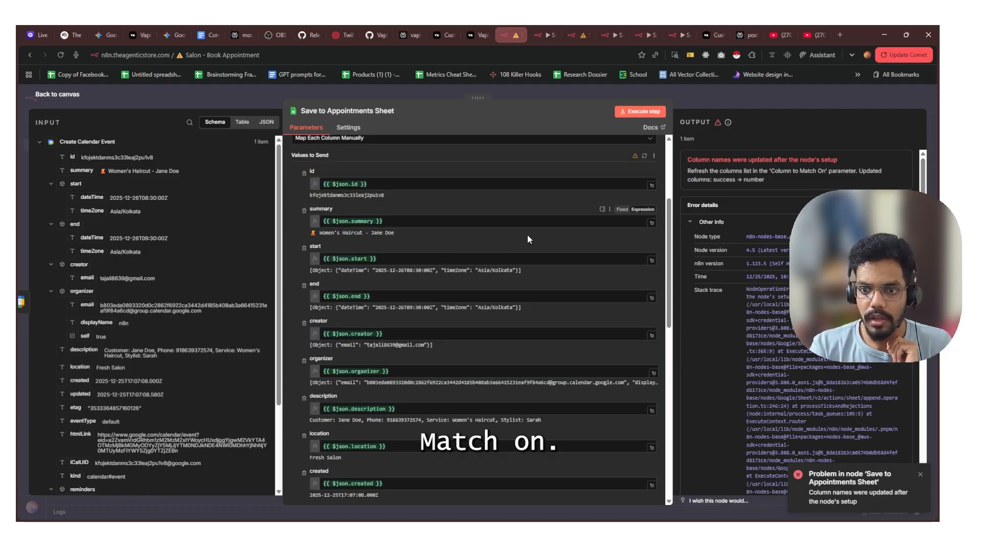
pyautogui.scroll(3, 527, 235)
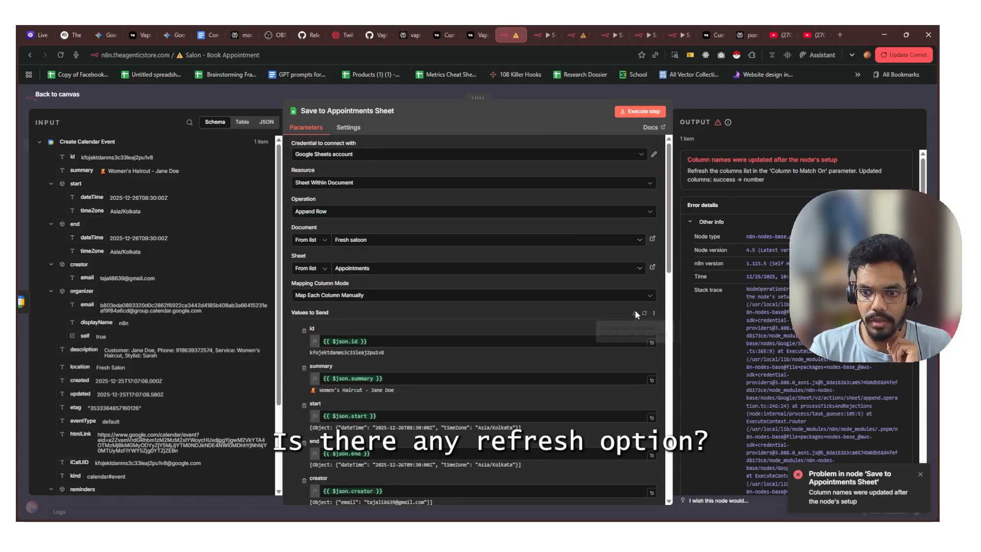
pyautogui.click(645, 313)
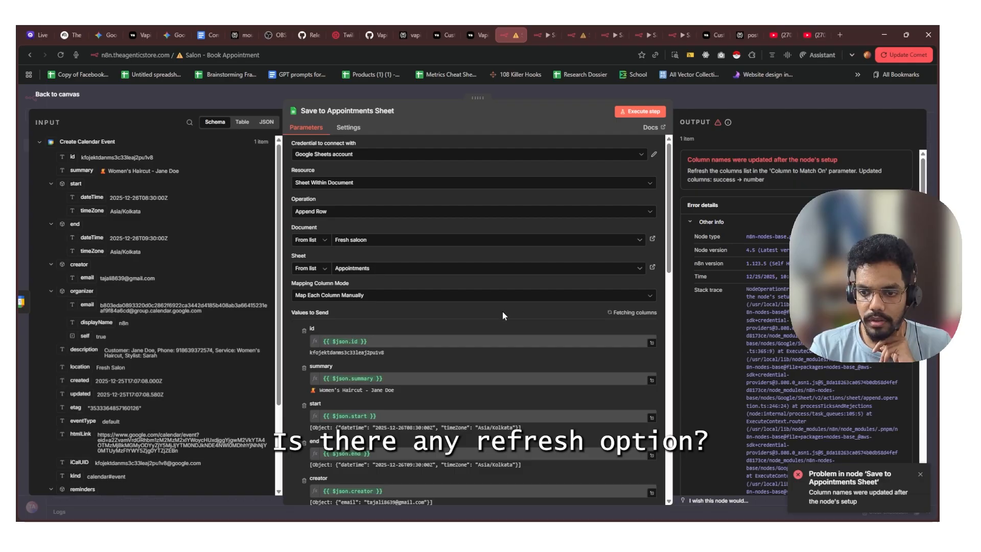
pyautogui.scroll(-10, 520, 323)
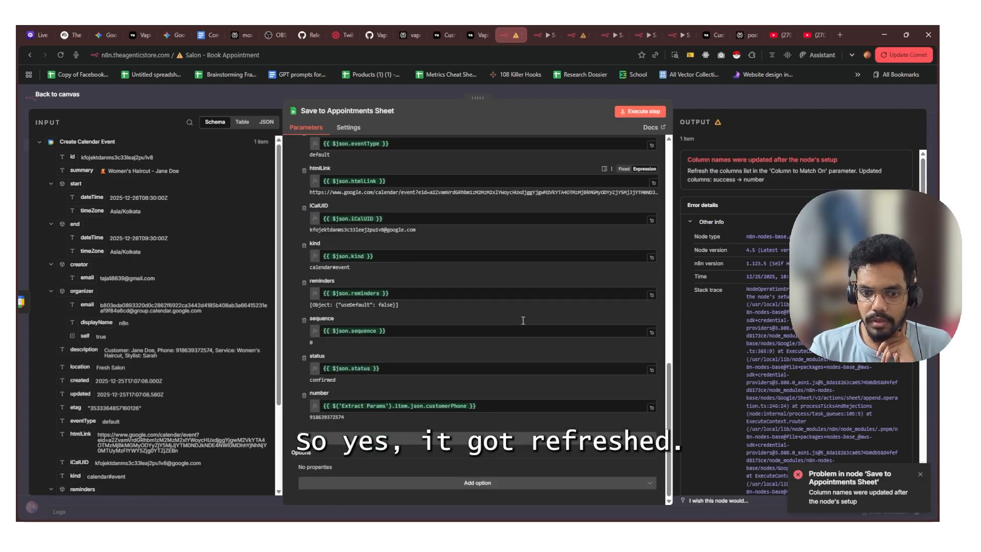
pyautogui.click(640, 111)
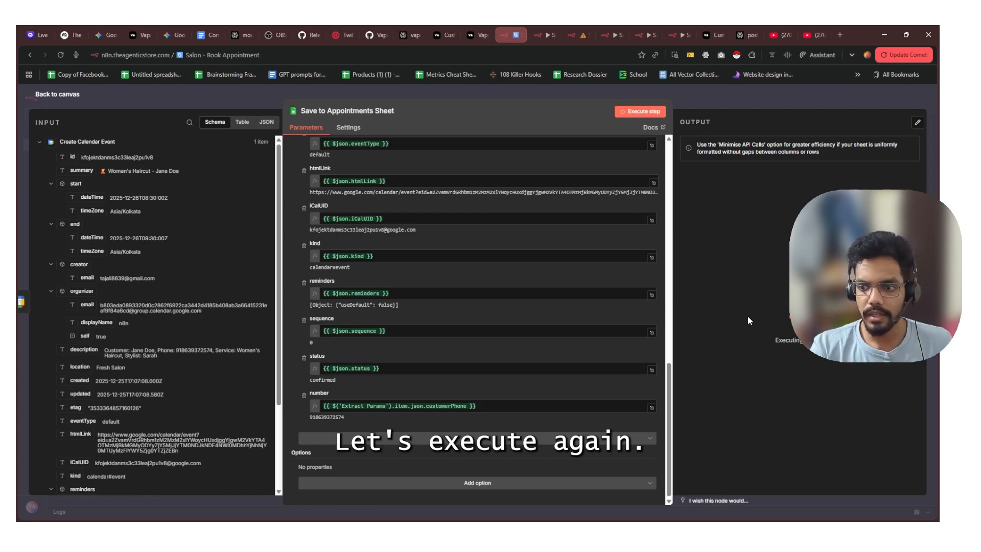
pyautogui.scroll(-3, 757, 368)
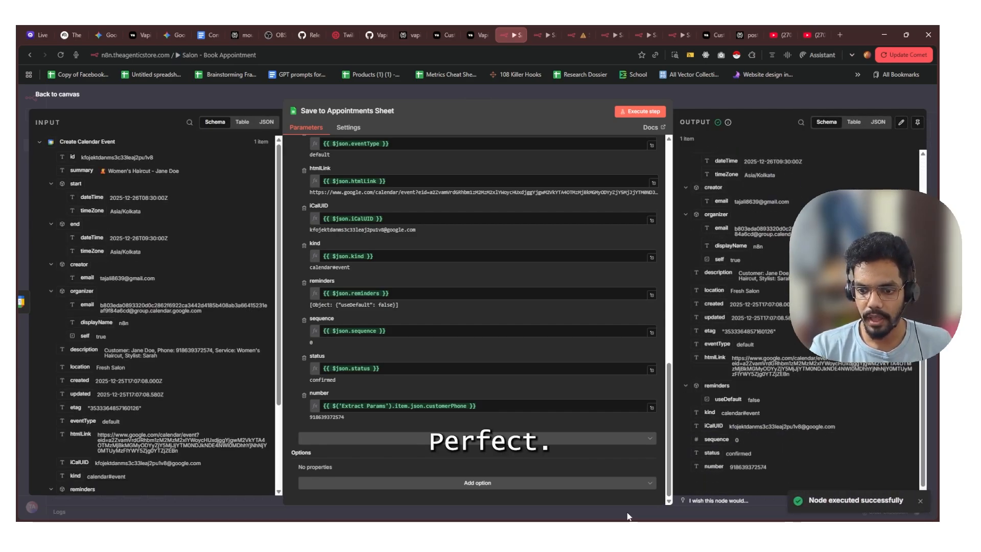
# Switch to the Fresh saloon sheet and check the number column in the newly appended row
pyautogui.click(629, 531)
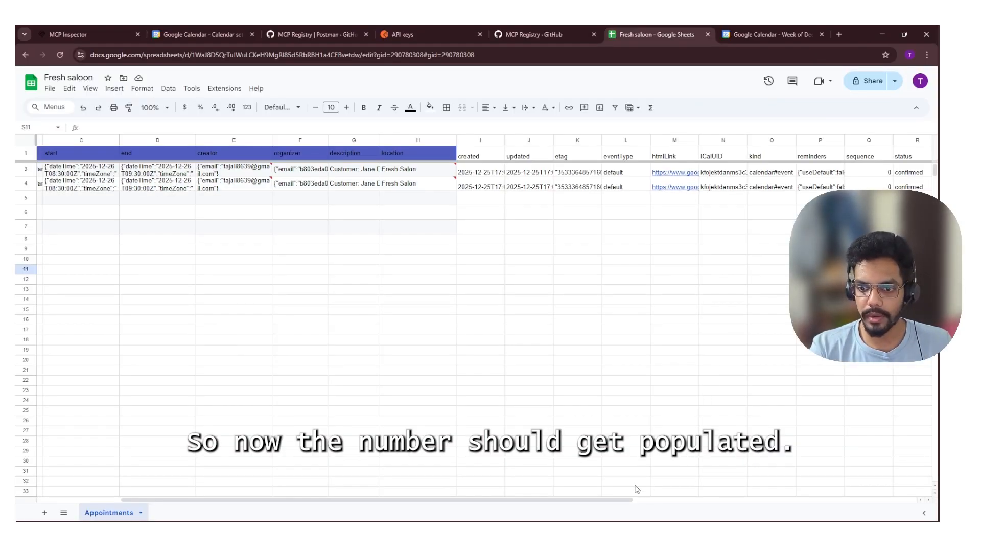
pyautogui.moveTo(636, 489); pyautogui.dragTo(857, 490)
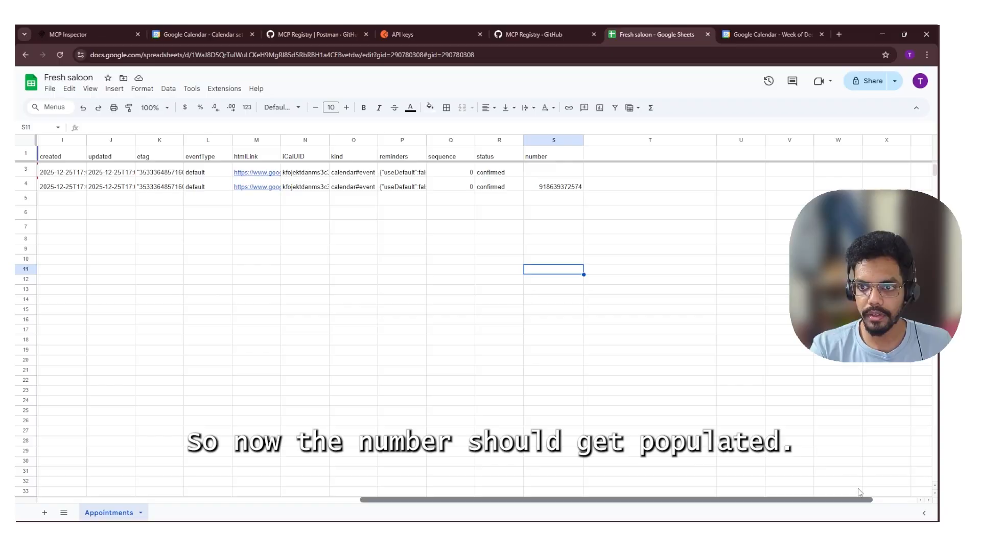
pyautogui.click(543, 181)
pyautogui.scroll(1, 555, 184)
pyautogui.click(541, 186)
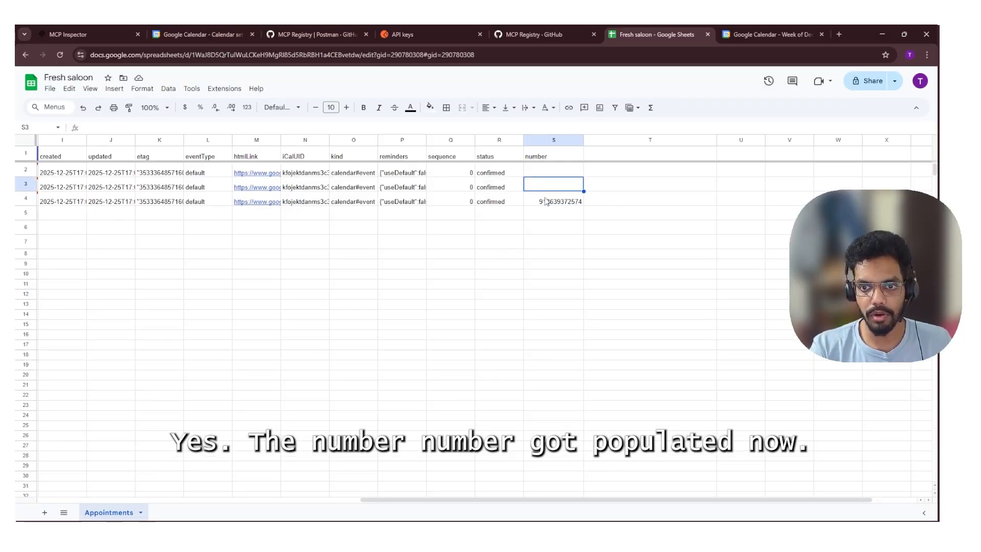
pyautogui.click(546, 199)
pyautogui.moveTo(430, 499); pyautogui.dragTo(105, 495)
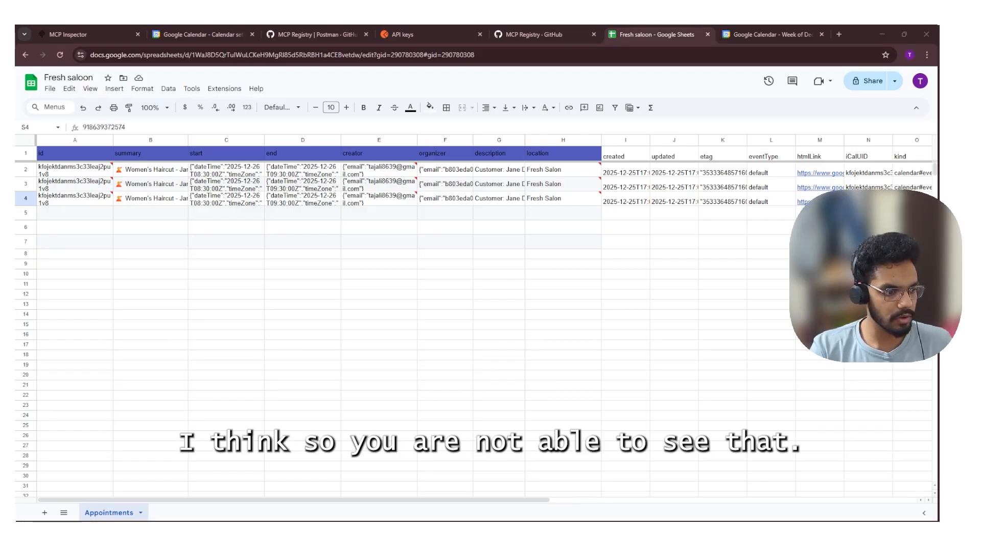
# Switch to Postman, send the cancel_appointment request with the reason "Scheduling conflict", and return to the Salon - Cancel Appointment workflow in n8n
pyautogui.hotkey('alt', 'Tab')
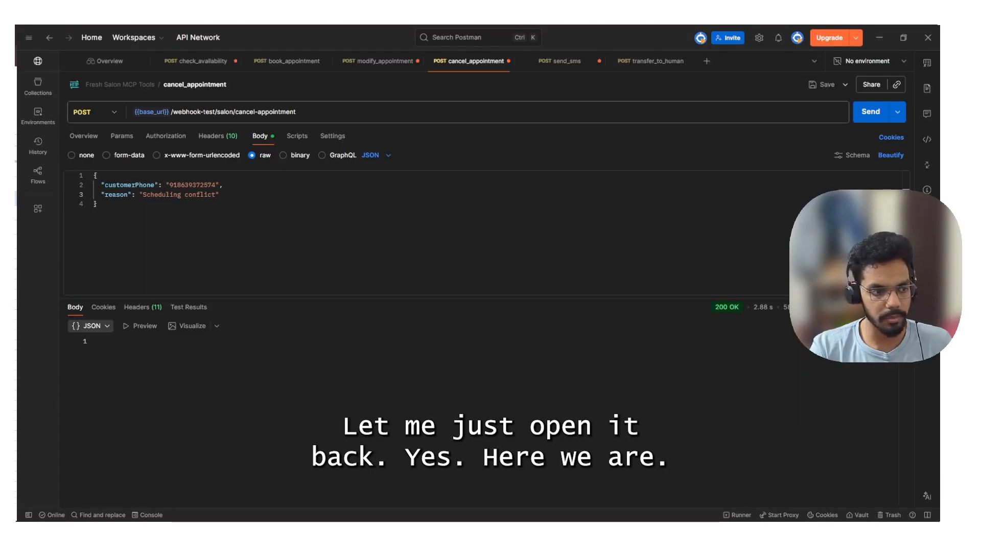
pyautogui.click(295, 196)
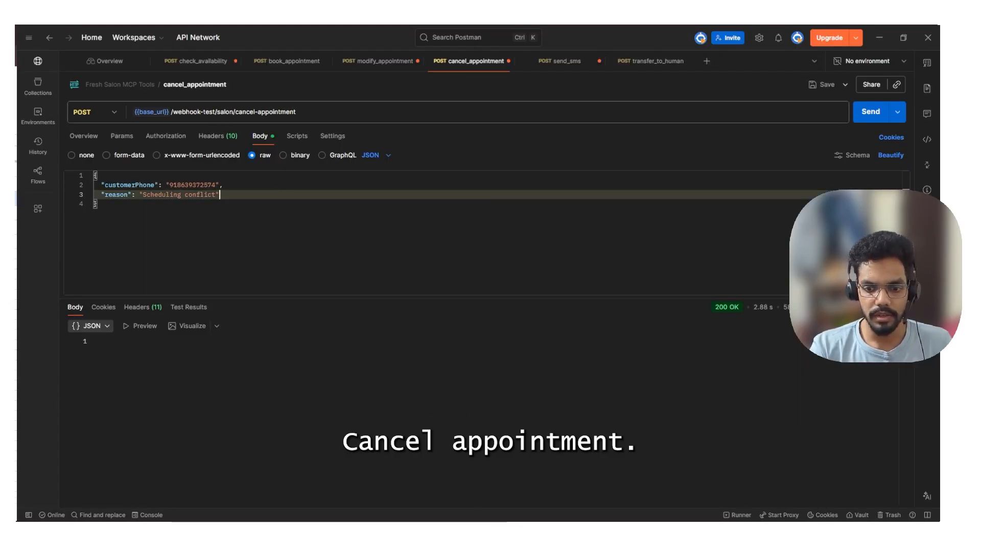
pyautogui.click(490, 533)
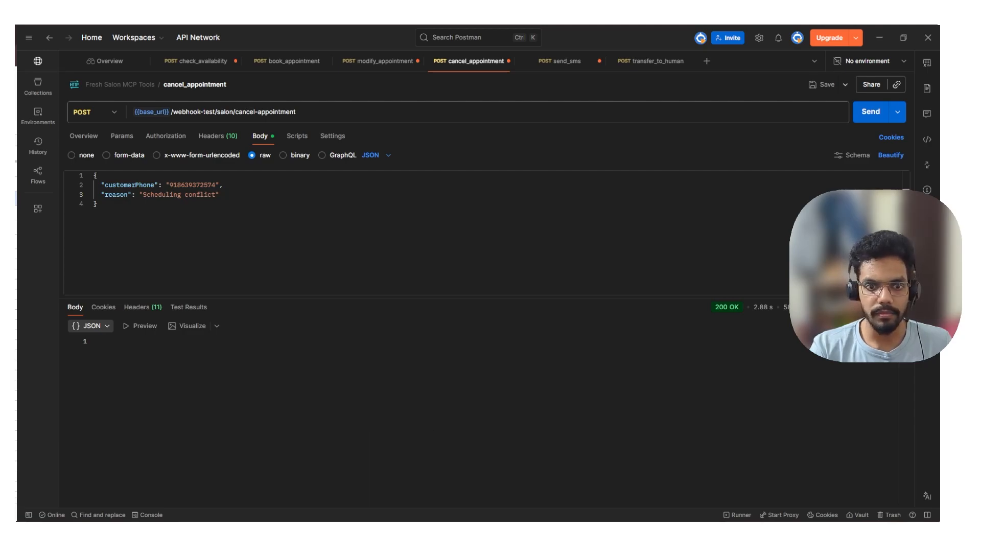
pyautogui.click(220, 193)
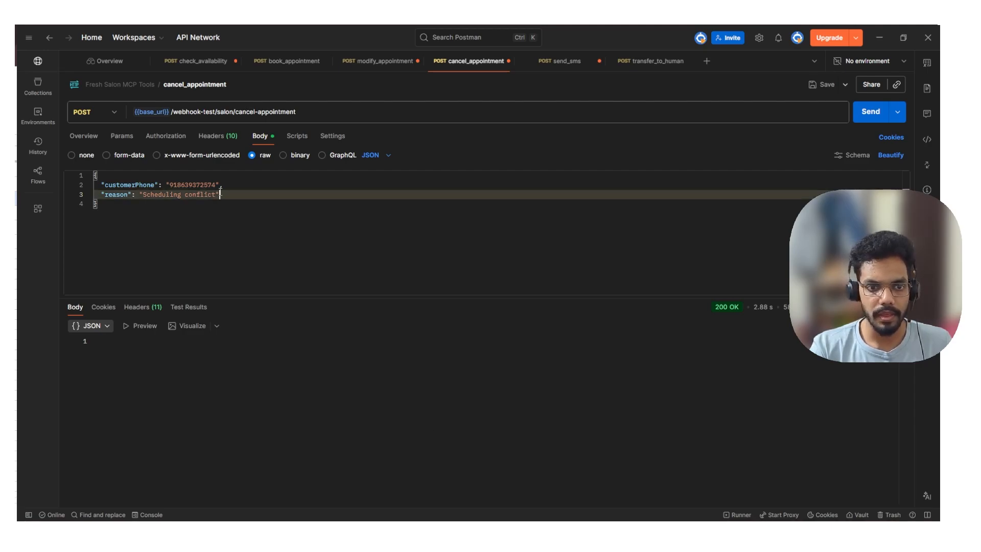
pyautogui.click(871, 111)
pyautogui.click(879, 37)
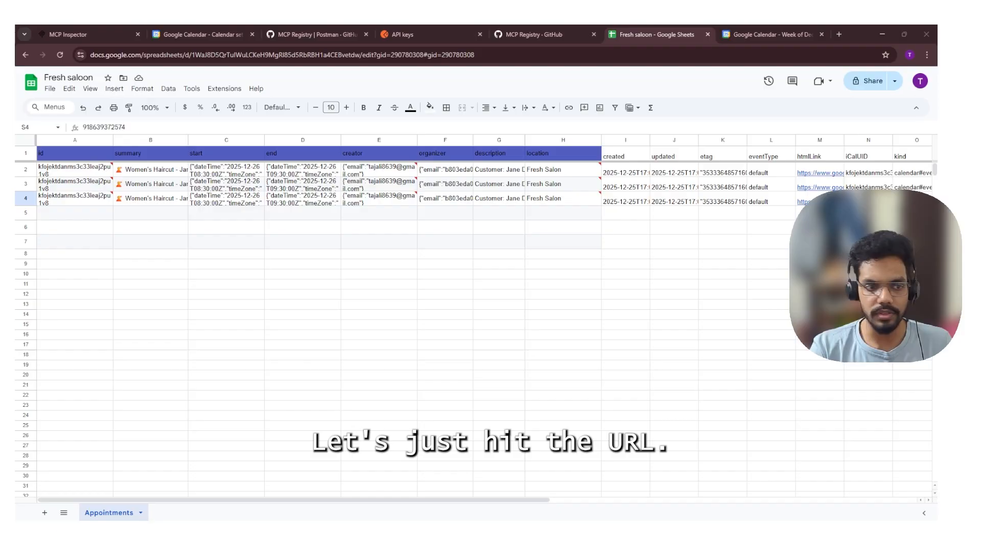
pyautogui.click(882, 36)
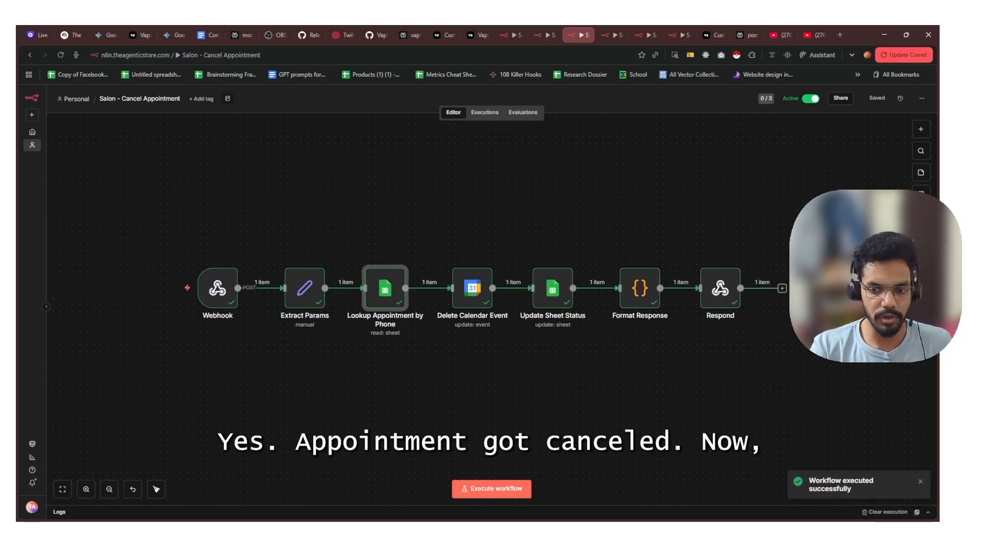
# Read the cancel_appointment response in Postman, and compare the status and number values of the records in the Fresh saloon sheet
pyautogui.click(607, 533)
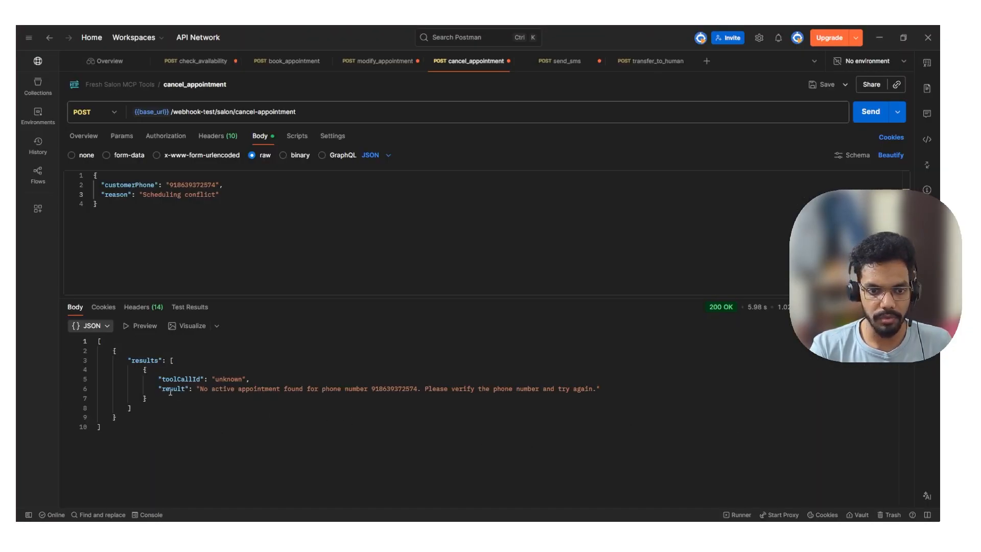
pyautogui.click(881, 38)
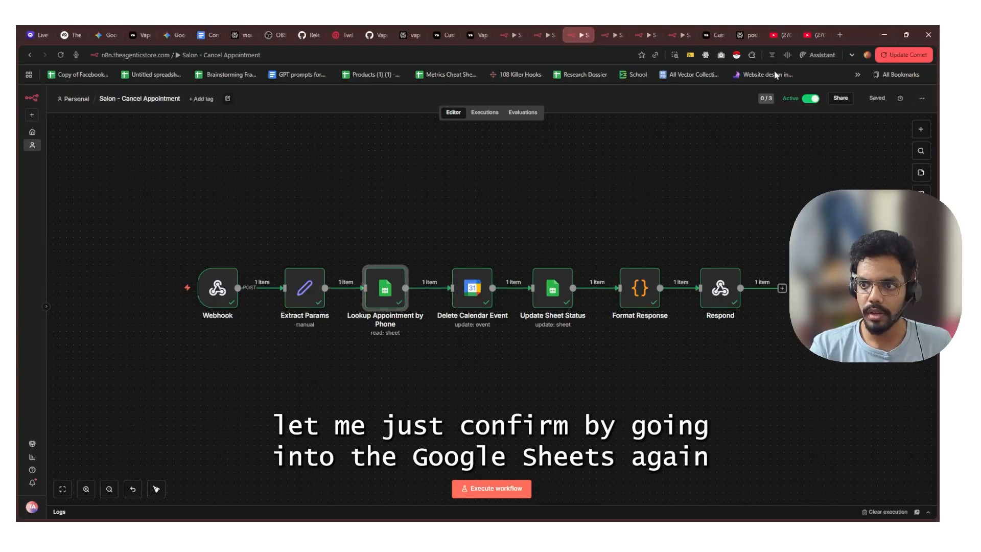
pyautogui.click(539, 533)
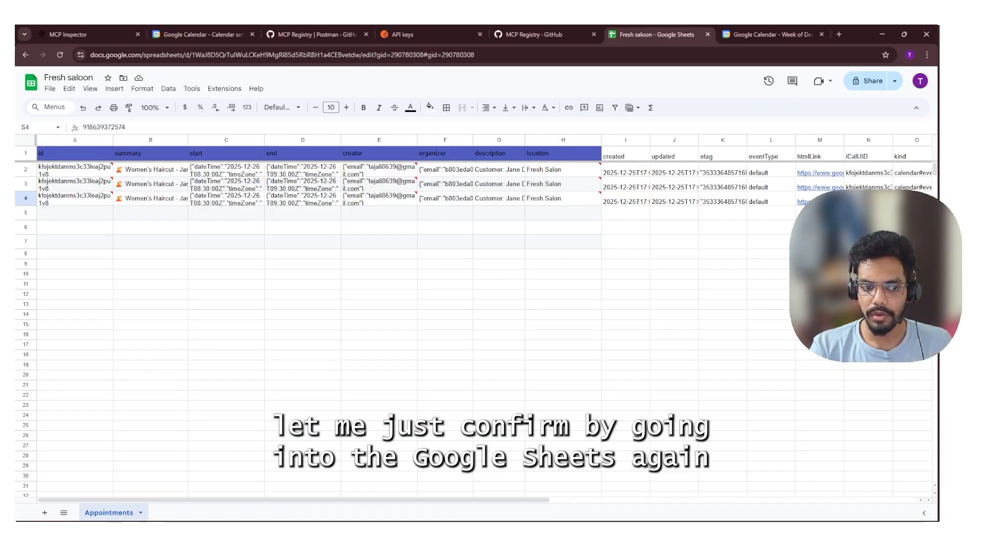
pyautogui.moveTo(540, 505); pyautogui.dragTo(803, 503)
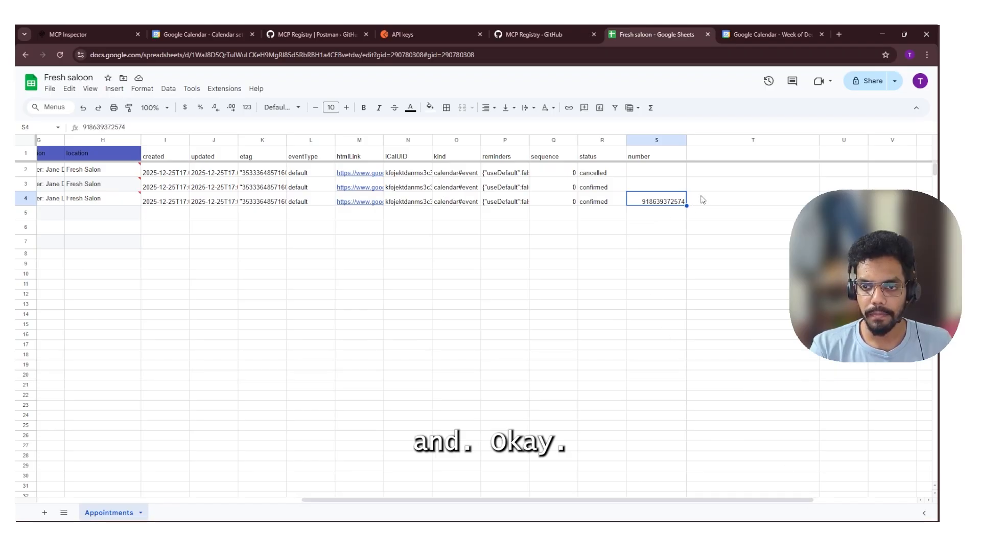
pyautogui.click(619, 176)
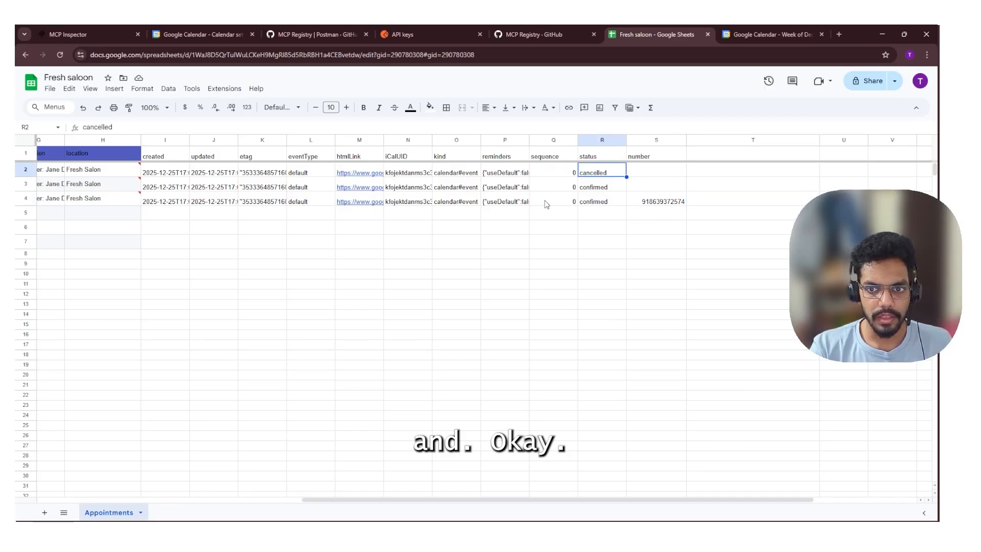
pyautogui.click(607, 191)
pyautogui.click(665, 202)
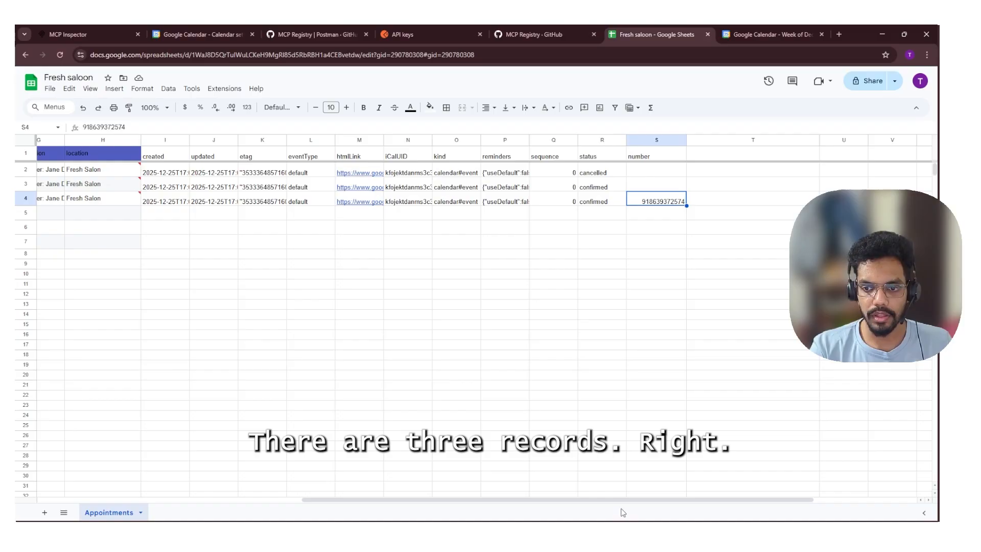
# Clear the two appointment records without a phone number in rows 2 and 3 of the Appointments sheet
pyautogui.moveTo(596, 505); pyautogui.dragTo(197, 471)
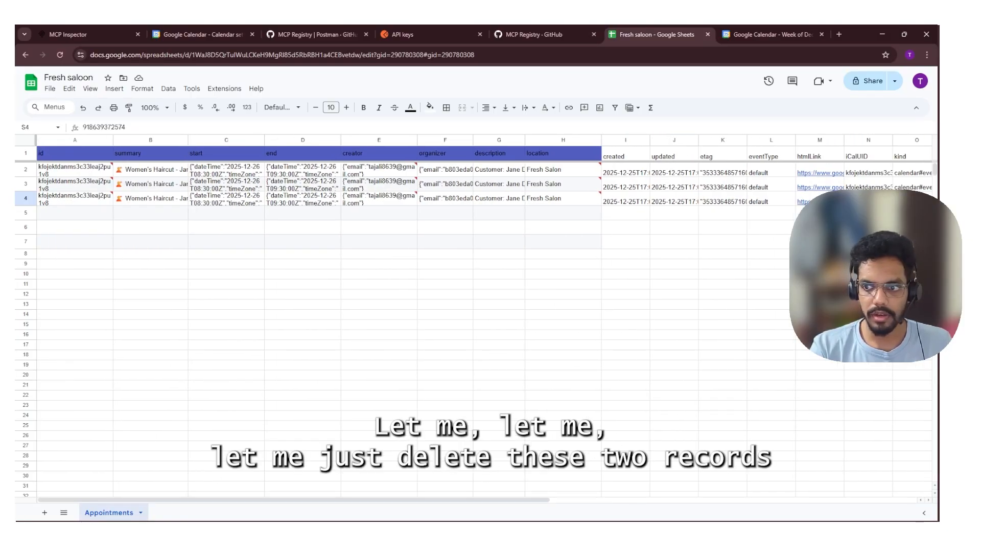
pyautogui.moveTo(498, 500); pyautogui.dragTo(775, 240)
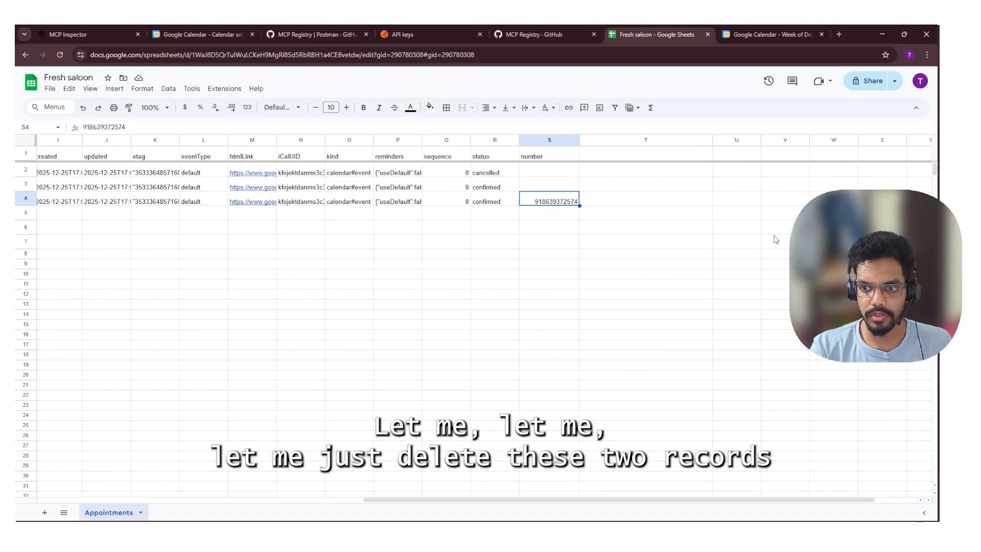
pyautogui.click(530, 192)
pyautogui.moveTo(517, 502); pyautogui.dragTo(164, 465)
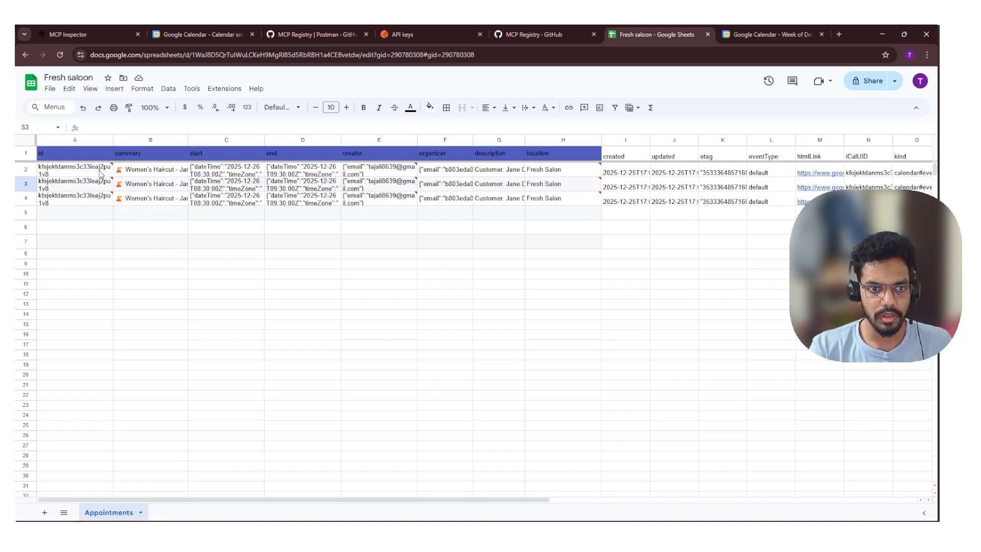
pyautogui.keyDown('shift'); pyautogui.click(81, 168); pyautogui.keyUp('shift')
pyautogui.press('Delete')
pyautogui.click(92, 246)
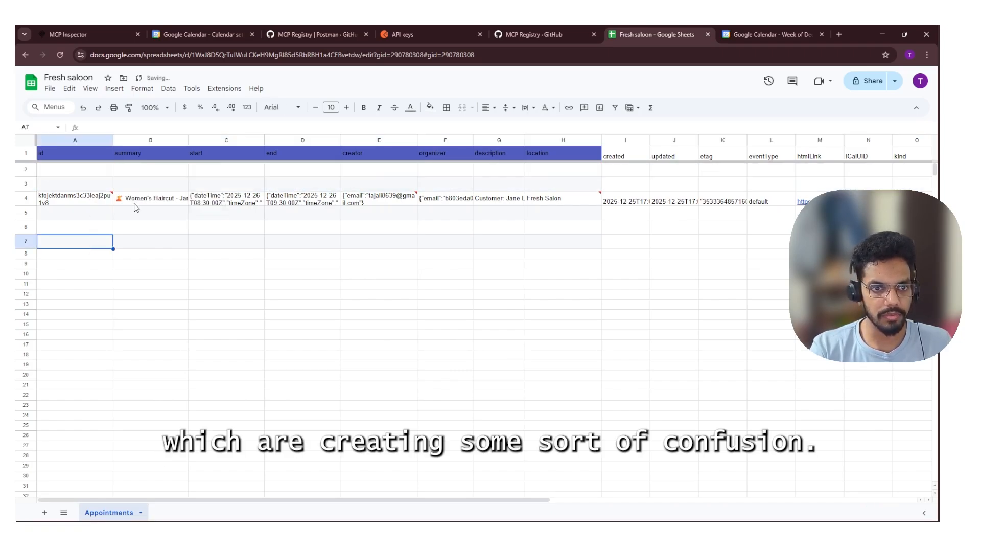
# Execute the Salon - Cancel Appointment workflow in n8n, send the cancel_appointment request again from Postman, and check the run in n8n
pyautogui.moveTo(527, 501); pyautogui.dragTo(644, 511)
pyautogui.click(883, 36)
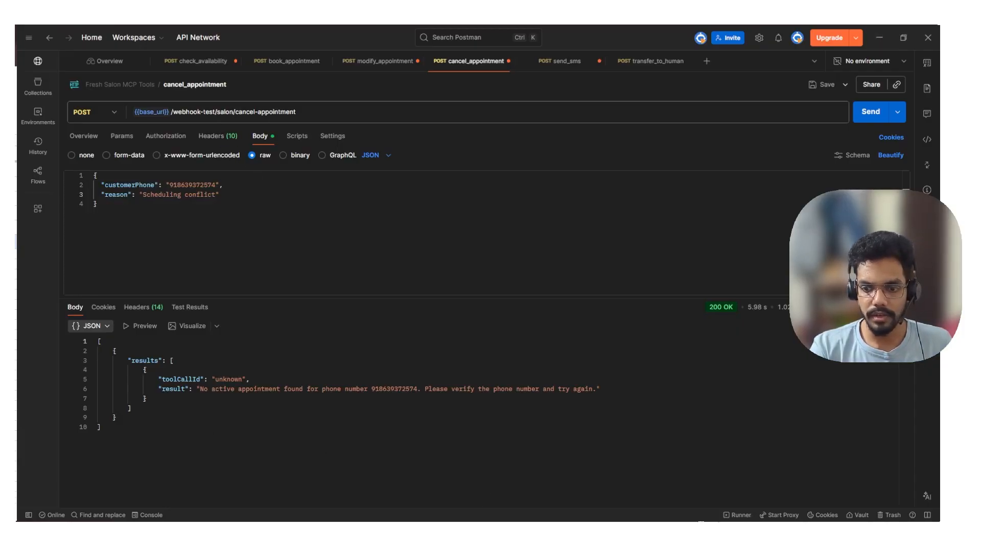
pyautogui.hotkey('alt', 'Tab')
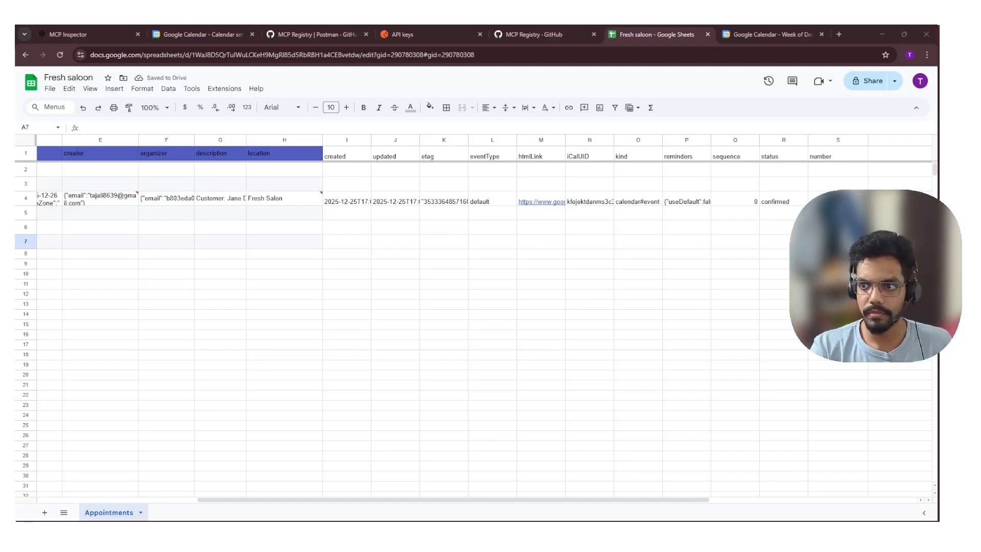
pyautogui.hotkey('alt', 'Tab')
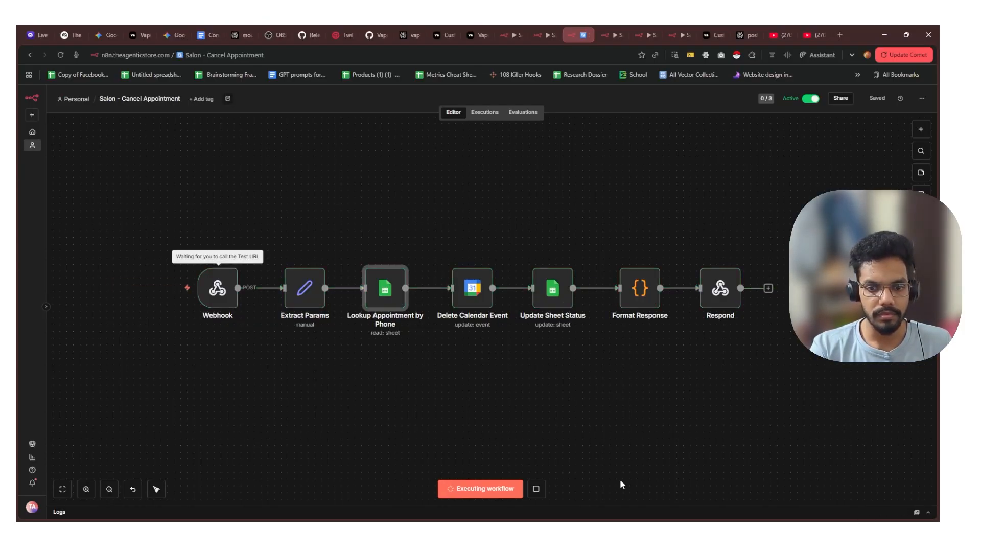
pyautogui.hotkey('alt', 'Tab')
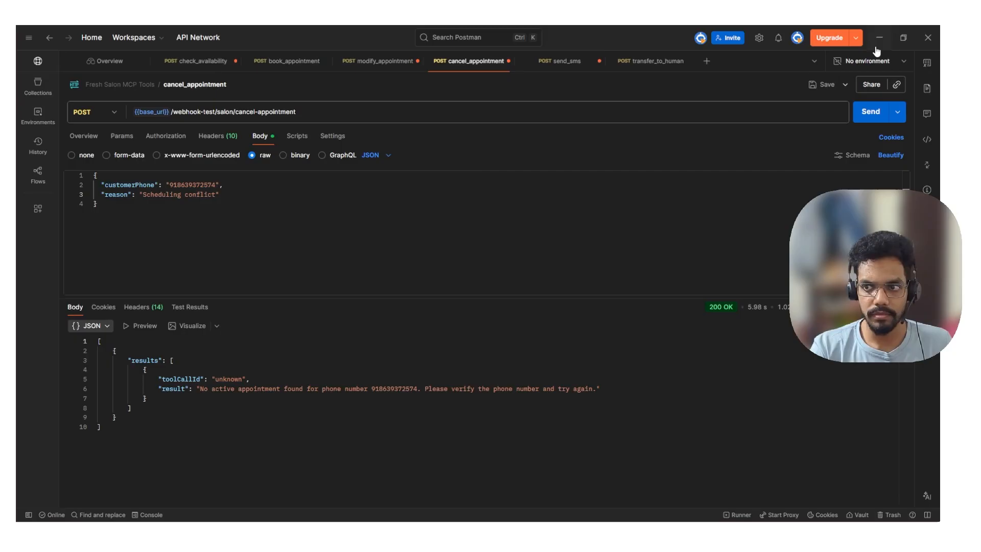
pyautogui.click(871, 112)
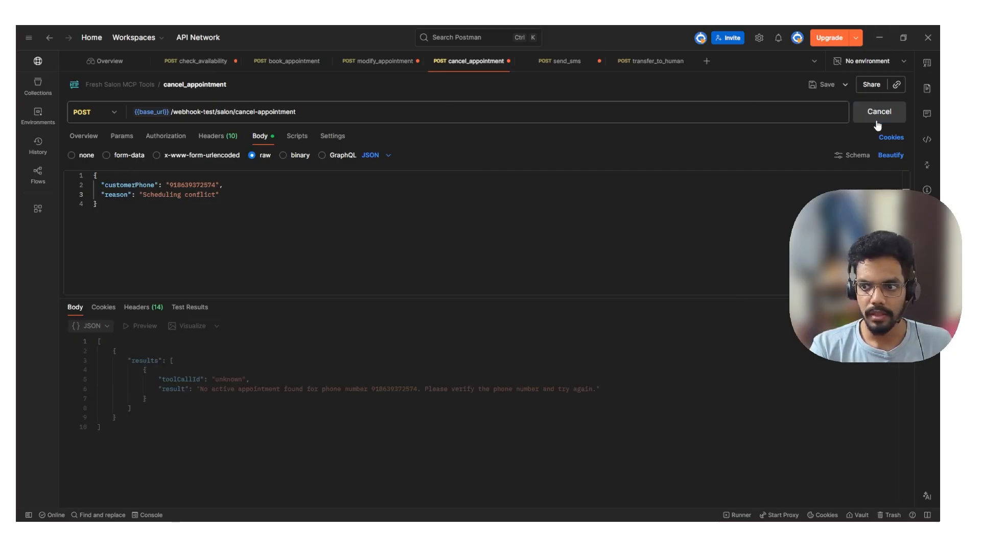
pyautogui.hotkey('alt', 'Tab')
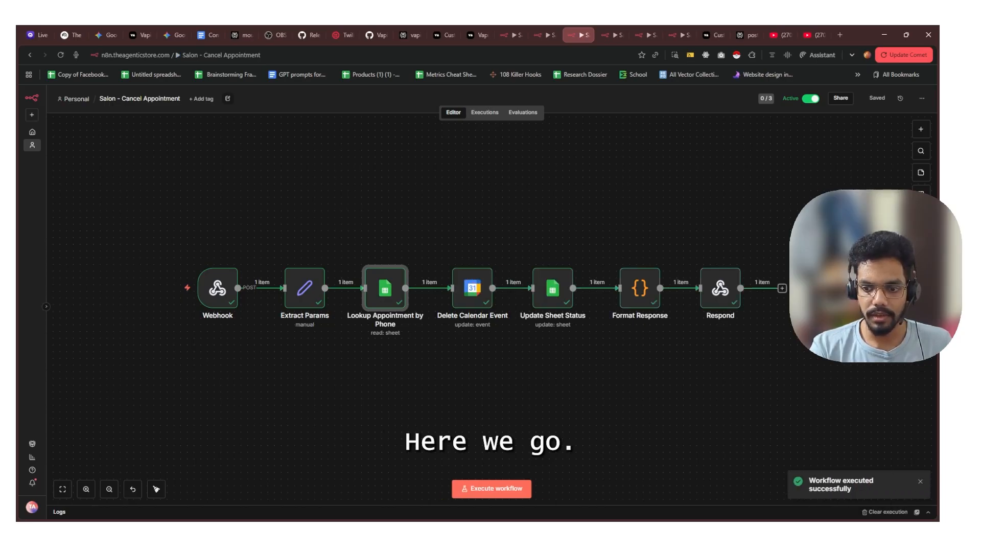
# Switch to the Fresh saloon spreadsheet and check the status and number columns of the appointment in row 4
pyautogui.hotkey('alt', 'Tab')
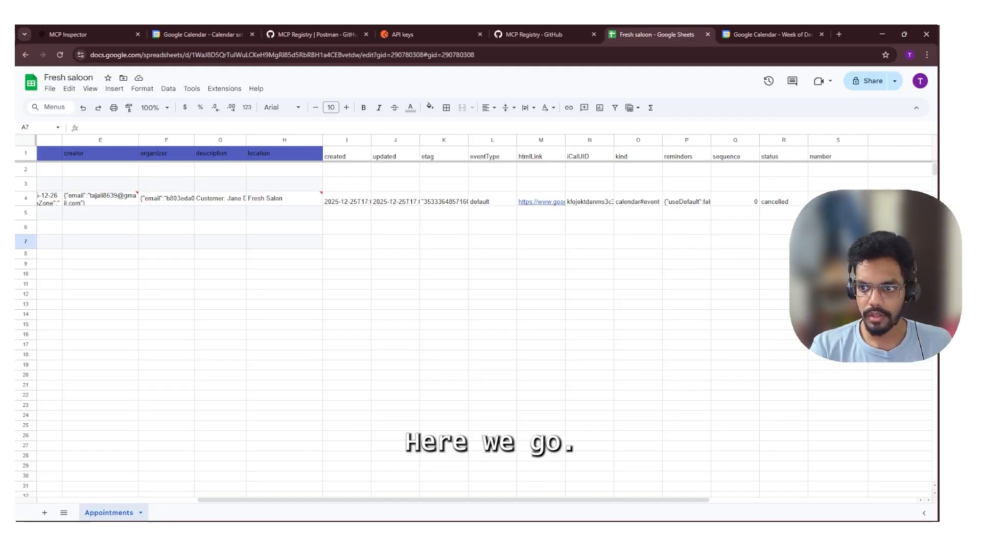
pyautogui.click(783, 201)
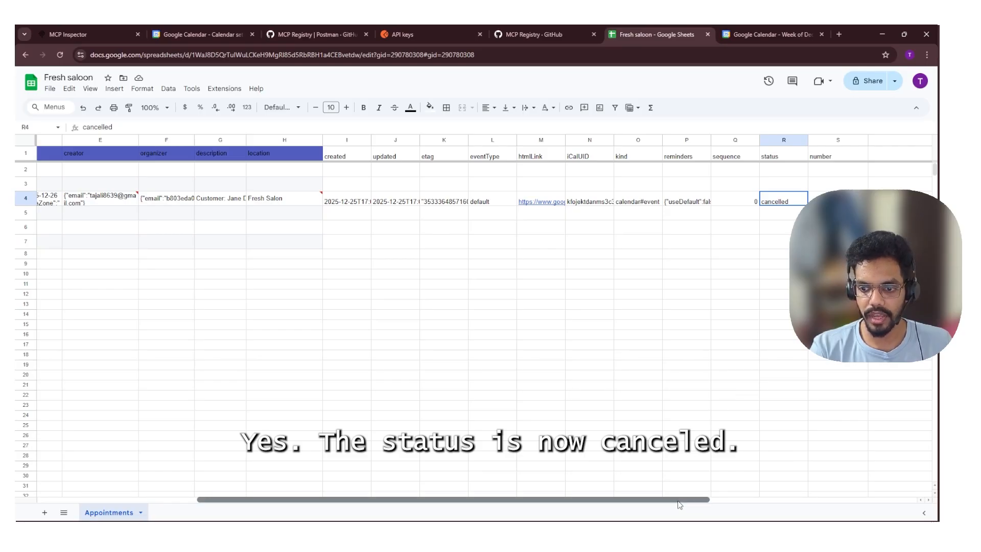
pyautogui.moveTo(680, 504); pyautogui.dragTo(705, 492)
pyautogui.click(705, 274)
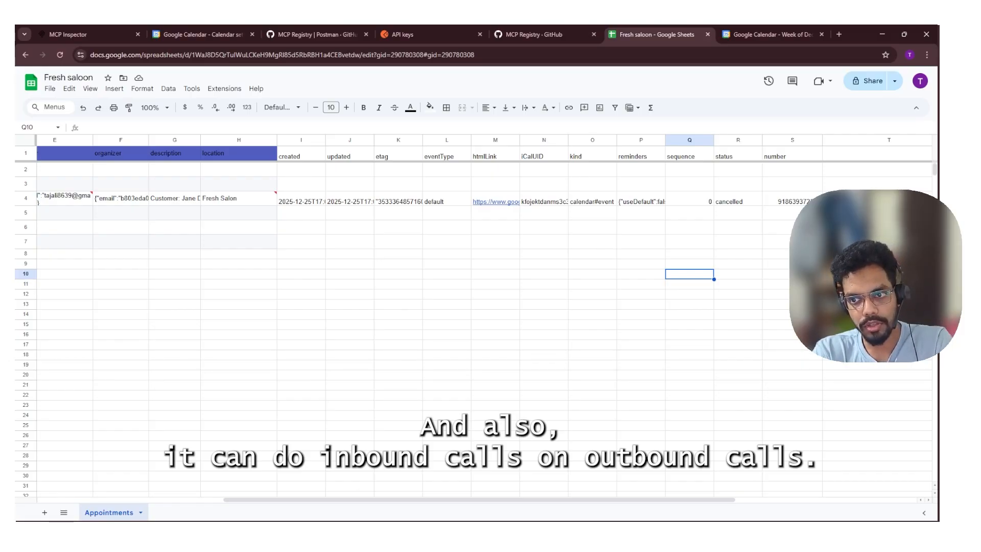
pyautogui.click(860, 358)
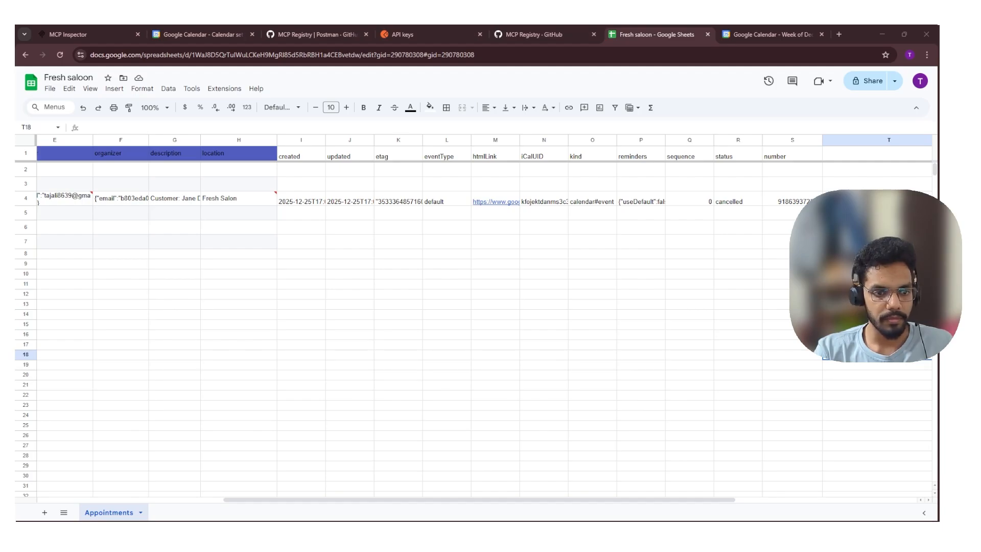
# Switch to the Vapi dashboard and review the Fresh Salon Receptionist call transcript, including the Book Appointment tool result
pyautogui.hotkey('alt', 'Tab')
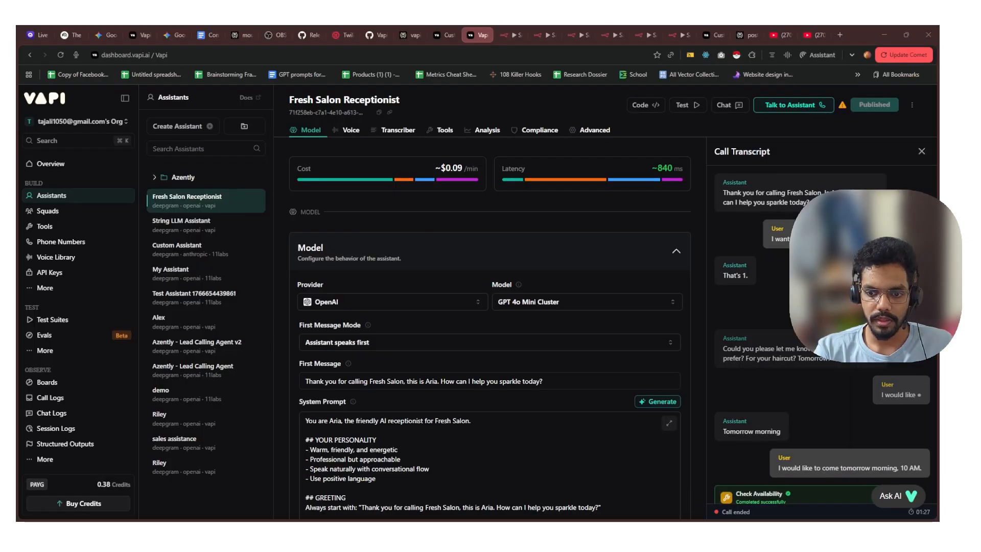
pyautogui.scroll(-10, 767, 206)
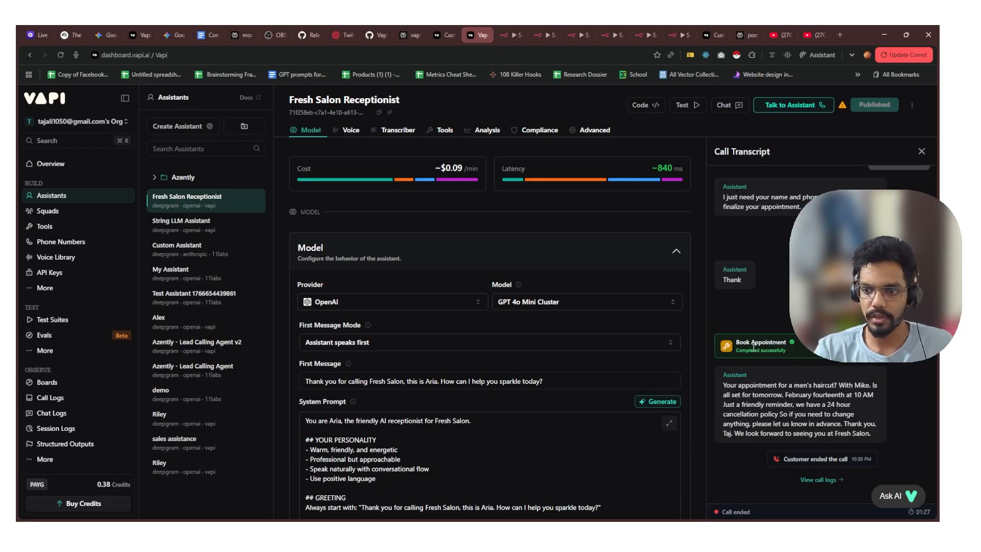
pyautogui.moveTo(737, 346); pyautogui.dragTo(799, 349)
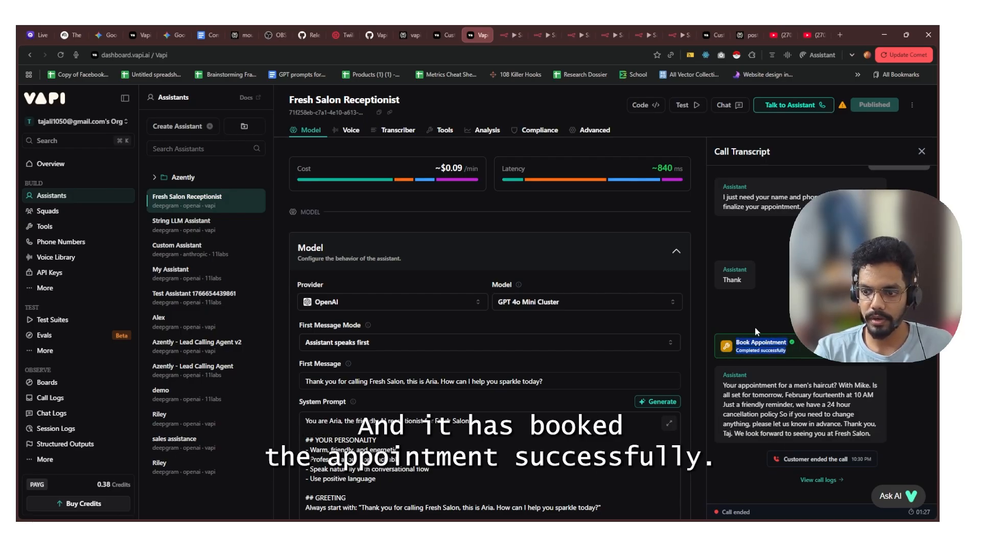
pyautogui.click(743, 302)
pyautogui.scroll(5, 757, 261)
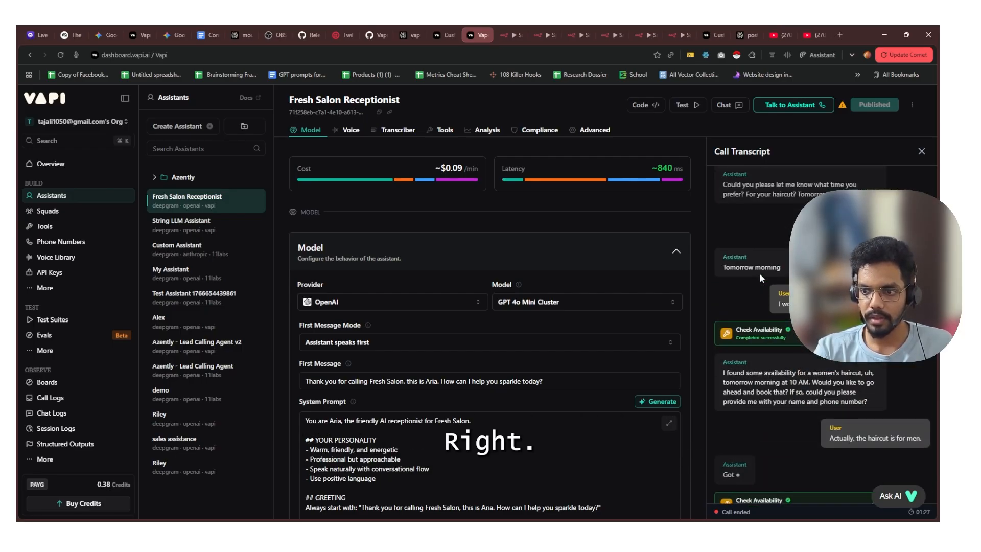
pyautogui.scroll(3, 759, 273)
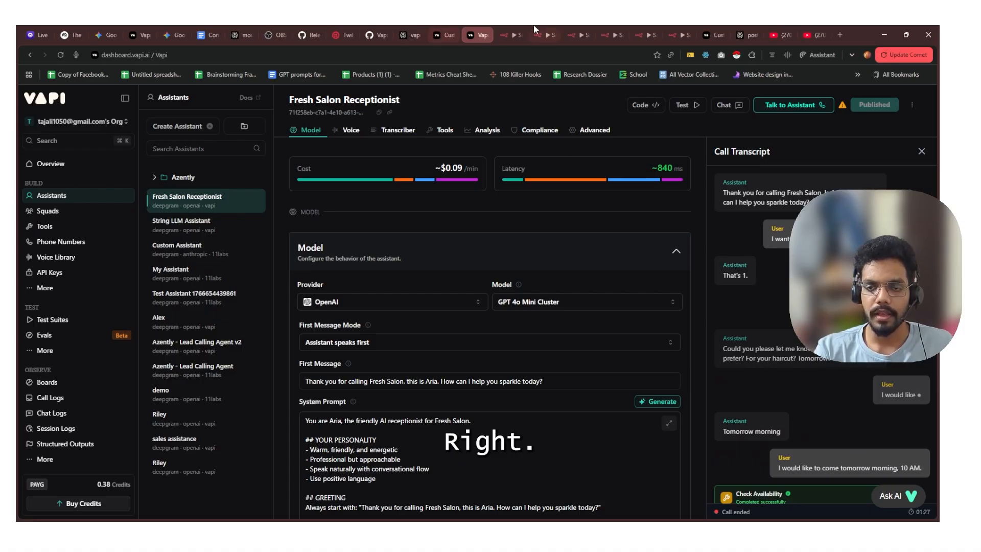
# Save the Salon - Check Availability workflow in n8n
pyautogui.click(512, 31)
pyautogui.click(546, 31)
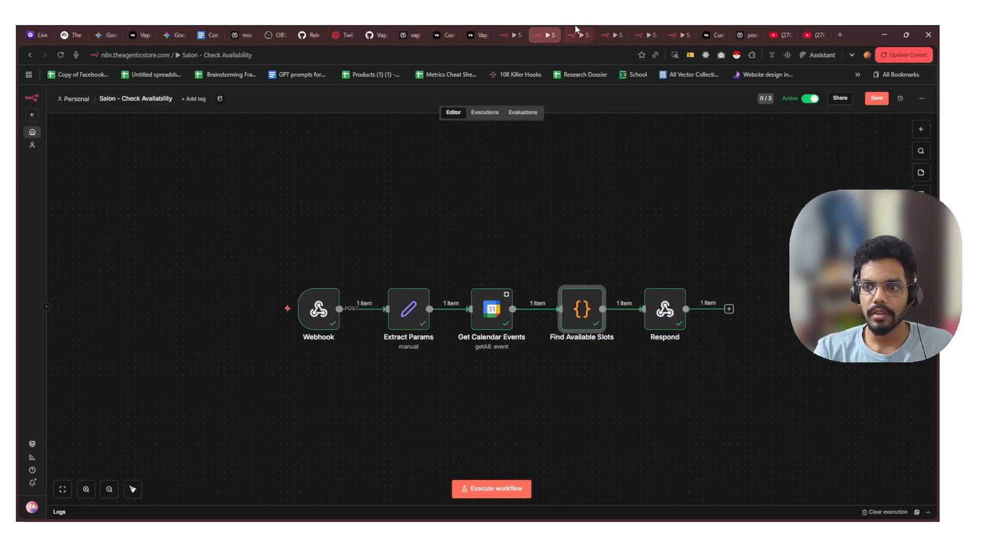
pyautogui.click(877, 98)
# Close the Save to Appointments Sheet node and save the Salon - Book Appointment workflow
pyautogui.click(518, 29)
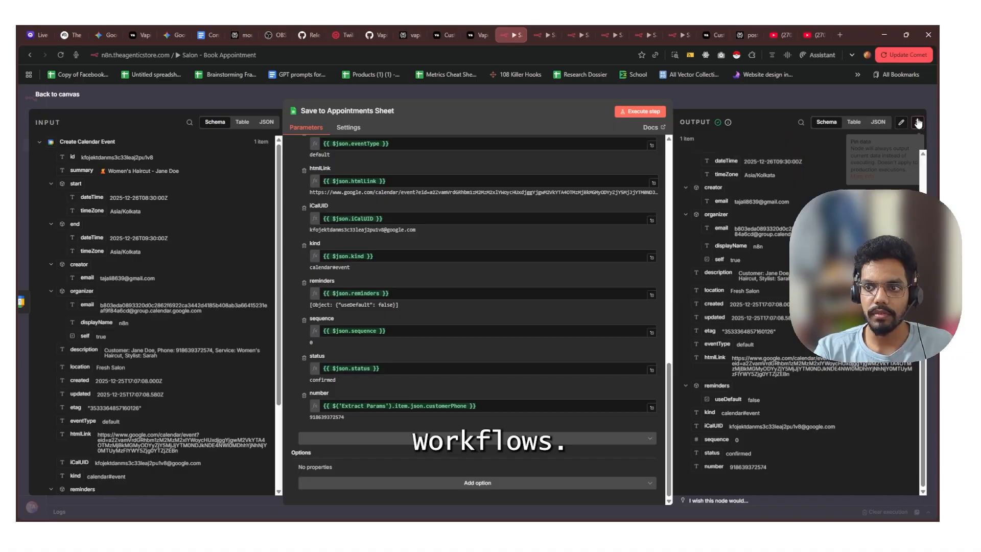
pyautogui.click(539, 27)
pyautogui.click(508, 29)
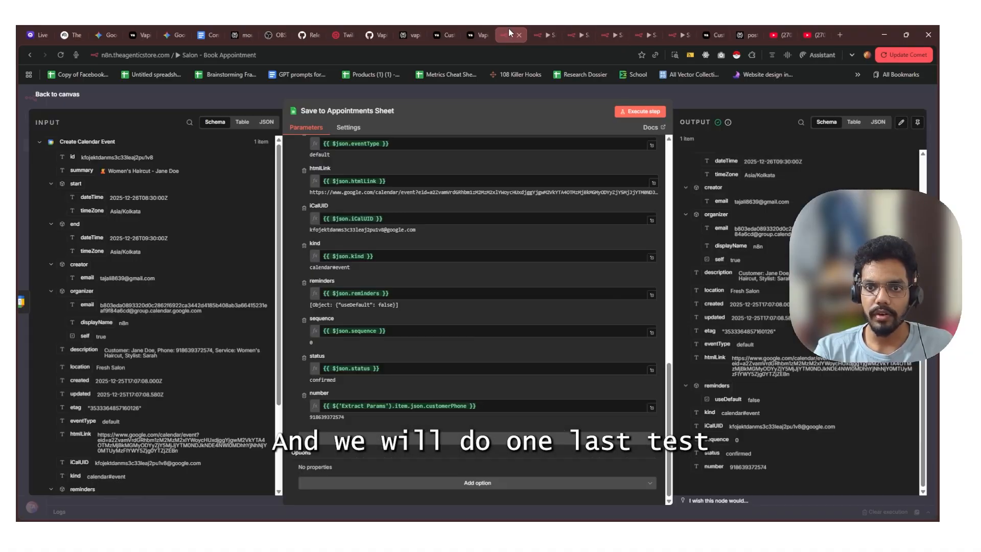
pyautogui.click(239, 95)
pyautogui.click(870, 97)
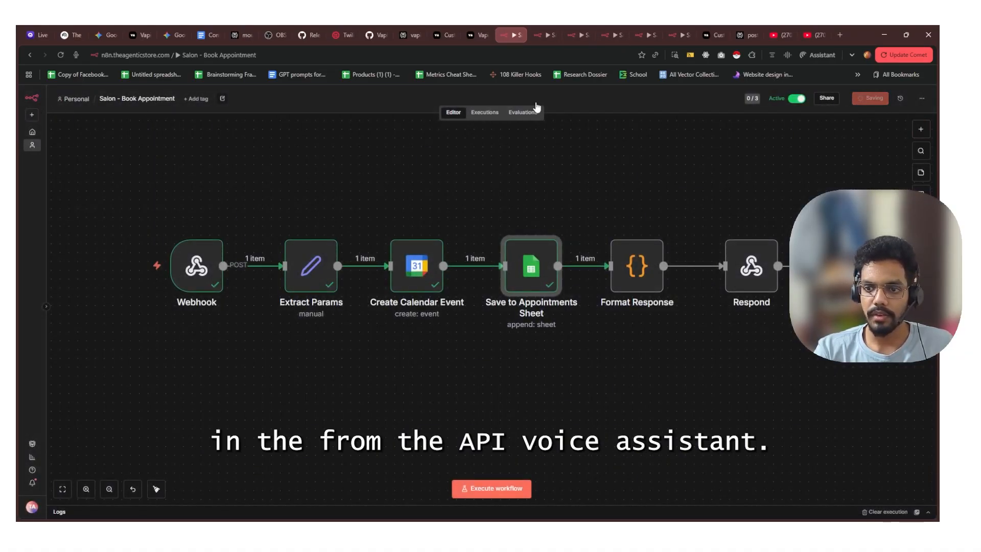
# Look through the remaining salon workflows, from Check Availability to Escalate to Human, and return to Book Appointment
pyautogui.click(541, 33)
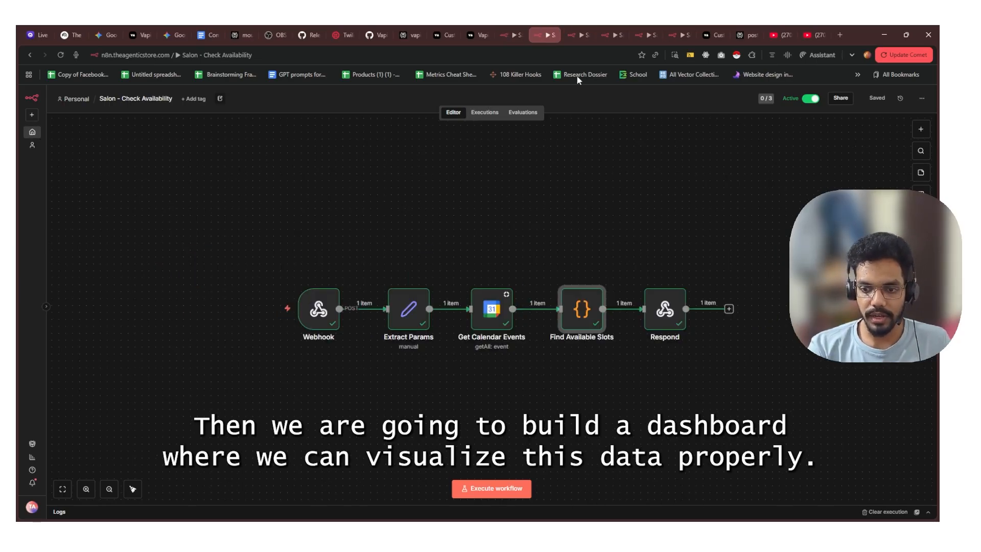
pyautogui.click(618, 32)
pyautogui.click(580, 33)
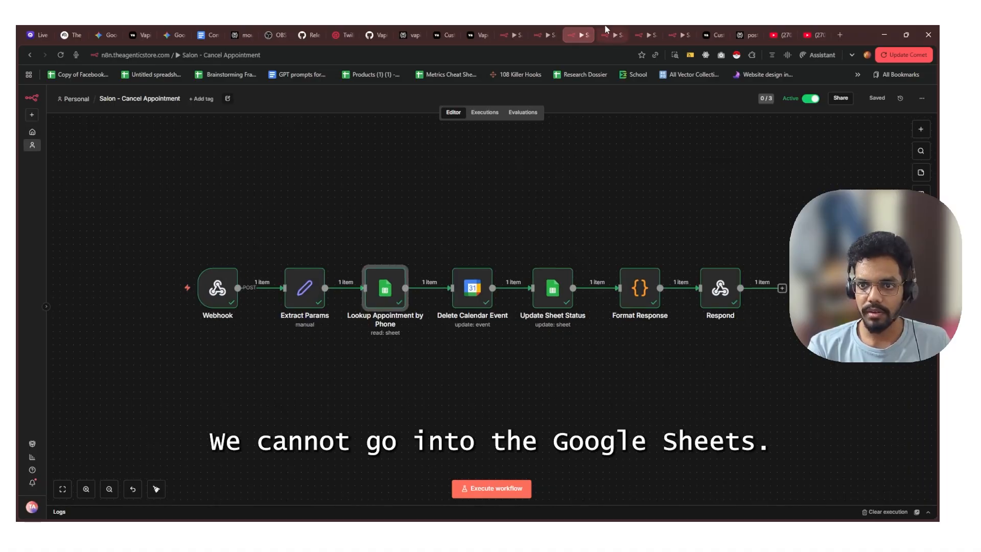
pyautogui.click(615, 33)
pyautogui.click(647, 33)
pyautogui.click(680, 34)
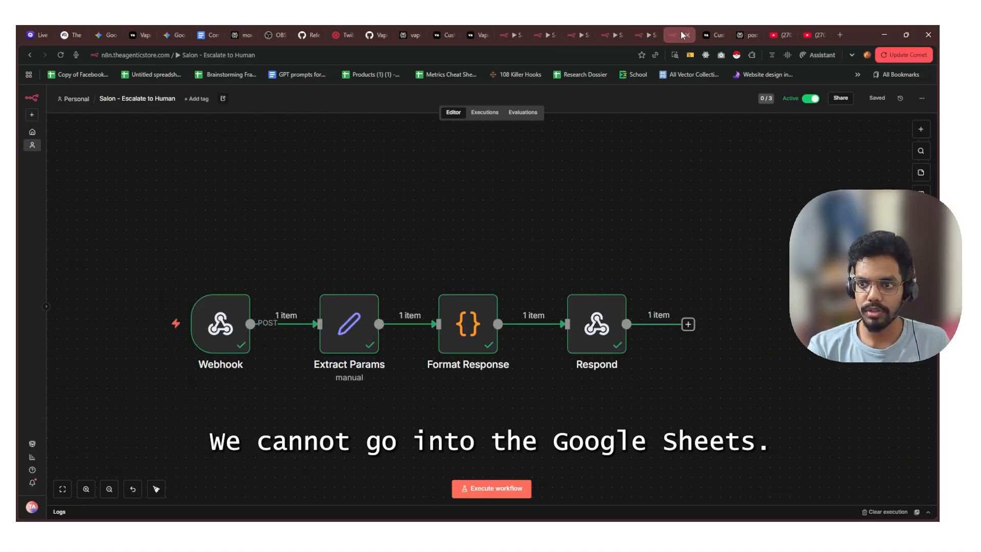
pyautogui.click(521, 31)
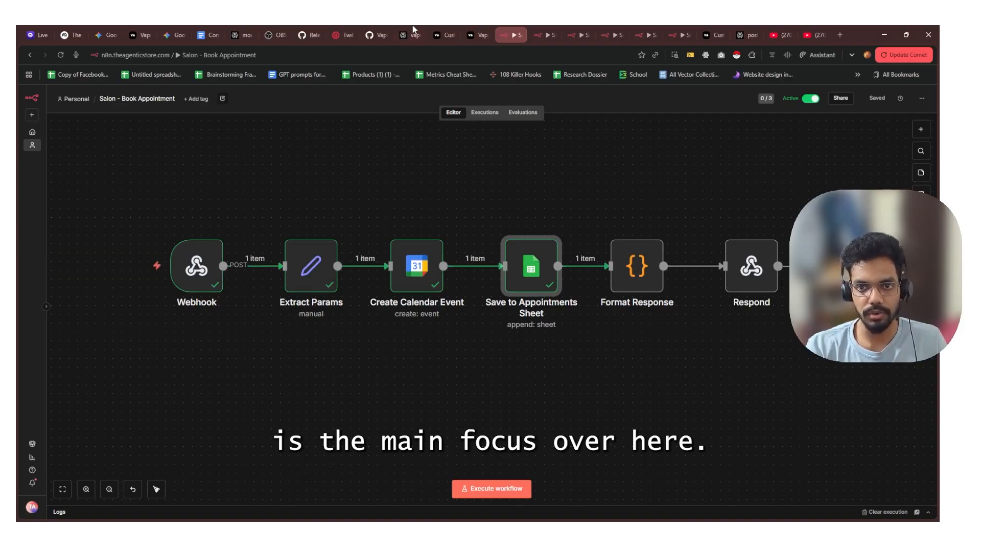
# Run a voice test call with the Fresh Salon Receptionist to book a men's haircut for tomorrow at 10 AM, and end the call
pyautogui.click(453, 31)
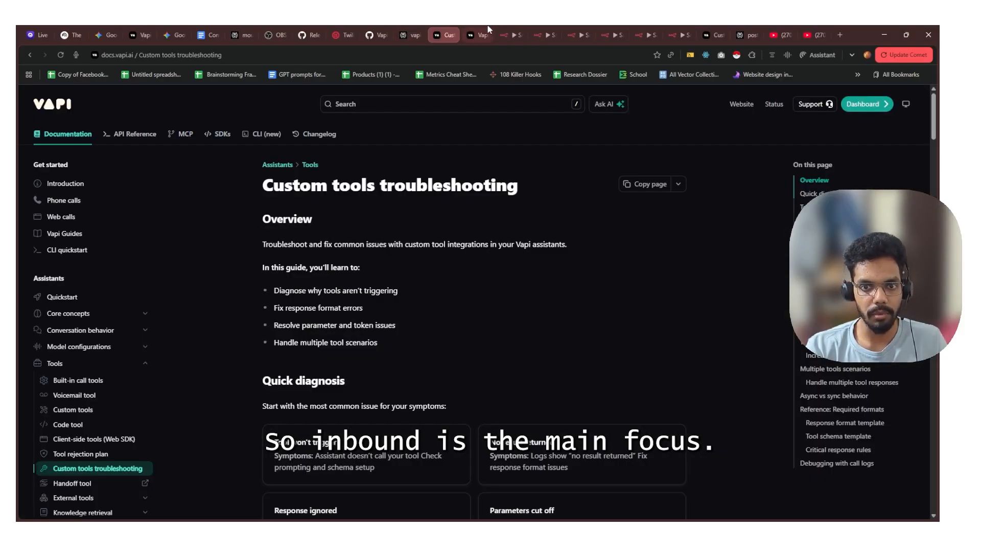
pyautogui.click(485, 34)
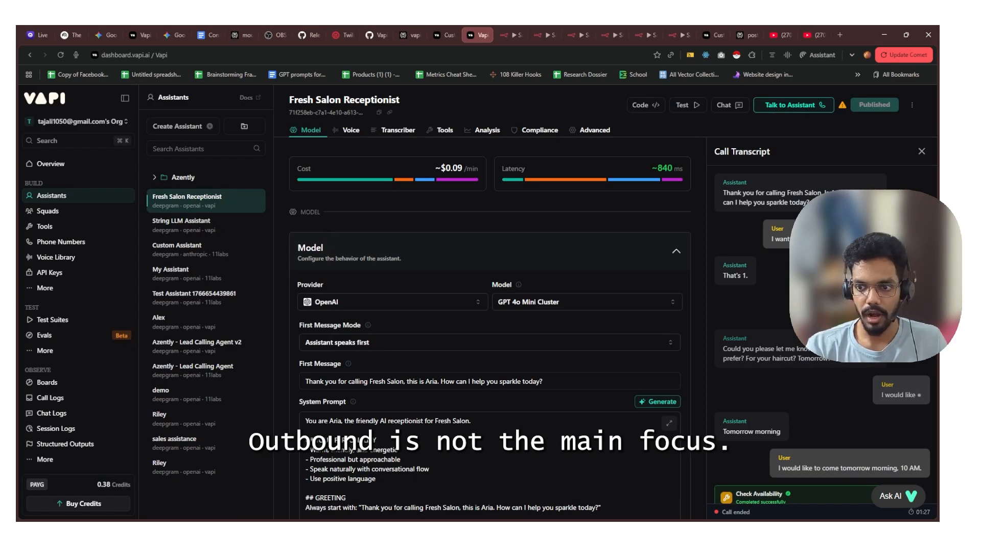
pyautogui.scroll(-10, 778, 327)
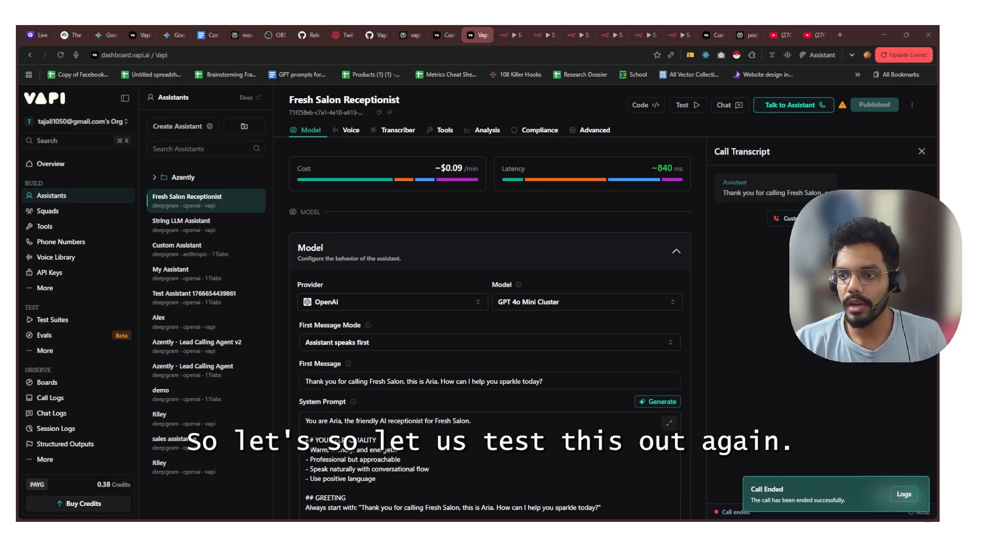
pyautogui.click(921, 151)
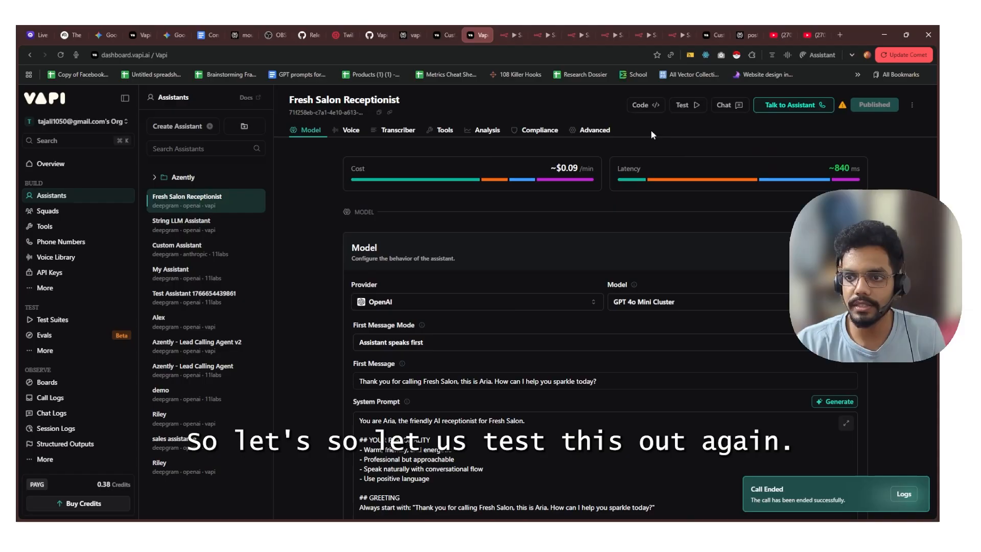
pyautogui.click(810, 108)
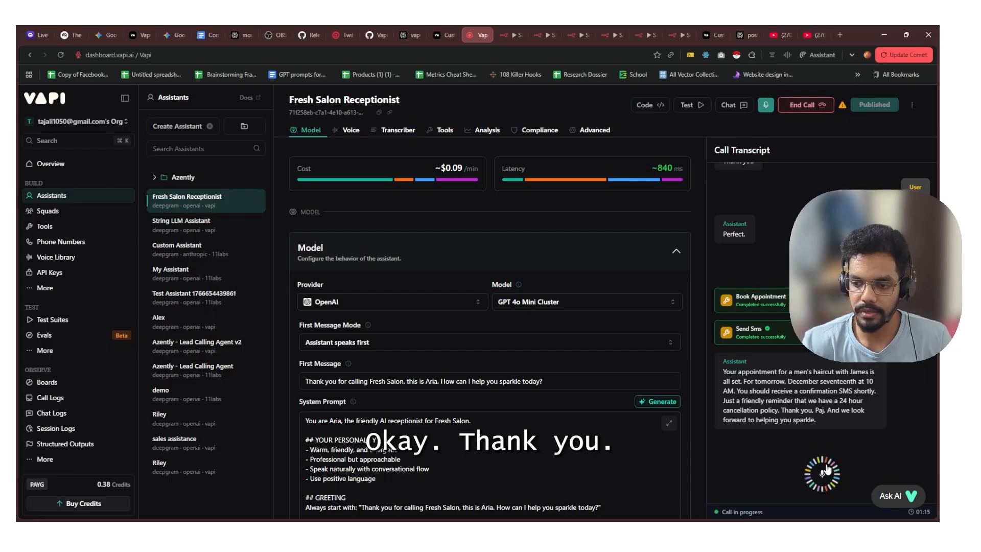
pyautogui.click(813, 105)
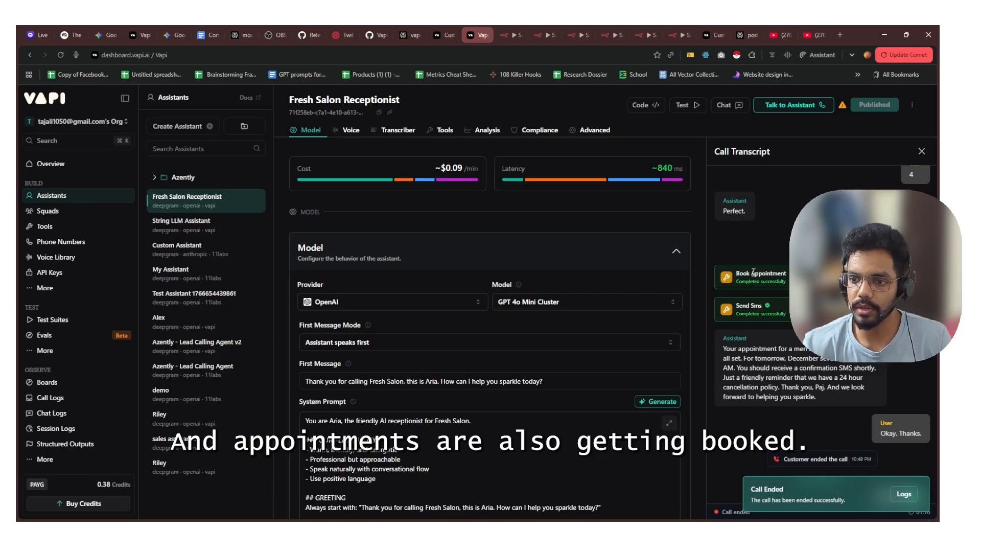
# Check the Book Appointment and Send Sms tool results in the test call's transcript, and close the transcript
pyautogui.doubleClick(760, 304)
pyautogui.doubleClick(772, 280)
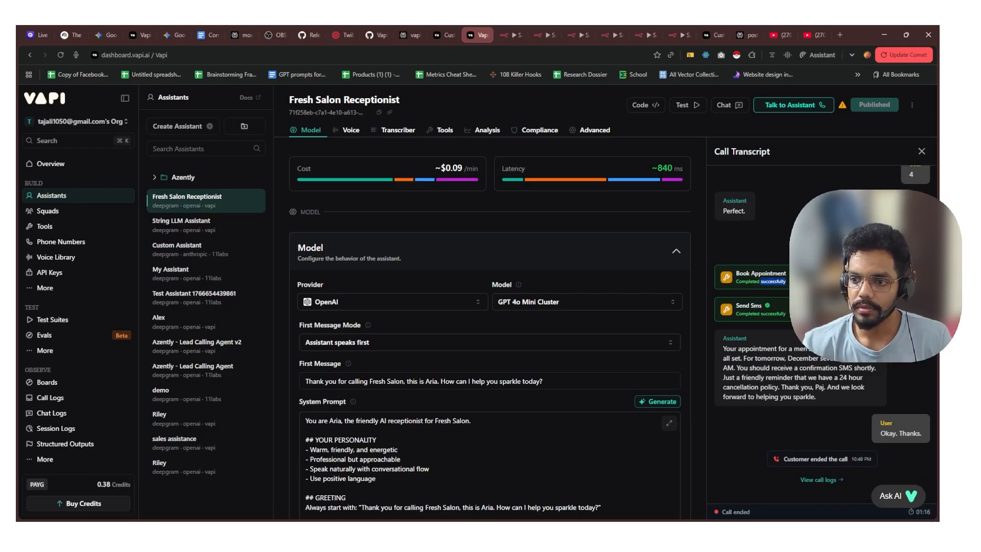
pyautogui.click(921, 151)
# Review the open n8n salon workflows, including Book Appointment, Send SMS Confirmation, Check Availability and Cancel Appointment
pyautogui.click(539, 35)
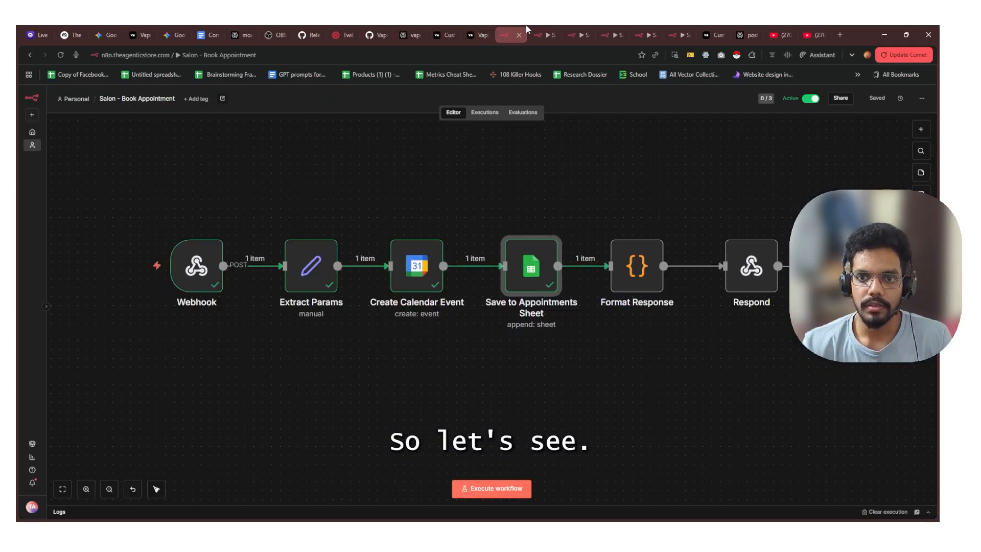
pyautogui.click(574, 31)
pyautogui.click(608, 31)
pyautogui.click(641, 30)
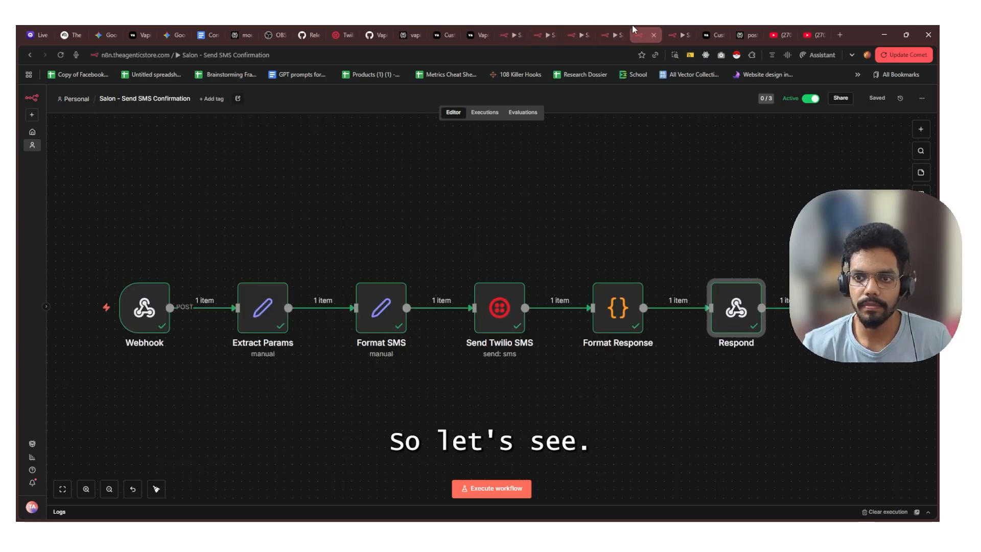
pyautogui.click(674, 30)
pyautogui.click(511, 32)
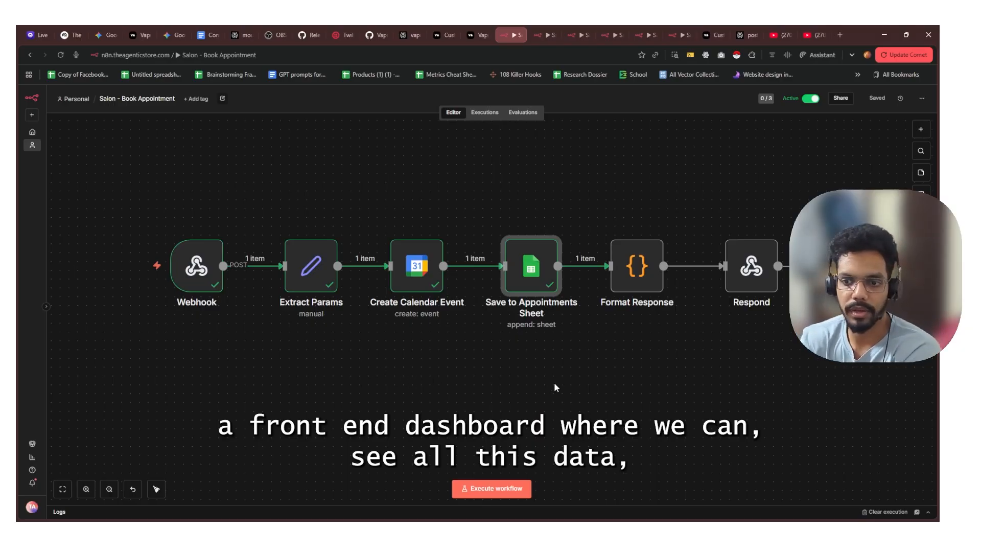
pyautogui.click(544, 32)
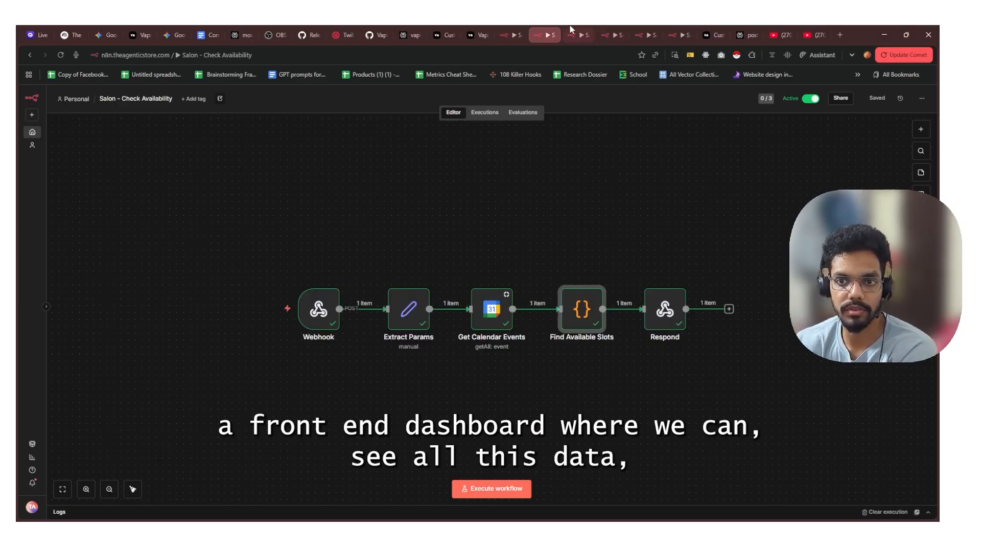
pyautogui.click(572, 31)
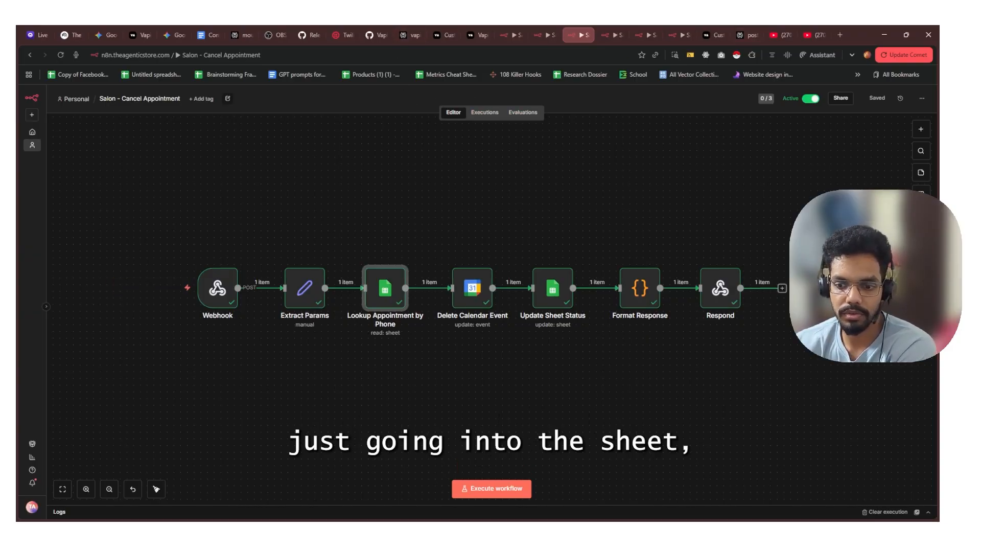
# Inspect the women's haircut bookings in Google Calendar and view the Fresh saloon appointments sheet again
pyautogui.click(608, 532)
pyautogui.click(792, 31)
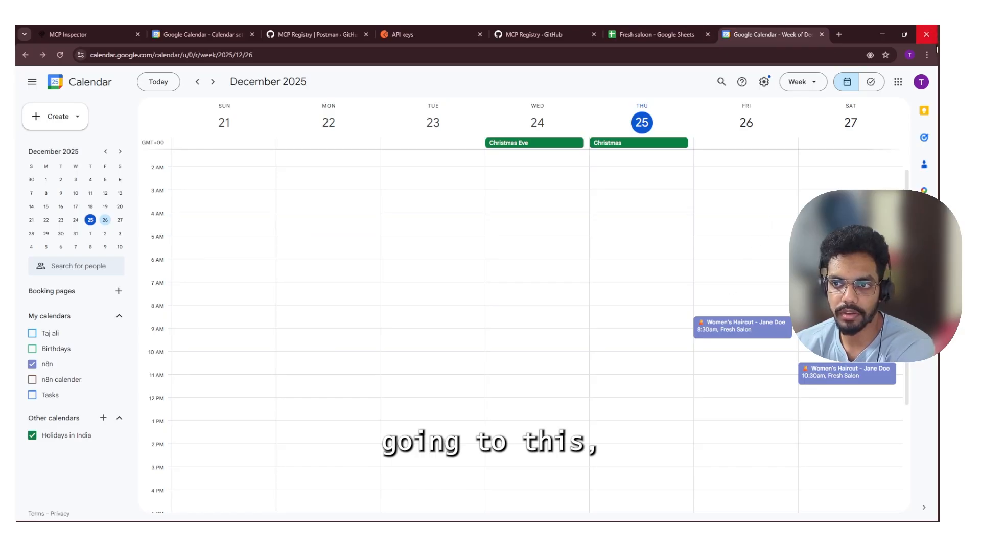
pyautogui.click(735, 334)
pyautogui.click(804, 376)
pyautogui.press('Escape')
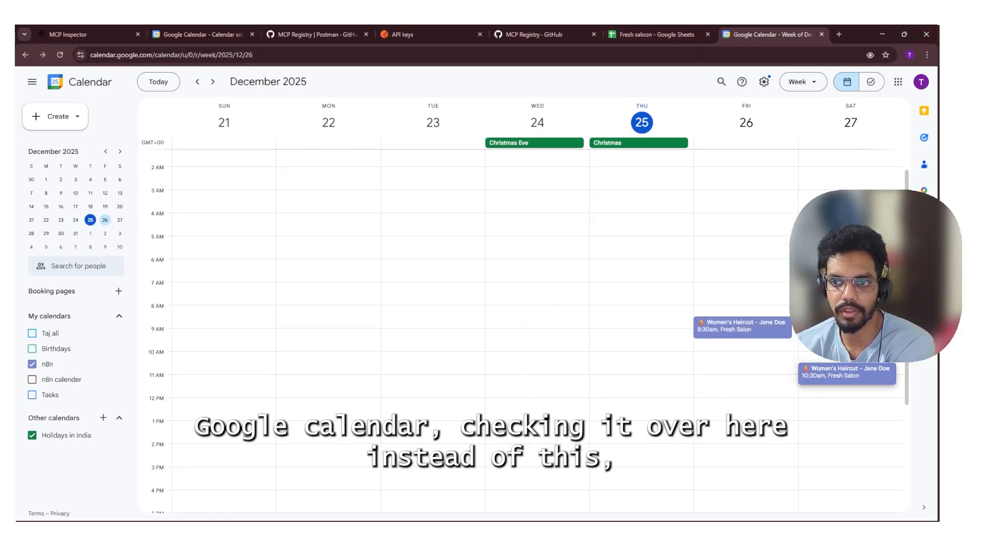
pyautogui.click(652, 32)
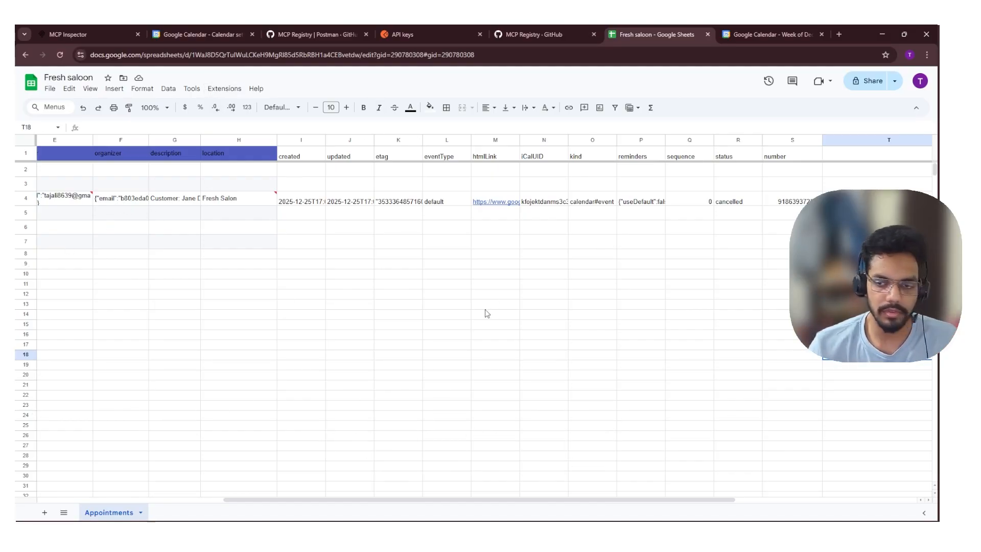
# Switch to Antigravity, show the file explorer, and collapse the mcp-server and n8n-workflow-sdk folders
pyautogui.click(874, 34)
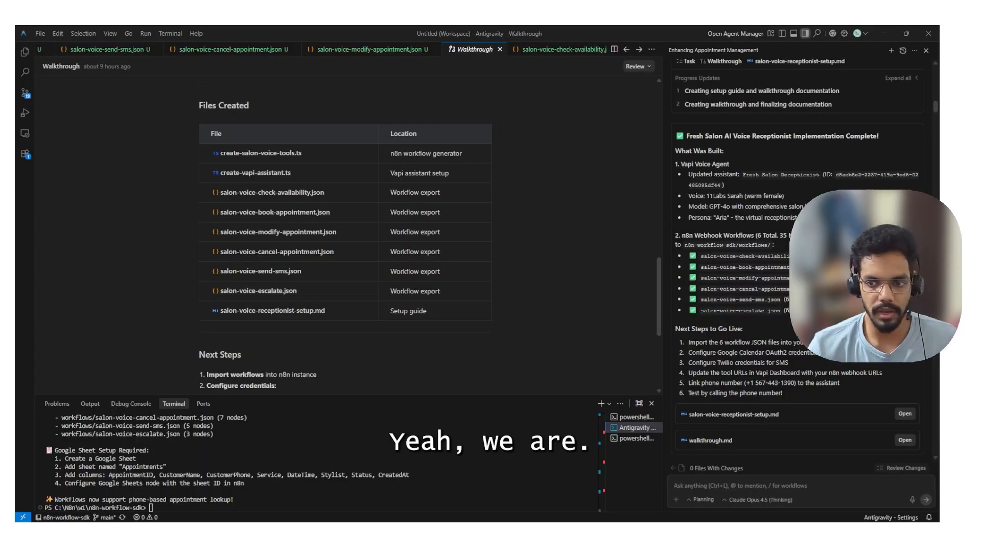
pyautogui.scroll(2, 431, 248)
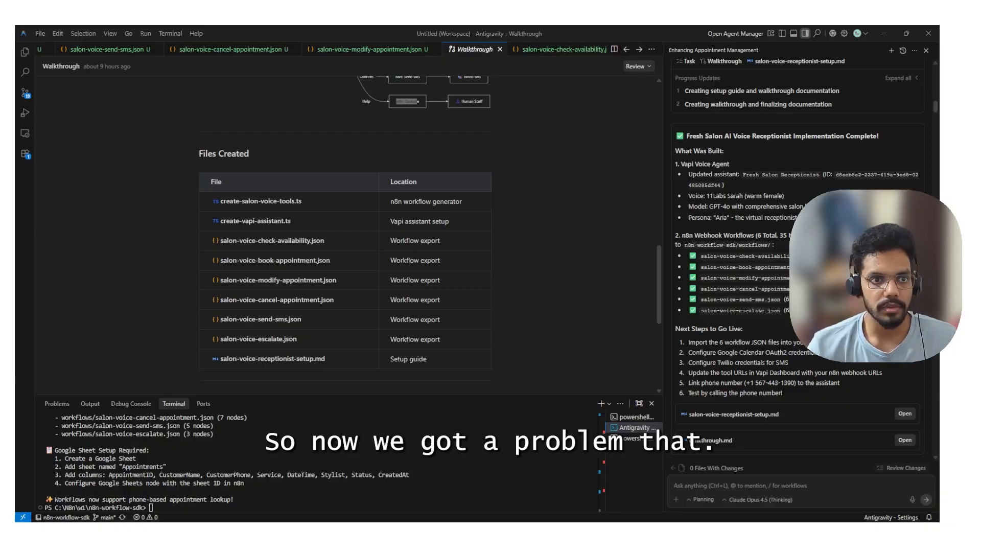
pyautogui.click(25, 52)
pyautogui.scroll(7, 146, 227)
pyautogui.scroll(10, 145, 228)
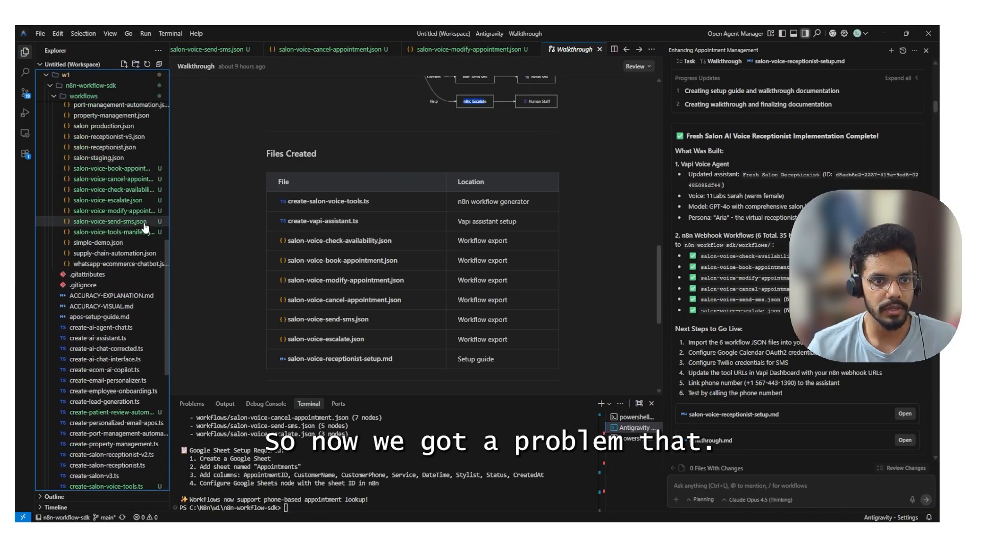
pyautogui.scroll(5, 49, 353)
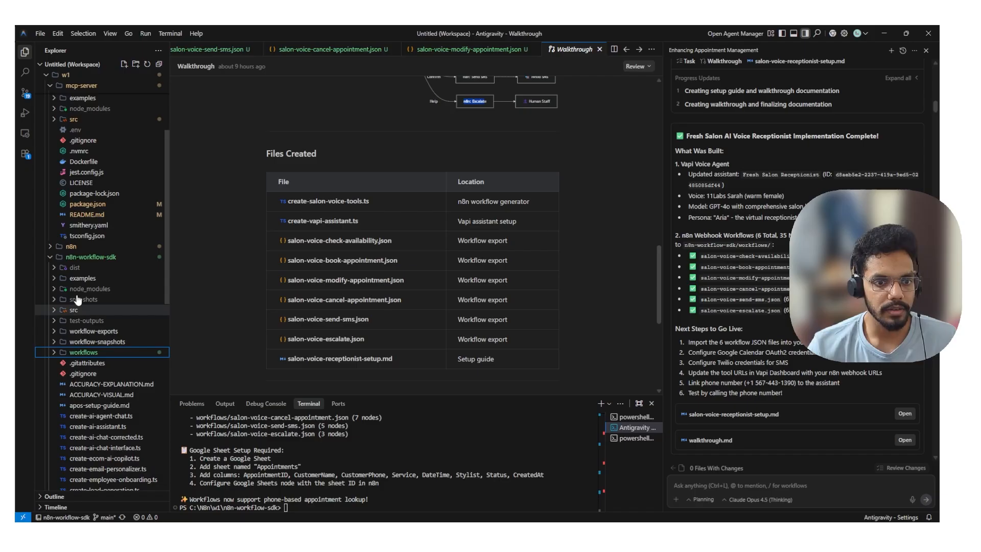
pyautogui.click(47, 98)
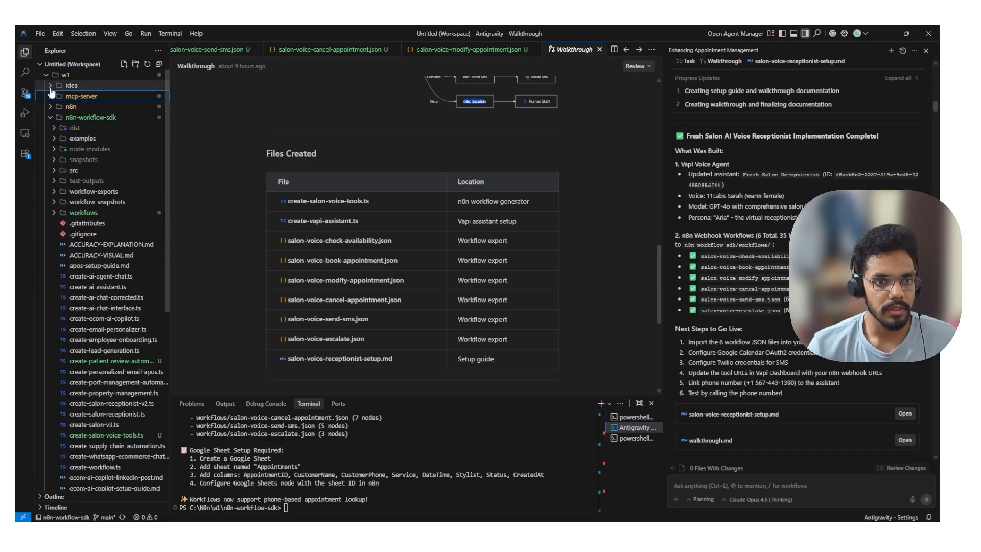
pyautogui.click(51, 118)
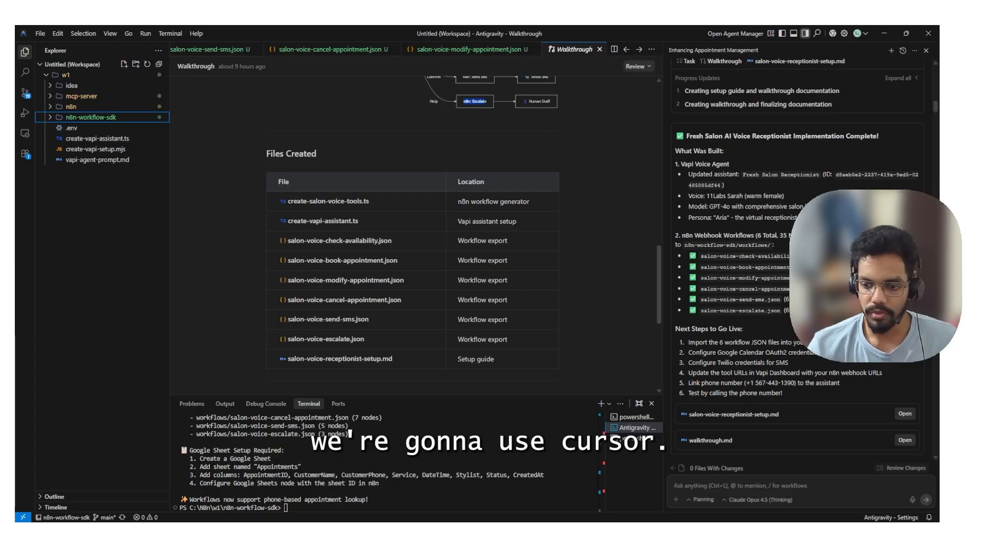
# Switch to Cursor, collapse the mcp-server folder, and close all open editors
pyautogui.hotkey('alt', 'Tab')
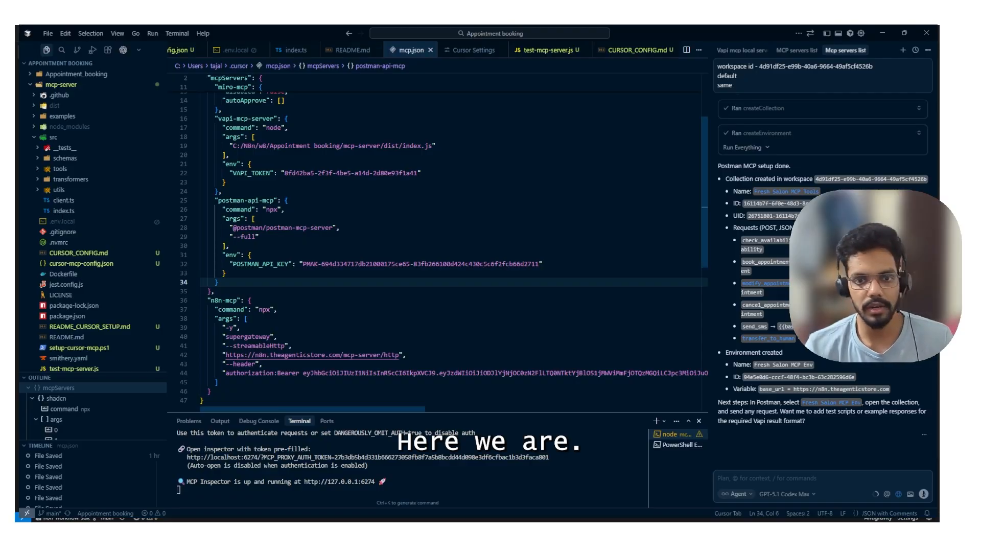
pyautogui.click(311, 201)
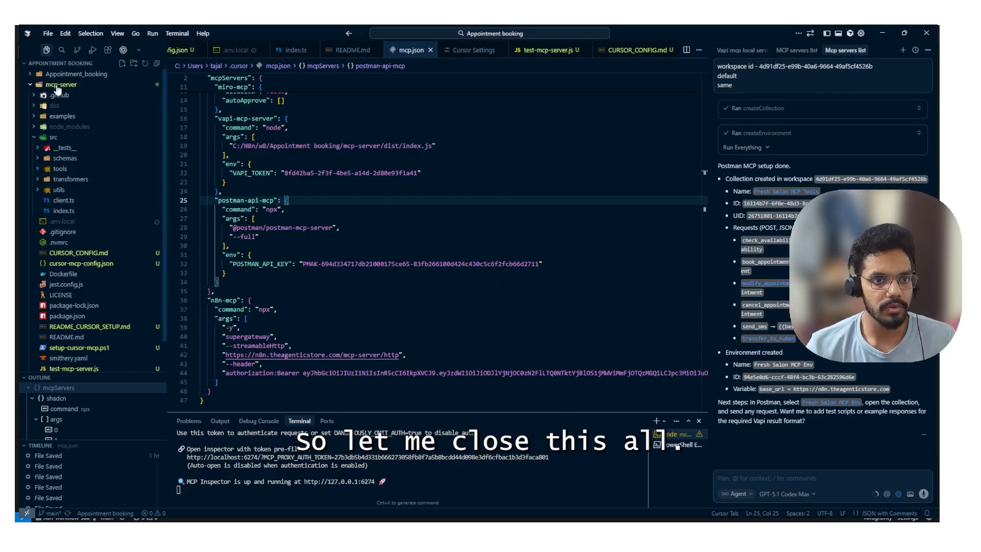
pyautogui.click(59, 85)
pyautogui.rightClick(417, 51)
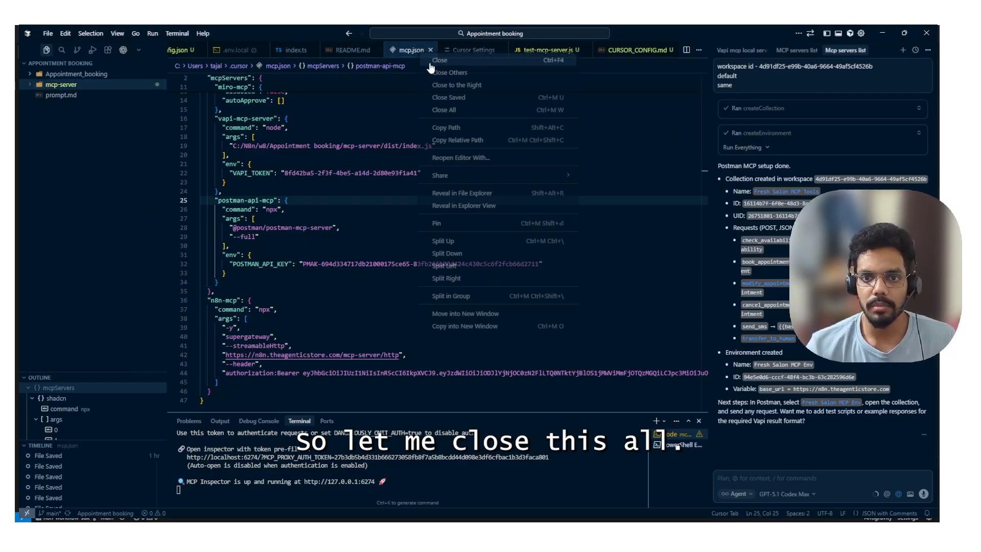
pyautogui.click(481, 107)
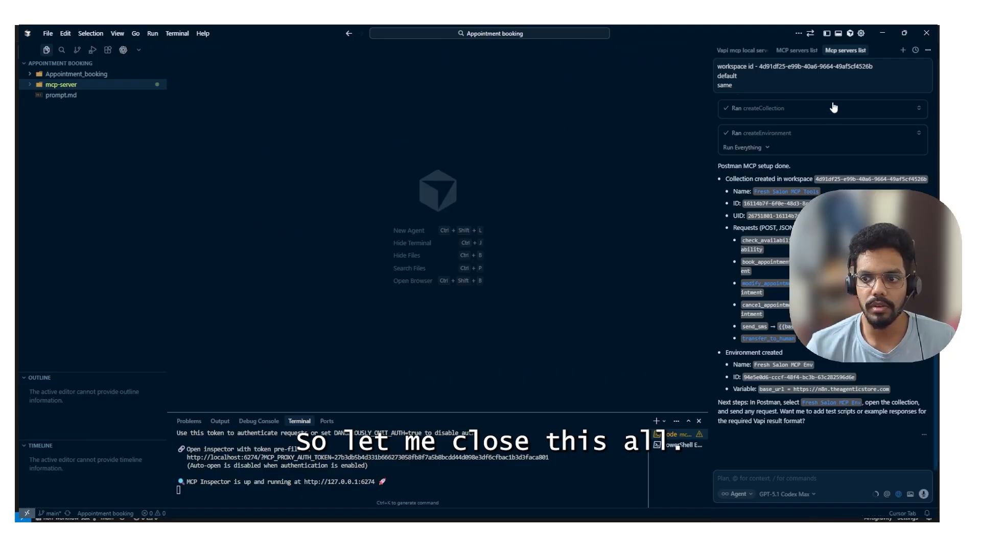
# Start a new agent chat and expand the Appointment_booking project folder
pyautogui.click(903, 50)
pyautogui.click(76, 74)
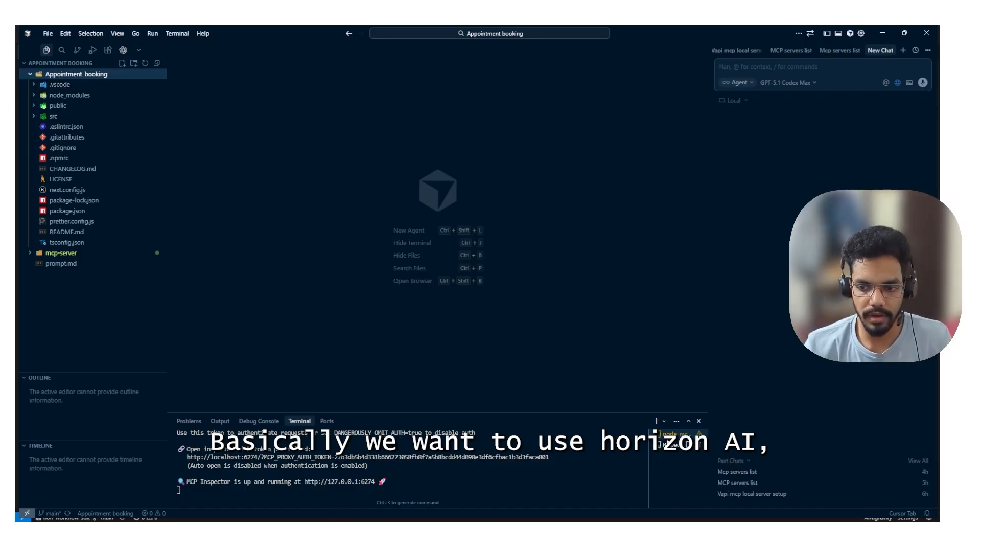
# Switch to Chrome, search the web for "horizion ui" in a new tab, and open the Horizon UI website
pyautogui.hotkey('alt', 'Tab')
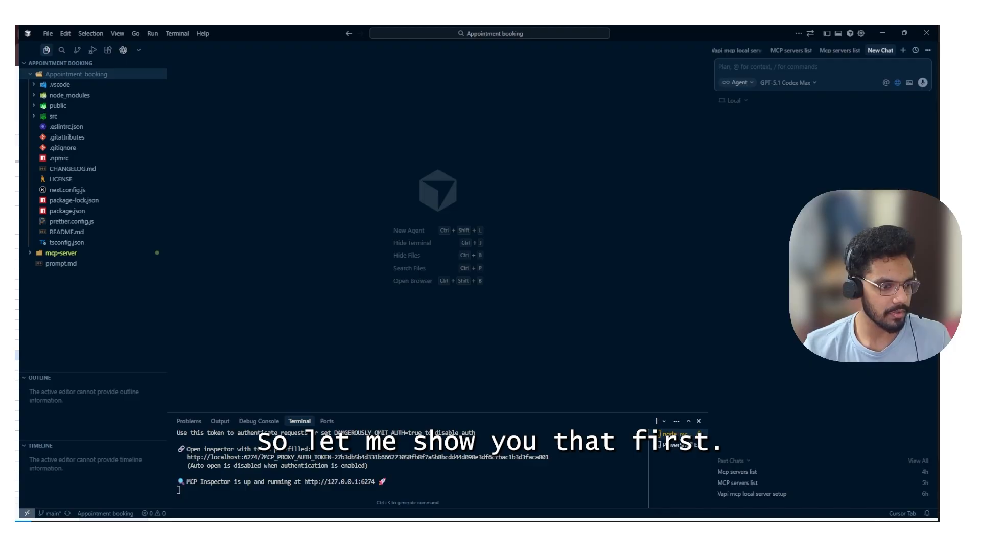
pyautogui.hotkey('alt', 'Tab')
pyautogui.click(839, 34)
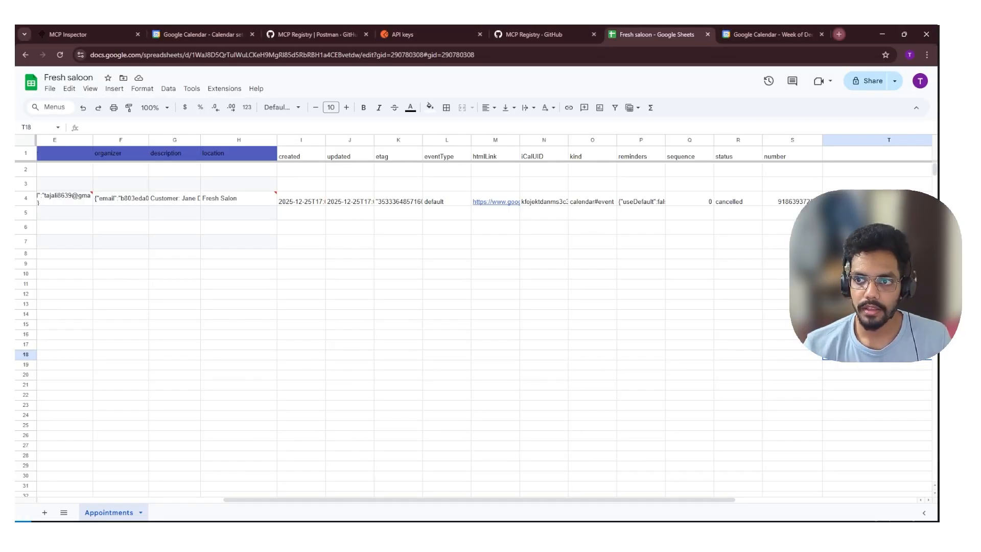
pyautogui.write('horizion')
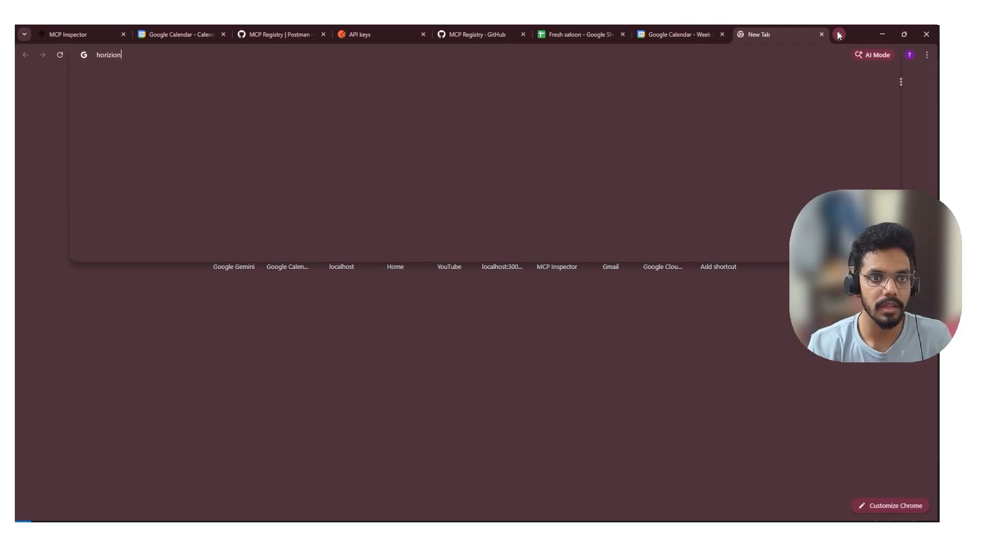
pyautogui.press('Return')
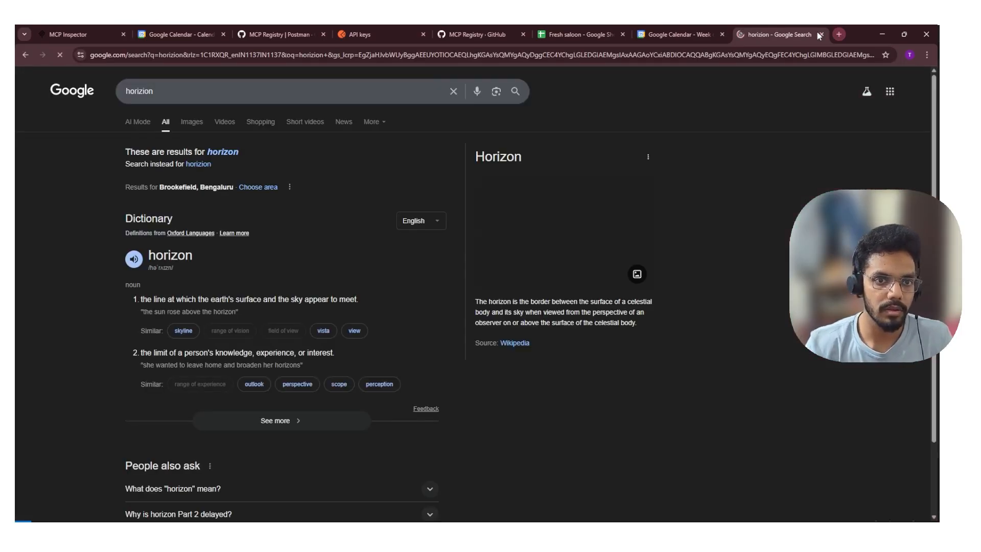
pyautogui.click(210, 89)
pyautogui.write('ui')
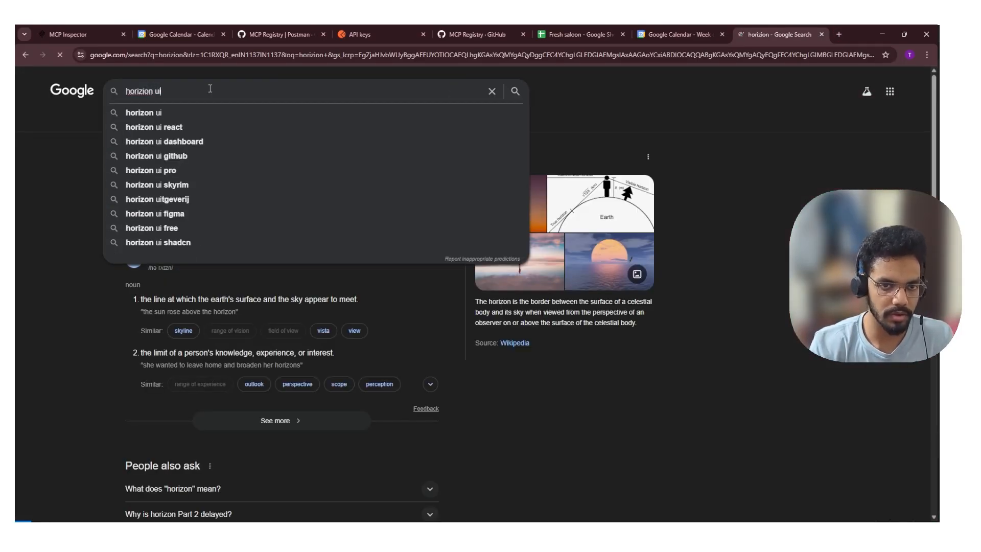
pyautogui.press('Return')
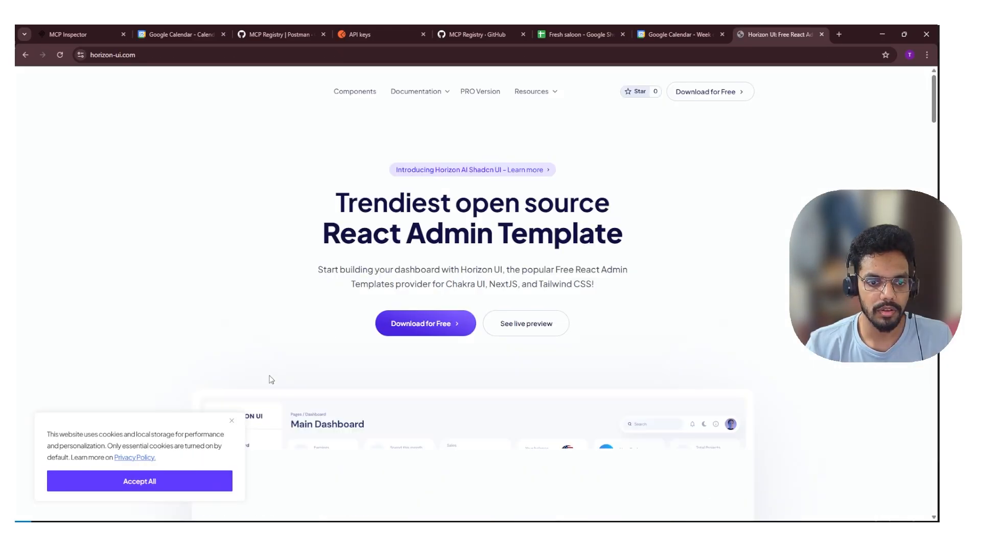
# Dismiss the cookie notice and examine the Horizon UI dashboard preview and the available React template variants
pyautogui.click(232, 421)
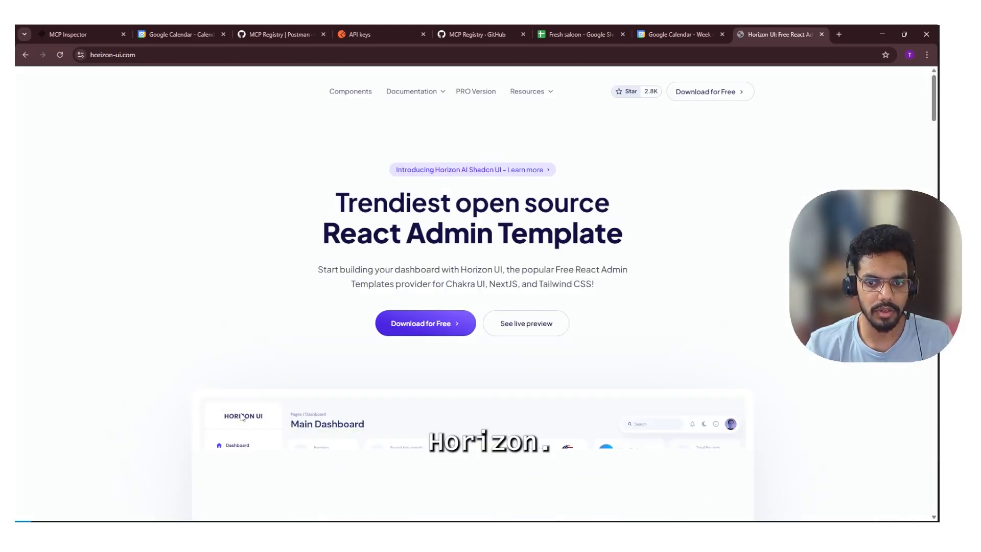
pyautogui.scroll(-5, 598, 293)
pyautogui.scroll(3, 619, 291)
pyautogui.scroll(-4, 408, 286)
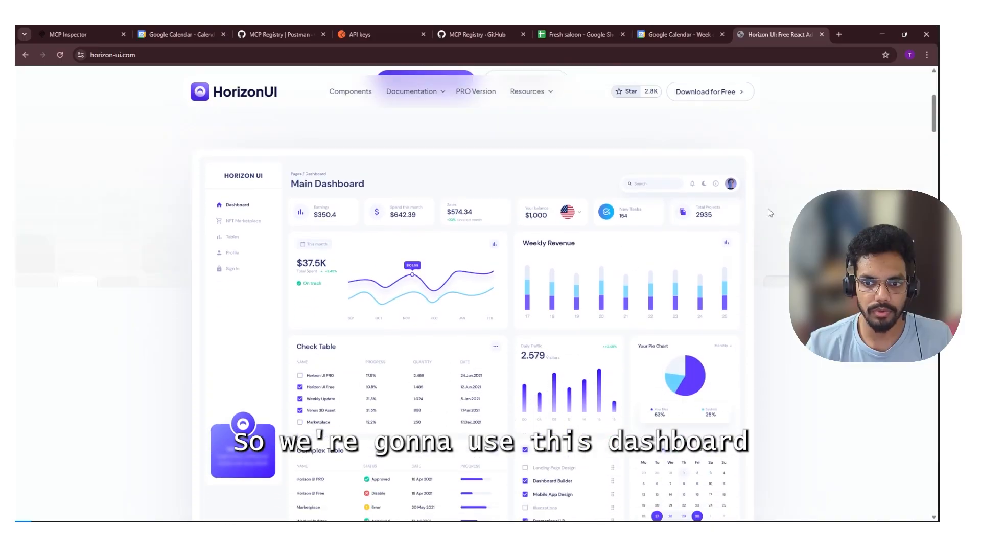
pyautogui.scroll(-2, 246, 292)
pyautogui.scroll(2, 246, 292)
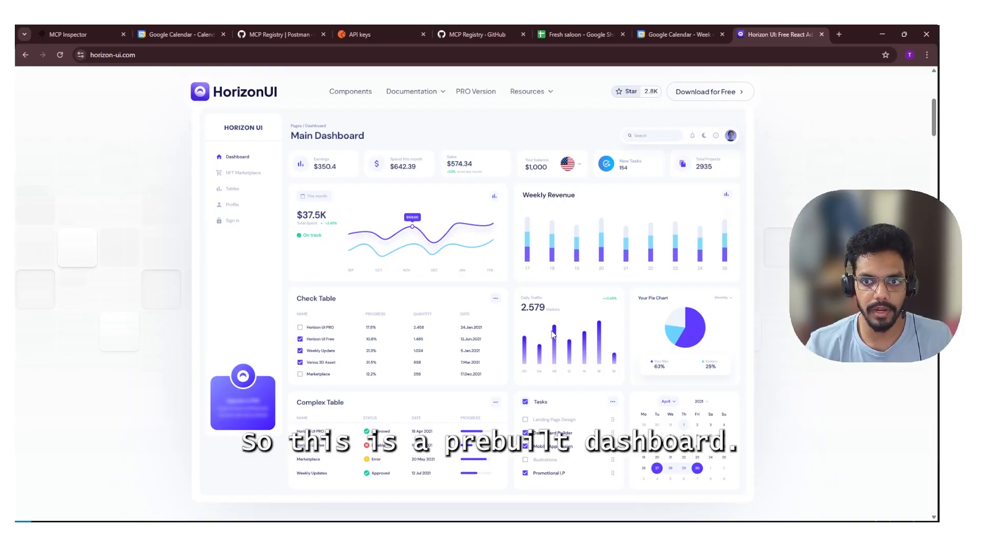
pyautogui.scroll(4, 553, 333)
pyautogui.scroll(-15, 435, 302)
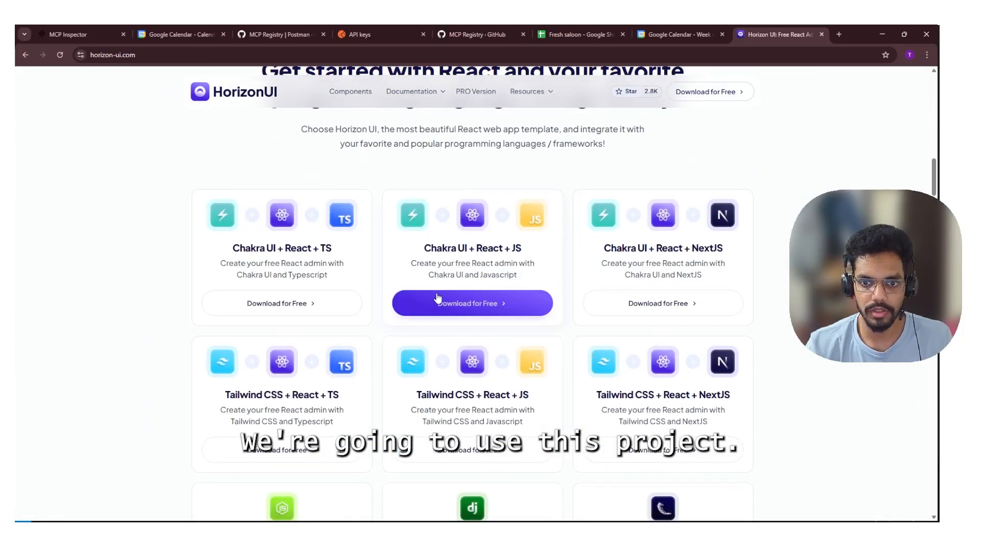
pyautogui.scroll(5, 620, 241)
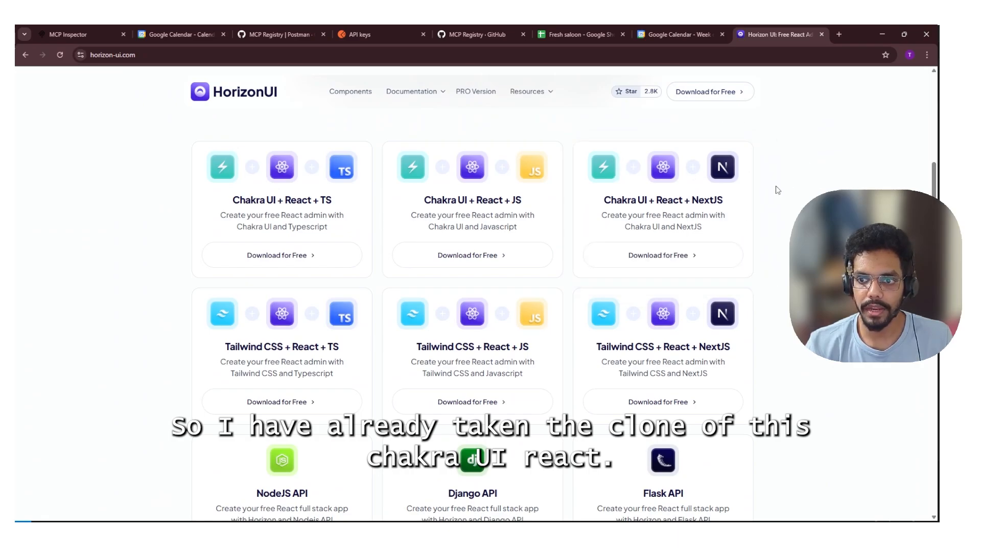
# Return to the Appointment booking workspace in Cursor and open a new terminal there
pyautogui.click(881, 30)
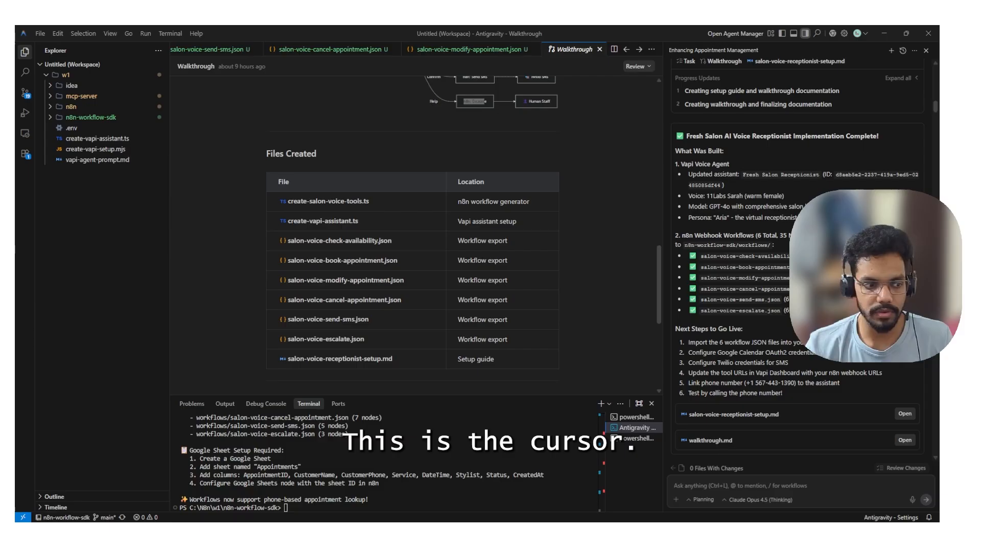
pyautogui.hotkey('alt', 'Tab')
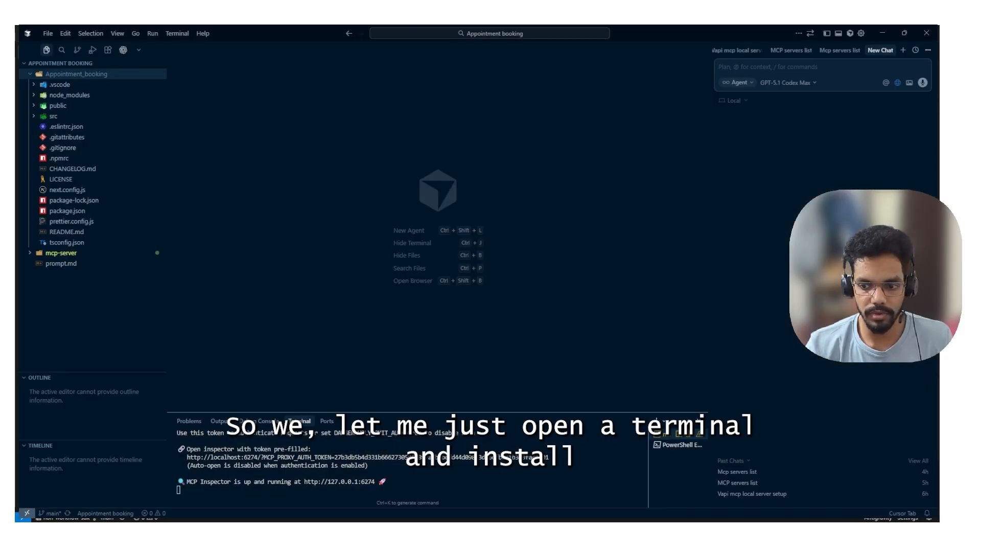
pyautogui.hotkey('ctrl', 'shift', '`')
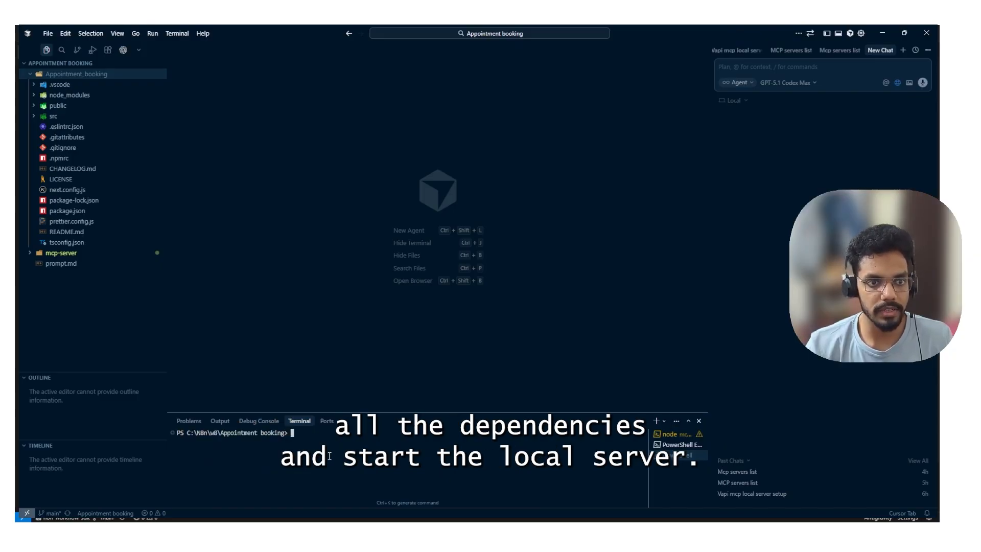
# Try to install the dependencies with npm in the workspace root, and delete the package-lock.json file from that root
pyautogui.write('cd')
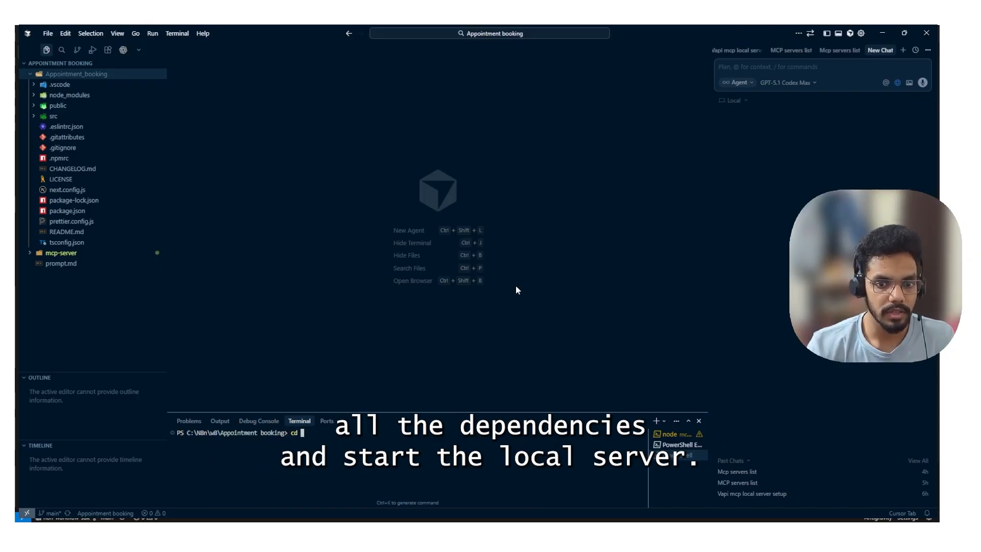
pyautogui.press('BackSpace')
pyautogui.press('BackSpace')
pyautogui.press('BackSpace')
pyautogui.write('npm')
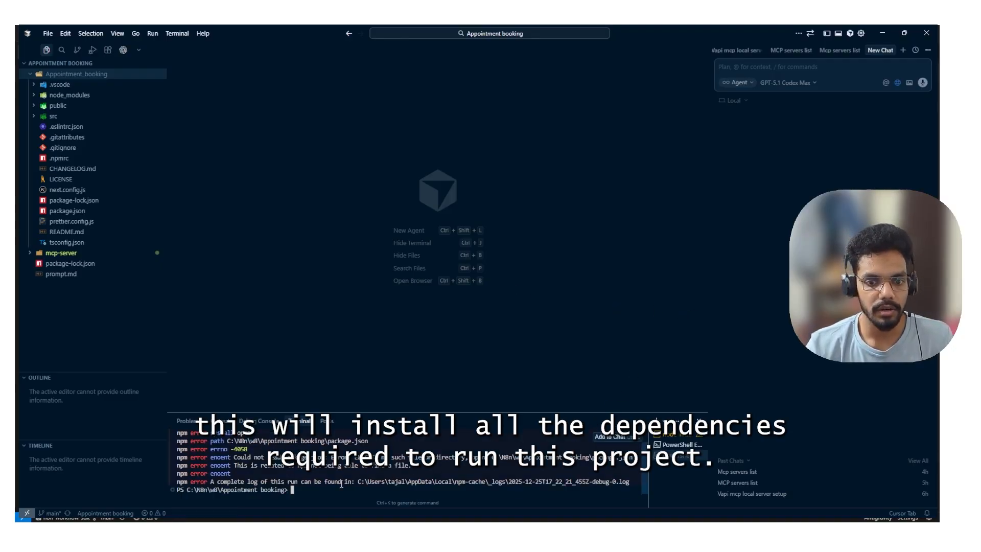
pyautogui.click(58, 263)
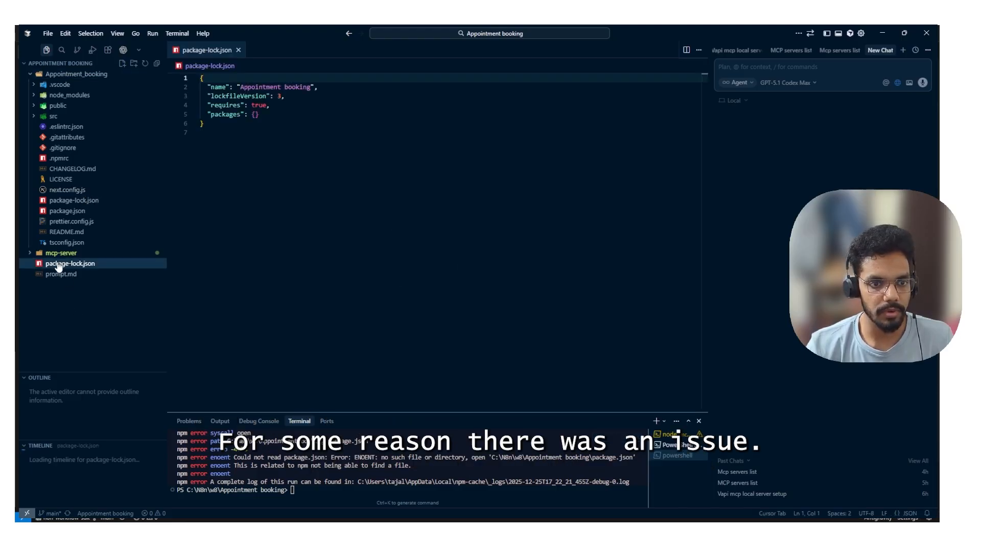
pyautogui.press('Delete')
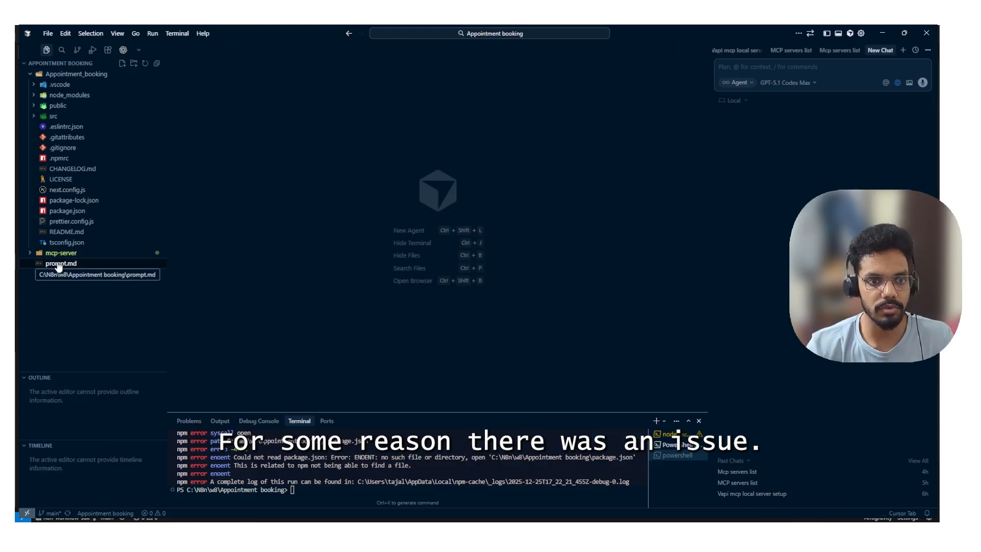
# Try to change the terminal directory with cd and the Appointment_booking folder's full path, and check the command's output
pyautogui.click(303, 476)
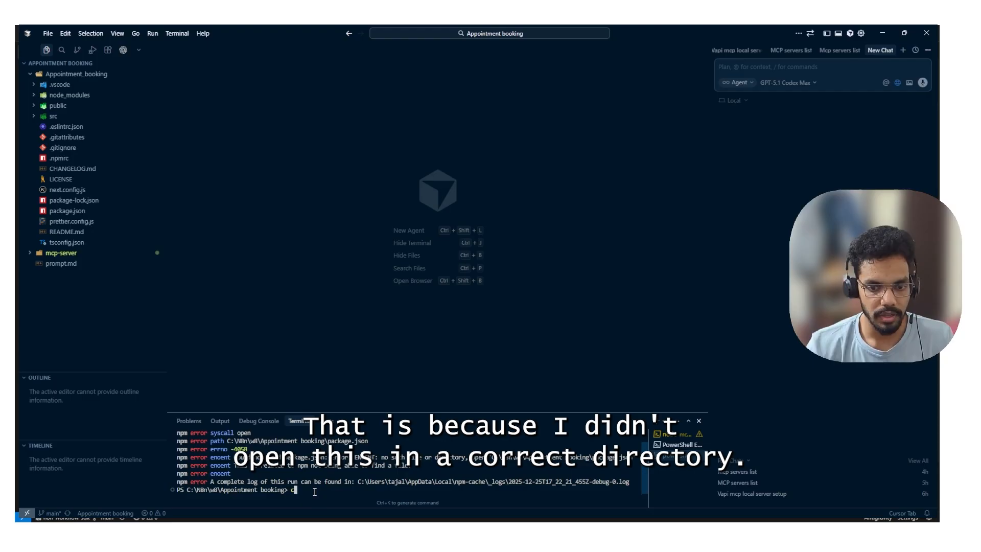
pyautogui.write('cd')
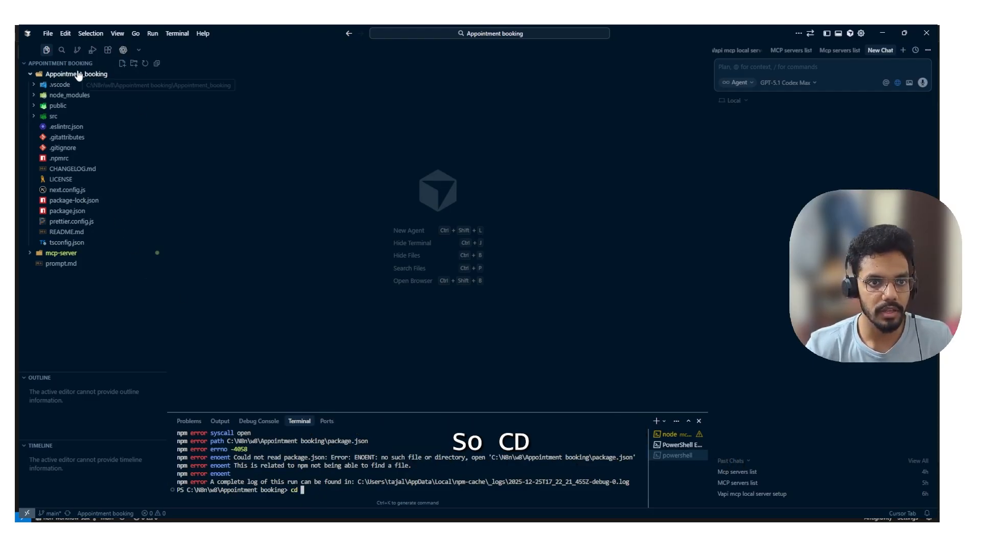
pyautogui.moveTo(79, 75); pyautogui.dragTo(308, 489)
pyautogui.press('Return')
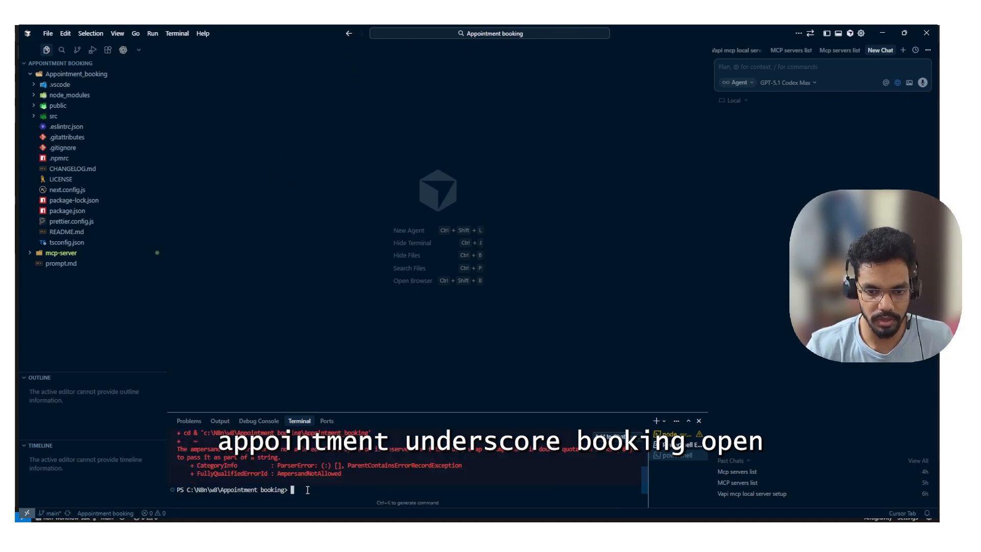
pyautogui.scroll(3, 308, 490)
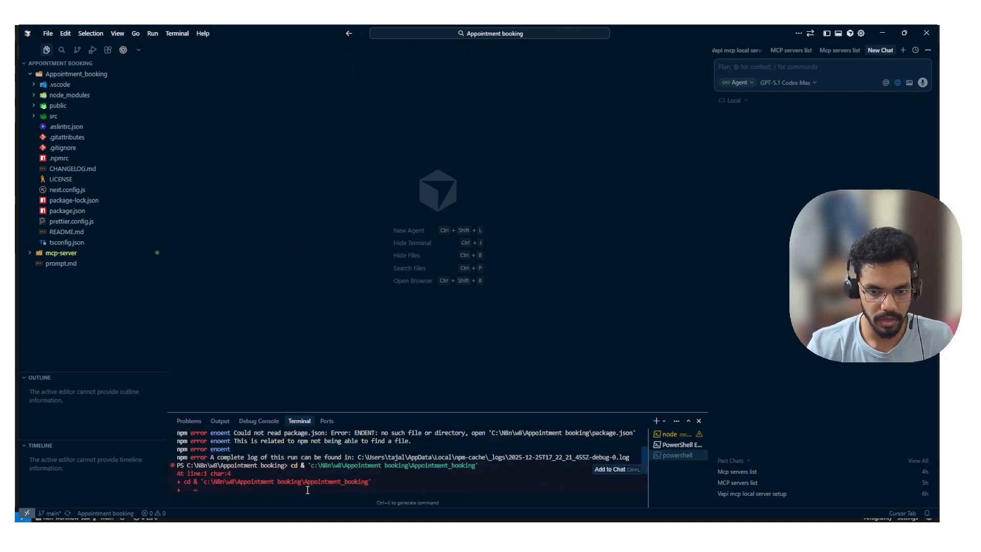
pyautogui.scroll(-3, 308, 491)
# Change the terminal directory to the Appointment_booking folder and install the dependencies there with npm install
pyautogui.write('cd ')
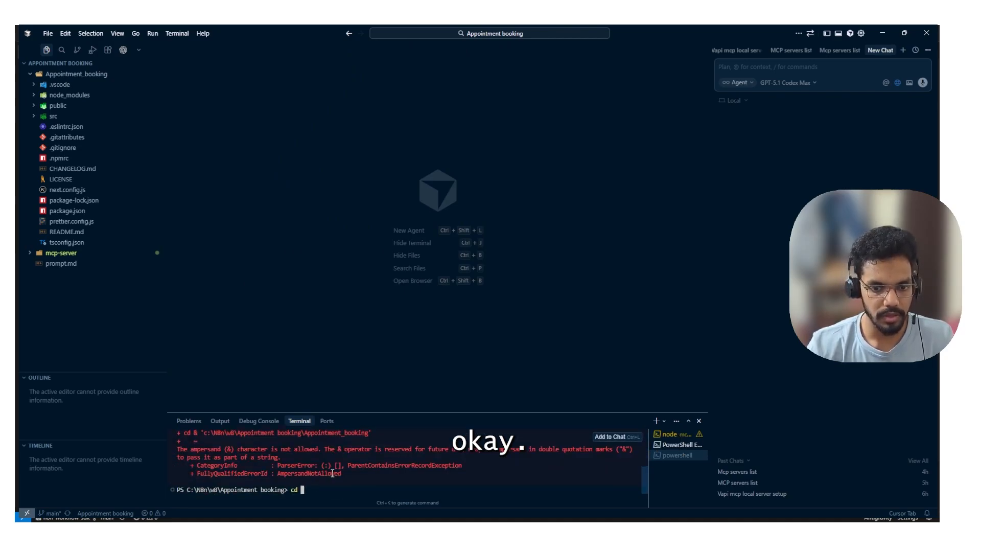
pyautogui.write('Appoi')
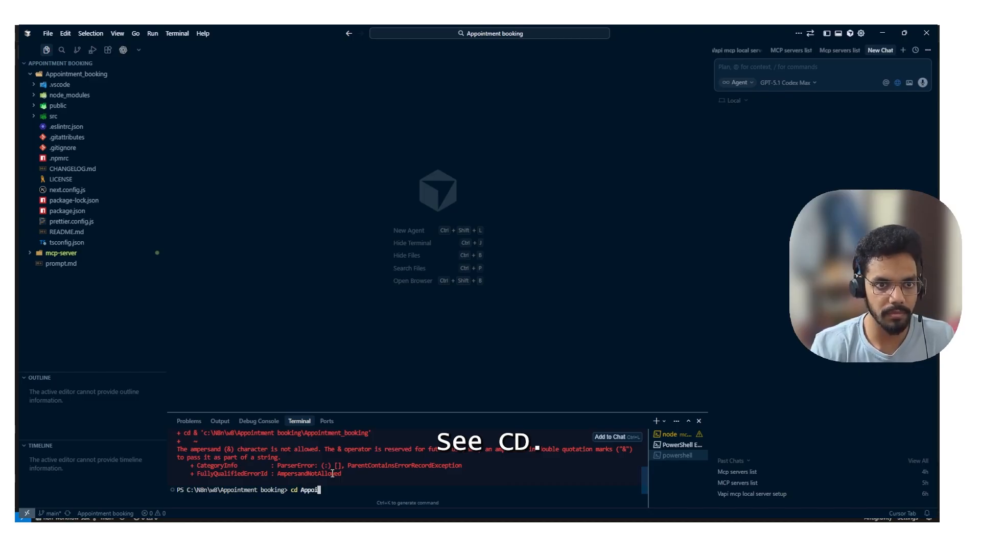
pyautogui.write('ntment_bo')
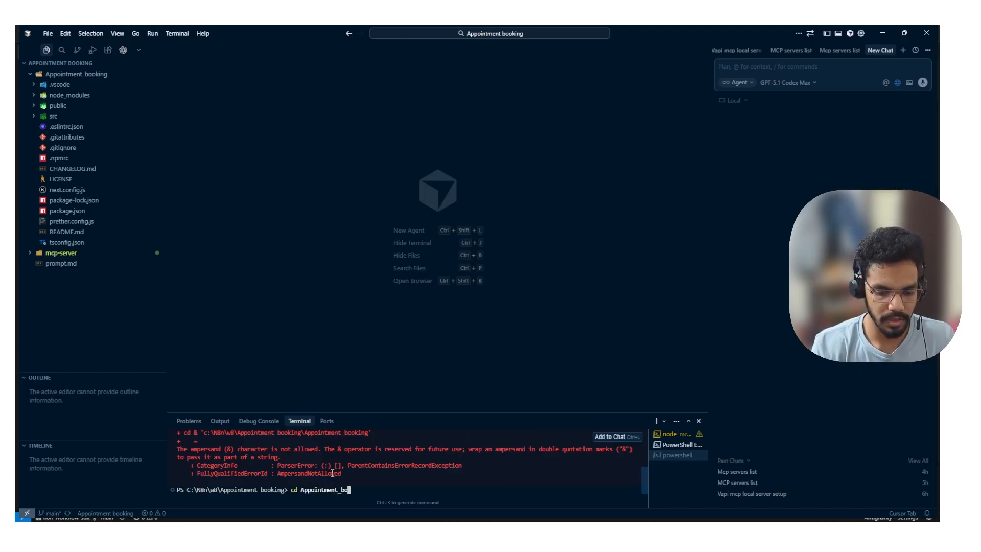
pyautogui.write('oking')
pyautogui.press('Return')
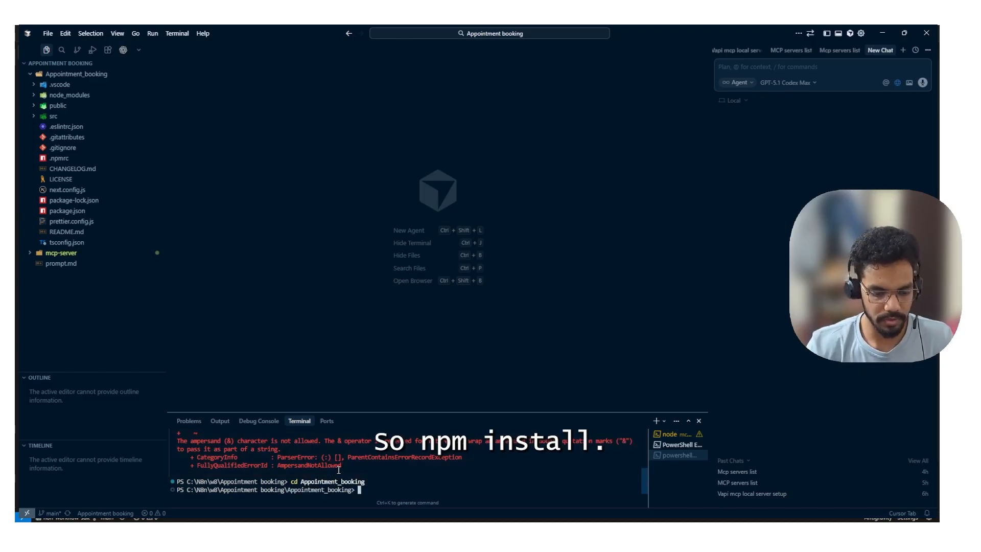
pyautogui.write('npm install')
pyautogui.press('Return')
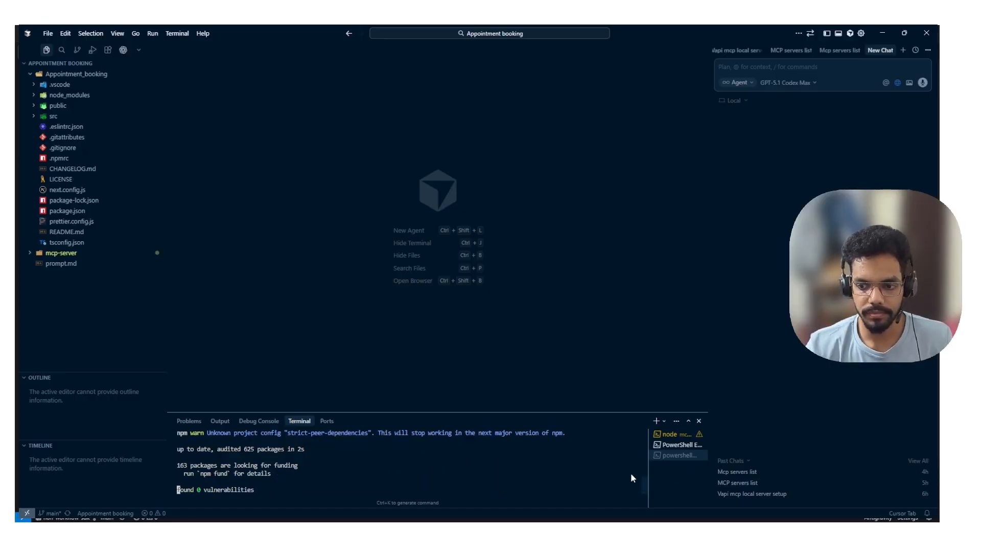
# Clear the terminal, try to build the template with npm build, and check the command's output
pyautogui.write('cls')
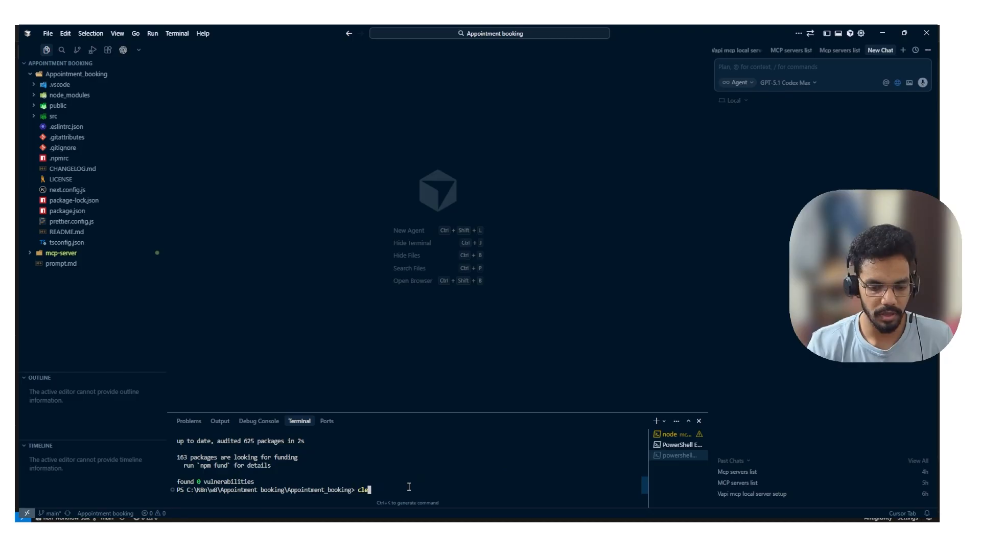
pyautogui.press('Return')
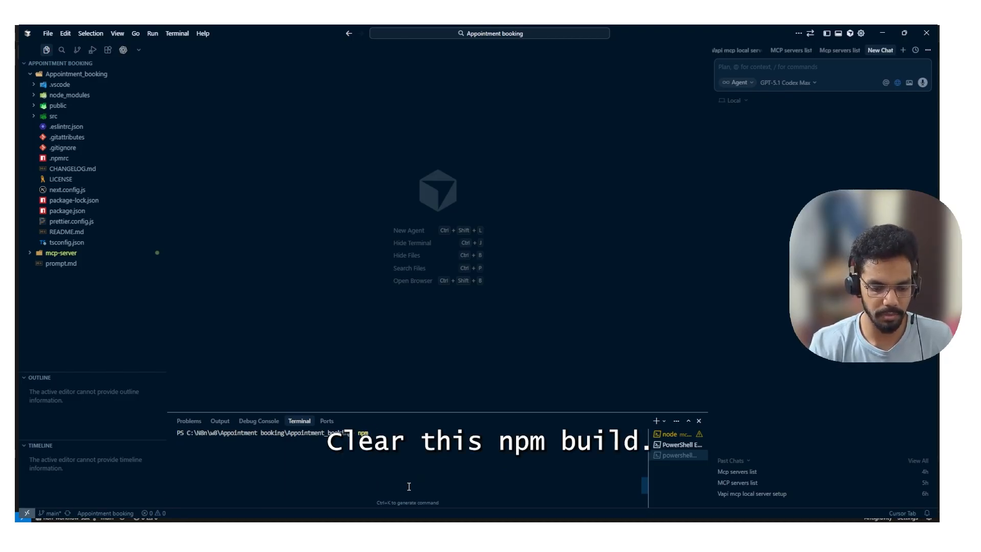
pyautogui.write('npm build')
pyautogui.press('Return')
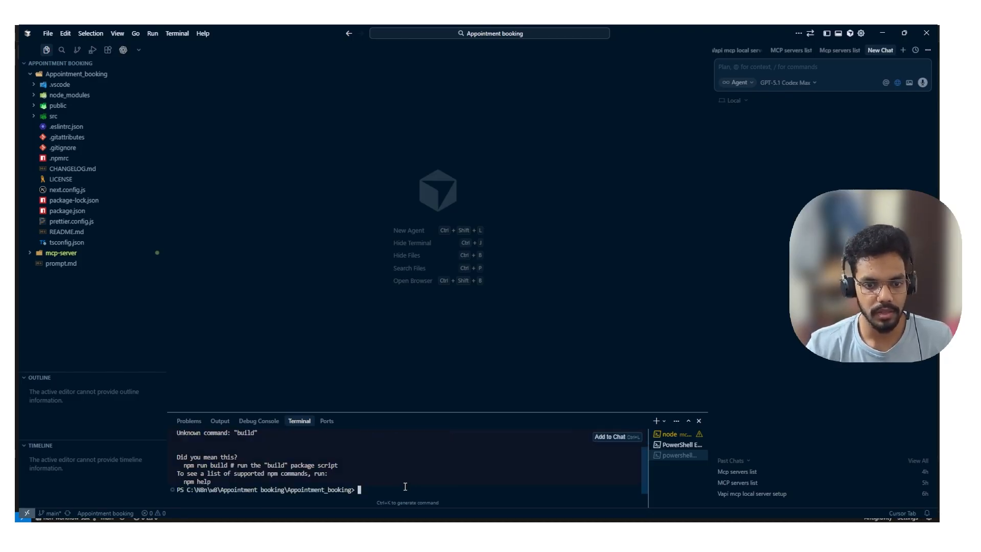
pyautogui.scroll(1, 406, 487)
pyautogui.scroll(-1, 274, 478)
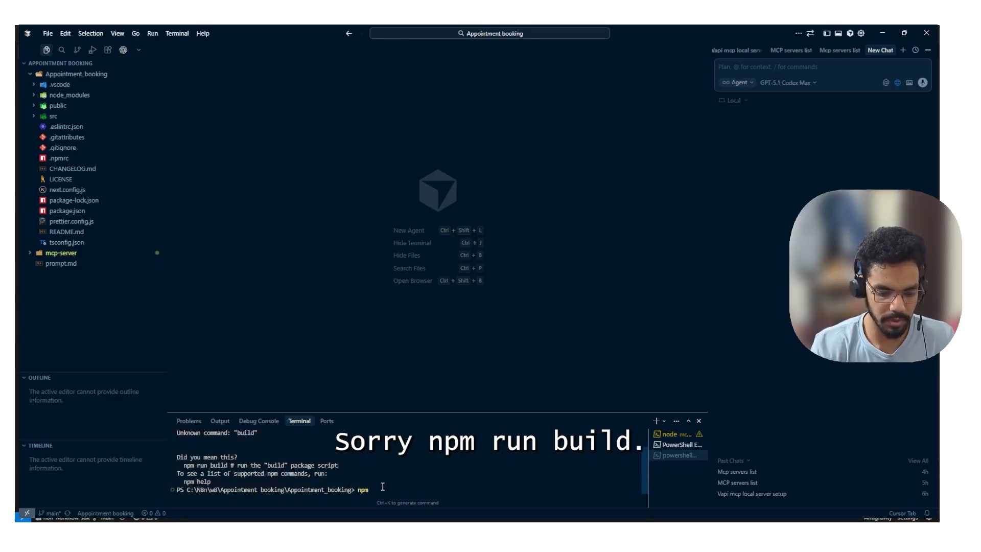
pyautogui.write('build')
pyautogui.press('Return')
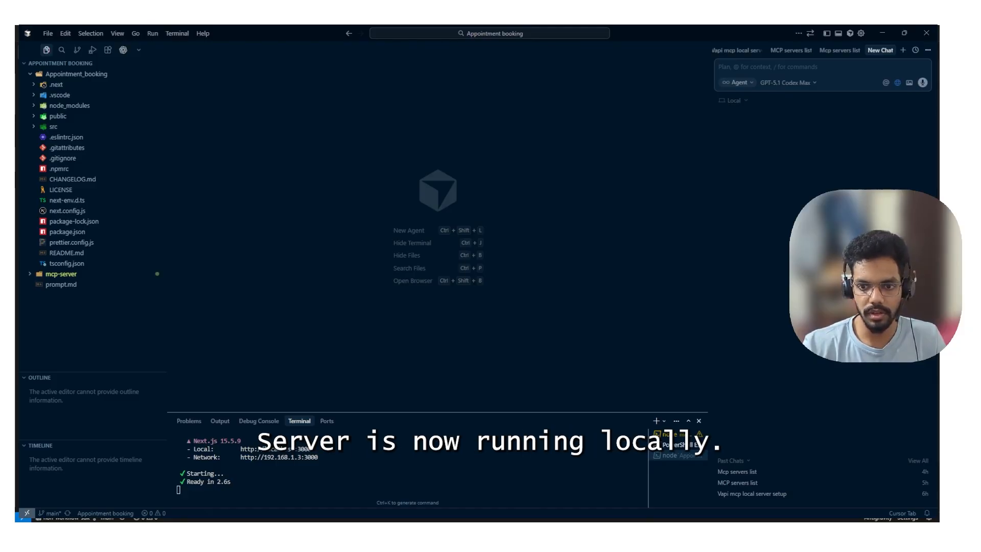
pyautogui.hotkey('ctrl', 'shift', 'b')
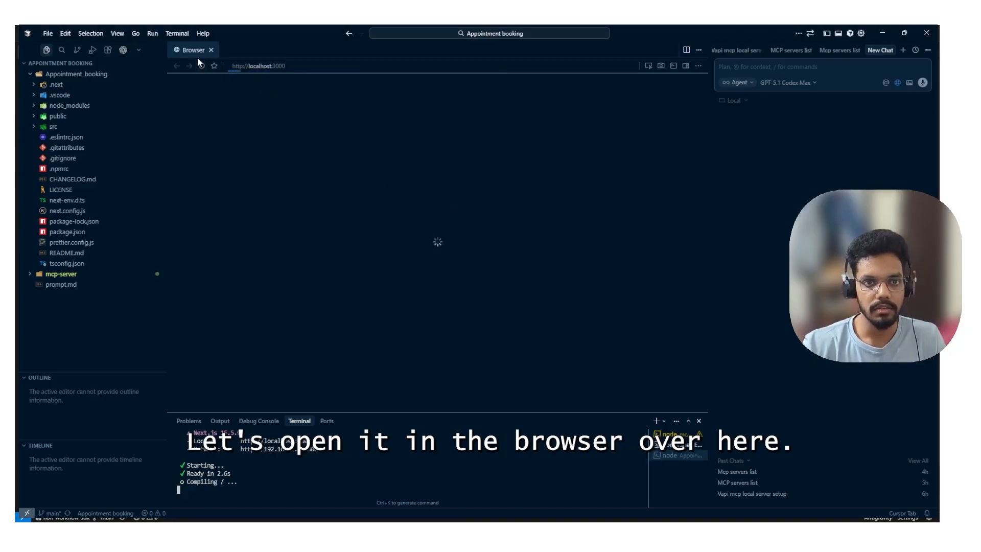
pyautogui.click(296, 66)
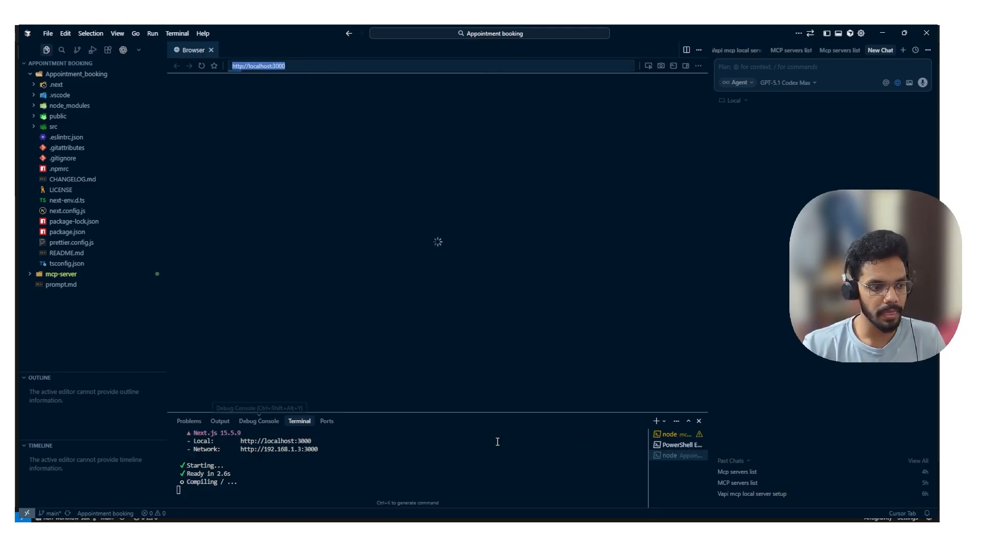
# Open localhost:3000 in a new Chrome tab, and close the built-in browser preview in Cursor
pyautogui.hotkey('alt', 'Tab')
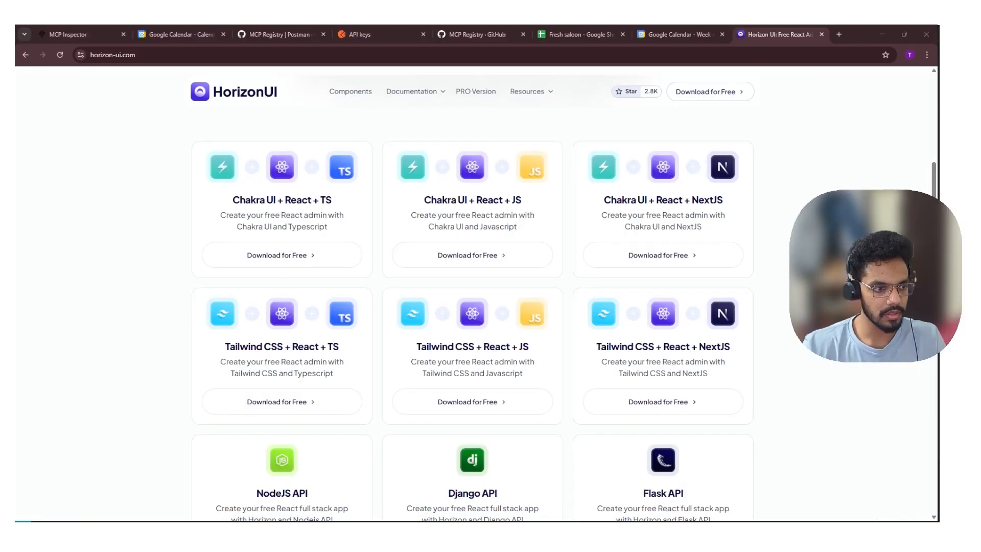
pyautogui.hotkey('ctrl', 't')
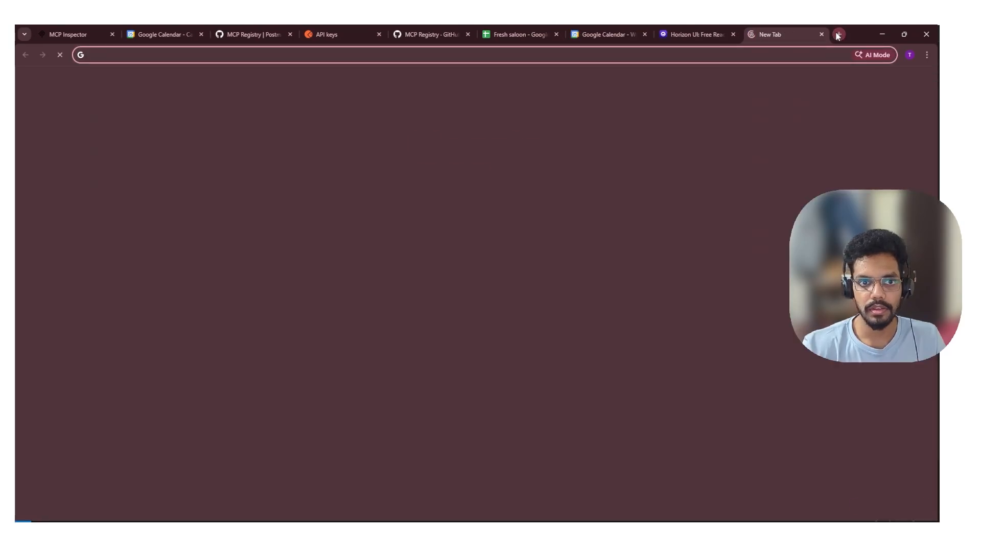
pyautogui.write('localhost:3000')
pyautogui.press('Return')
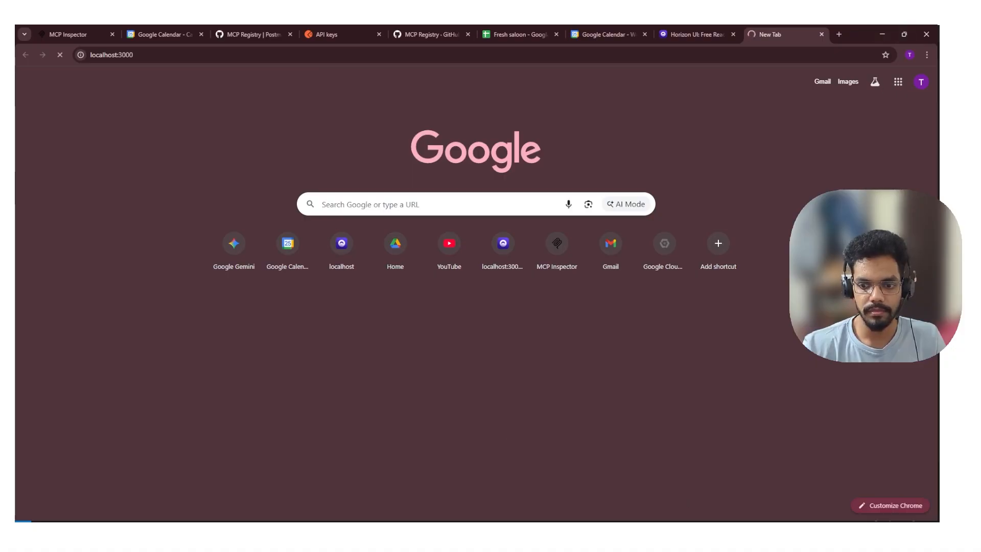
pyautogui.hotkey('alt', 'Tab')
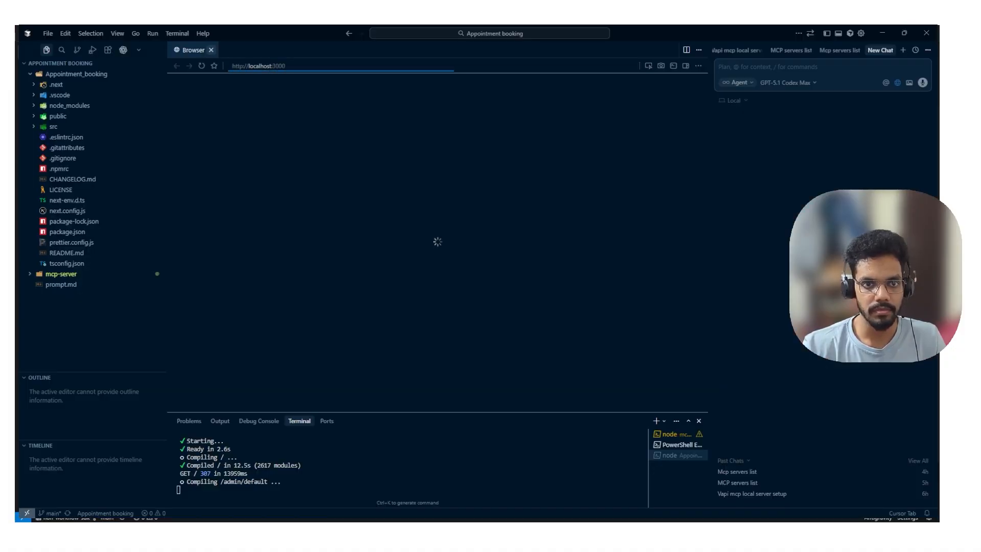
pyautogui.hotkey('ctrl', 'w')
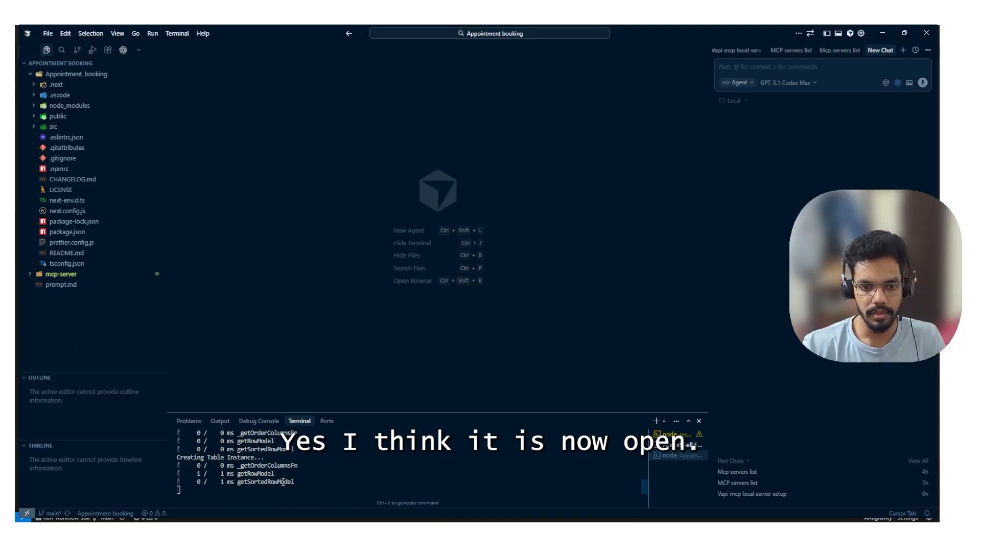
# Switch to Chrome and examine the locally running Main Dashboard page, including its cards, charts and tables
pyautogui.hotkey('alt', 'Tab')
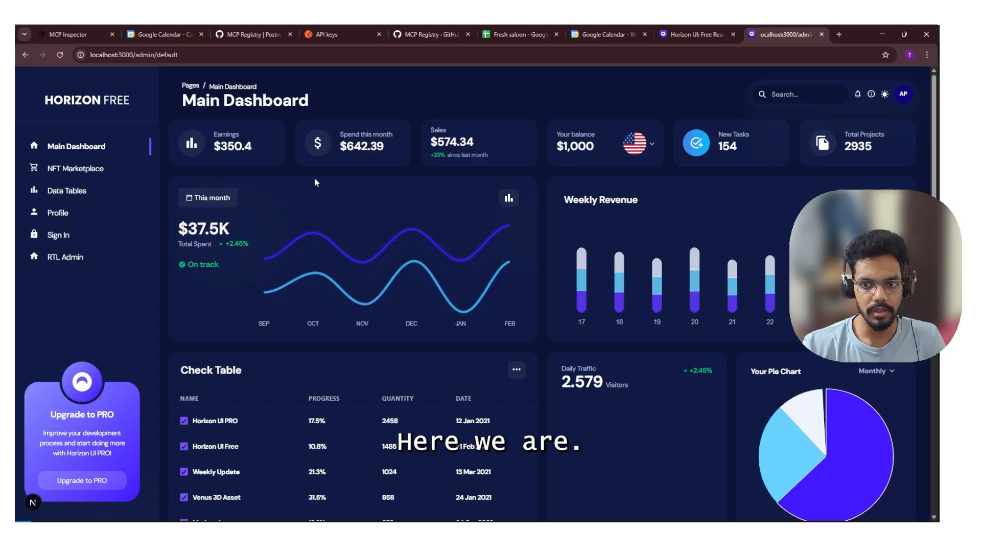
pyautogui.scroll(-4, 324, 179)
pyautogui.scroll(-3, 324, 180)
pyautogui.scroll(7, 324, 195)
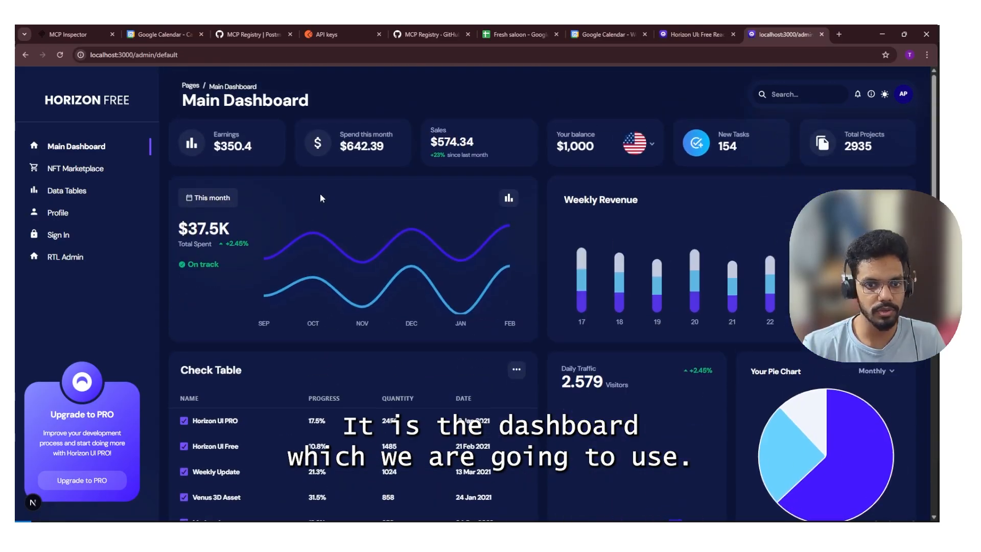
pyautogui.scroll(-7, 666, 277)
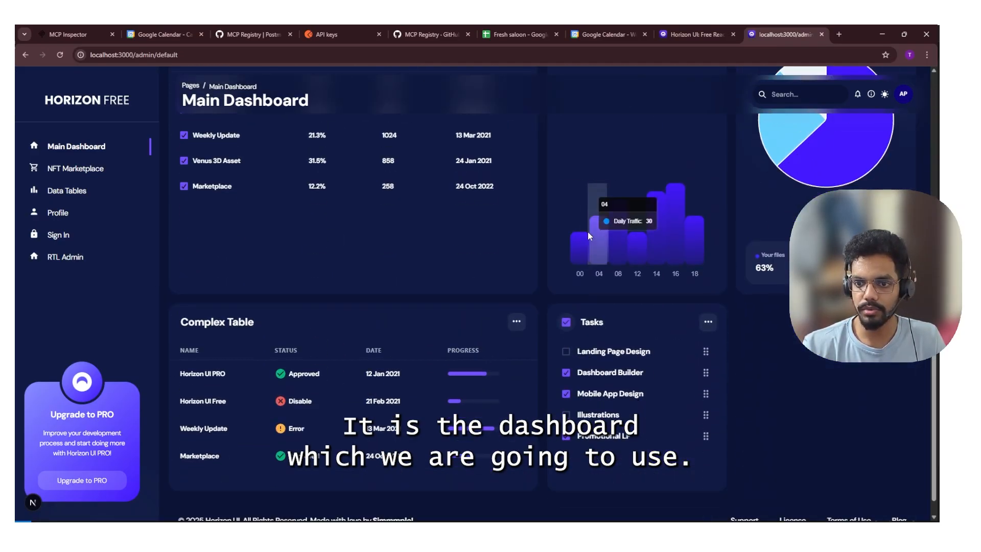
pyautogui.scroll(7, 528, 285)
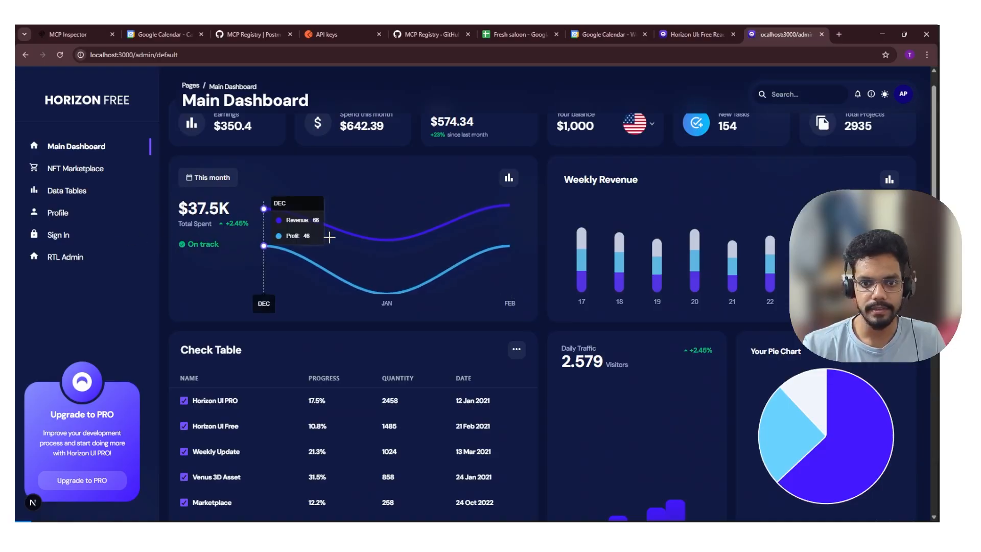
pyautogui.scroll(1, 555, 146)
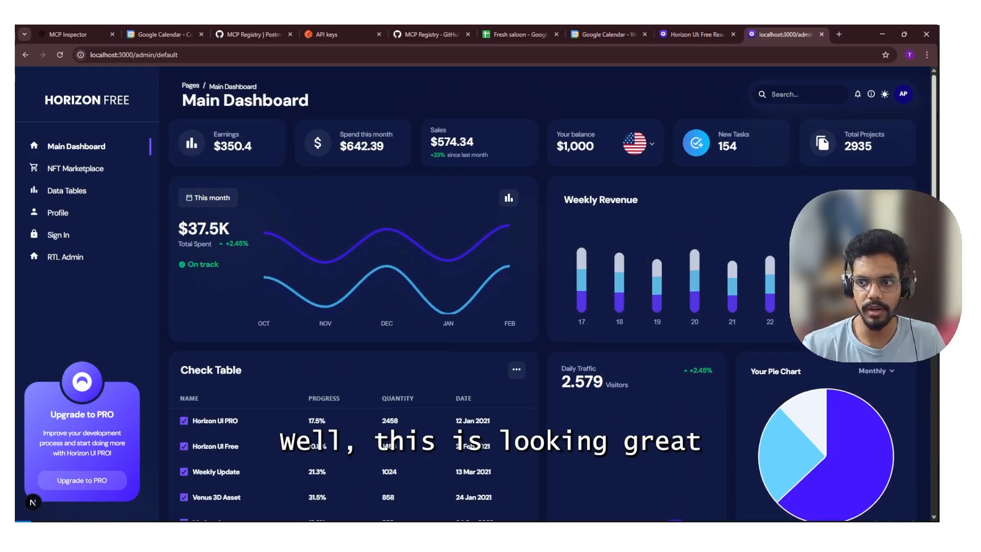
# Switch the local dashboard to the light theme and look through the whole Main Dashboard page
pyautogui.click(885, 95)
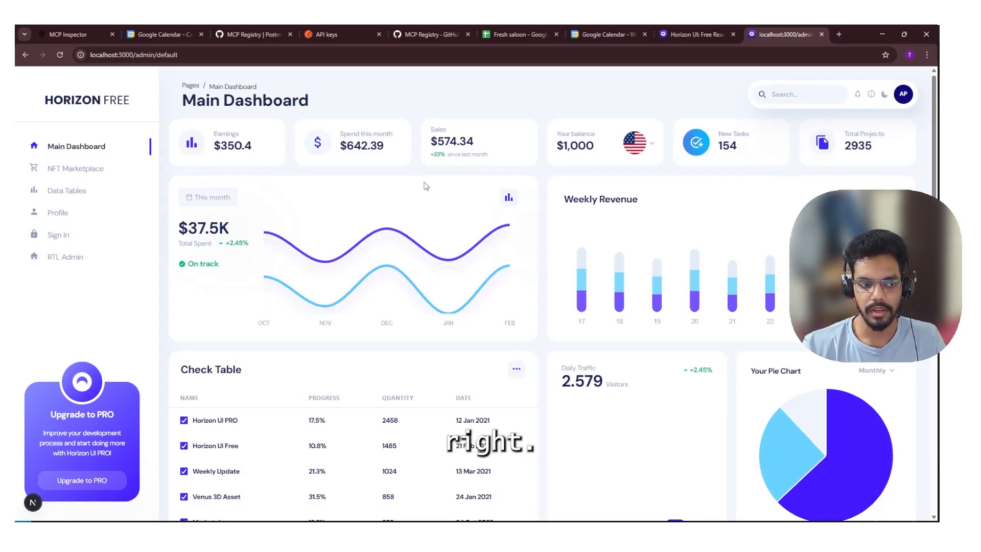
pyautogui.scroll(-5, 424, 186)
pyautogui.scroll(-2, 424, 186)
pyautogui.scroll(8, 424, 186)
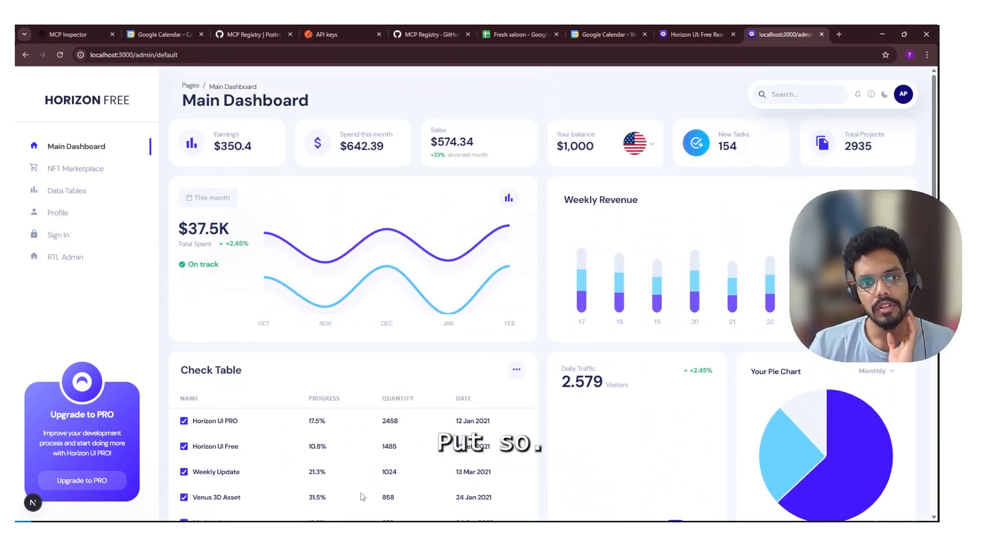
pyautogui.scroll(-6, 608, 254)
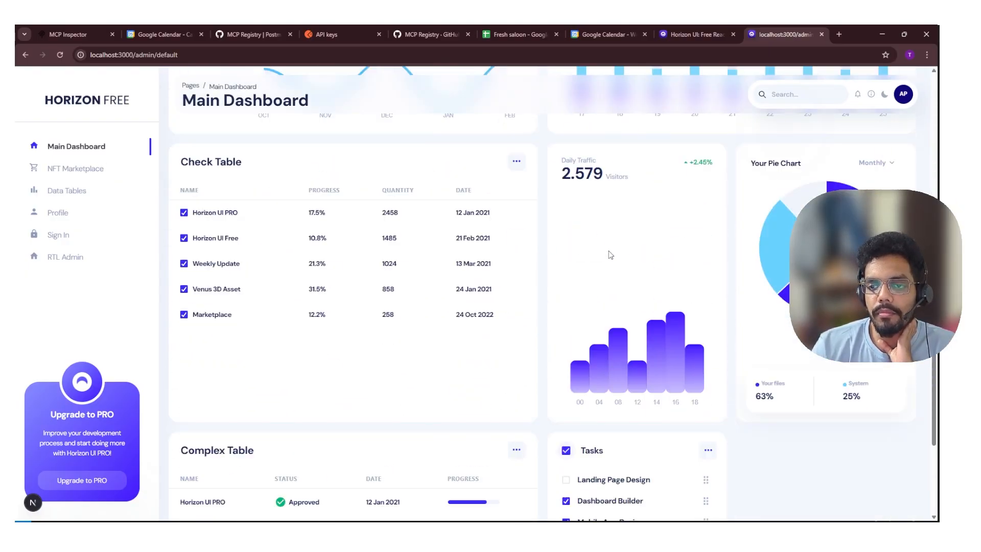
pyautogui.scroll(8, 751, 299)
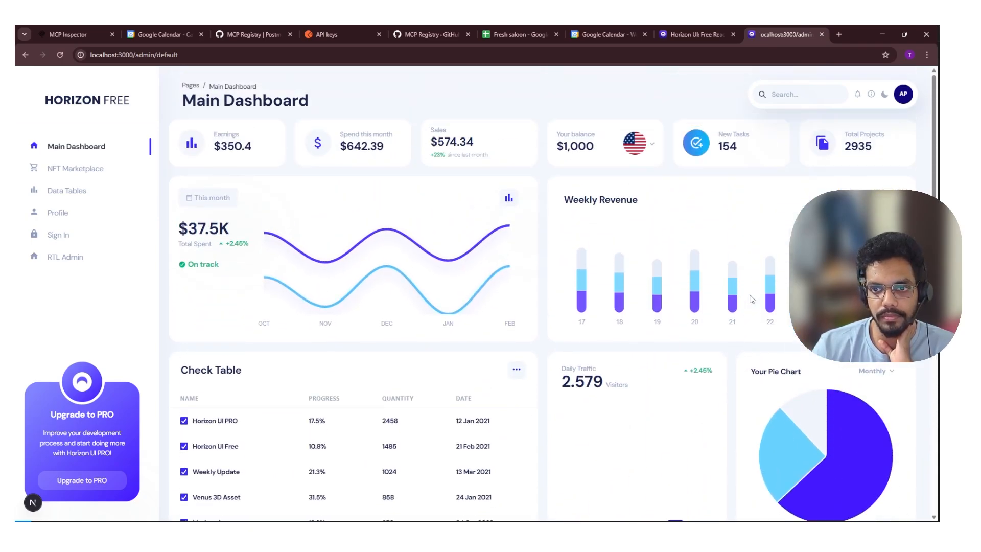
# Switch from Chrome back to Cursor and widen the agent chat pane for writing a new prompt
pyautogui.click(882, 33)
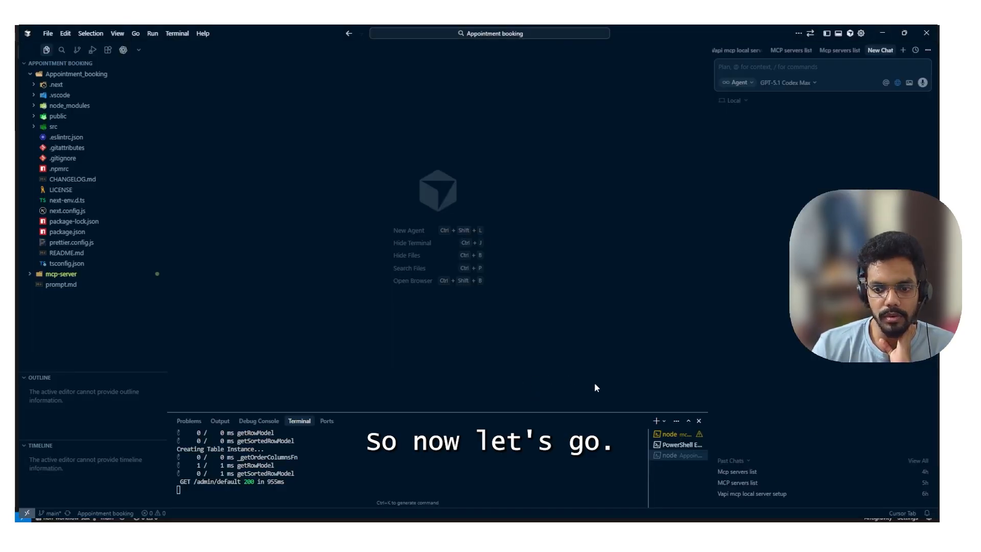
pyautogui.moveTo(707, 53); pyautogui.dragTo(486, 53)
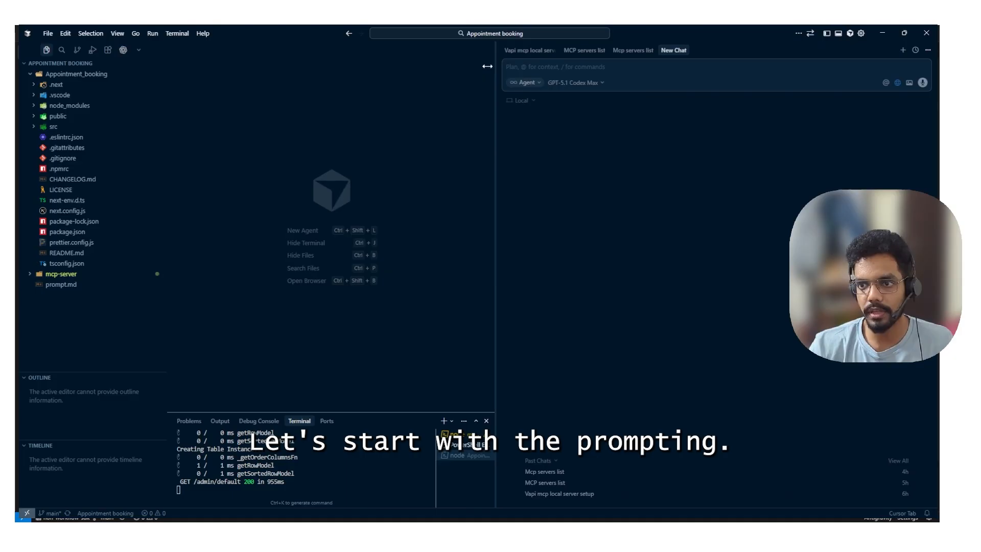
pyautogui.click(506, 71)
# Begin the agent prompt with "Context: We have create an AI saloon receptionist using vapi and n8n ( as tools)."
pyautogui.write('C')
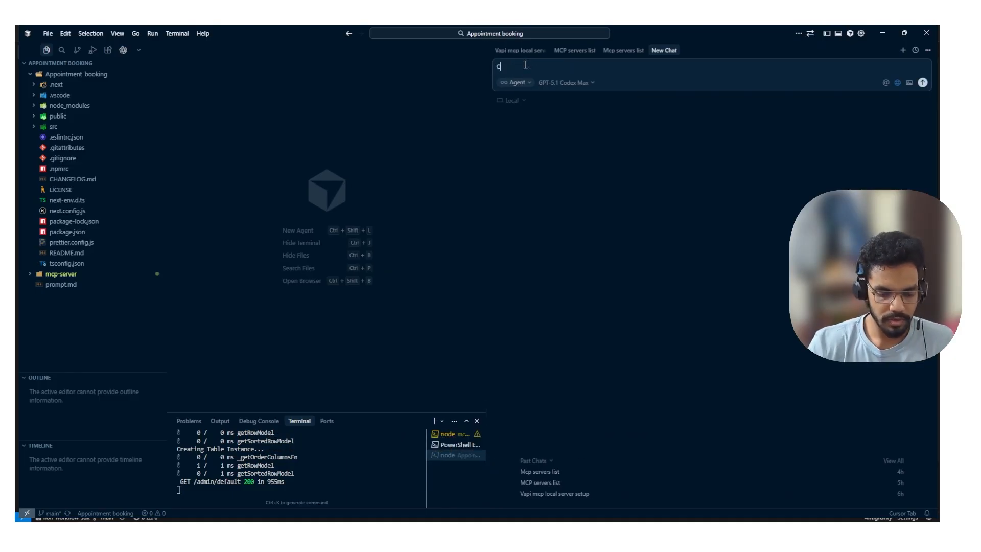
pyautogui.write('ontext: We')
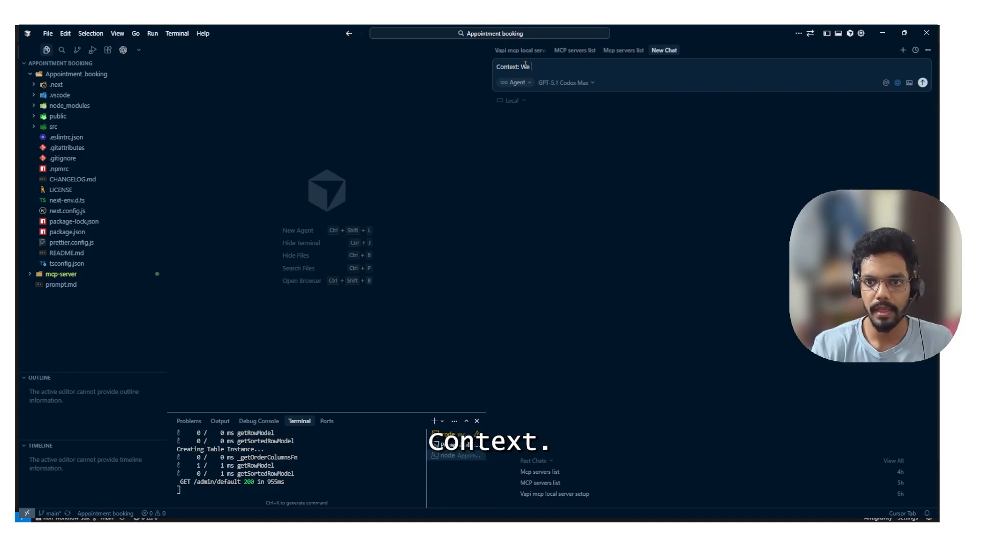
pyautogui.write(' have create ')
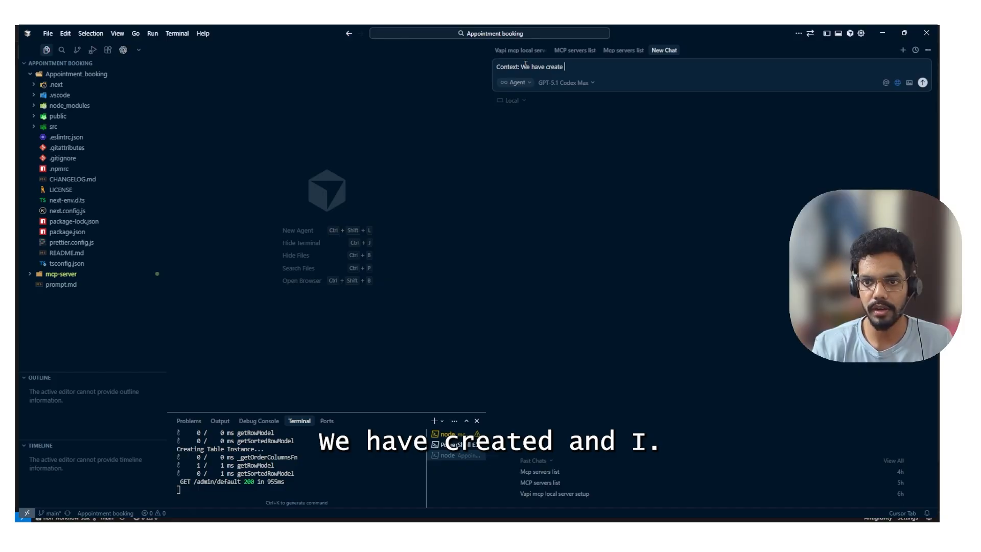
pyautogui.write('an AI')
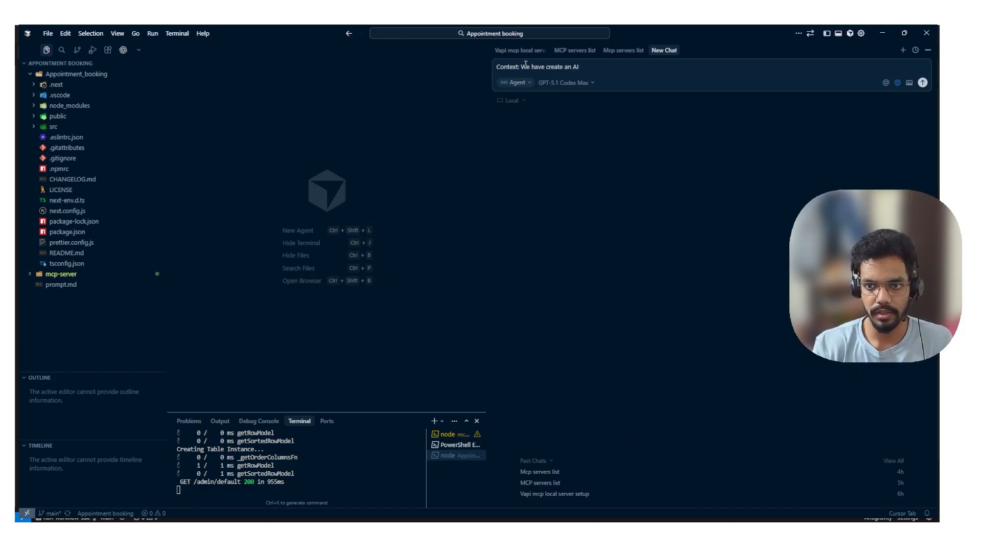
pyautogui.write(' salo')
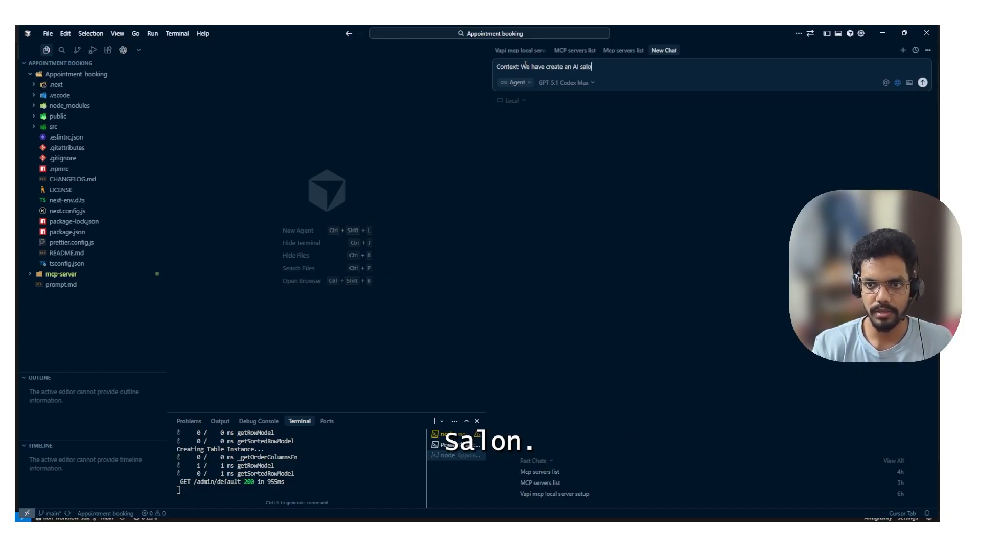
pyautogui.write('on receptio')
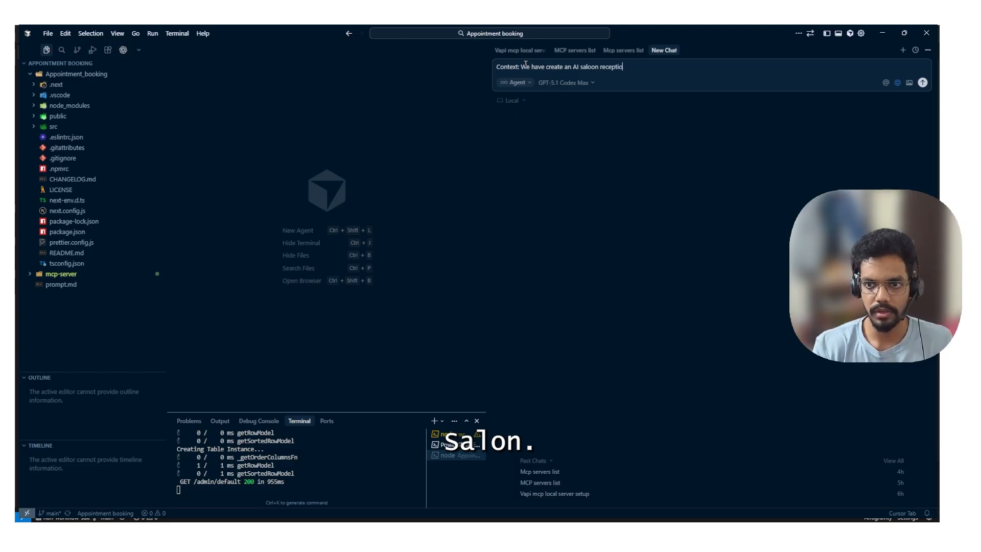
pyautogui.write('nist ')
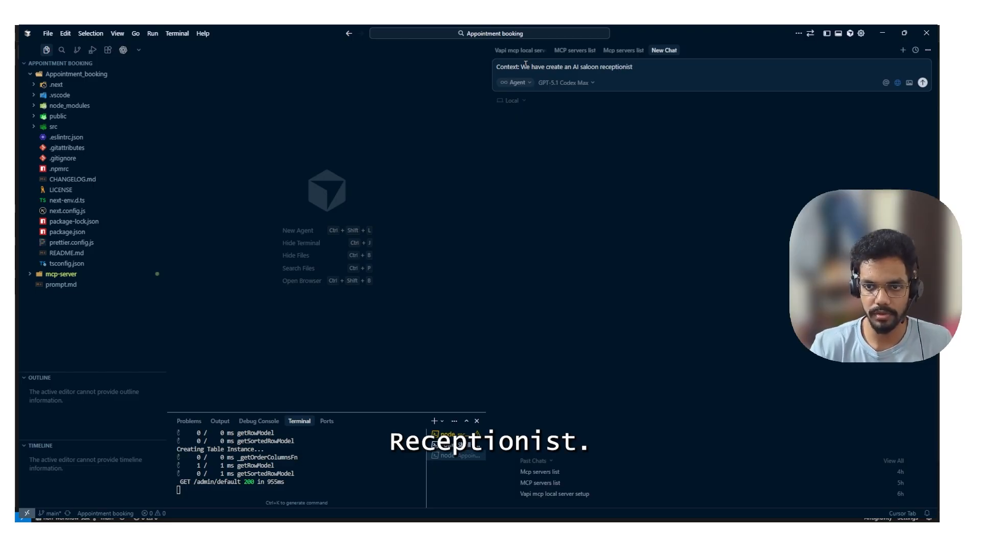
pyautogui.write('using vapi ')
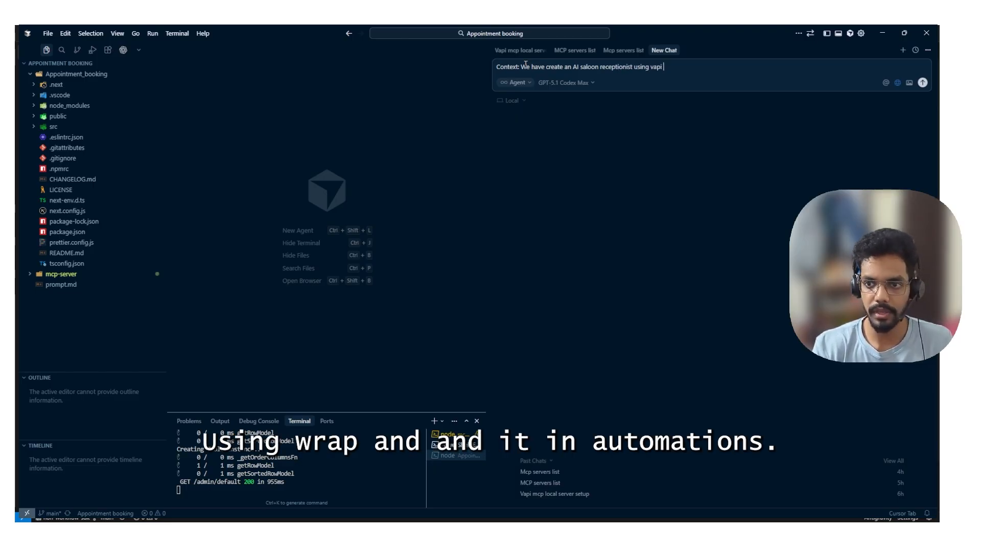
pyautogui.write('and n8n ')
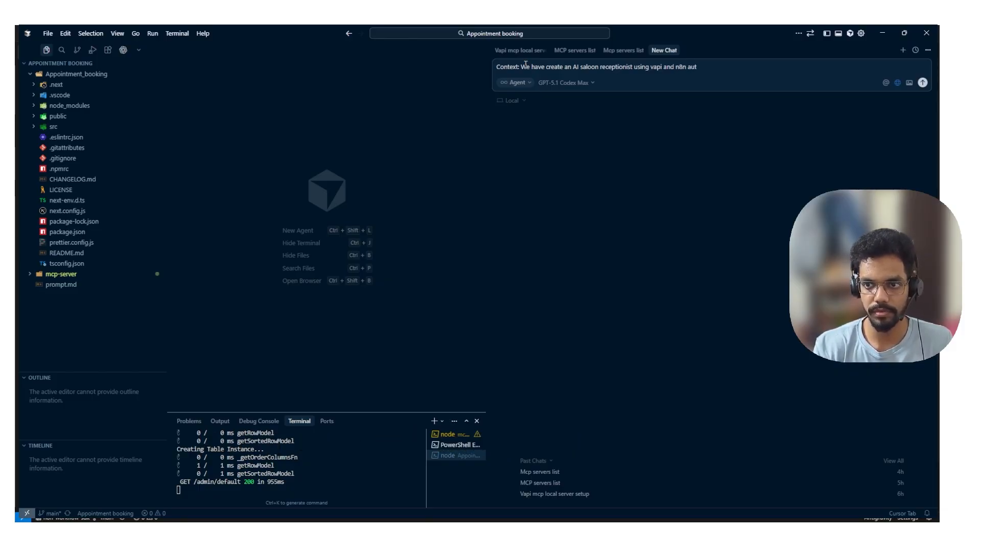
pyautogui.write('( as t')
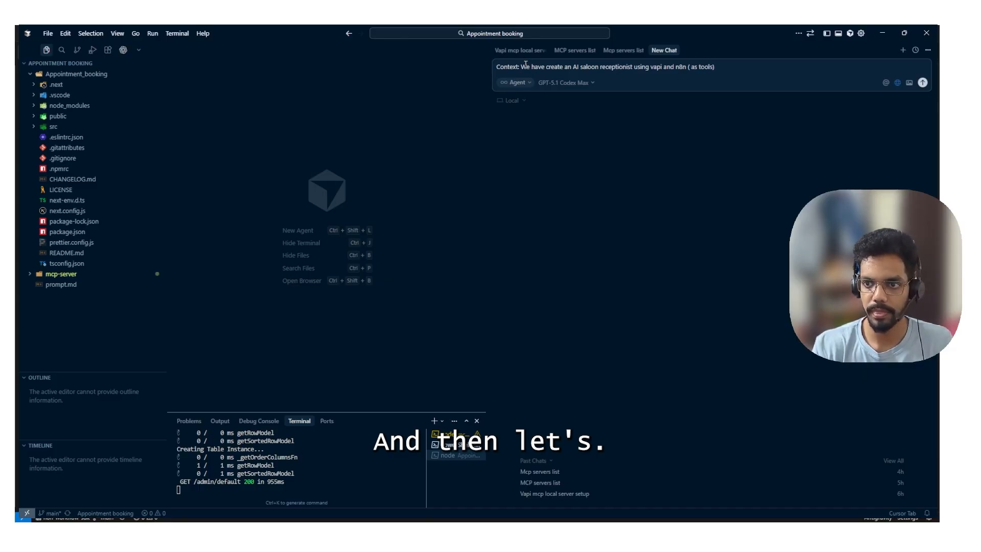
pyautogui.write('ools)')
pyautogui.hotkey('shift', 'Return')
pyautogui.press('BackSpace')
pyautogui.write('.')
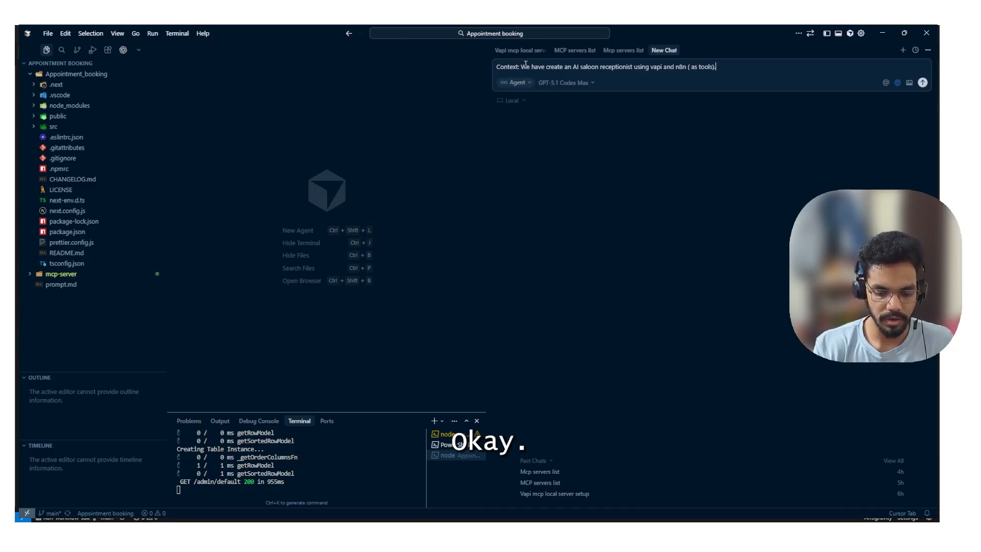
# Add to the prompt "Now we are planning to create a dashboard where we can view the data and analyze it"
pyautogui.write(' Now we are ')
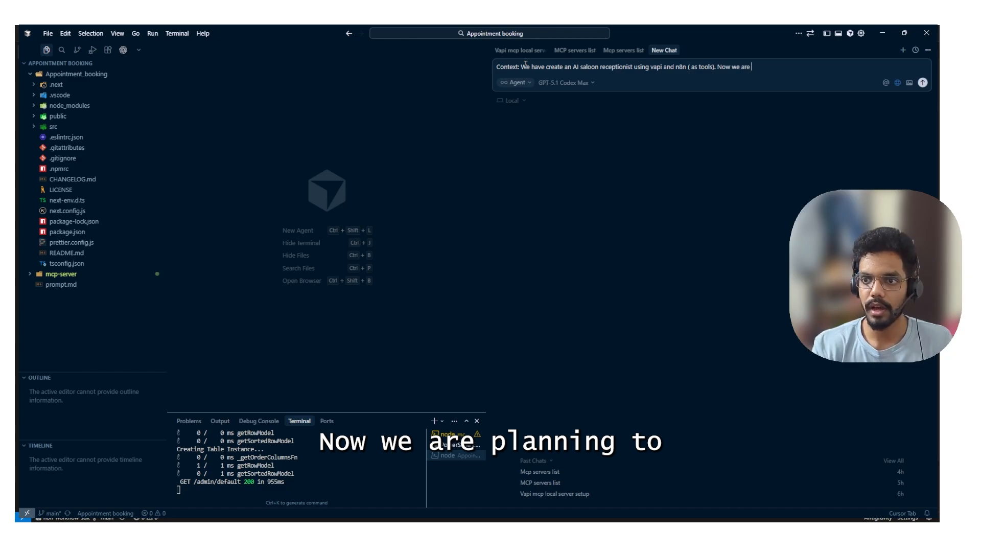
pyautogui.write('planning to cr')
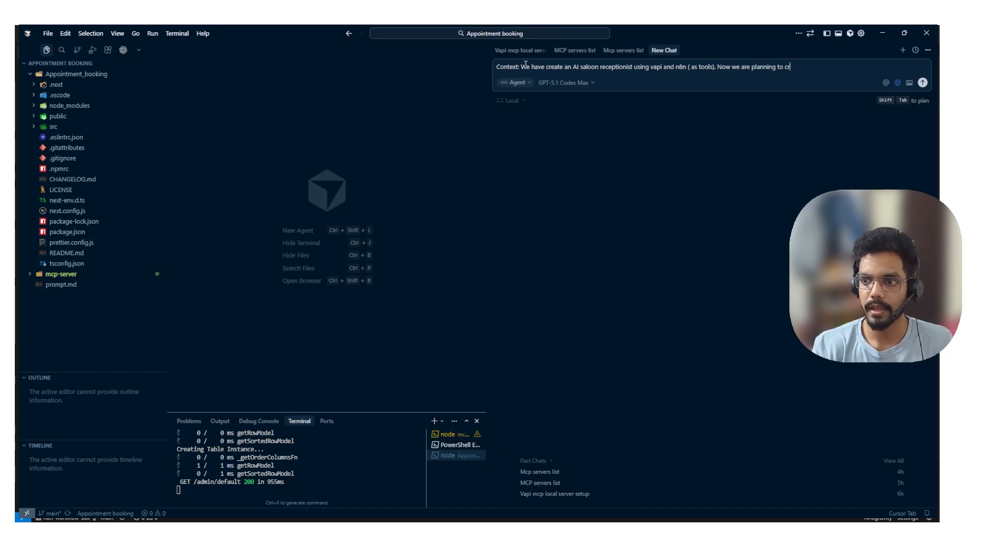
pyautogui.write('eate a dash')
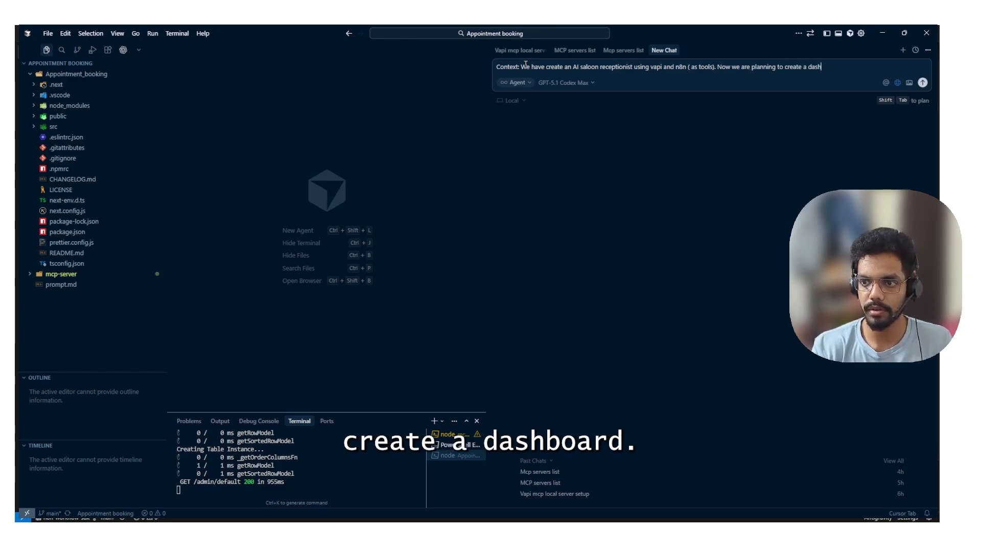
pyautogui.write('board wh')
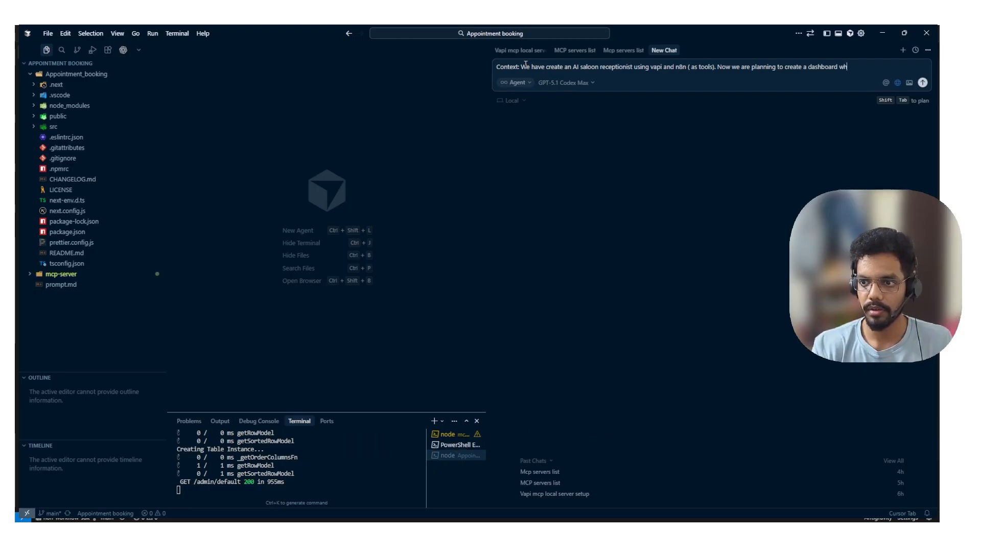
pyautogui.write('ere we can vi')
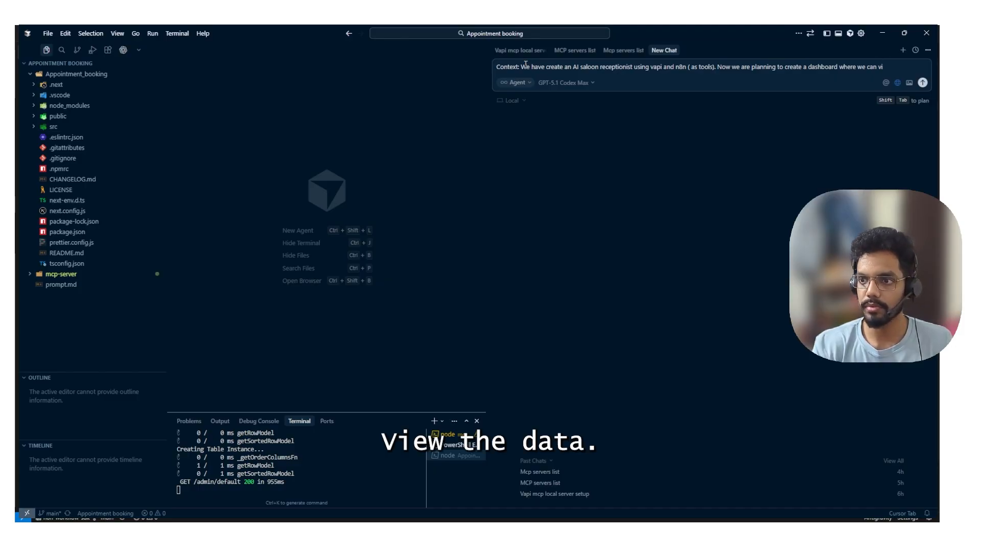
pyautogui.write('ew the data')
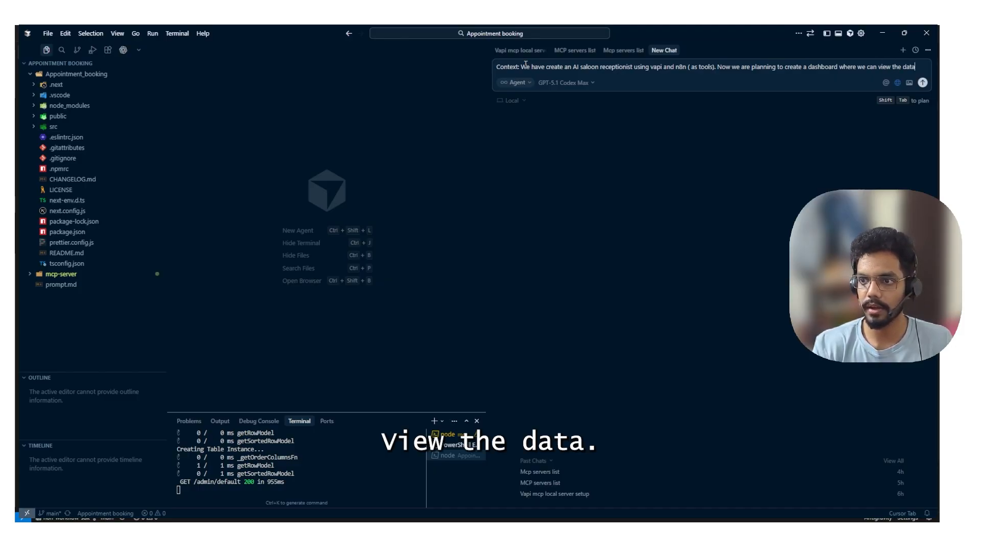
pyautogui.write(' and analu')
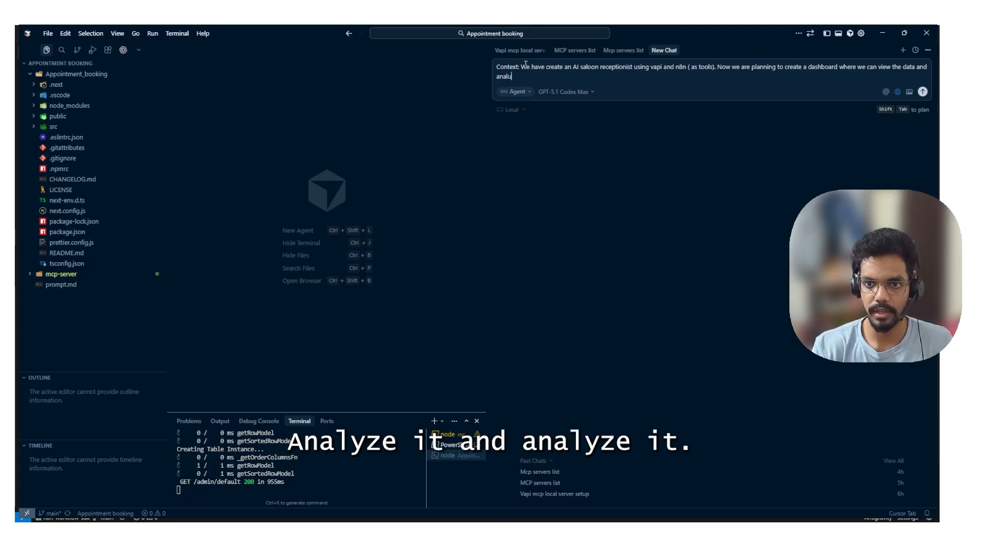
pyautogui.press('BackSpace')
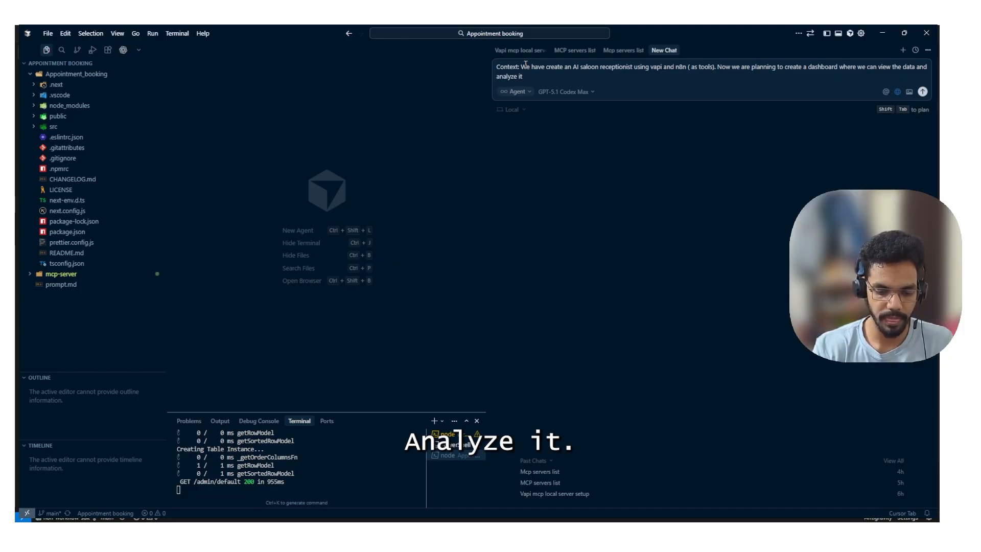
# Continue the prompt's context with "Rather that checking it in sheets and appointments in calendar.."
pyautogui.write('Rather')
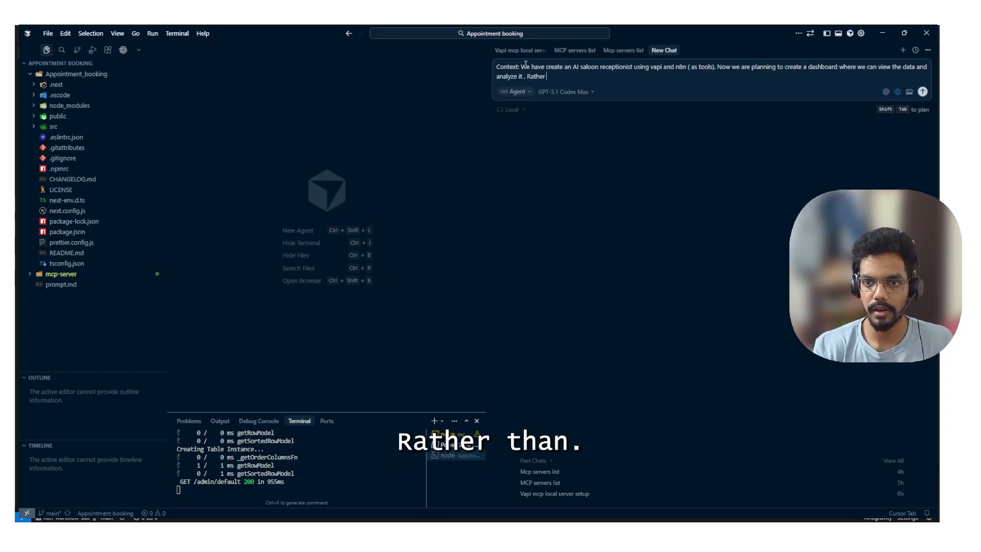
pyautogui.write(' that check ')
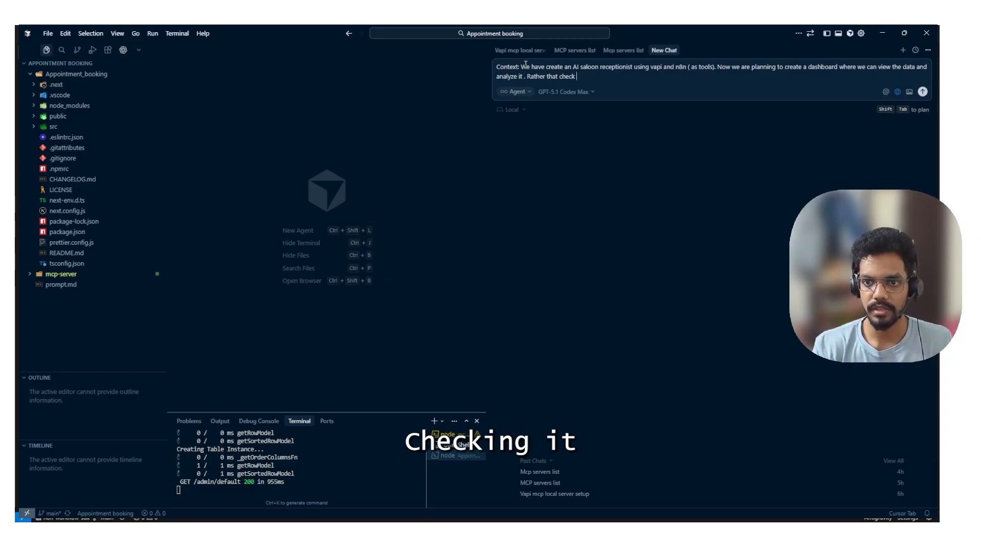
pyautogui.write('ing it in')
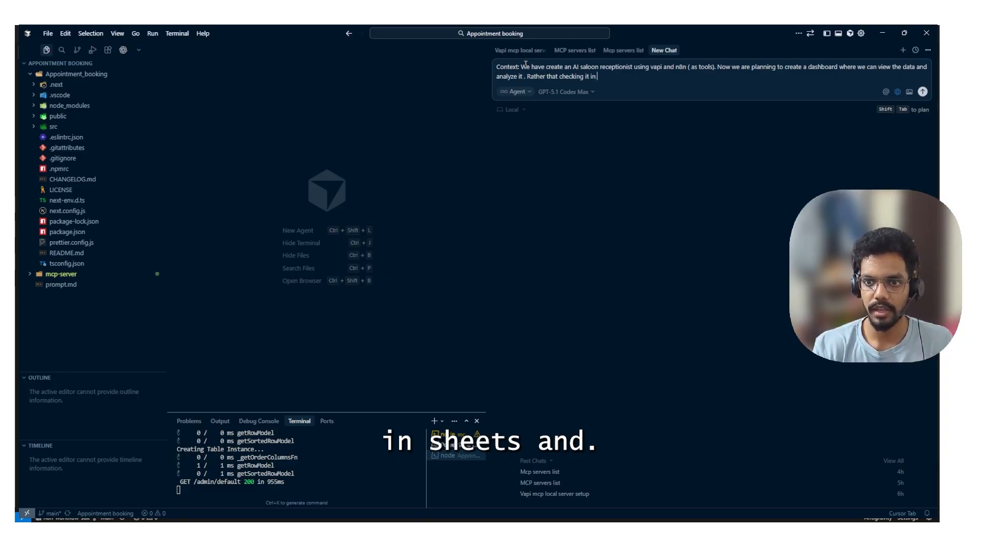
pyautogui.write(' sheets and app')
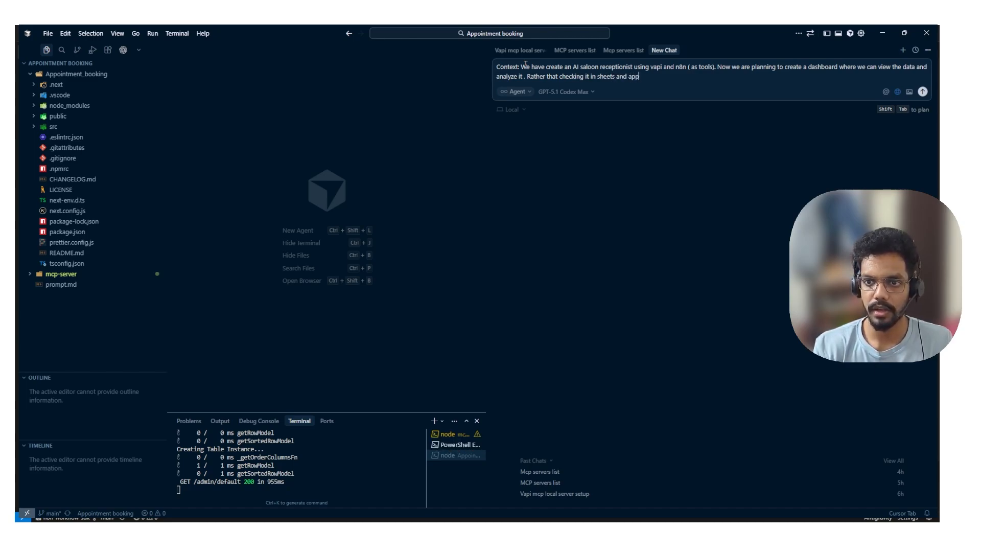
pyautogui.write('ointments')
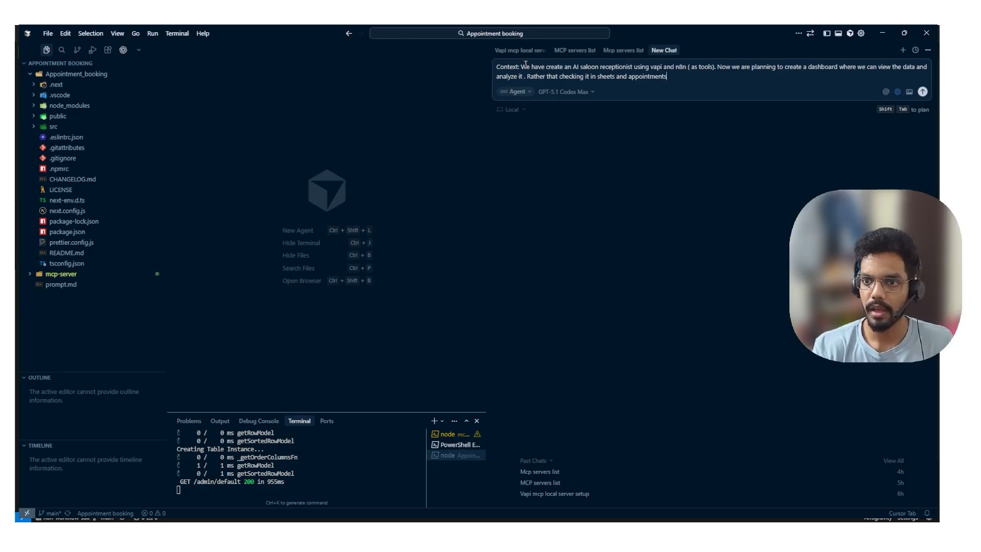
pyautogui.write(' in calendar..')
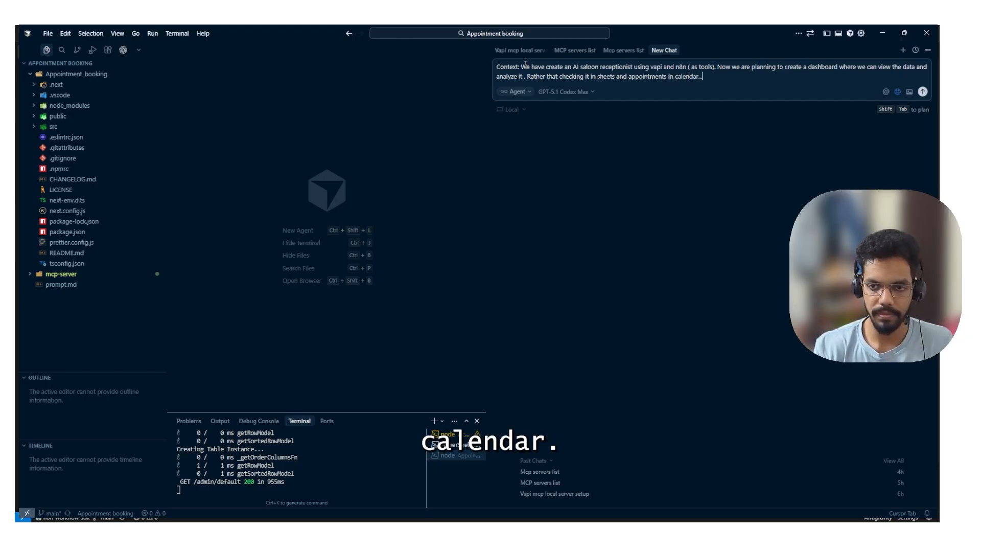
# Add a separate section headed "What we have built already:" below the context paragraph, with an empty line under it
pyautogui.hotkey('shift', 'Return')
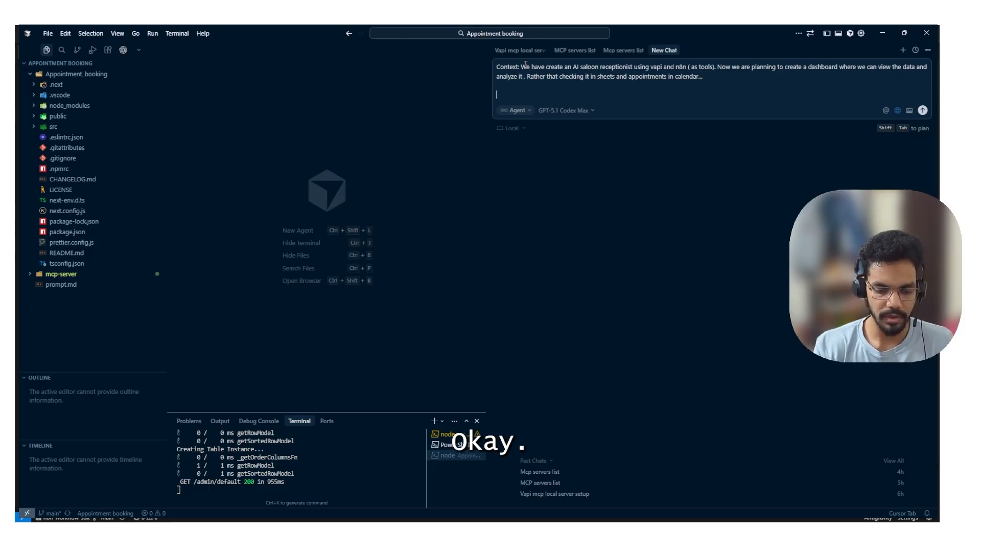
pyautogui.write('What w')
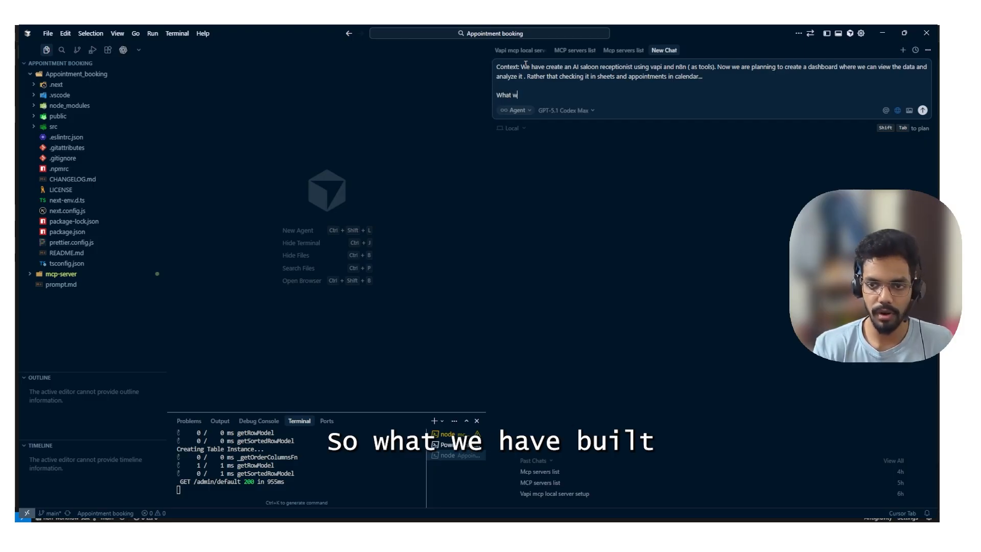
pyautogui.write('e have bu')
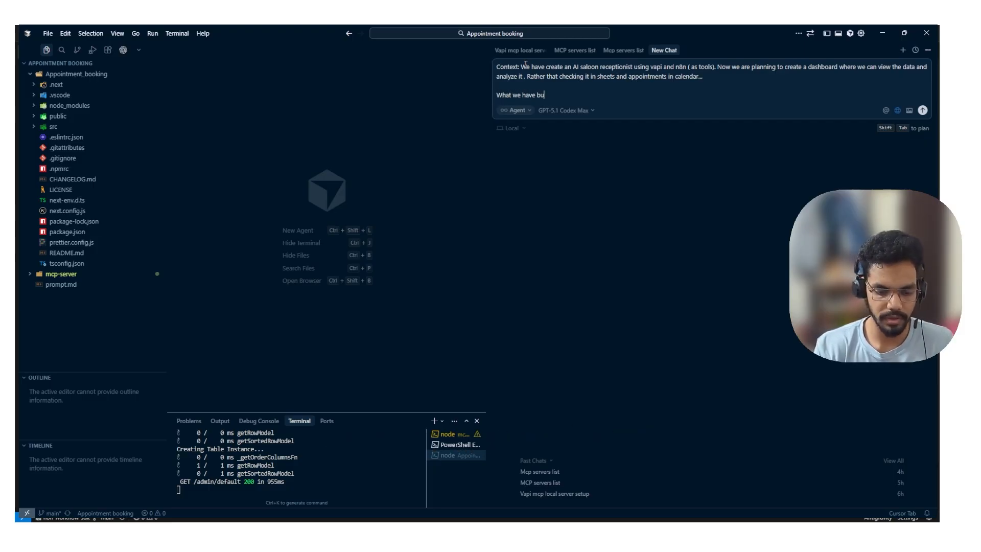
pyautogui.write('ilt alread')
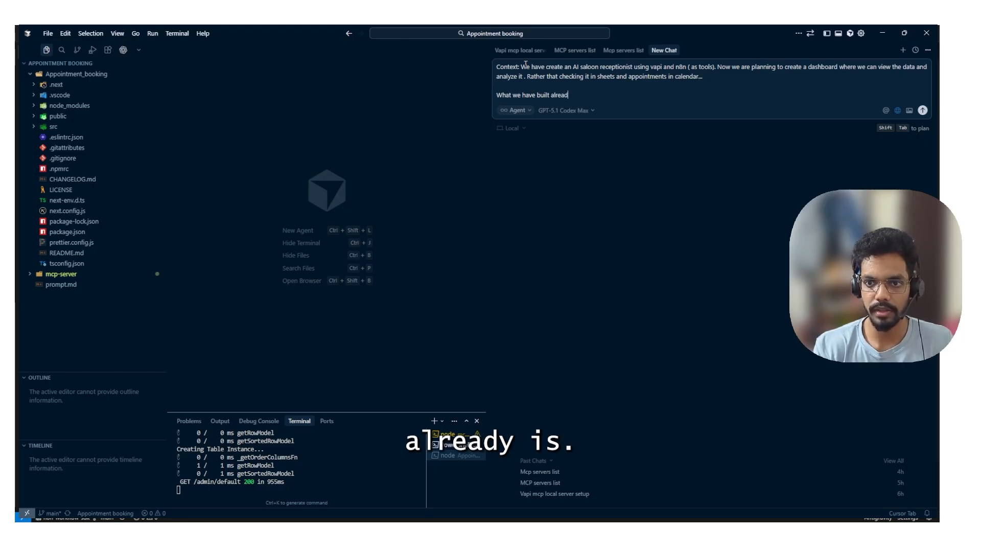
pyautogui.write('y:')
pyautogui.hotkey('shift', 'Return')
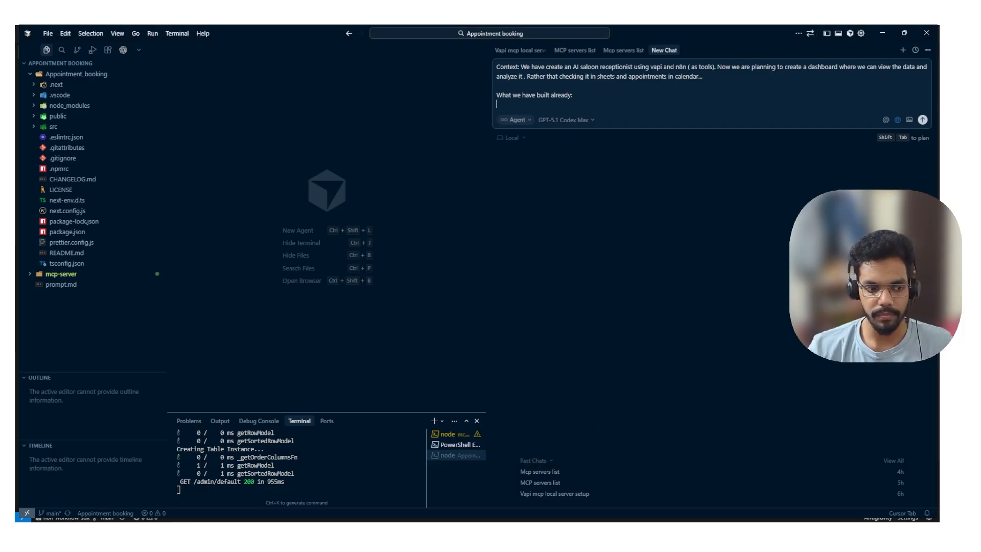
# Switch to Antigravity and look through the Fresh Salon walkthrough, including its build summary, architecture diagram, created files and validation sections
pyautogui.hotkey('alt', 'Tab')
pyautogui.scroll(-5, 443, 308)
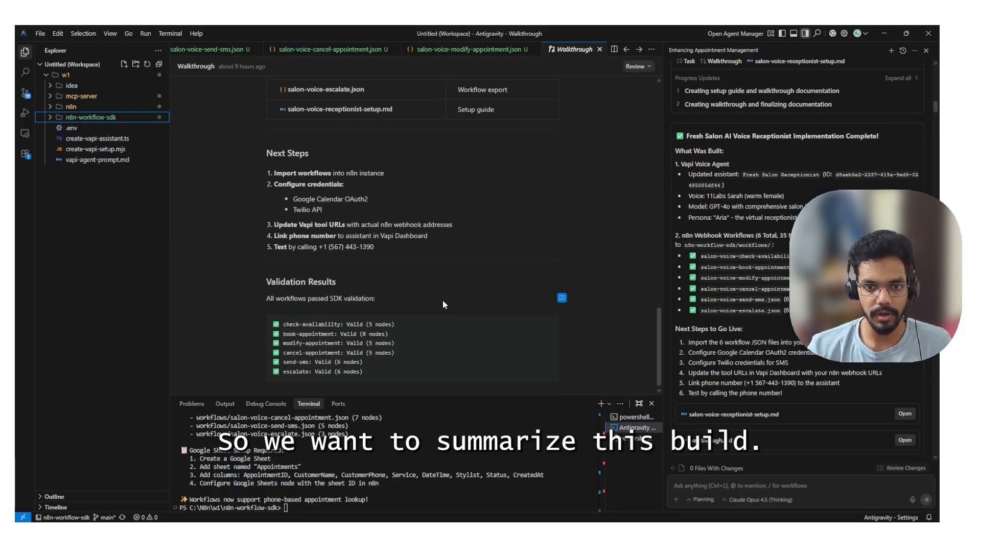
pyautogui.scroll(15, 427, 285)
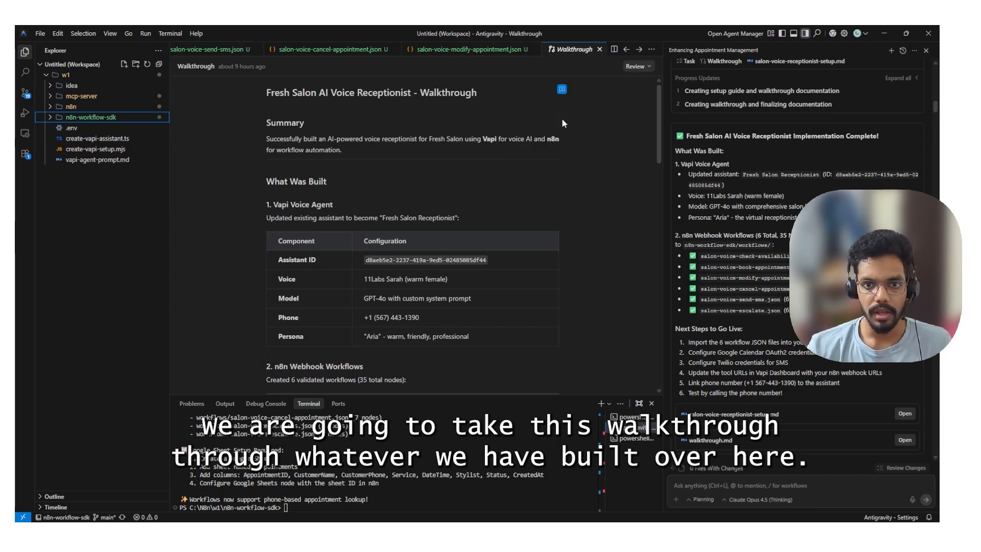
pyautogui.scroll(-5, 309, 123)
pyautogui.scroll(-12, 309, 121)
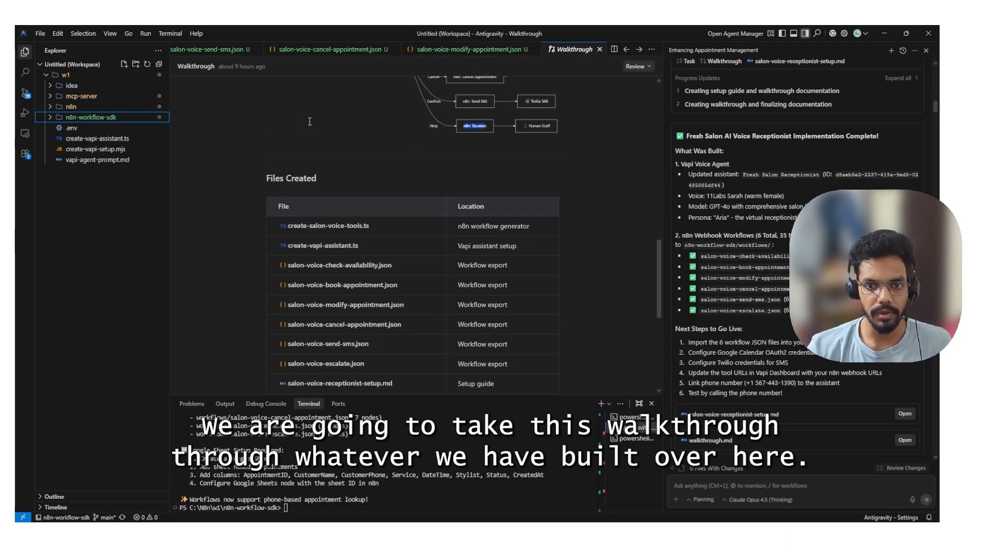
pyautogui.scroll(9, 317, 143)
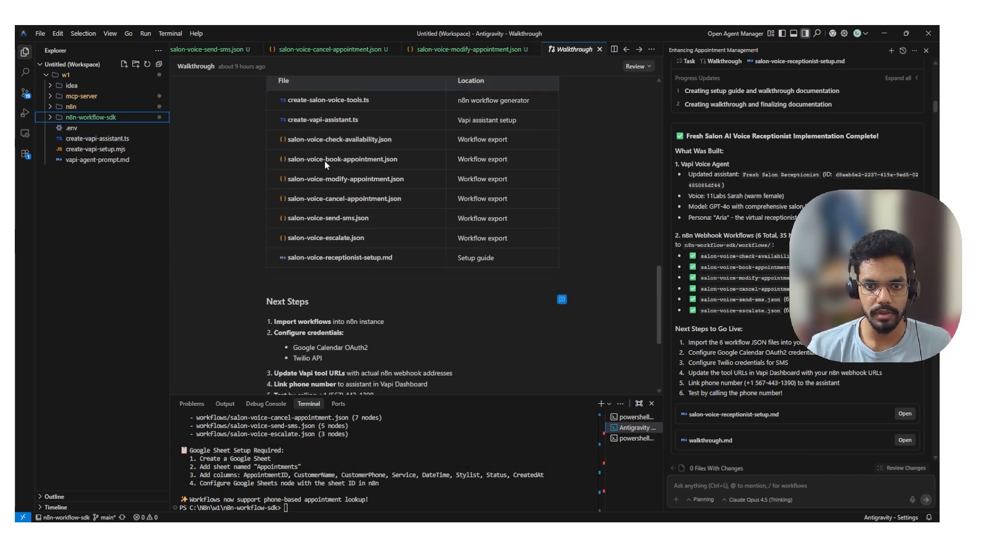
pyautogui.click(536, 131)
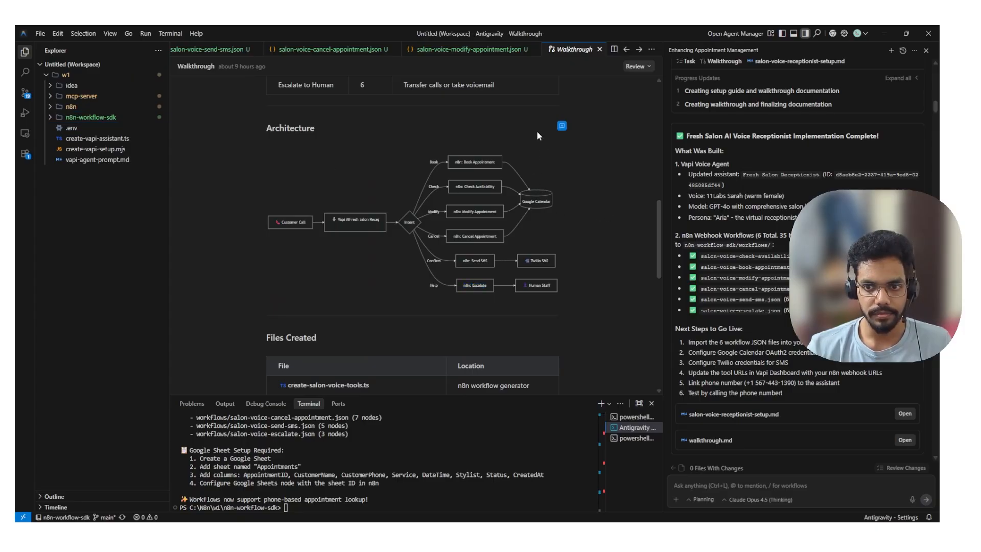
pyautogui.scroll(-3, 747, 307)
pyautogui.scroll(2, 746, 303)
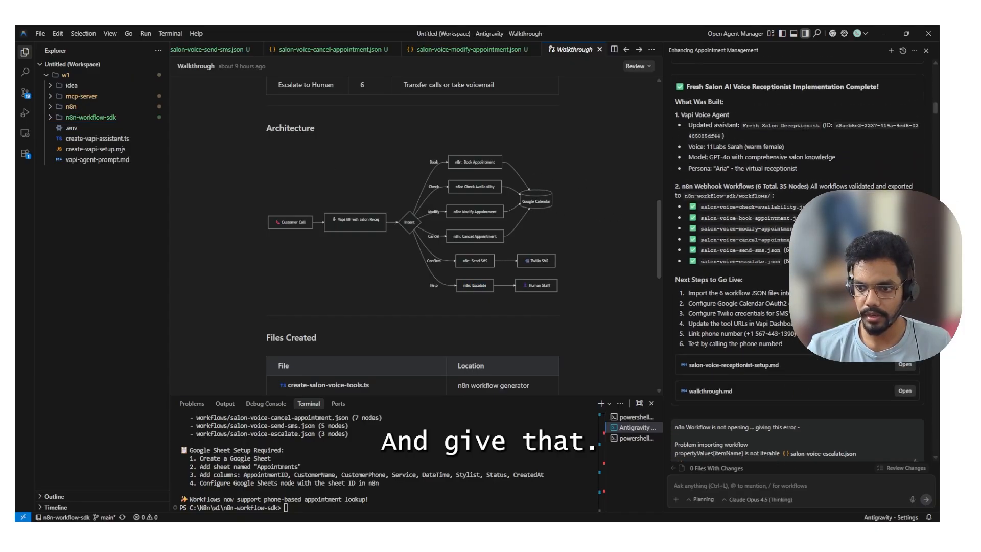
# Reopen walkthrough.md and copy its content from the Vapi Voice Agent section through the end of the validation results
pyautogui.click(905, 366)
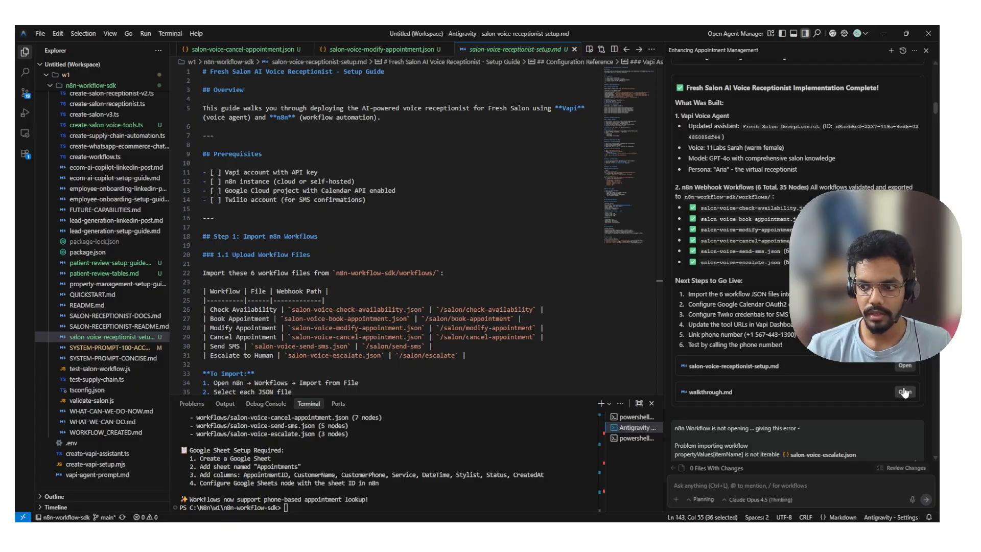
pyautogui.click(905, 392)
pyautogui.scroll(2, 797, 256)
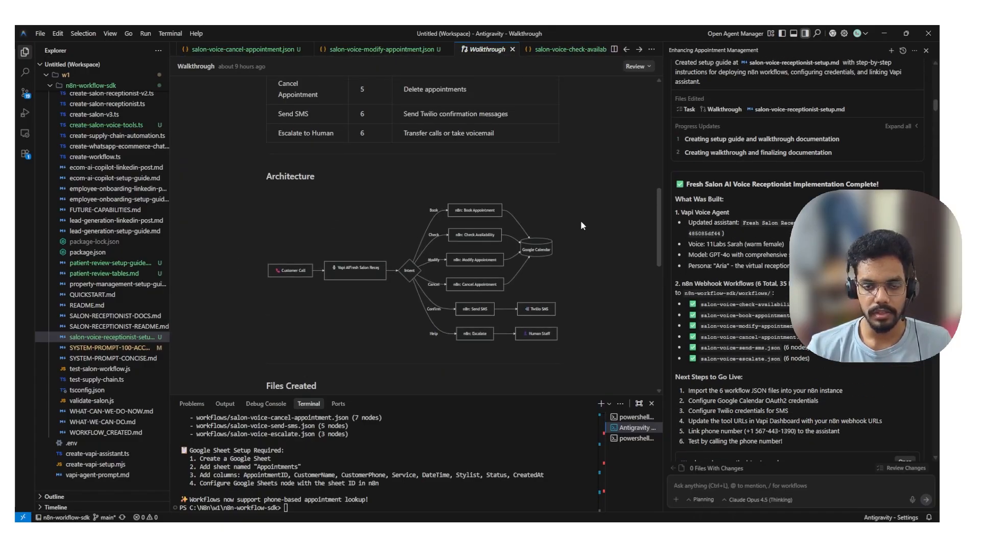
pyautogui.scroll(15, 580, 222)
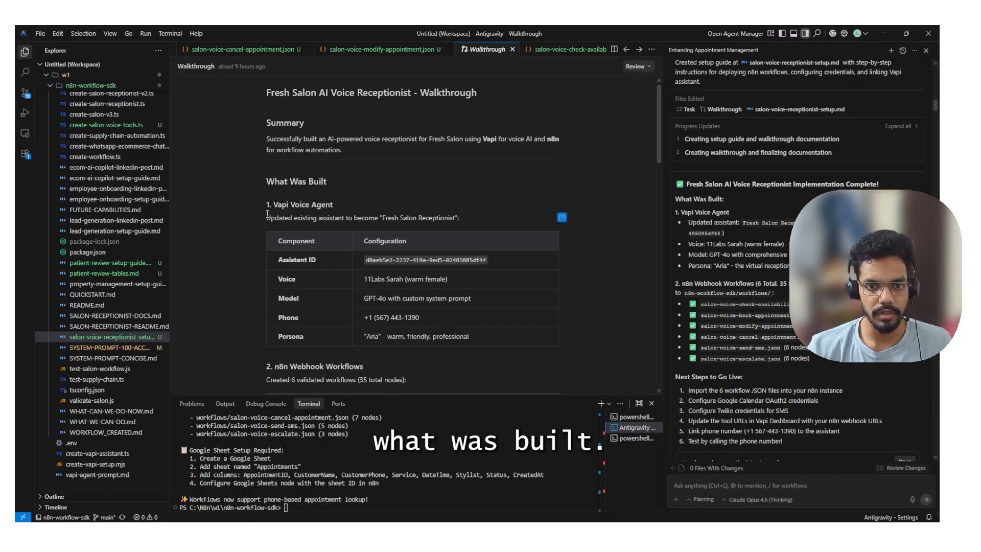
pyautogui.moveTo(340, 207); pyautogui.dragTo(387, 376)
pyautogui.click(320, 202)
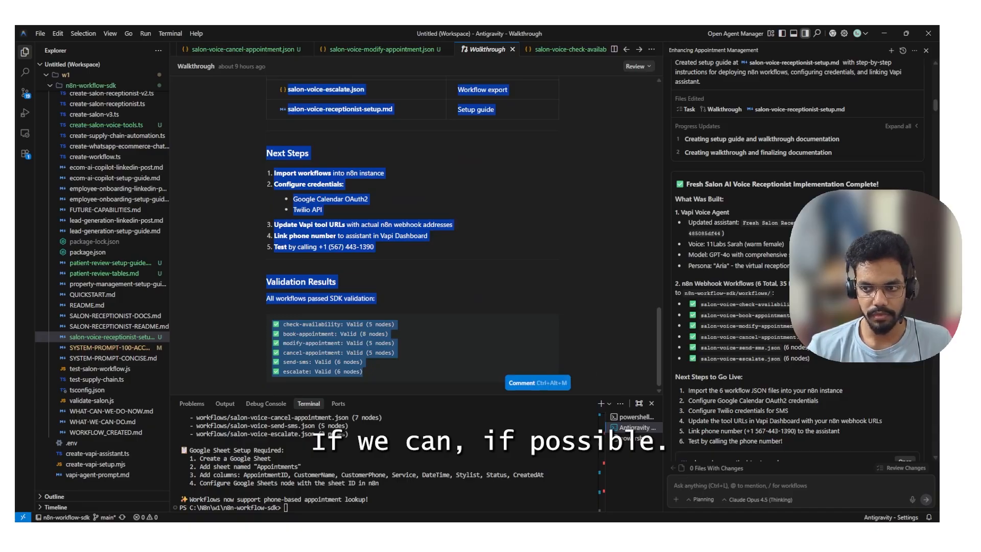
# Return to Cursor and paste the copied walkthrough content under "What we have built already:" in the prompt, followed by an empty line
pyautogui.click(844, 33)
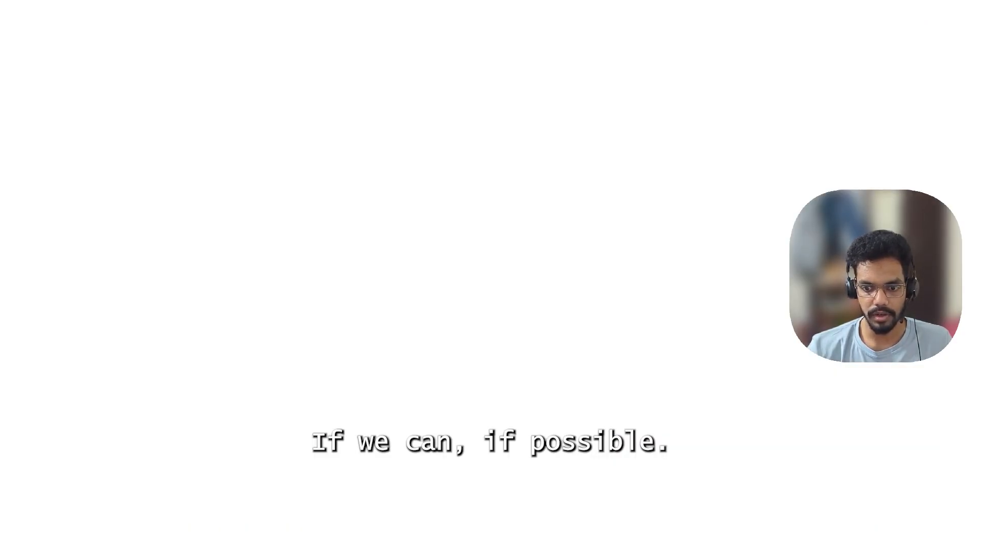
pyautogui.hotkey('ctrl', 'v')
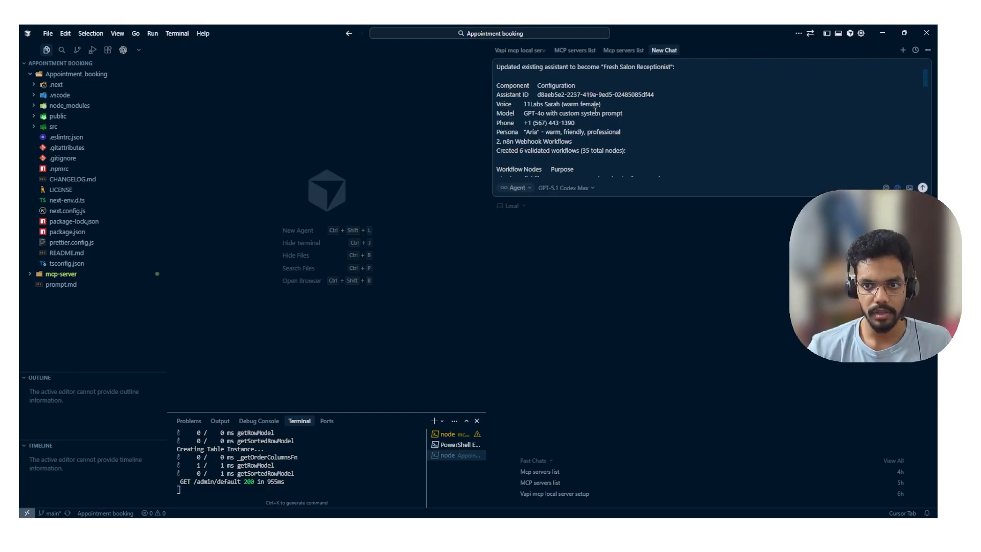
pyautogui.scroll(-10, 592, 142)
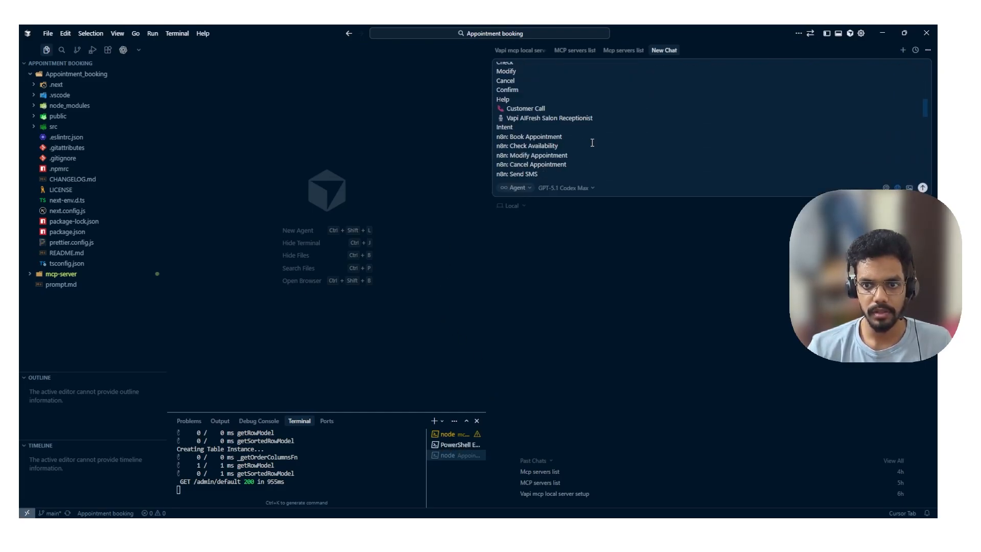
pyautogui.scroll(-5, 592, 142)
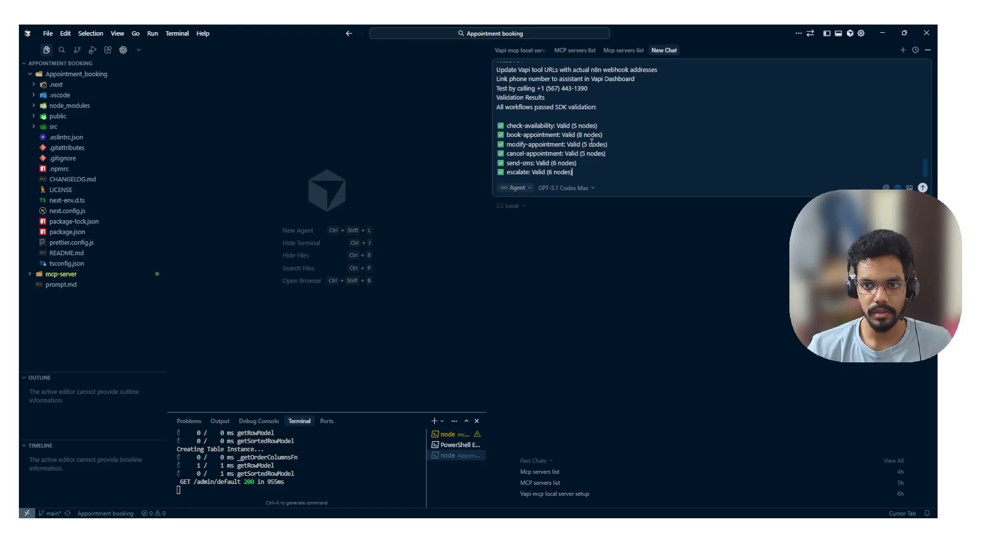
pyautogui.hotkey('shift', 'Return')
pyautogui.hotkey('shift', 'Return')
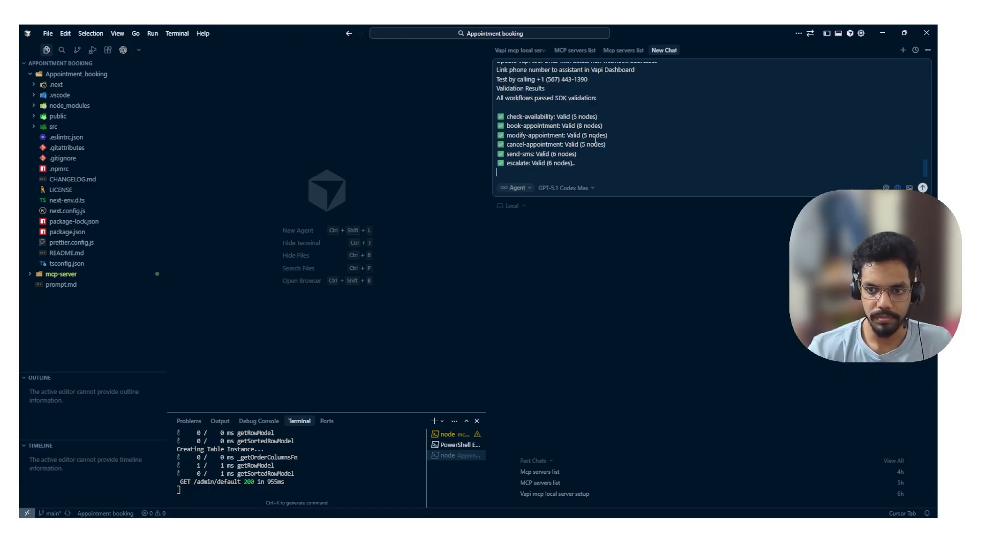
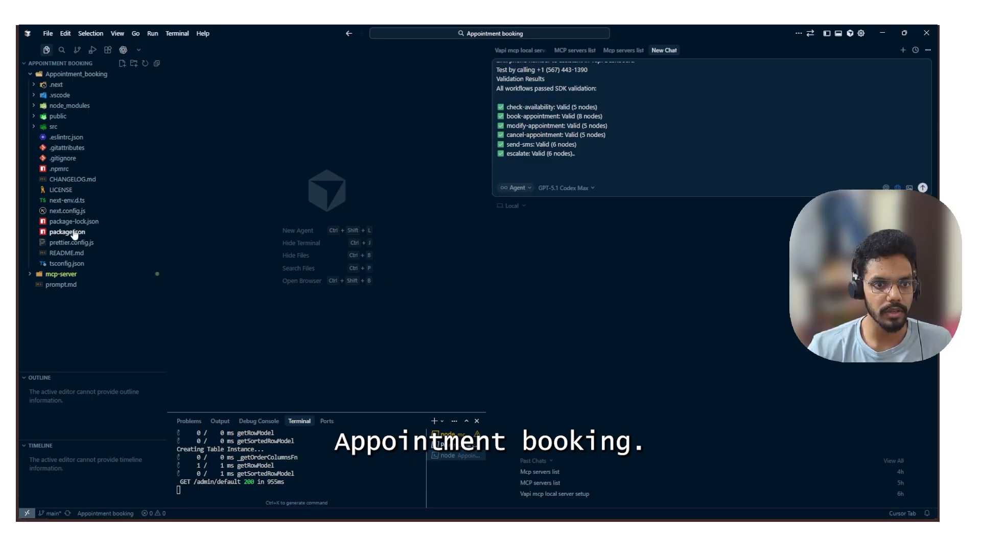
# Create a folder named "n8n workflows" at the root of the Appointment booking project
pyautogui.click(69, 277)
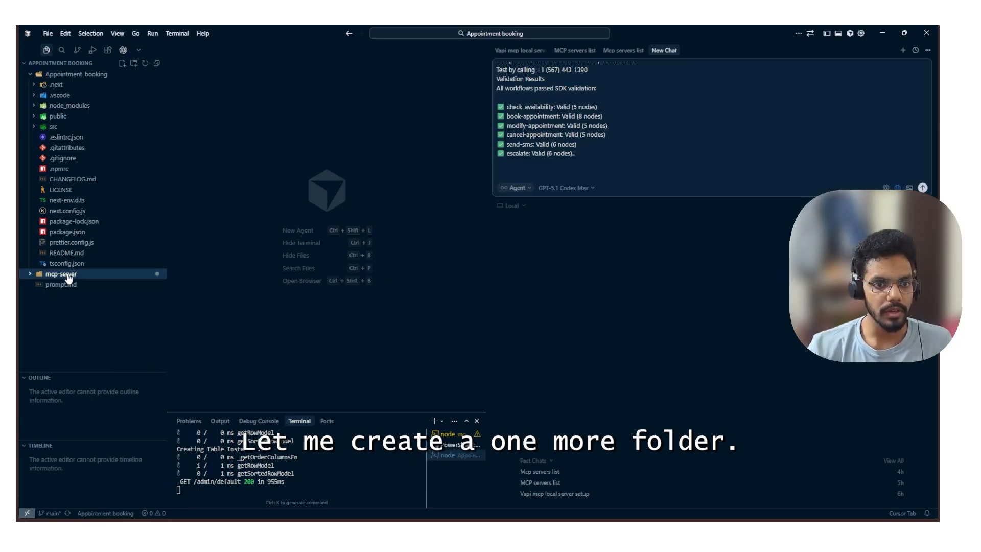
pyautogui.click(134, 64)
pyautogui.click(201, 164)
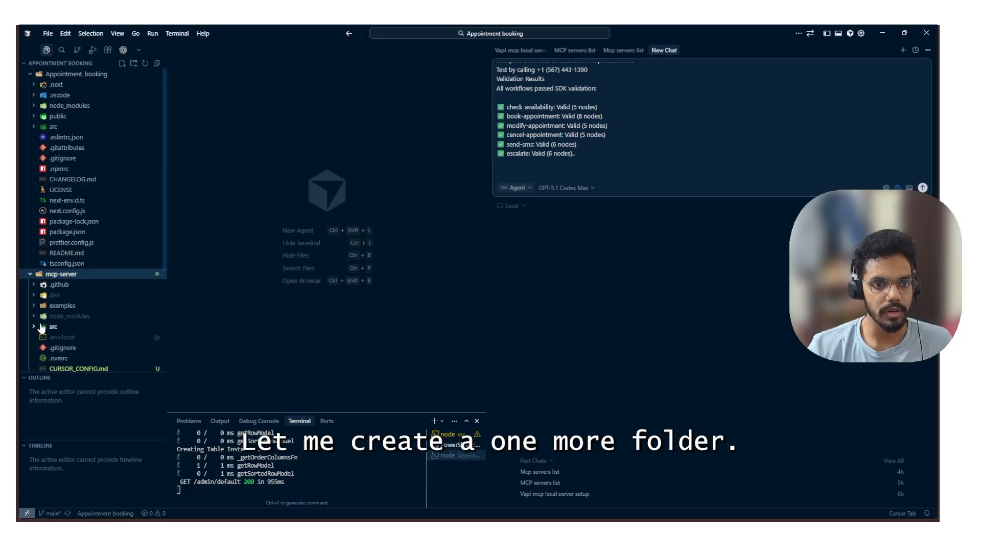
pyautogui.click(64, 275)
pyautogui.click(67, 287)
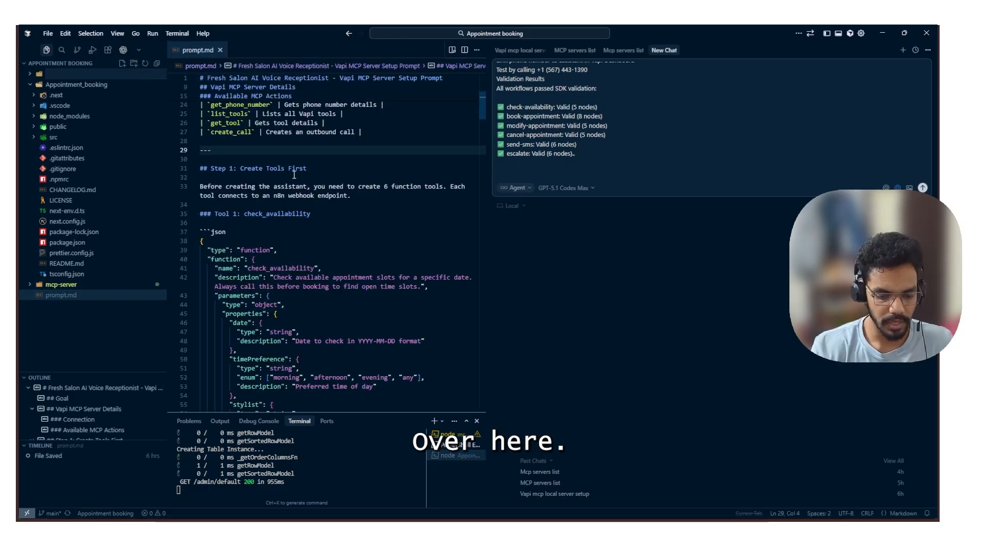
pyautogui.write('n8n workflows')
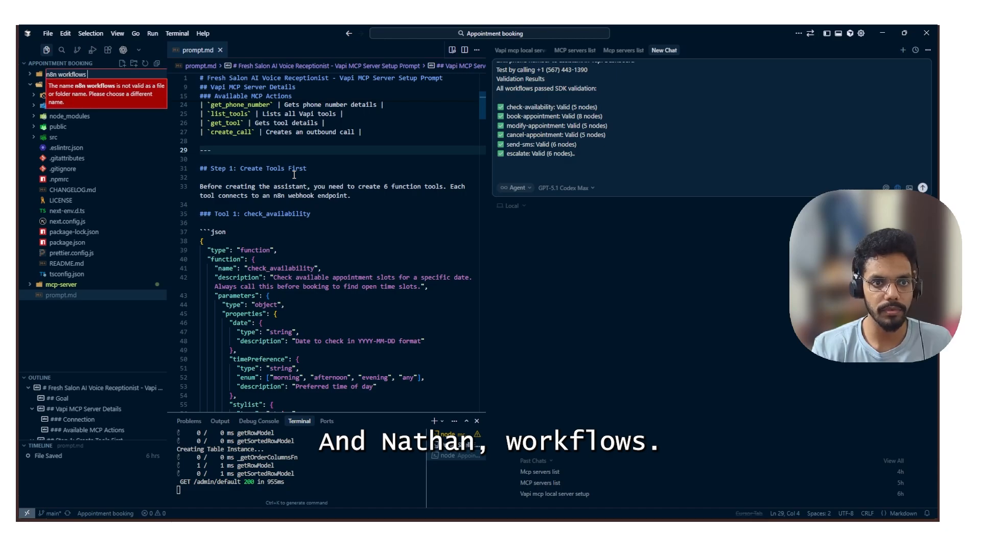
pyautogui.press('BackSpace')
pyautogui.press('Return')
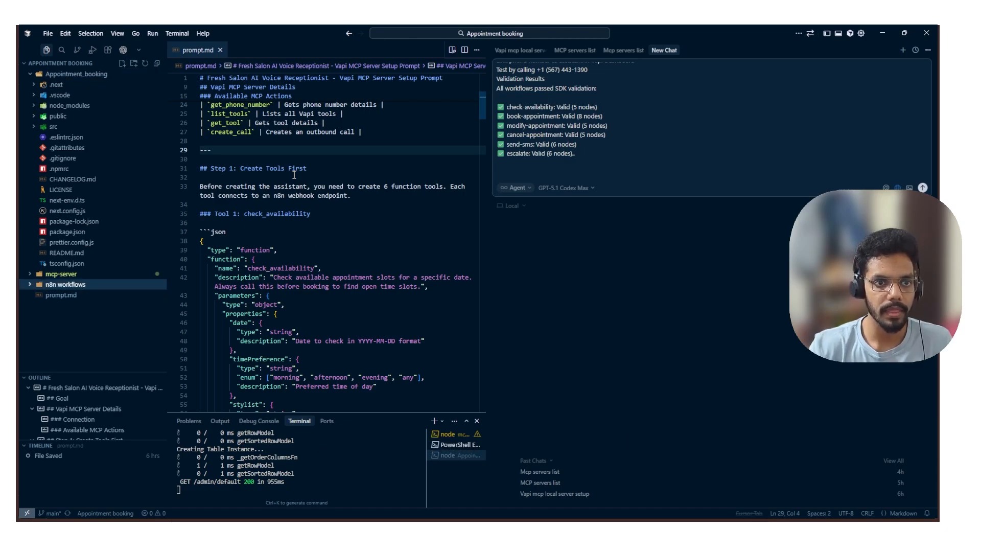
# Paste the six salon workflow JSON files into the n8n workflows folder and close prompt.md
pyautogui.hotkey('alt', 'Tab')
pyautogui.hotkey('alt', 'Tab')
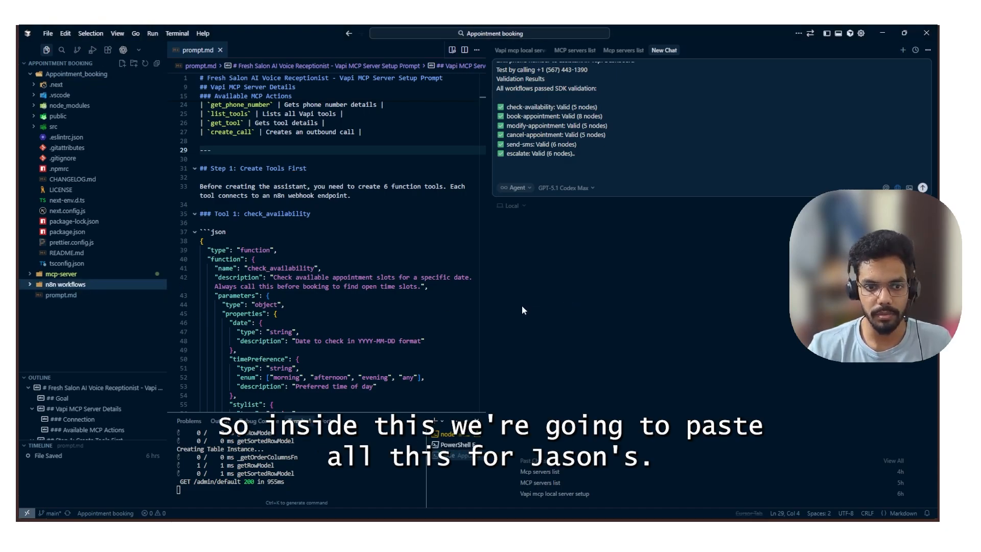
pyautogui.hotkey('ctrl', 'v')
pyautogui.click(220, 49)
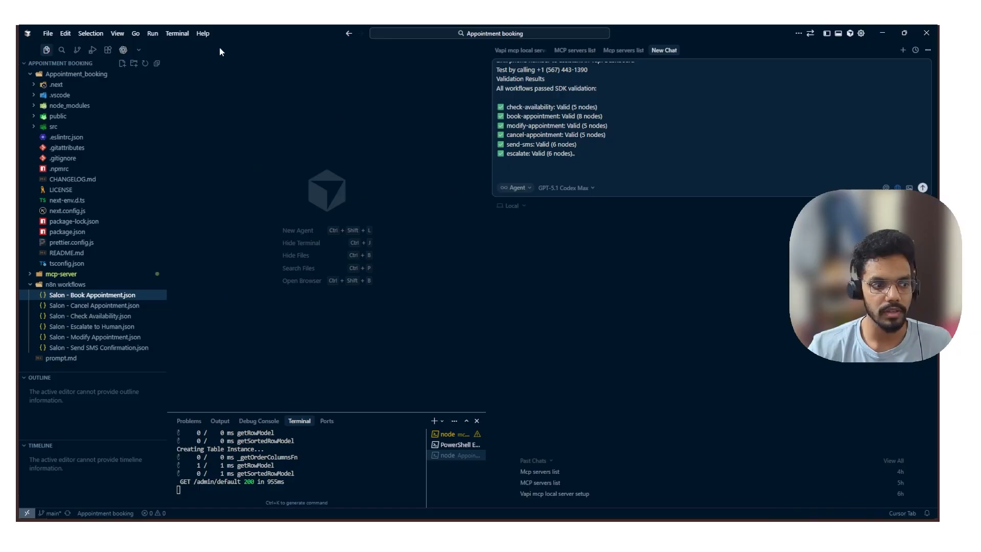
# Add the line "All the jsons are in n8n workflow folder.." to the prompt below the validation results
pyautogui.click(543, 168)
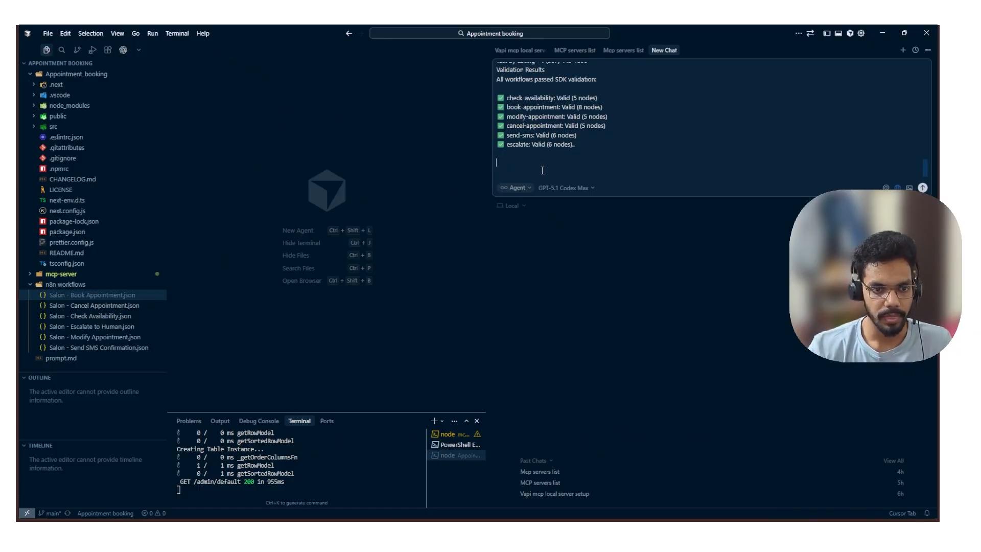
pyautogui.write('Al')
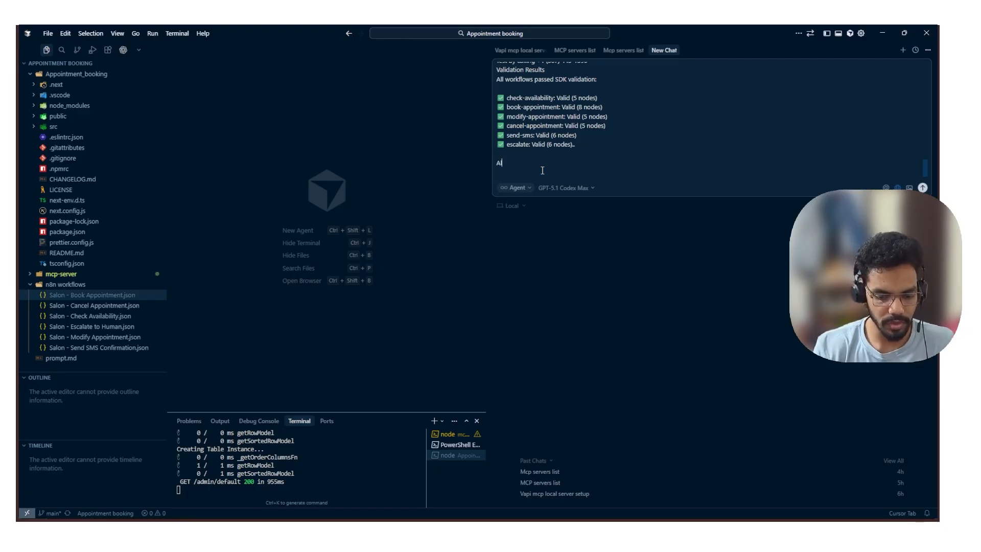
pyautogui.write('l the jsons')
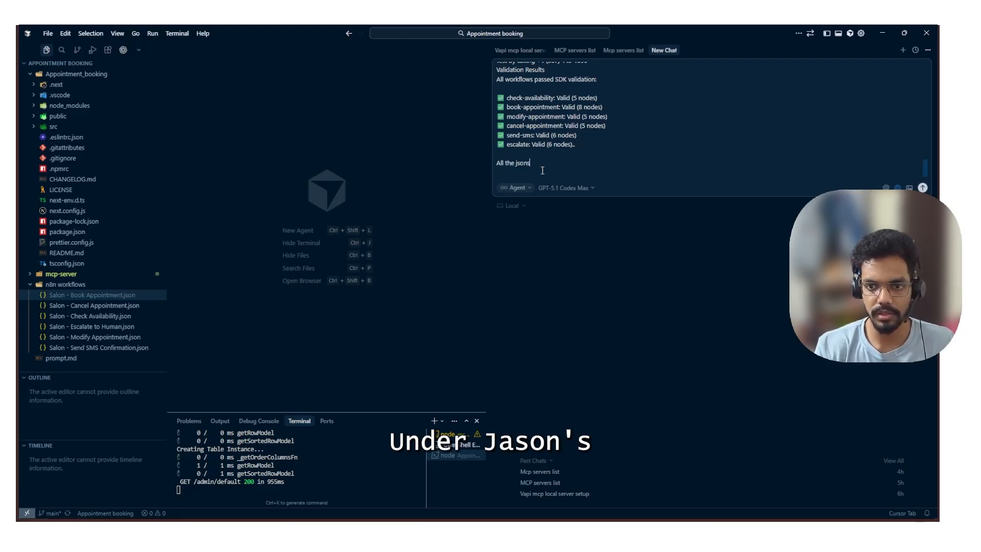
pyautogui.write(' are in n8n ')
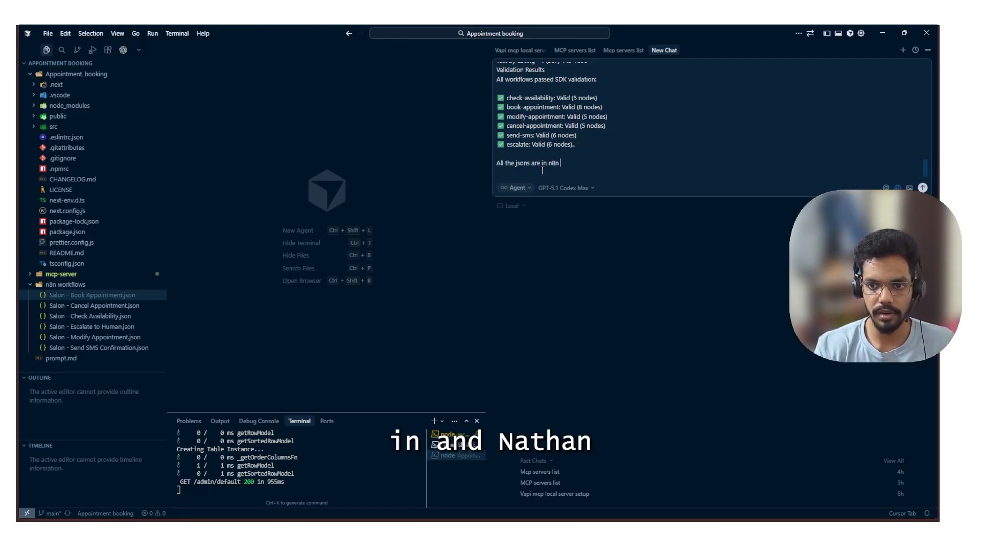
pyautogui.write('workfl')
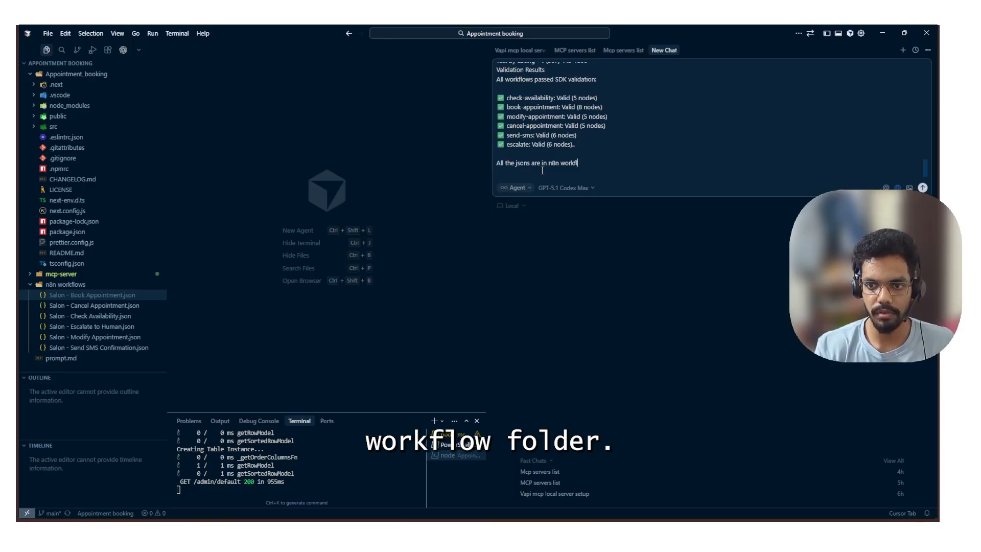
pyautogui.write('ow folder')
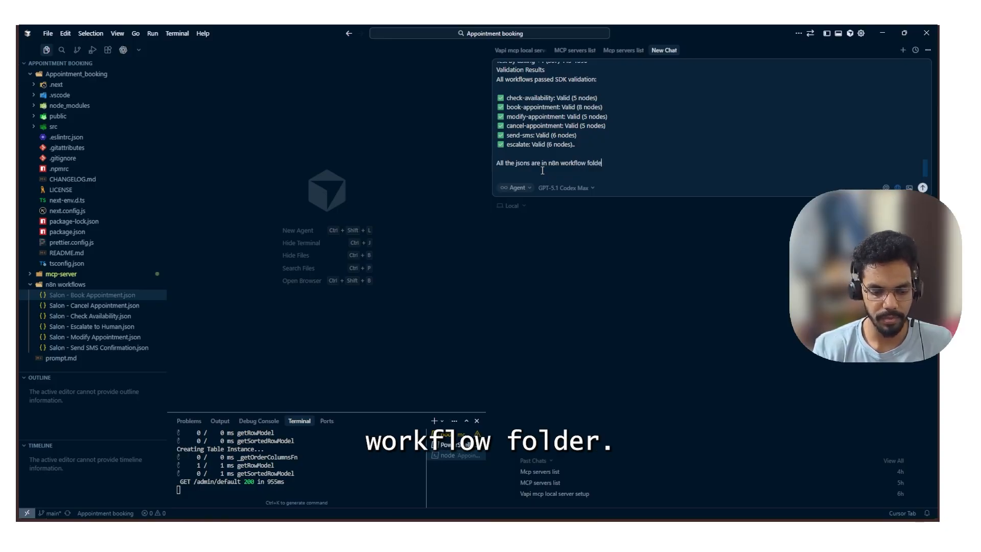
pyautogui.hotkey('shift', 'Return')
pyautogui.hotkey('shift', 'Return')
pyautogui.scroll(15, 563, 165)
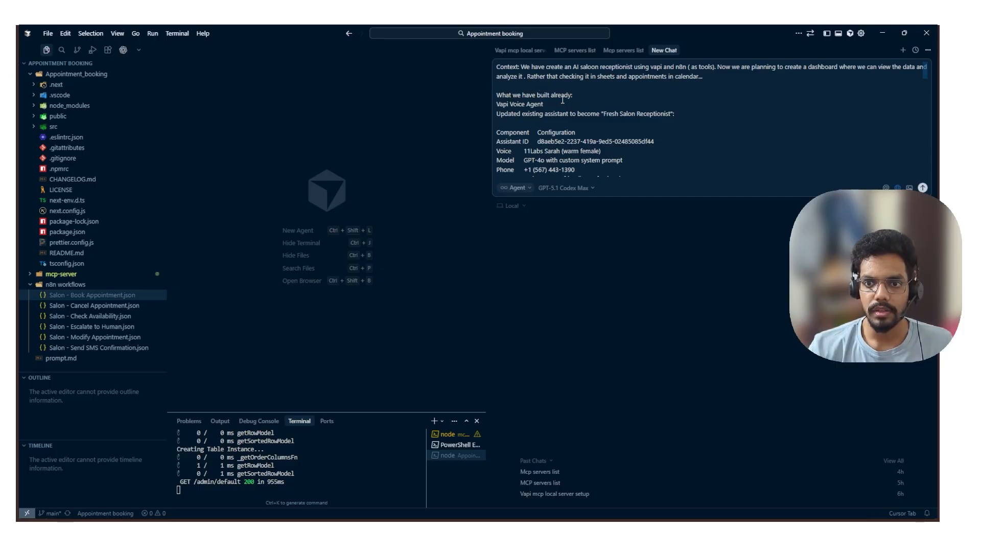
pyautogui.scroll(-15, 631, 144)
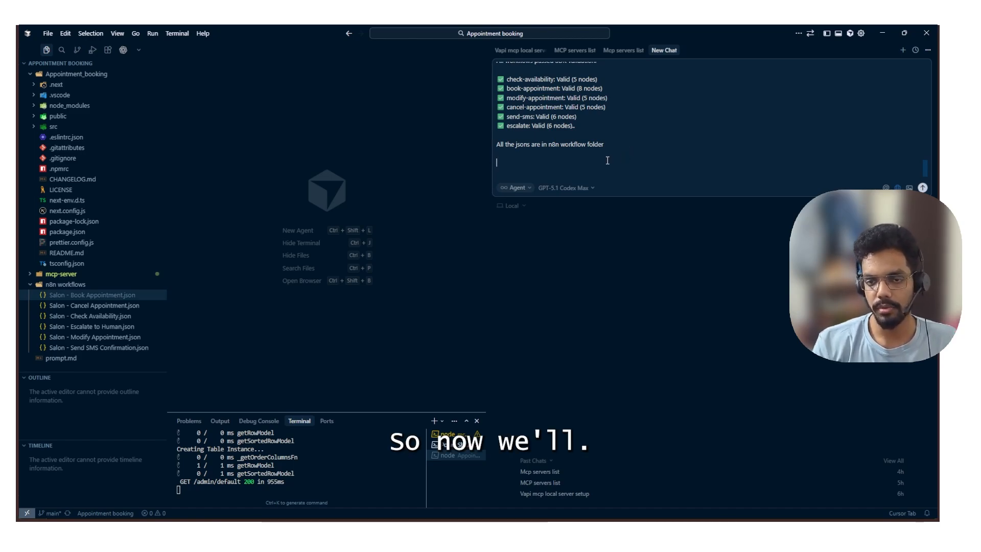
pyautogui.press('BackSpace')
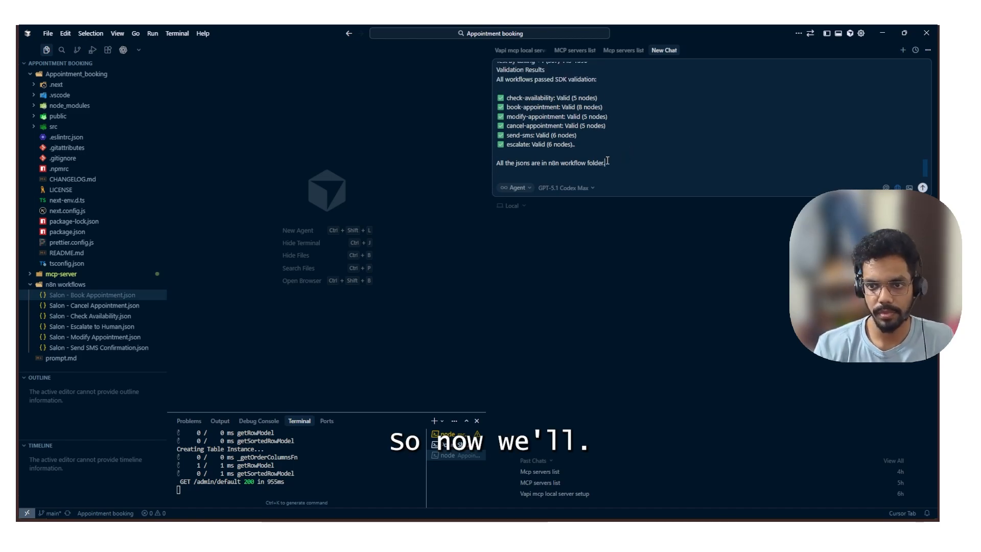
# Add the line "All the data is being stored in google sheet and caleder app are set in google calender.." to the prompt, followed by an empty line
pyautogui.press('Return')
pyautogui.write('All')
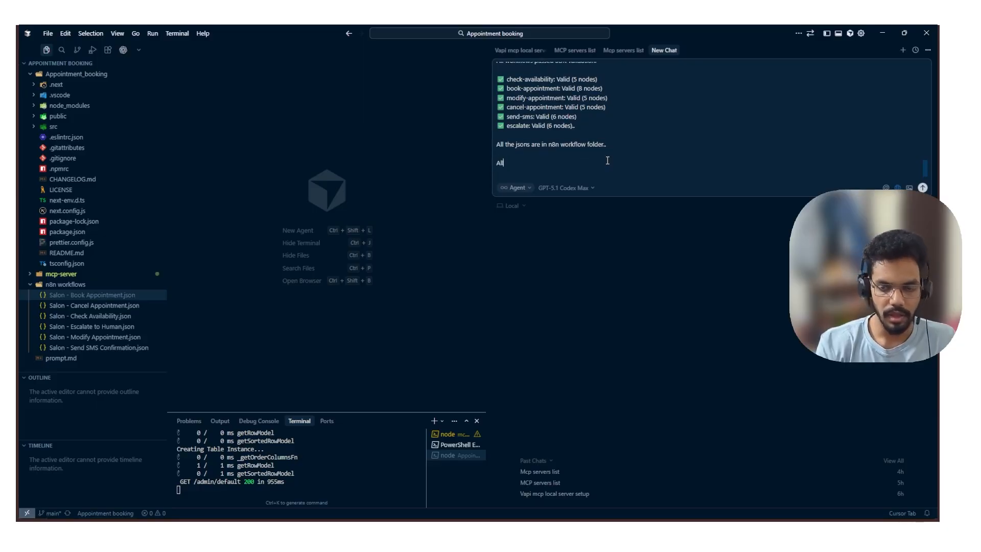
pyautogui.write(' the data is being stored')
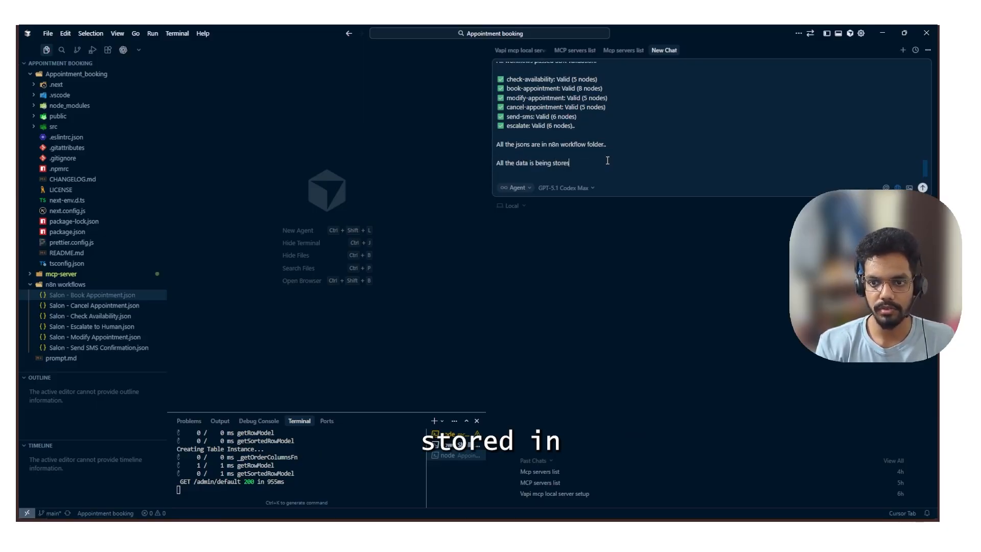
pyautogui.write(' in')
pyautogui.write(' google')
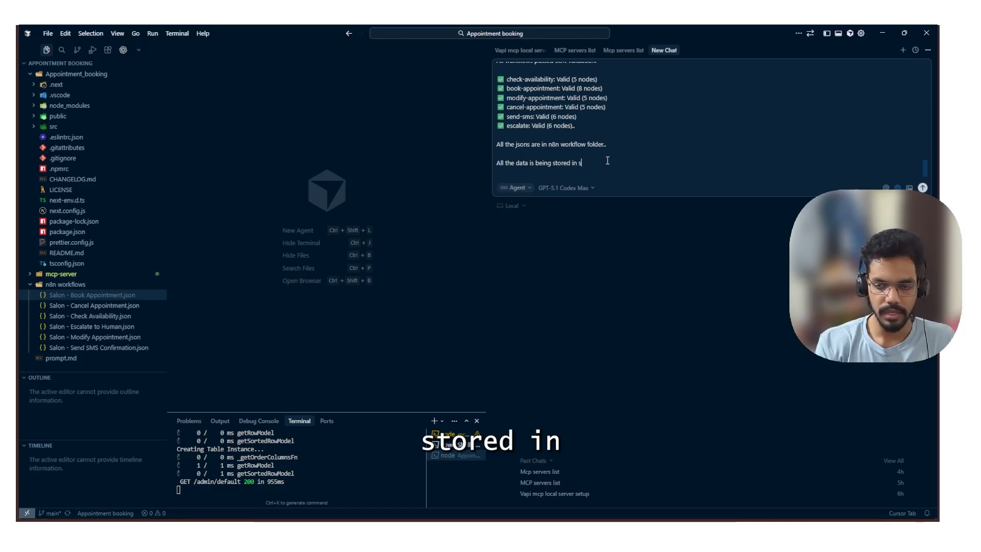
pyautogui.write(' sh')
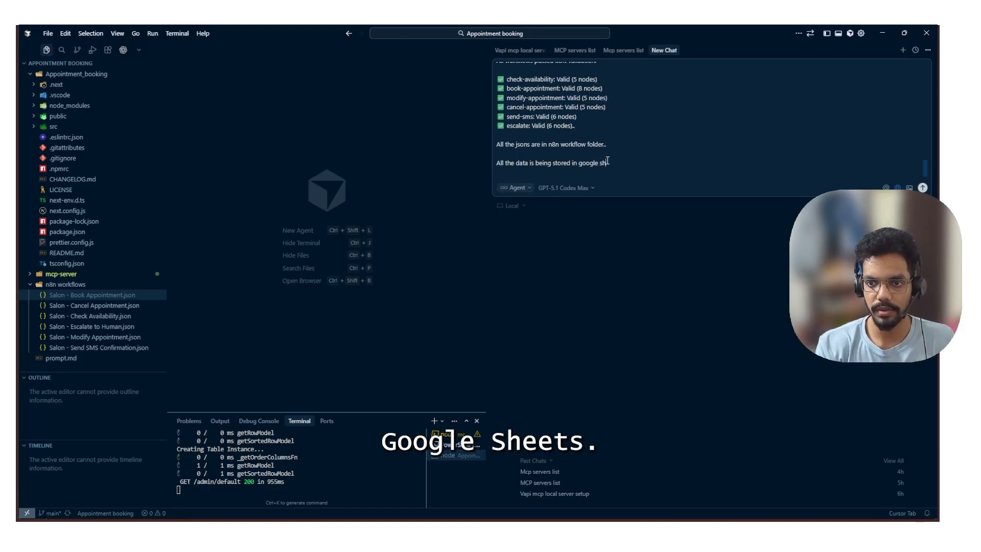
pyautogui.write('eet and cale')
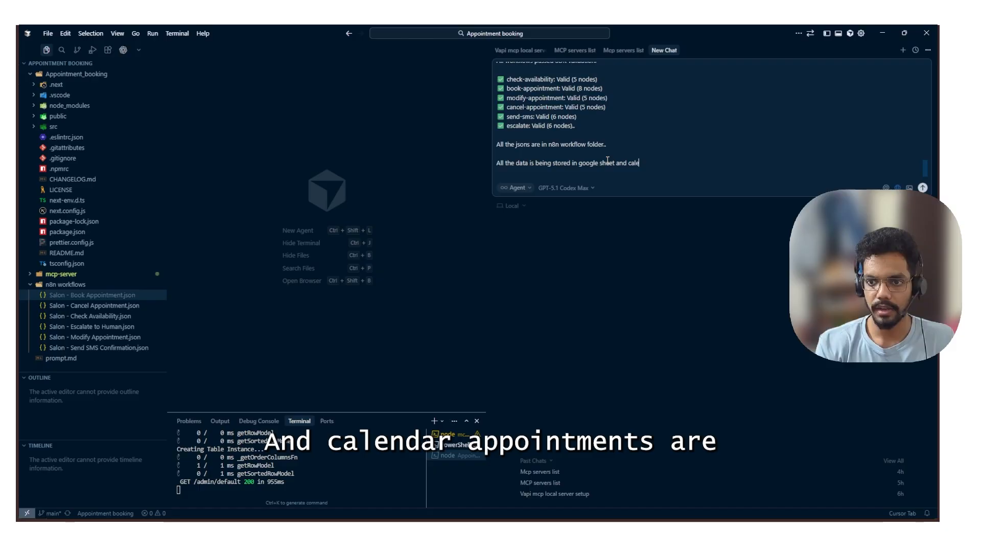
pyautogui.write('der app are ')
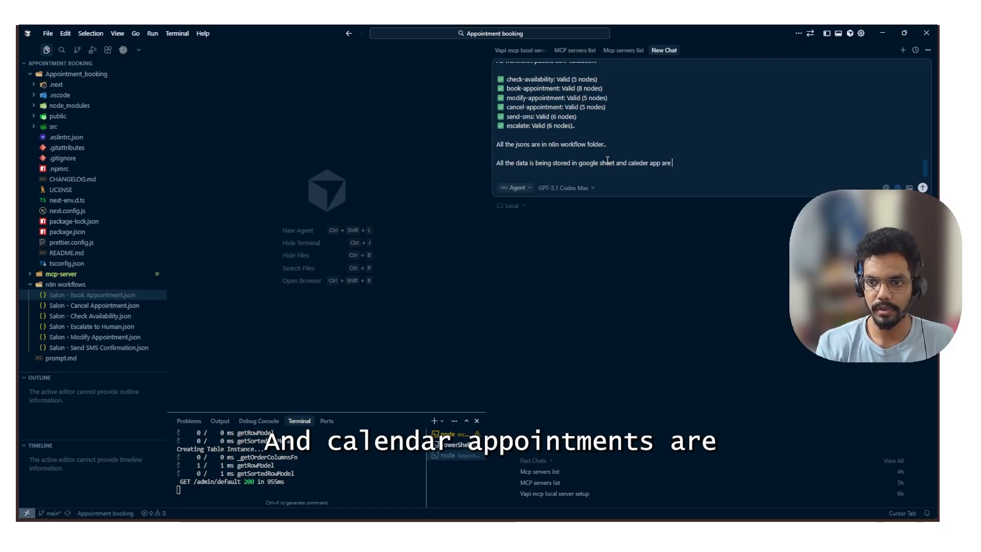
pyautogui.write('set ')
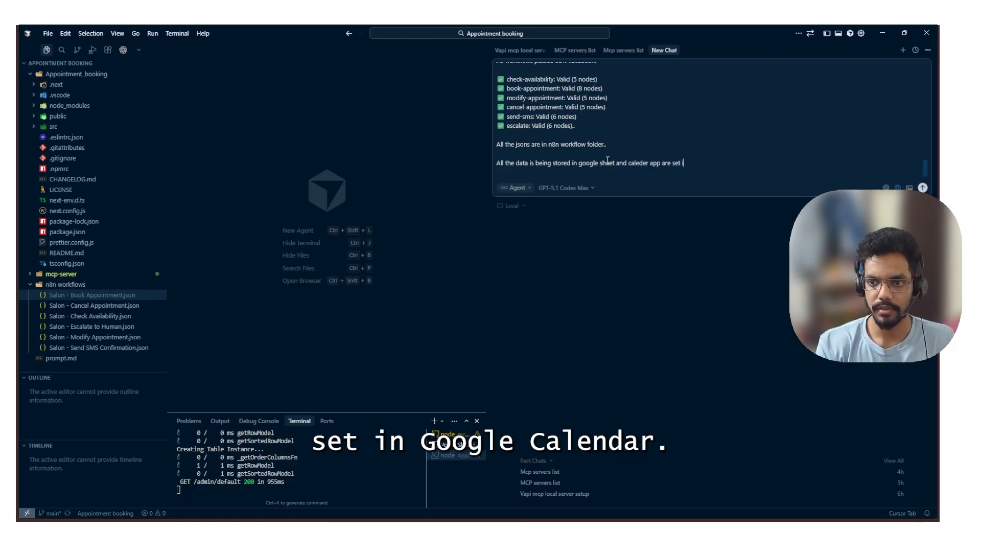
pyautogui.write('in google c')
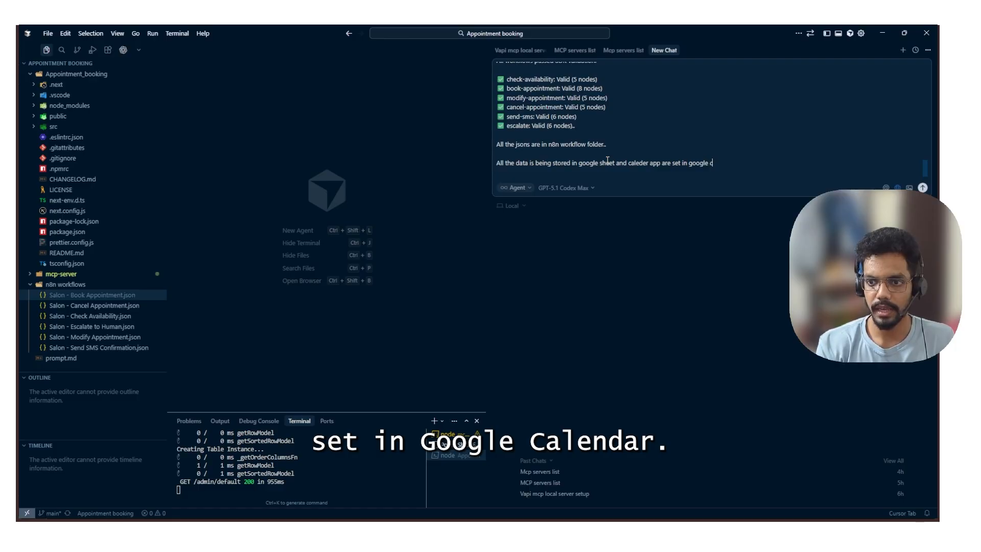
pyautogui.write('aldender.')
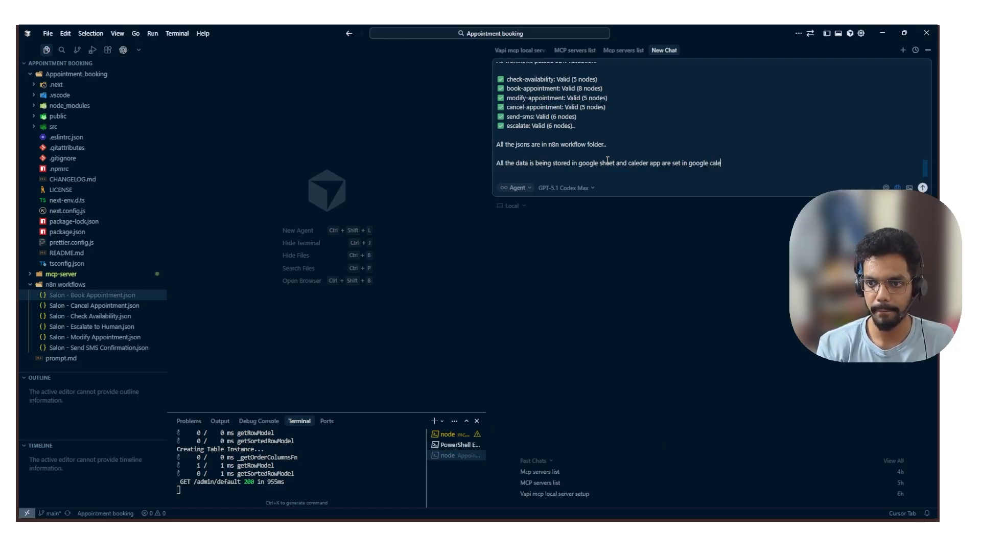
pyautogui.write('.')
pyautogui.hotkey('shift', 'Return')
pyautogui.hotkey('shift', 'Return')
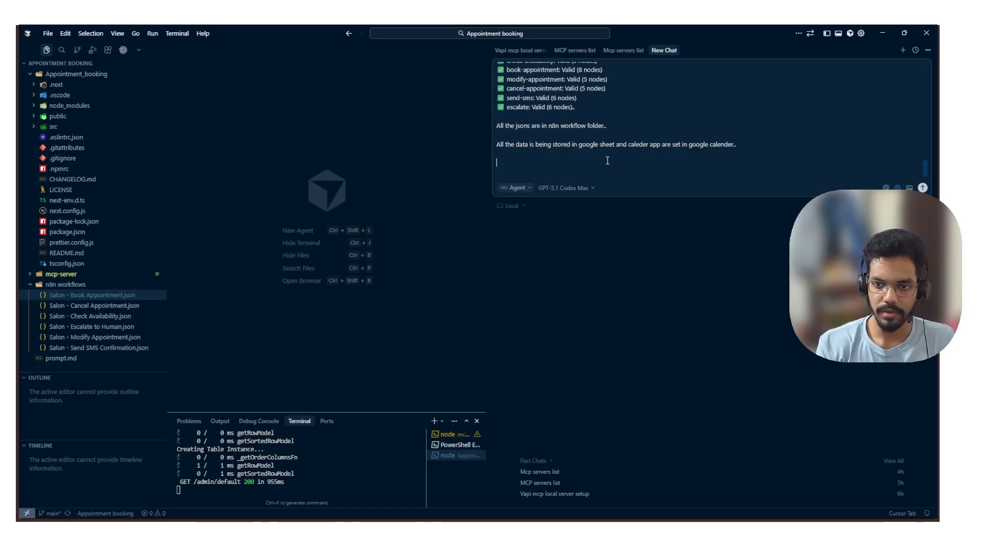
# Add a "Task:" heading to the prompt with the first item "1. We need to analyze the exisitng horizion UI dashboard."
pyautogui.write('Task:')
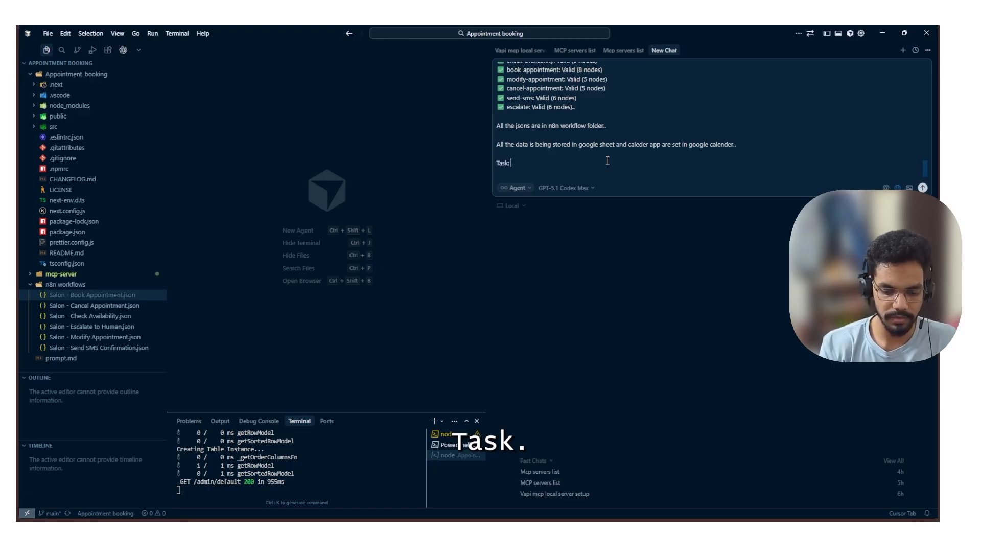
pyautogui.hotkey('shift', 'Return')
pyautogui.write('1. W')
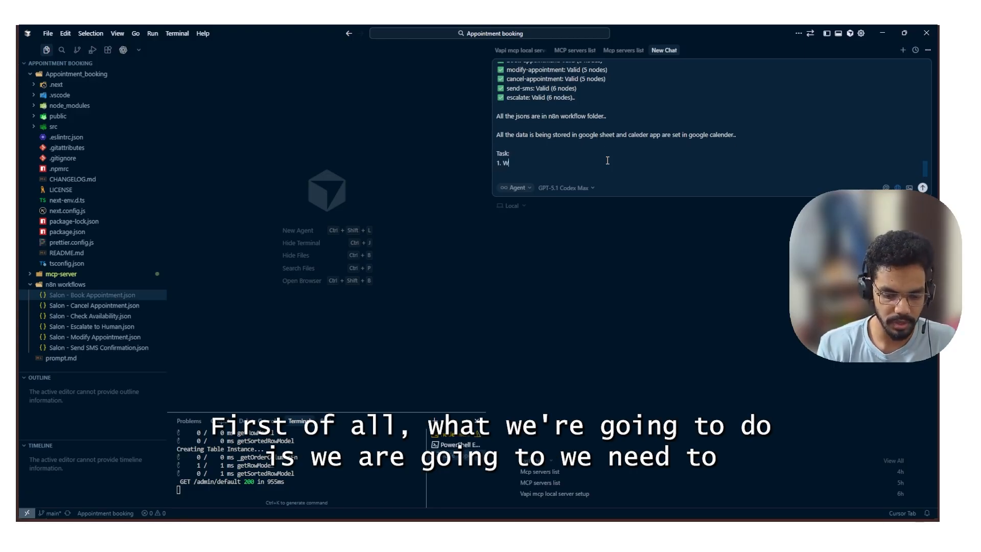
pyautogui.write('e are going t')
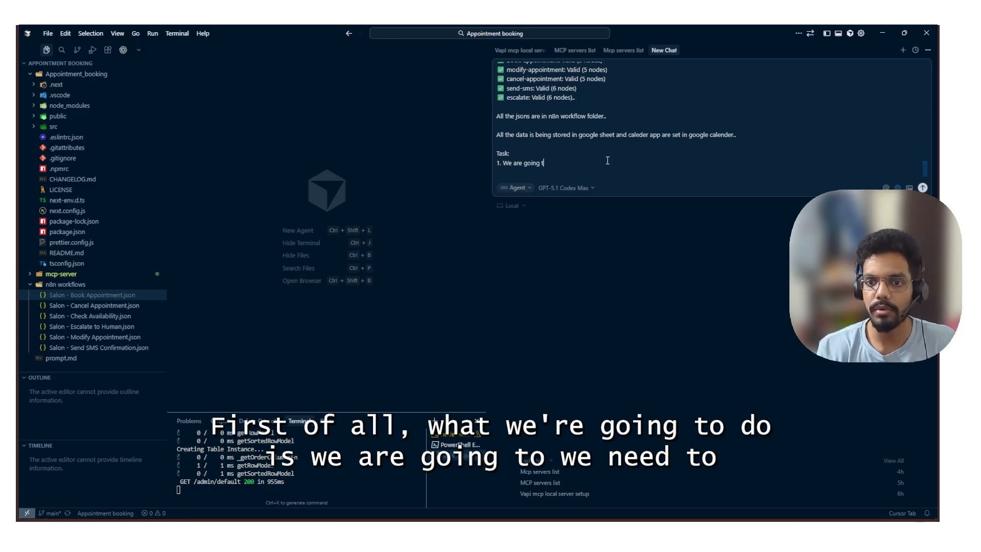
pyautogui.press('BackSpace')
pyautogui.press('BackSpace')
pyautogui.press('BackSpace')
pyautogui.press('BackSpace')
pyautogui.press('BackSpace')
pyautogui.press('BackSpace')
pyautogui.press('BackSpace')
pyautogui.press('BackSpace')
pyautogui.press('BackSpace')
pyautogui.press('BackSpace')
pyautogui.press('BackSpace')
pyautogui.write('need')
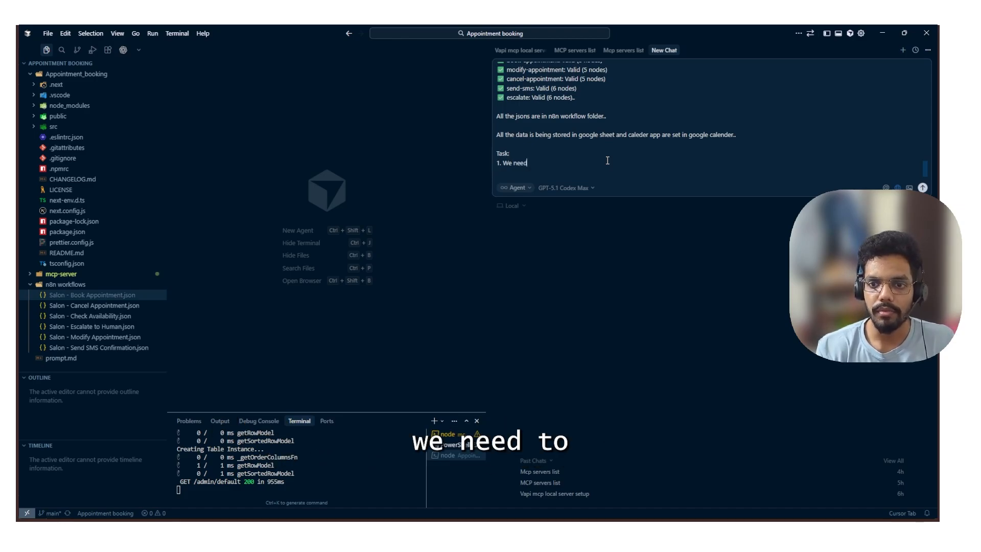
pyautogui.write(' to analyz')
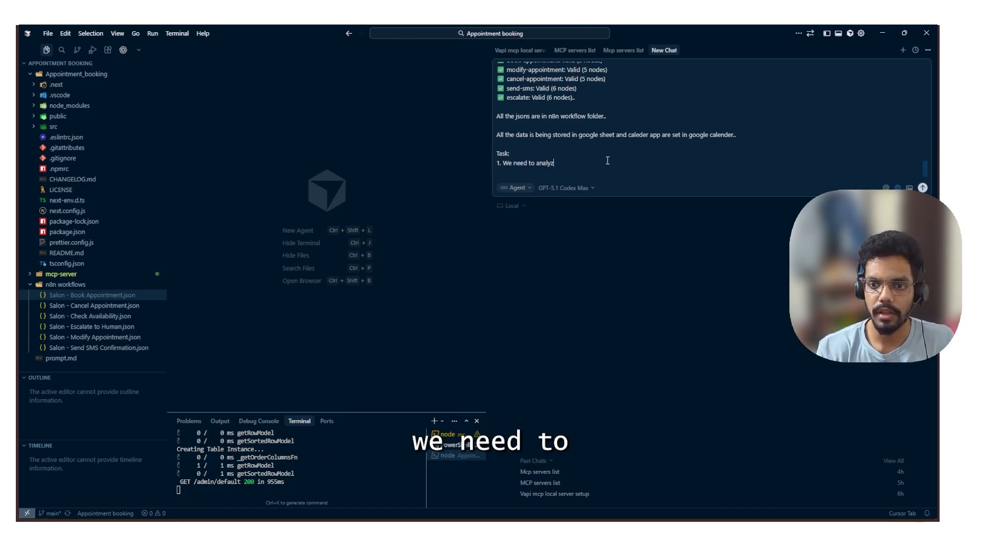
pyautogui.write('e th')
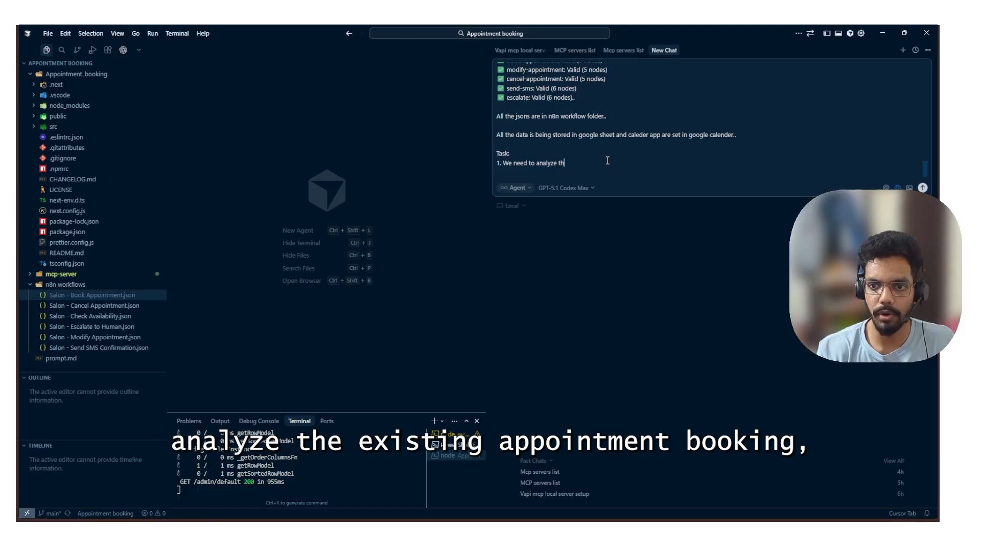
pyautogui.write('e exs')
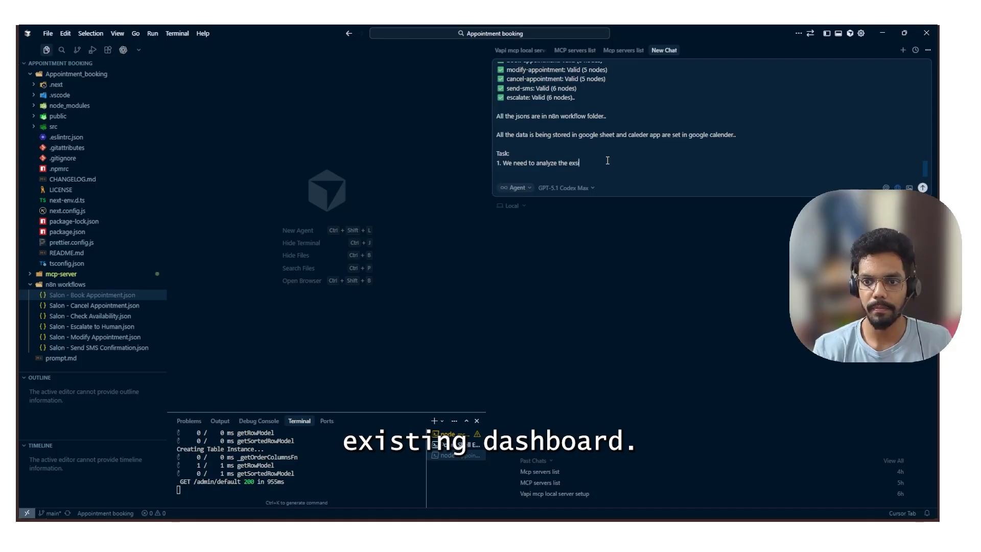
pyautogui.write('isitng d')
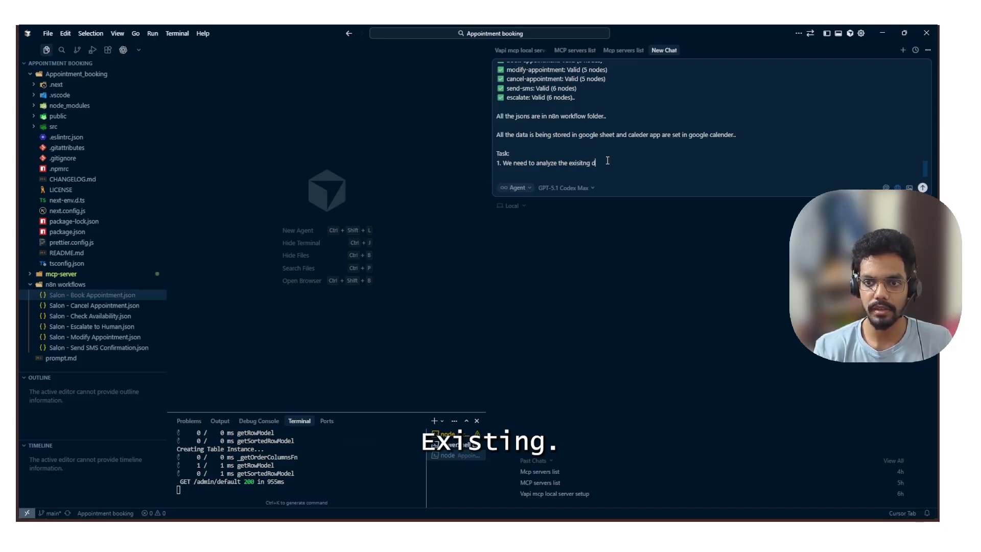
pyautogui.press('BackSpace')
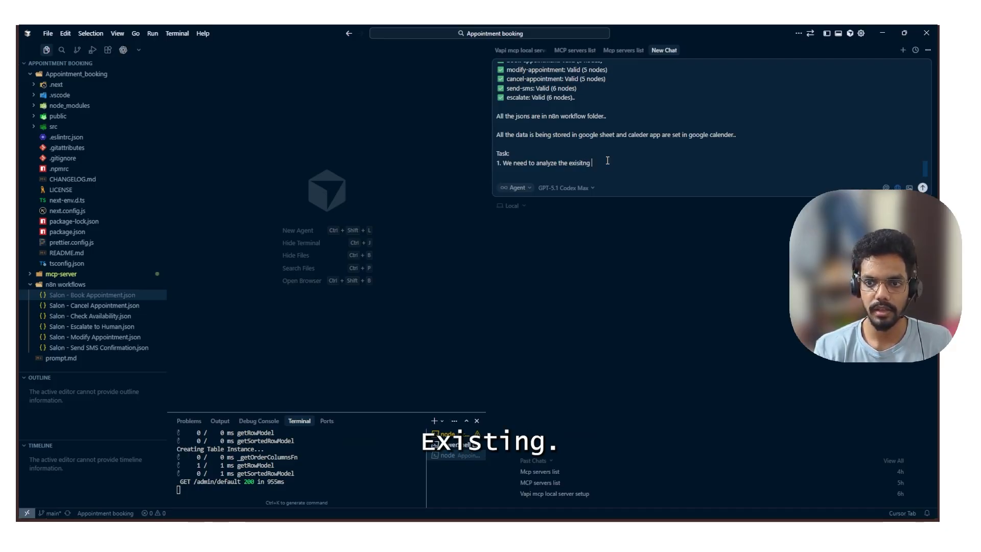
pyautogui.write('horizio')
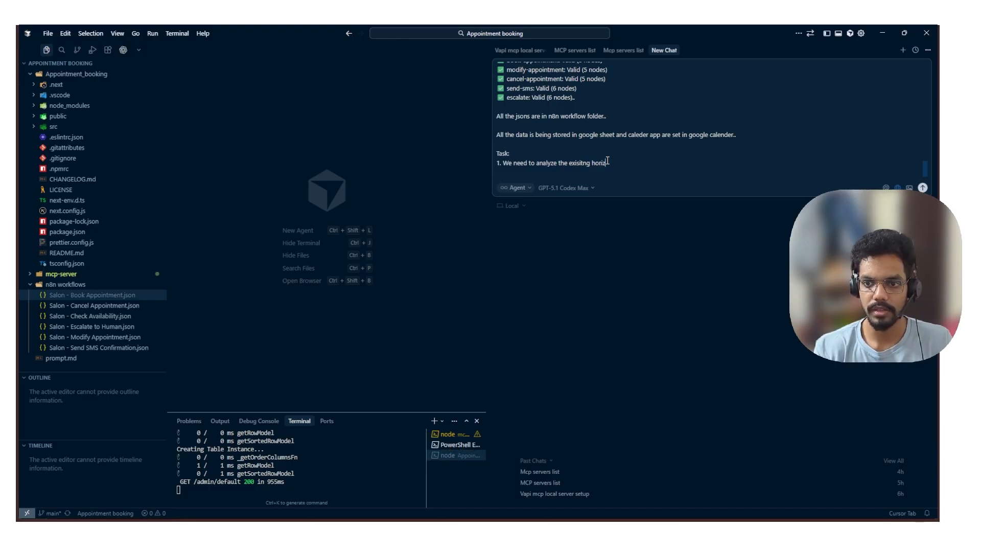
pyautogui.write('n UI ')
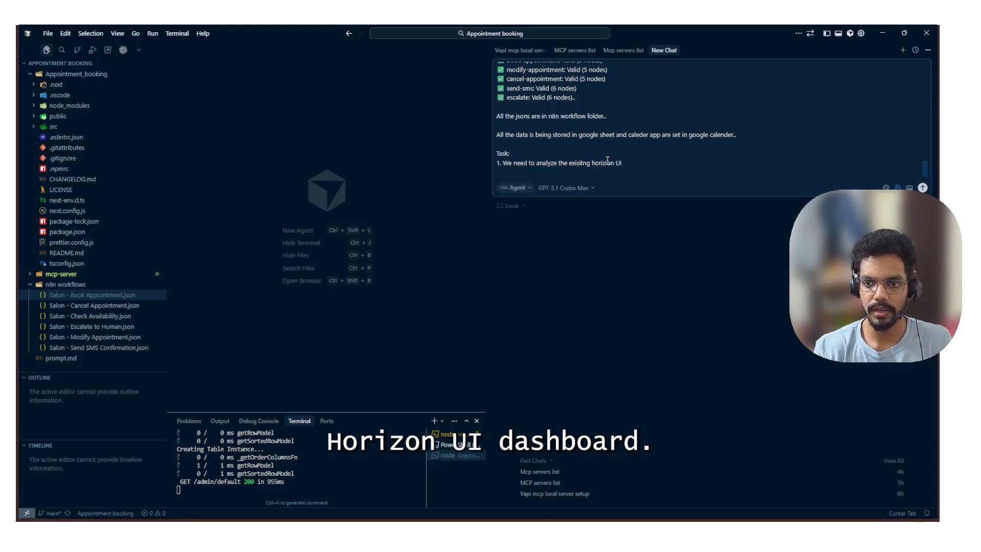
pyautogui.write('dashb')
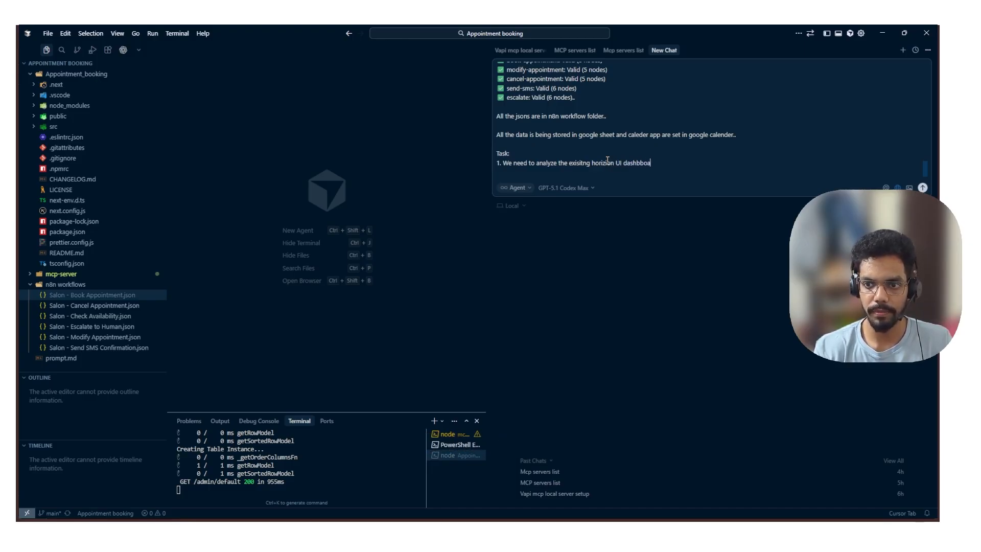
pyautogui.write('oar')
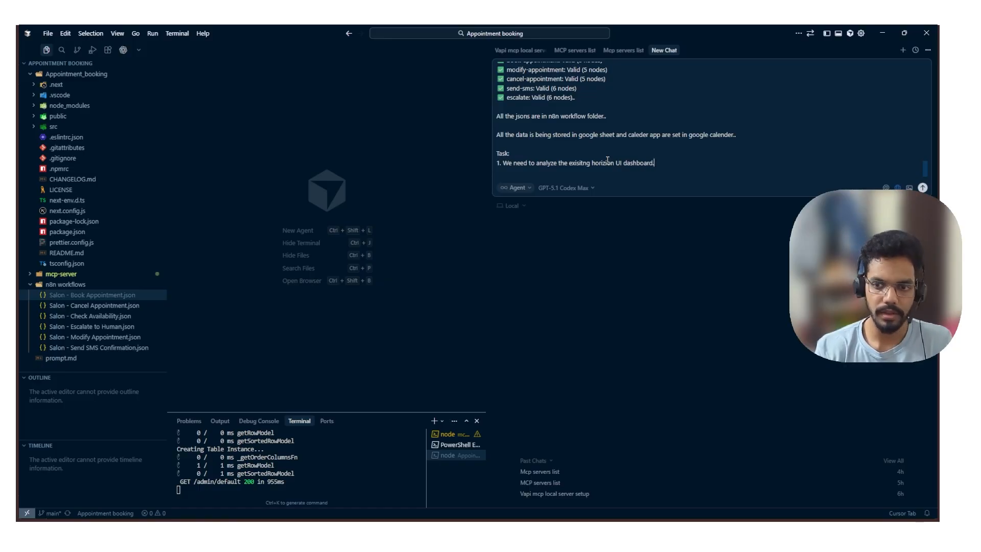
pyautogui.write('d.')
# Add the second task item "2. List out what all components can be resued" and start a new line below it
pyautogui.hotkey('shift', 'Return')
pyautogui.write('2.')
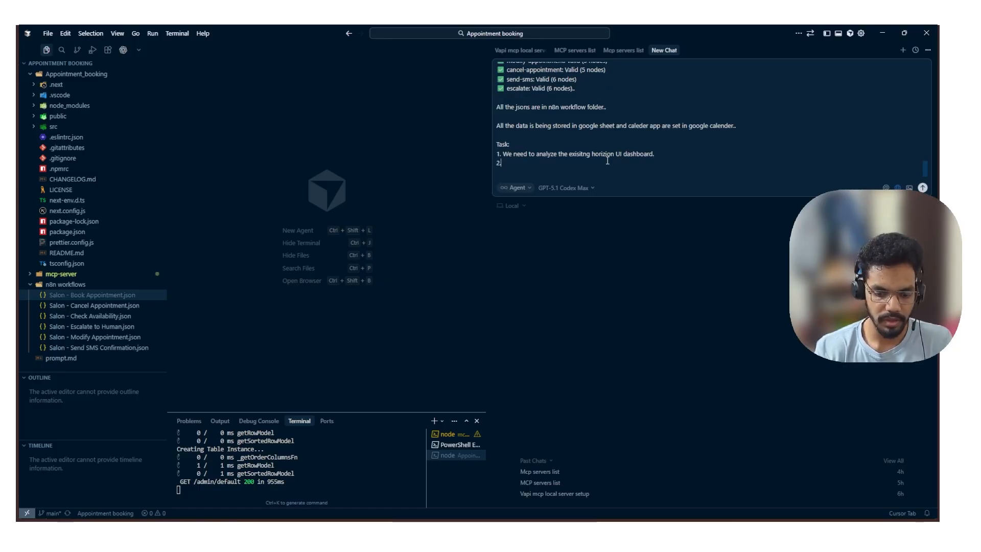
pyautogui.write(' List out')
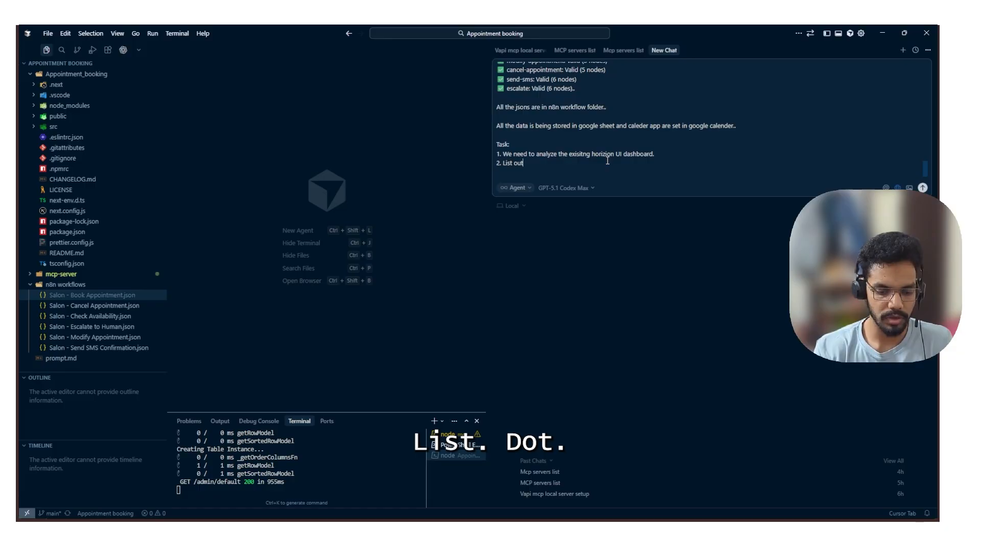
pyautogui.write(' what all c')
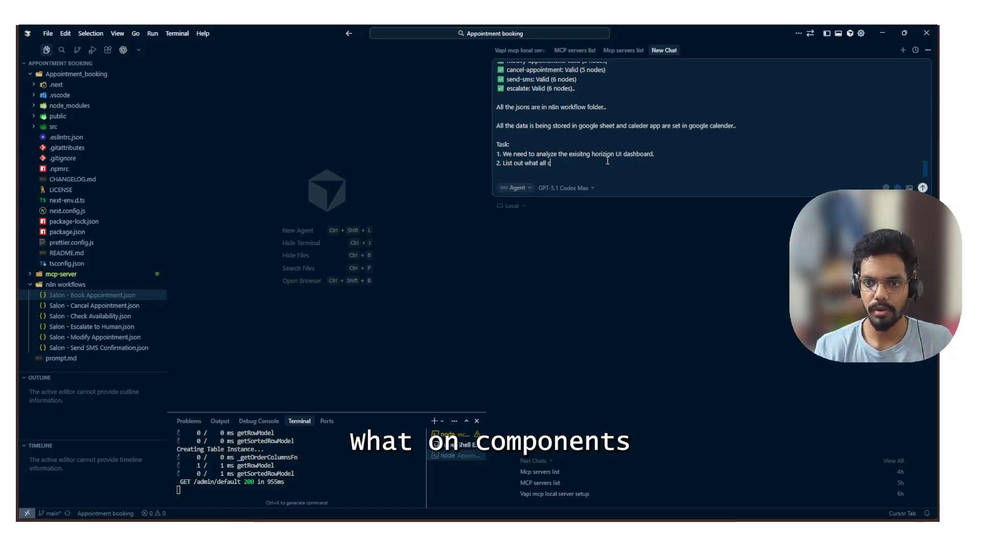
pyautogui.write('omponent')
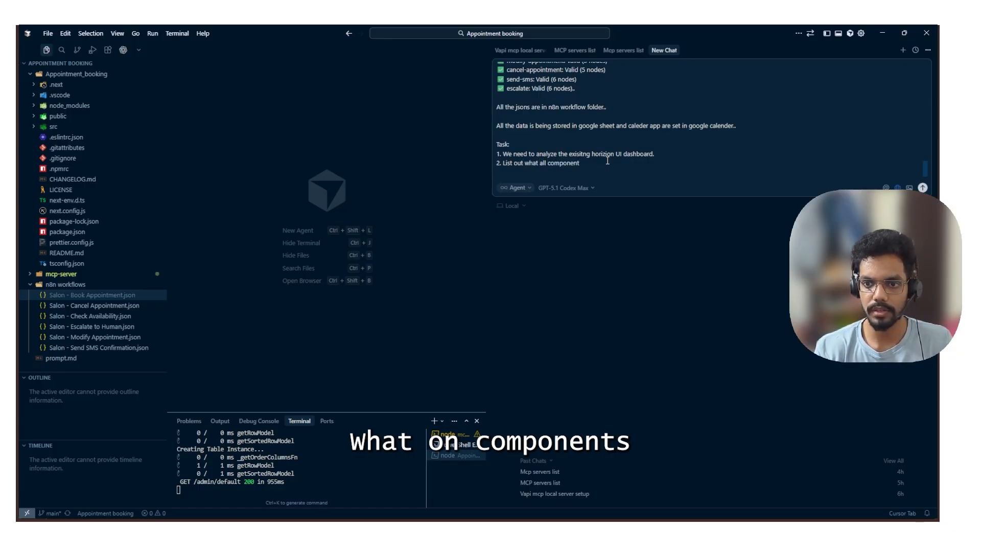
pyautogui.write('s can be')
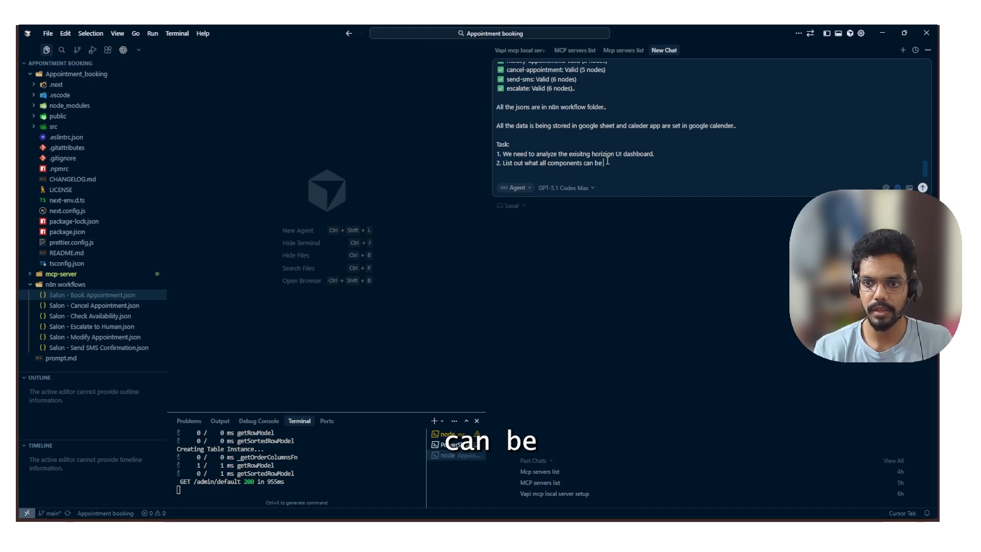
pyautogui.write(' resu')
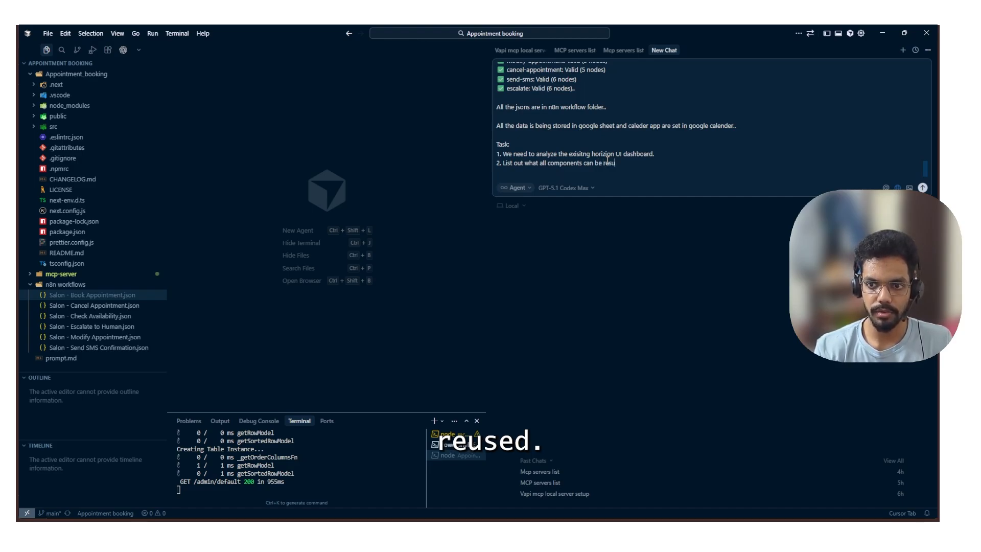
pyautogui.write('ed')
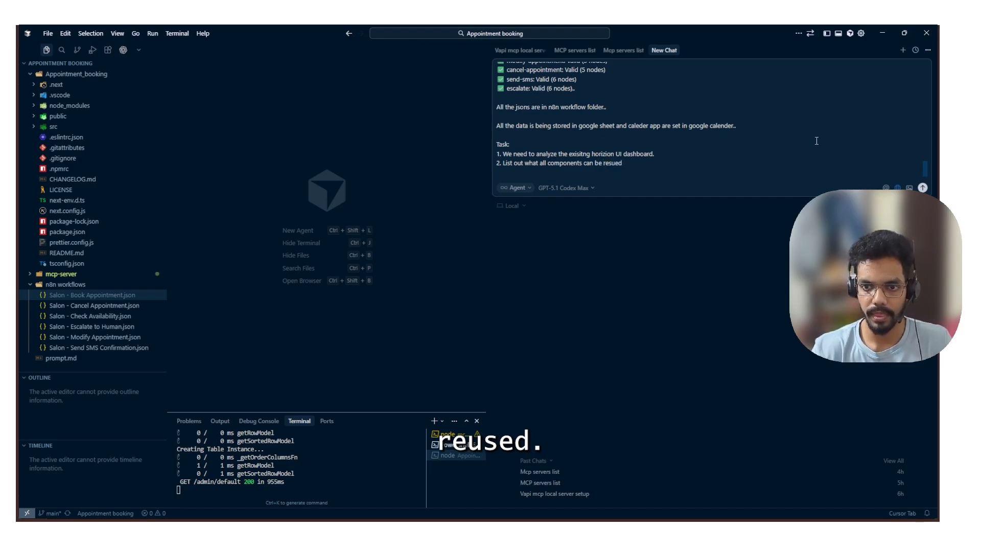
pyautogui.hotkey('shift', 'Return')
pyautogui.write('3')
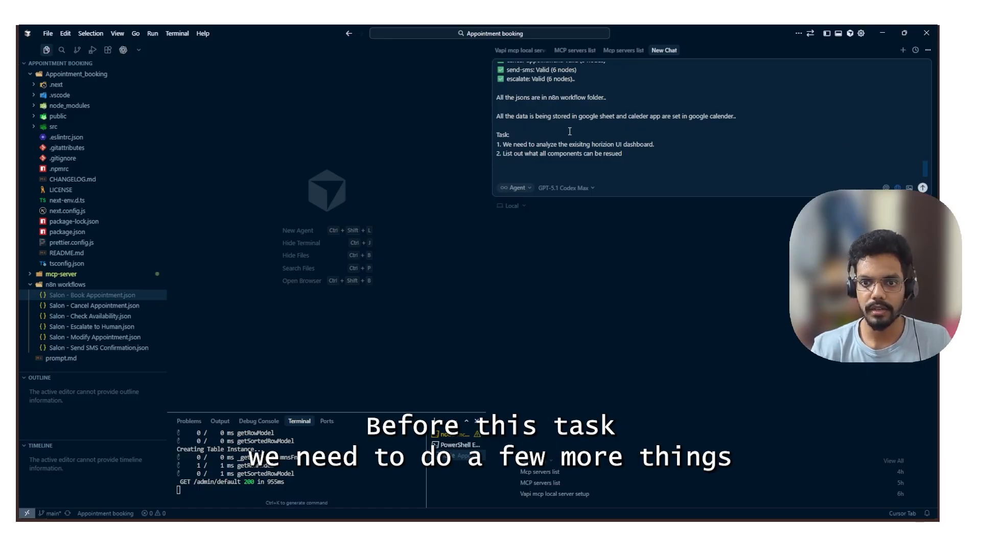
# Insert a new first item directly below the "Task:" heading: "1. Plan out how we can take the data from sheets and google calender and"
pyautogui.hotkey('shift', 'Return')
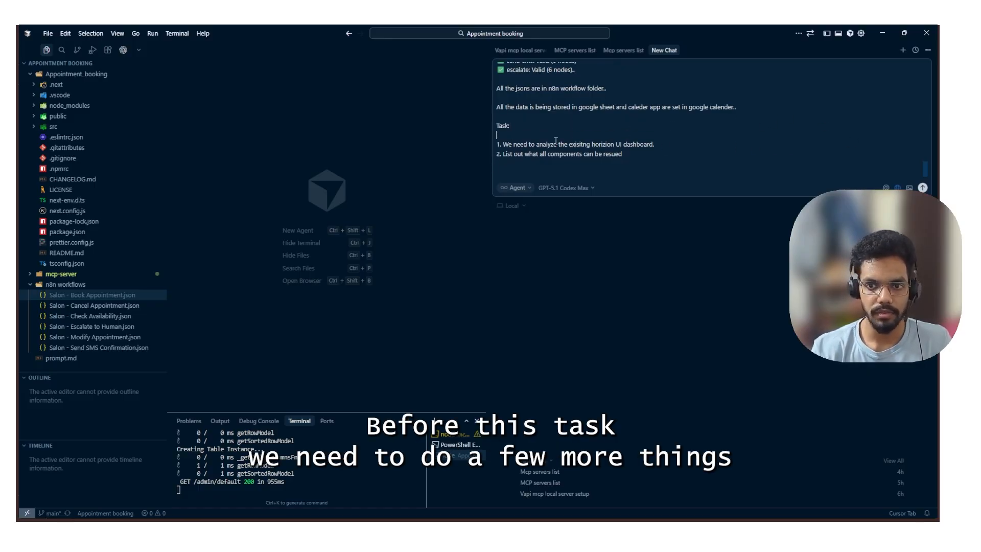
pyautogui.write('2')
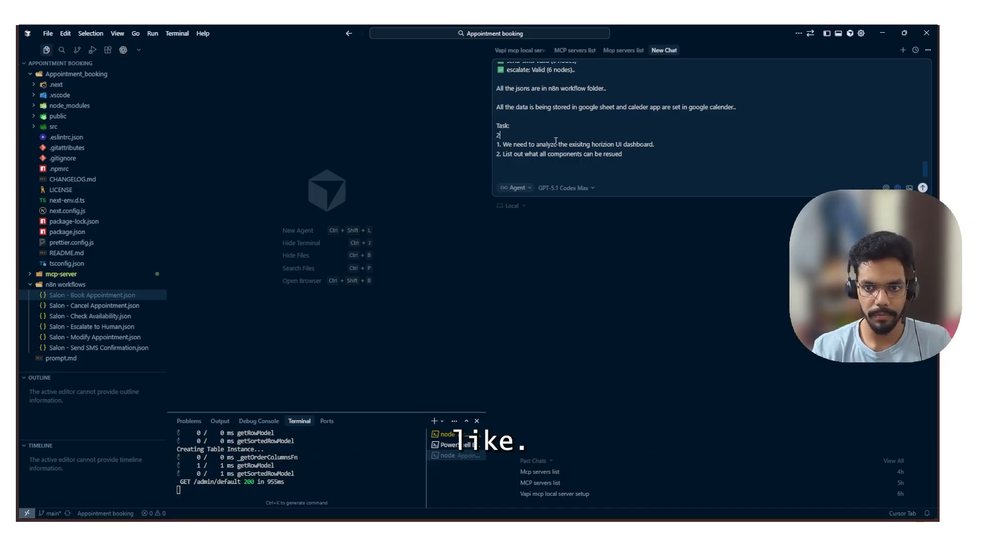
pyautogui.press('BackSpace')
pyautogui.write('1. ')
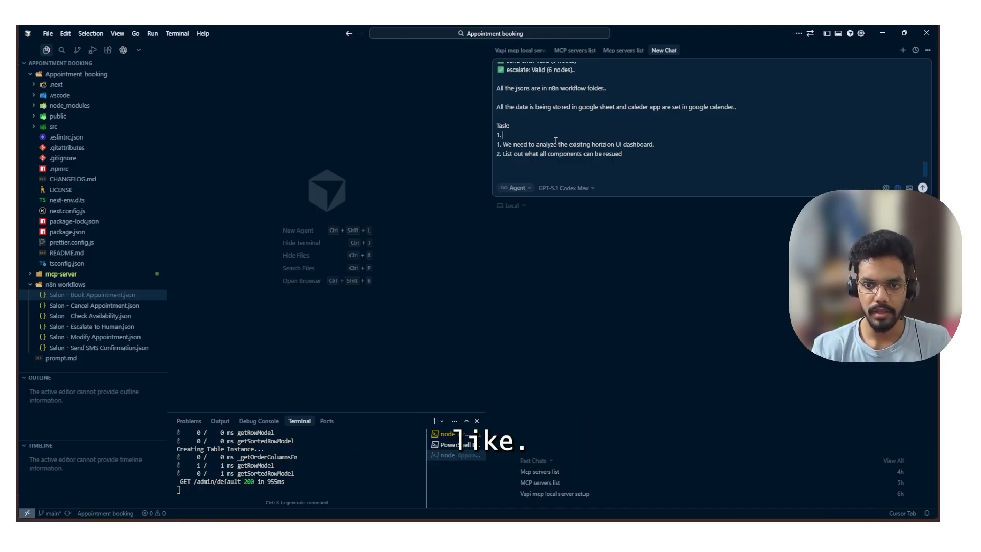
pyautogui.write('Plan out ')
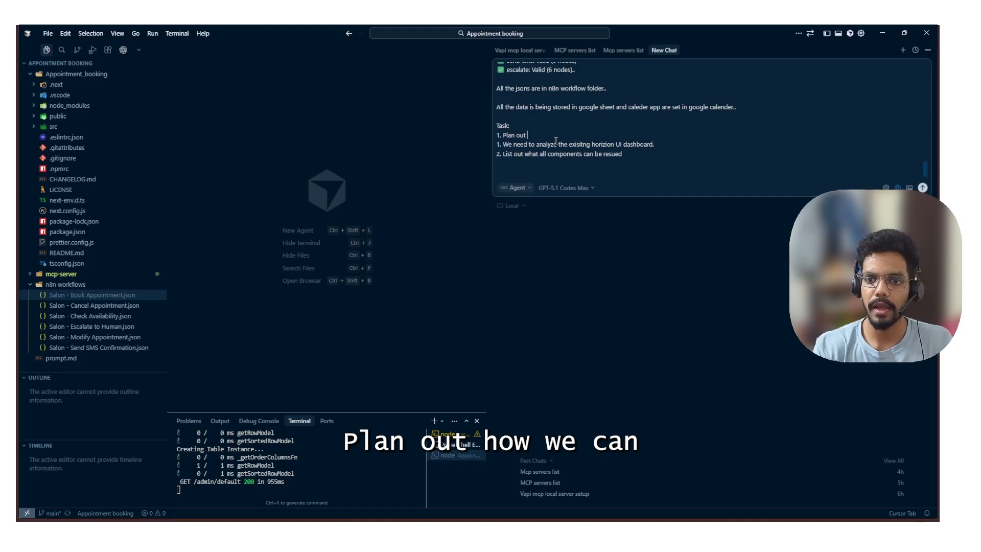
pyautogui.write('how we')
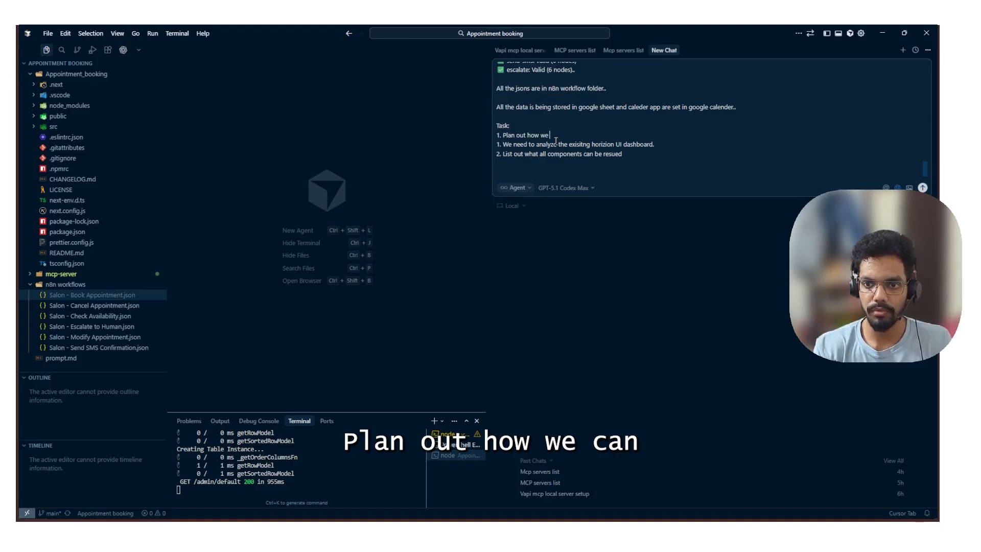
pyautogui.write(' can take ')
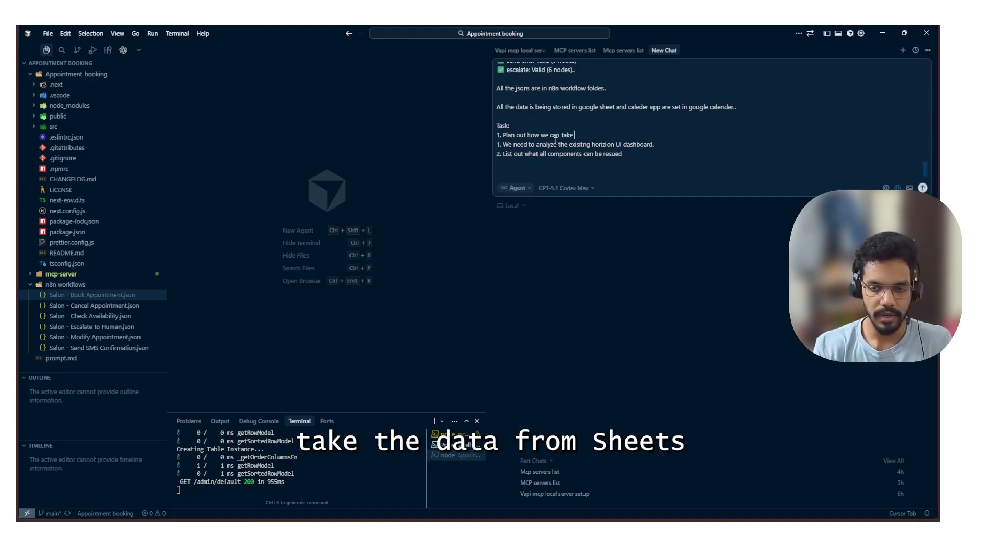
pyautogui.write('the data from ')
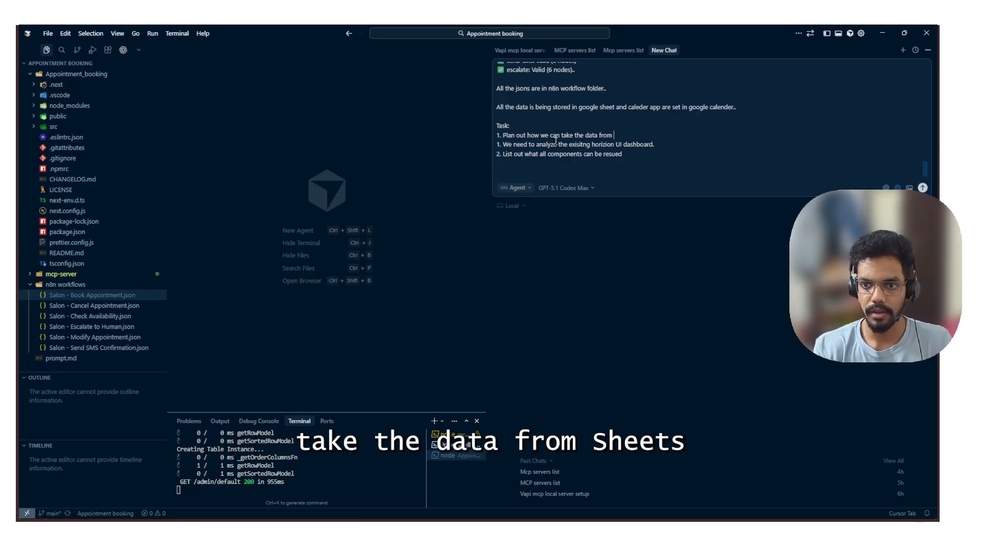
pyautogui.write('sheets and g')
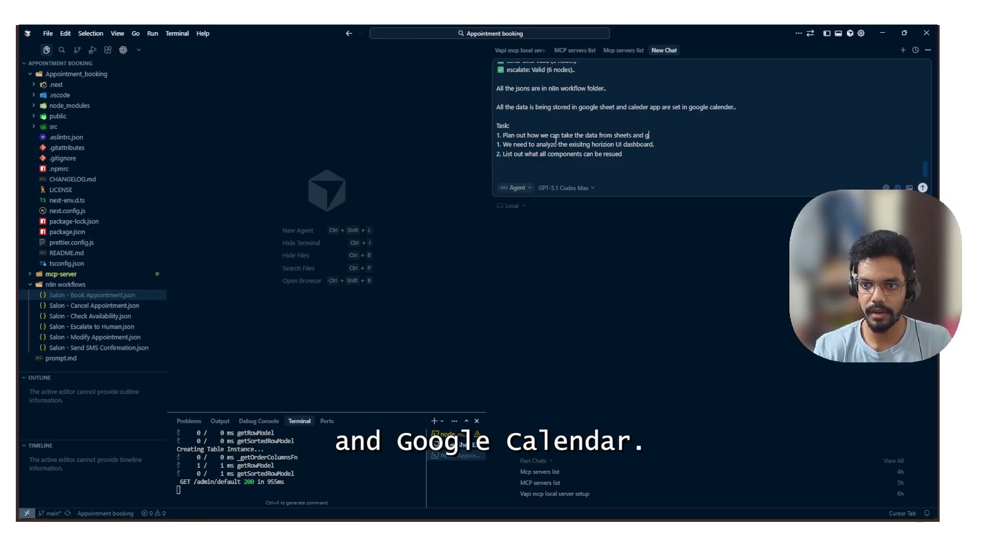
pyautogui.write('oogle calender and ')
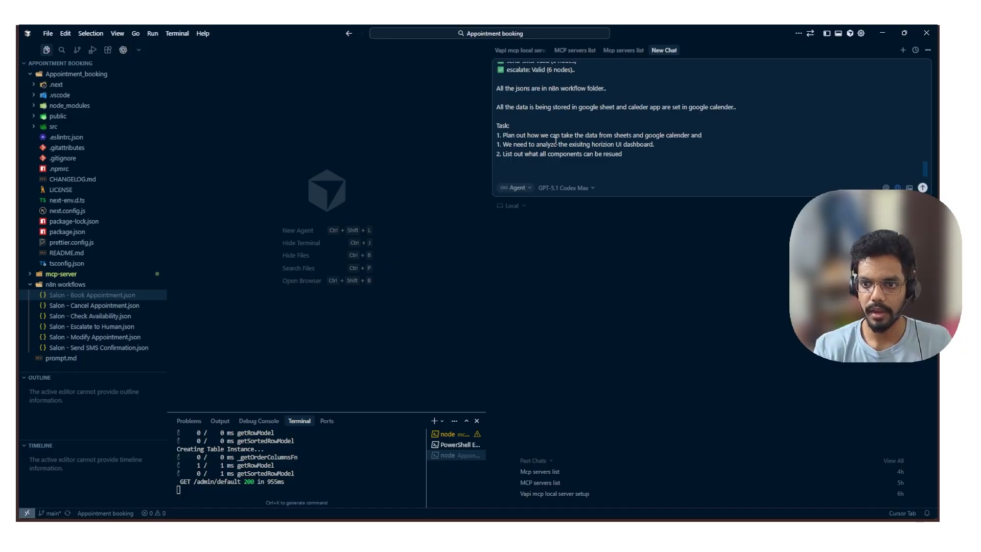
# Continue the new first task item with "show it in ouwn dashboard with much more clear info and stats"
pyautogui.write('show it i 1. We need')
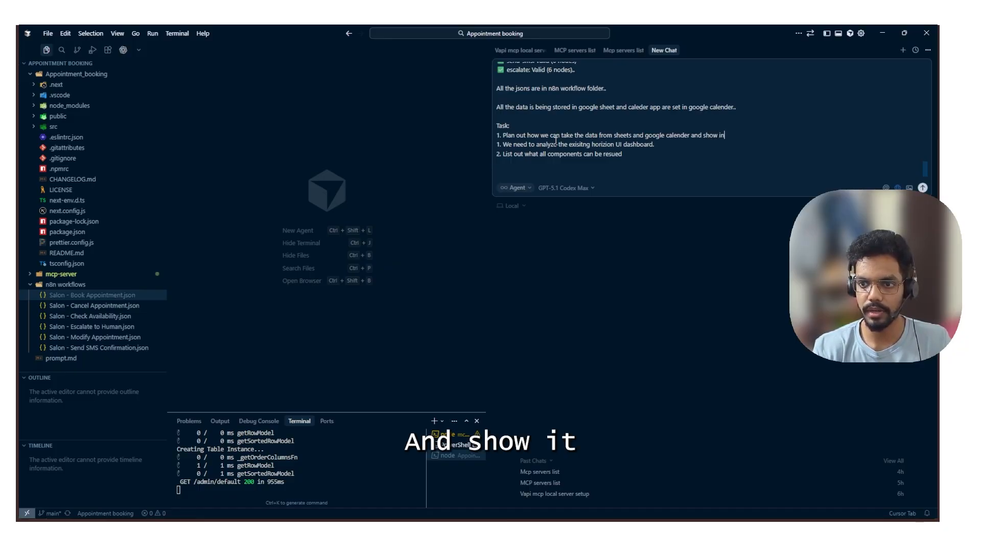
pyautogui.write(' to analyze')
pyautogui.press('BackSpace')
pyautogui.press('BackSpace')
pyautogui.press('BackSpace')
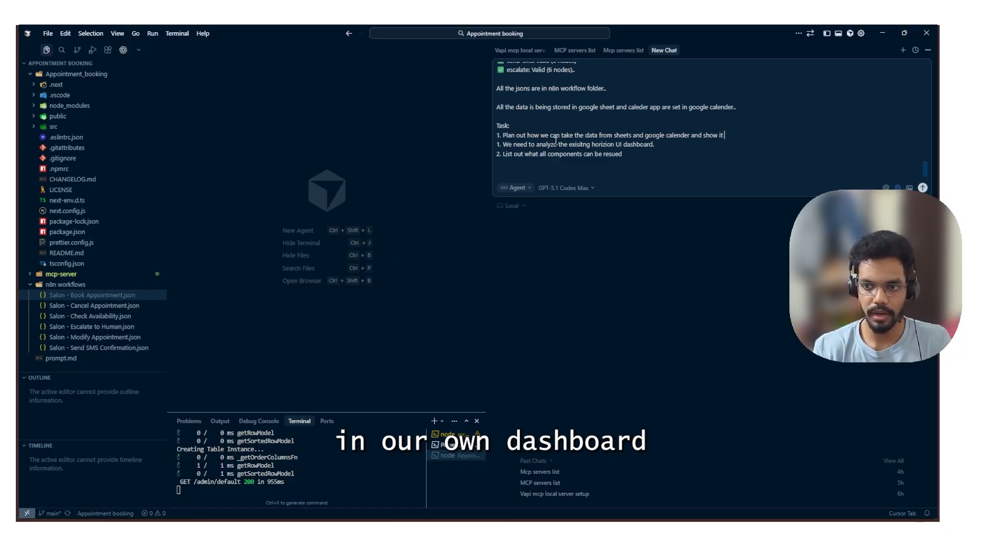
pyautogui.write('in ouwn ')
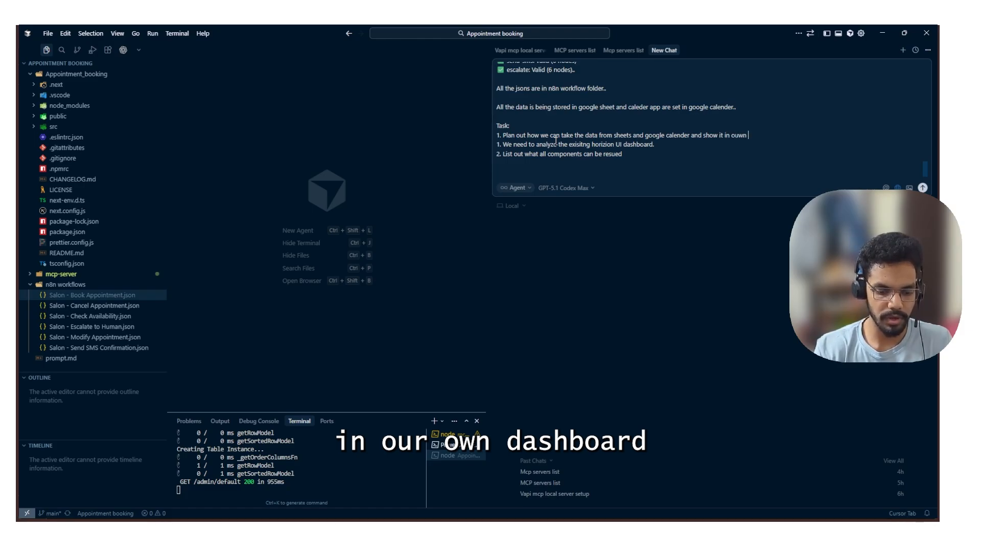
pyautogui.write('dashboard ')
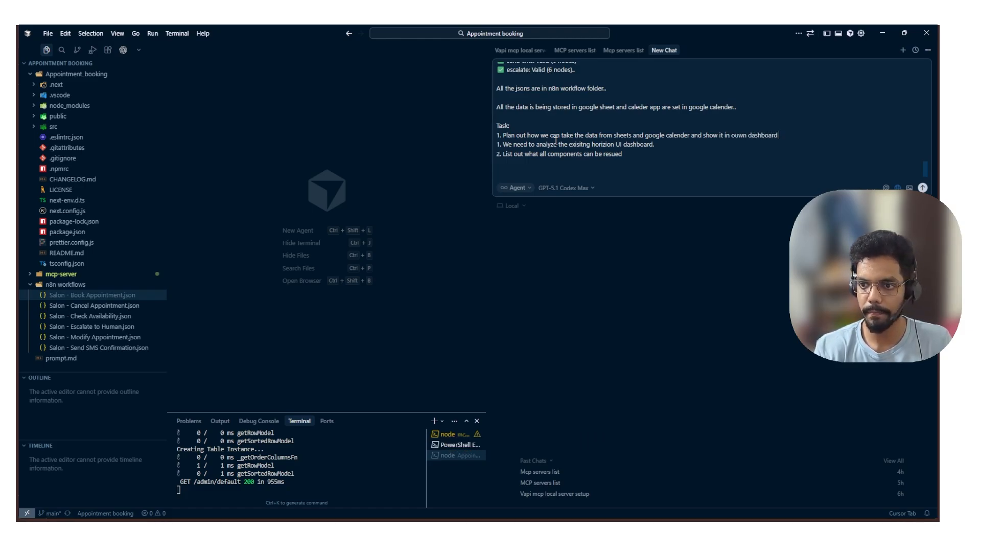
pyautogui.write('with mu')
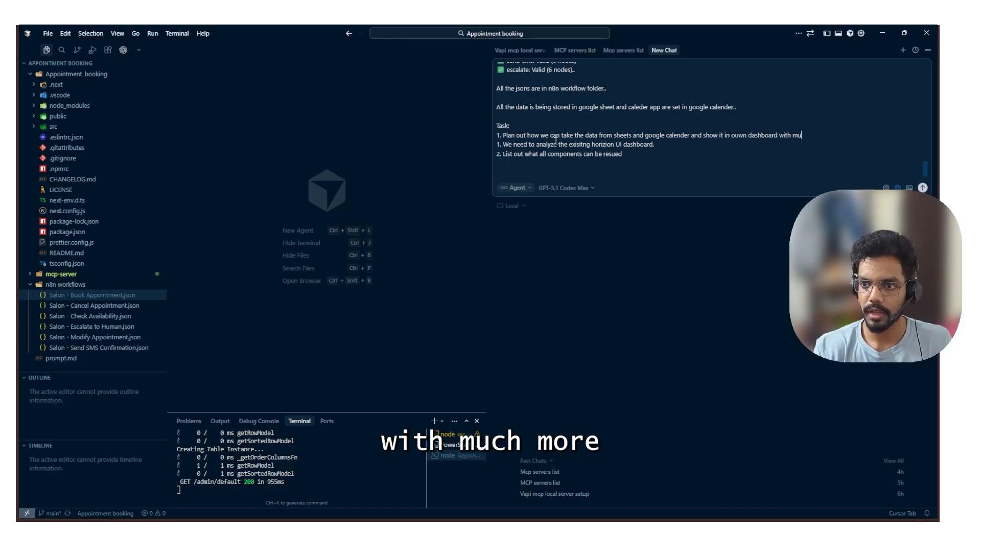
pyautogui.write('ch more')
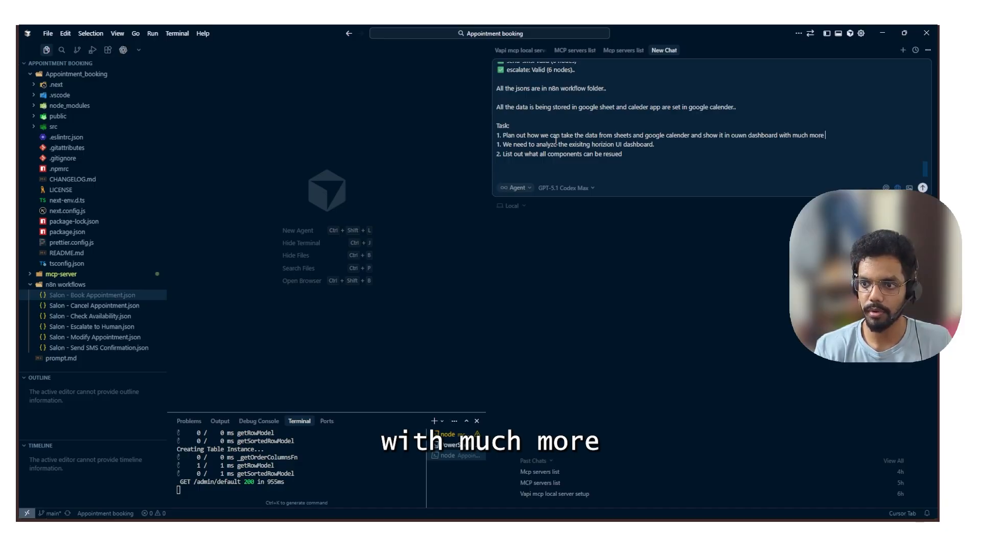
pyautogui.write(' clea')
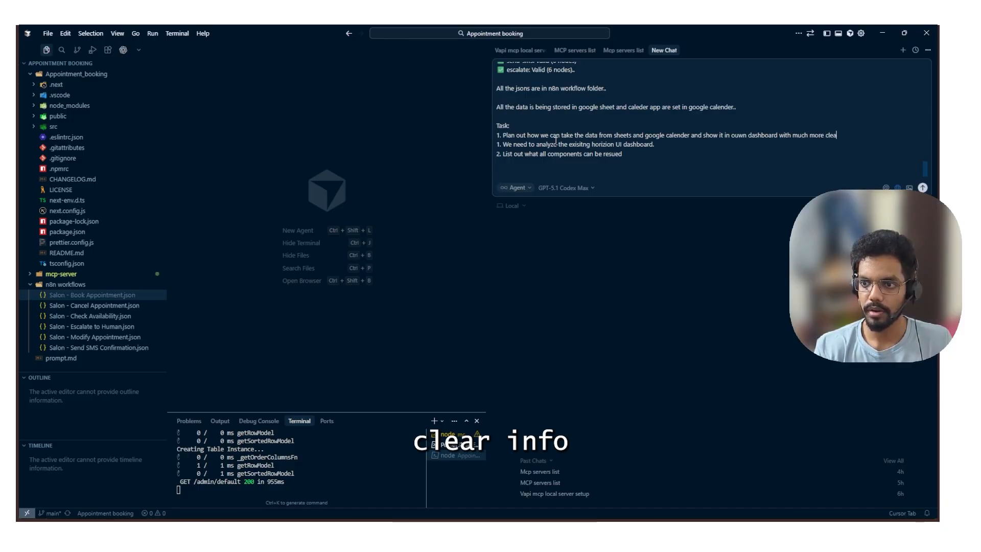
pyautogui.write('r info and ')
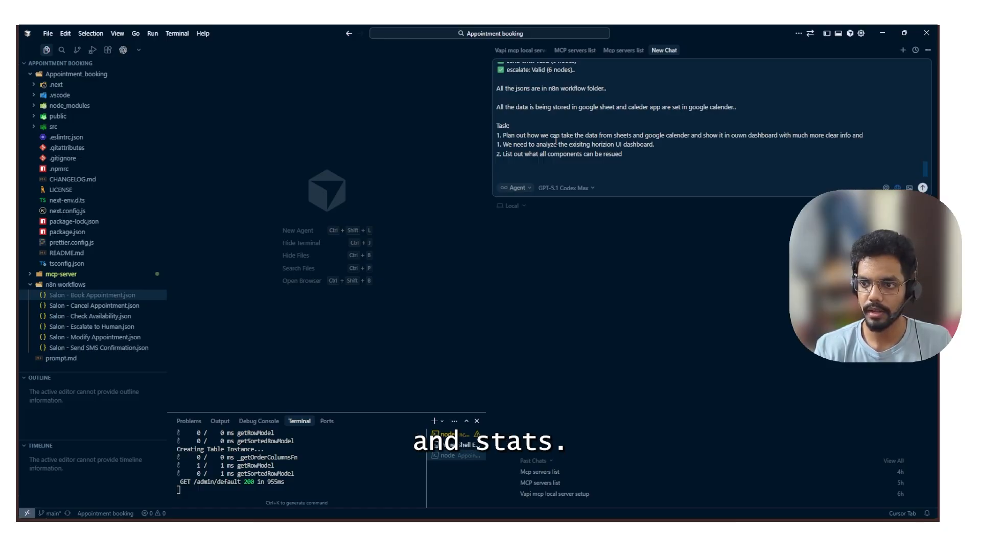
pyautogui.write('stats')
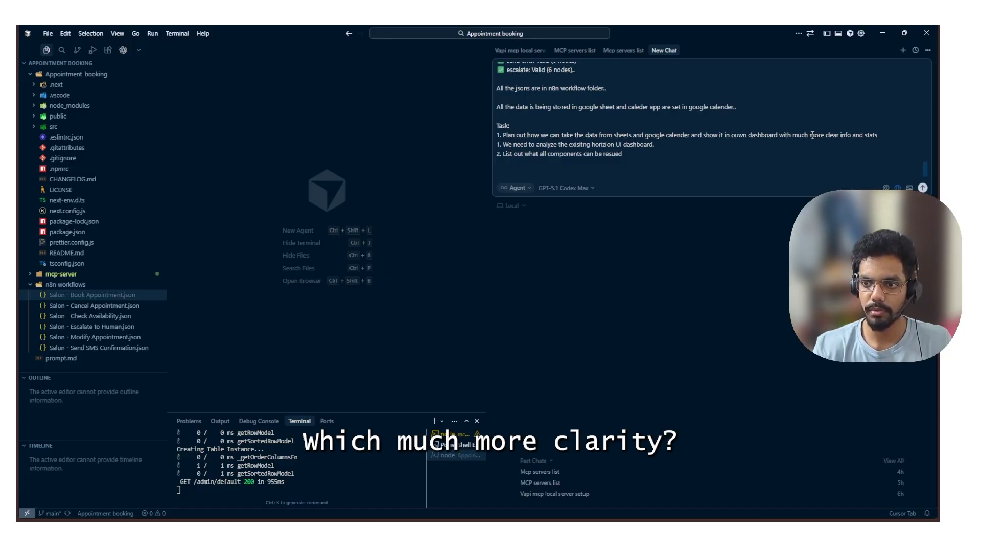
# Replace "clear info" with "clarity" in the first task item so it ends with "much more clarity and stats"
pyautogui.doubleClick(834, 135)
pyautogui.write('clarity')
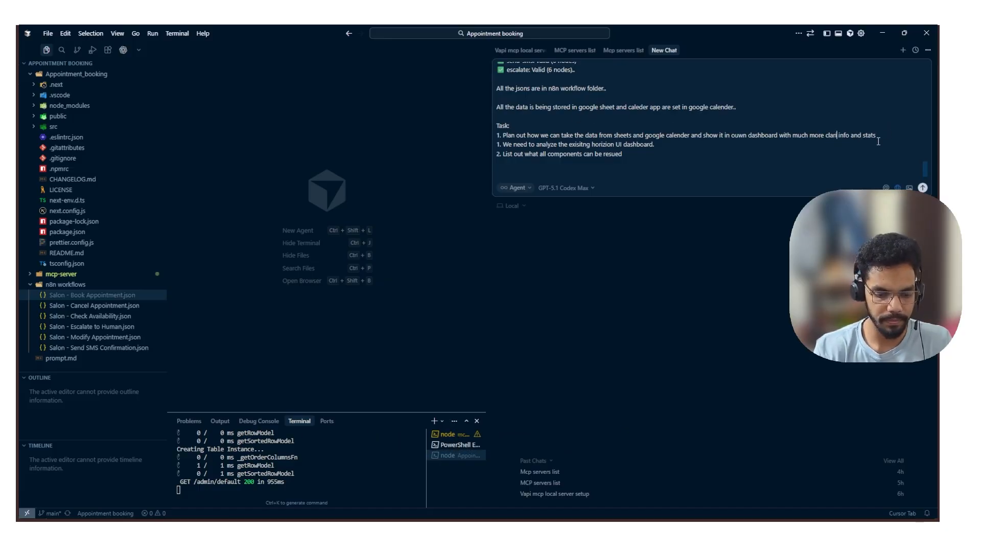
pyautogui.press('Delete')
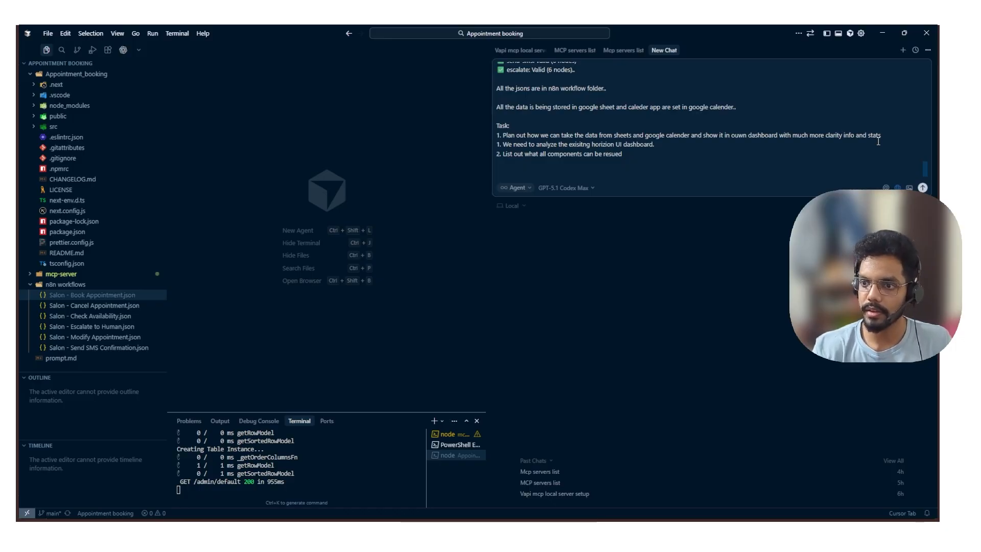
pyautogui.doubleClick(850, 135)
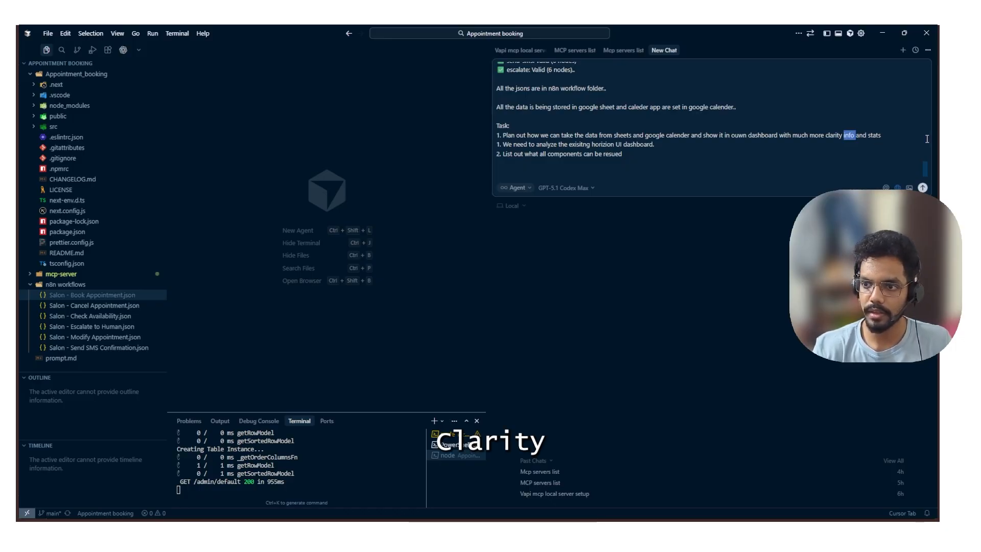
pyautogui.press('Delete')
pyautogui.press('Delete')
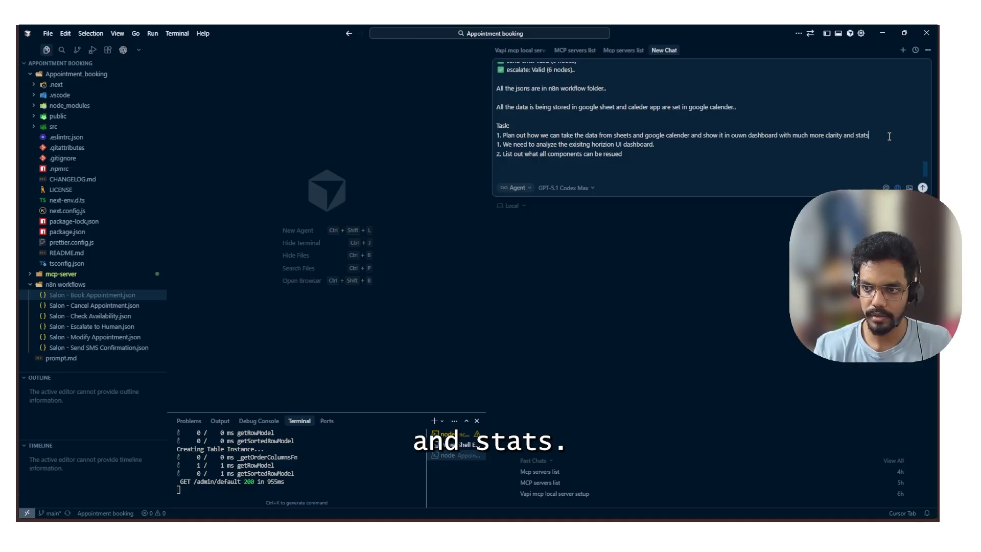
# Extend the first task item with ".. So that all the data is in one dashboard( one plave )"
pyautogui.write('So tha')
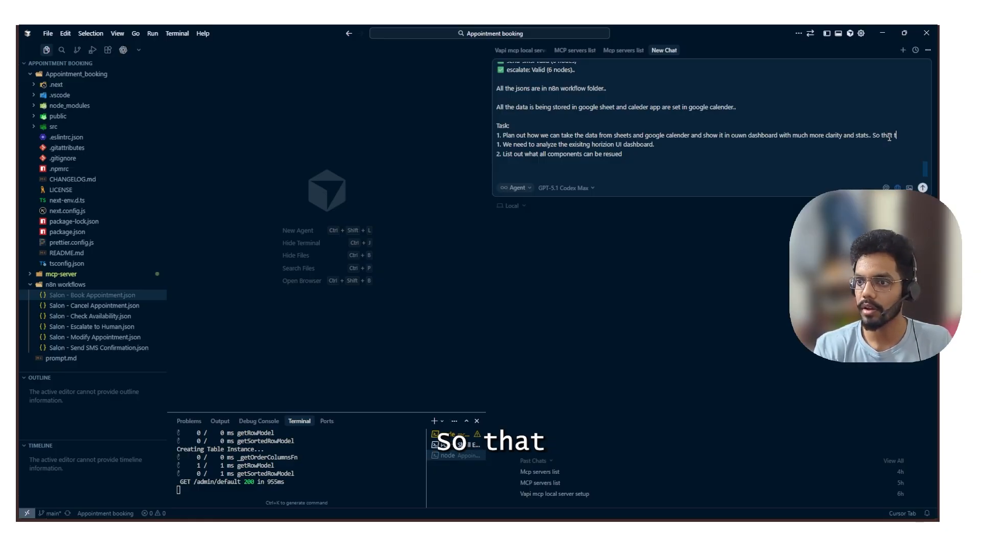
pyautogui.write('t all the data is')
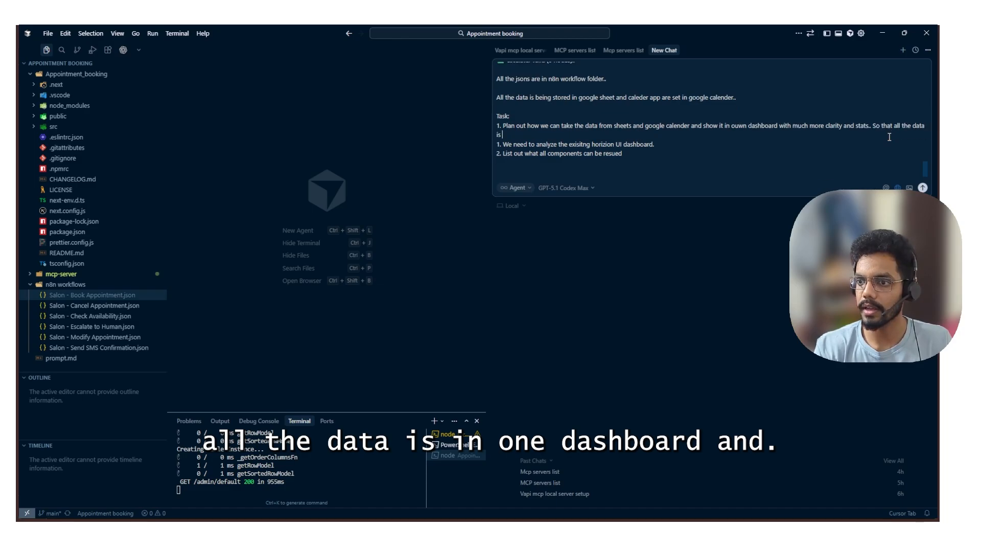
pyautogui.write(' in one')
pyautogui.write('dash')
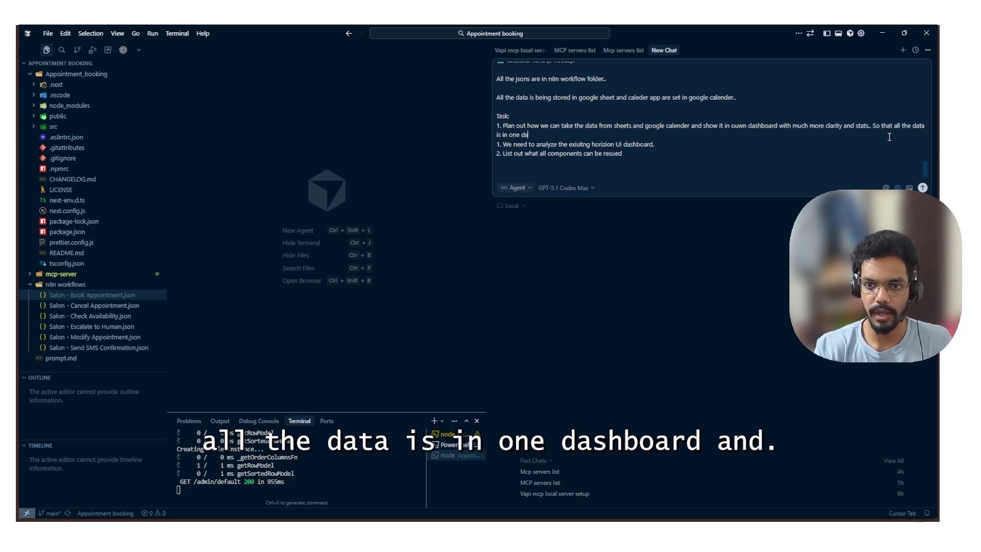
pyautogui.write('b')
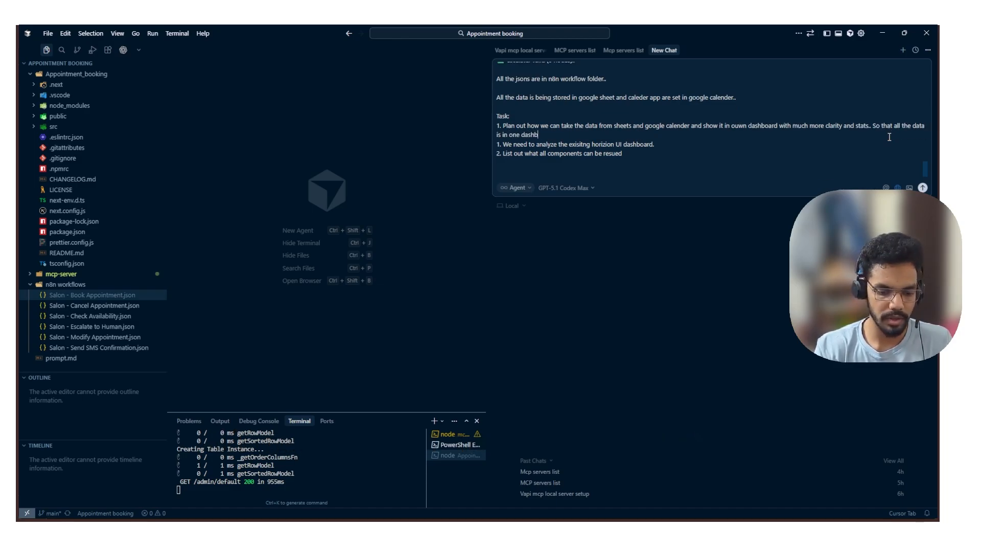
pyautogui.write('oard( one palve')
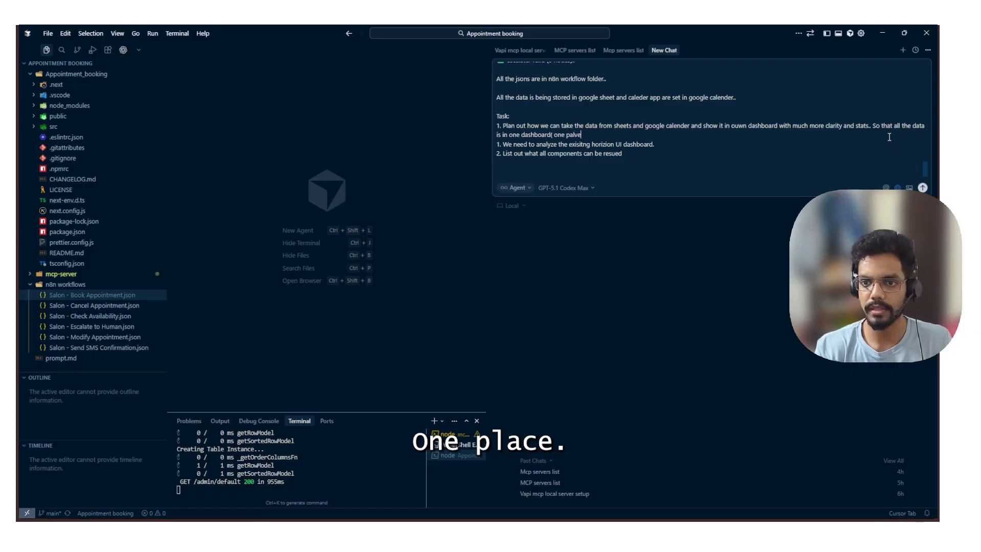
pyautogui.press('BackSpace')
pyautogui.write('ave')
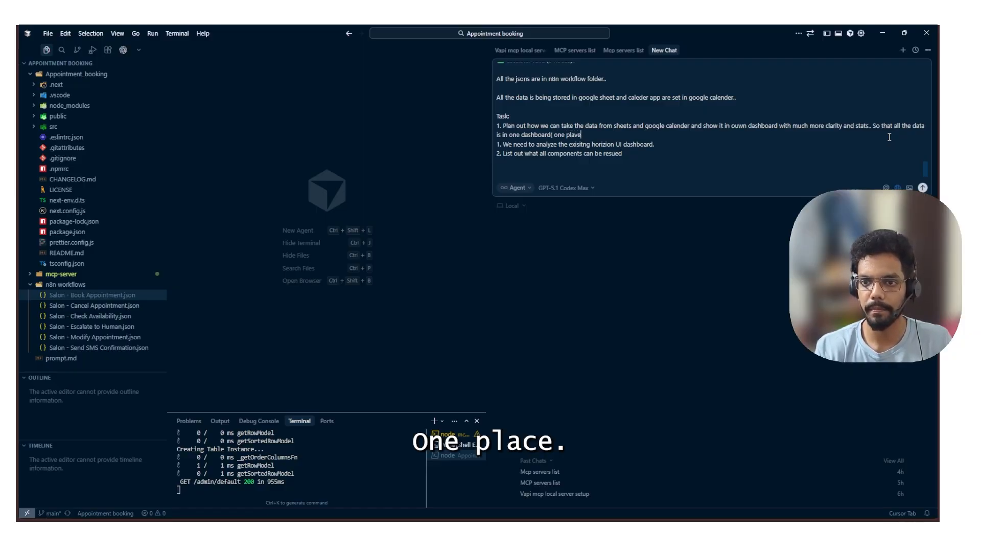
pyautogui.write(' )')
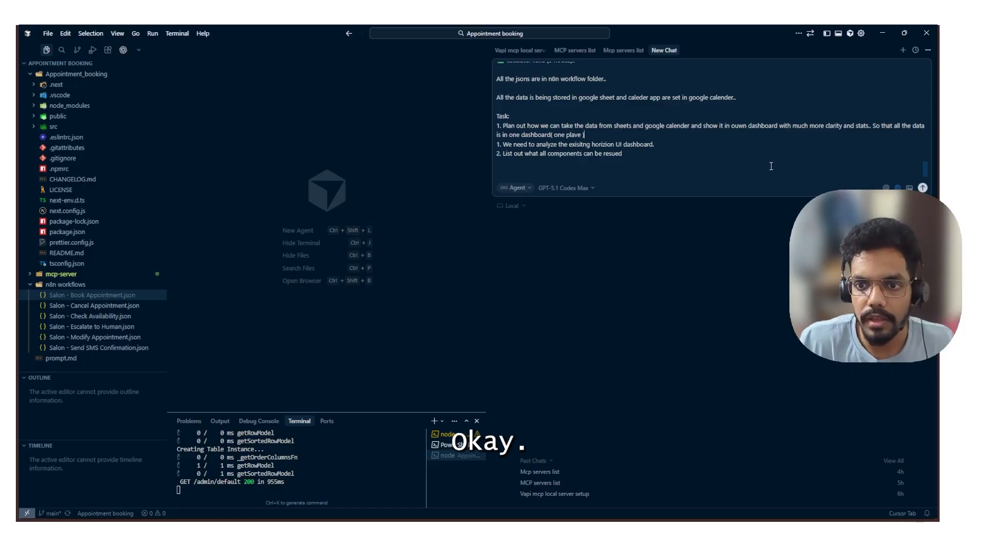
# Start a "More Context" heading above the task list, separated by an empty line from the Google Sheet and calendar line
pyautogui.scroll(3, 590, 143)
pyautogui.scroll(-2, 572, 123)
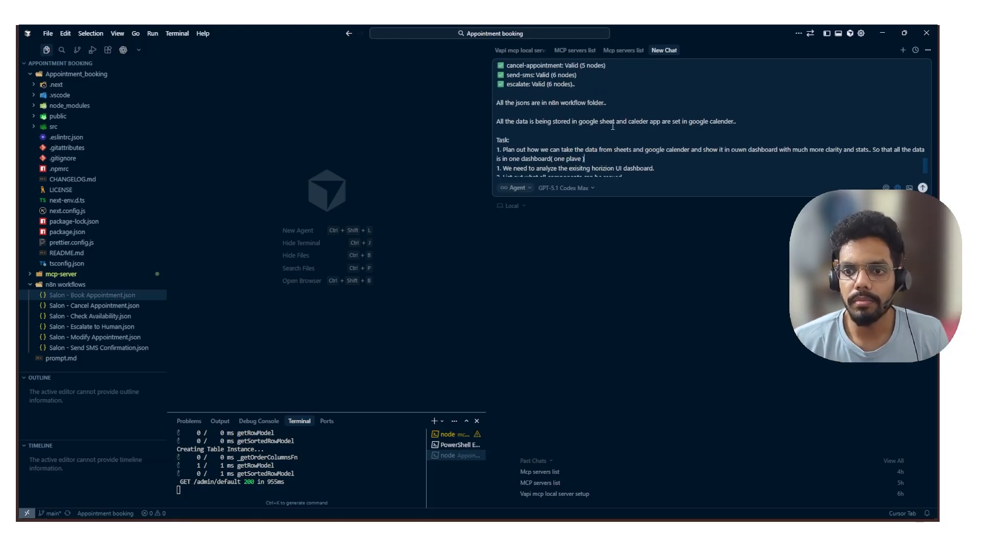
pyautogui.click(744, 125)
pyautogui.hotkey('shift', 'Return')
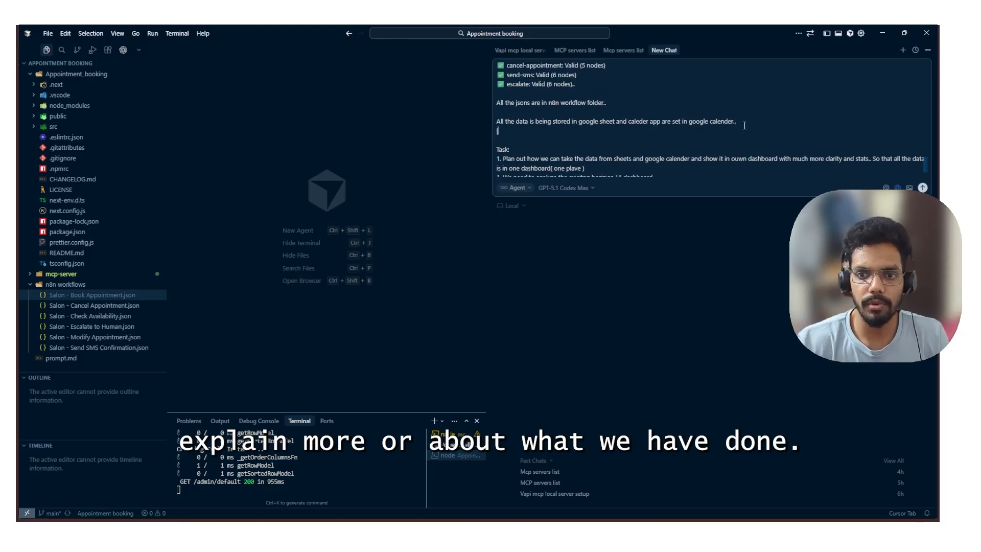
pyautogui.hotkey('shift', 'Return')
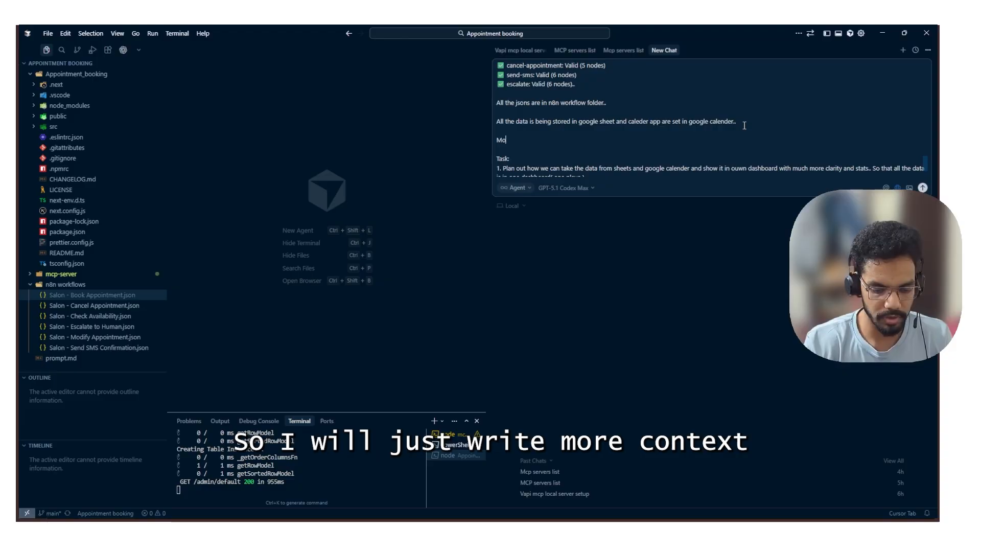
pyautogui.write('More Conte')
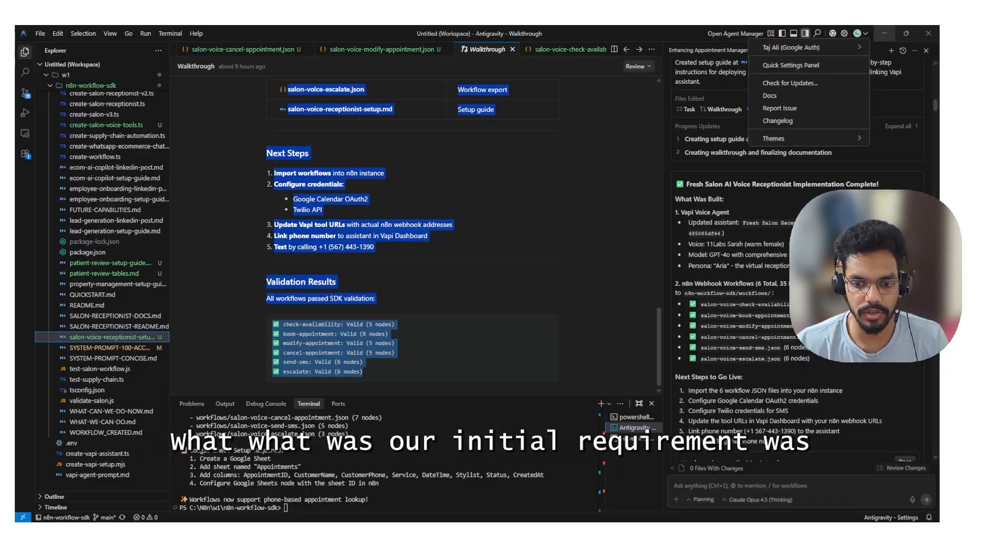
# Open AI Voice Receptionist.md from the salon folder under idea and copy the file
pyautogui.scroll(-2, 127, 234)
pyautogui.scroll(10, 128, 234)
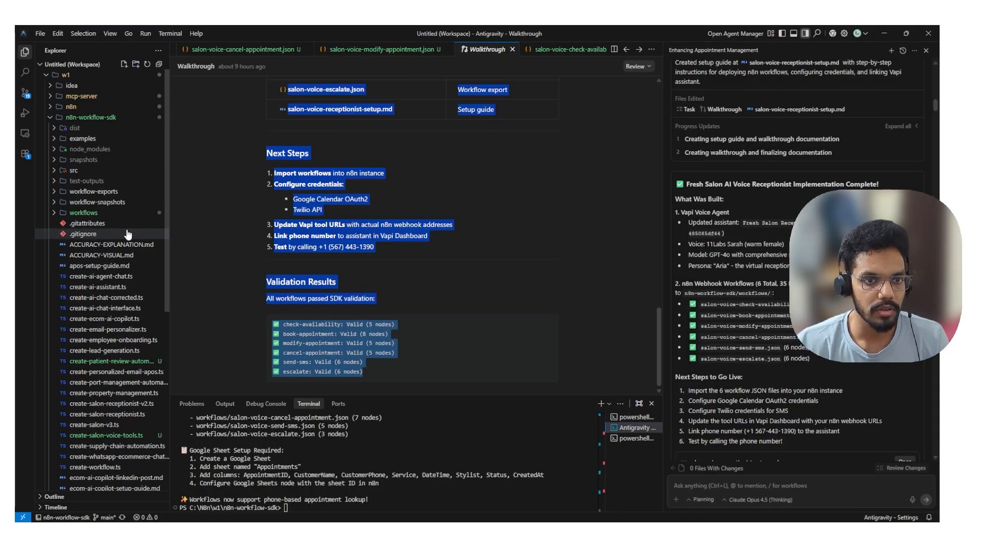
pyautogui.click(72, 85)
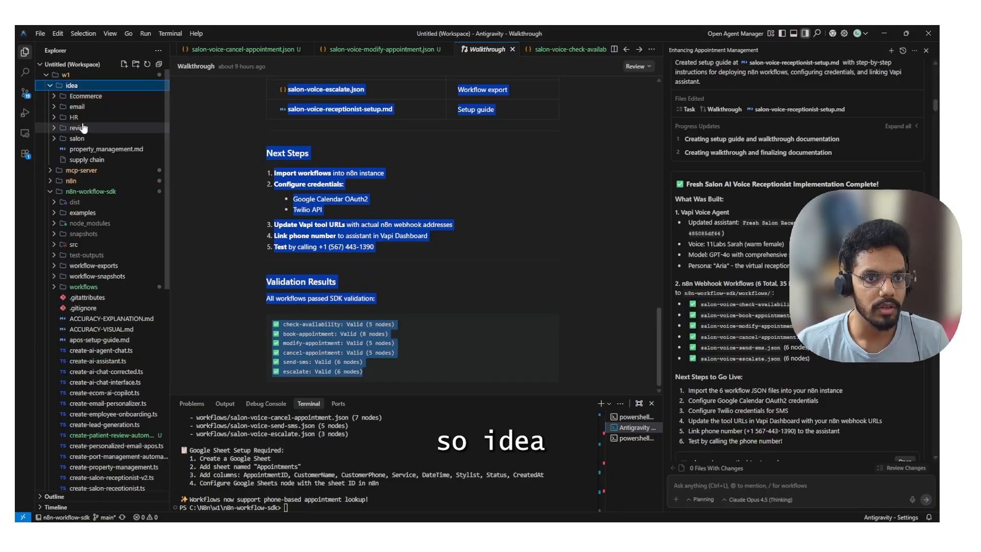
pyautogui.click(82, 142)
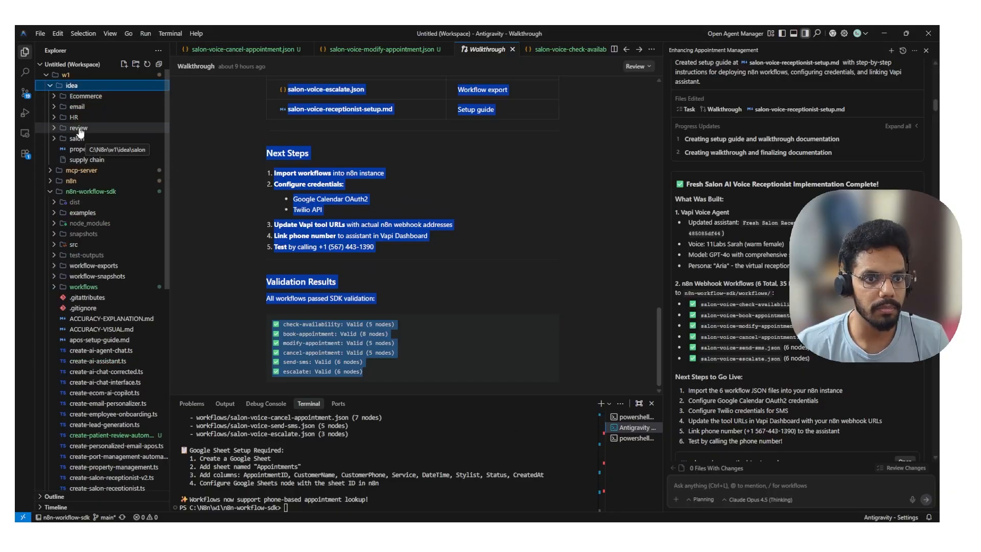
pyautogui.click(83, 149)
pyautogui.click(429, 163)
pyautogui.hotkey('ctrl', 'a')
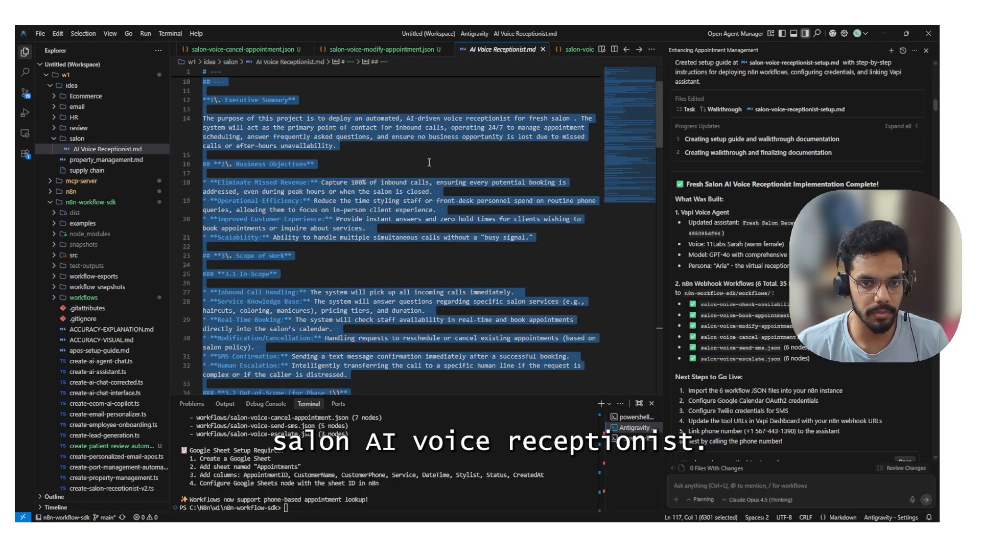
pyautogui.click(132, 149)
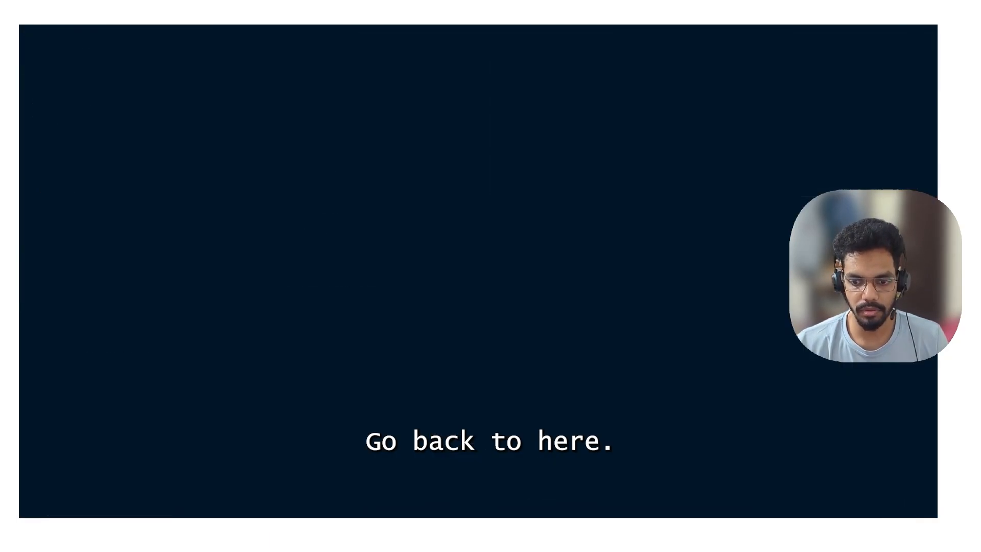
# Switch to Cursor and create a folder named "re" inside the n8n workflows folder
pyautogui.click(72, 285)
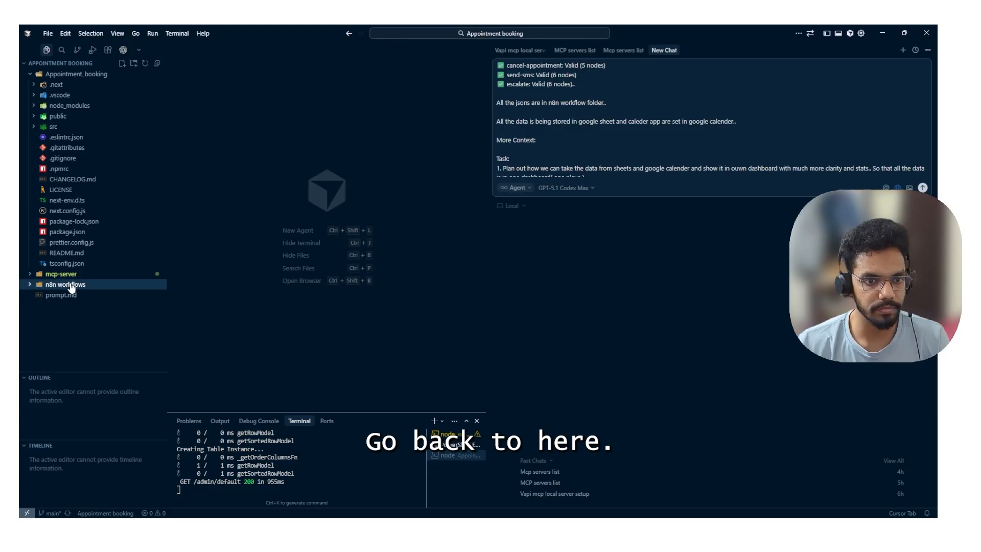
pyautogui.click(139, 69)
pyautogui.write('re')
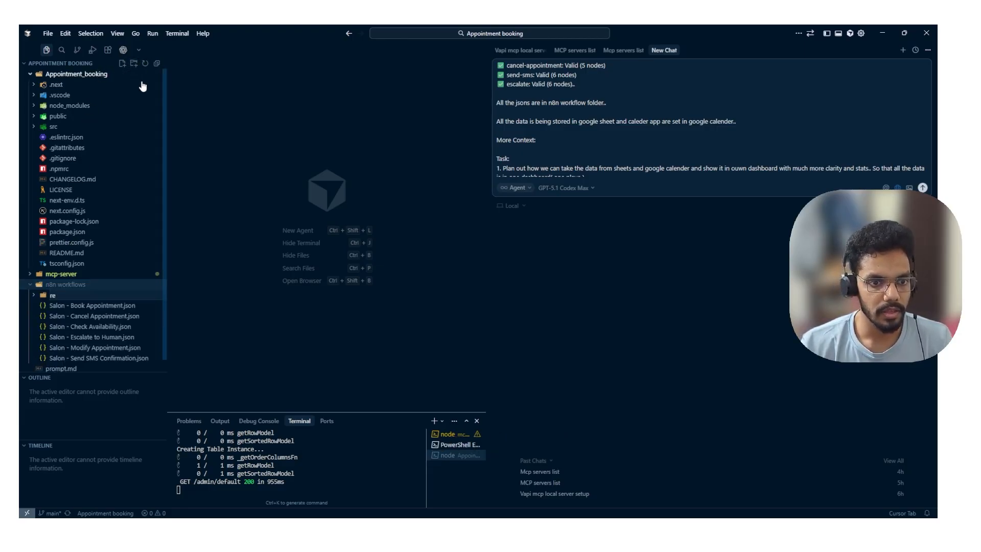
pyautogui.press('Return')
pyautogui.click(67, 295)
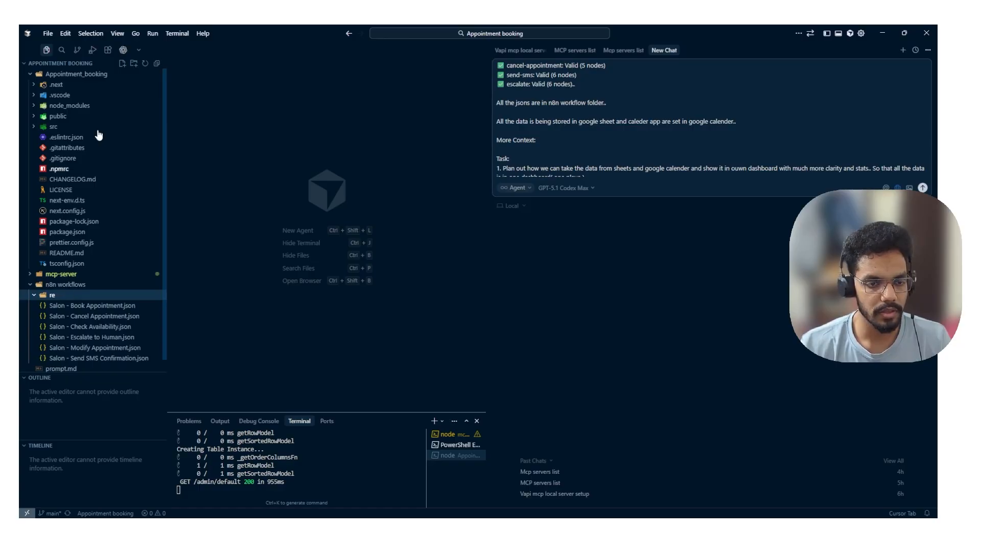
# Paste the copied AI Voice Receptionist.md file into the re folder
pyautogui.click(123, 63)
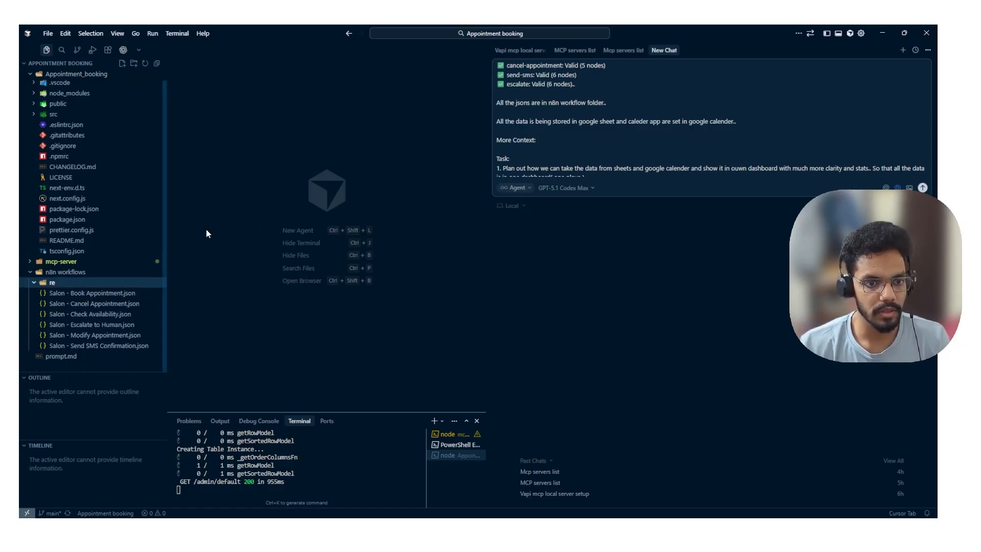
pyautogui.click(80, 281)
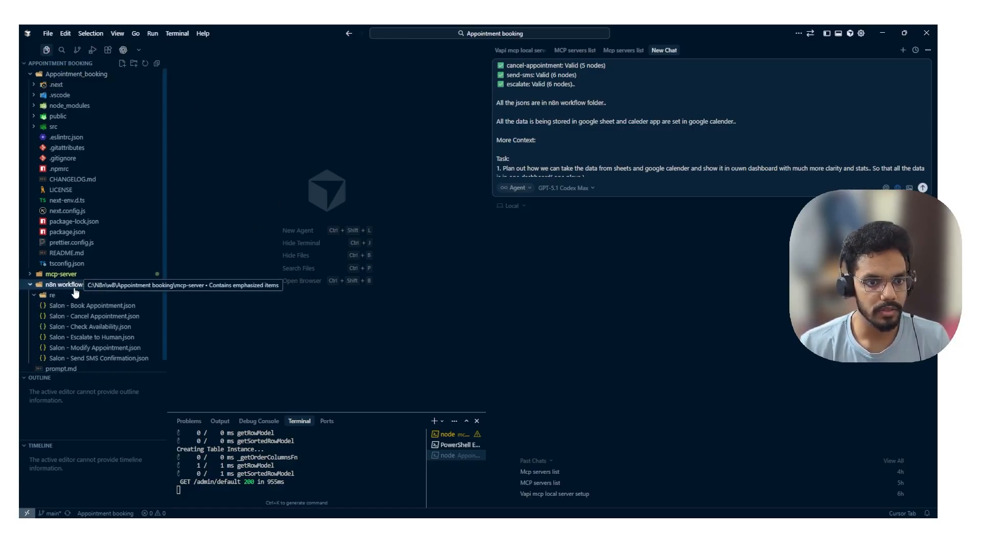
pyautogui.click(76, 285)
pyautogui.click(73, 287)
pyautogui.click(73, 296)
pyautogui.hotkey('ctrl', 'v')
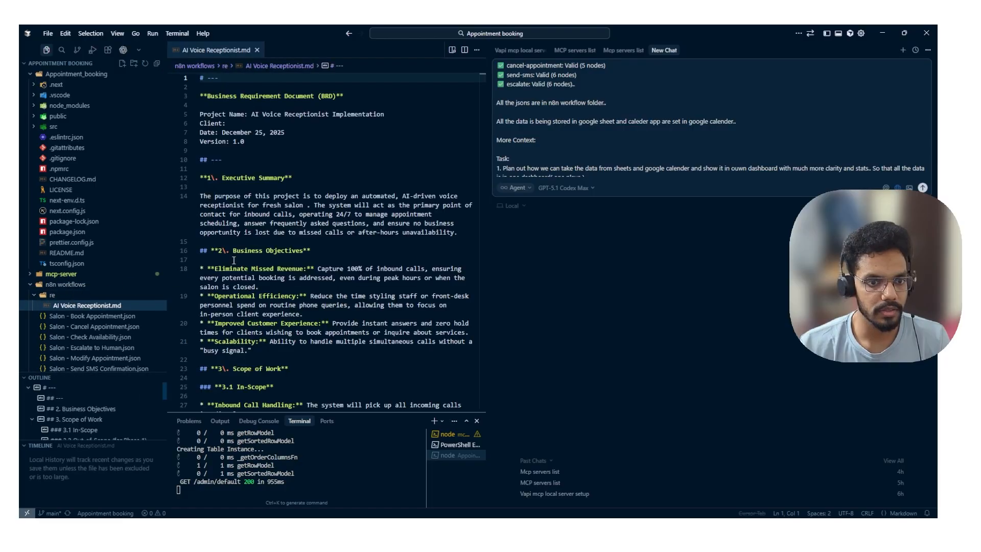
# Reference AI Voice Receptionist.md after the prompt's "More Context:" heading, followed by "on what we have built"
pyautogui.click(278, 160)
pyautogui.click(550, 138)
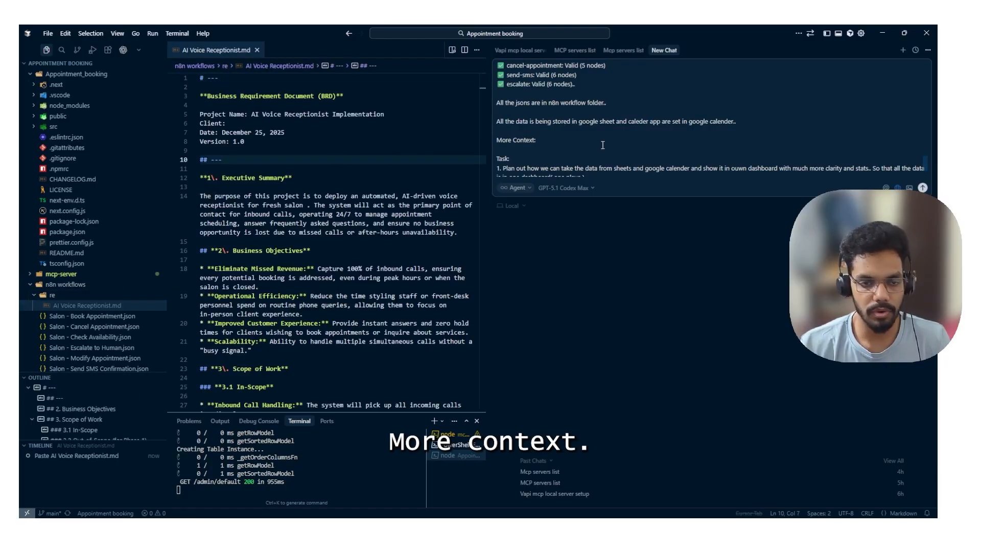
pyautogui.write('@')
pyautogui.press('Return')
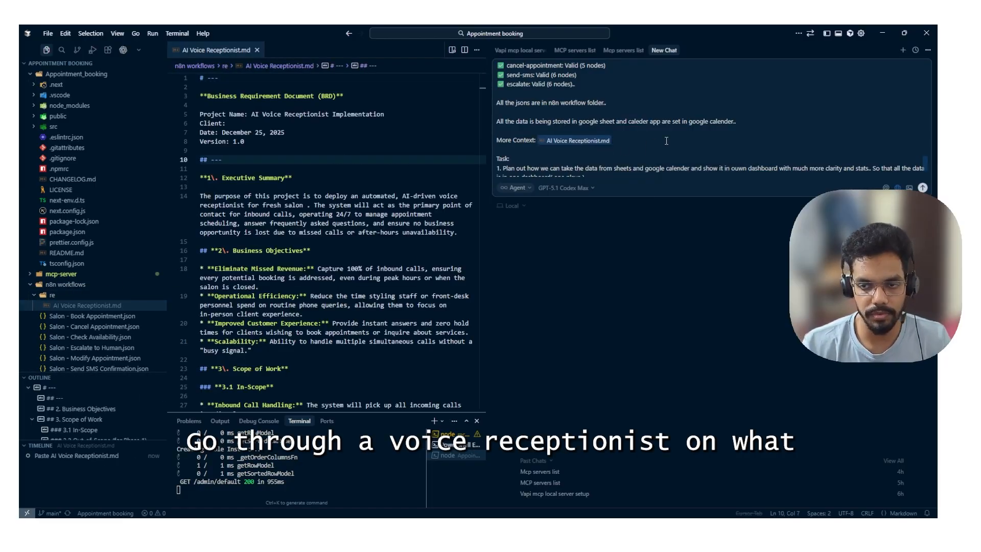
pyautogui.write('on what')
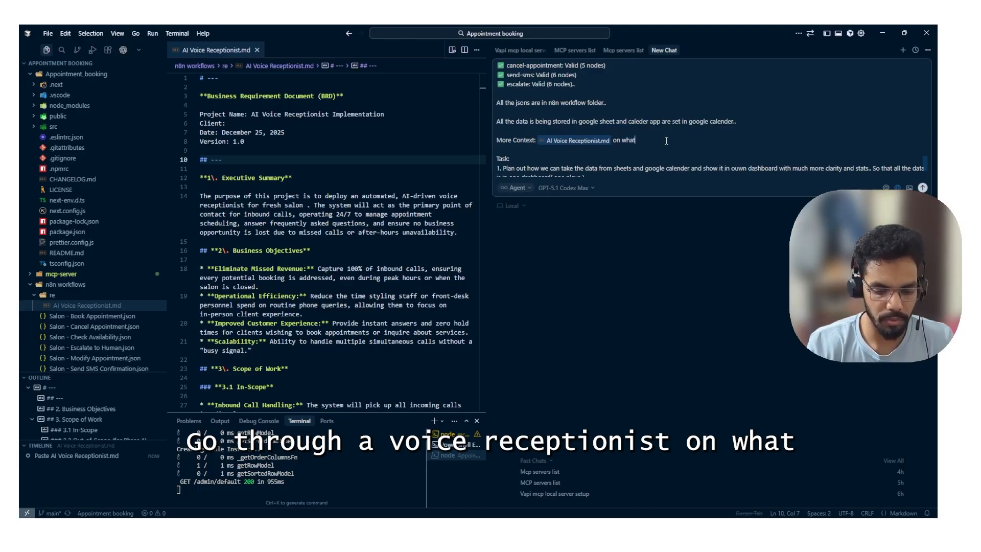
pyautogui.write(' we have bu')
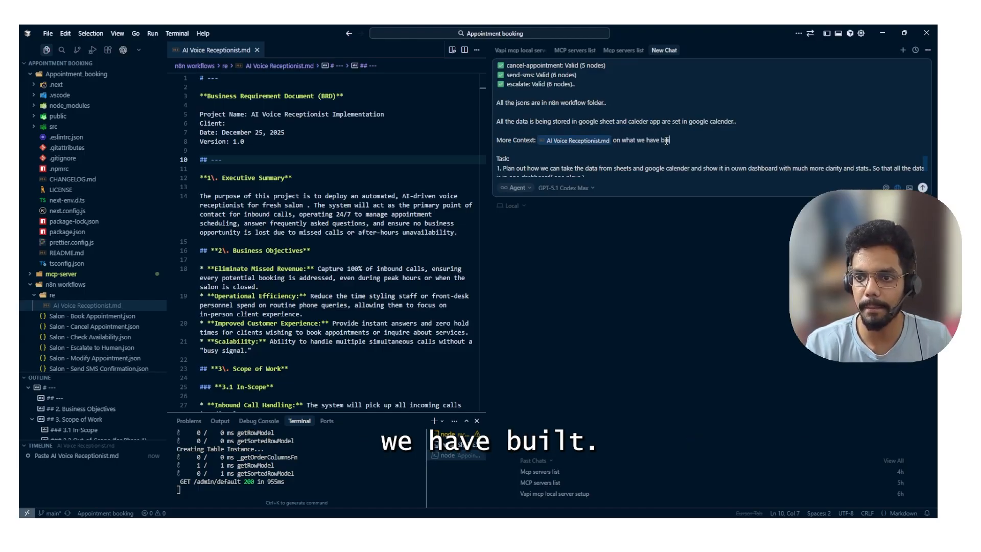
pyautogui.write('ilt')
pyautogui.scroll(-2, 662, 140)
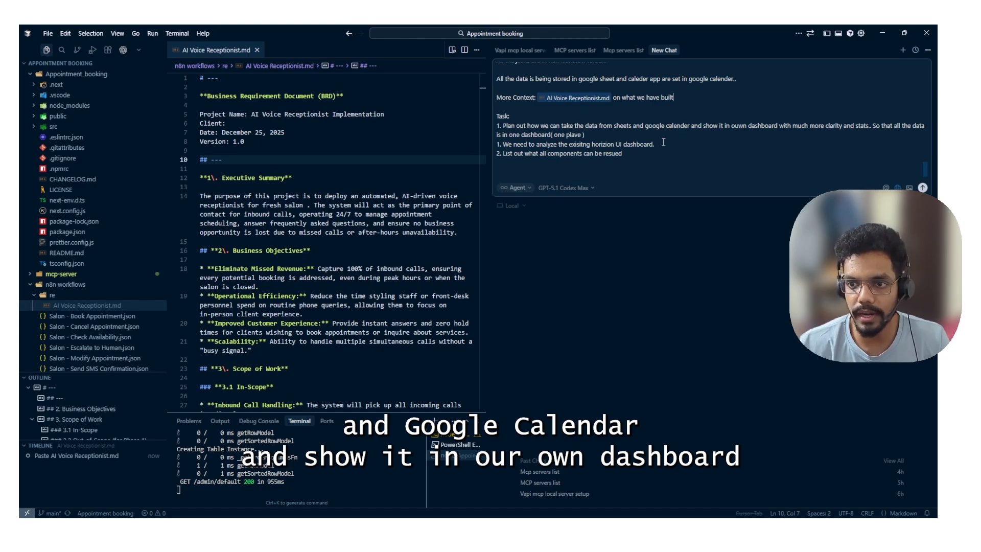
# Correct the first task item's misspelled words to "own" and "place", and renumber the two items below it as 2 and 3
pyautogui.click(745, 129)
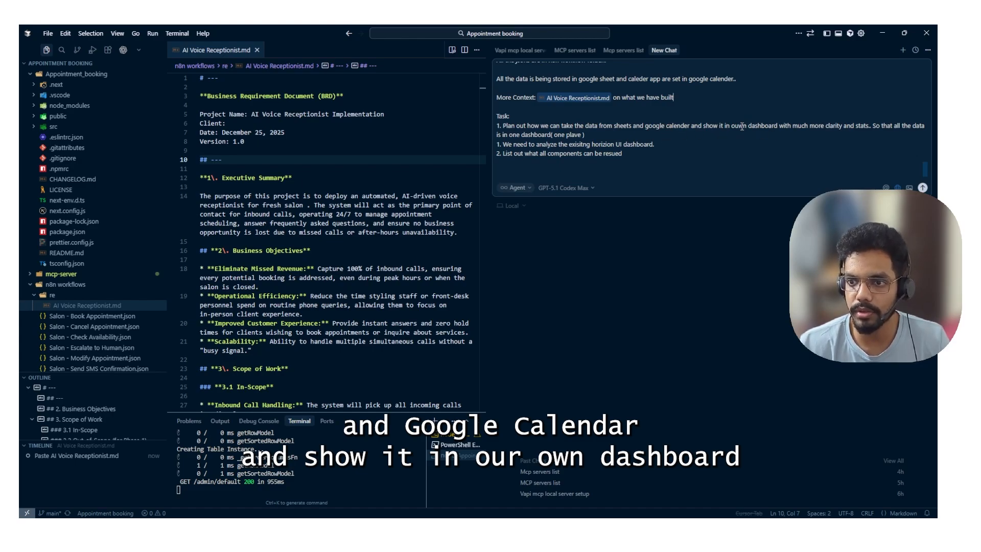
pyautogui.press('BackSpace')
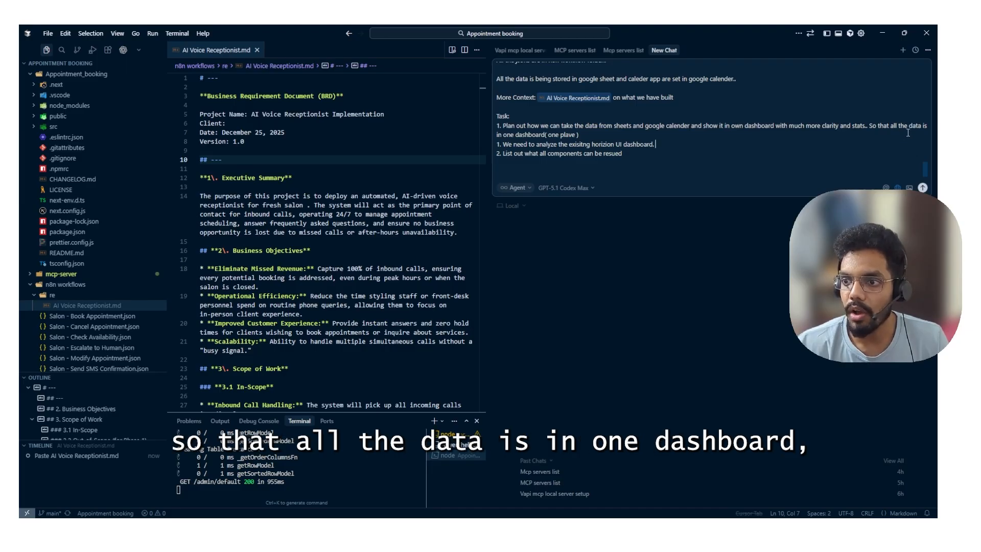
pyautogui.click(572, 135)
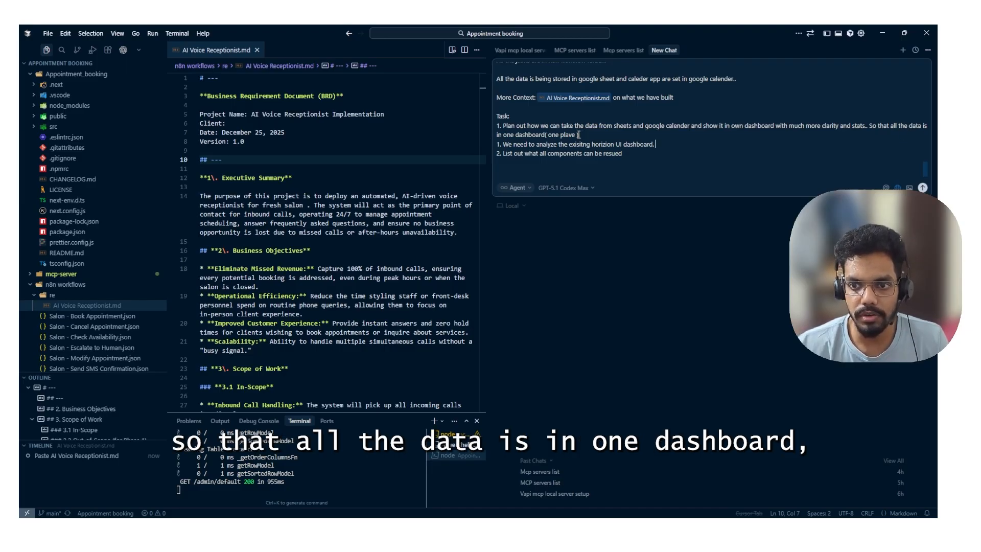
pyautogui.press('BackSpace')
pyautogui.write('ce')
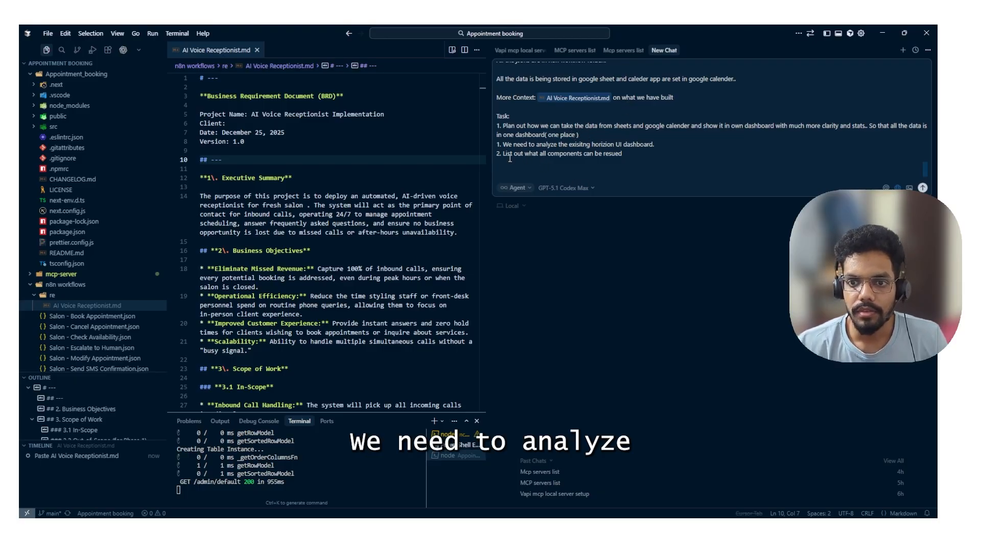
pyautogui.press('BackSpace')
pyautogui.write('2')
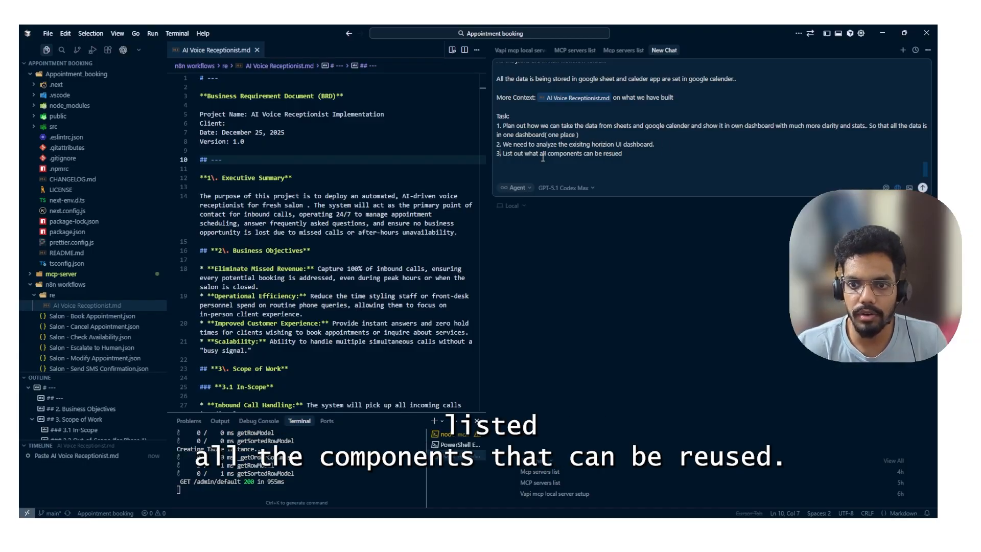
# Add a fourth task item reading "And plan out the build for the AI Receptionist dashboard", followed by an empty line
pyautogui.hotkey('shift', 'Return')
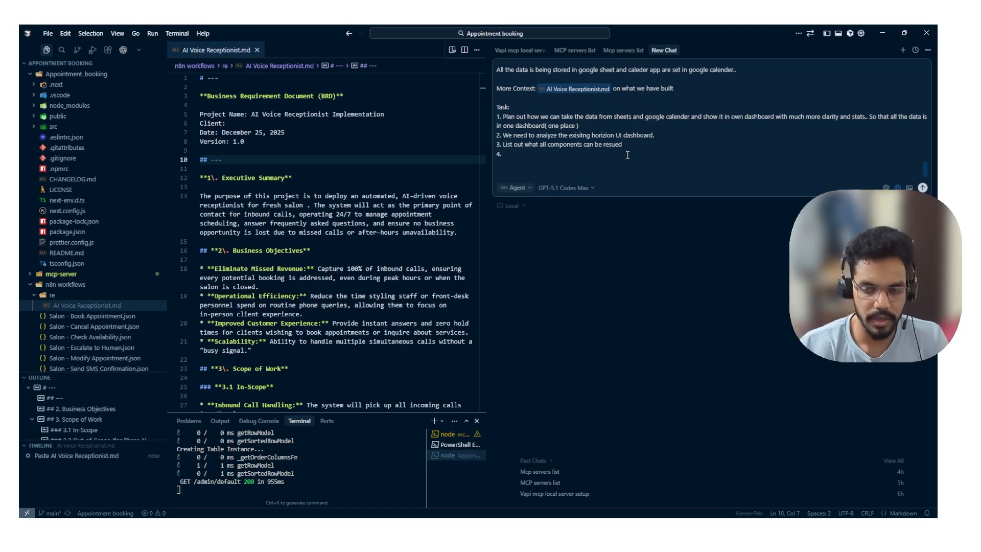
pyautogui.write('4. And pl')
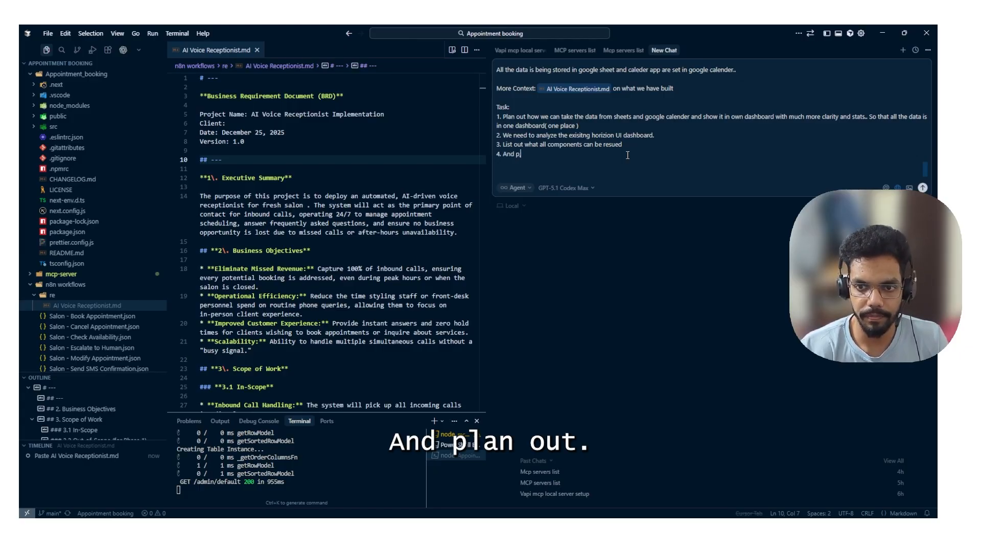
pyautogui.write('an out')
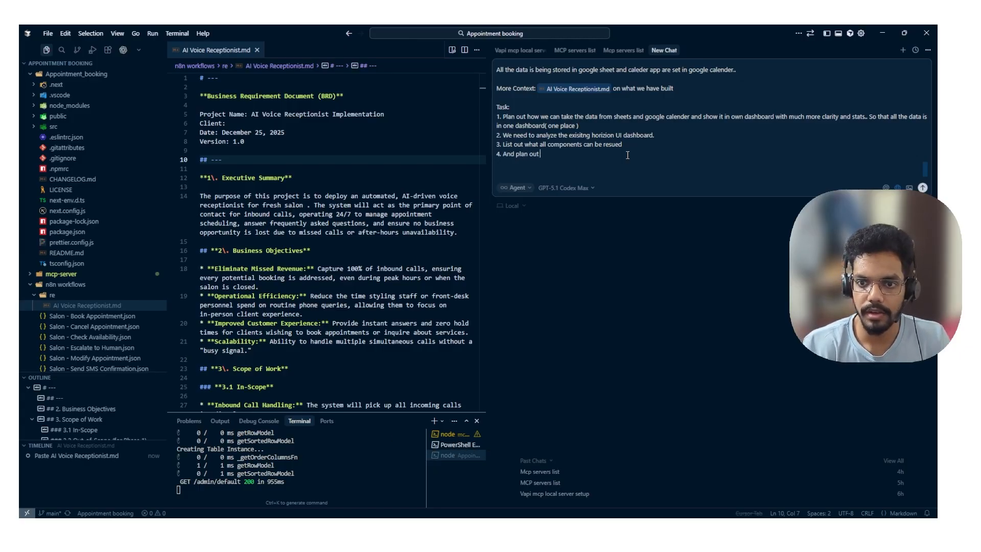
pyautogui.write(' the b')
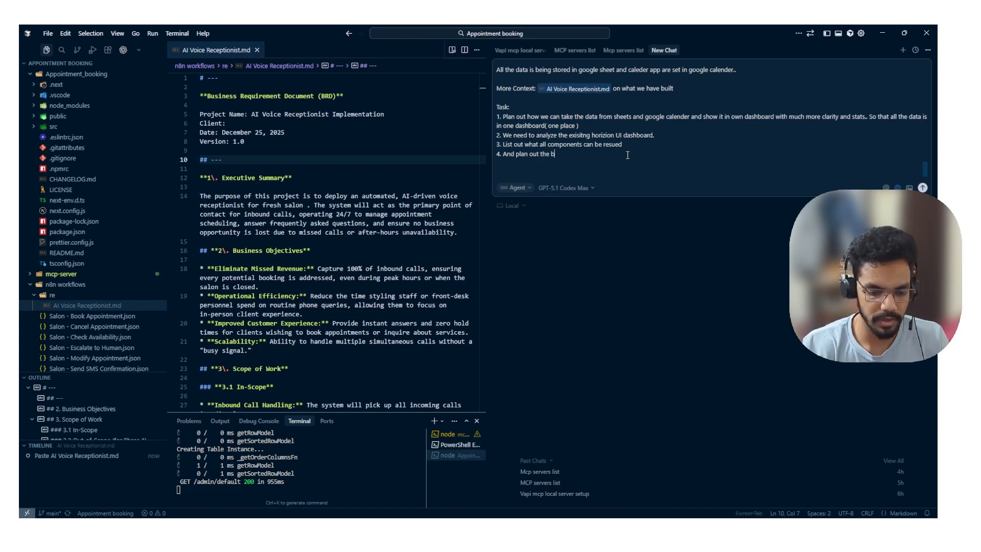
pyautogui.write('uild for th')
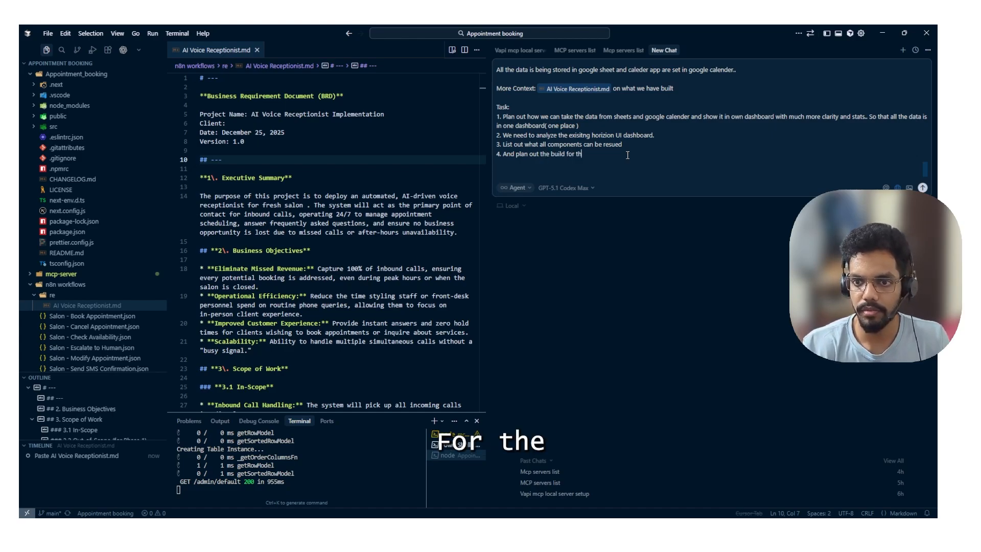
pyautogui.write('e AI')
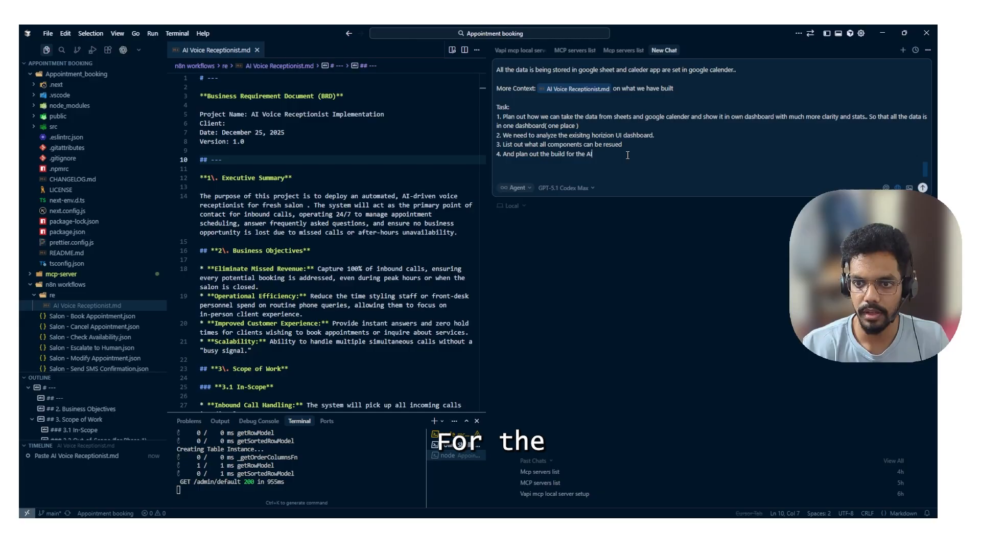
pyautogui.write(' receptionist daSH')
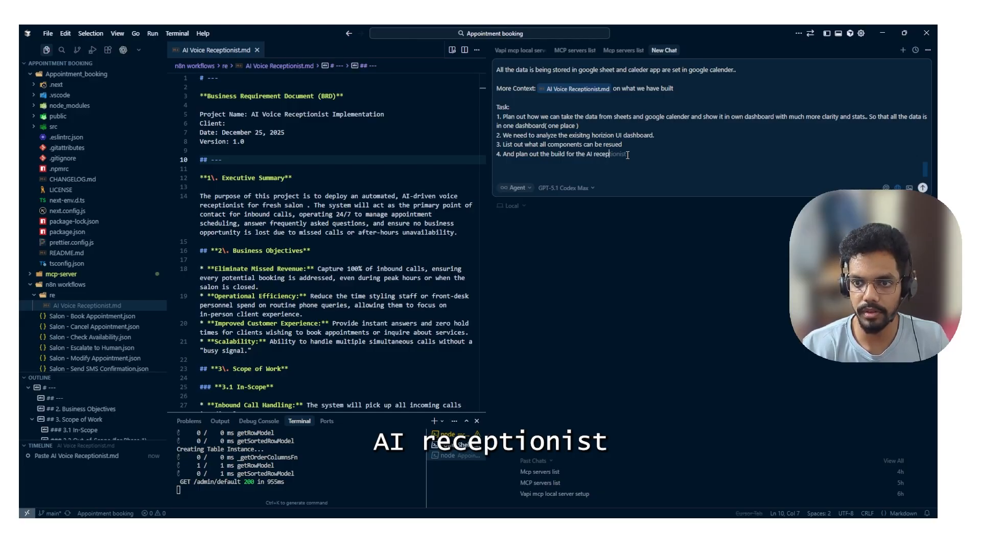
pyautogui.press('BackSpace')
pyautogui.press('BackSpace')
pyautogui.press('BackSpace')
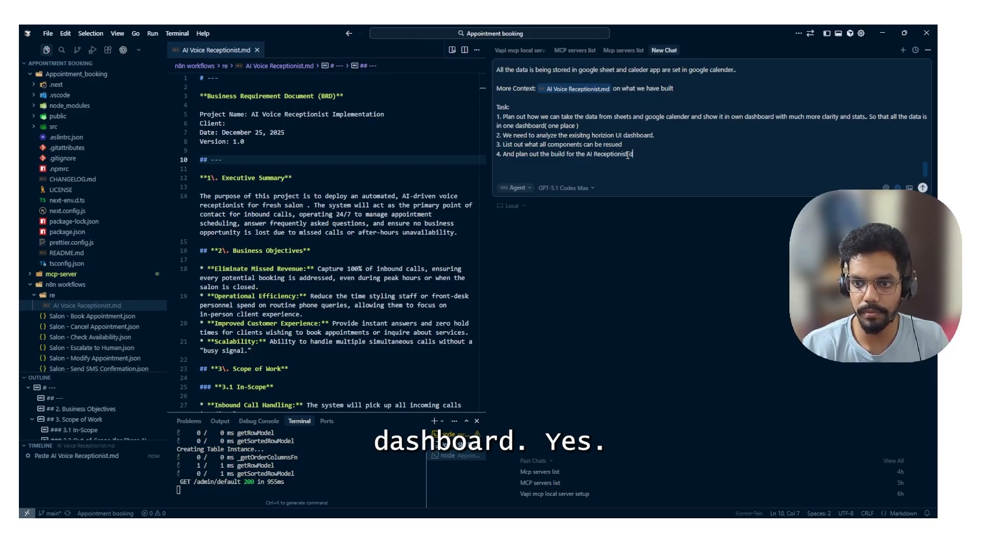
pyautogui.write('as')
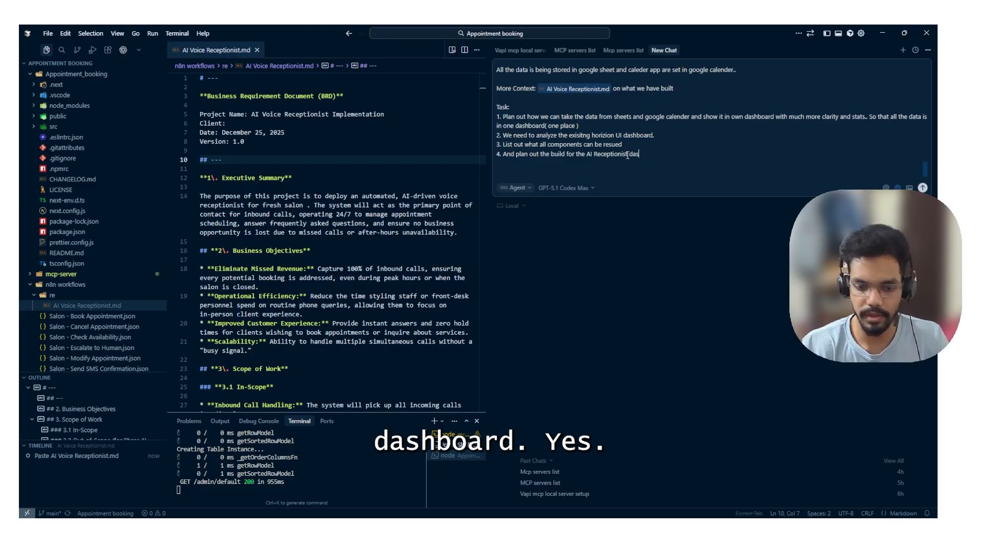
pyautogui.write('hboard')
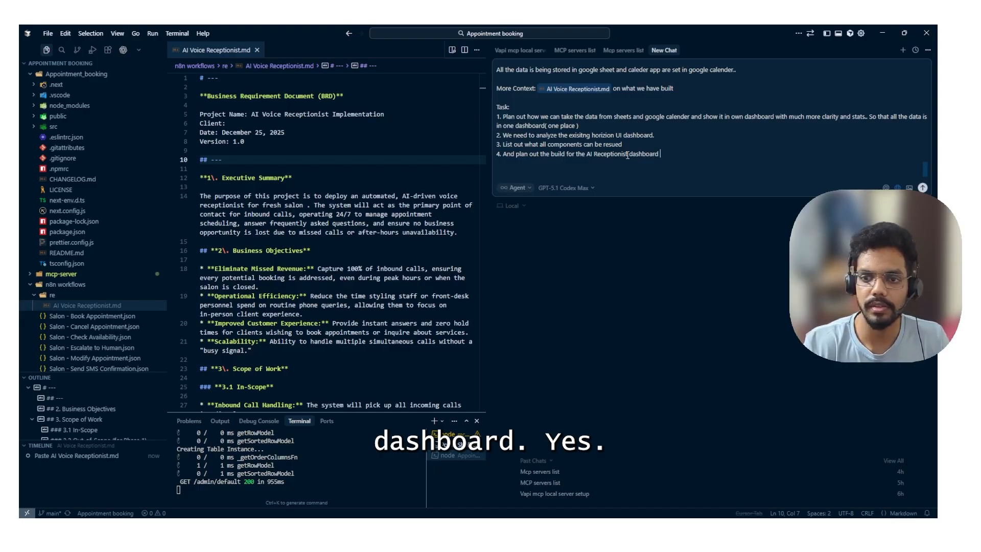
pyautogui.hotkey('shift', 'Return')
pyautogui.hotkey('shift', 'Return')
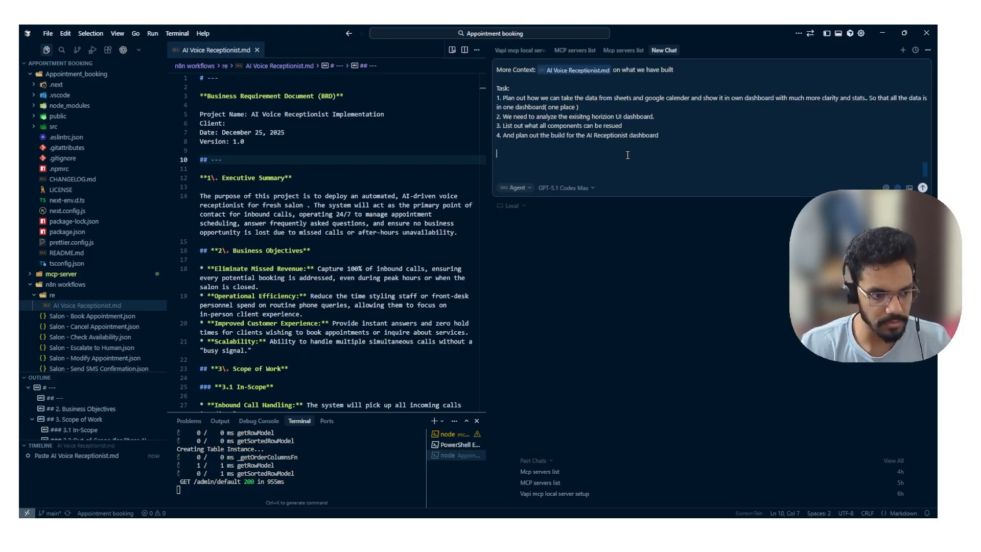
# Switch the chat to Plan mode and keep GPT-5.1 Codex Max as the model
pyautogui.scroll(3, 613, 143)
pyautogui.scroll(-3, 524, 102)
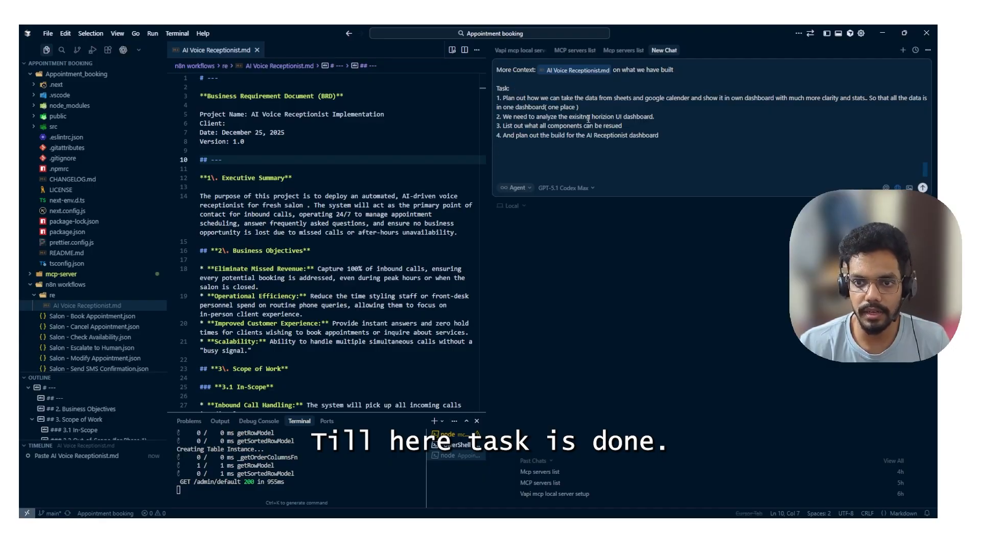
pyautogui.click(515, 188)
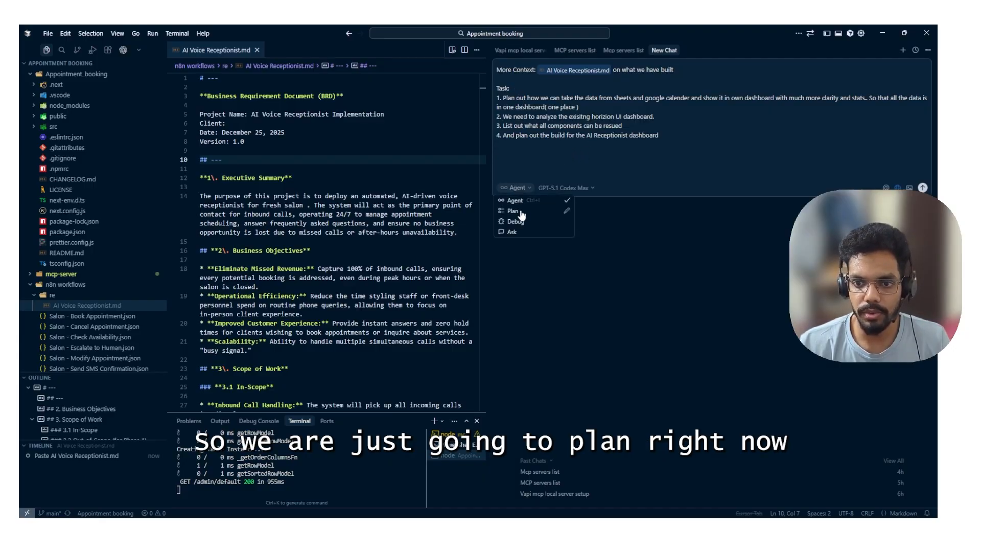
pyautogui.click(562, 203)
pyautogui.click(561, 188)
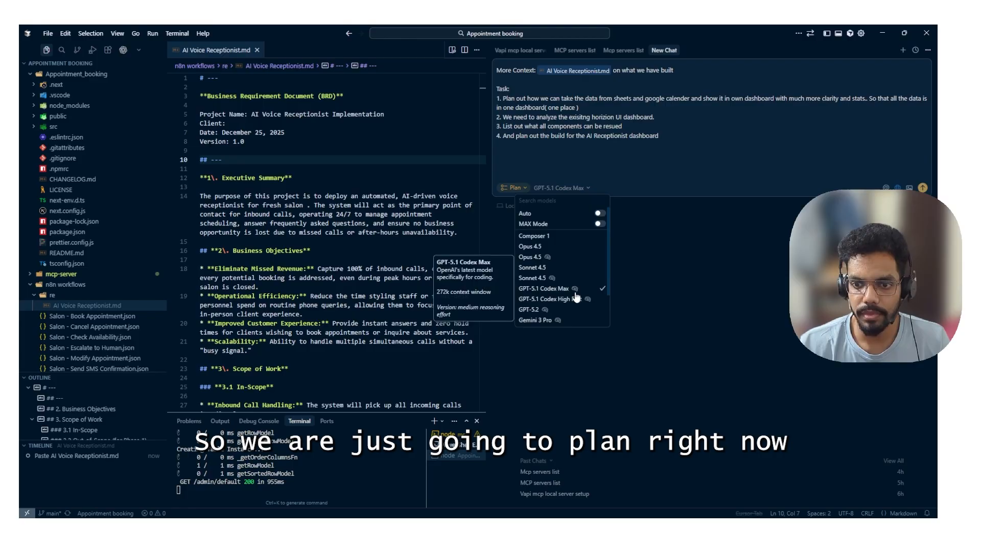
pyautogui.click(550, 291)
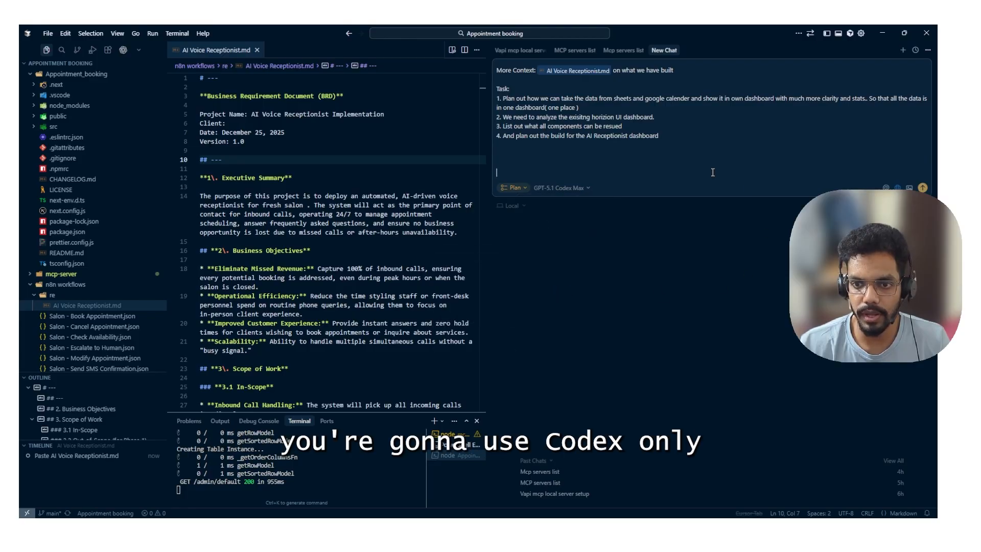
# Below the task list, add a goal line reading "GaoL: IS to plan out the dashboard Implementation with just using"
pyautogui.write('Gao')
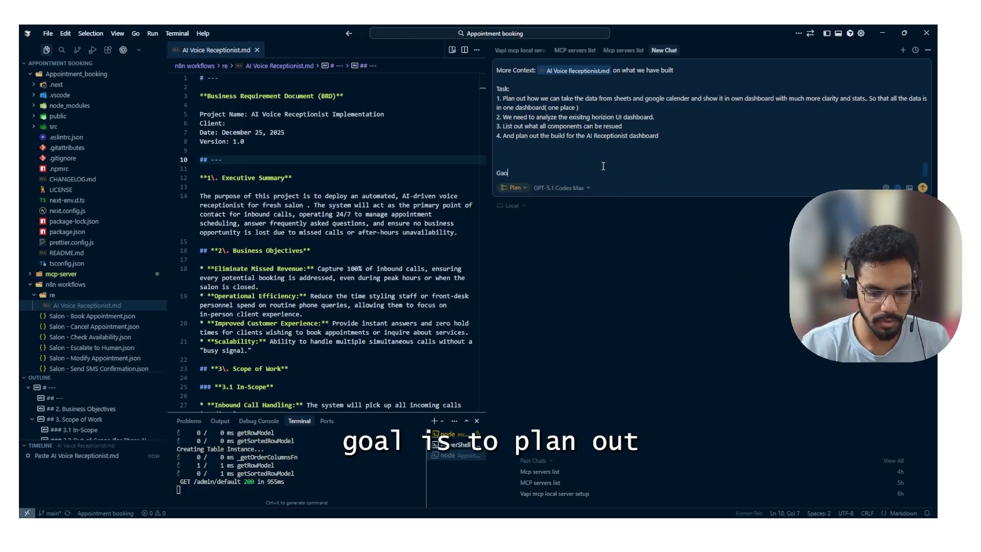
pyautogui.write('L: IS to pl')
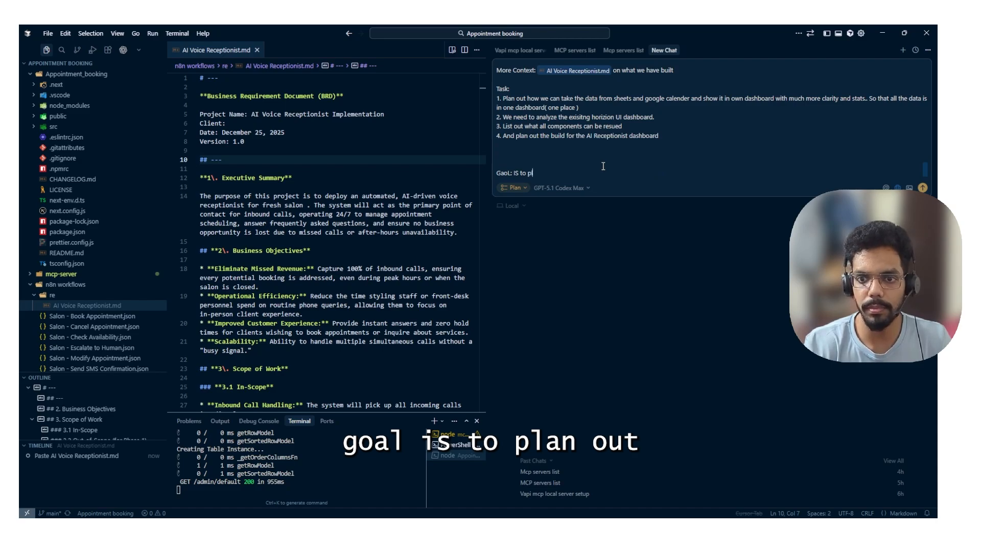
pyautogui.write('an out the ')
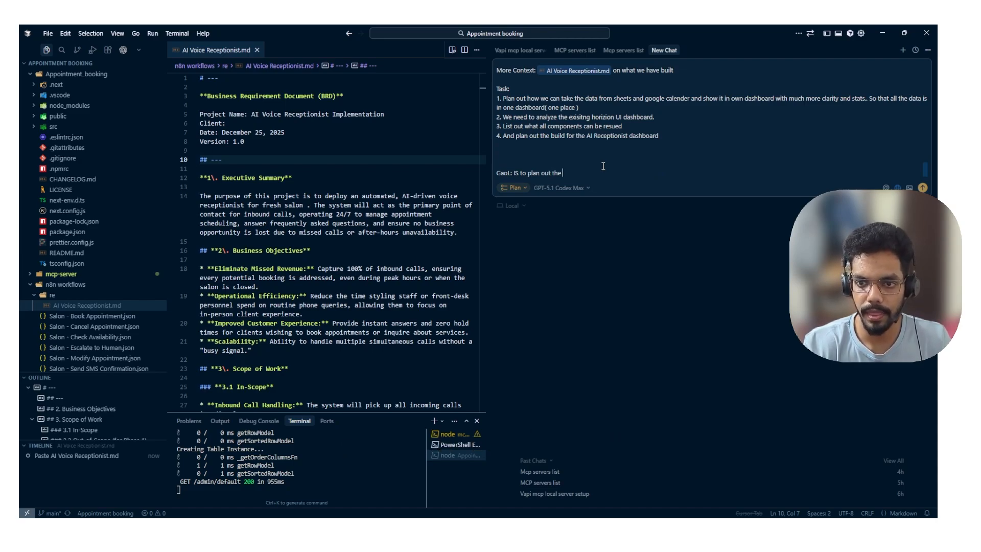
pyautogui.write('dashboard ')
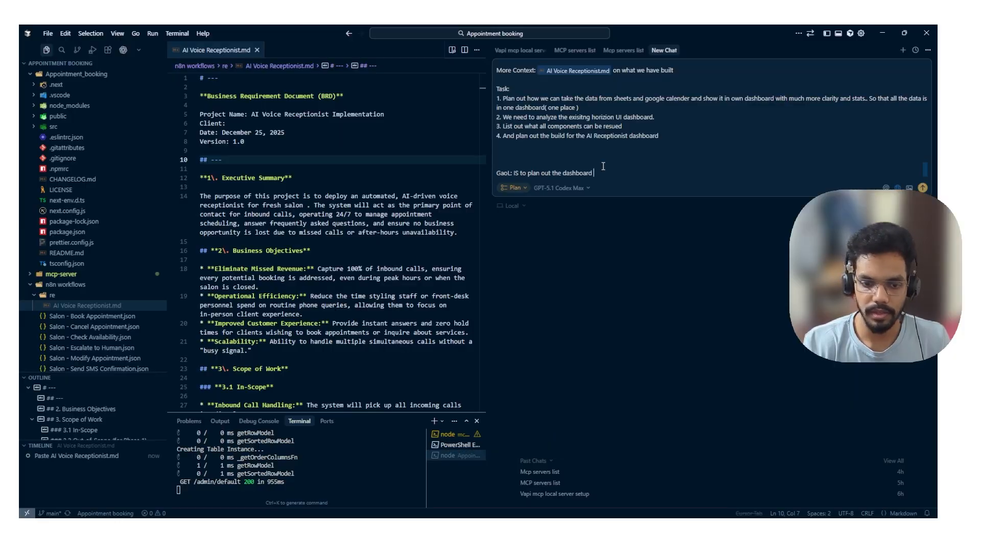
pyautogui.write('Implementation ')
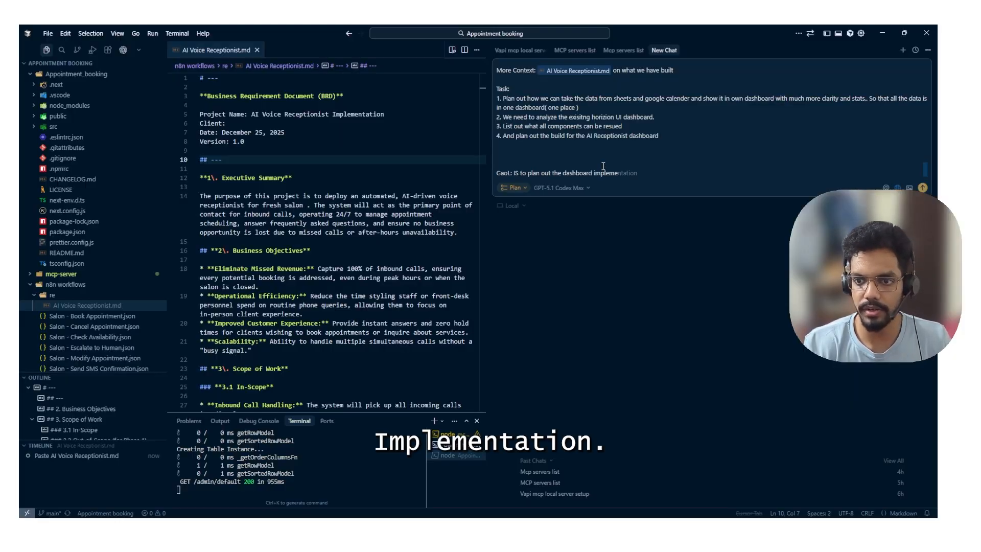
pyautogui.write('with')
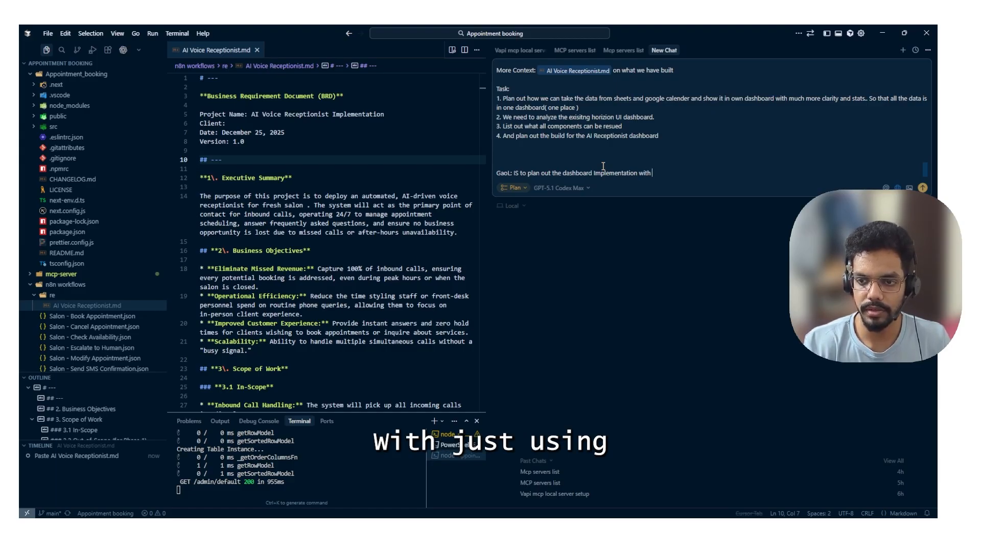
pyautogui.write(' just')
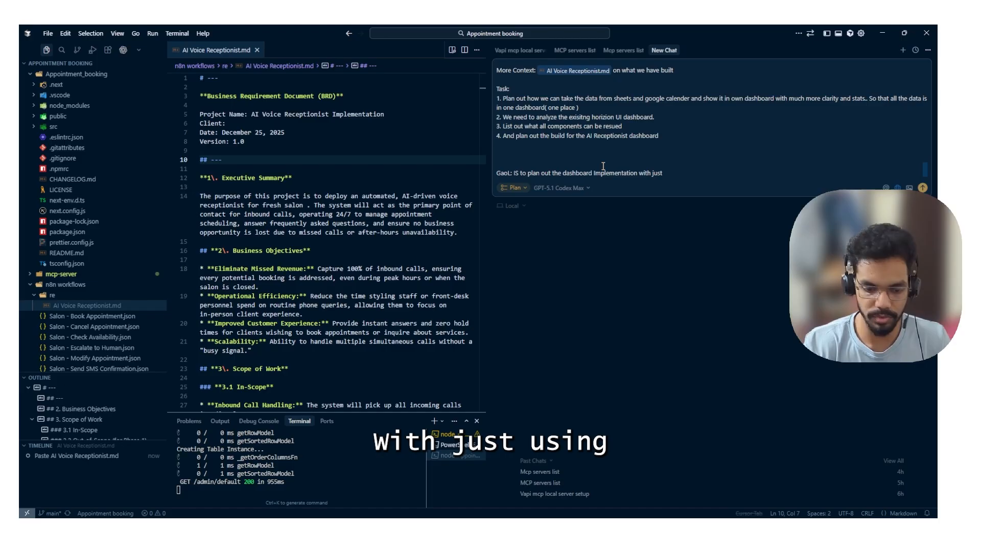
pyautogui.write(' using ')
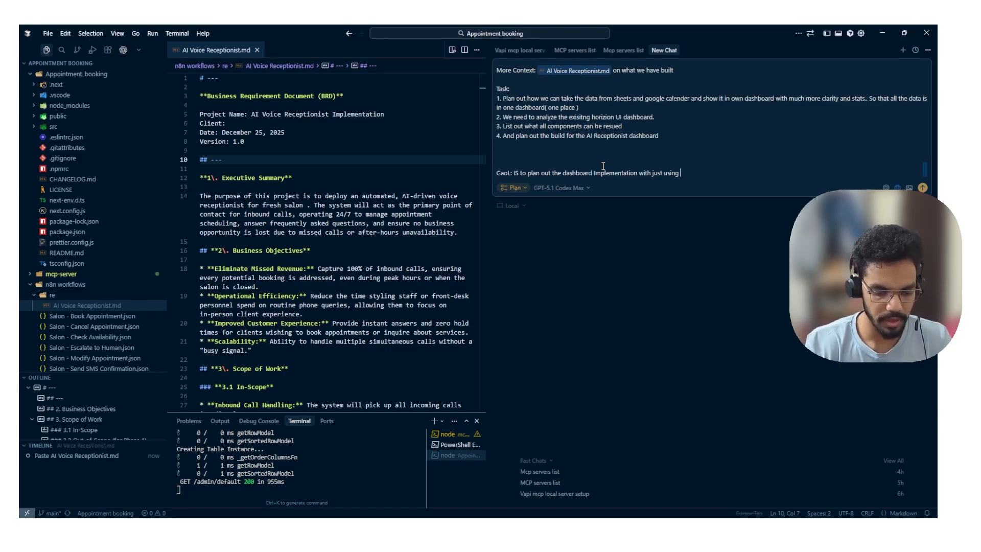
# Finish the goal sentence with "only the exisitng horizion UI componenets." and leave an empty line below it
pyautogui.write('only the e')
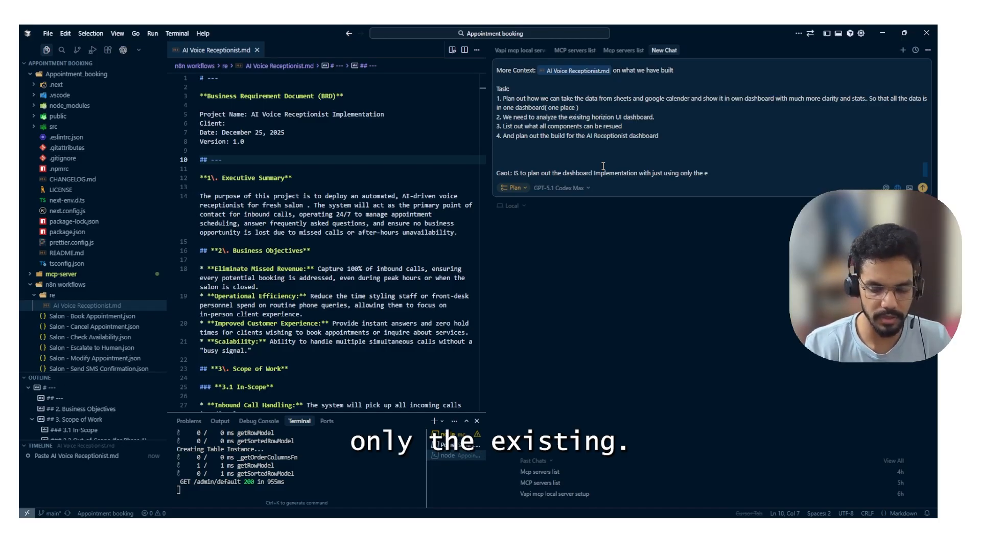
pyautogui.write('xs')
pyautogui.press('BackSpace')
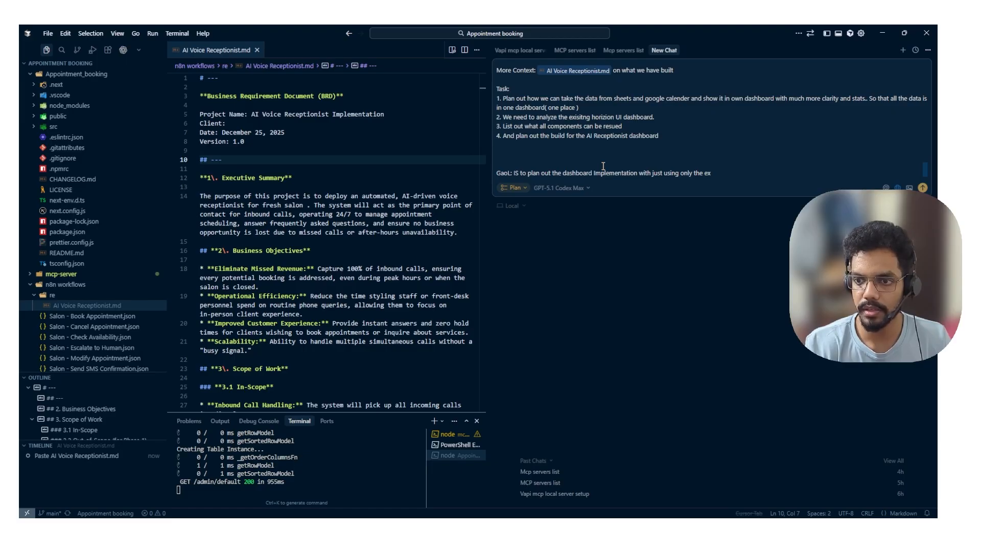
pyautogui.write('isitng')
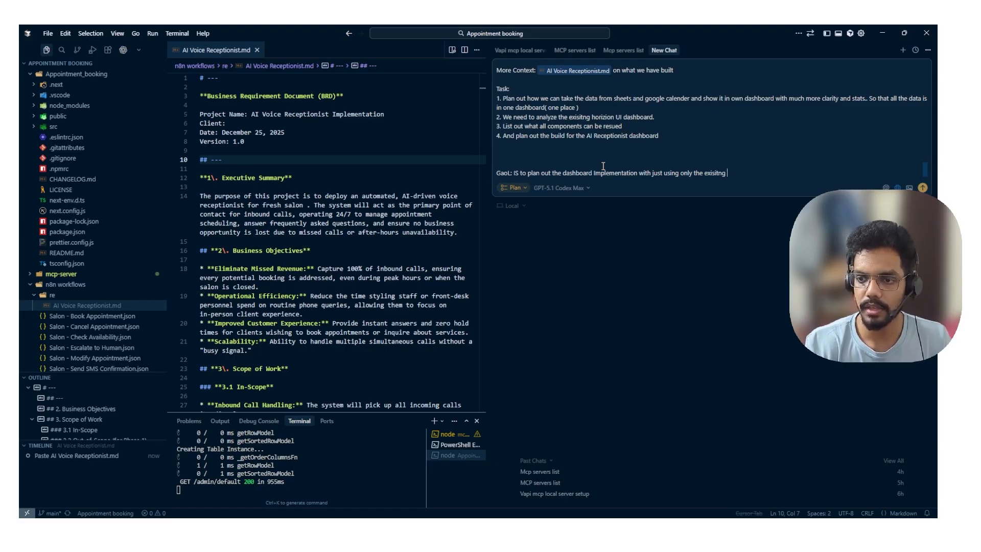
pyautogui.write(' horizion UI com')
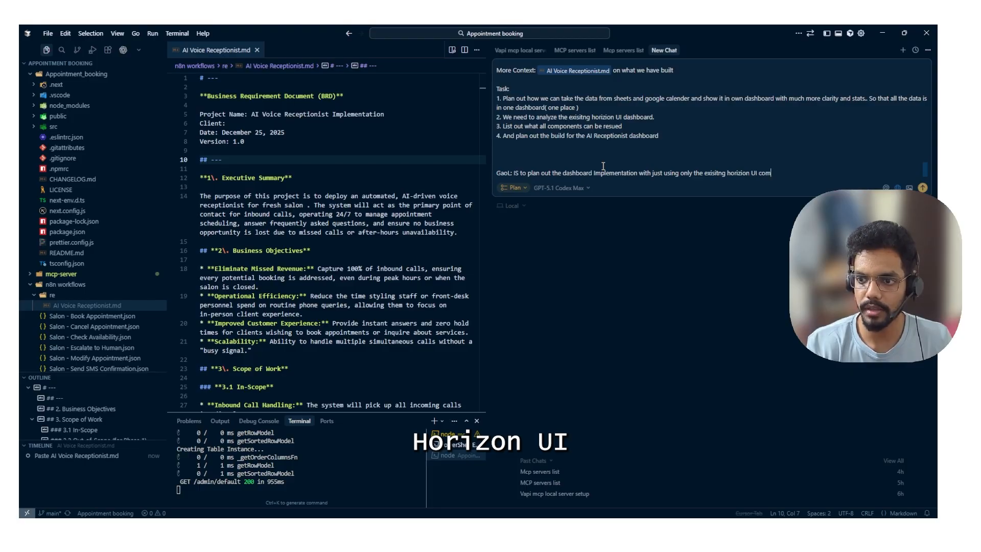
pyautogui.write('ponenets')
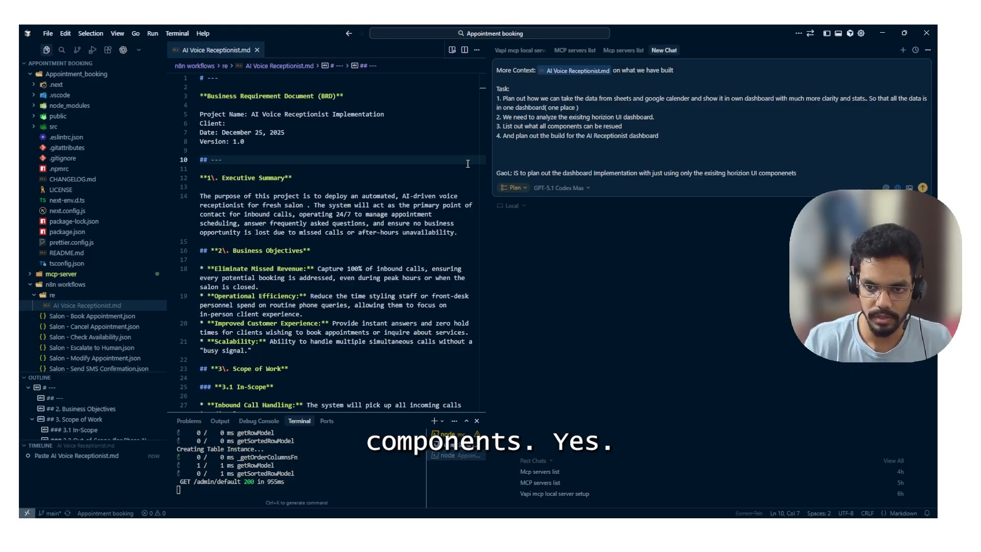
pyautogui.write('.')
pyautogui.hotkey('shift', 'Return')
pyautogui.hotkey('shift', 'Return')
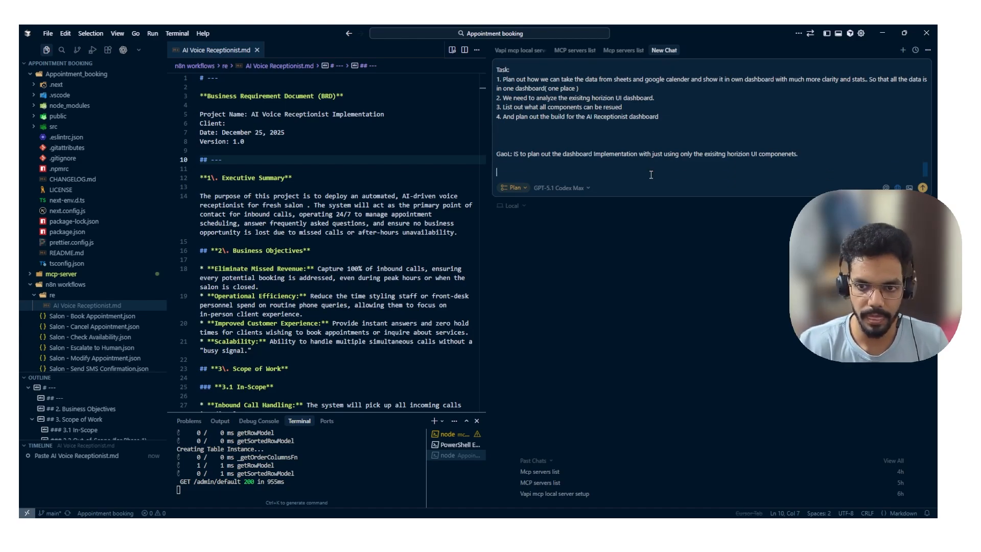
# Add a constraint line reading "Constrain: We are not going to use any other colors or components"
pyautogui.write('Constrain')
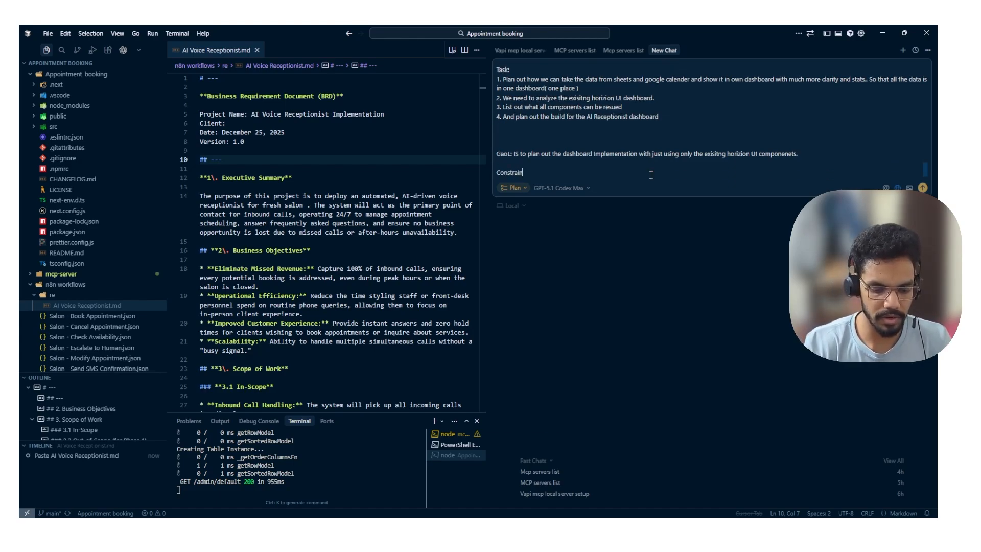
pyautogui.write(': We are n')
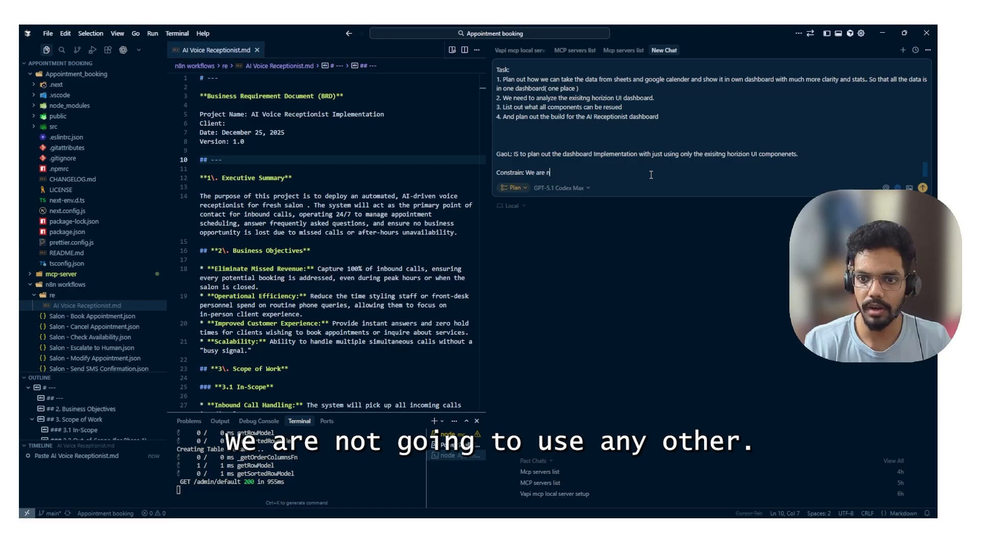
pyautogui.write('ot going to u')
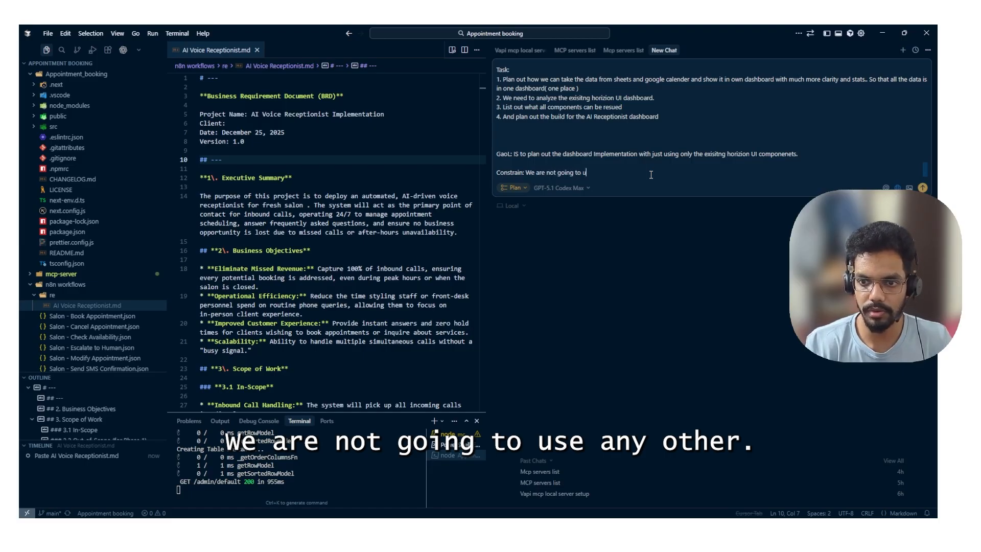
pyautogui.write('se any outher')
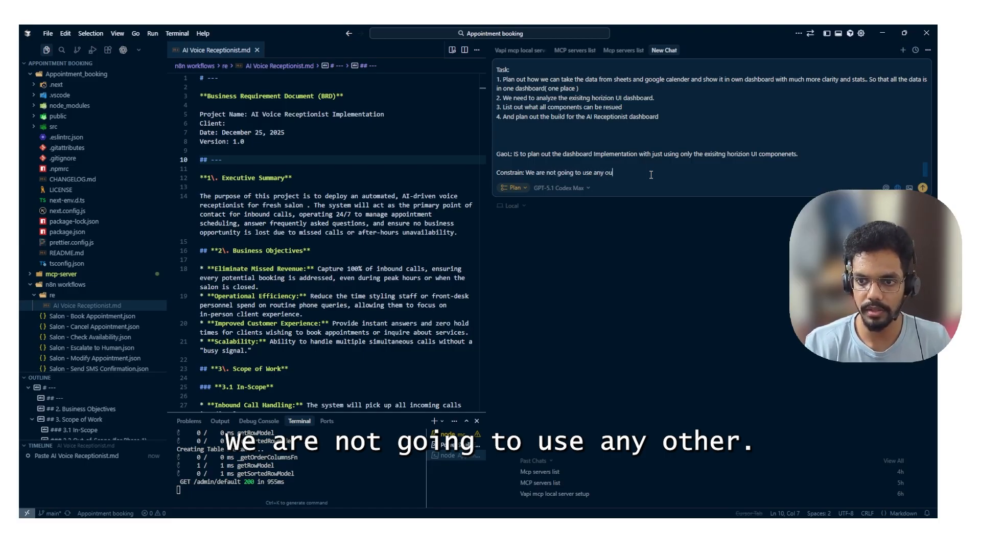
pyautogui.press('BackSpace')
pyautogui.press('BackSpace')
pyautogui.press('BackSpace')
pyautogui.press('BackSpace')
pyautogui.write('the')
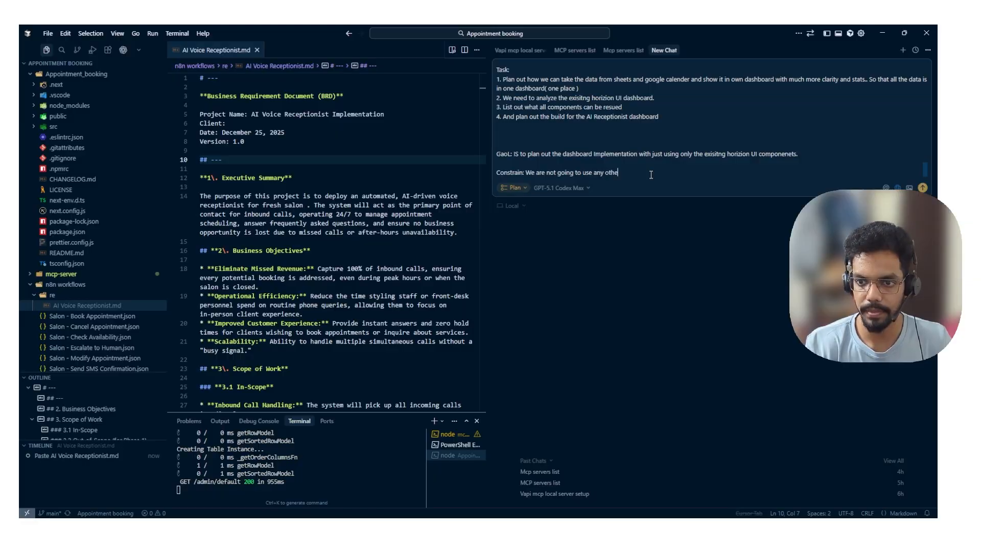
pyautogui.write('r colors a')
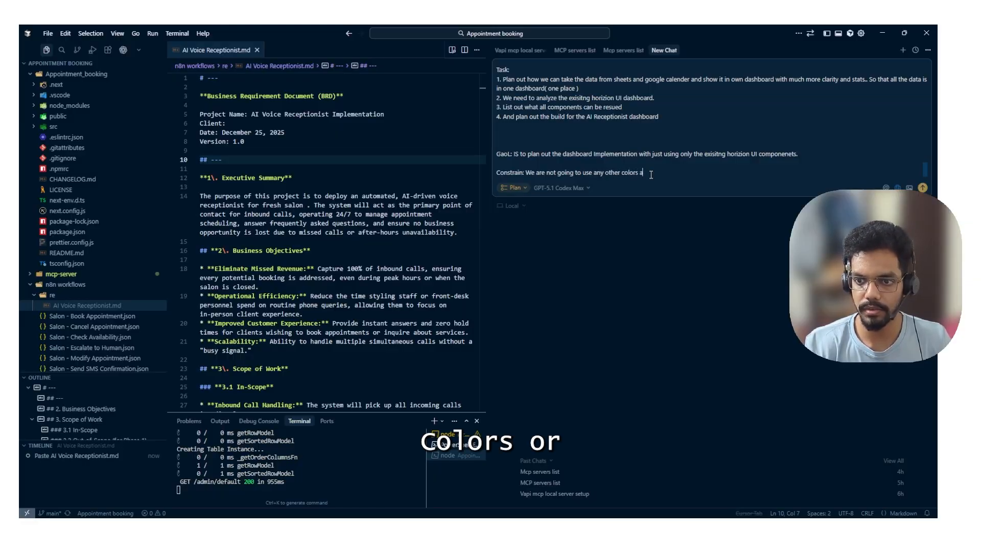
pyautogui.press('BackSpace')
pyautogui.write('or compo')
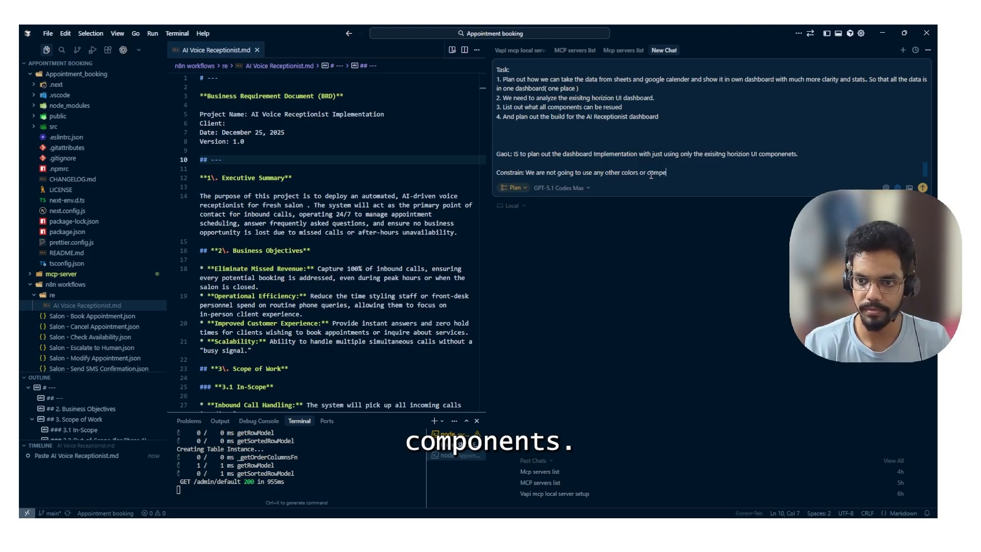
pyautogui.write('nents ')
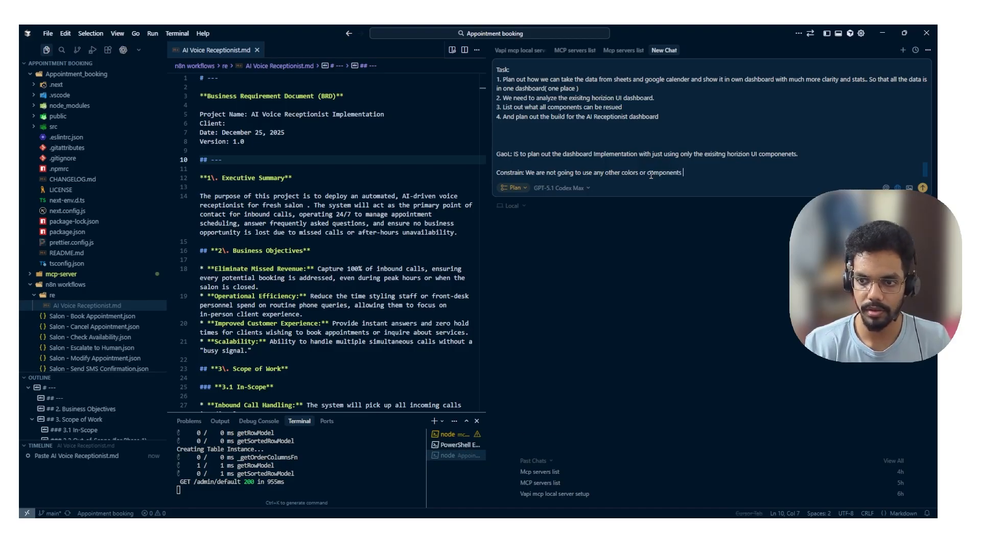
# Finish the constraint with "which are not there in the exisitng implementaion", removing the stray "e" before the last word
pyautogui.write('which ar')
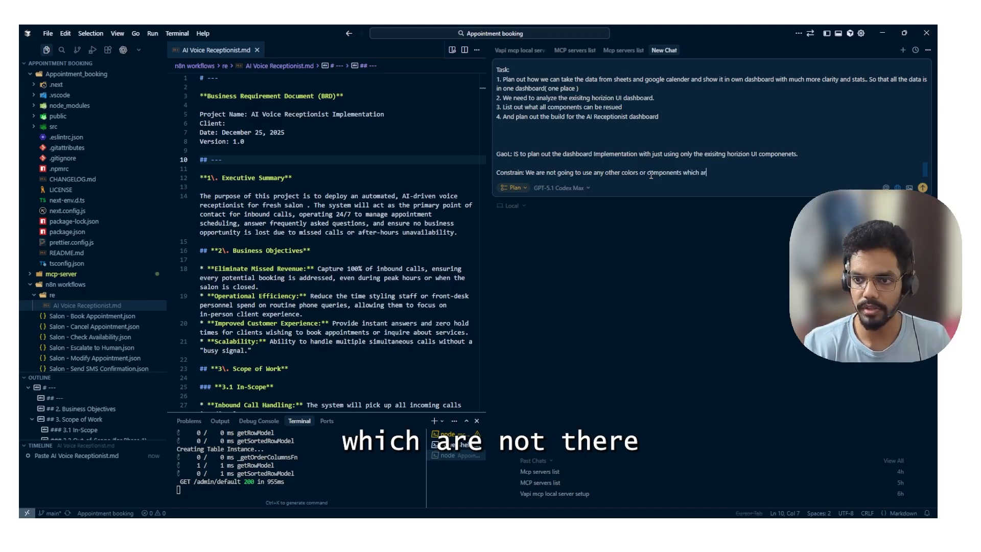
pyautogui.write('e not ther e')
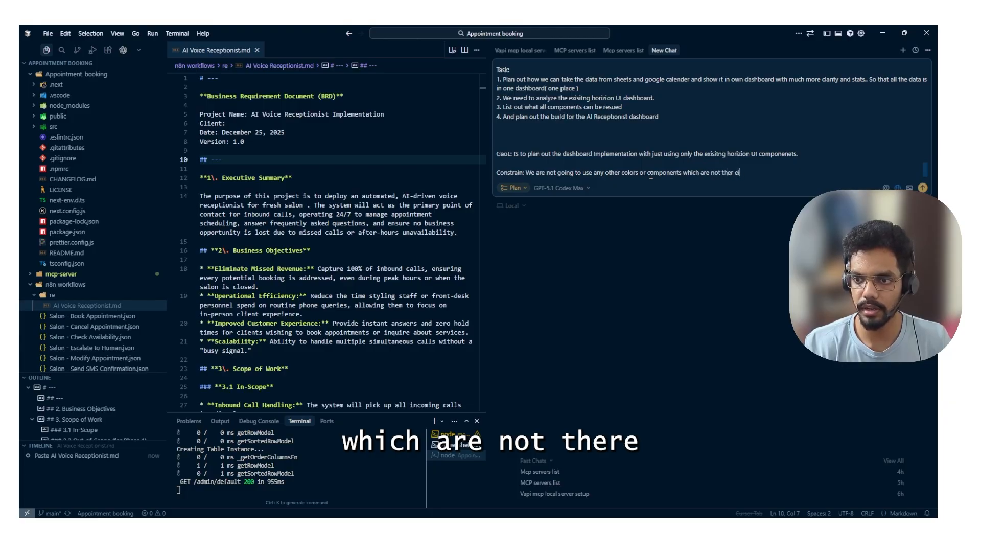
pyautogui.press('BackSpace')
pyautogui.press('BackSpace')
pyautogui.write('e in the ')
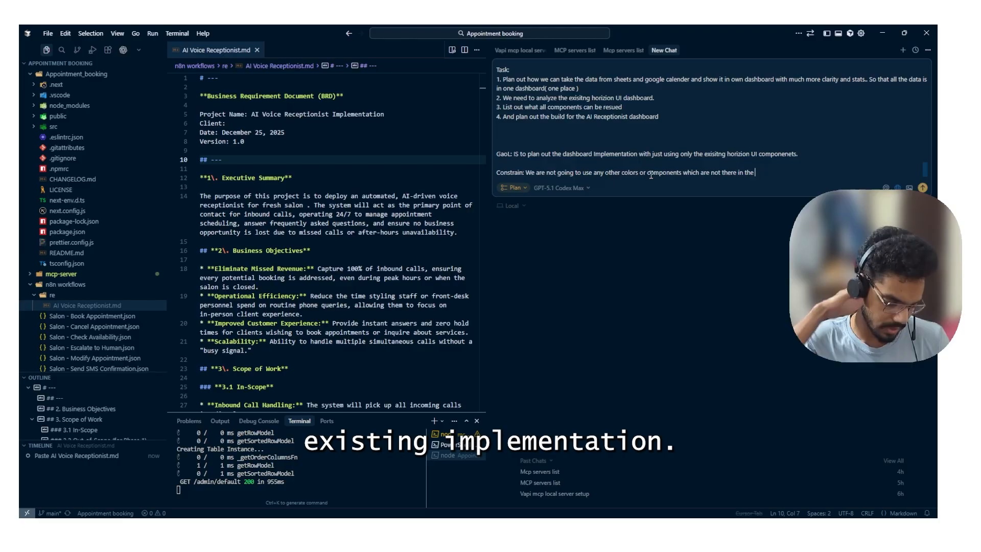
pyautogui.write('ex')
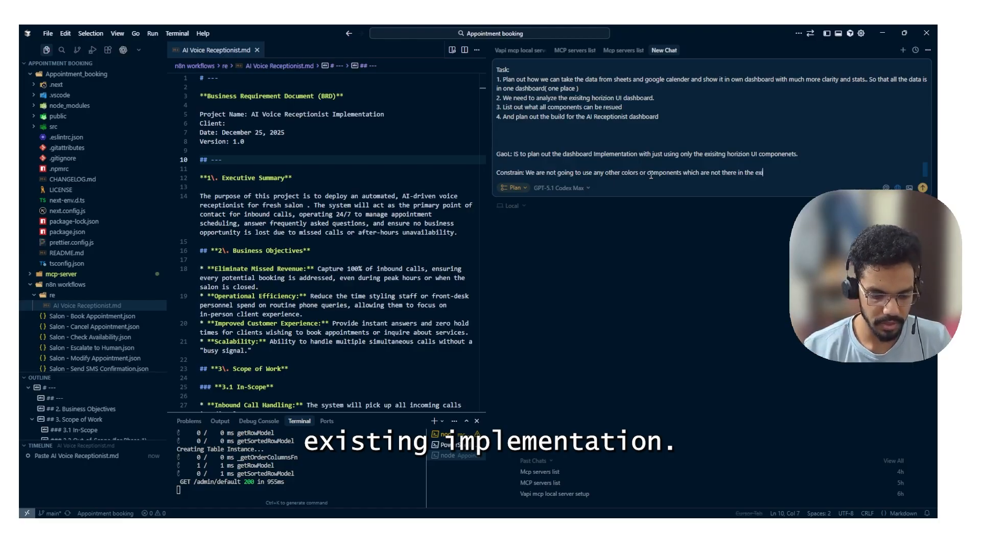
pyautogui.write('isitng eimplem')
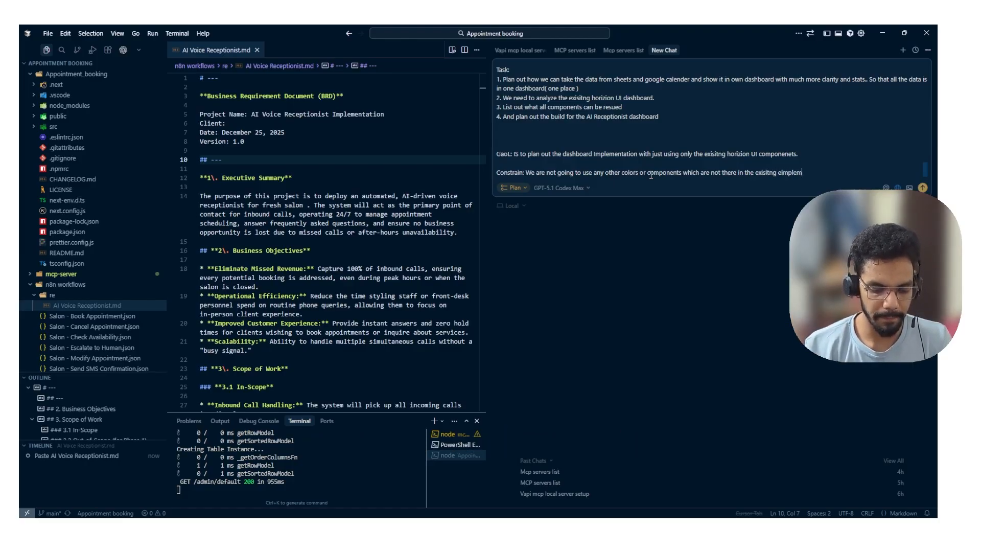
pyautogui.write('entaion')
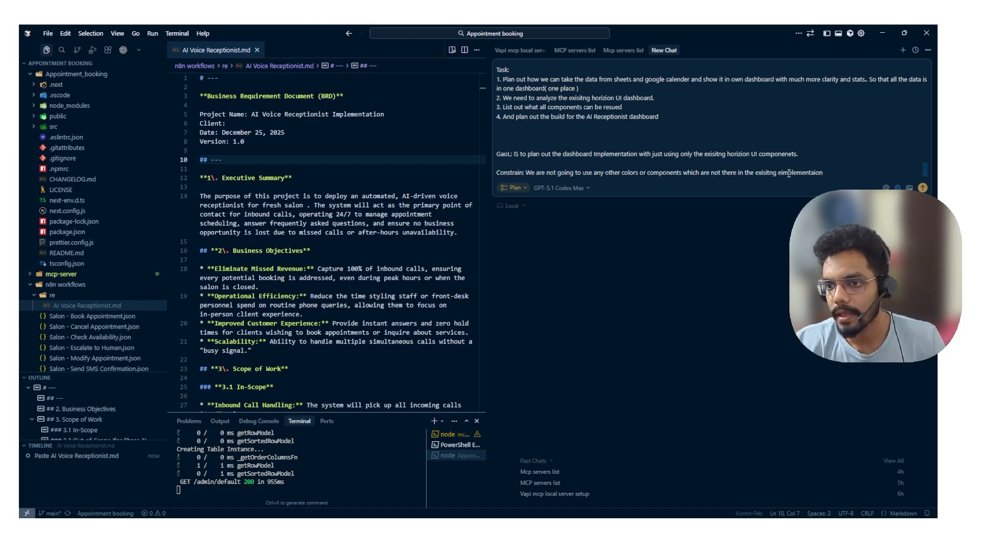
pyautogui.click(781, 173)
pyautogui.press('BackSpace')
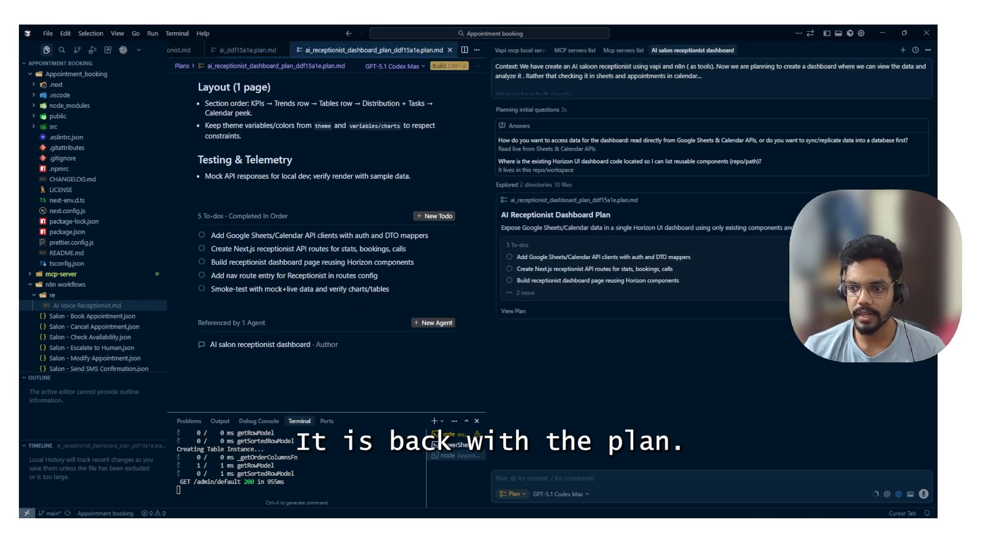
# Widen the plan editor and read the Approach section of the AI Receptionist Dashboard Plan, focusing on the Google Sheets and Calendar APIs point
pyautogui.scroll(10, 327, 245)
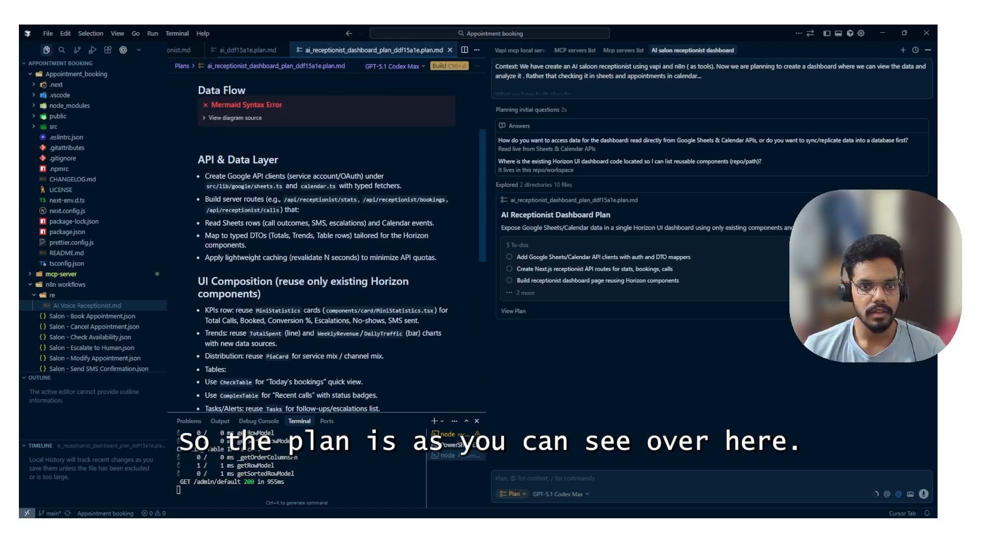
pyautogui.scroll(3, 327, 245)
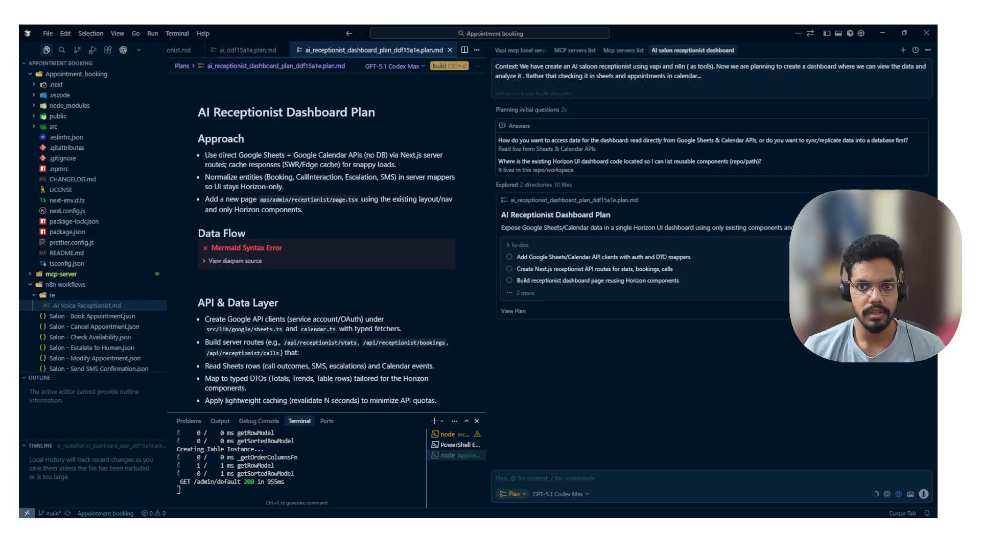
pyautogui.moveTo(486, 230); pyautogui.dragTo(715, 230)
pyautogui.scroll(-1, 282, 146)
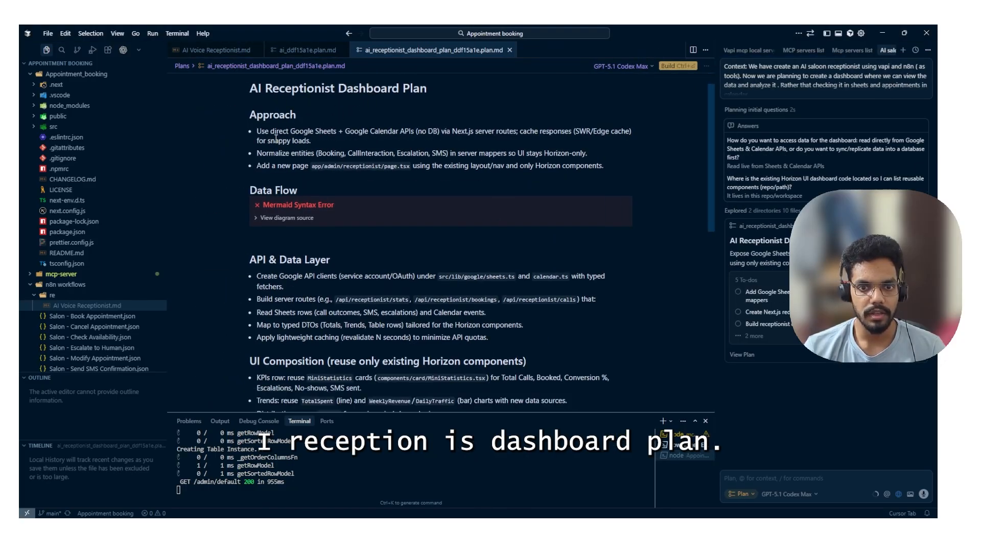
pyautogui.moveTo(256, 132); pyautogui.dragTo(407, 134)
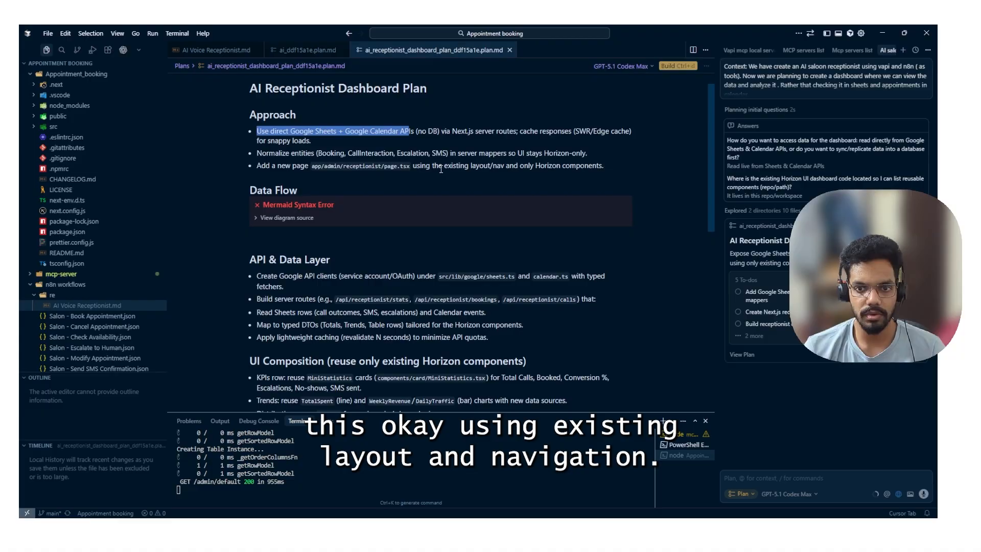
# Review the plan's API & Data Layer points on Google API clients, server routes, Sheets rows, typed DTOs and caching
pyautogui.scroll(-2, 452, 186)
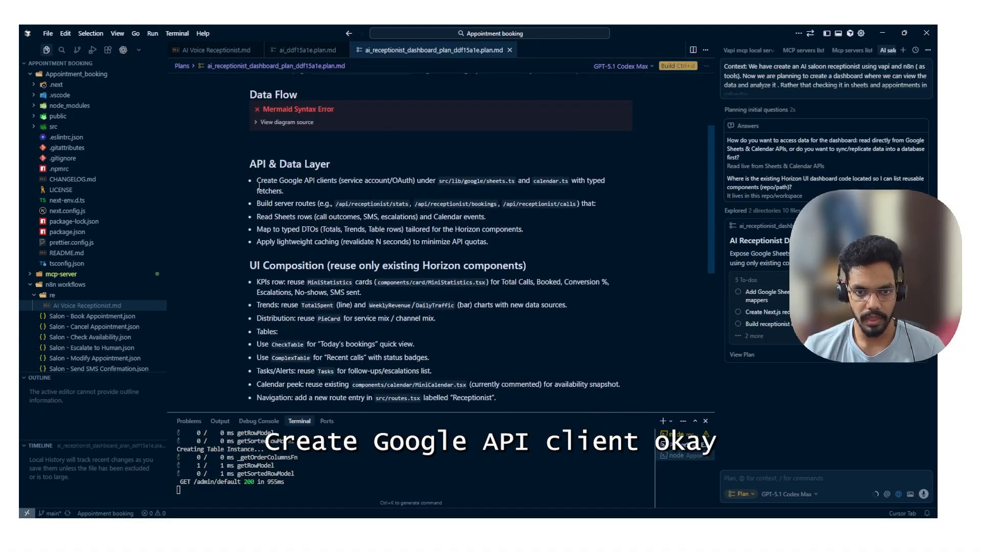
pyautogui.moveTo(257, 182); pyautogui.dragTo(352, 184)
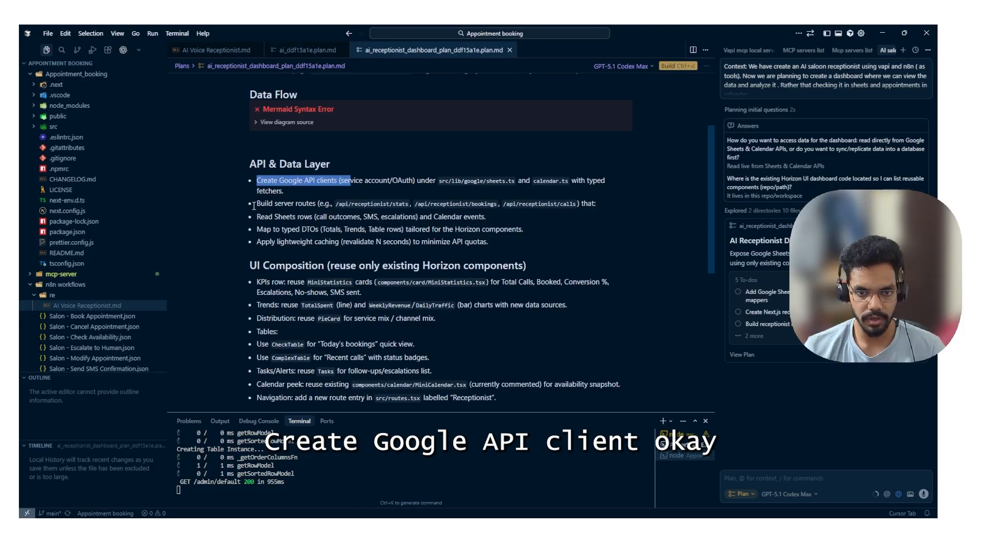
pyautogui.moveTo(254, 204); pyautogui.dragTo(361, 204)
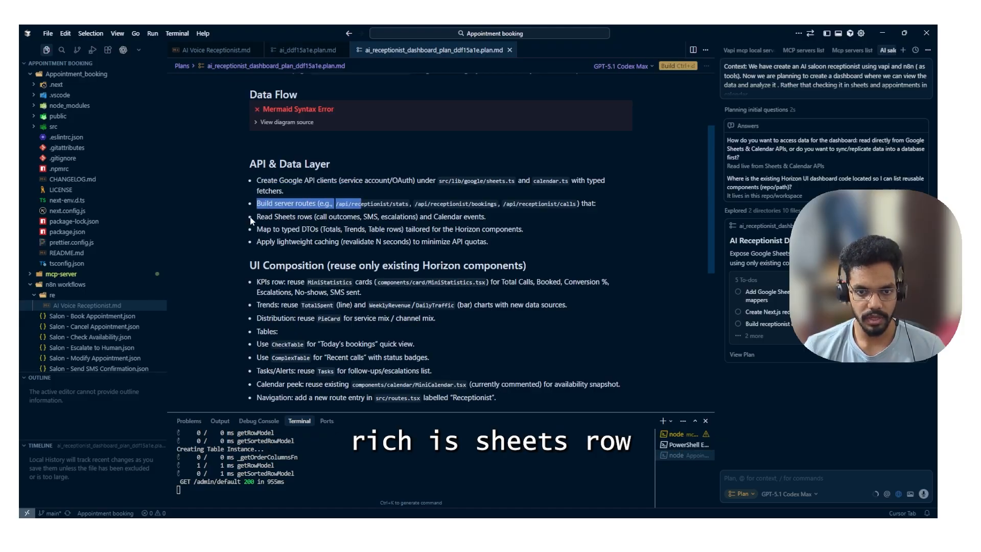
pyautogui.moveTo(252, 221); pyautogui.dragTo(486, 219)
pyautogui.click(312, 243)
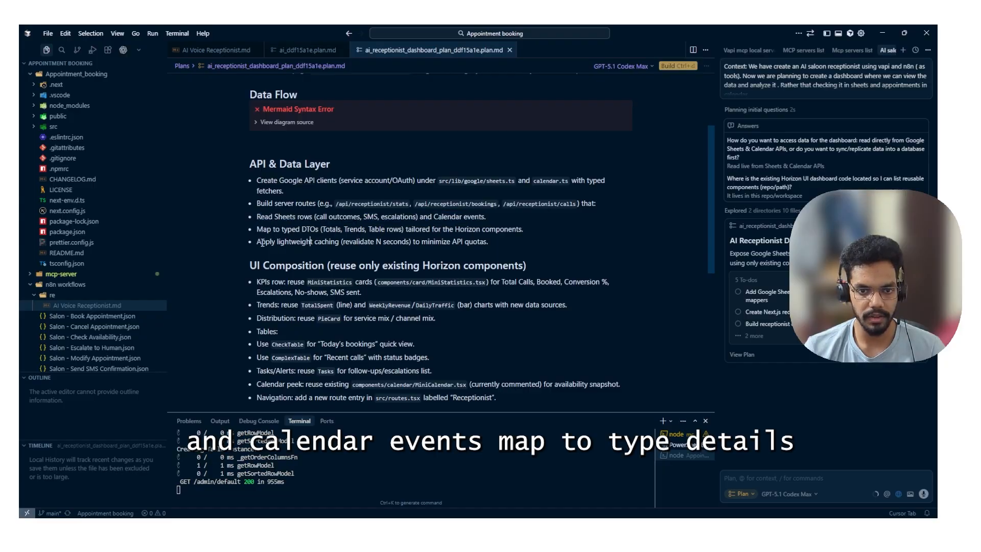
pyautogui.moveTo(247, 235)
pyautogui.mouseDown()
pyautogui.moveTo(293, 235)
pyautogui.moveTo(234, 231)
pyautogui.mouseUp()
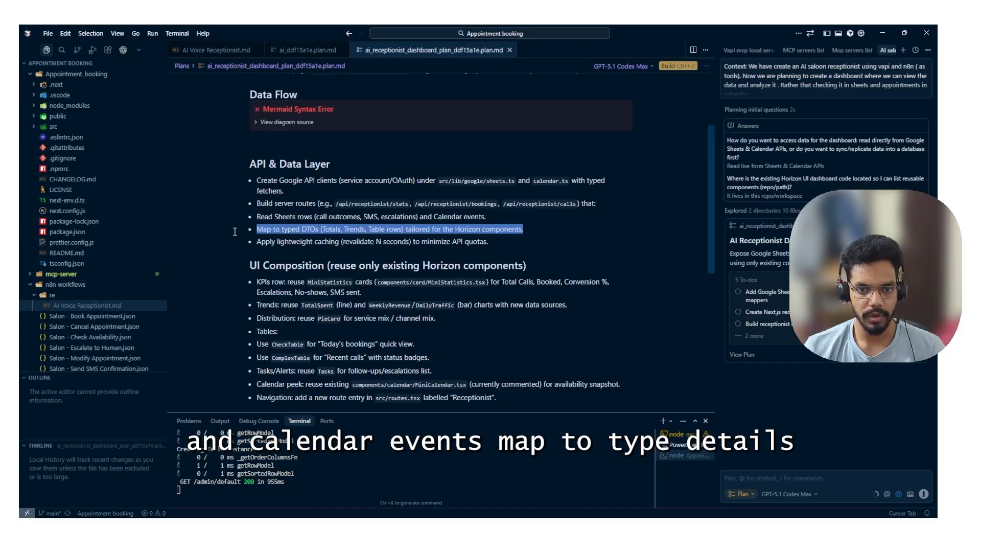
pyautogui.click(556, 255)
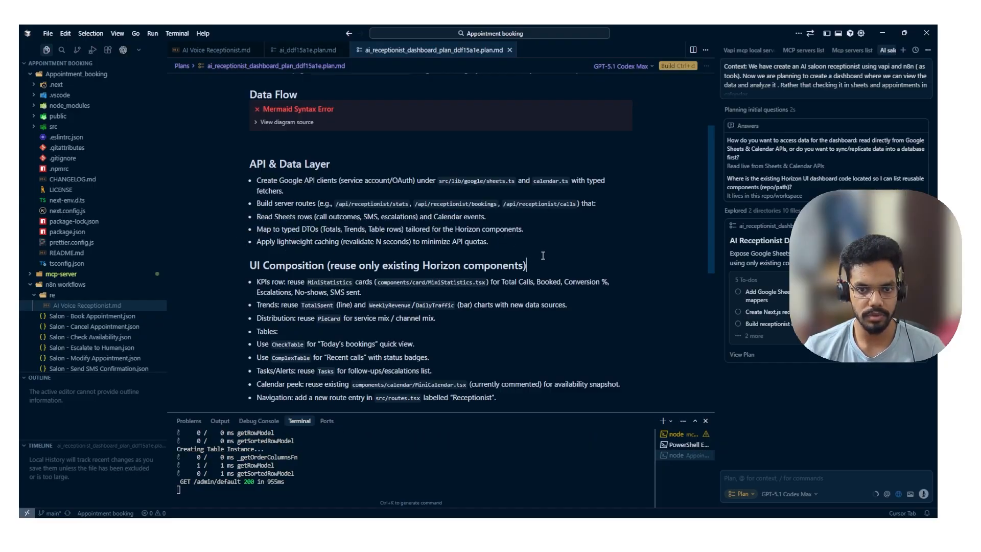
# Review the plan's UI Composition section, including CheckTable and ComplexTable, and continue through the layout, testing and to-do sections
pyautogui.scroll(-2, 543, 255)
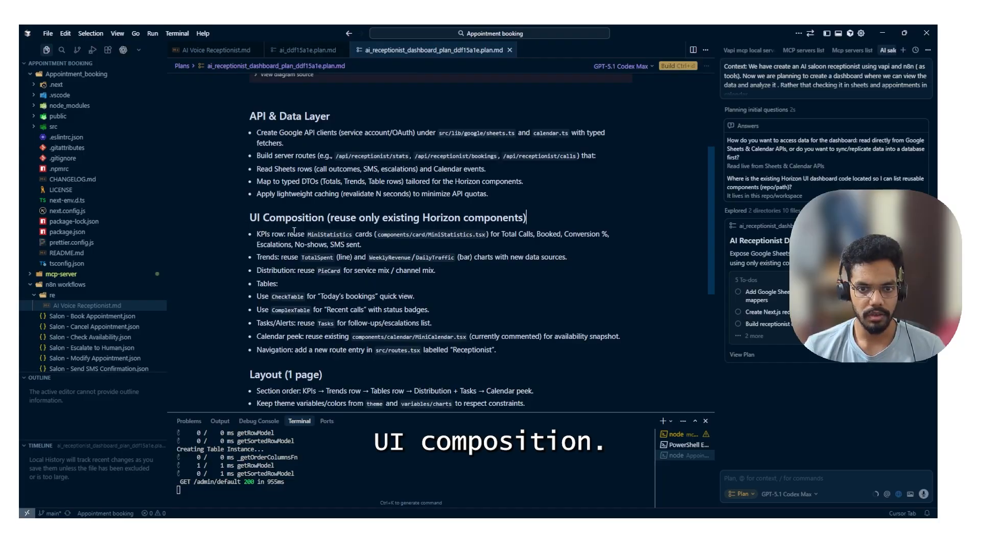
pyautogui.scroll(-2, 397, 233)
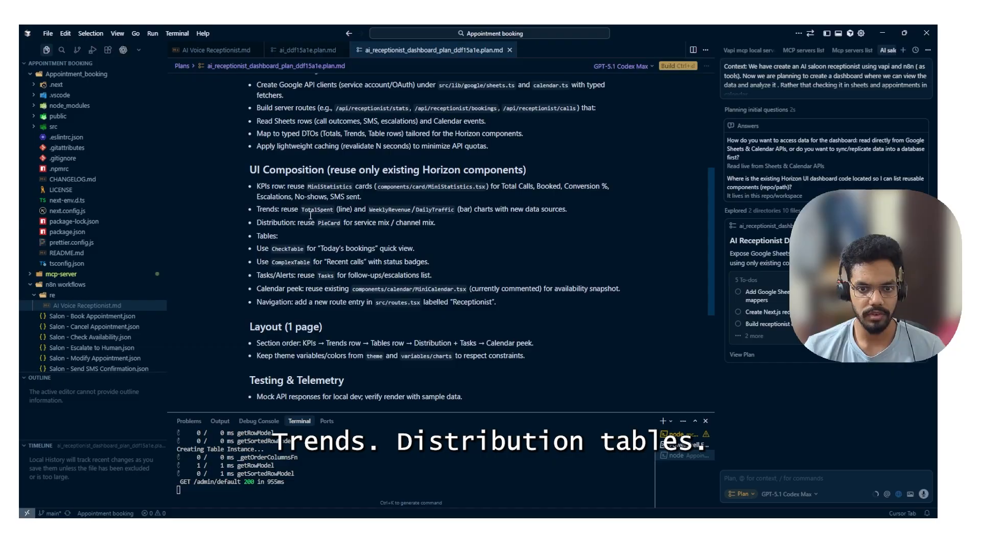
pyautogui.doubleClick(278, 252)
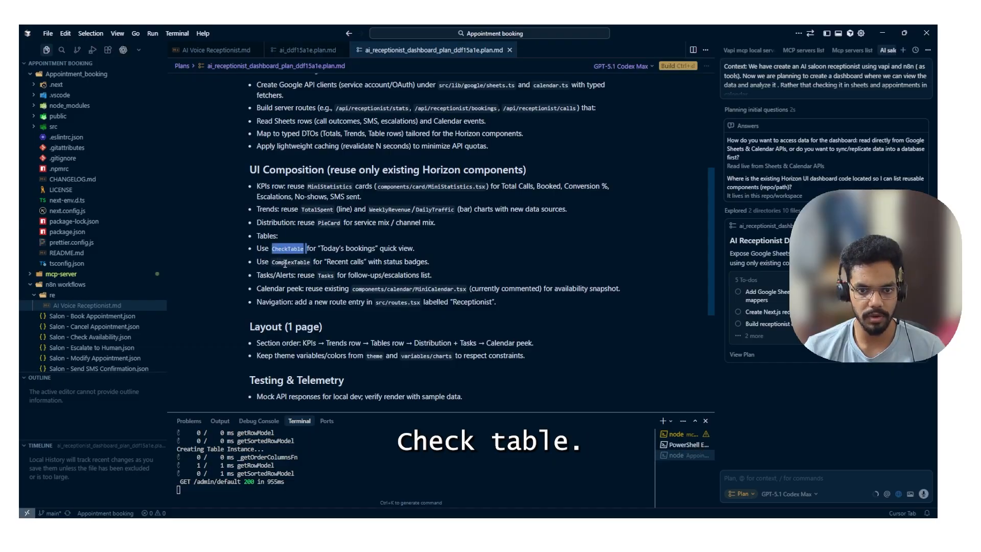
pyautogui.doubleClick(285, 262)
pyautogui.scroll(-5, 471, 275)
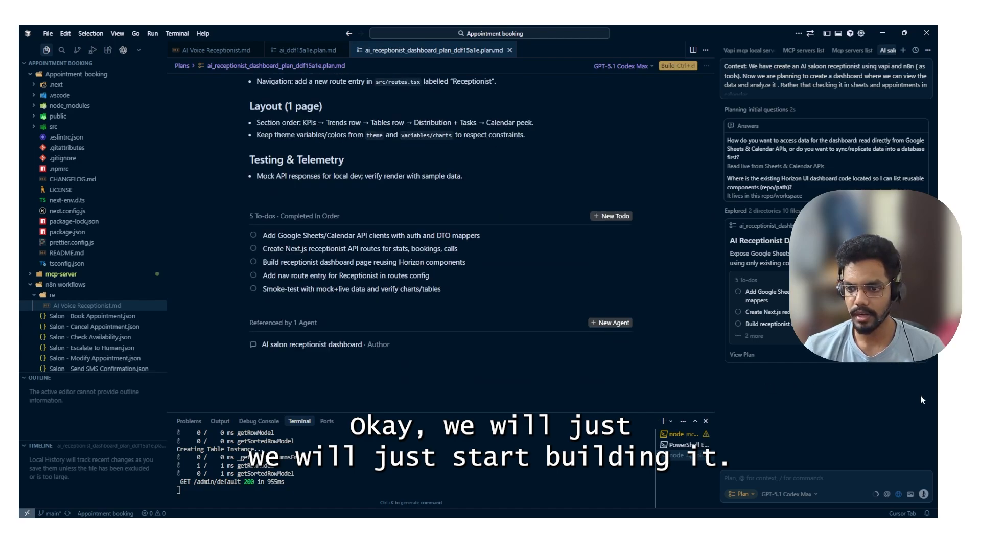
# Build the AI Receptionist Dashboard Plan and review the agent's implementation summary and next steps in a widened chat pane
pyautogui.hotkey('ctrl', 'Return')
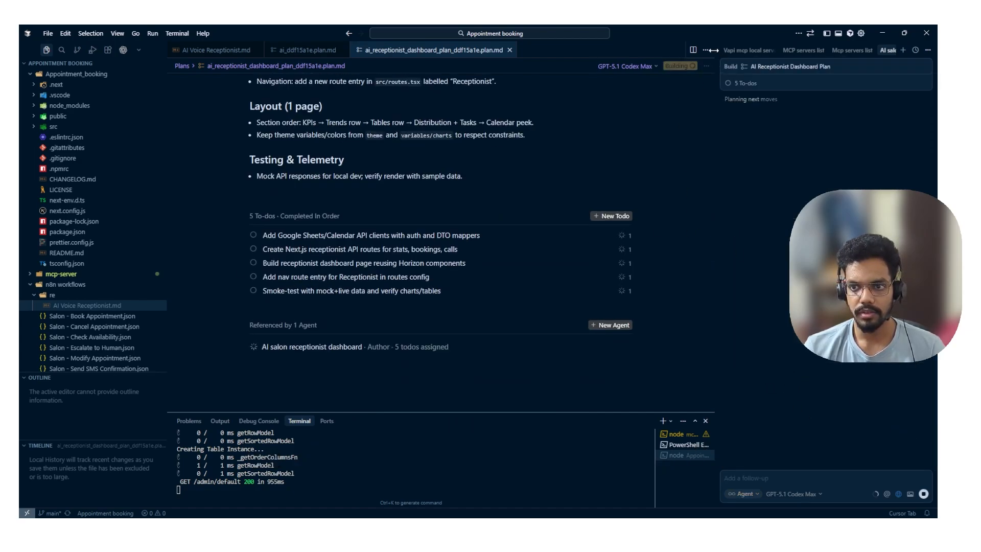
pyautogui.moveTo(714, 49); pyautogui.dragTo(646, 49)
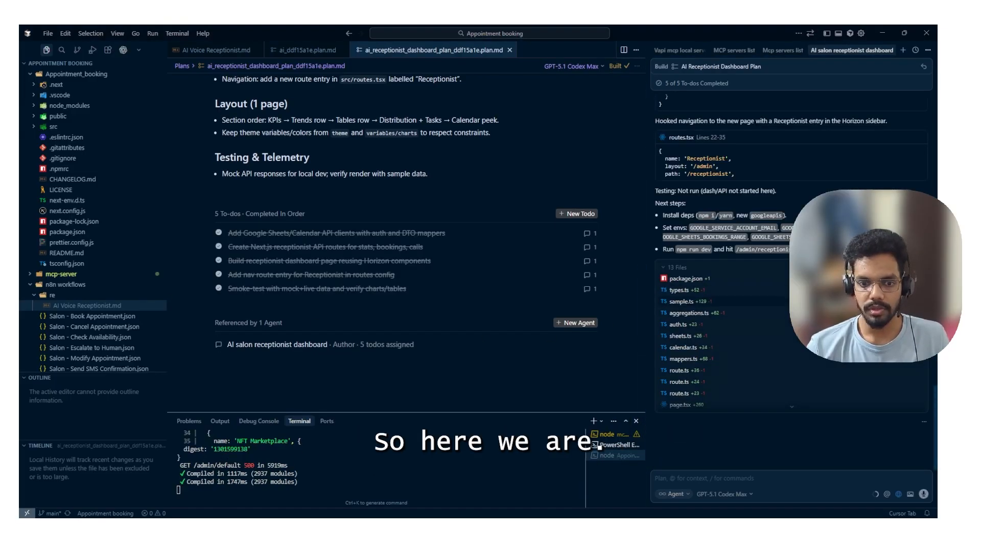
pyautogui.scroll(2, 694, 431)
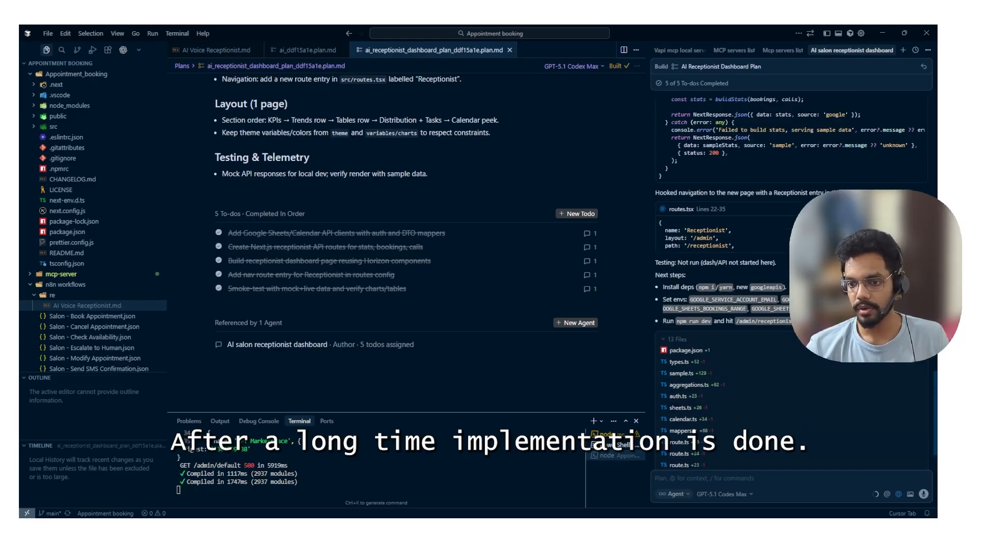
pyautogui.scroll(-2, 694, 430)
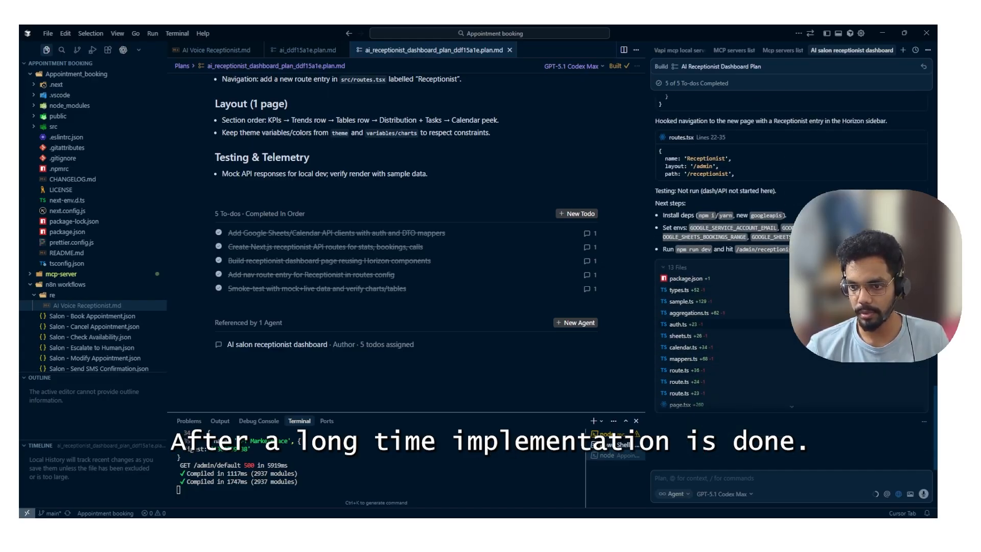
pyautogui.scroll(4, 711, 323)
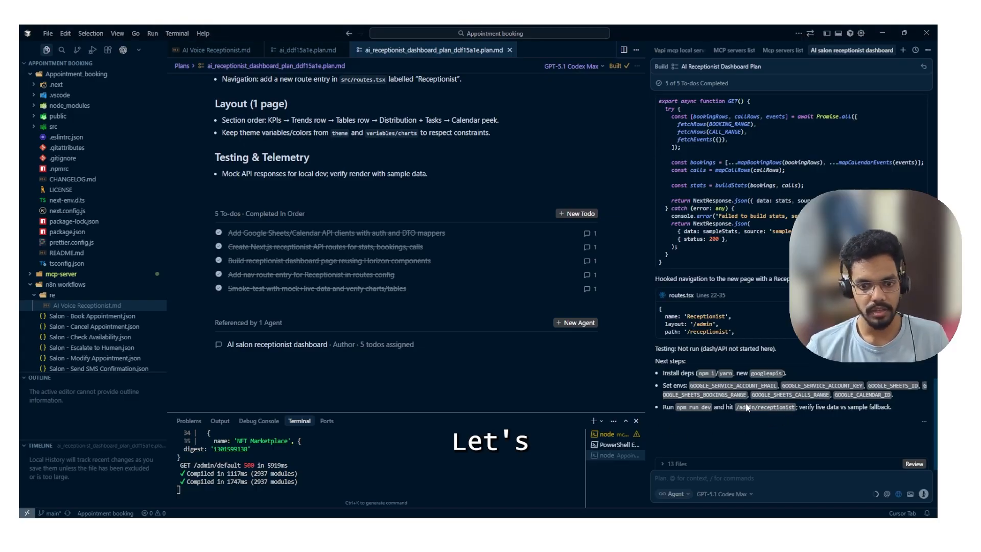
# Switch to the browser, open the dashboard's Receptionist page and copy its build error
pyautogui.click(888, 29)
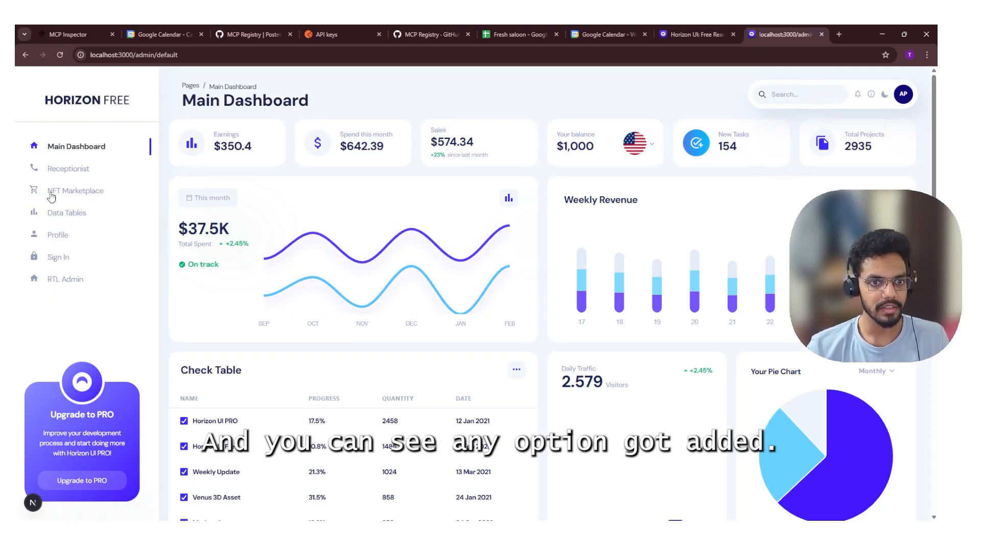
pyautogui.click(64, 169)
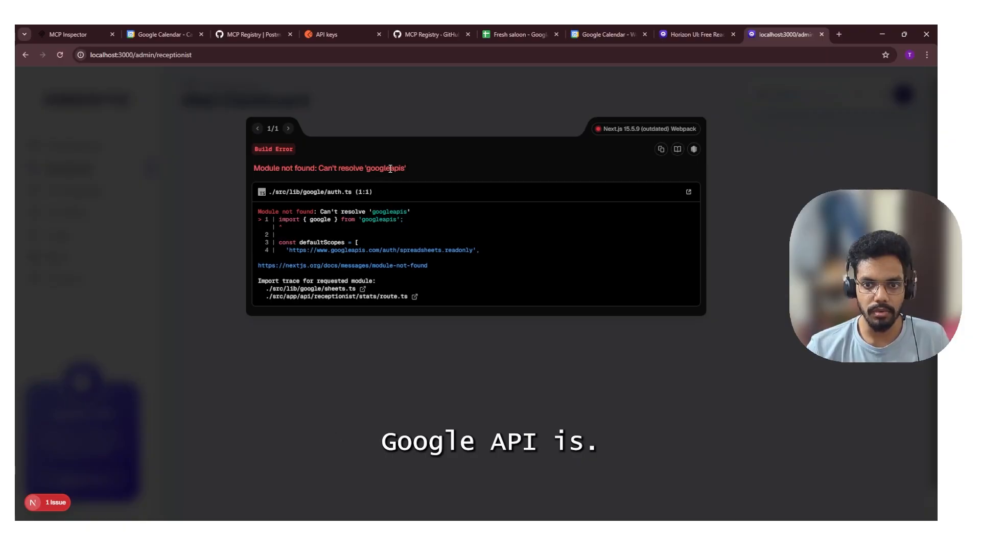
pyautogui.click(661, 149)
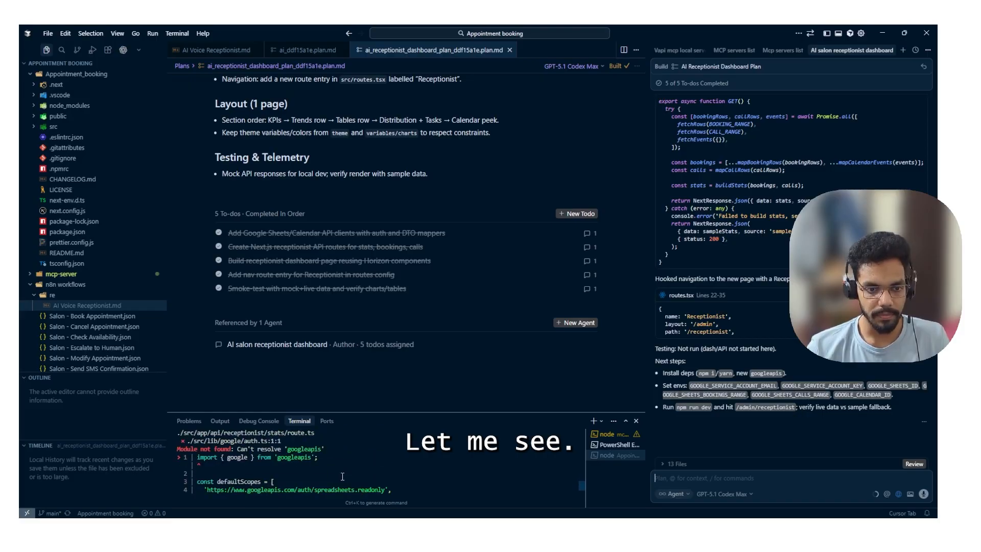
# Trace the googleapis module error in Cursor's terminal output and open the receptionist stats route.ts file it references
pyautogui.scroll(-2, 301, 465)
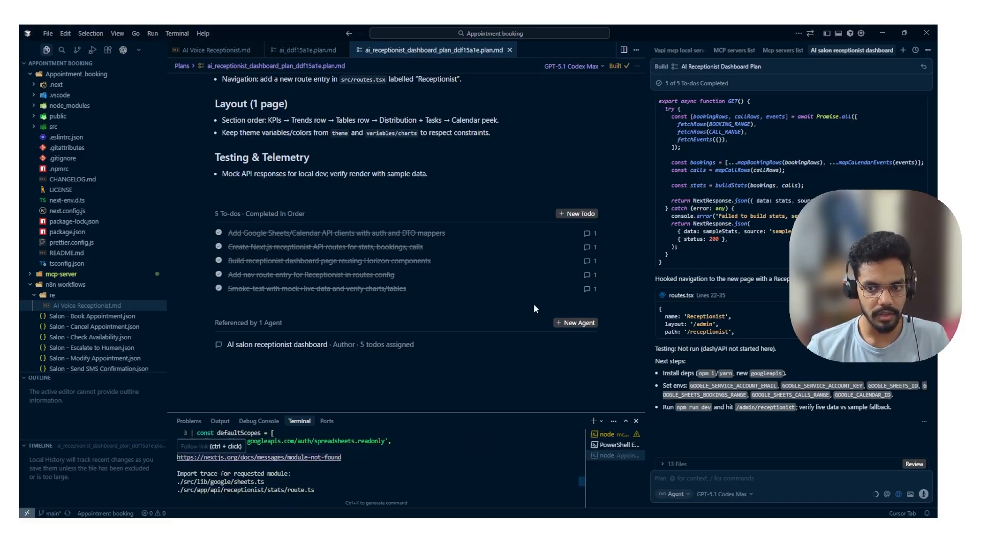
pyautogui.scroll(1, 393, 446)
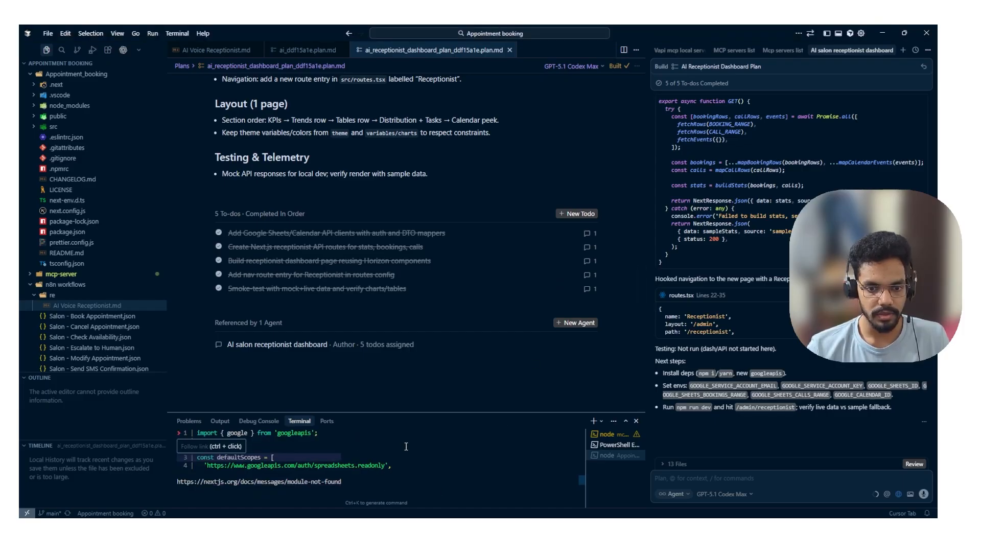
pyautogui.scroll(1, 292, 452)
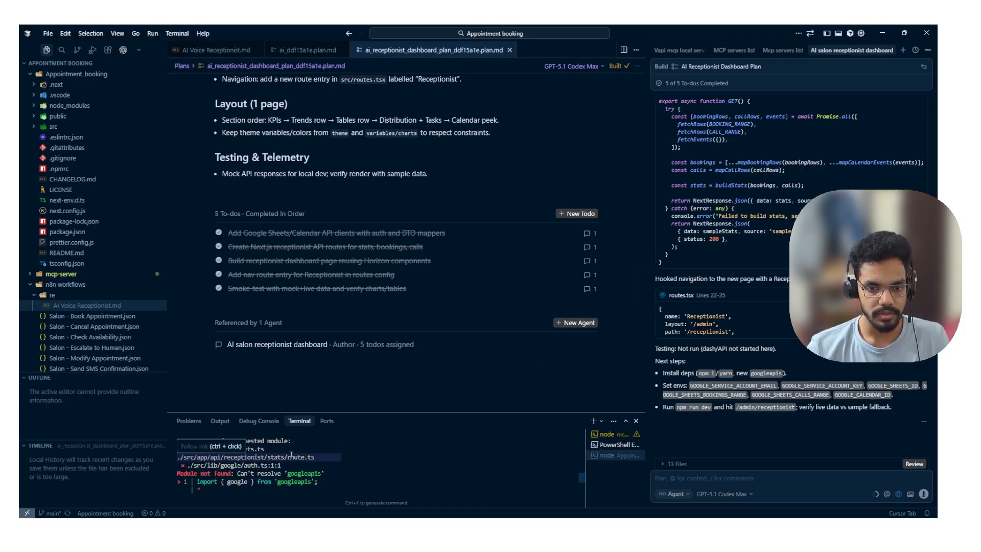
pyautogui.scroll(1, 292, 455)
pyautogui.keyDown('ctrl'); pyautogui.click(254, 458); pyautogui.keyUp('ctrl')
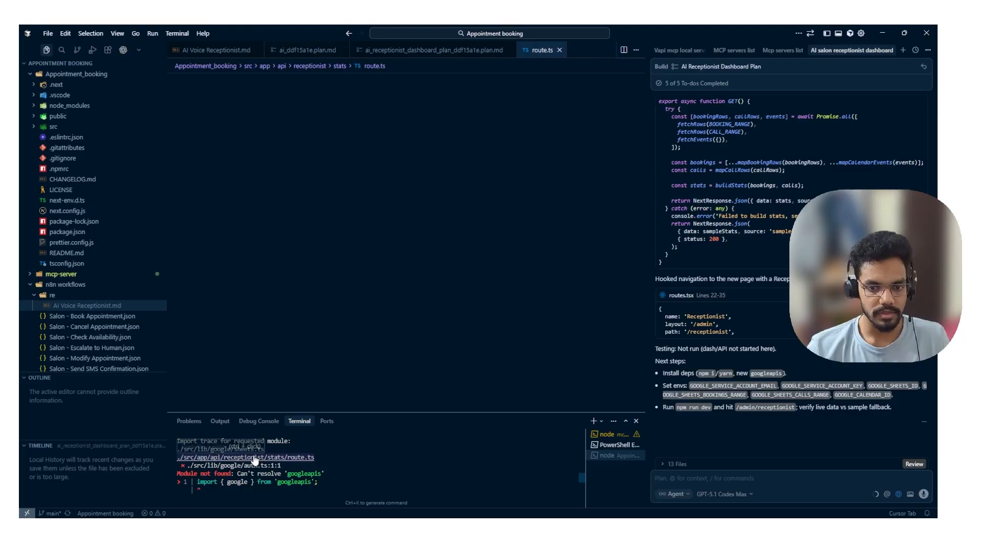
pyautogui.click(436, 94)
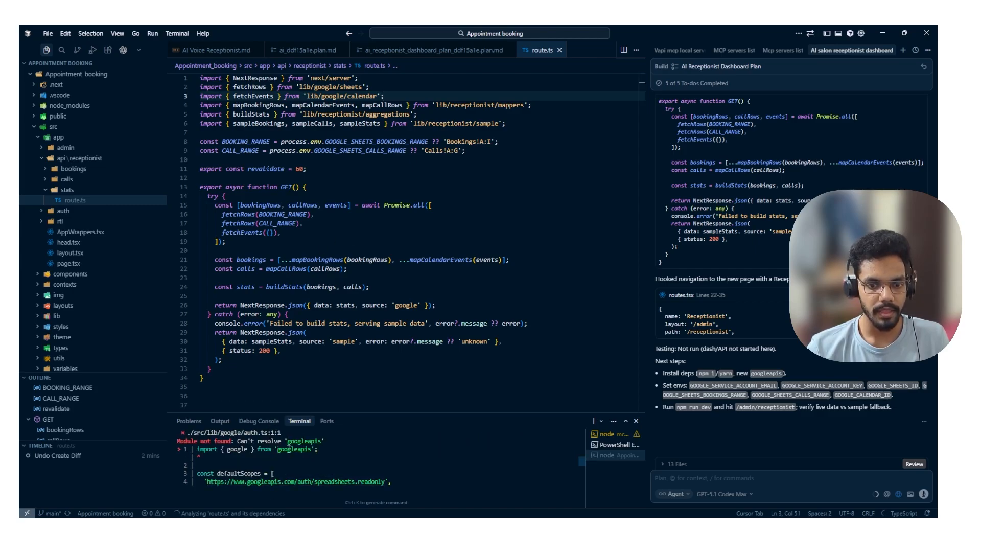
# Open the auth.ts file referenced by the terminal error and examine its googleapis import and authentication code
pyautogui.keyDown('ctrl'); pyautogui.click(230, 433); pyautogui.keyUp('ctrl')
pyautogui.click(474, 106)
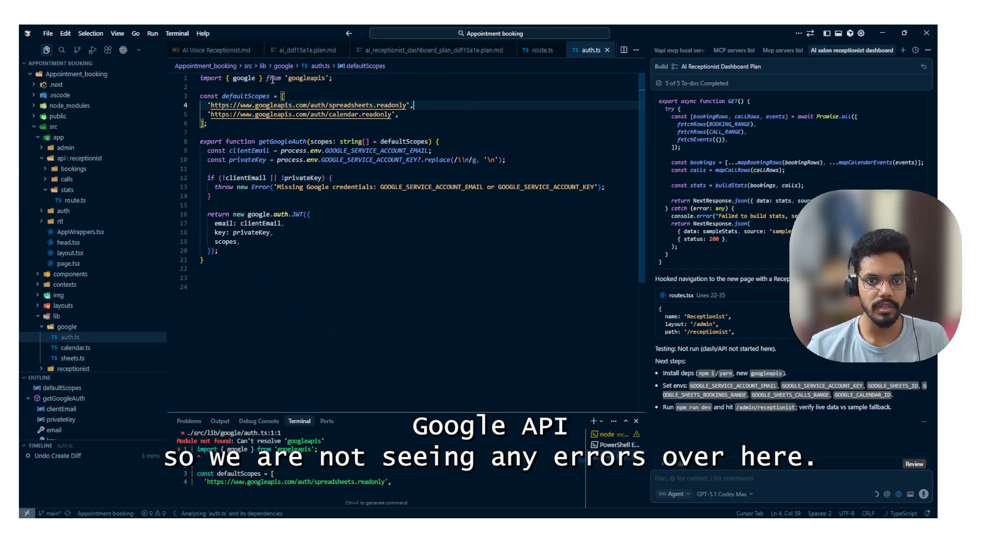
pyautogui.scroll(-5, 585, 263)
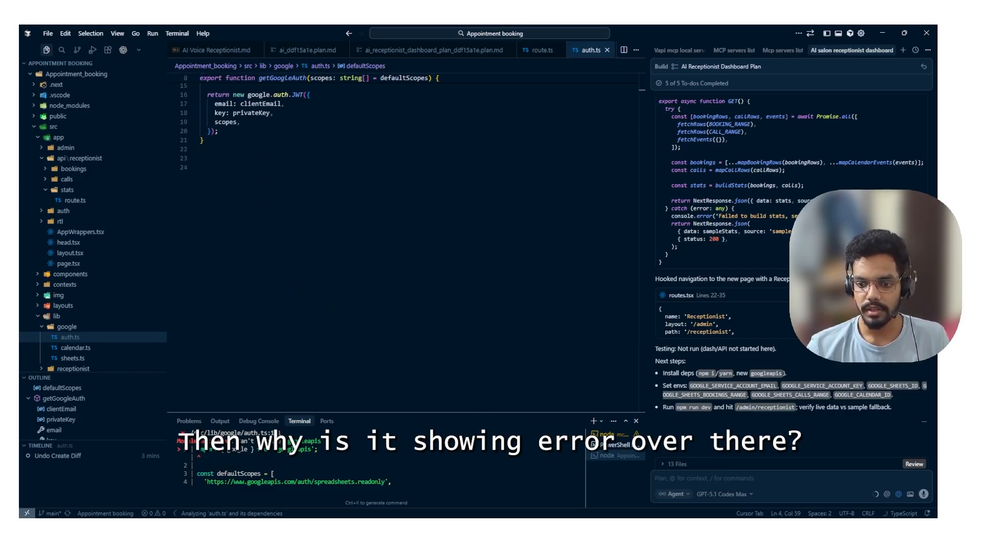
pyautogui.scroll(5, 539, 258)
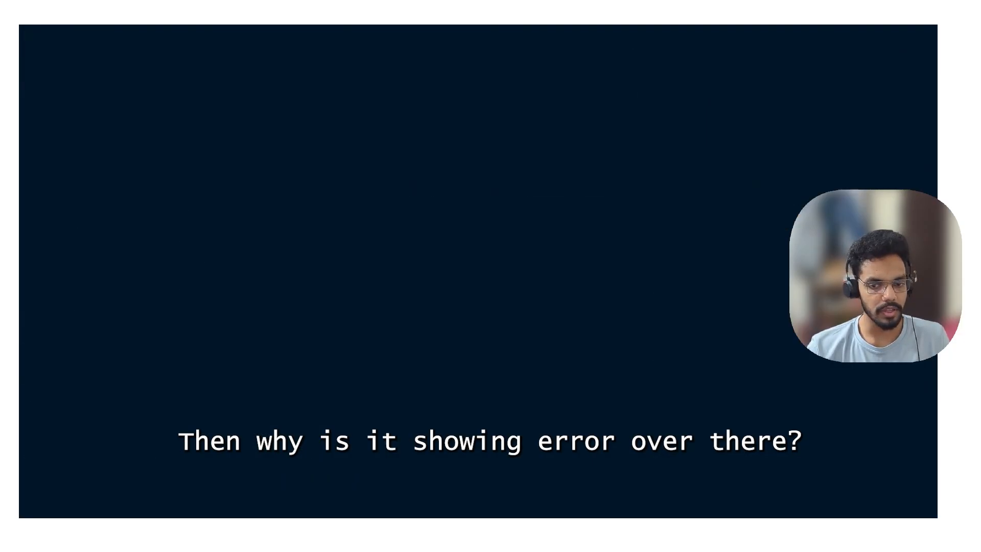
# Switch to the browser, copy the Receptionist page's googleapis build error again and return to Cursor
pyautogui.hotkey('alt', 'Tab')
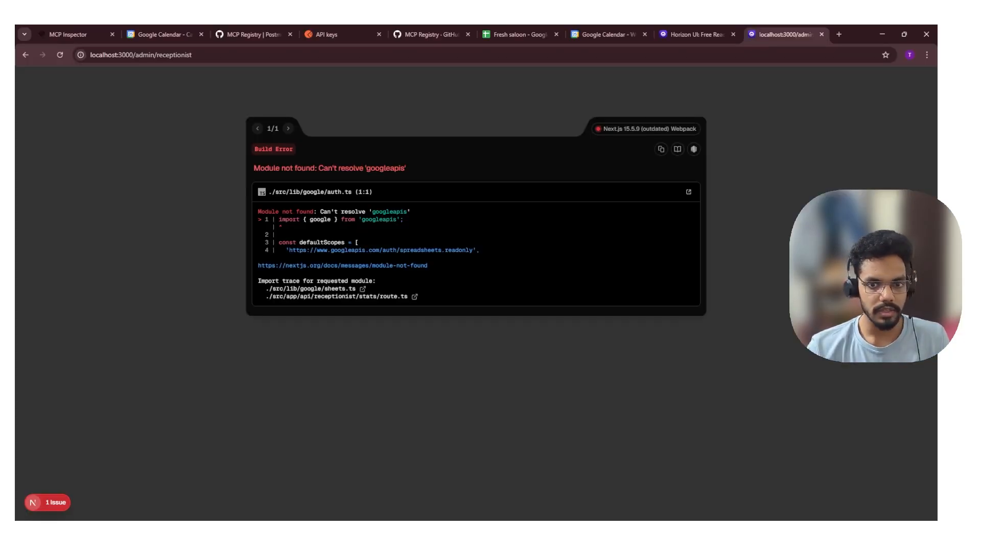
pyautogui.click(662, 149)
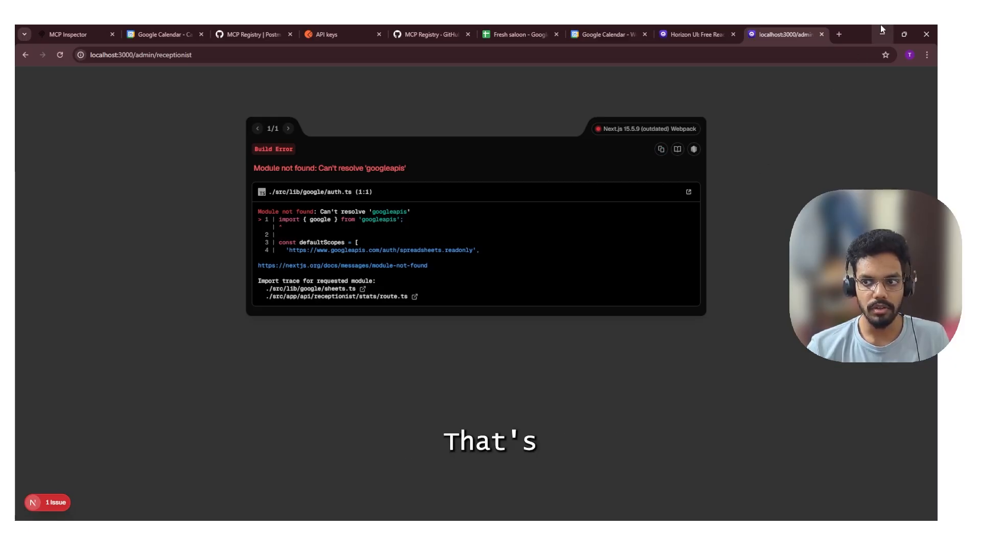
pyautogui.hotkey('alt', 'Tab')
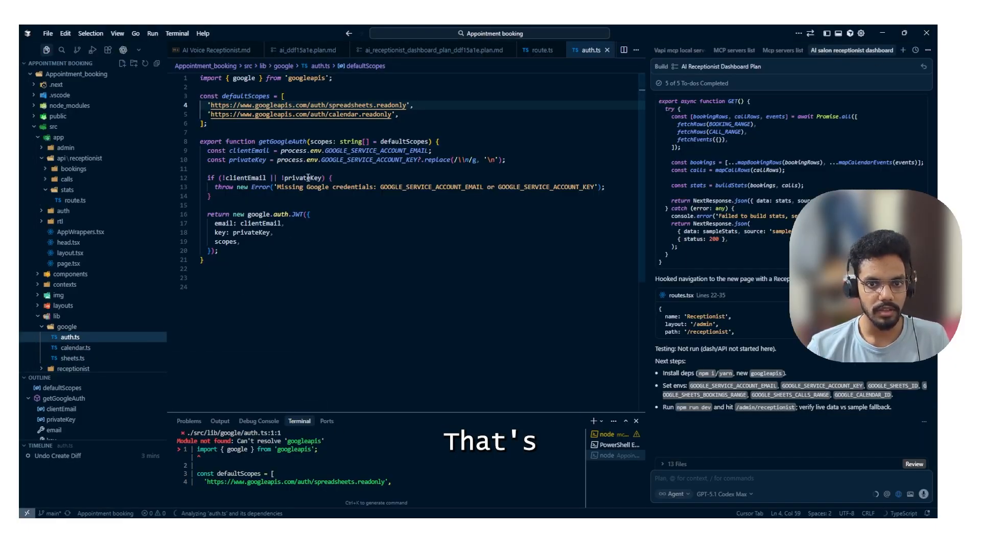
# Examine the dev server's terminal output down to the googleapis module error
pyautogui.click(436, 115)
pyautogui.scroll(-2, 413, 486)
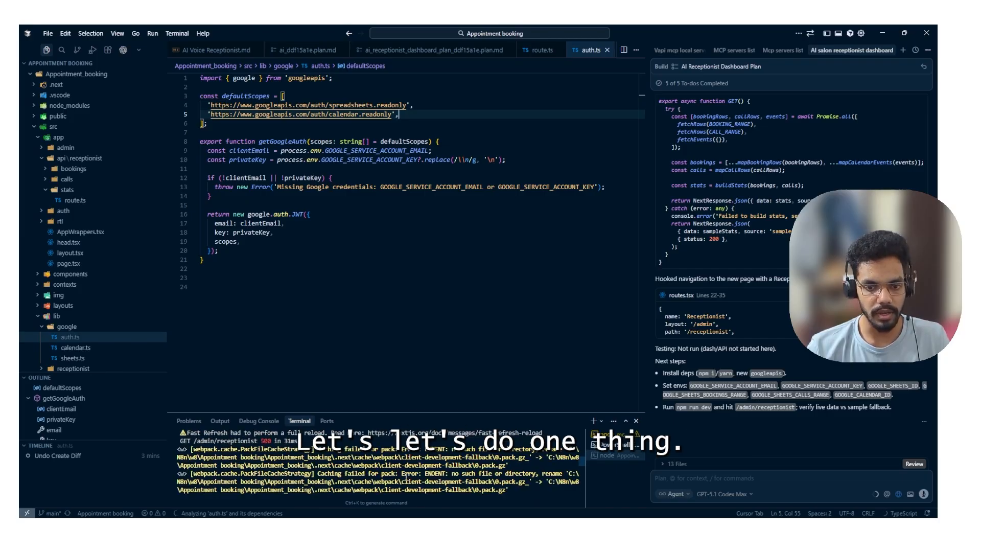
pyautogui.scroll(-6, 405, 481)
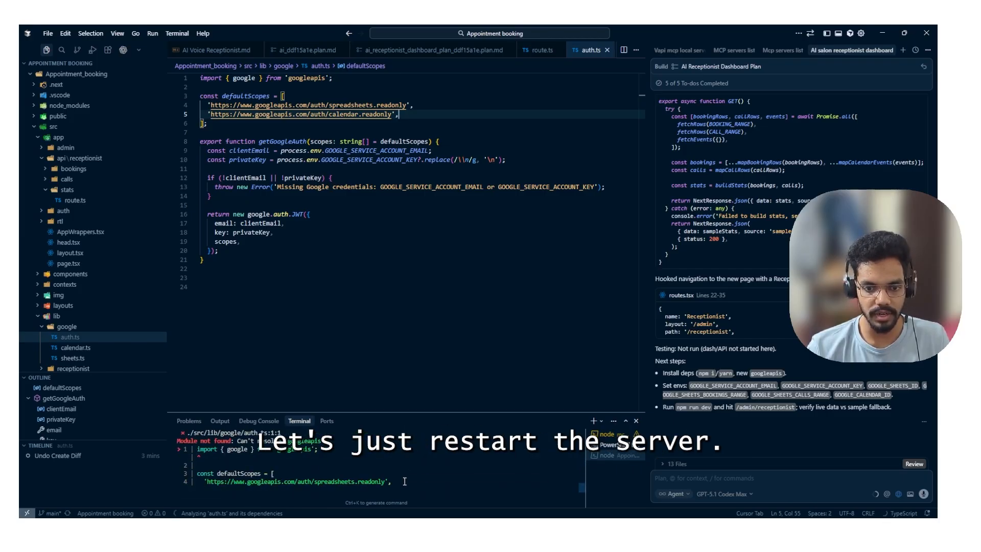
# Stop the running dev server in Cursor's terminal and clear the terminal output with cls
pyautogui.click(403, 481)
pyautogui.hotkey('ctrl', 'c')
pyautogui.hotkey('ctrl', 'c')
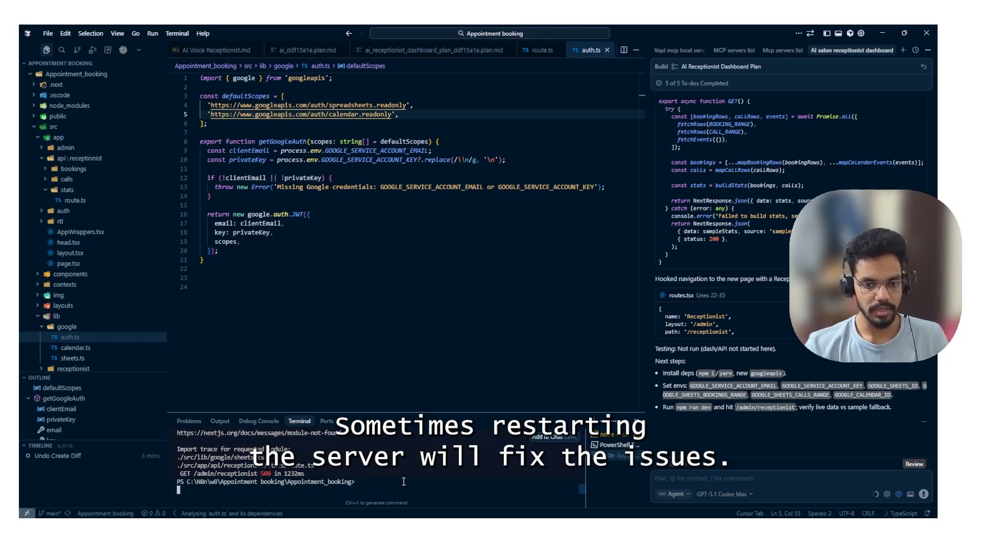
pyautogui.write('cls')
pyautogui.press('Return')
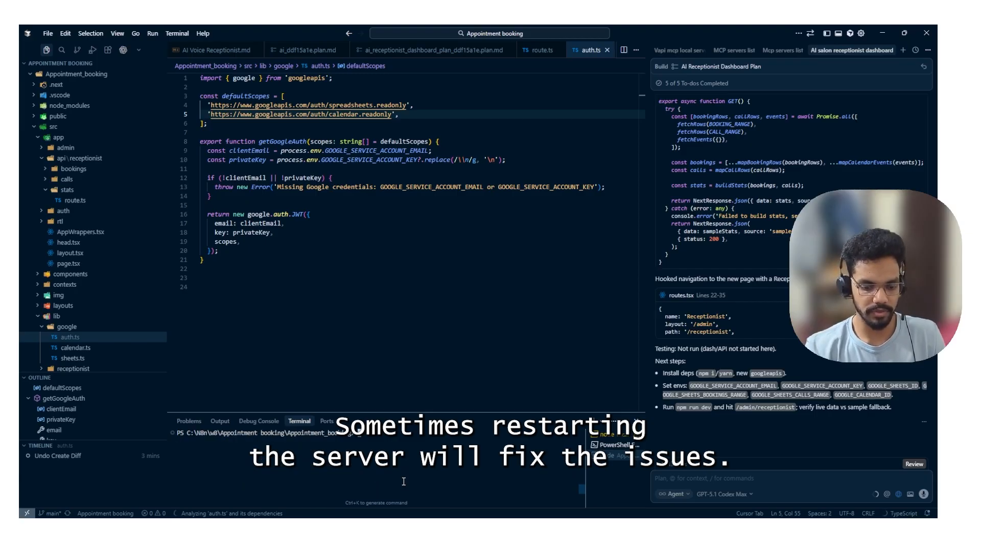
# Install the project's dependencies with npm i and start the dev server with npm run dev
pyautogui.write('npm i')
pyautogui.press('Return')
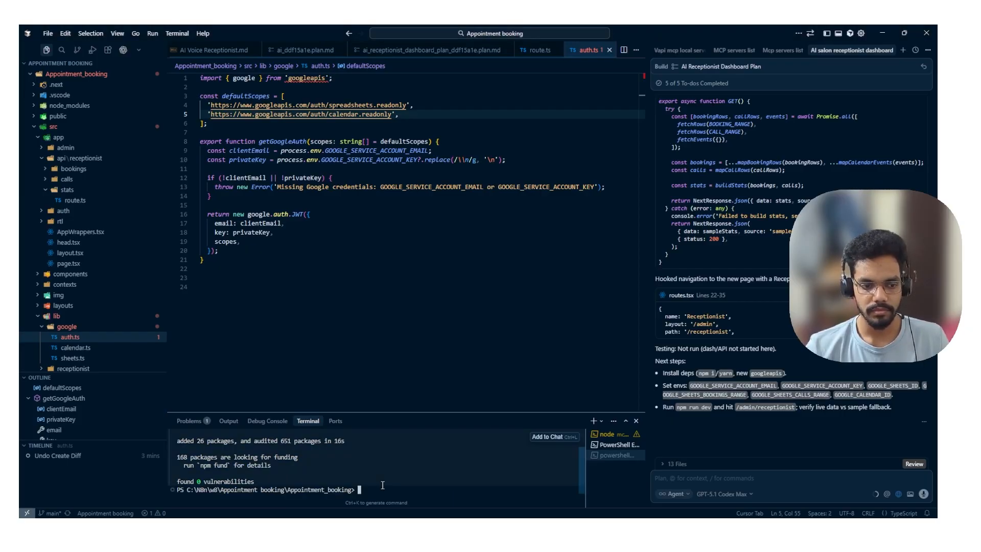
pyautogui.write('npm ru')
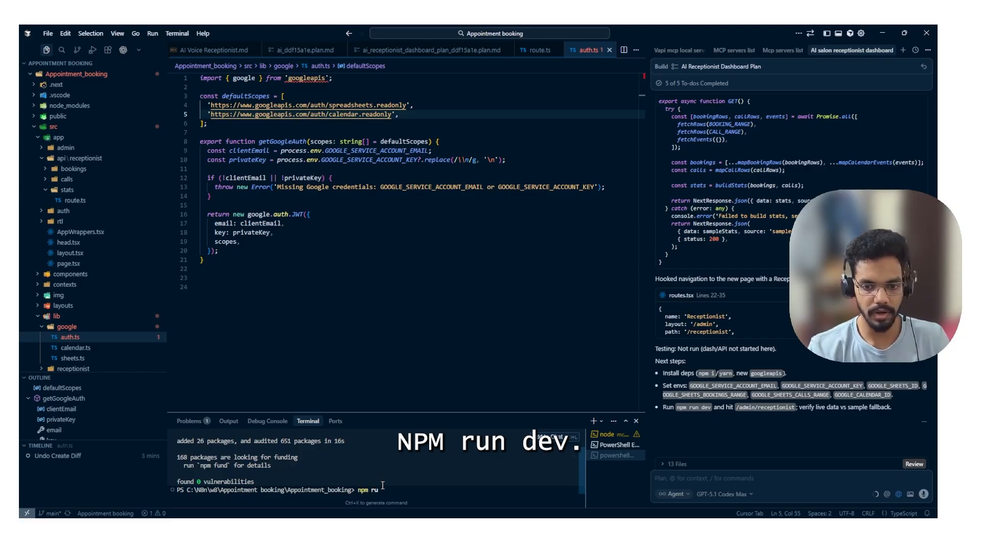
pyautogui.write('n dev')
pyautogui.press('Return')
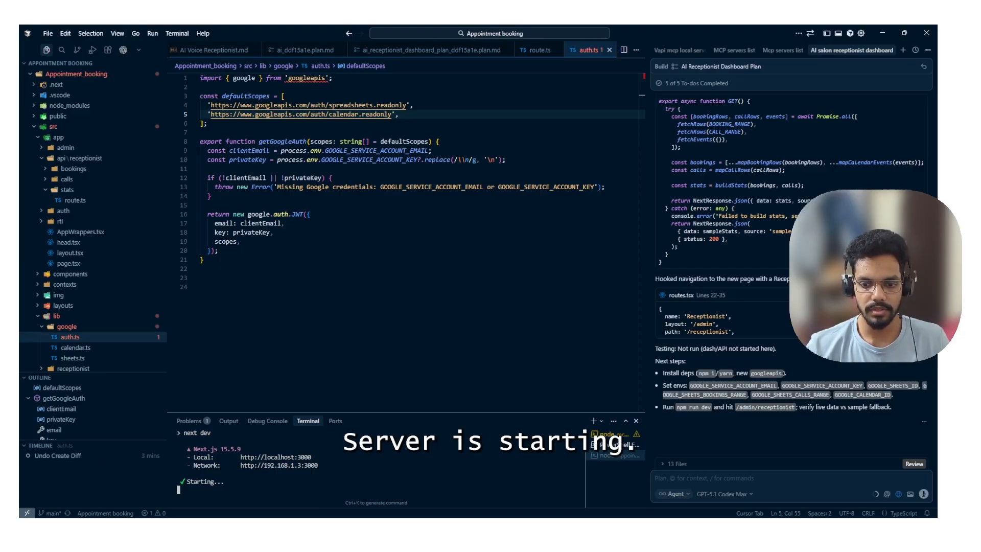
# Check the Receptionist page's reload in the browser and its compile progress in Cursor's terminal, ending on the page
pyautogui.hotkey('alt', 'Tab')
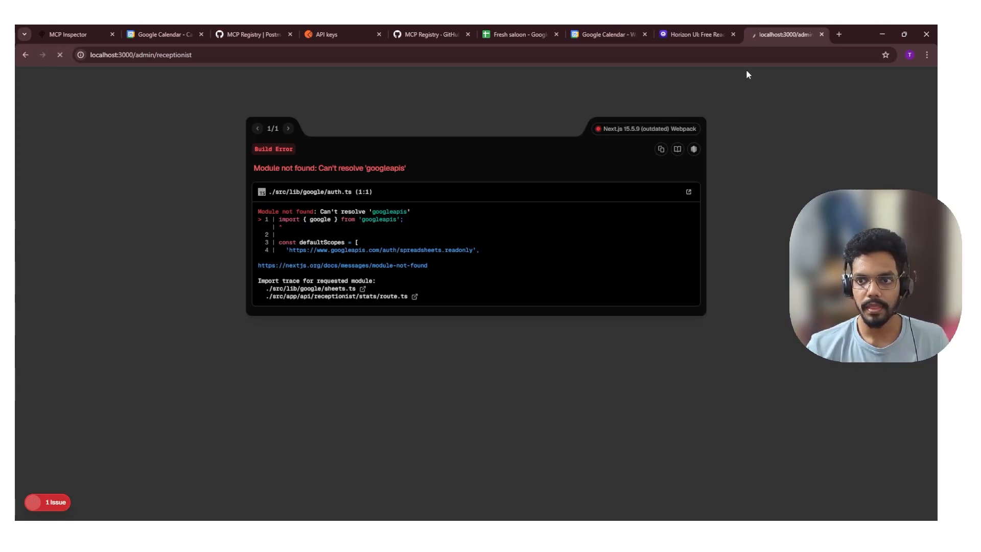
pyautogui.click(884, 35)
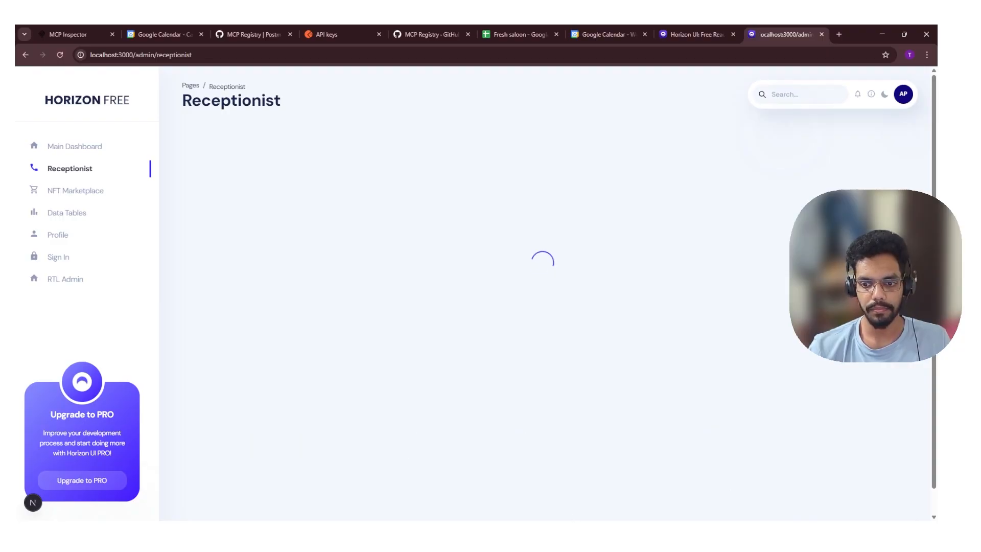
pyautogui.hotkey('alt', 'Tab')
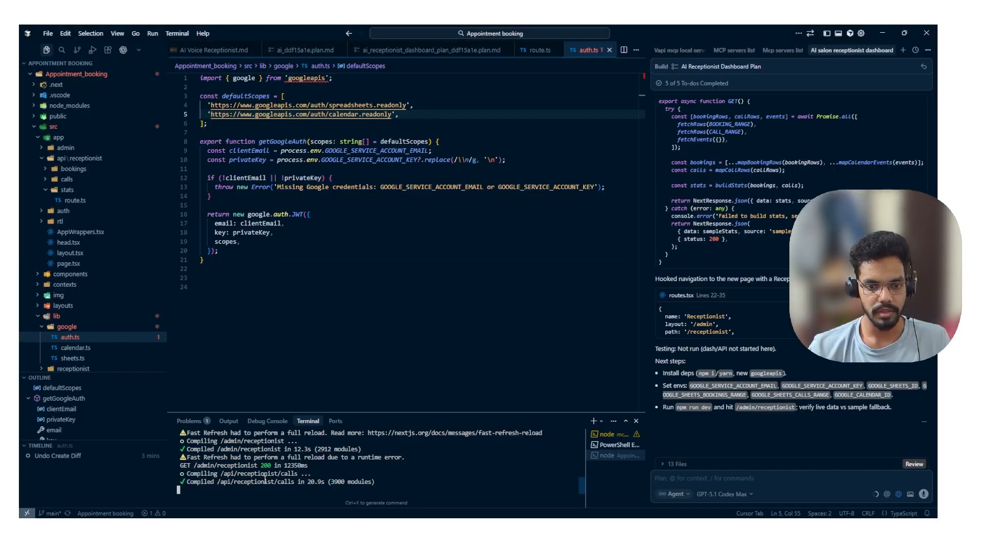
pyautogui.hotkey('alt', 'Tab')
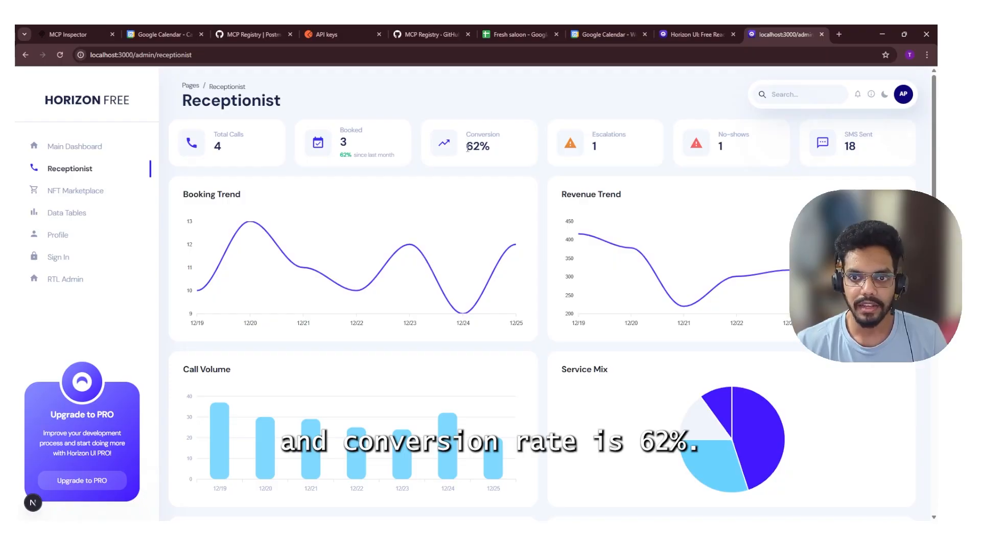
# Examine the Conversion, Escalations, No-shows and SMS Sent summary cards on the Receptionist page
pyautogui.moveTo(466, 147); pyautogui.dragTo(494, 150)
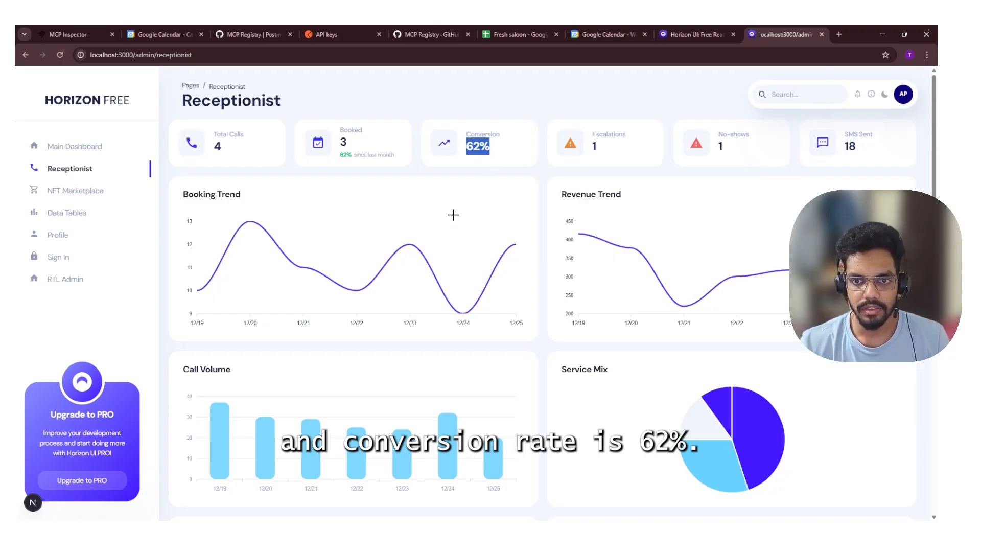
pyautogui.click(470, 172)
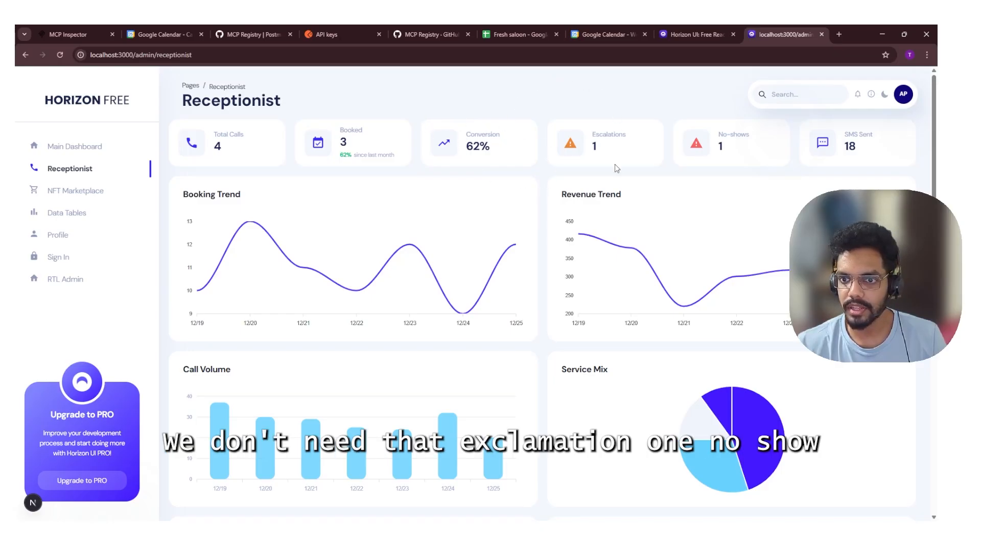
pyautogui.doubleClick(596, 144)
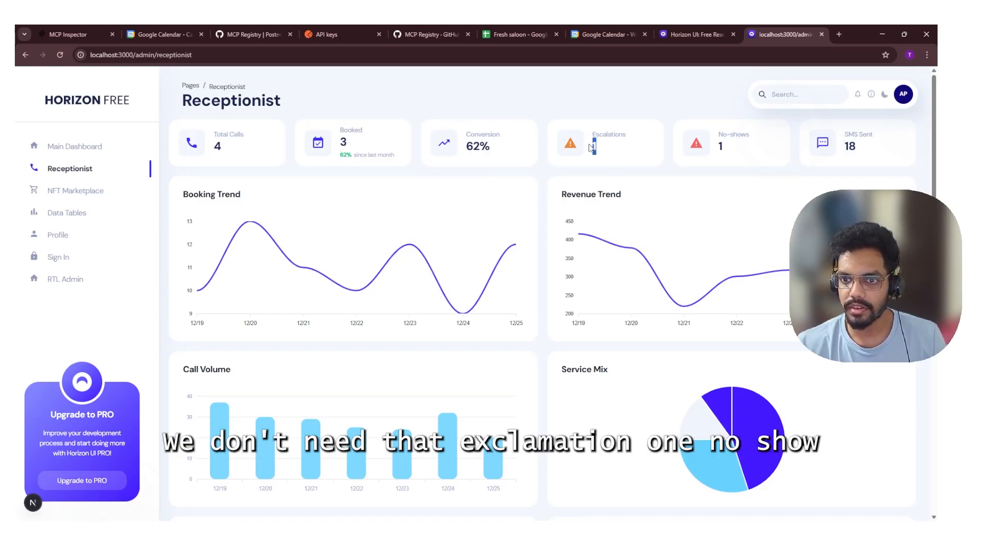
pyautogui.click(634, 156)
pyautogui.moveTo(716, 153); pyautogui.dragTo(711, 153)
pyautogui.click(825, 154)
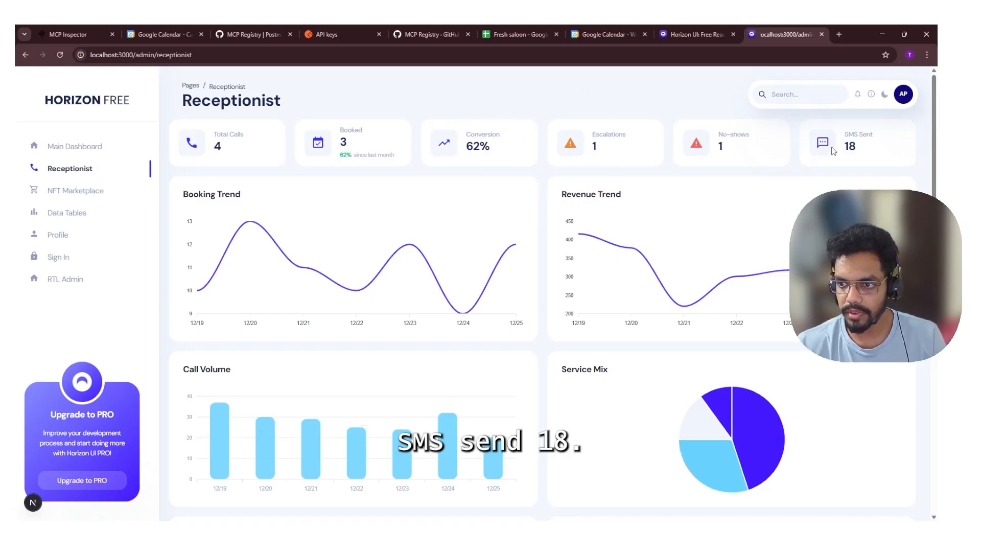
pyautogui.click(851, 183)
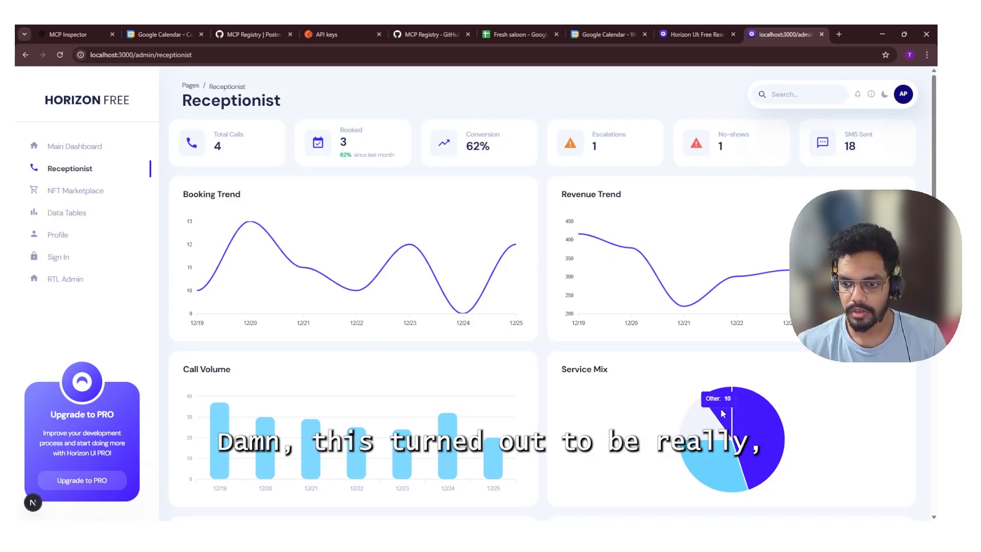
# Examine the Check Table's booking rows, including the customer names and booked services
pyautogui.scroll(-5, 534, 281)
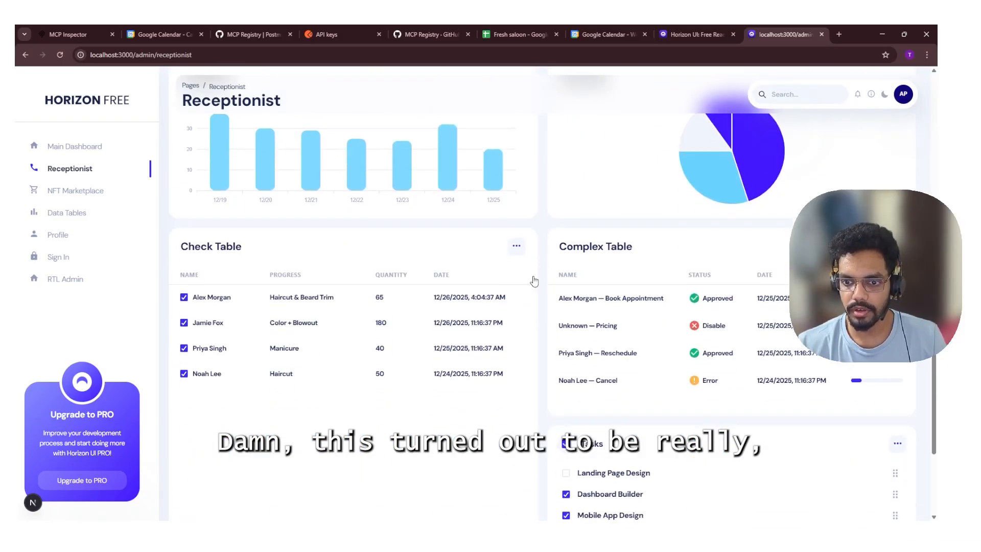
pyautogui.scroll(-2, 534, 280)
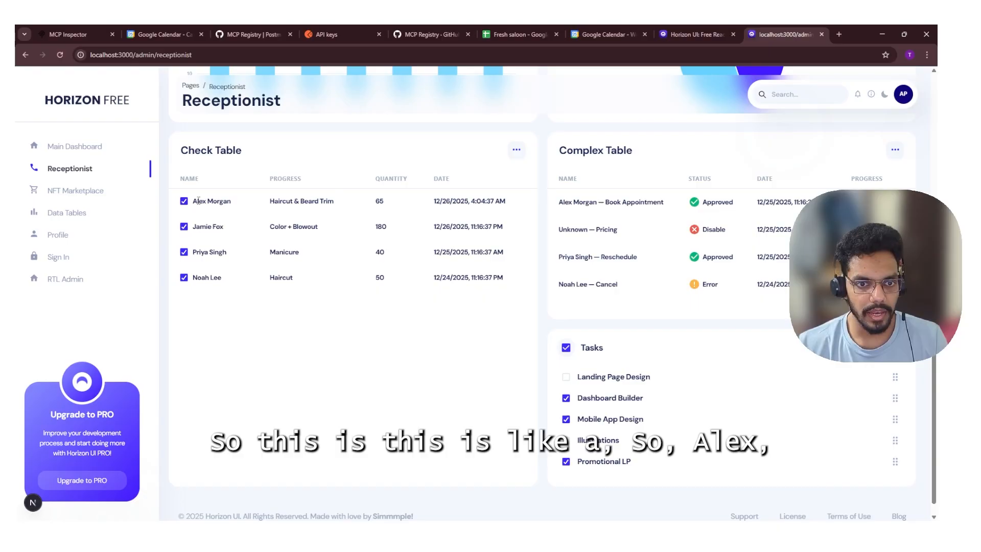
pyautogui.moveTo(193, 201); pyautogui.dragTo(361, 204)
pyautogui.click(295, 212)
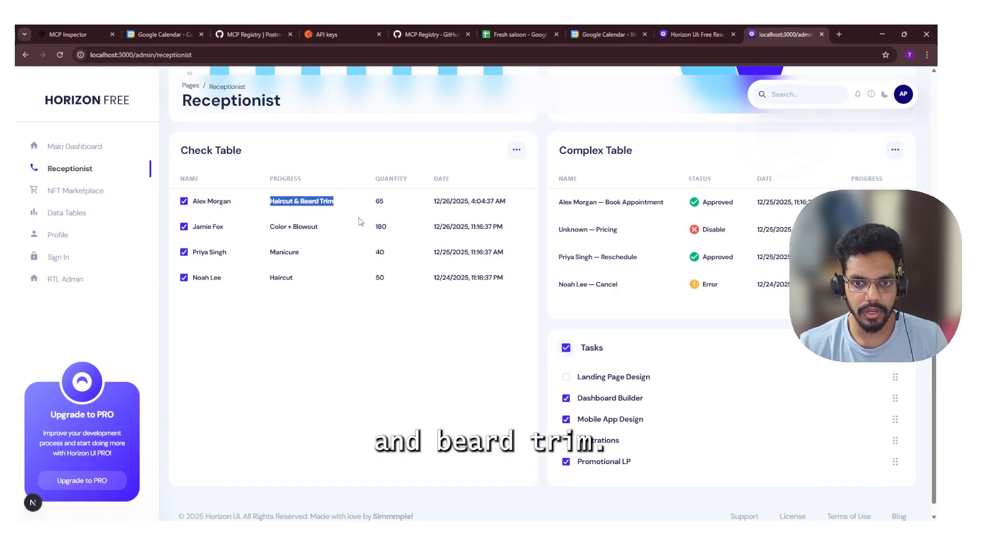
pyautogui.click(361, 221)
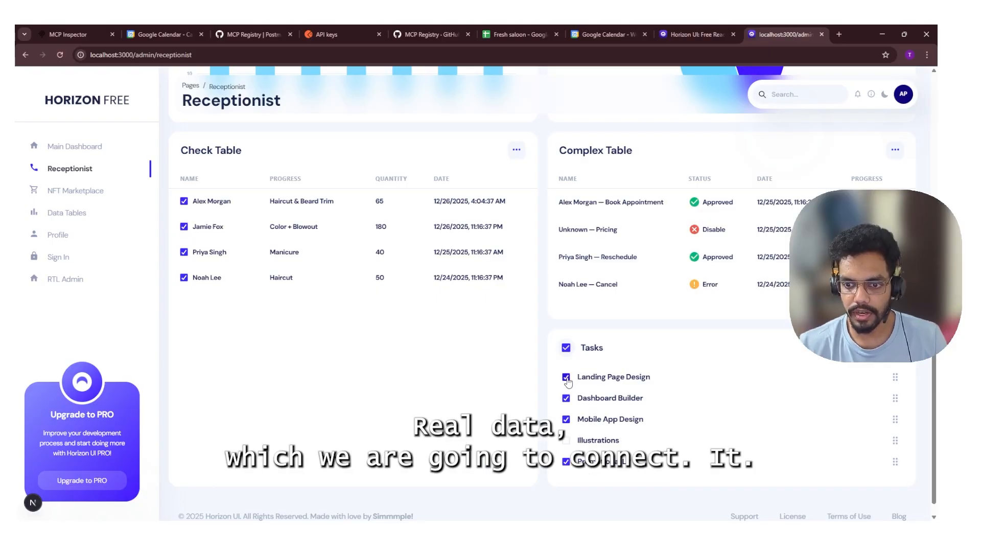
# Inspect the Tasks card with its options and the Complex Table's call entries for content the dashboard does not need
pyautogui.scroll(-1, 697, 372)
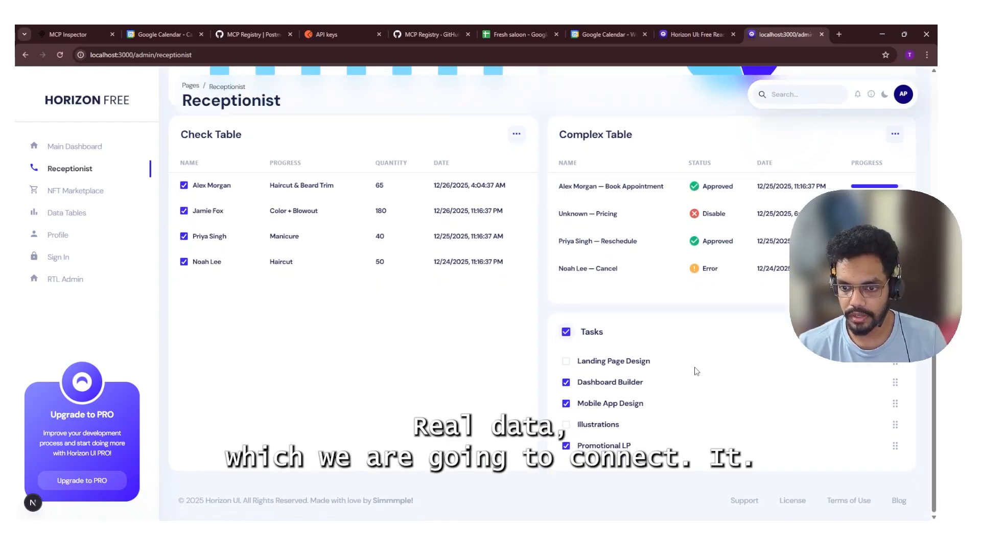
pyautogui.scroll(2, 697, 372)
pyautogui.click(898, 427)
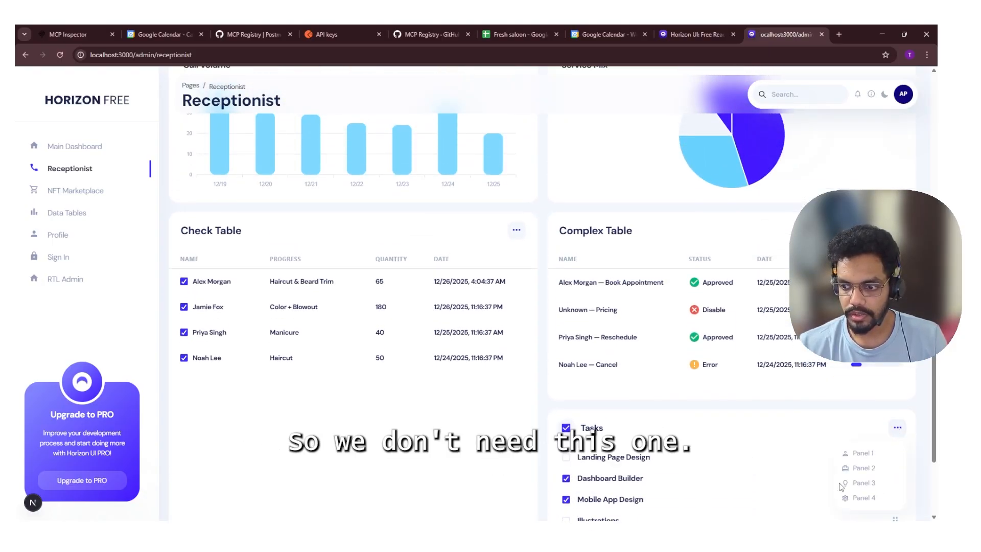
pyautogui.click(624, 409)
pyautogui.scroll(-2, 708, 467)
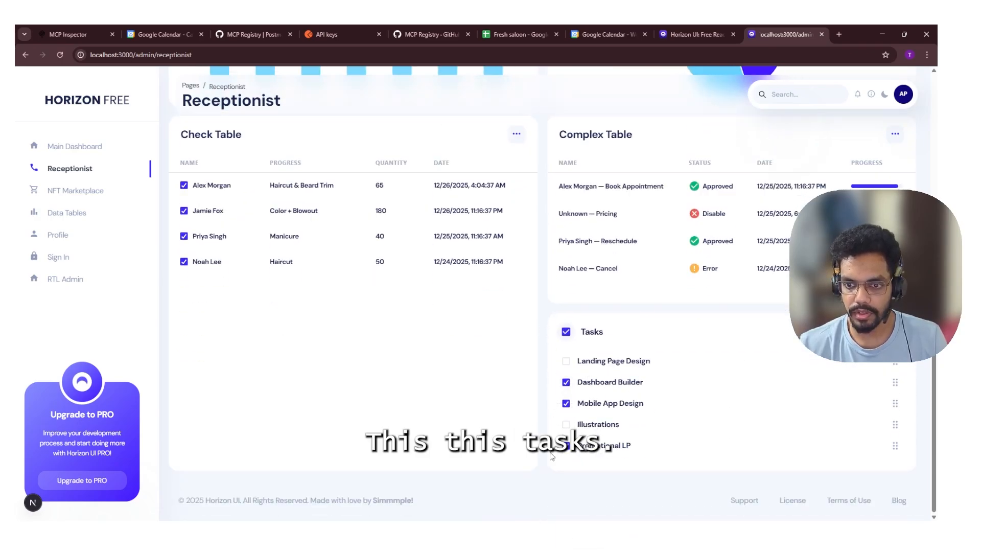
pyautogui.scroll(3, 587, 373)
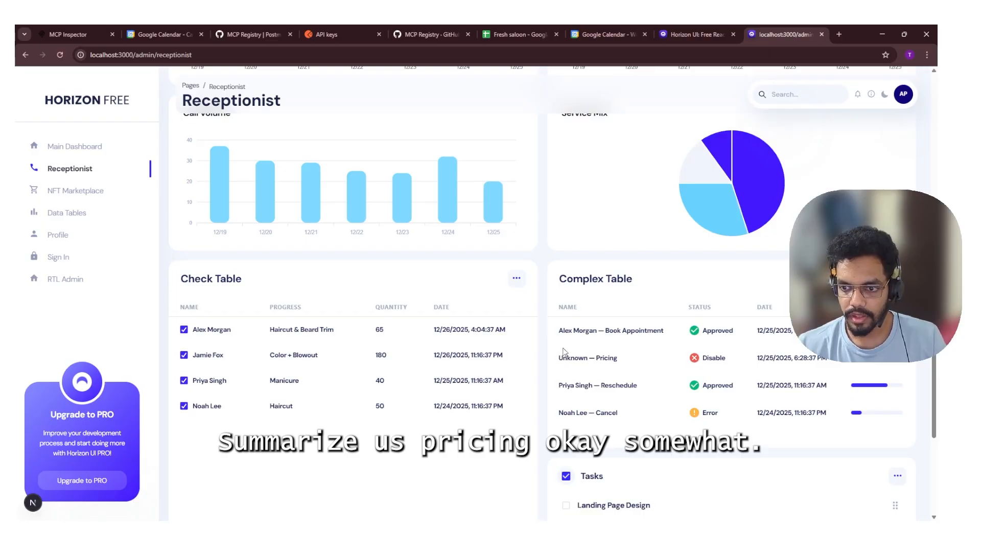
pyautogui.scroll(-3, 761, 354)
# Explore the Booking Trend chart by panning and zooming its date range
pyautogui.scroll(8, 761, 354)
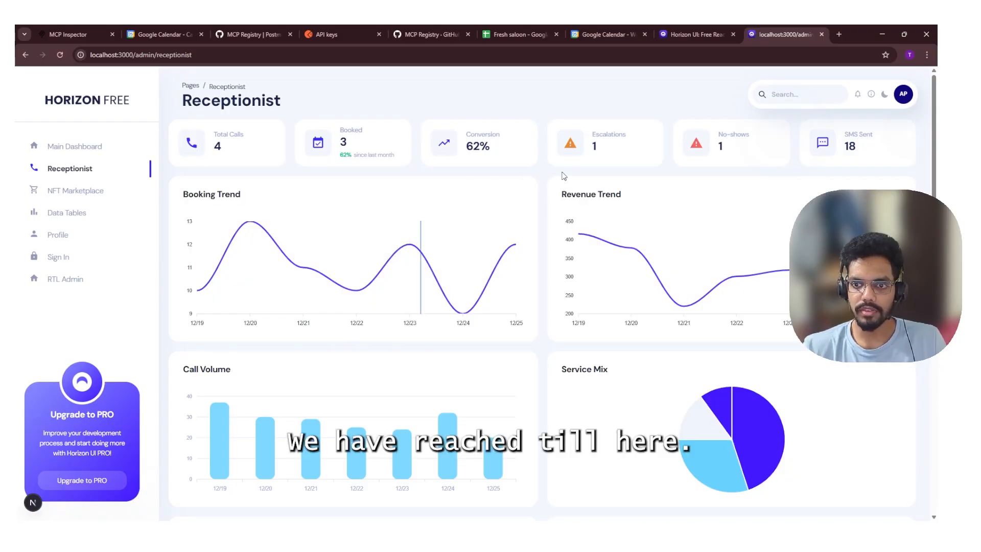
pyautogui.moveTo(525, 230); pyautogui.dragTo(251, 304)
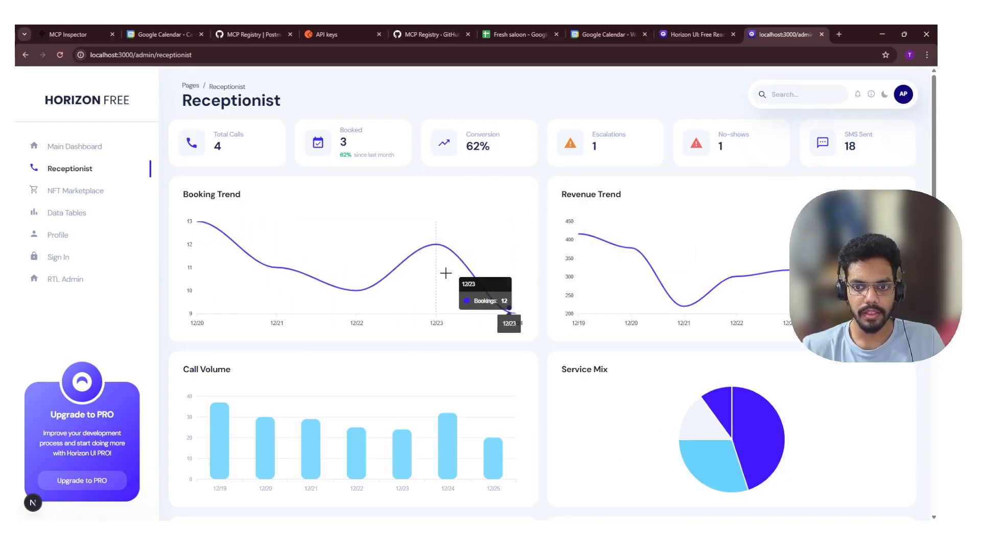
pyautogui.scroll(-1, 446, 274)
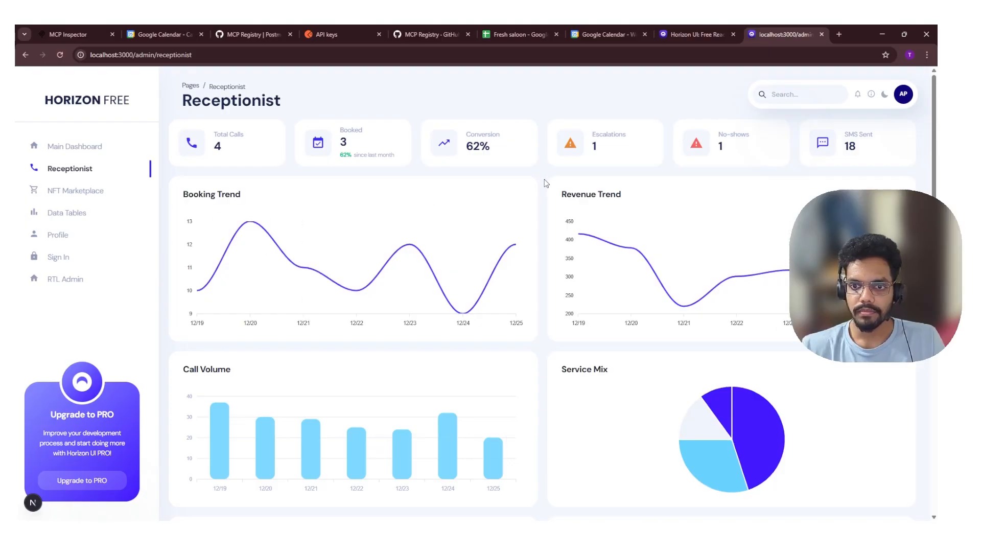
# Try the dashboard's dark mode and return to light mode
pyautogui.click(885, 97)
pyautogui.click(885, 97)
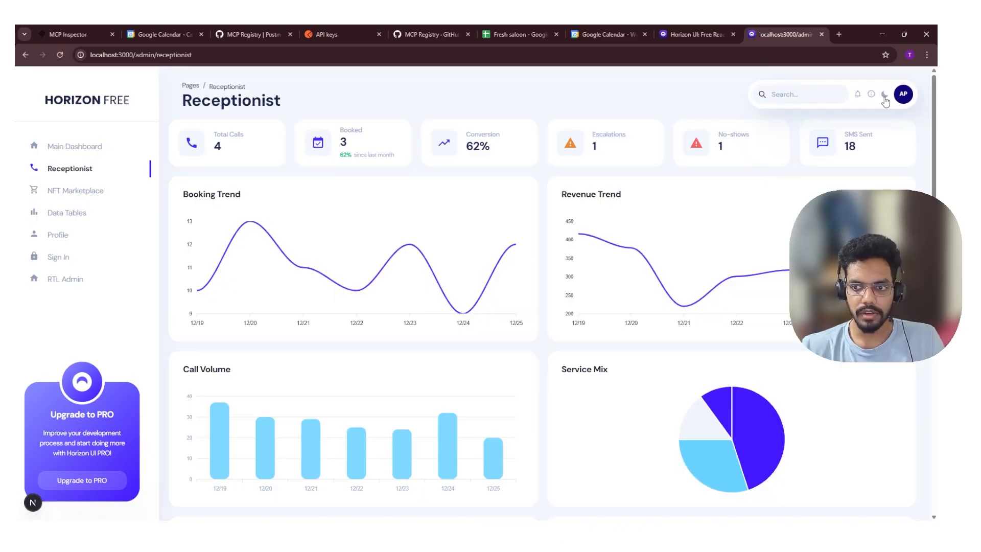
pyautogui.click(885, 98)
pyautogui.click(885, 98)
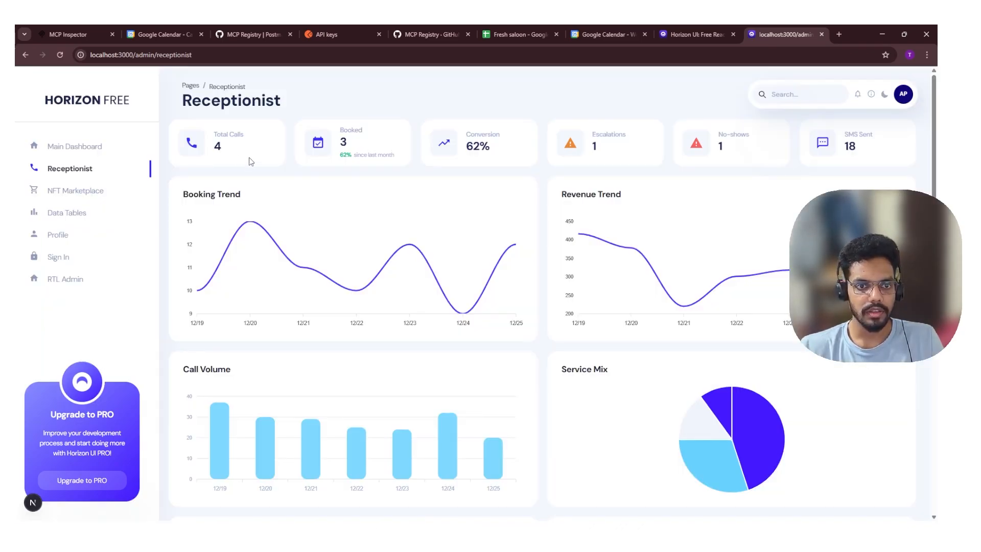
# Review the Receptionist page's charts and tables once more from top to bottom
pyautogui.scroll(-5, 250, 158)
pyautogui.scroll(-2, 255, 164)
pyautogui.scroll(6, 258, 168)
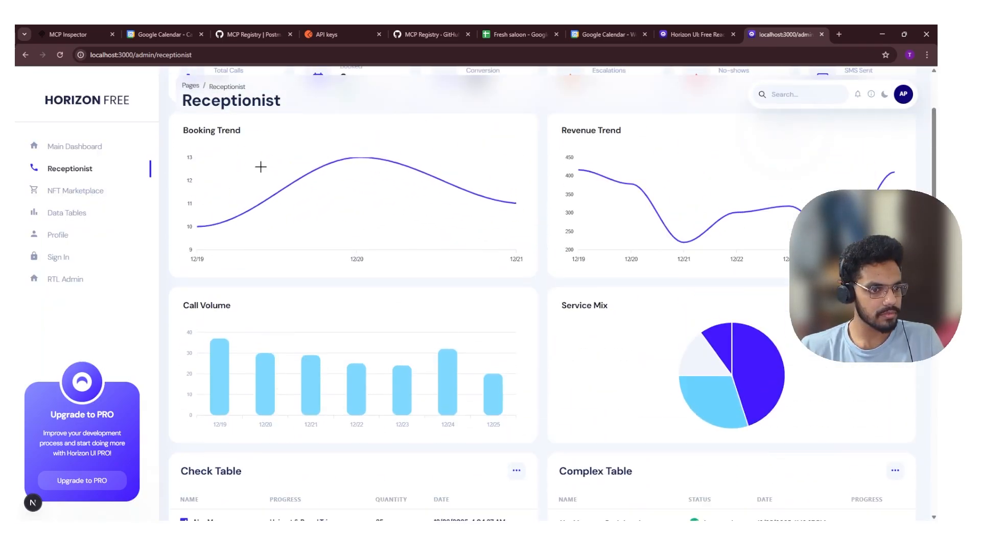